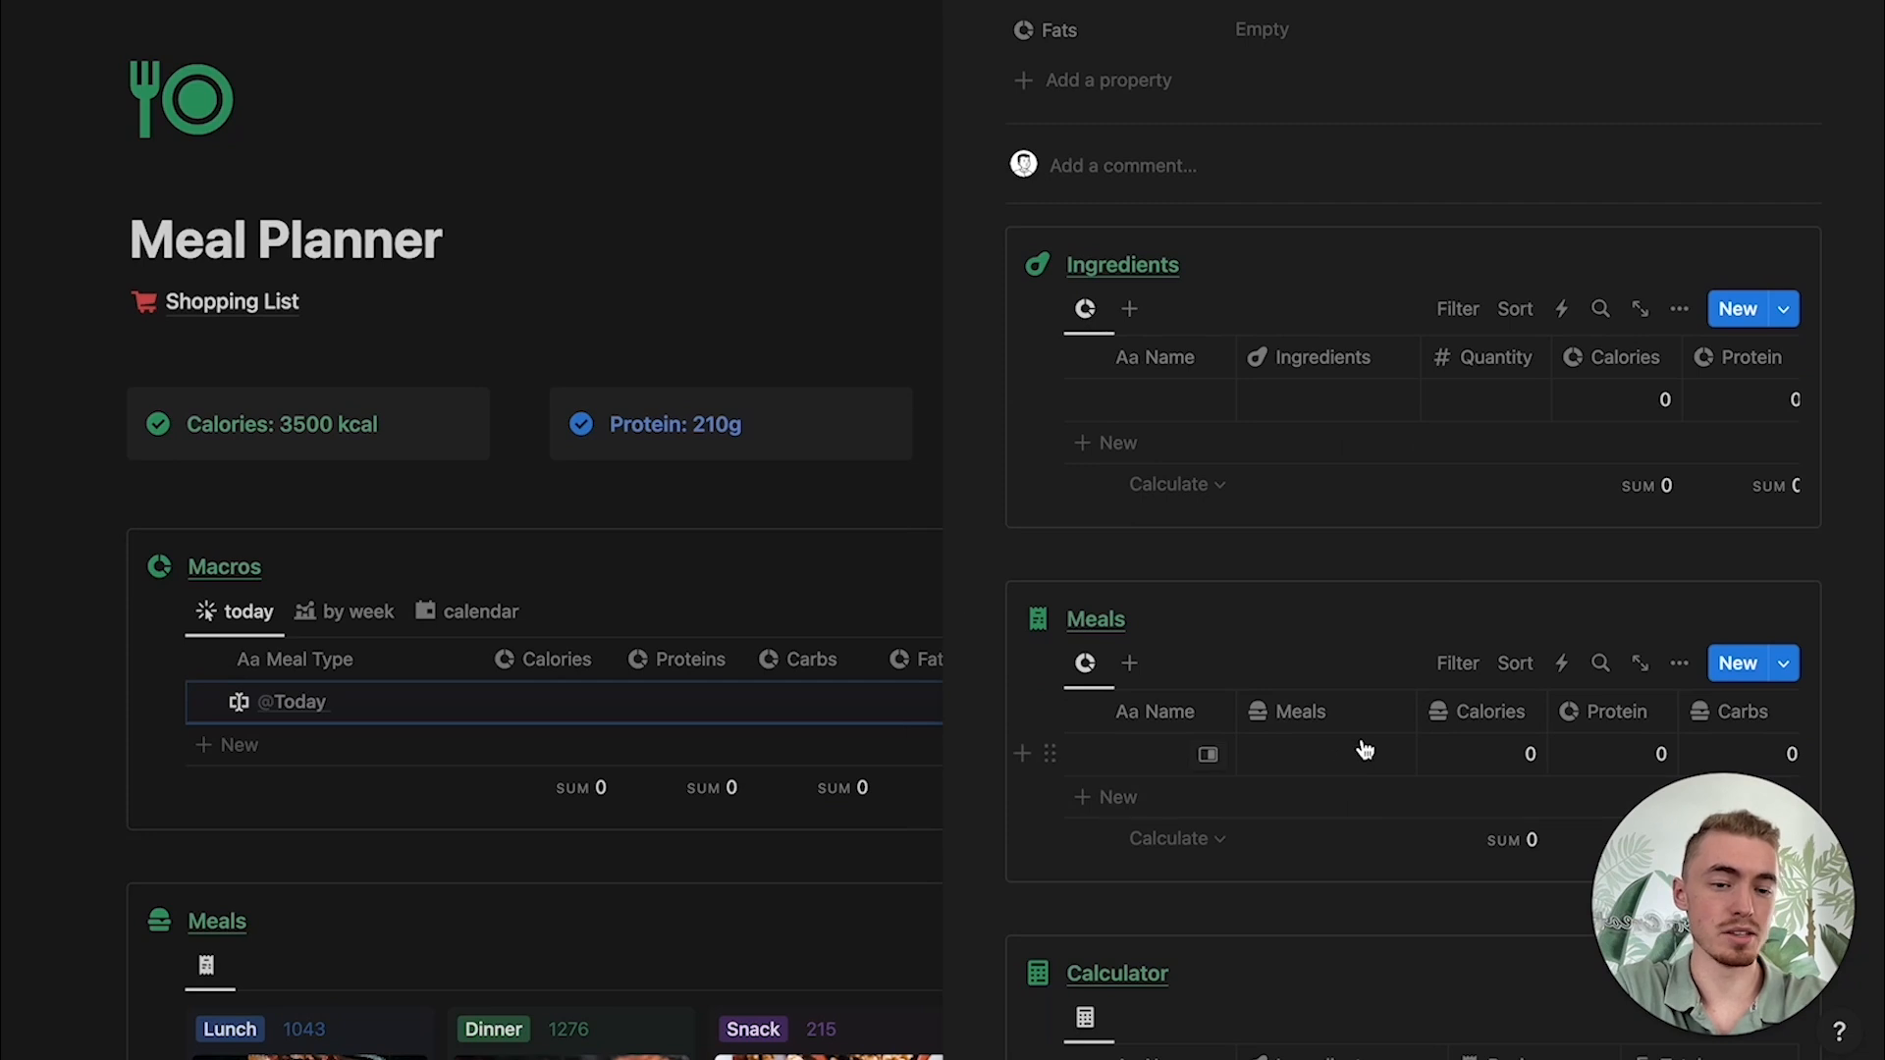
Step: Link 10g Biltong in the day's Ingredients table and set its quantity to 3
scroll(1571, 510, down, 1)
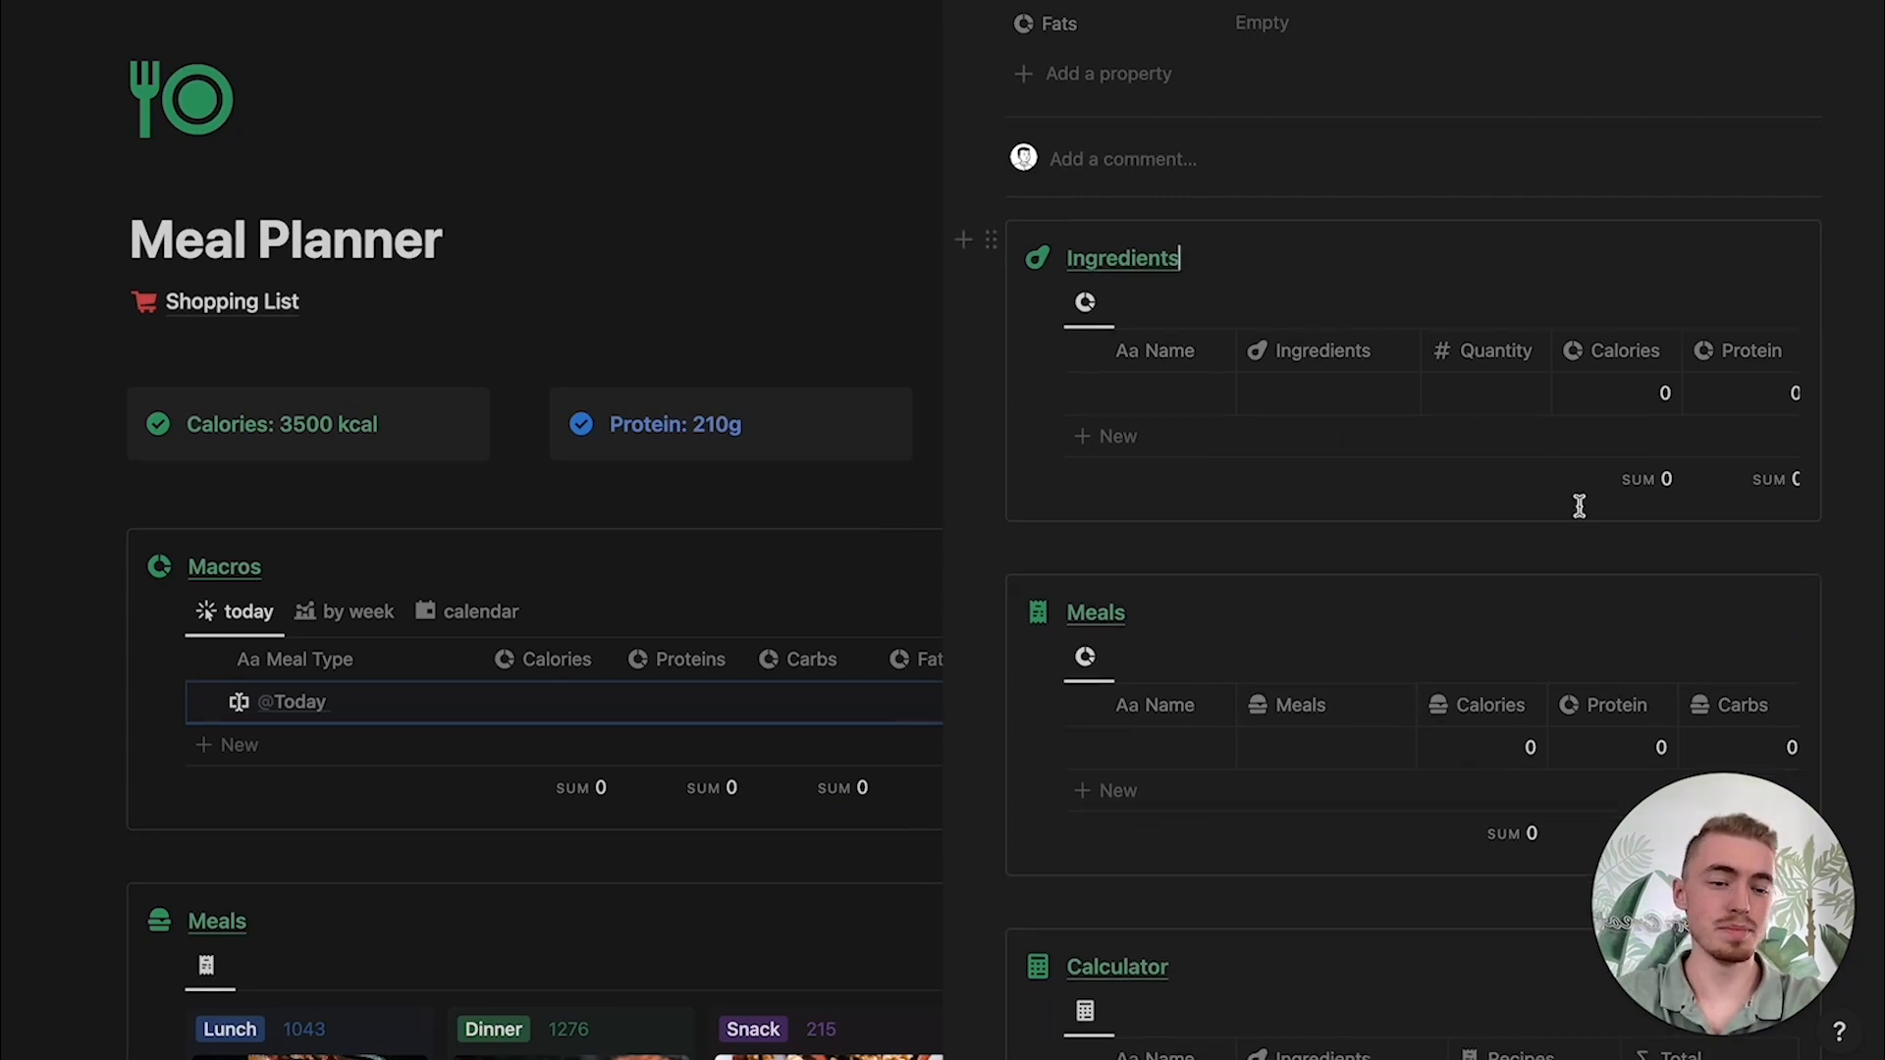
click(1321, 403)
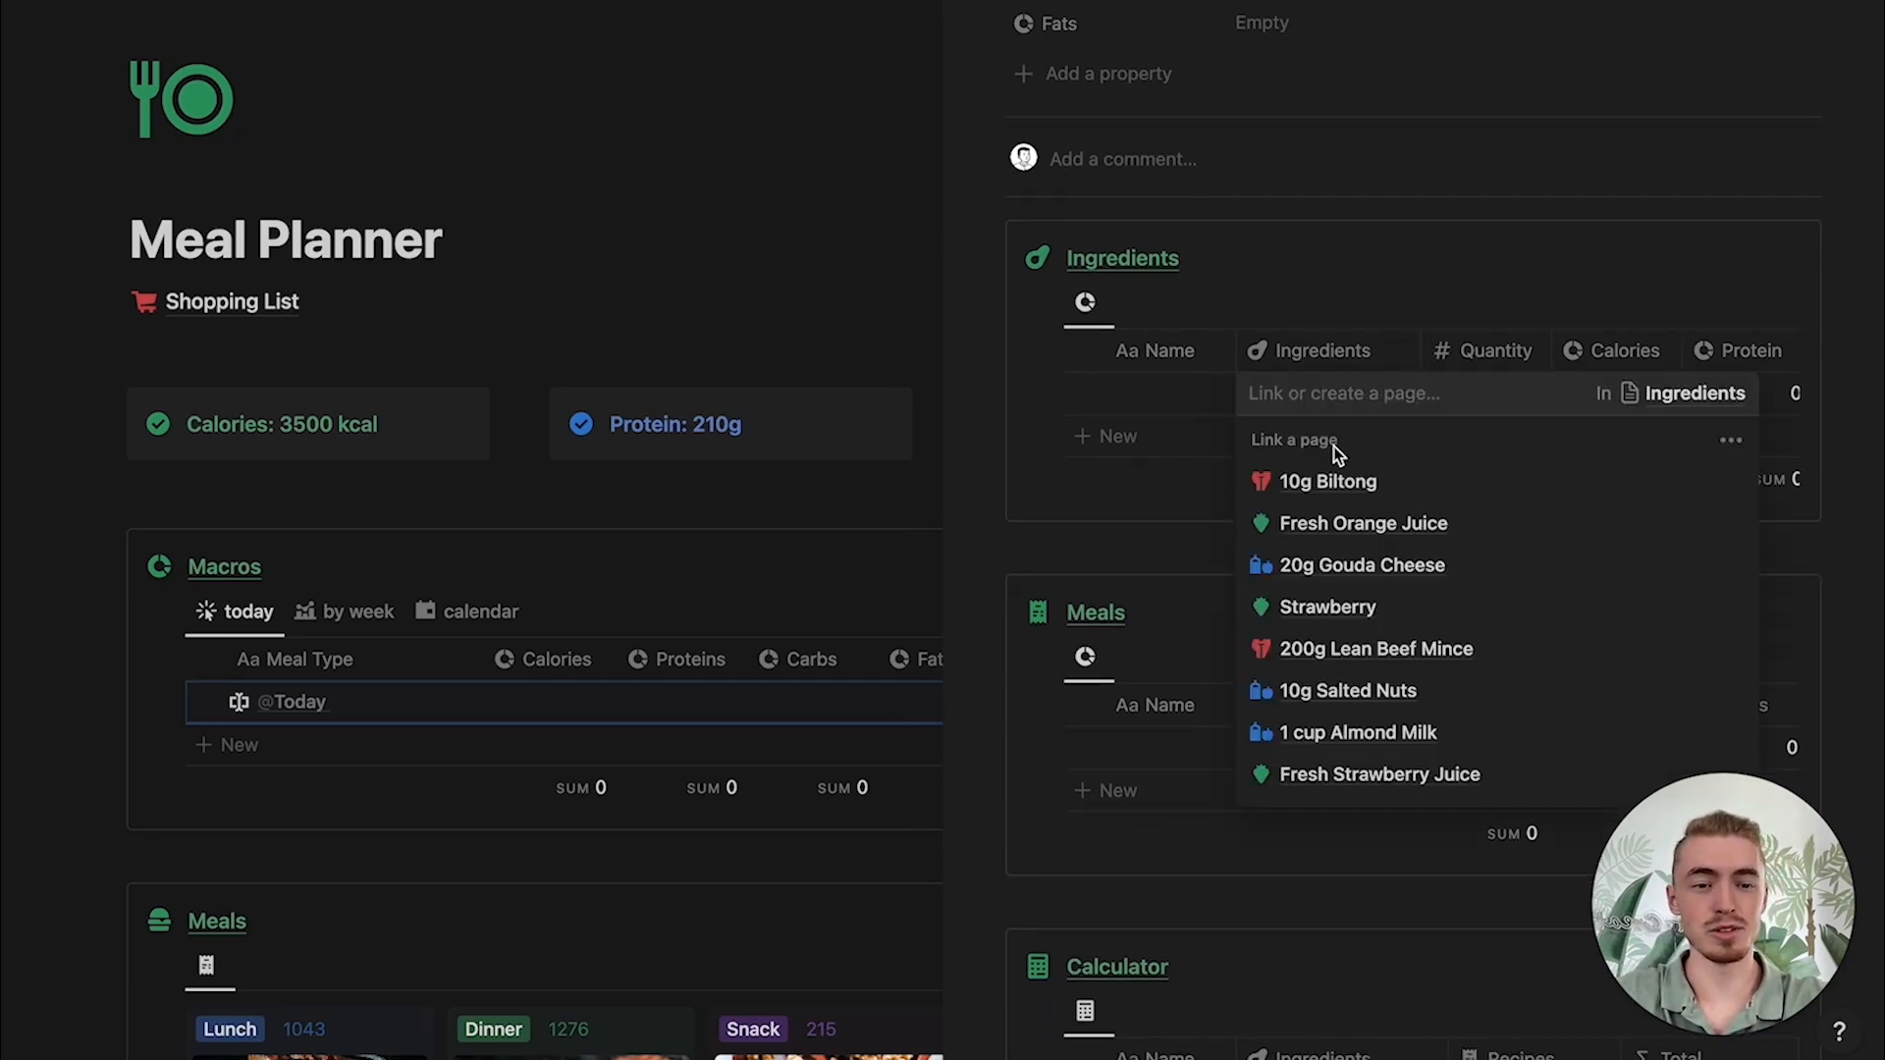
click(1365, 482)
click(1515, 400)
click(1519, 393)
text(3)
key(Return)
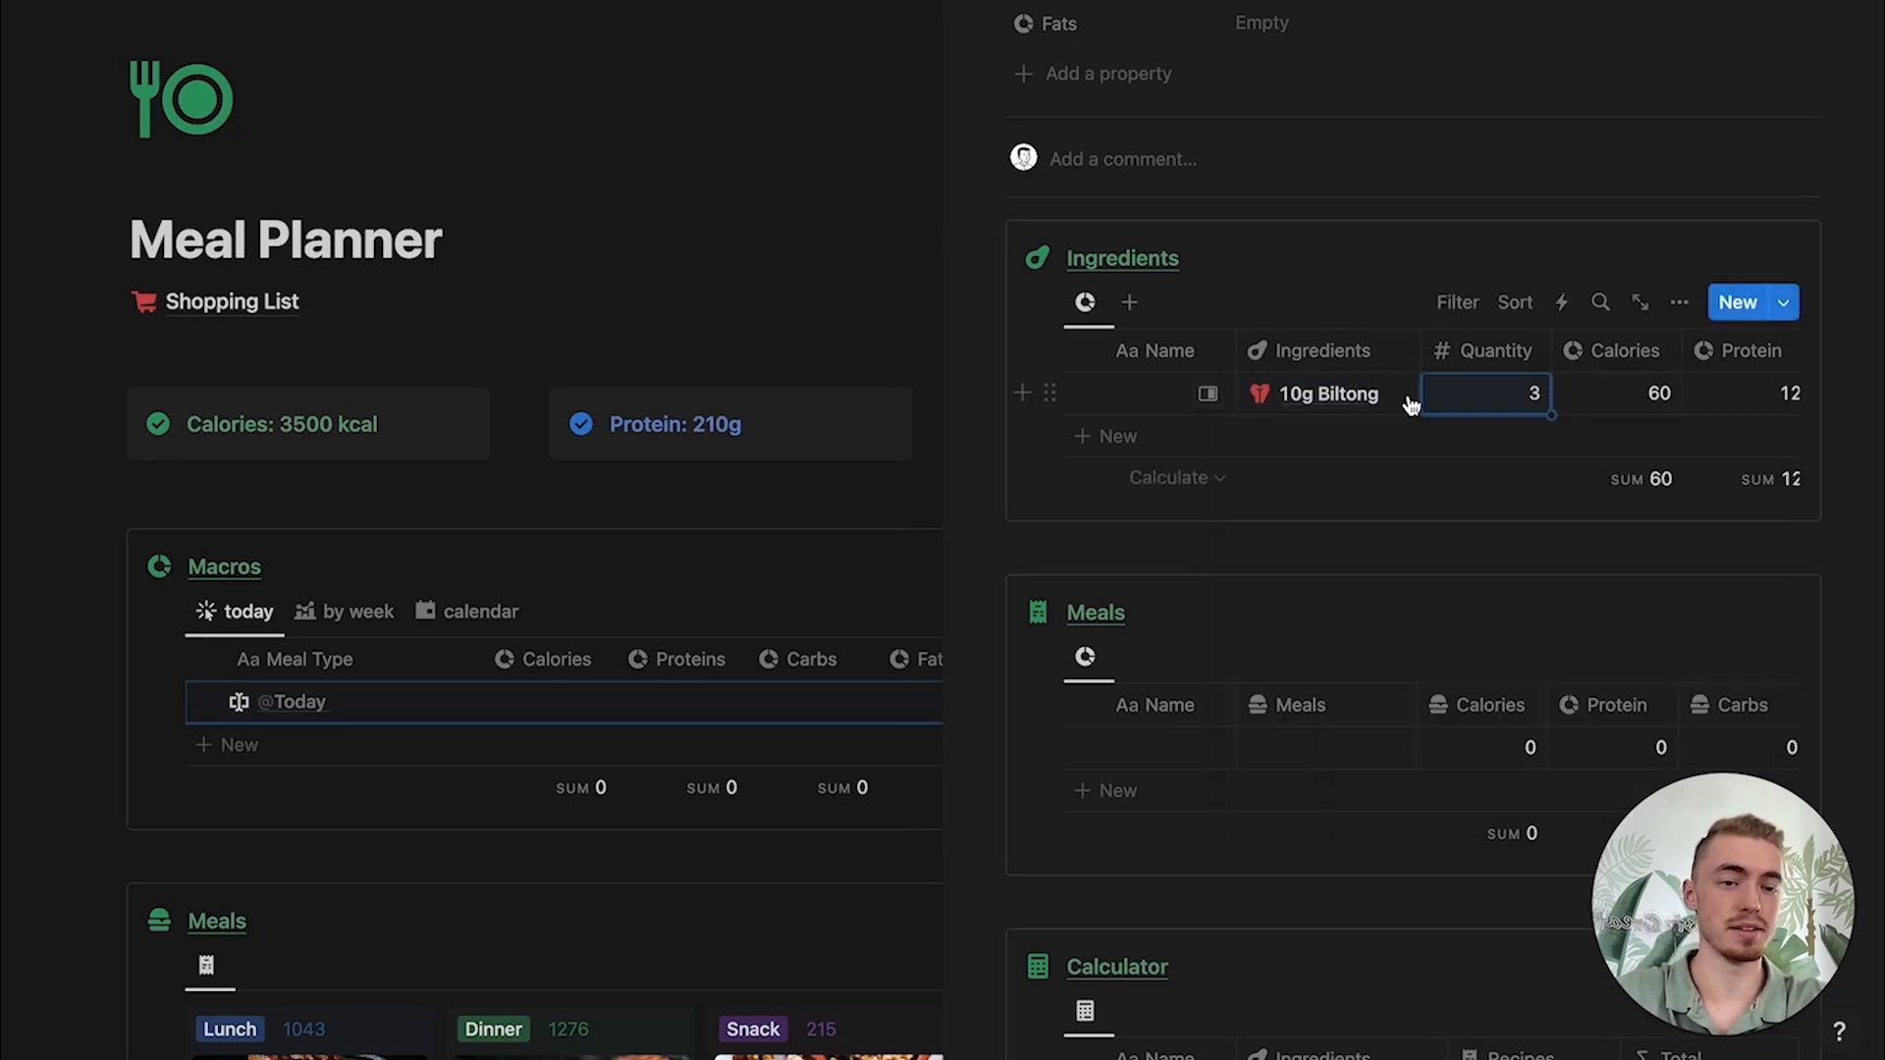
scroll(1405, 438, right, 5)
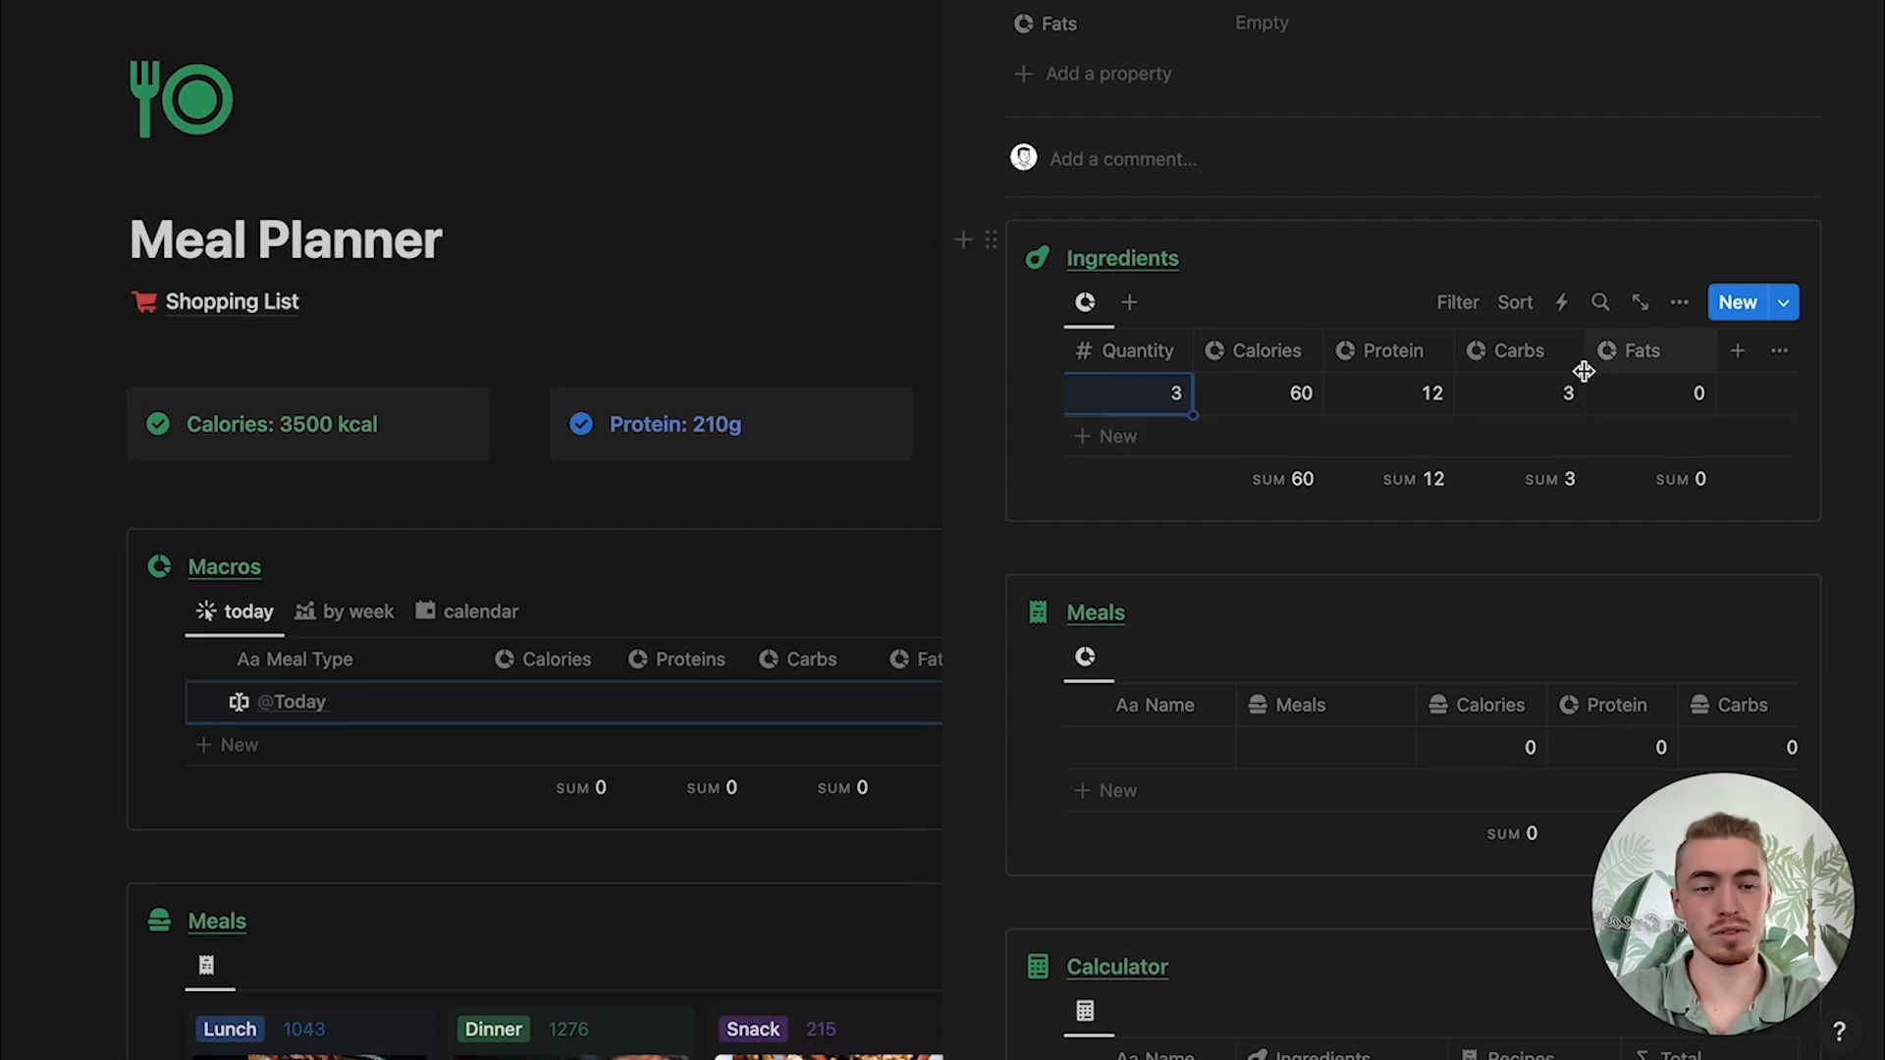
Step: Link Bacon & Eggs in the empty row of the day's Meals table
scroll(1538, 596, down, 5)
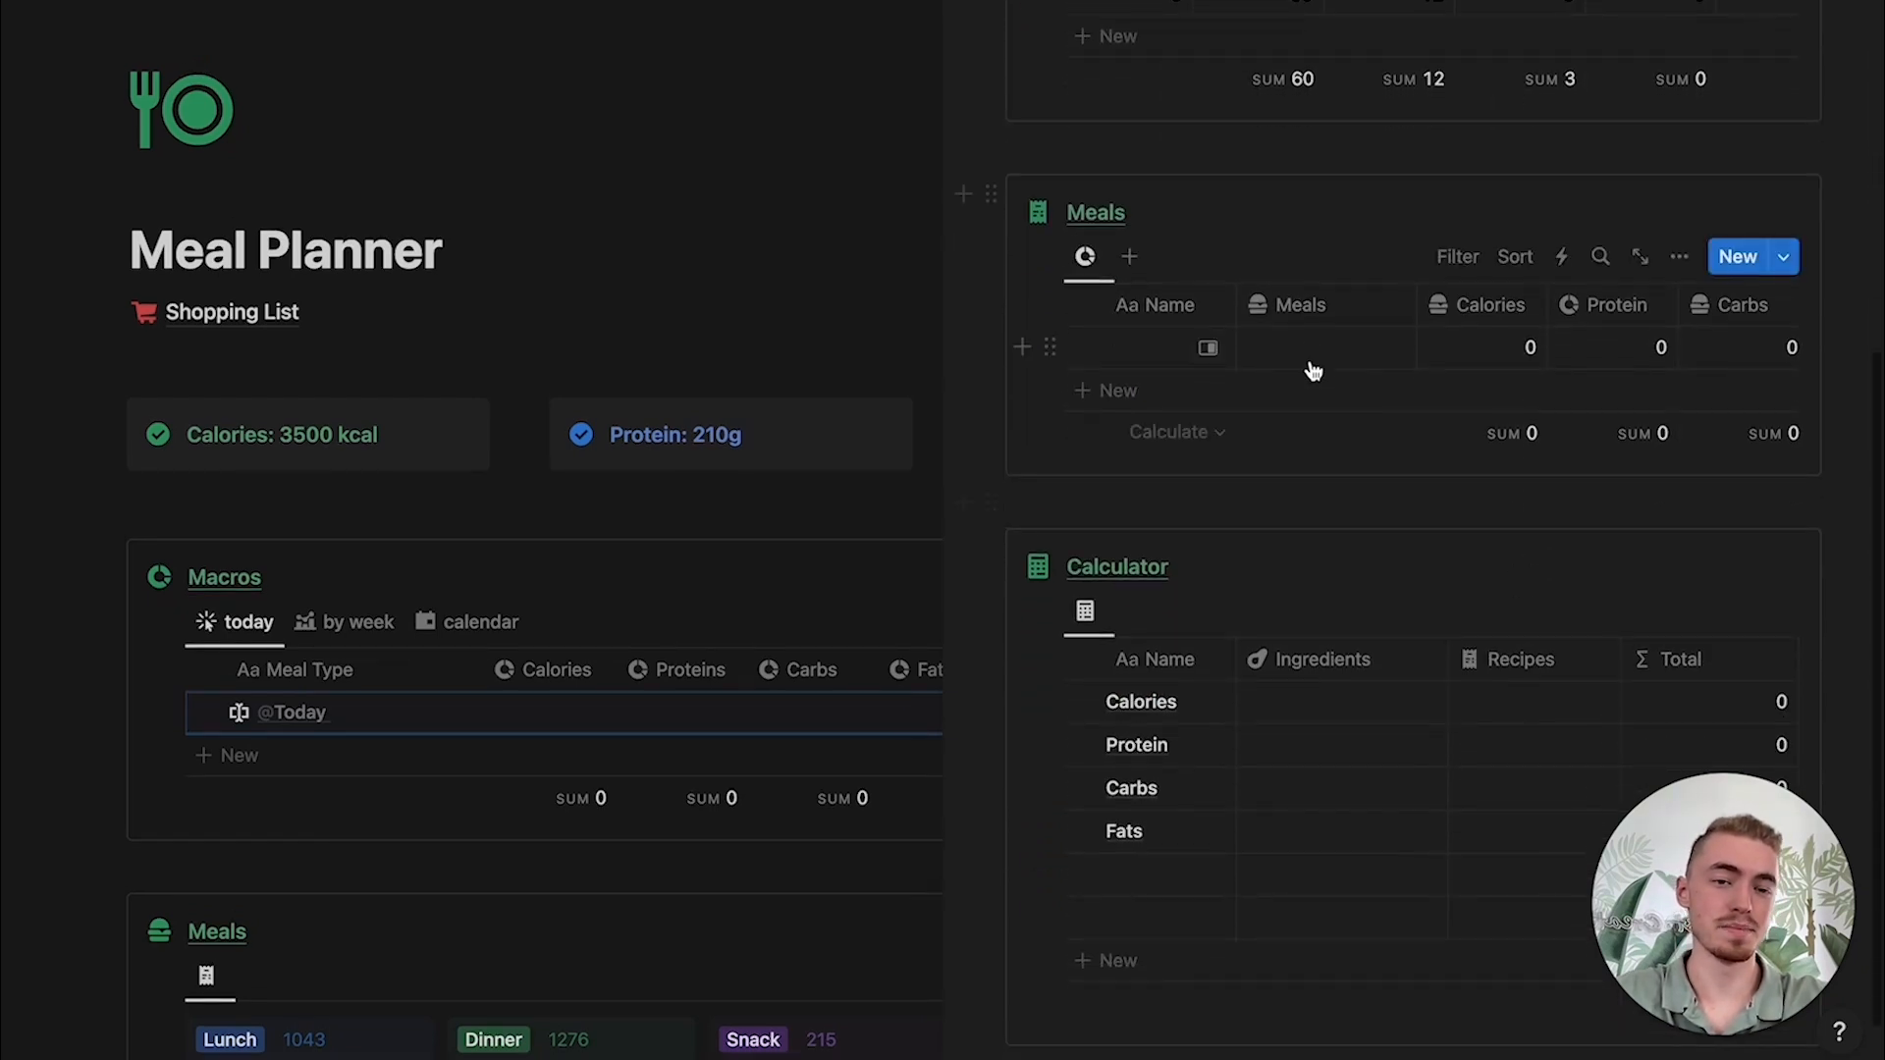
scroll(775, 815, down, 5)
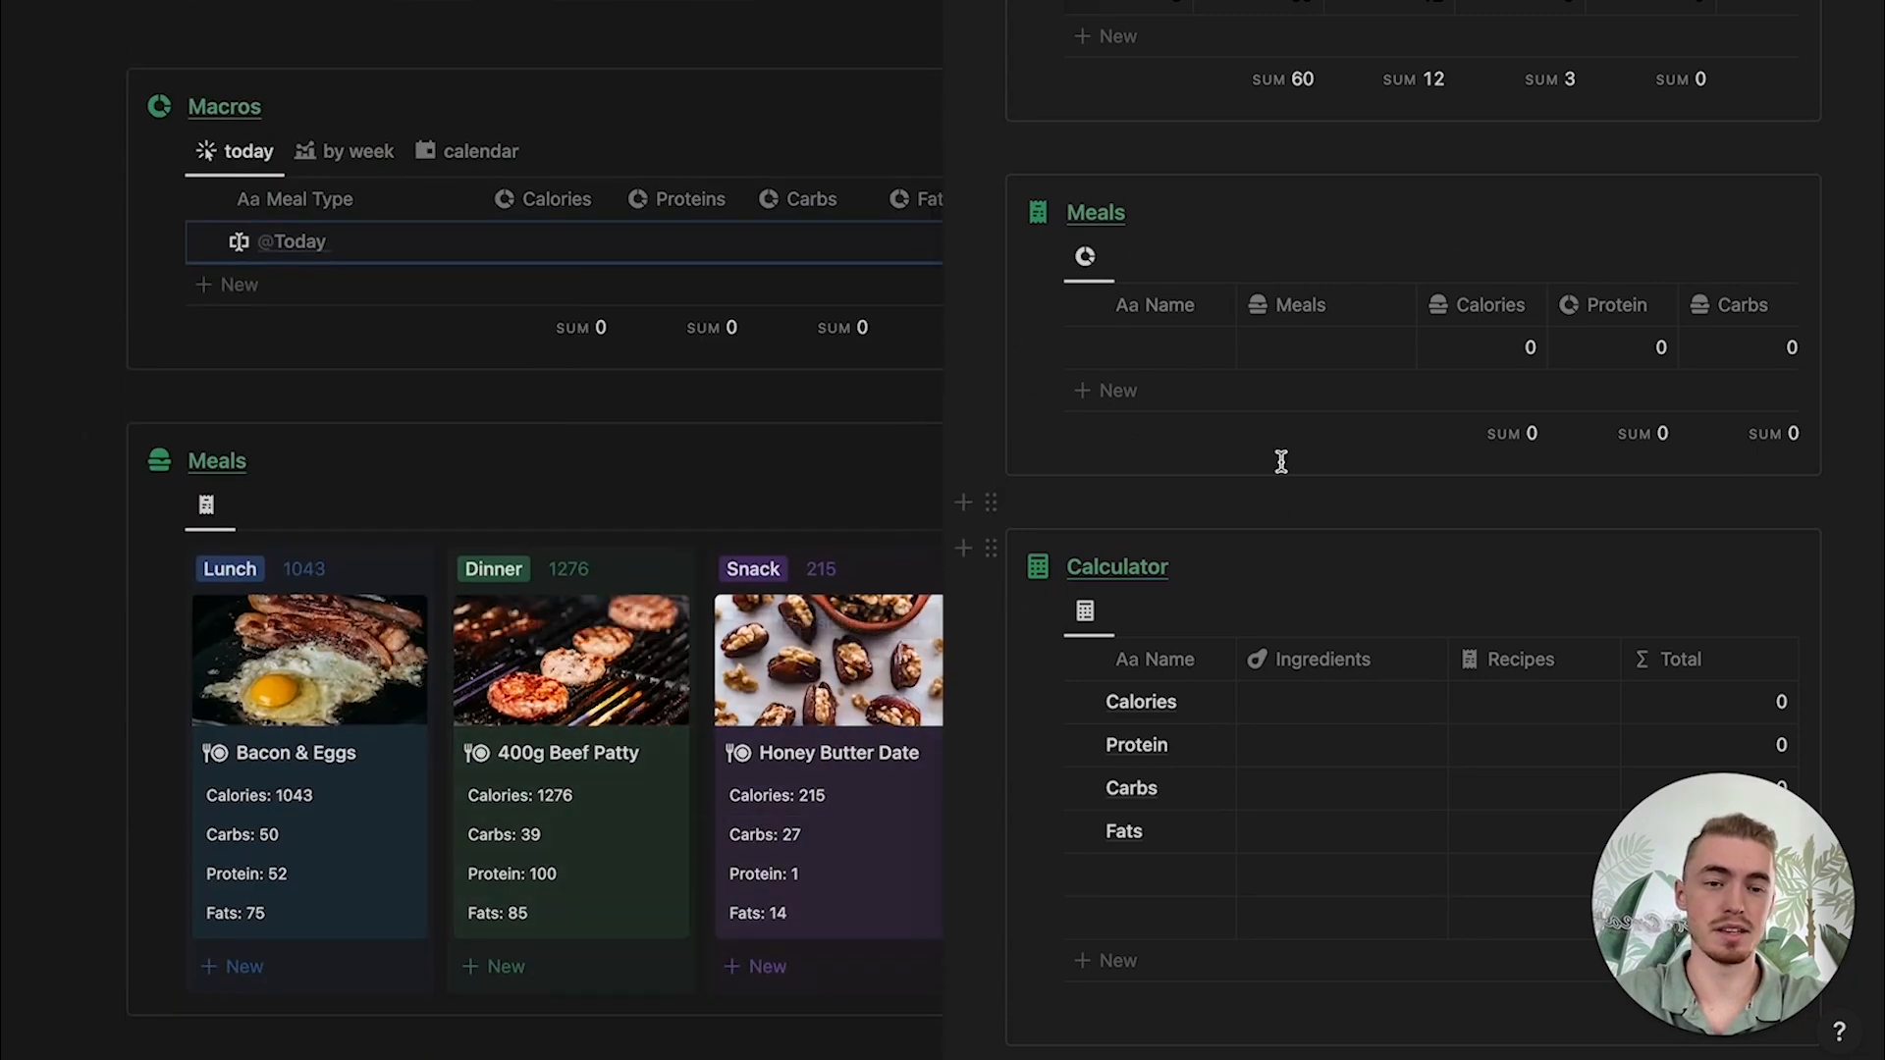
click(1360, 359)
click(1341, 436)
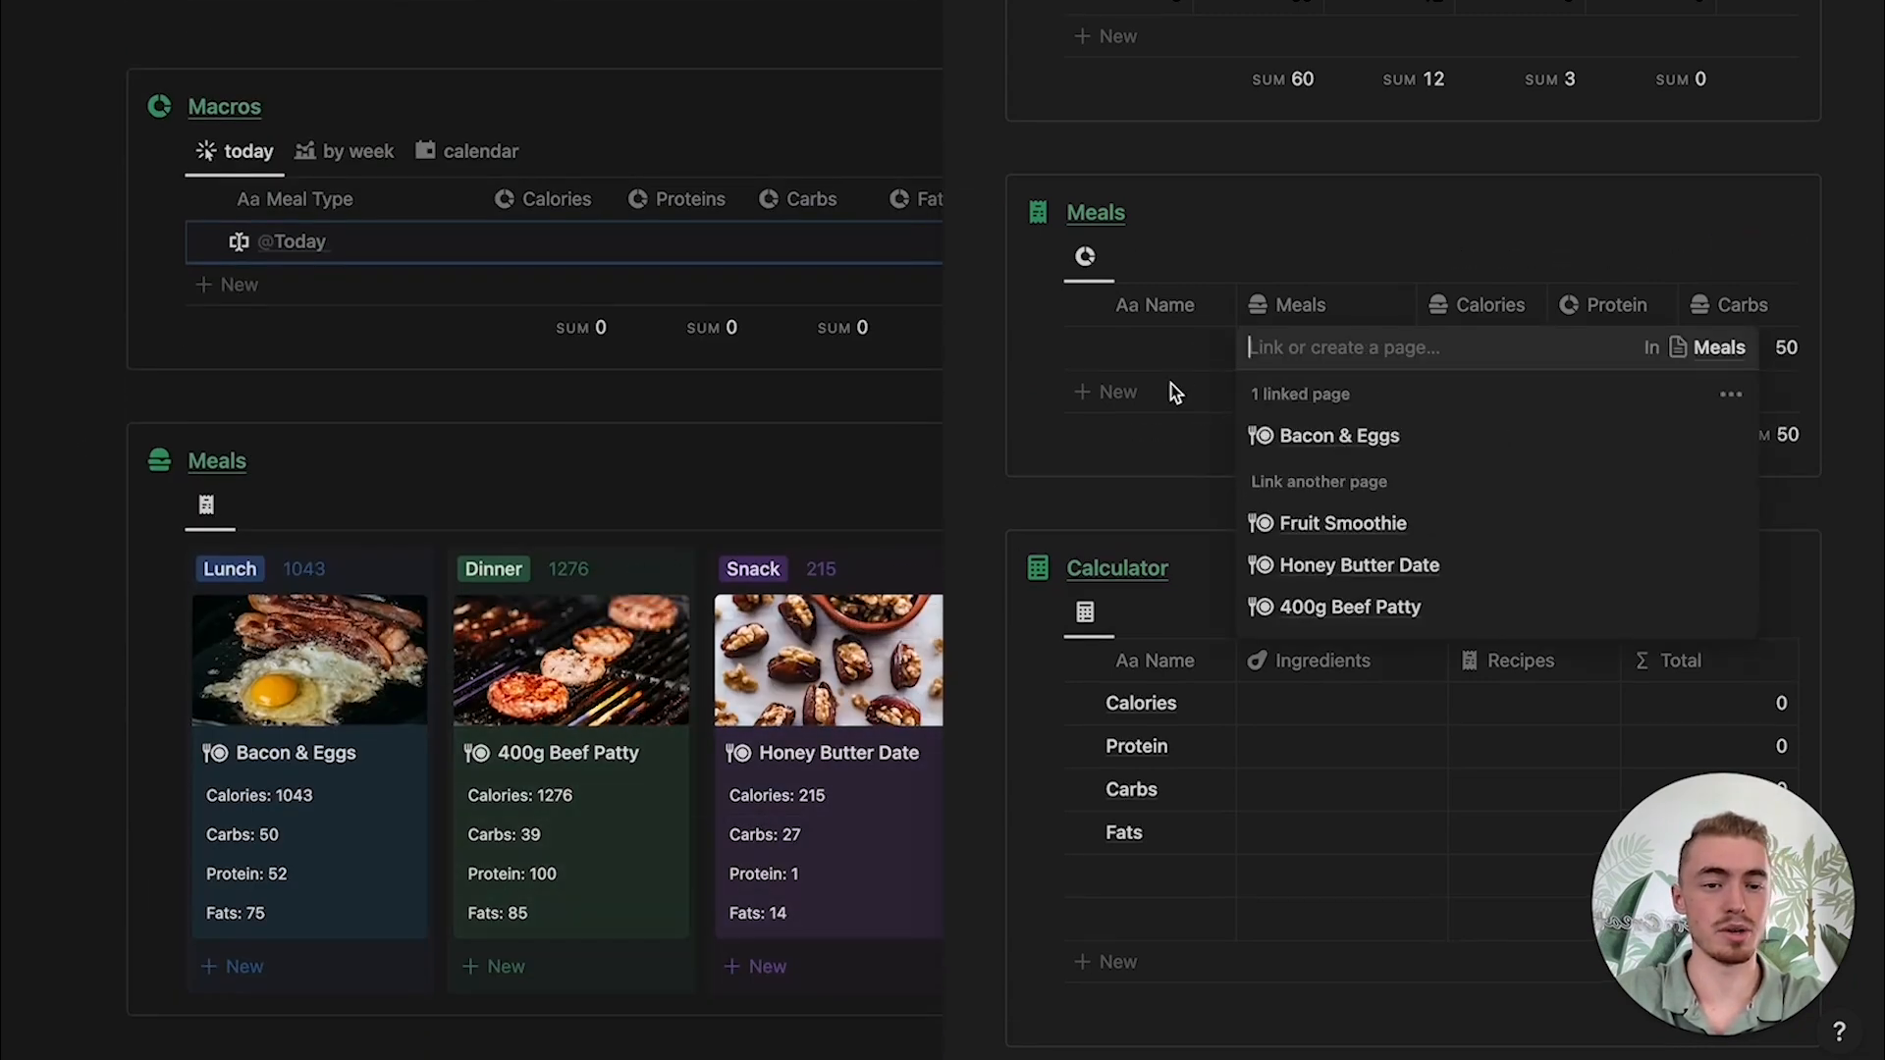
key(Escape)
scroll(1828, 612, up, 2)
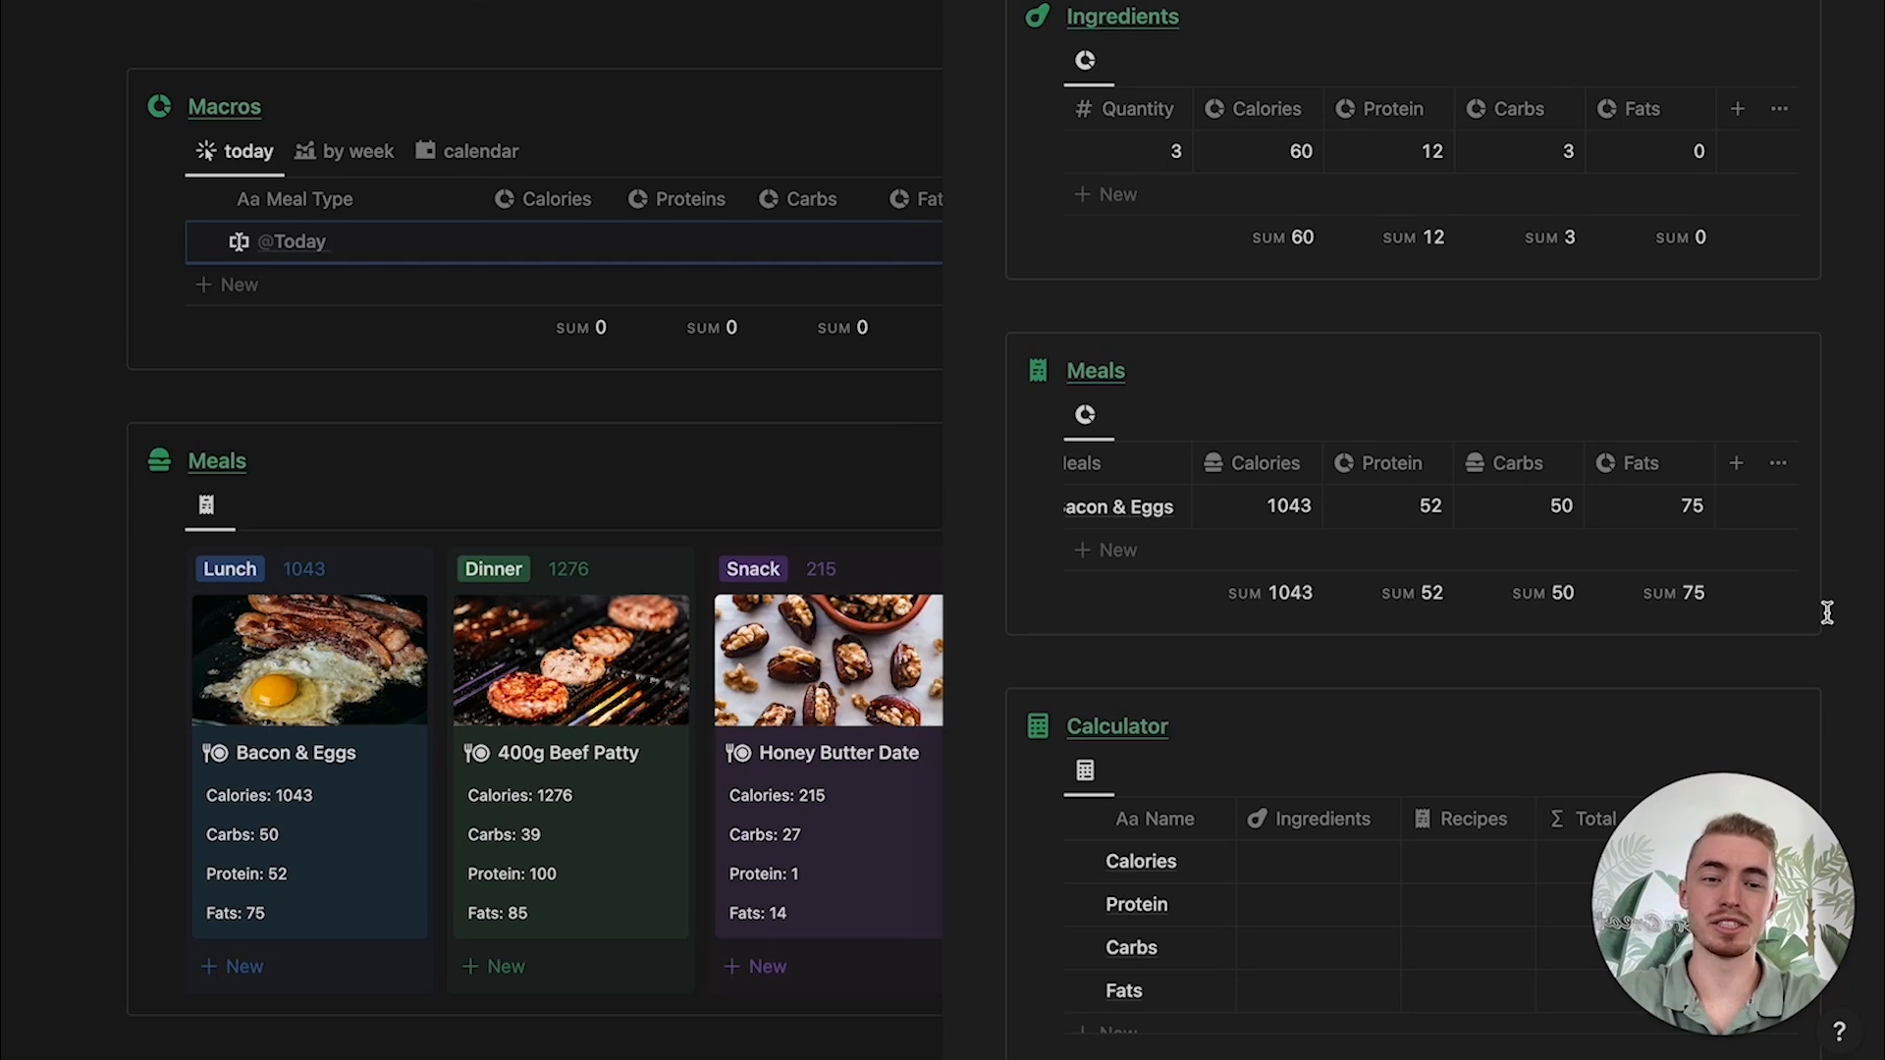
Step: Fill the Calculator's Calories row with 60 for Ingredients and 1043 for Recipes
scroll(1827, 612, down, 3)
scroll(1330, 550, up, 2)
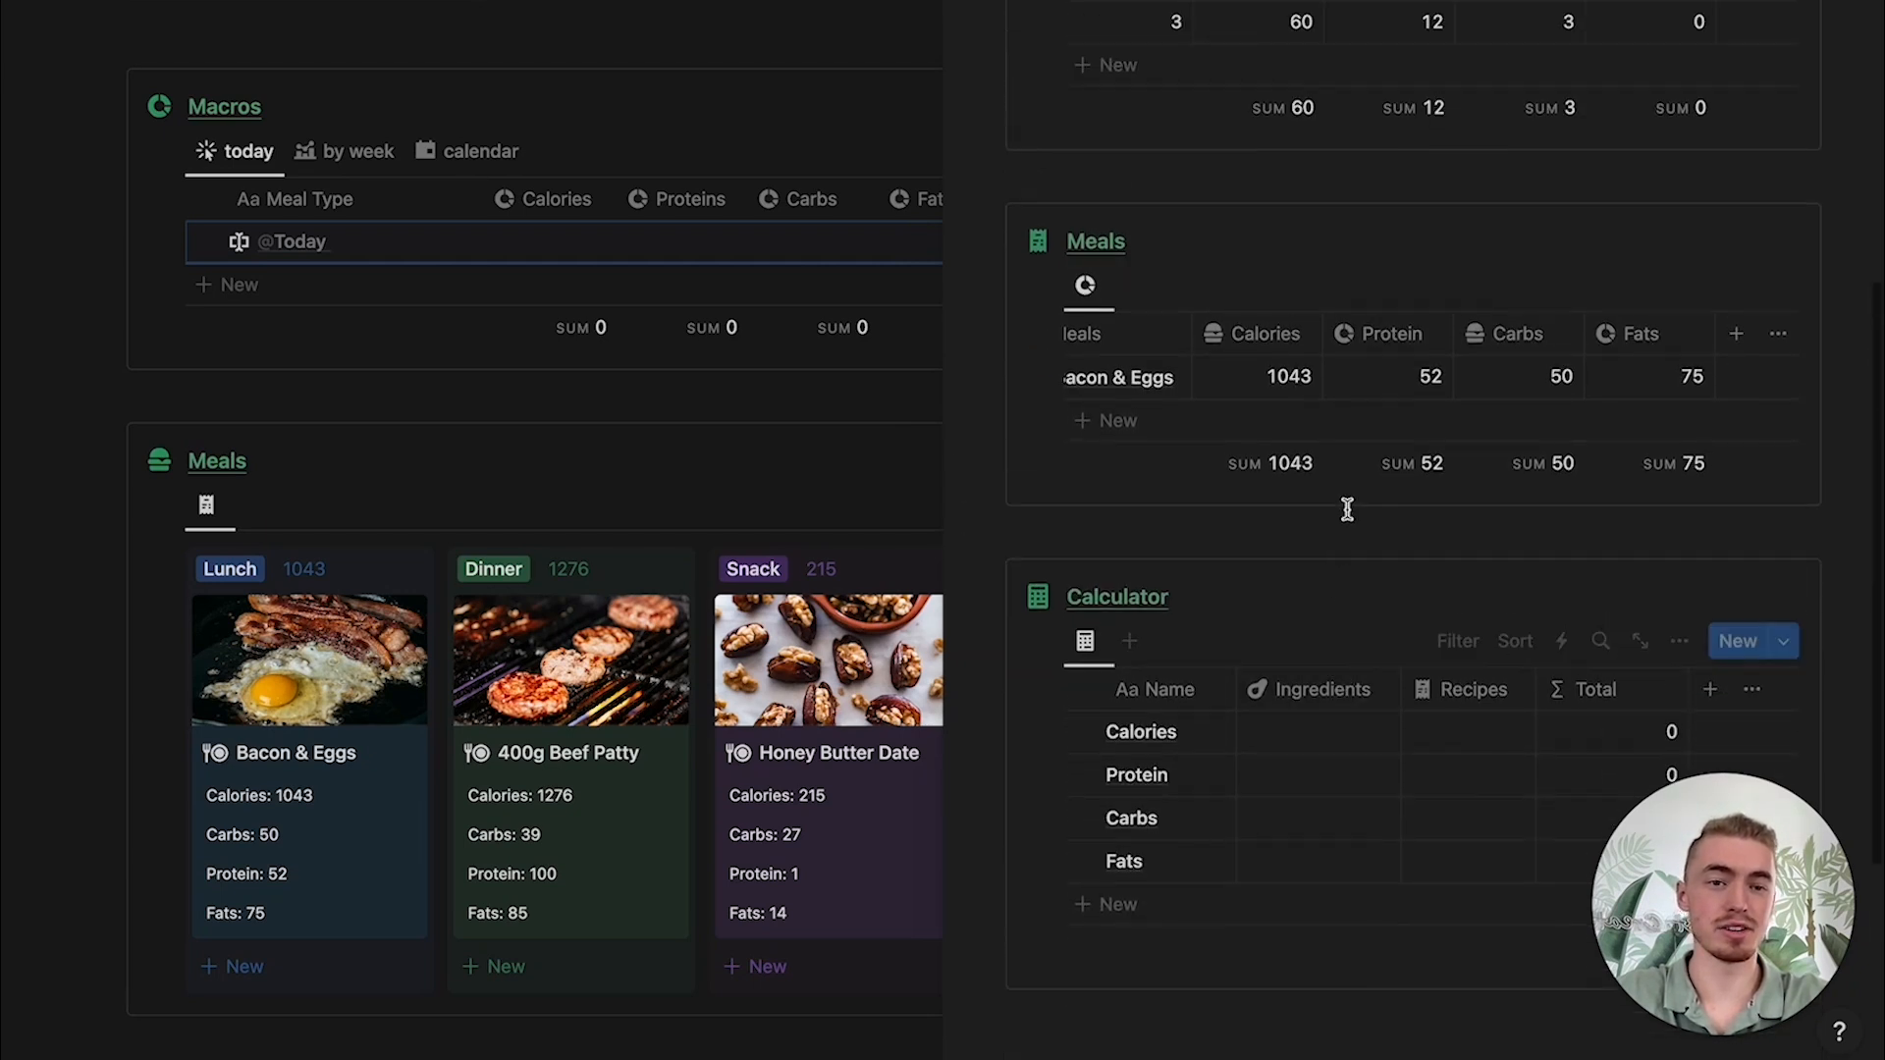
click(1311, 748)
text(60)
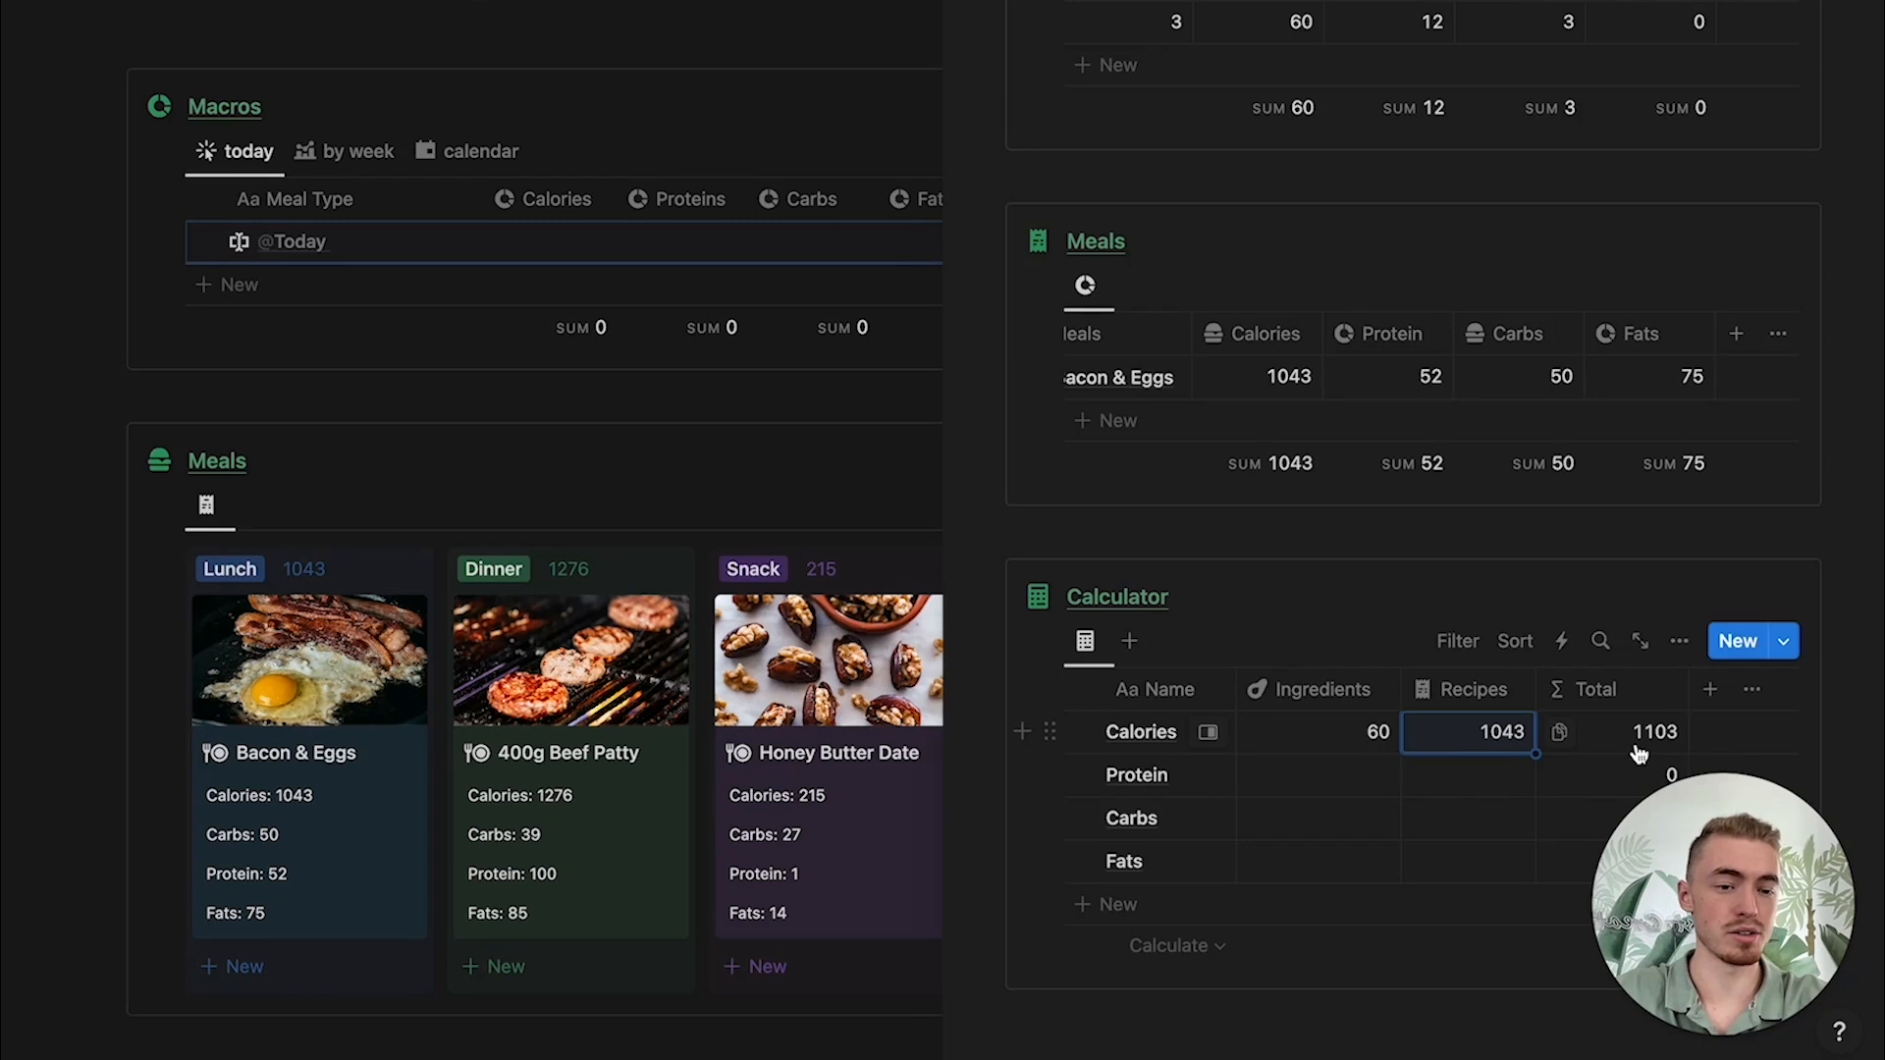
Step: Set the Calories property of today's entry to 1103
scroll(1515, 640, up, 6)
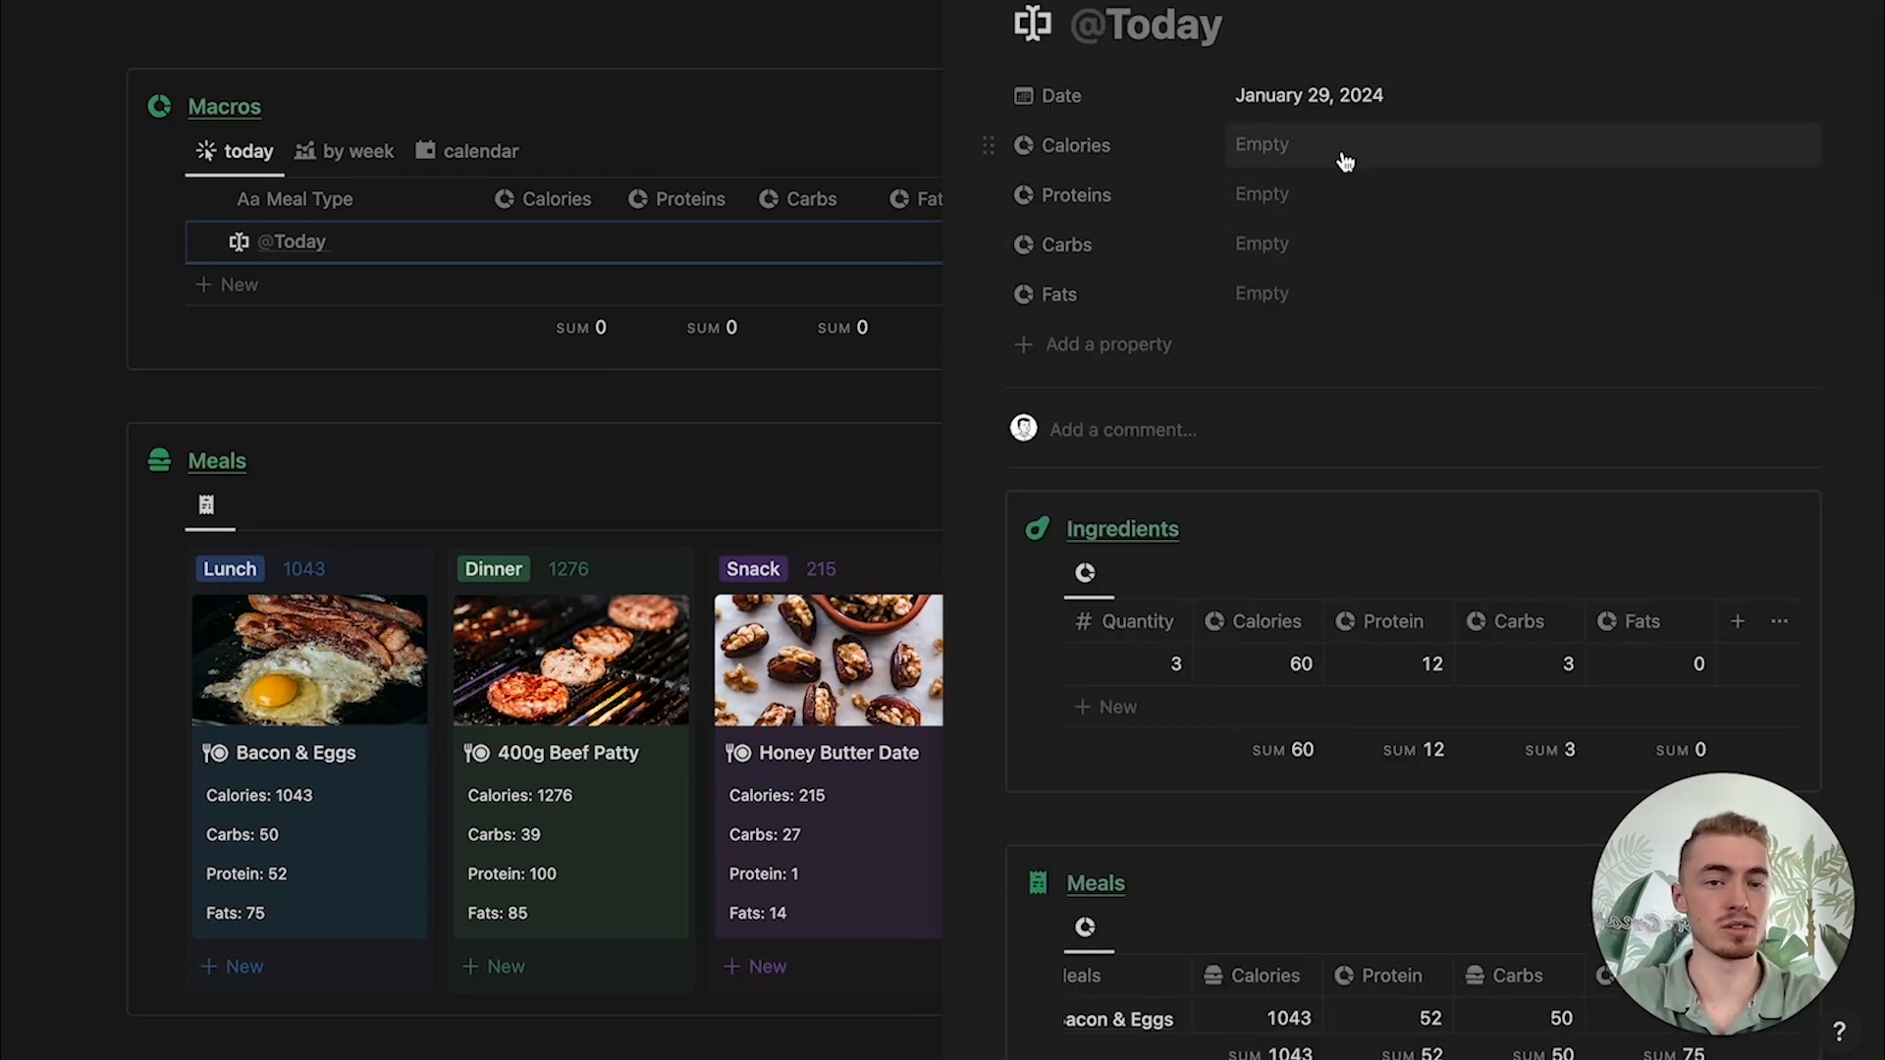
text(1103)
key(Return)
Step: Check the Calories property's progress bar settings, including the divide-by value, without changing them
click(1110, 148)
click(1127, 238)
click(1281, 526)
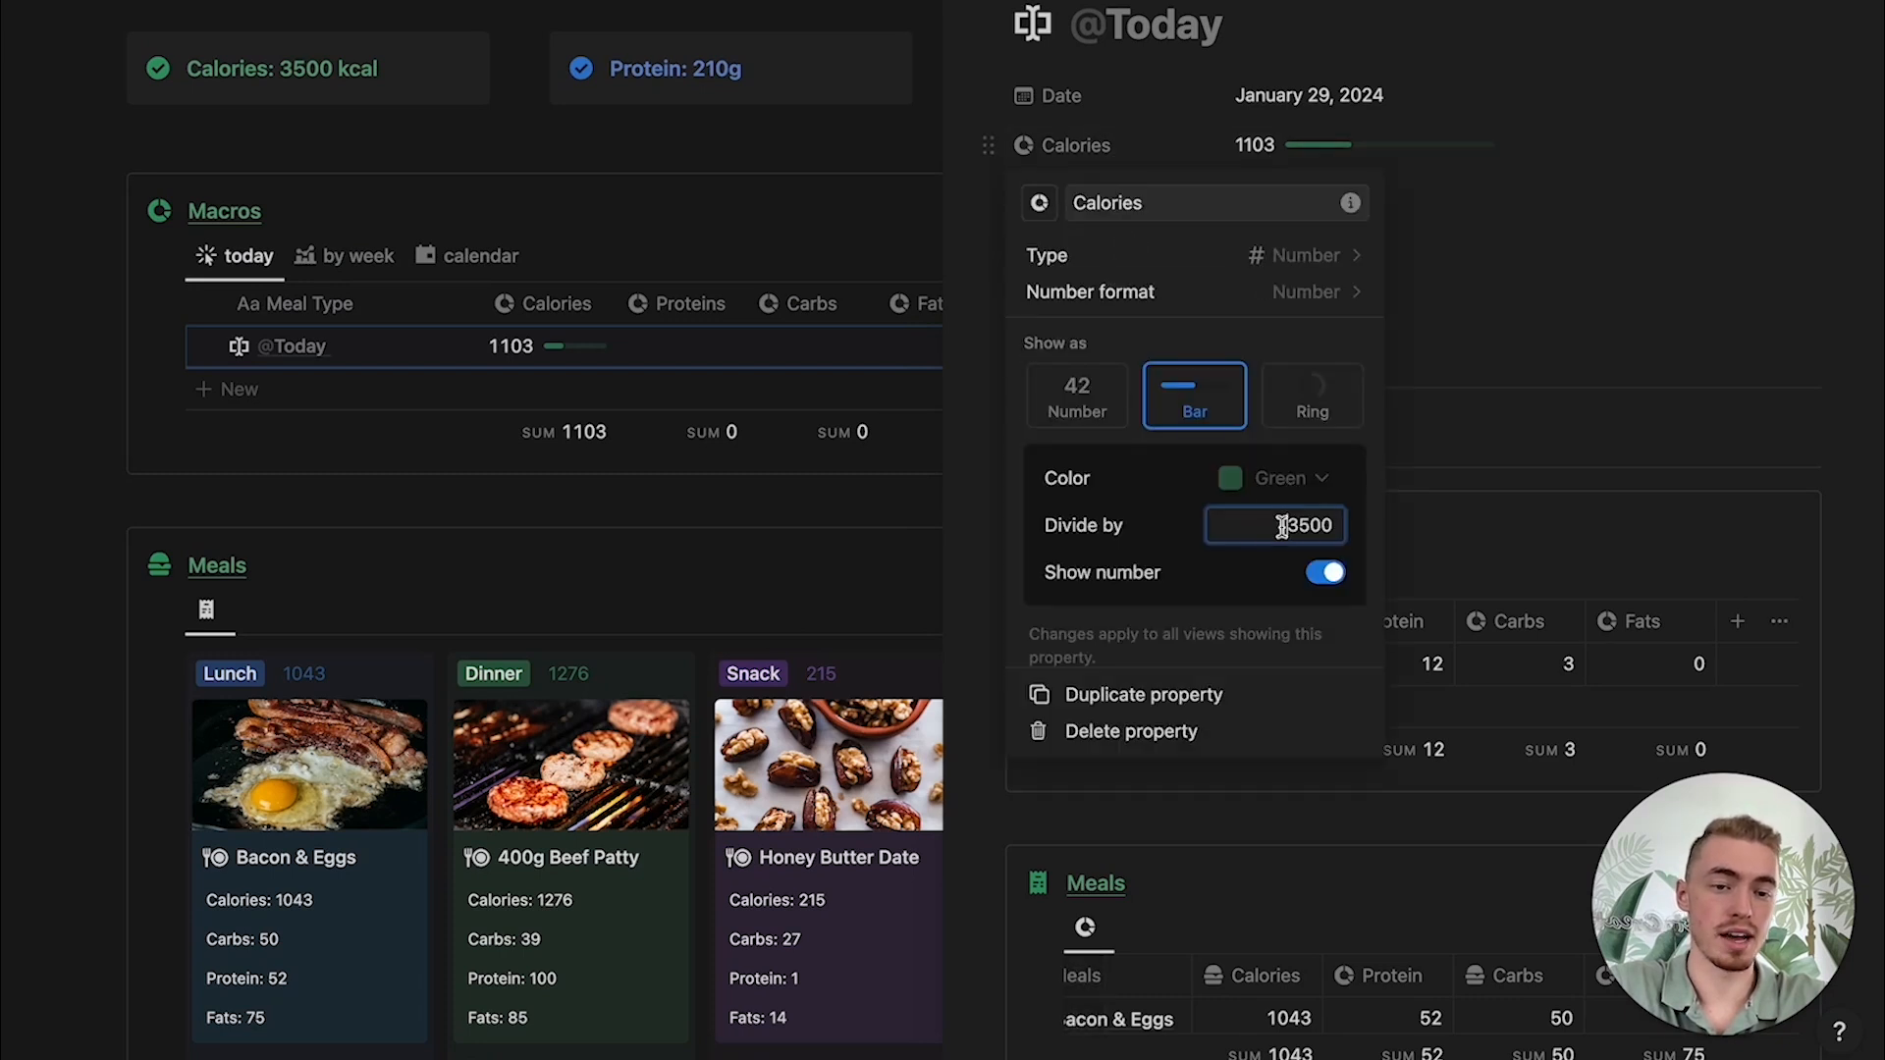
key(Escape)
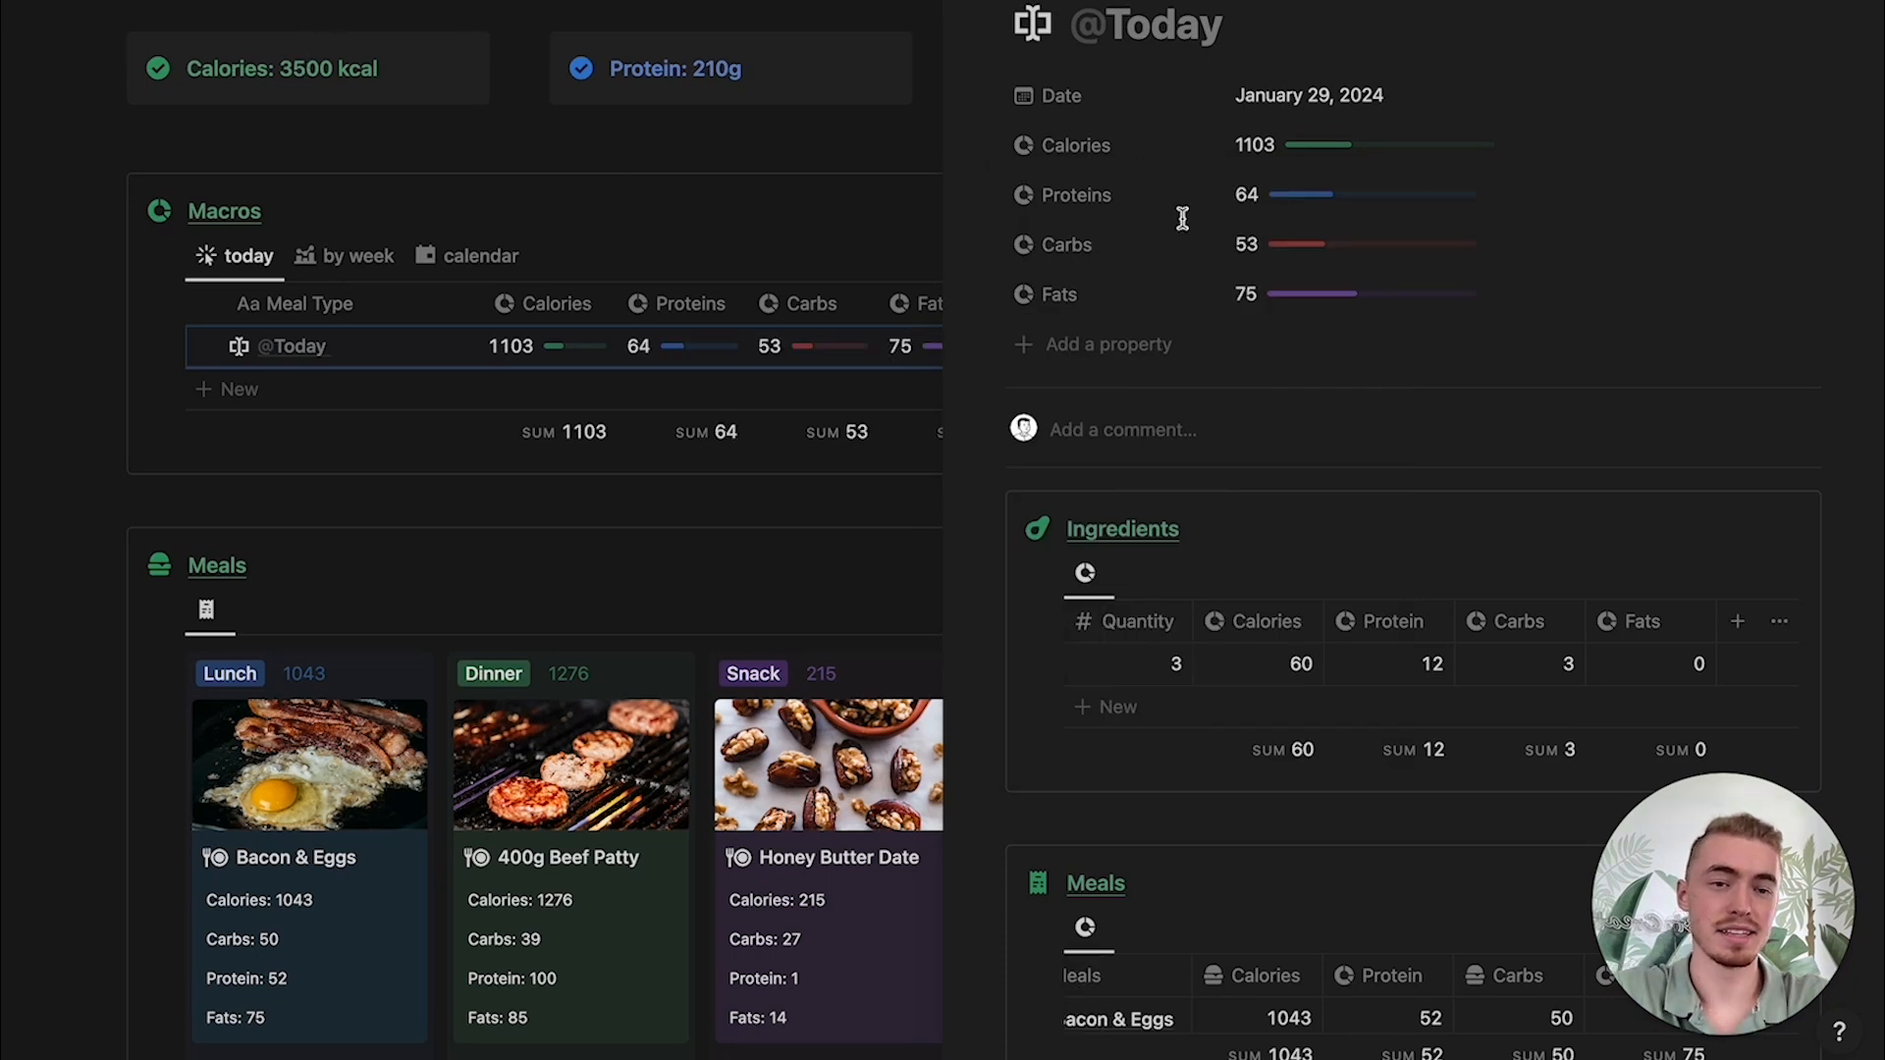
Step: Compare the macro properties of today's entry with the totals in the Calculator table
scroll(1578, 514, down, 10)
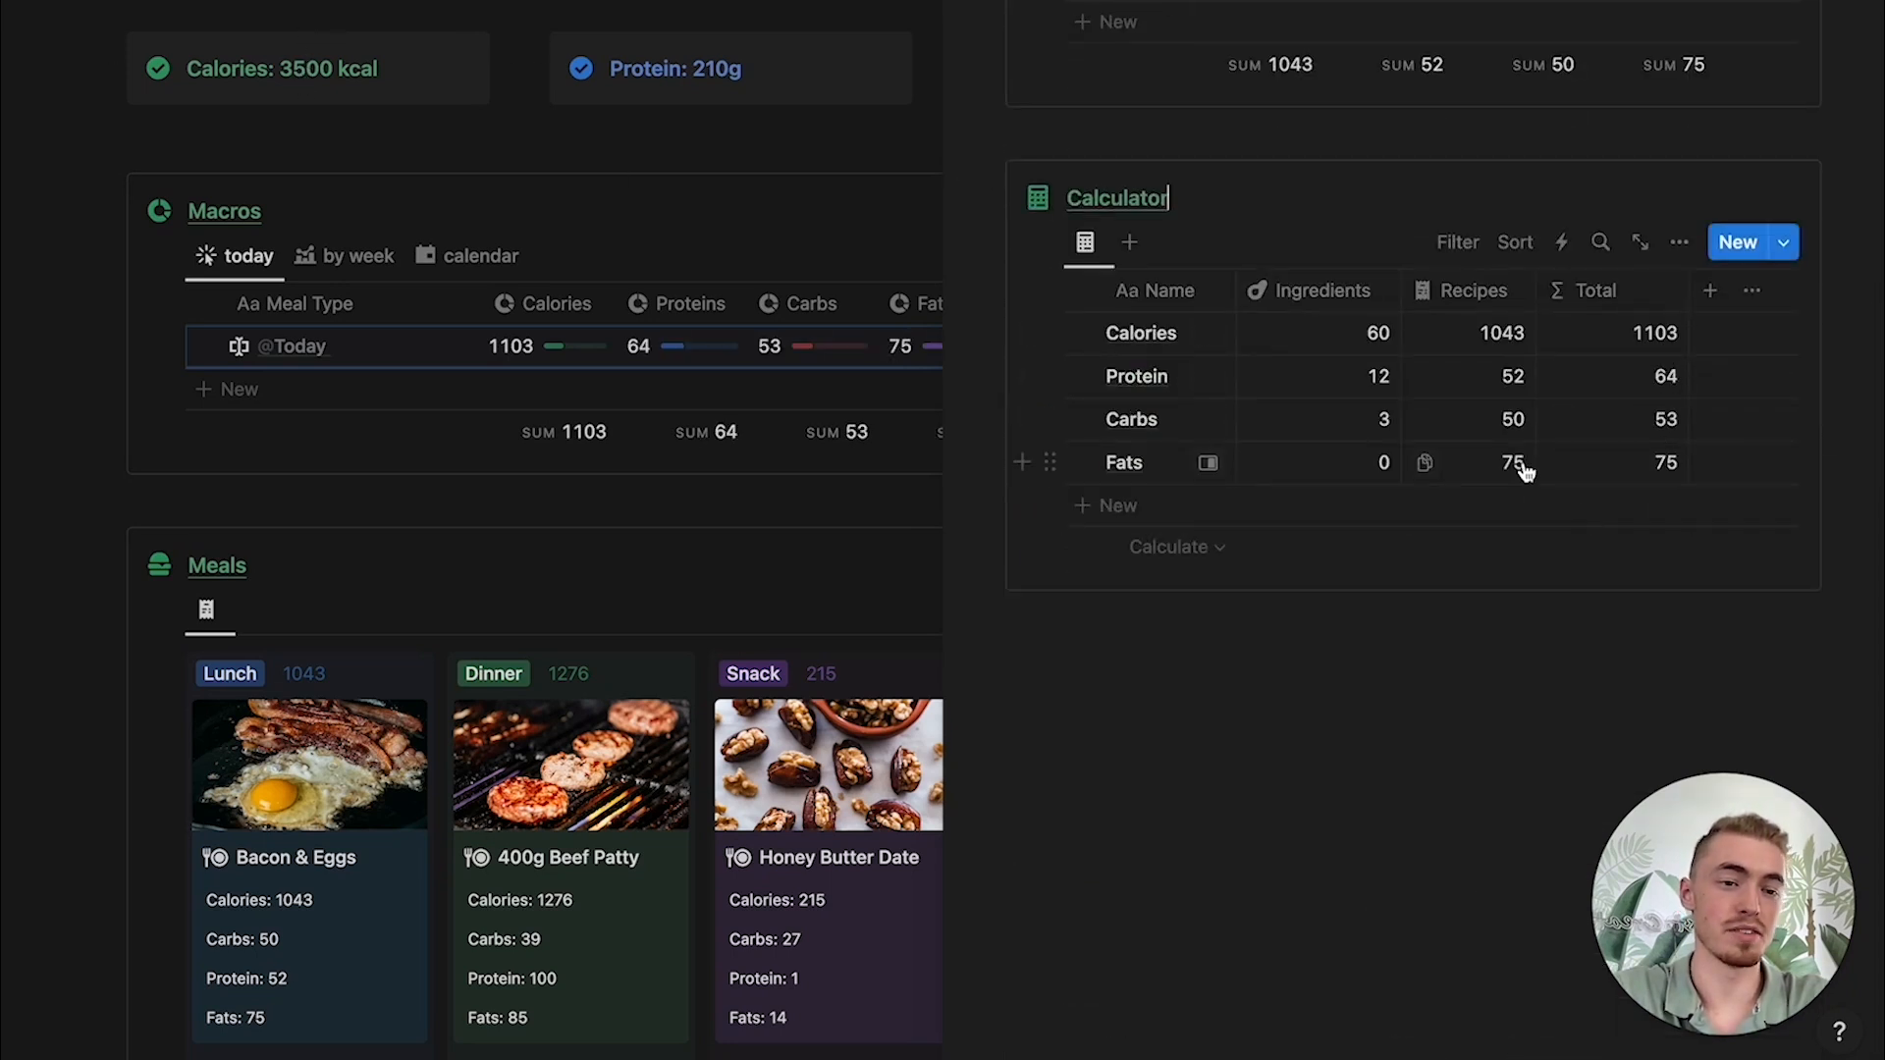
scroll(1523, 466, up, 10)
mouse_move(1292, 200)
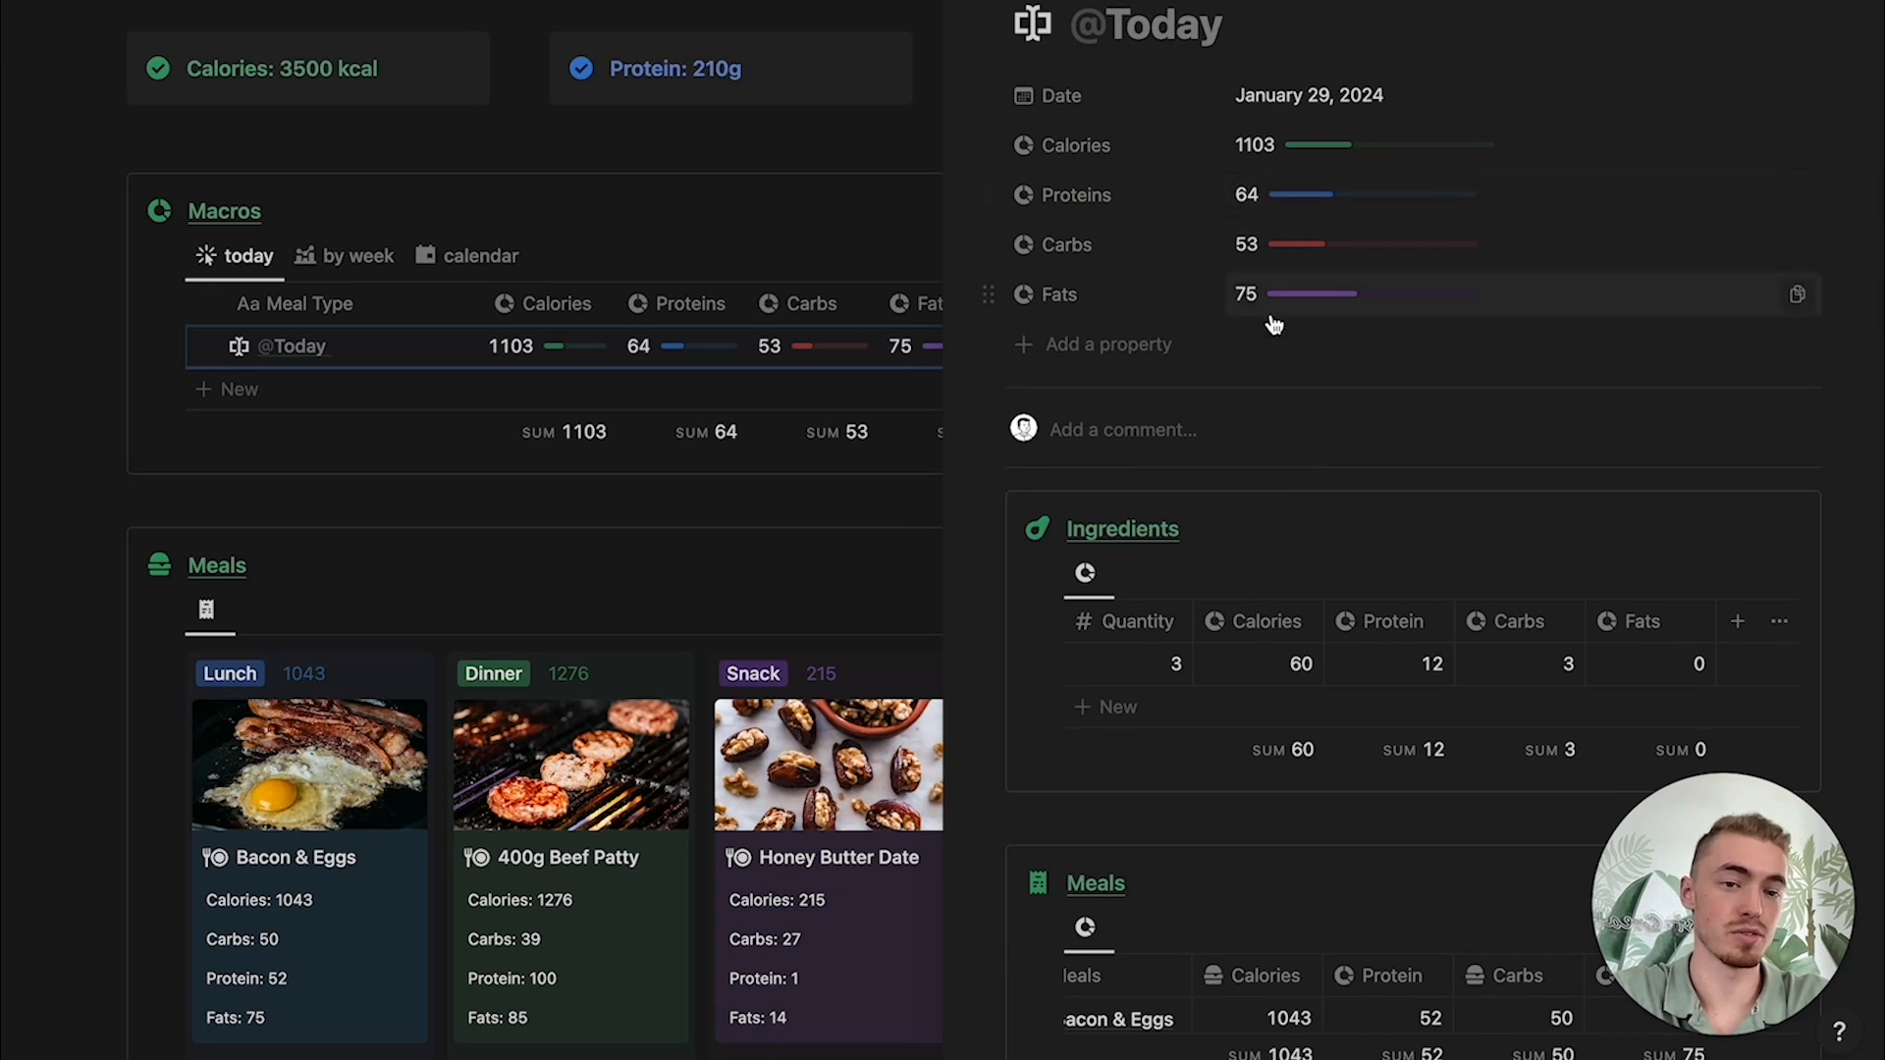
Step: Close today's entry and view the Macros database by week and as a calendar
click(408, 173)
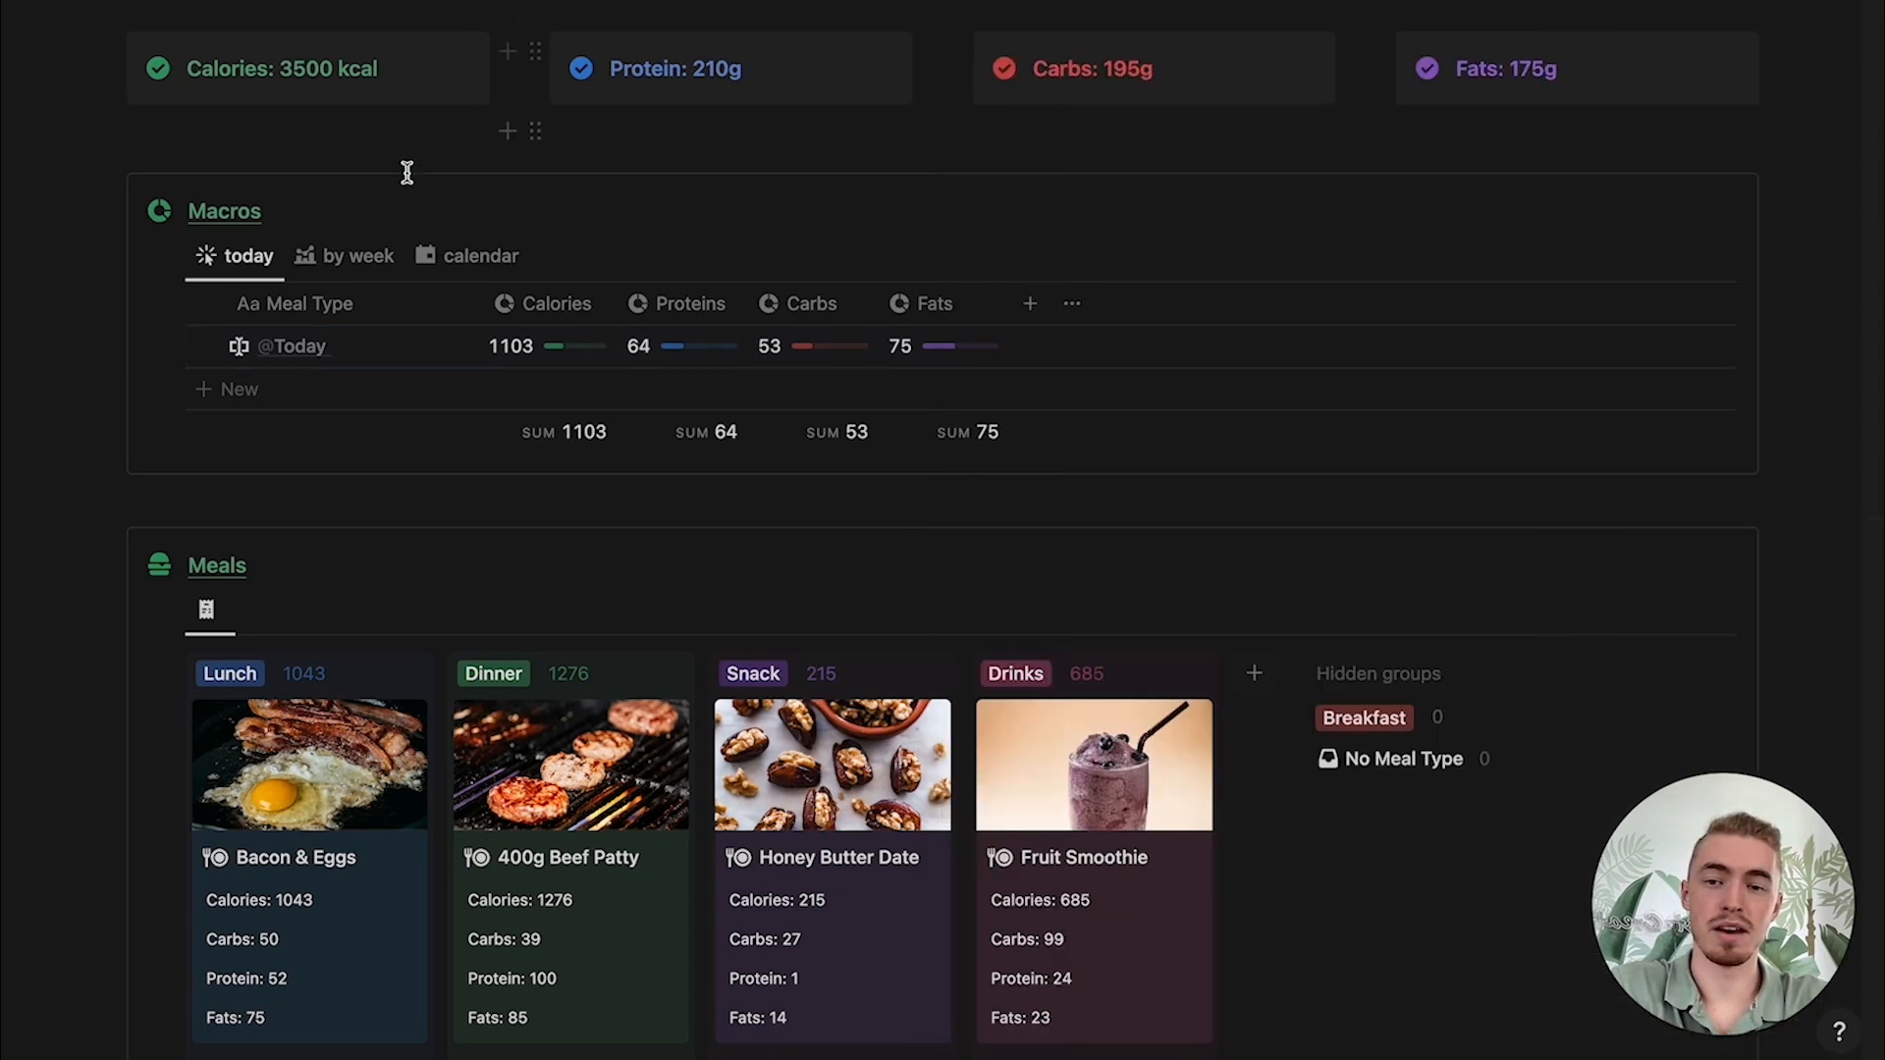
click(358, 256)
click(492, 260)
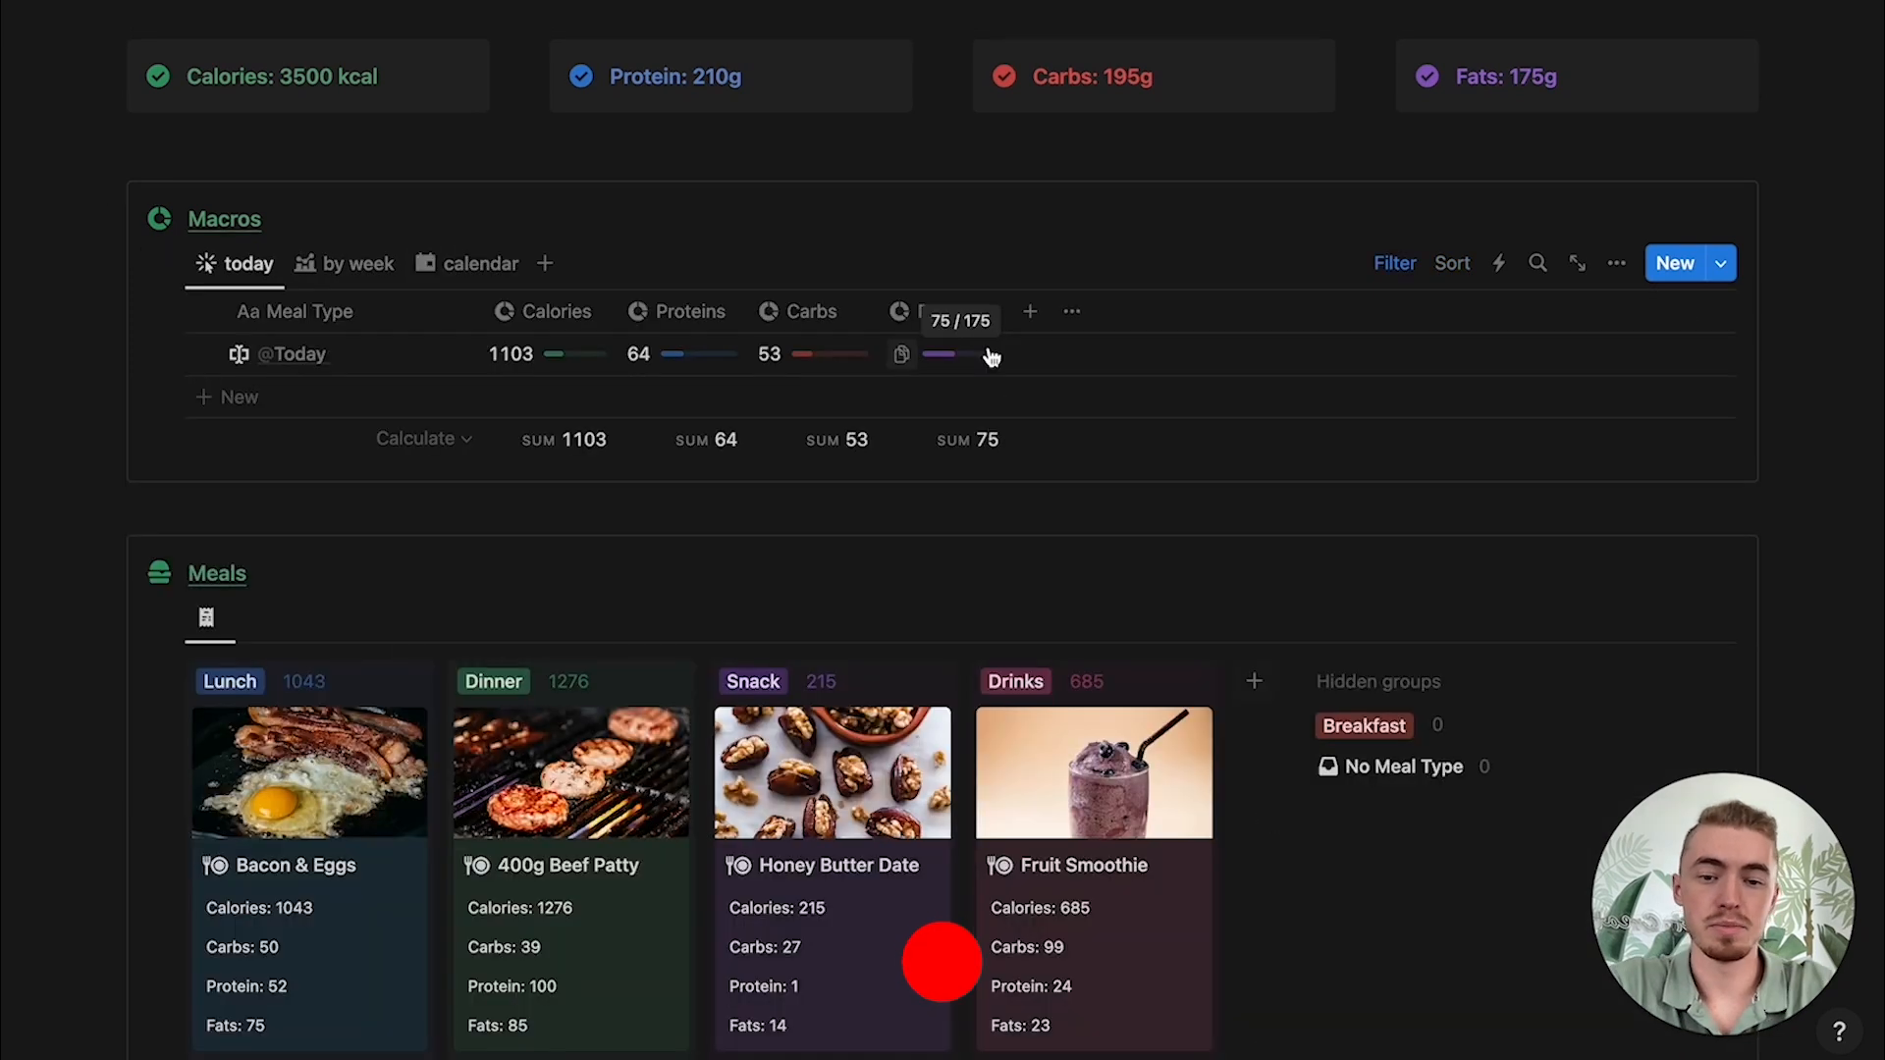
Step: Create a new ingredient named Egg in the Protein group and apply the Protein template
scroll(989, 350, down, 10)
scroll(988, 347, down, 1)
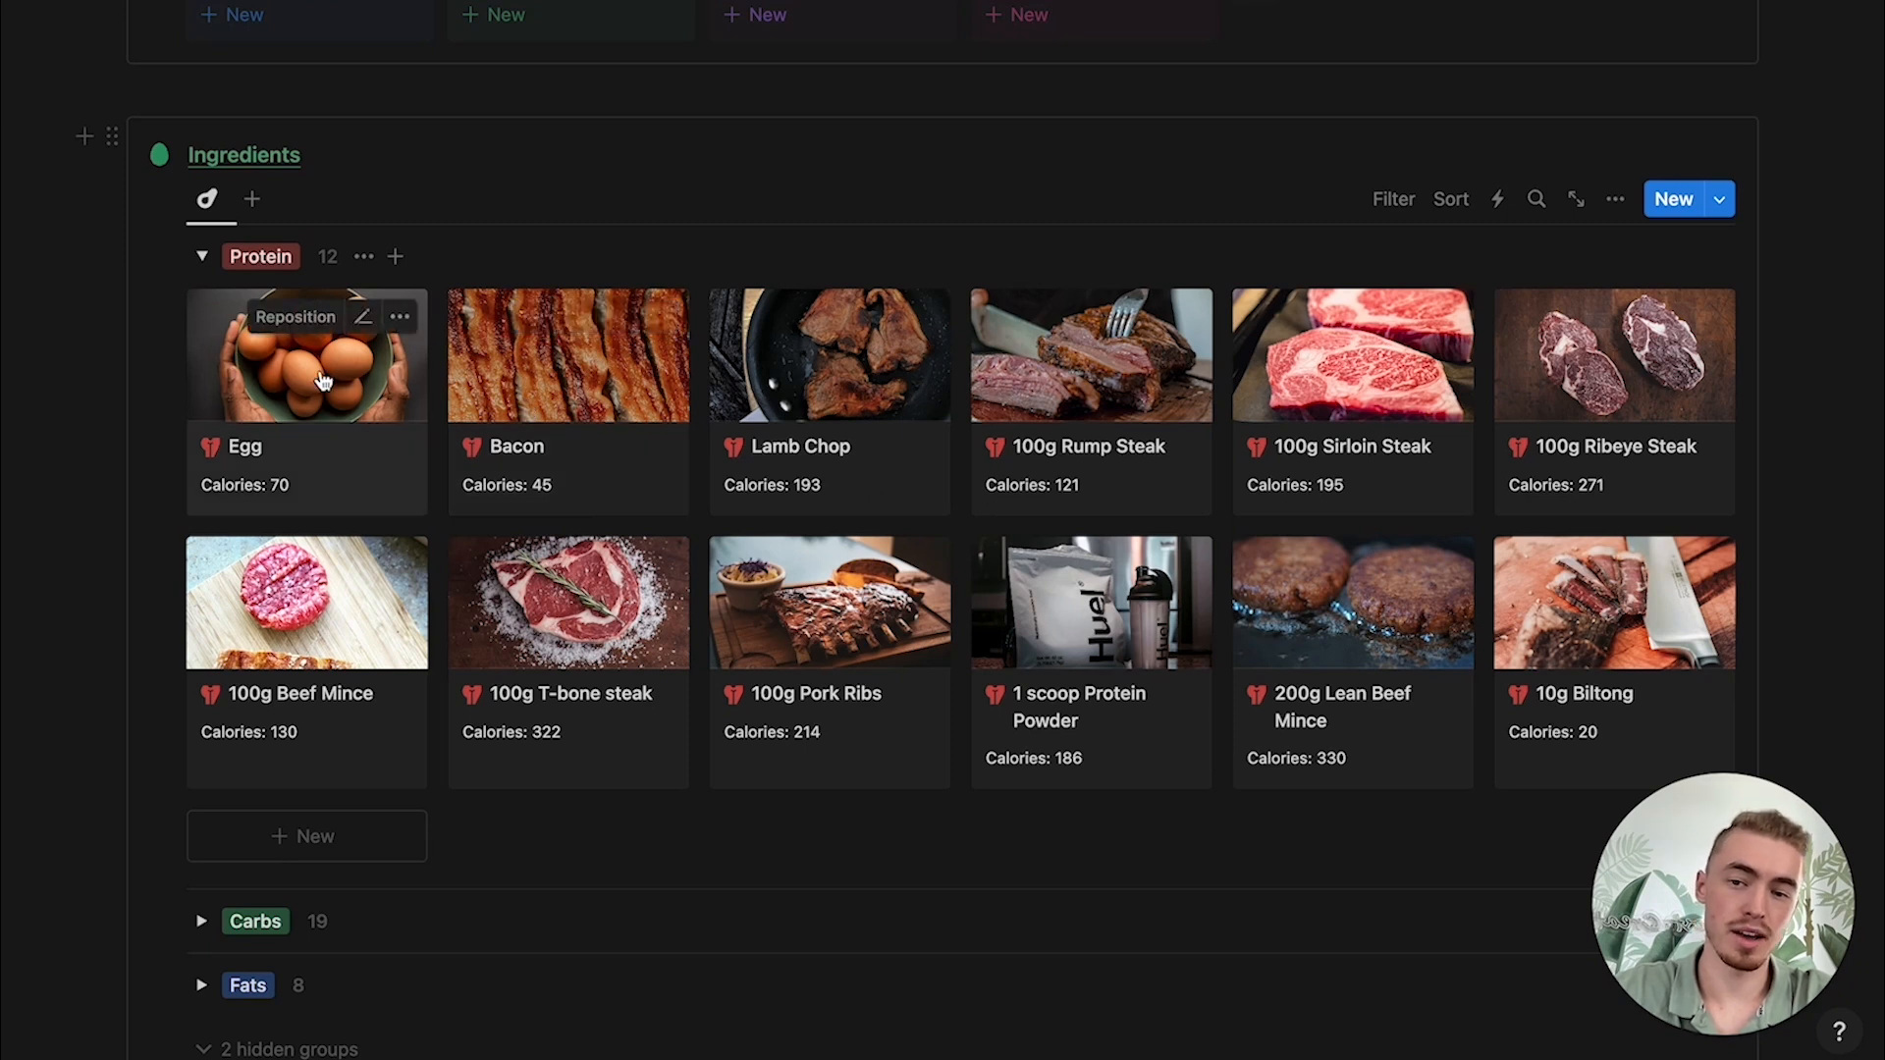
click(315, 837)
text(Egg)
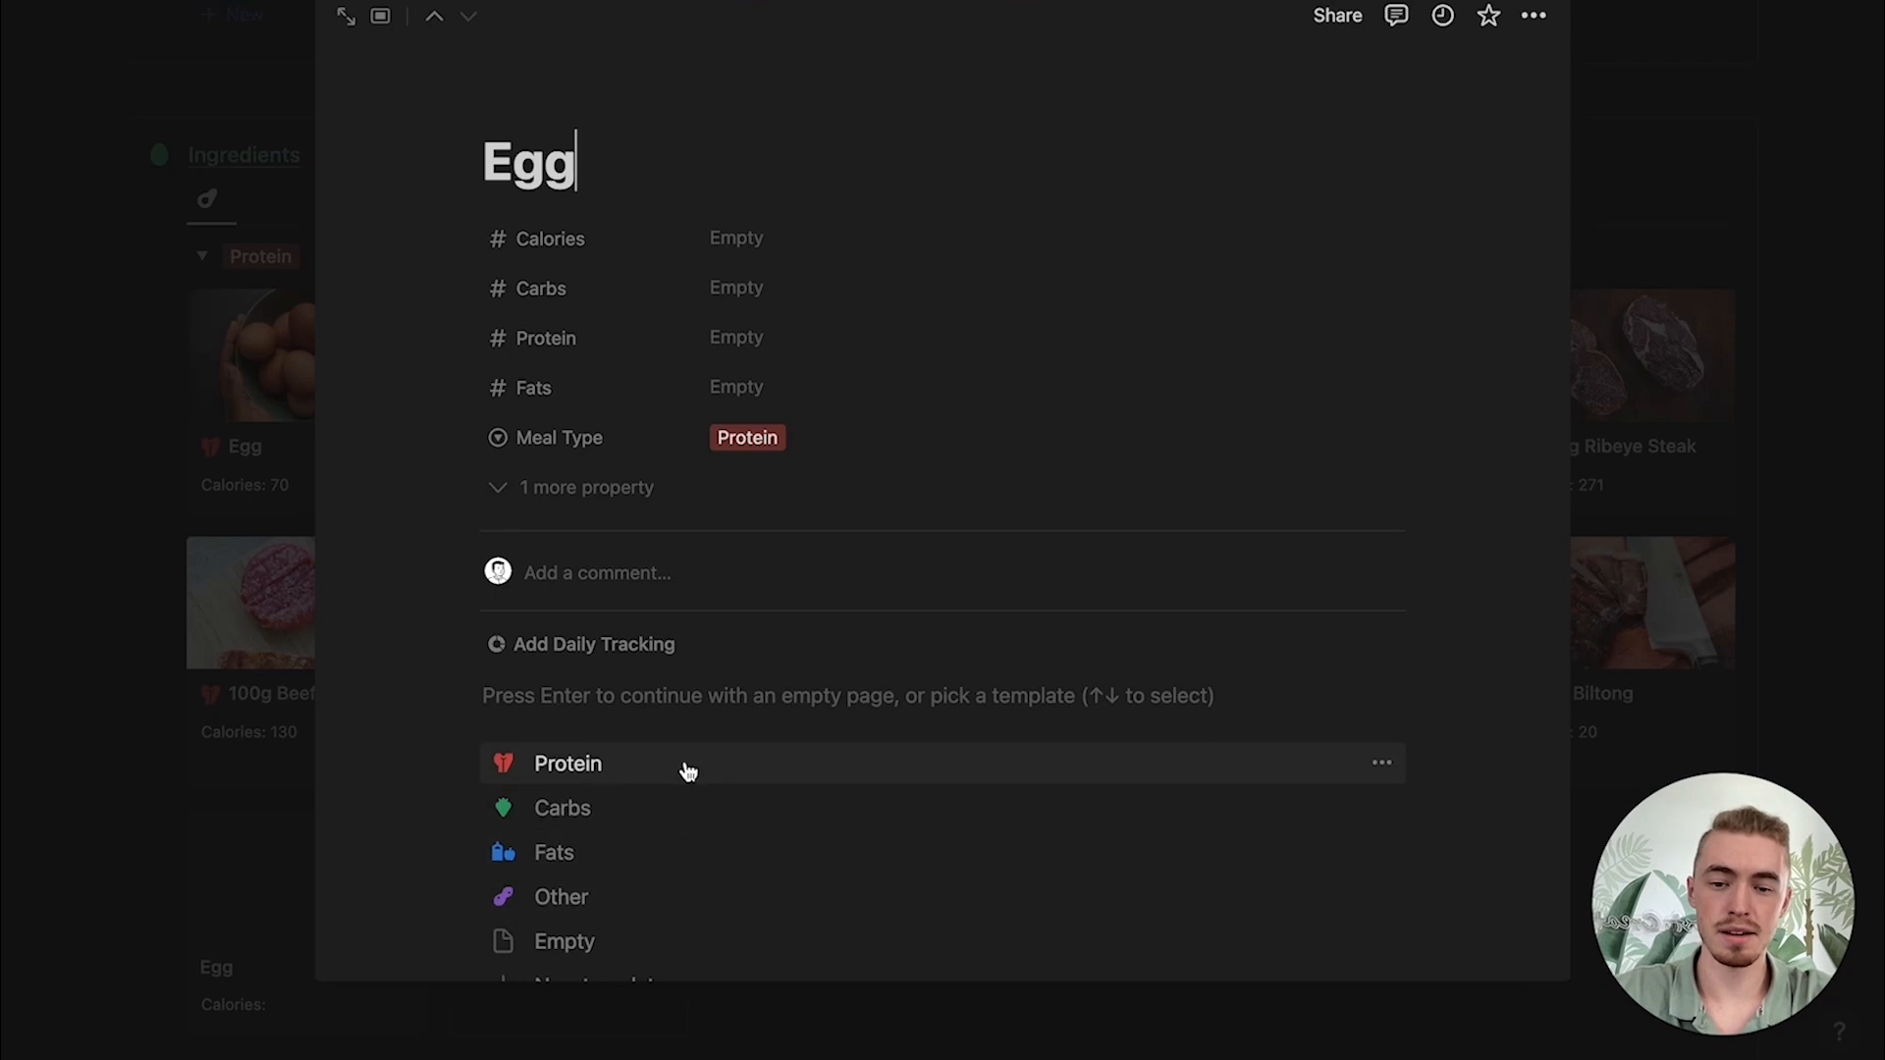
click(676, 771)
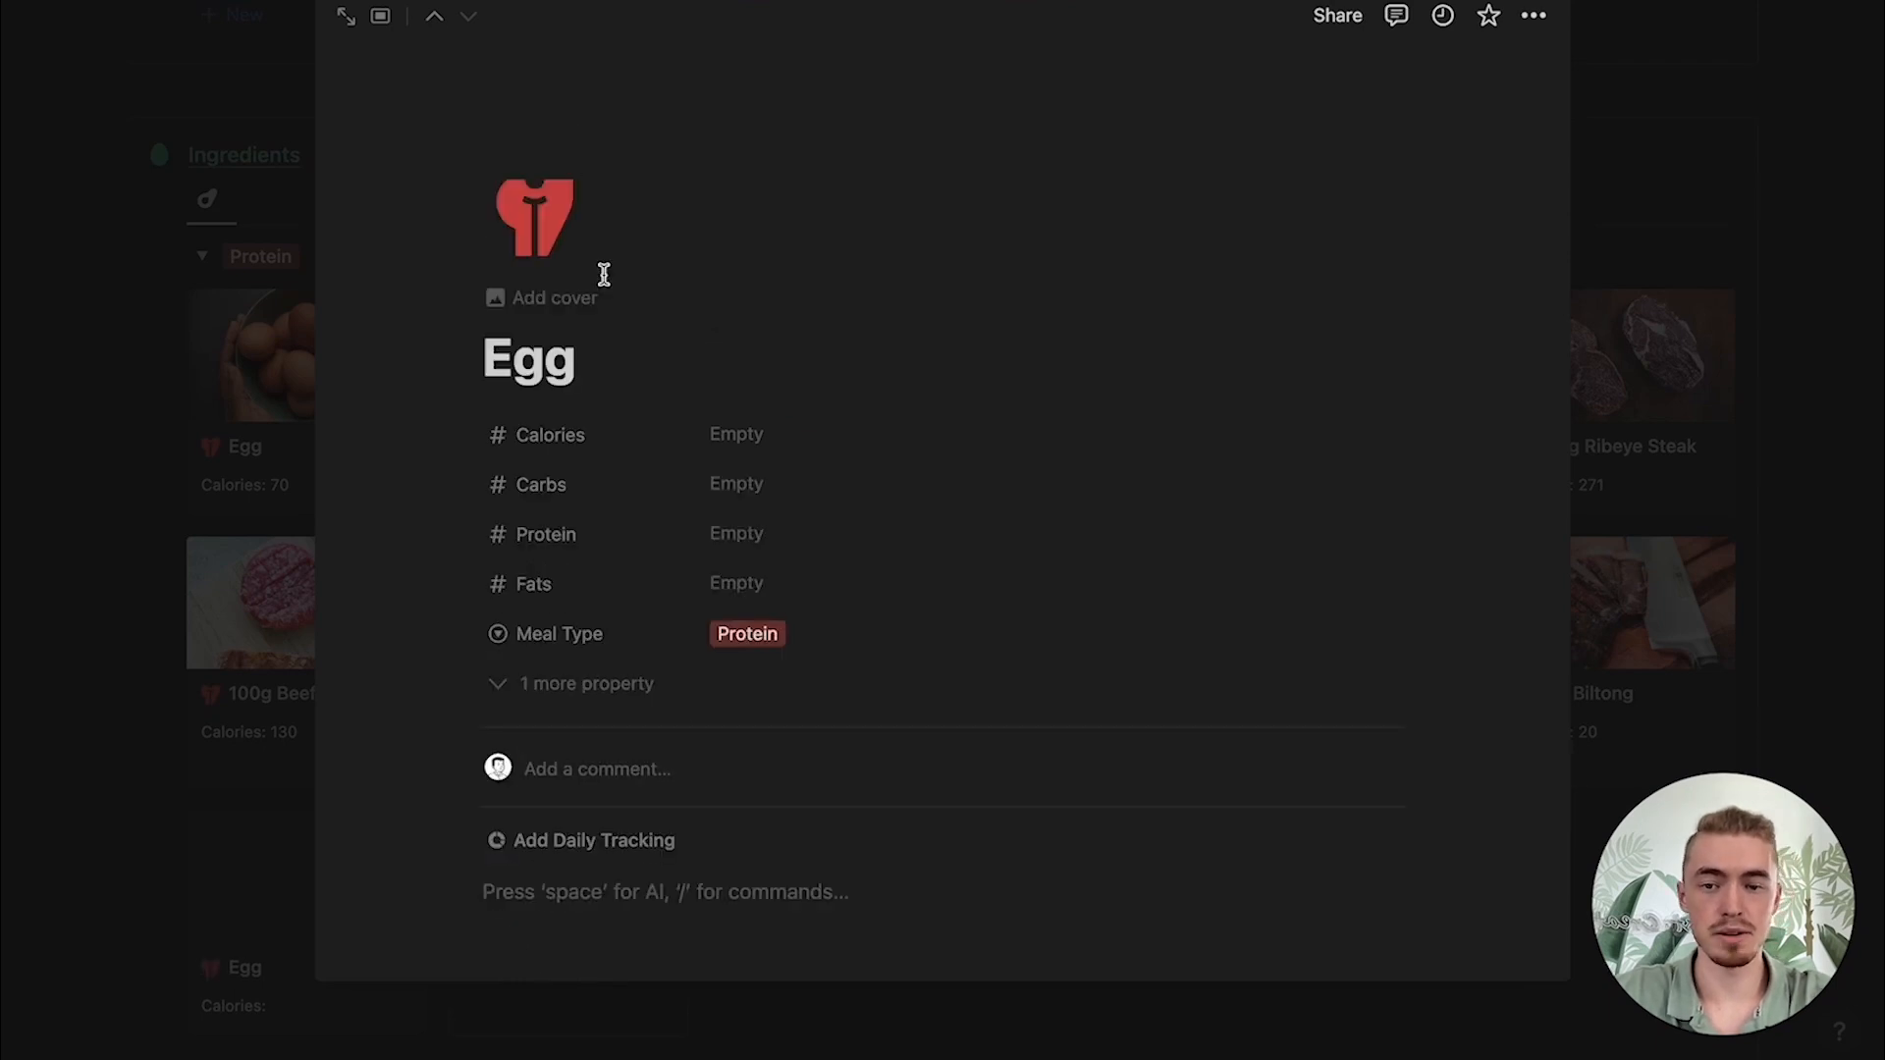
Step: Add a cover to the Egg page using the Unsplash photo of eggs in a bowl, found by searching "egg", and close the page
click(583, 298)
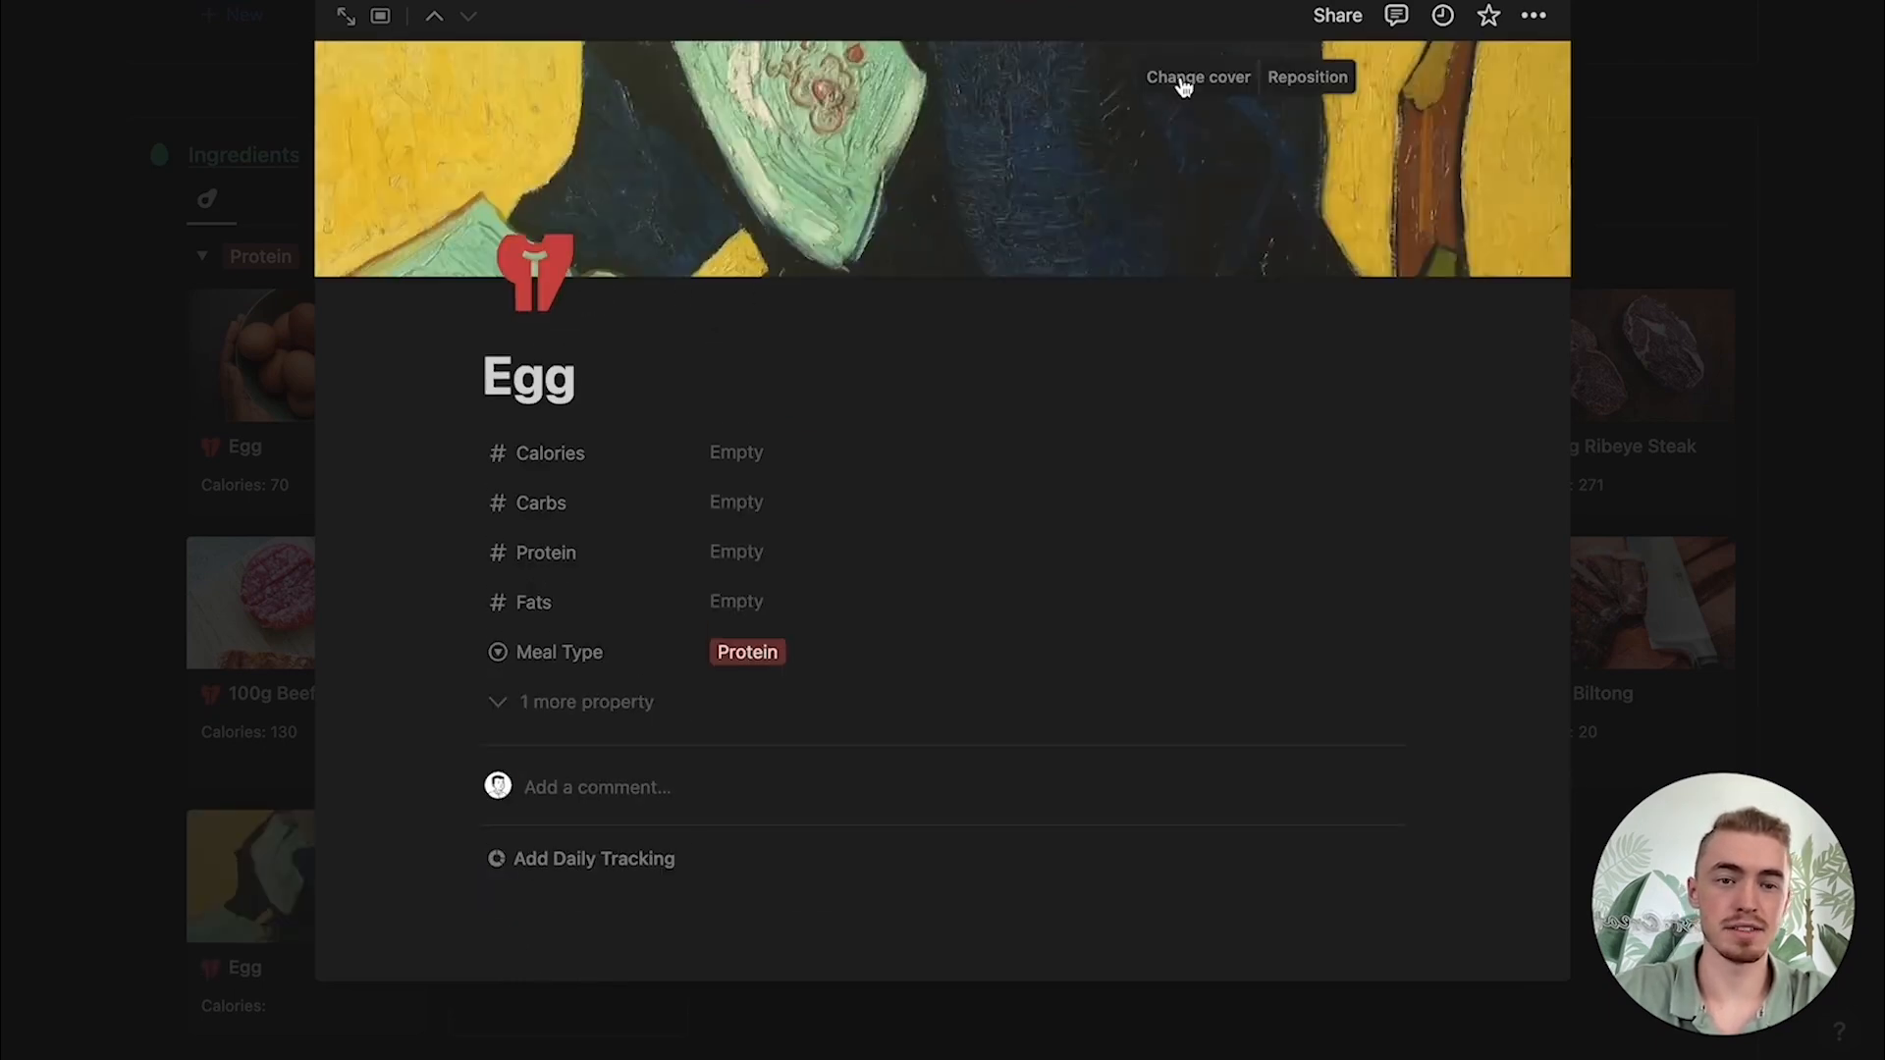
click(1183, 83)
click(1147, 126)
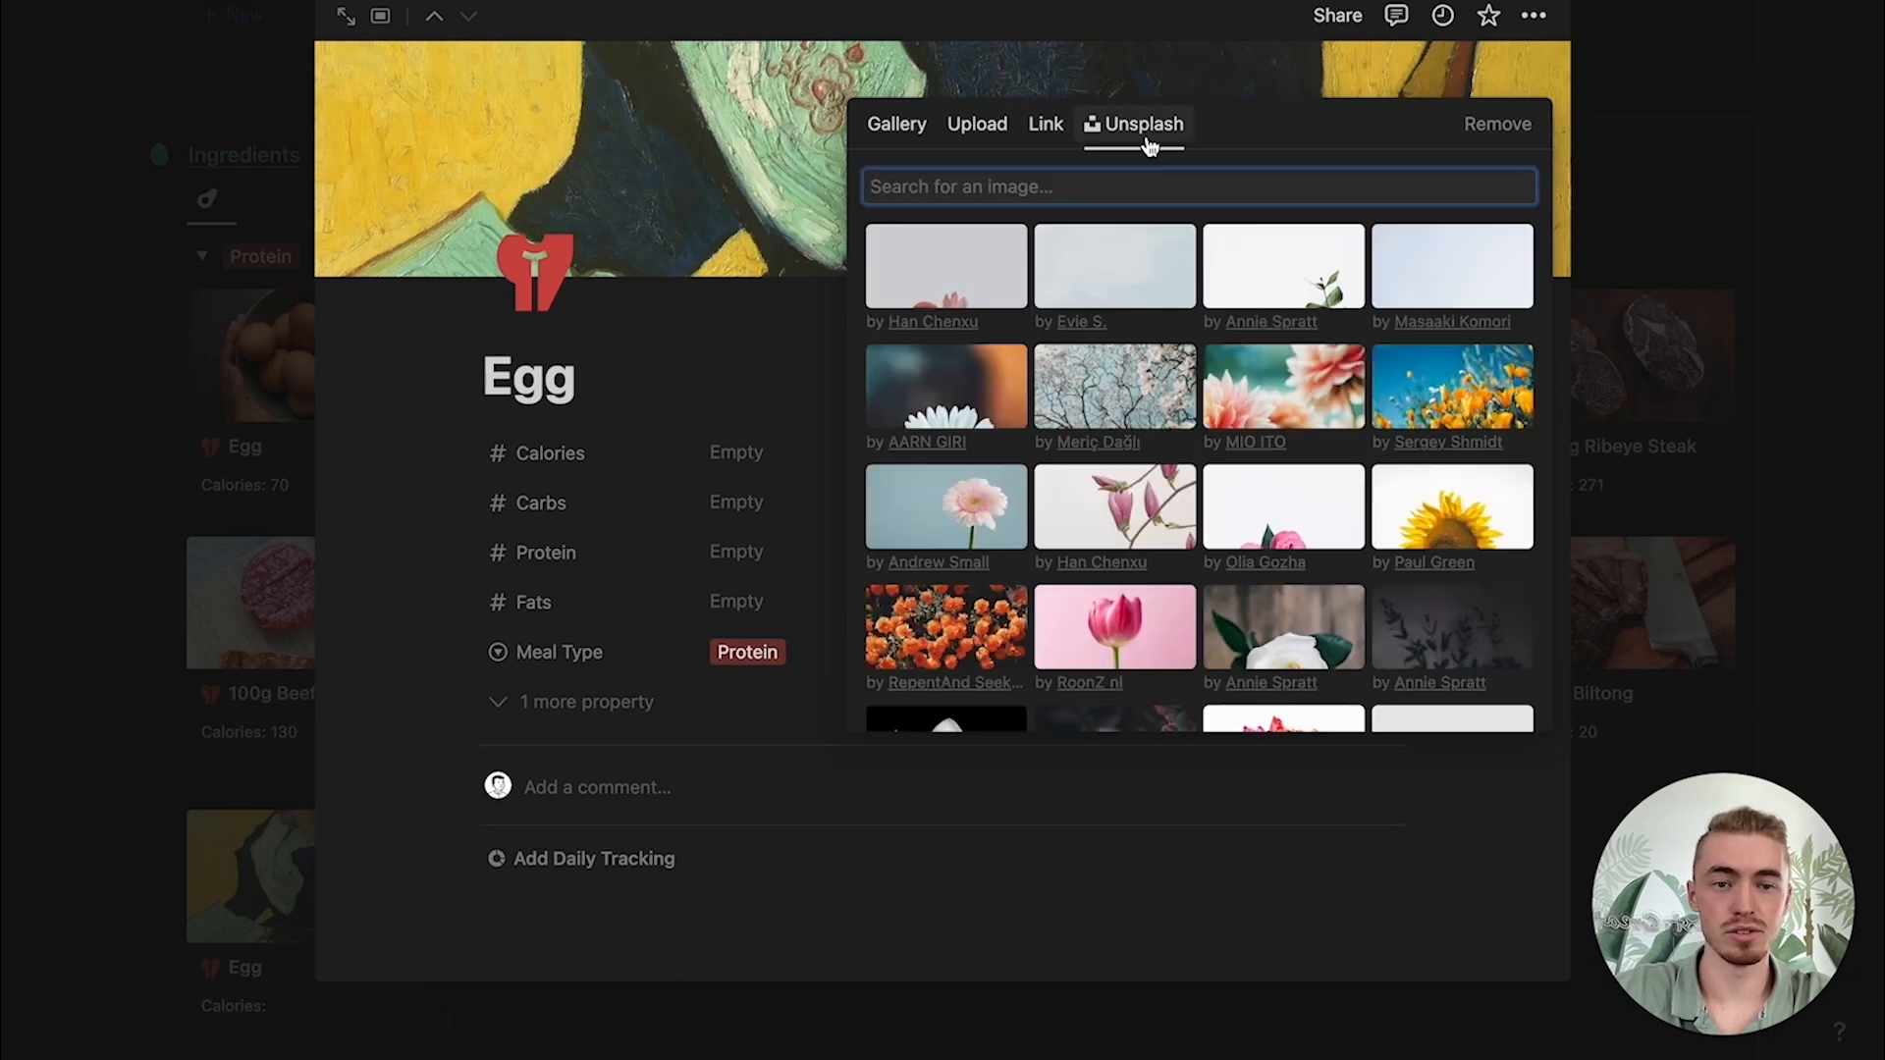
text(egg)
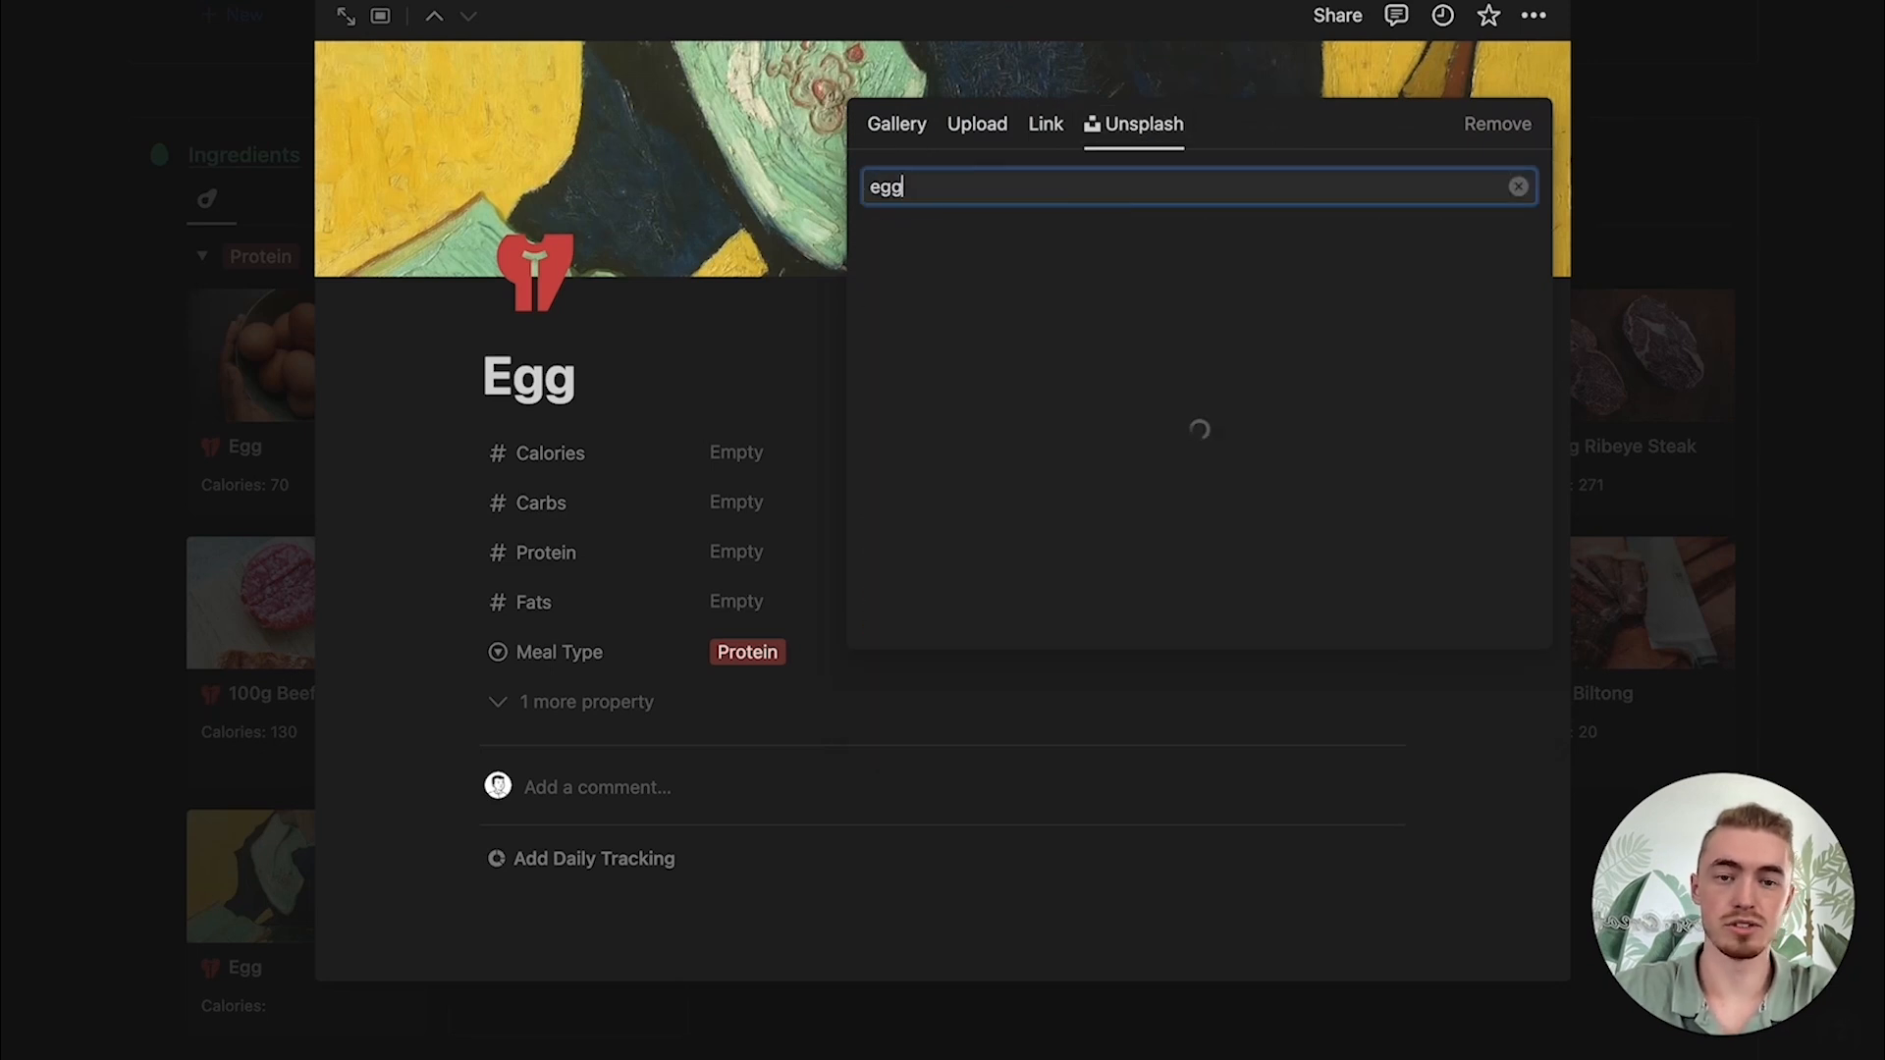
click(1112, 273)
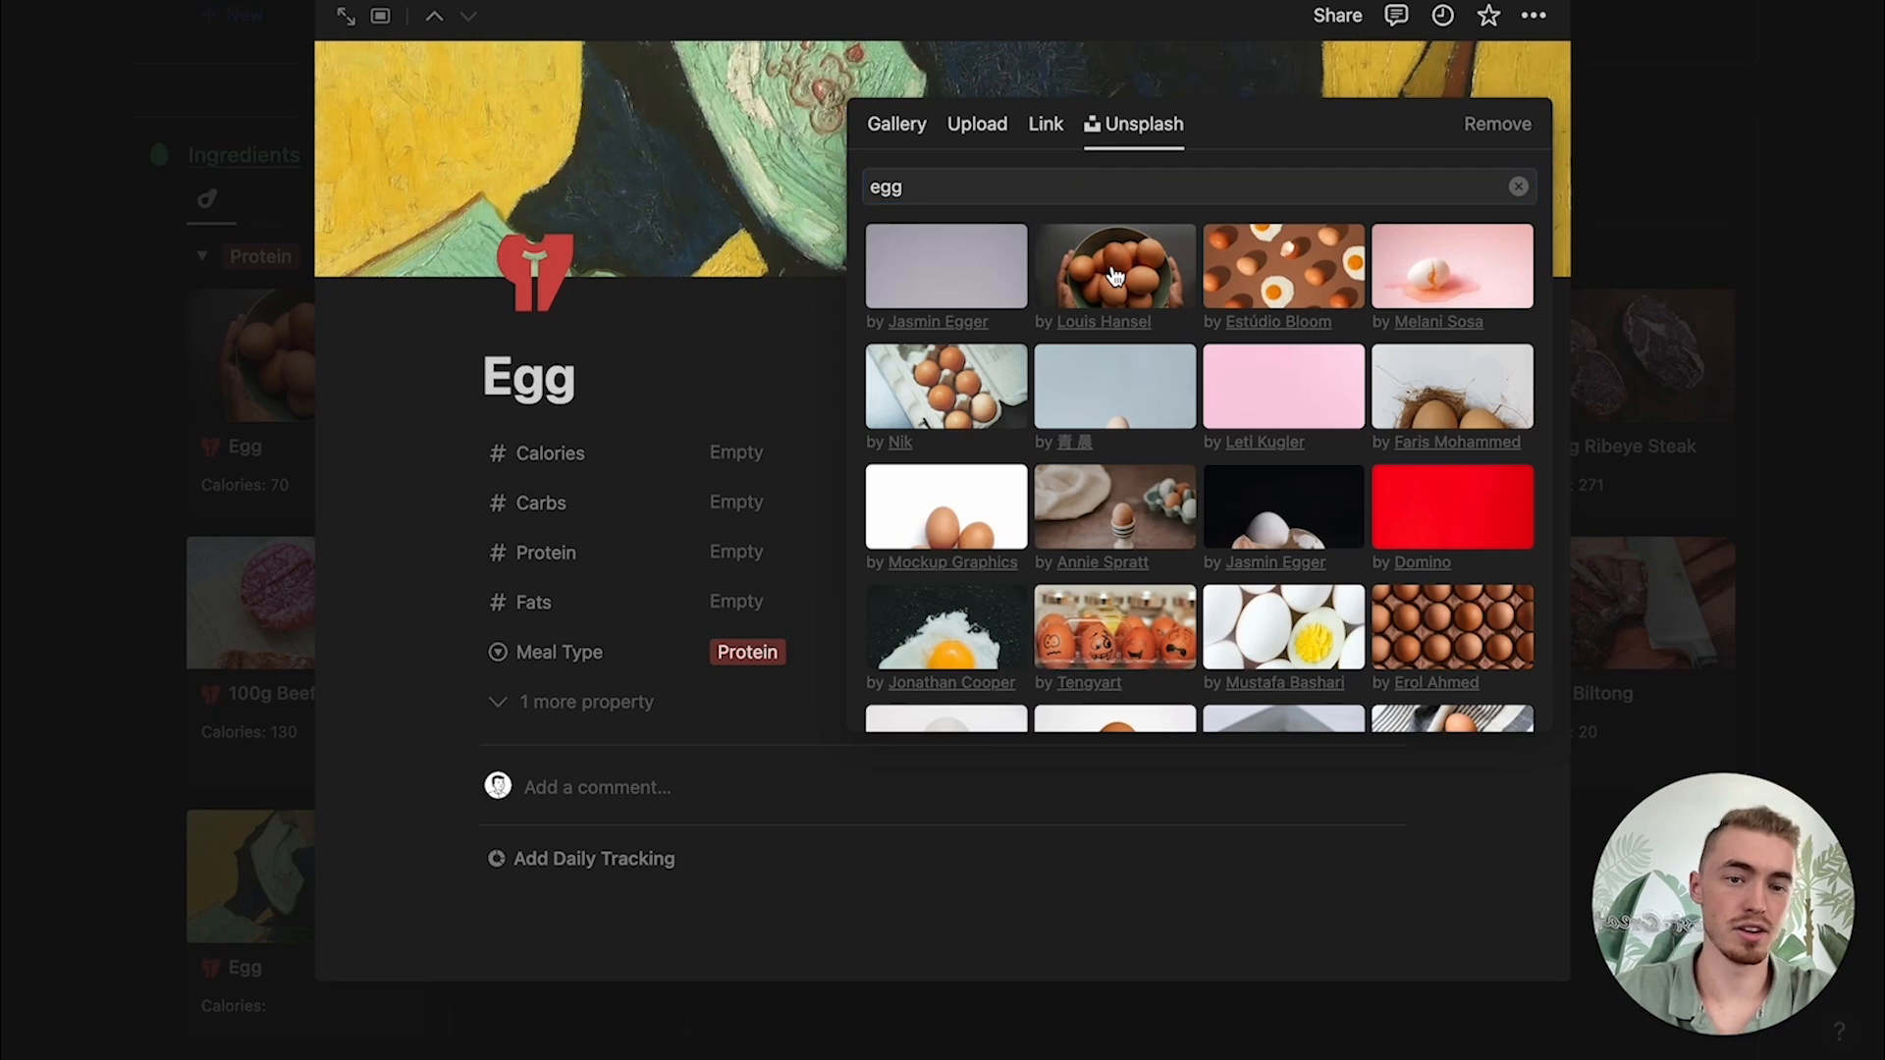
click(713, 235)
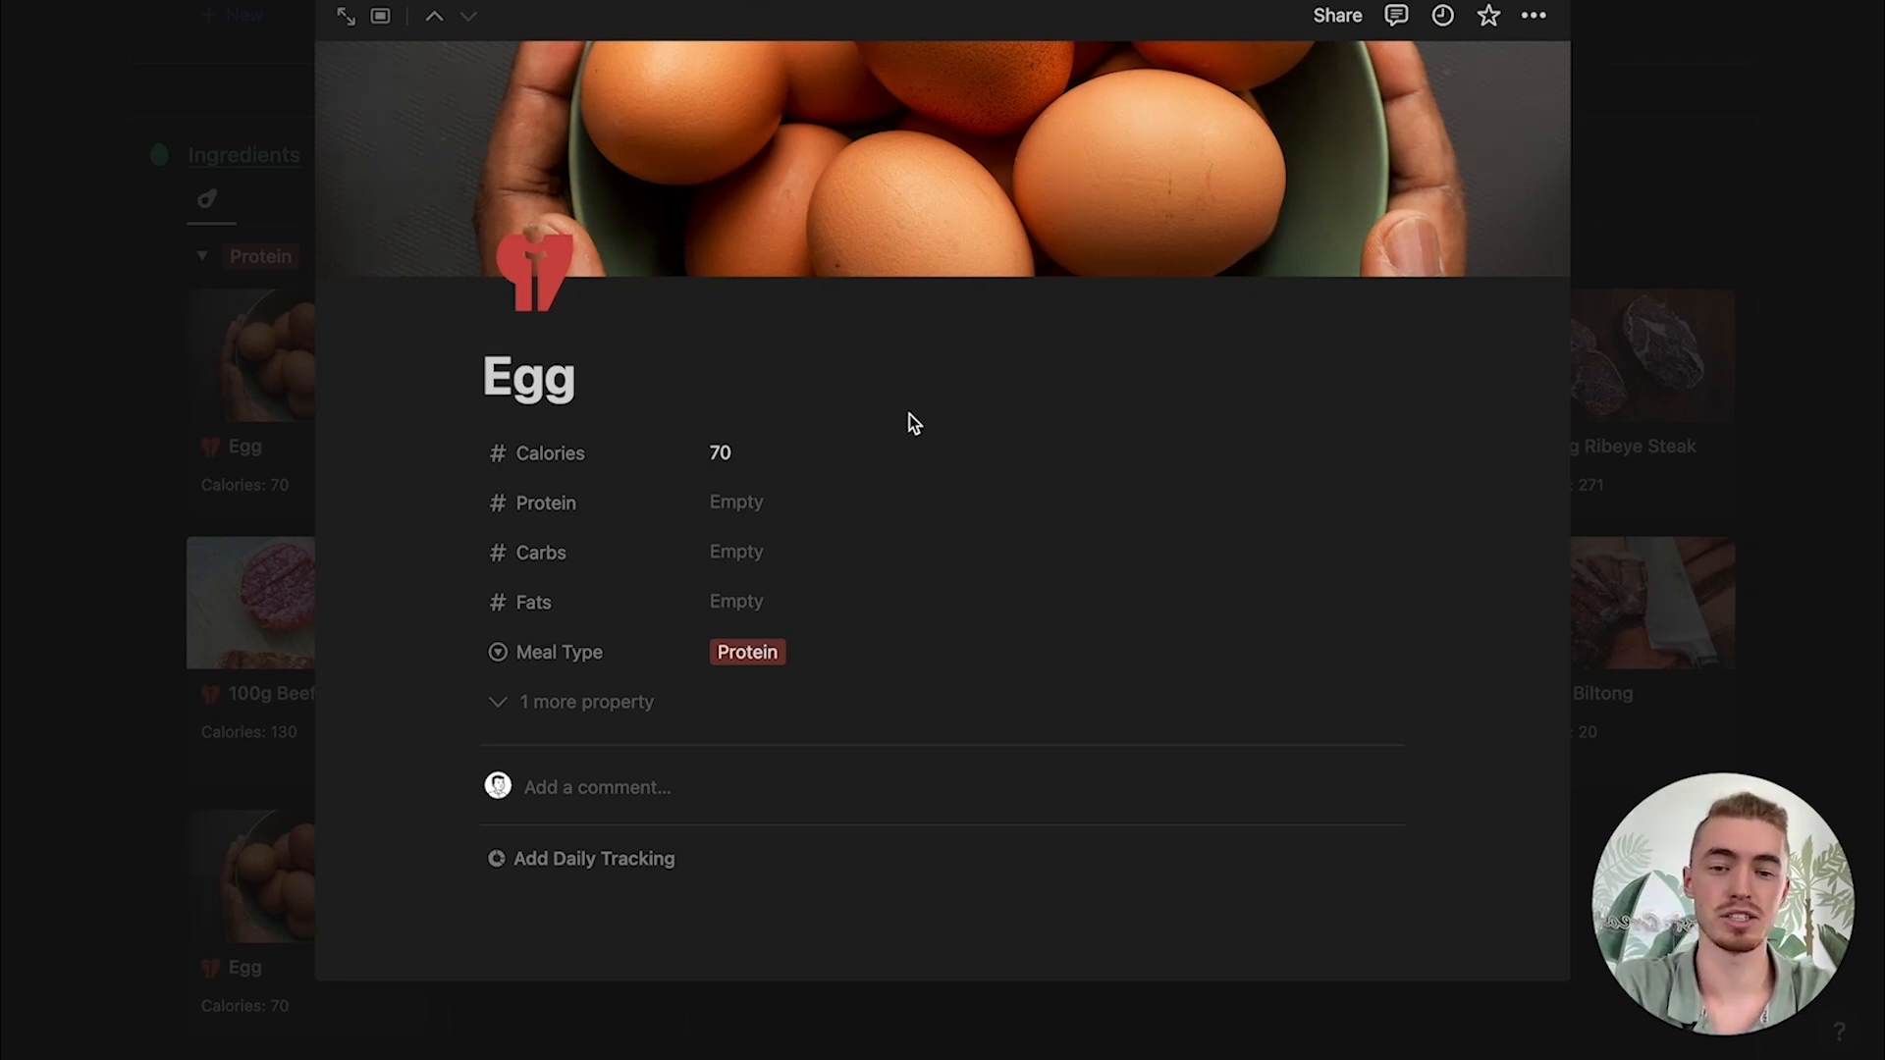
key(Escape)
Step: Expand the Carbs and Fats groups of the Ingredients gallery and look through their items
scroll(996, 397, down, 2)
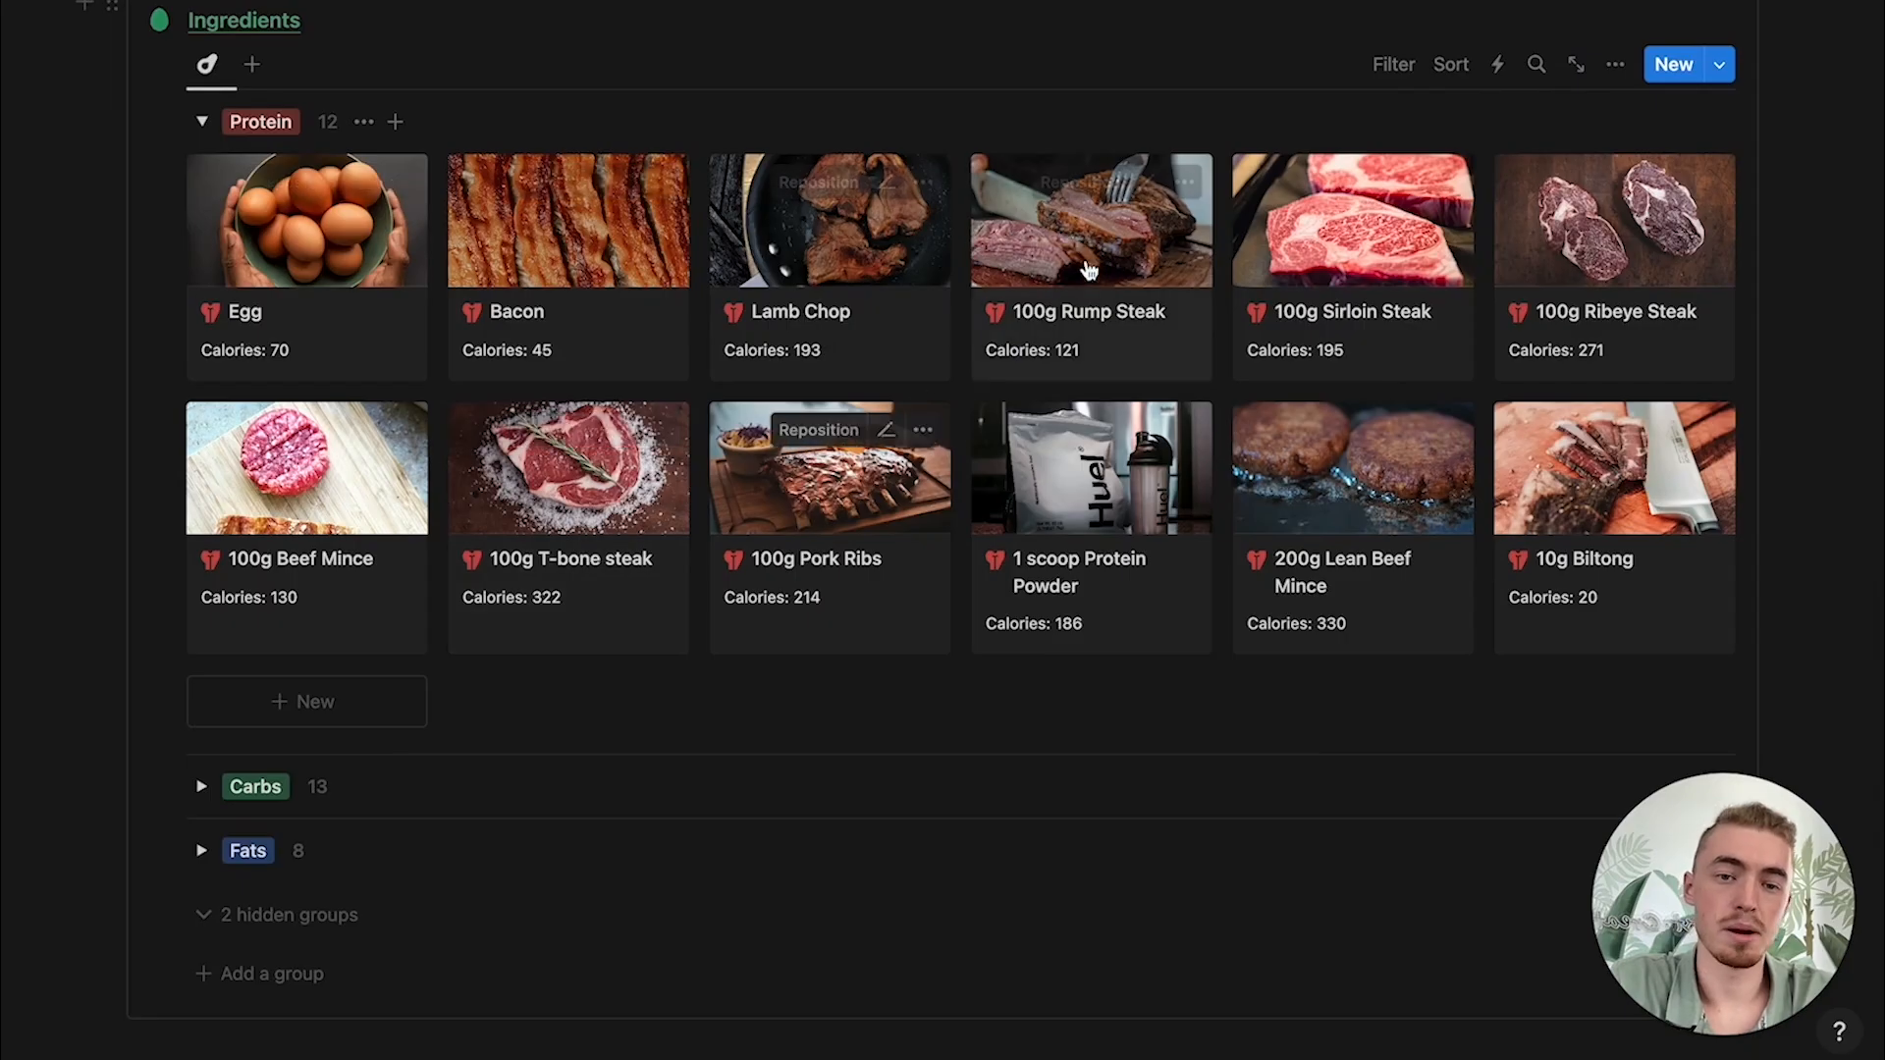
scroll(691, 488, down, 3)
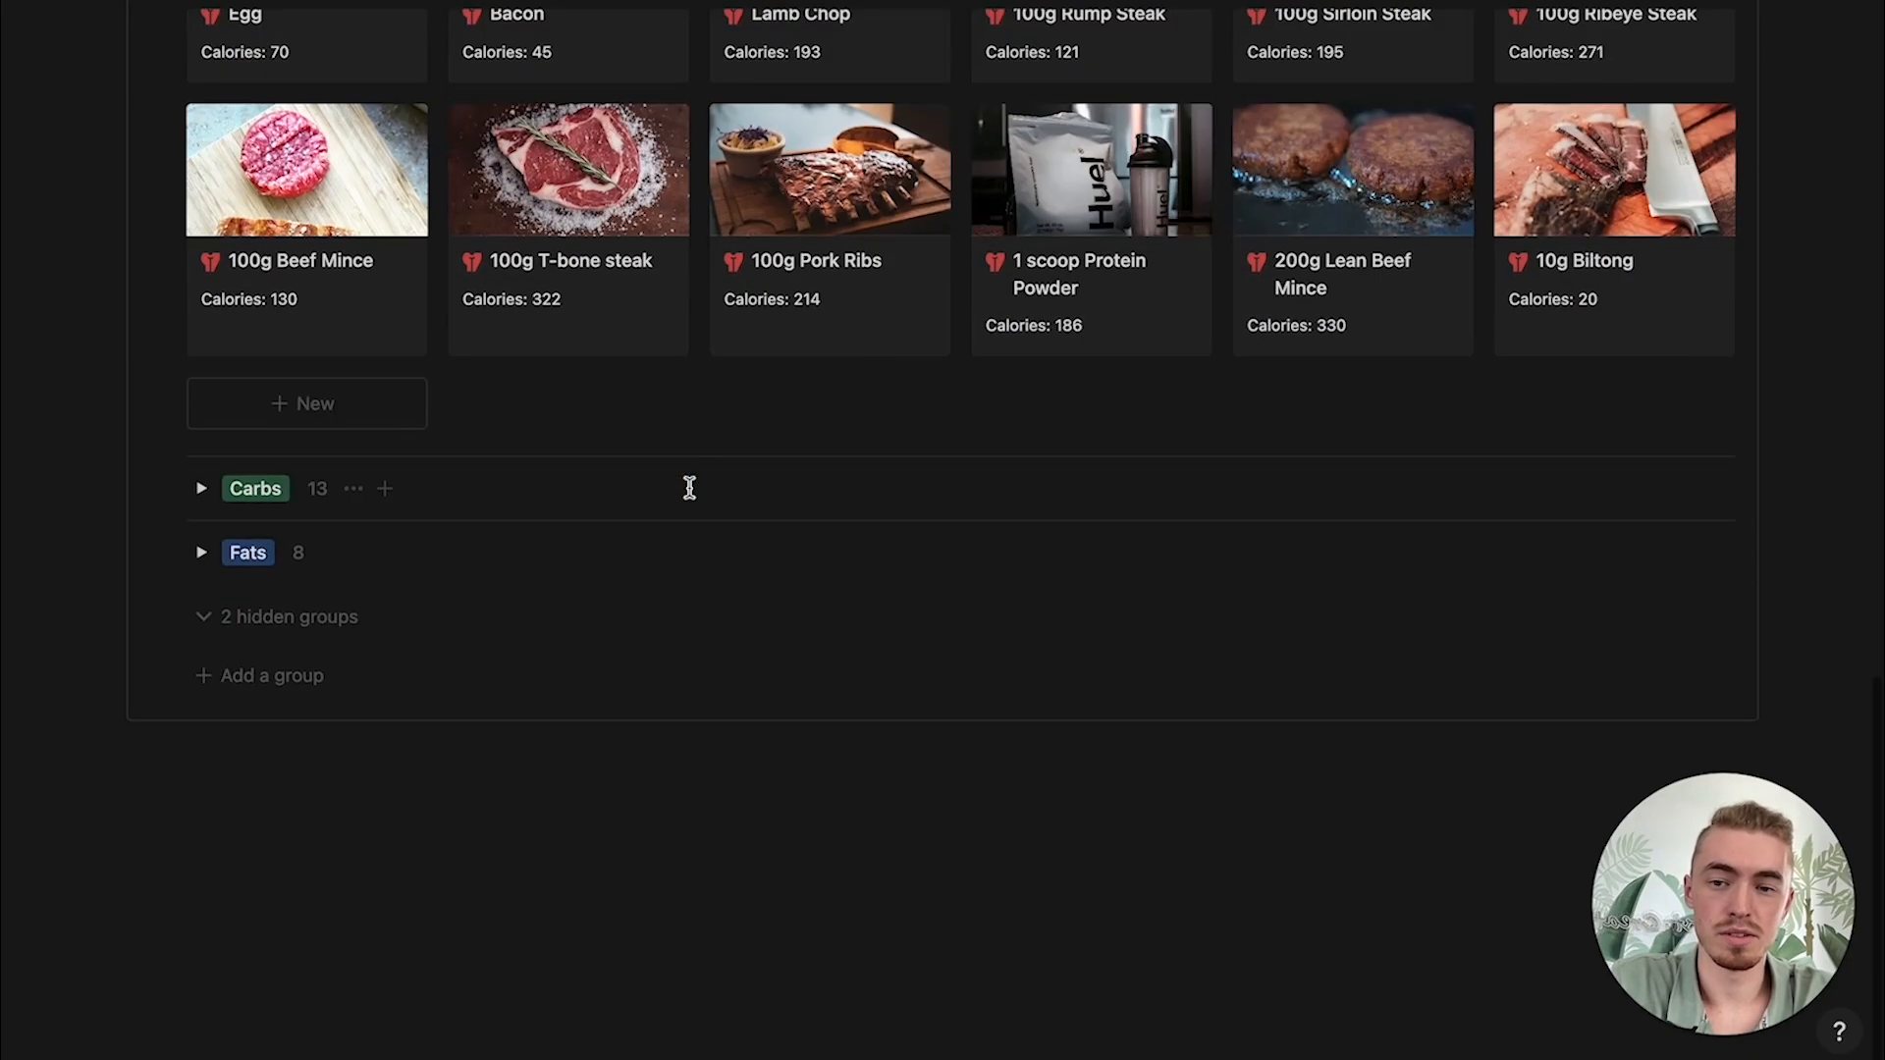
click(202, 490)
scroll(727, 808, down, 5)
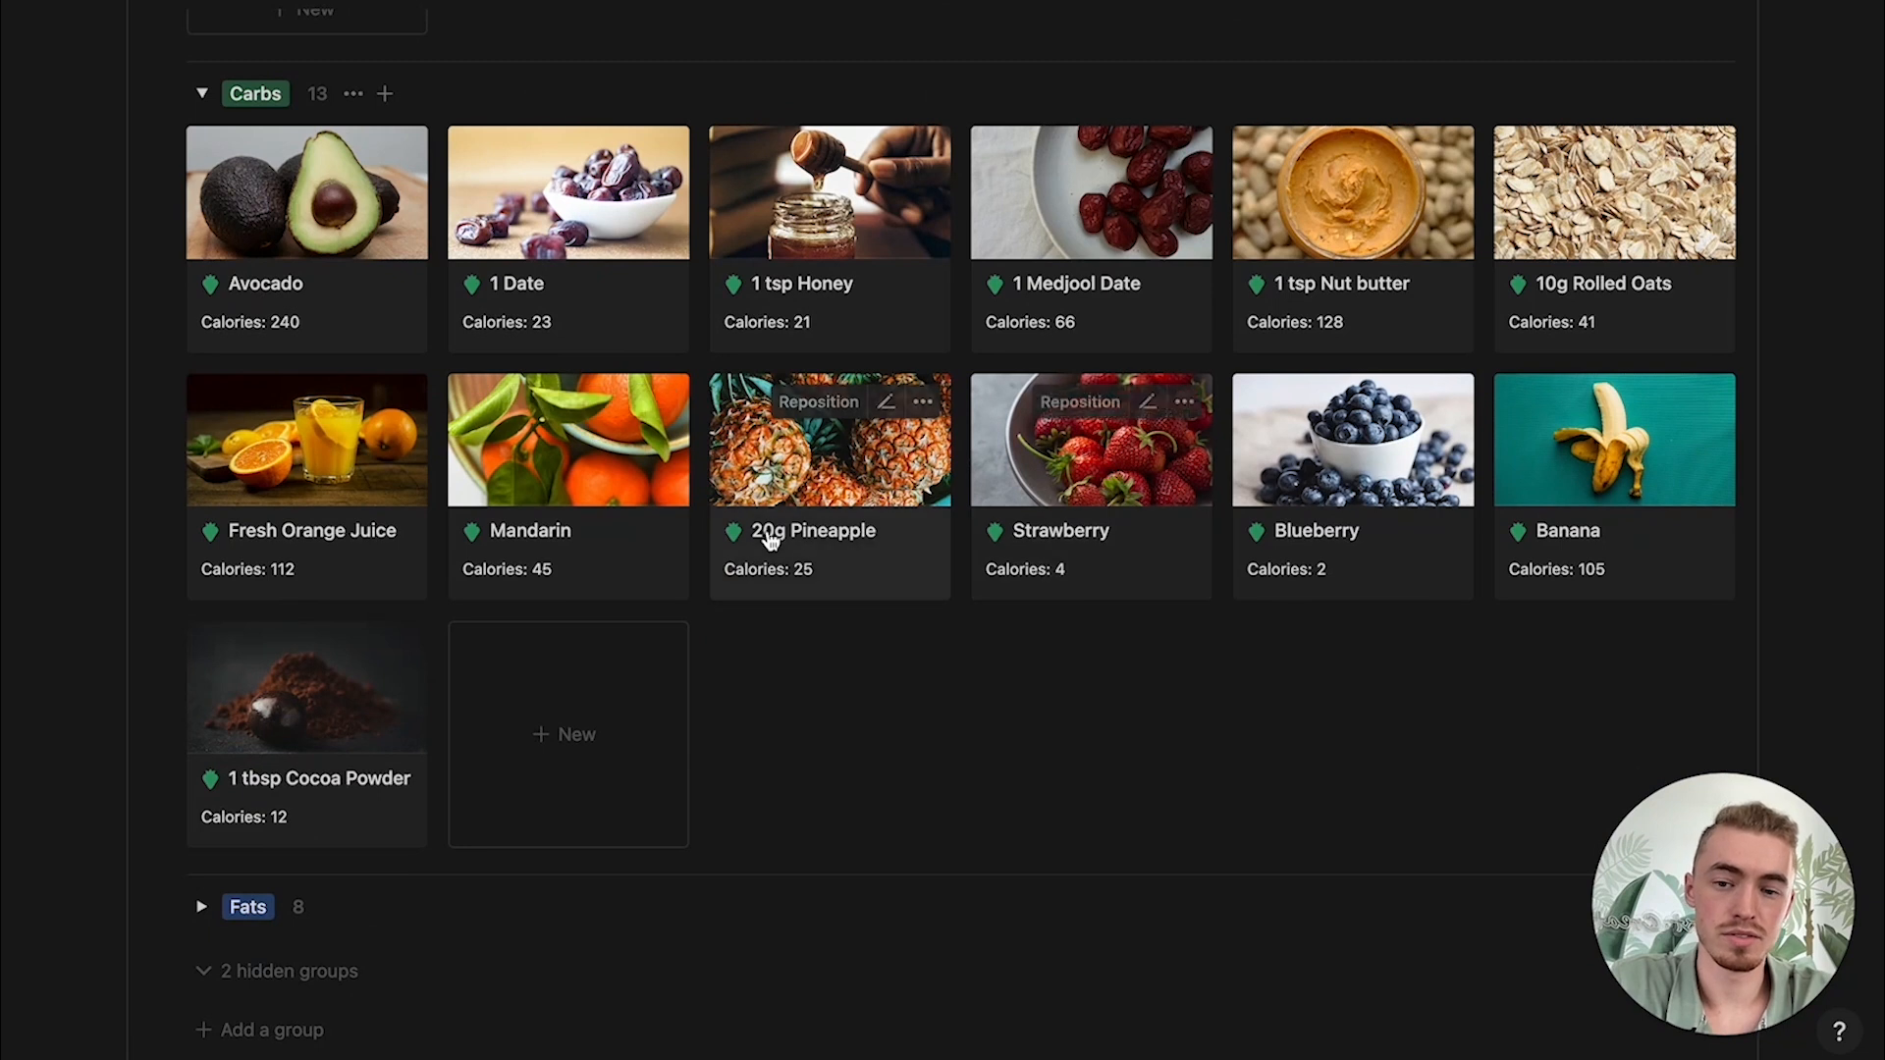
scroll(766, 535, down, 3)
click(203, 553)
scroll(1031, 602, down, 3)
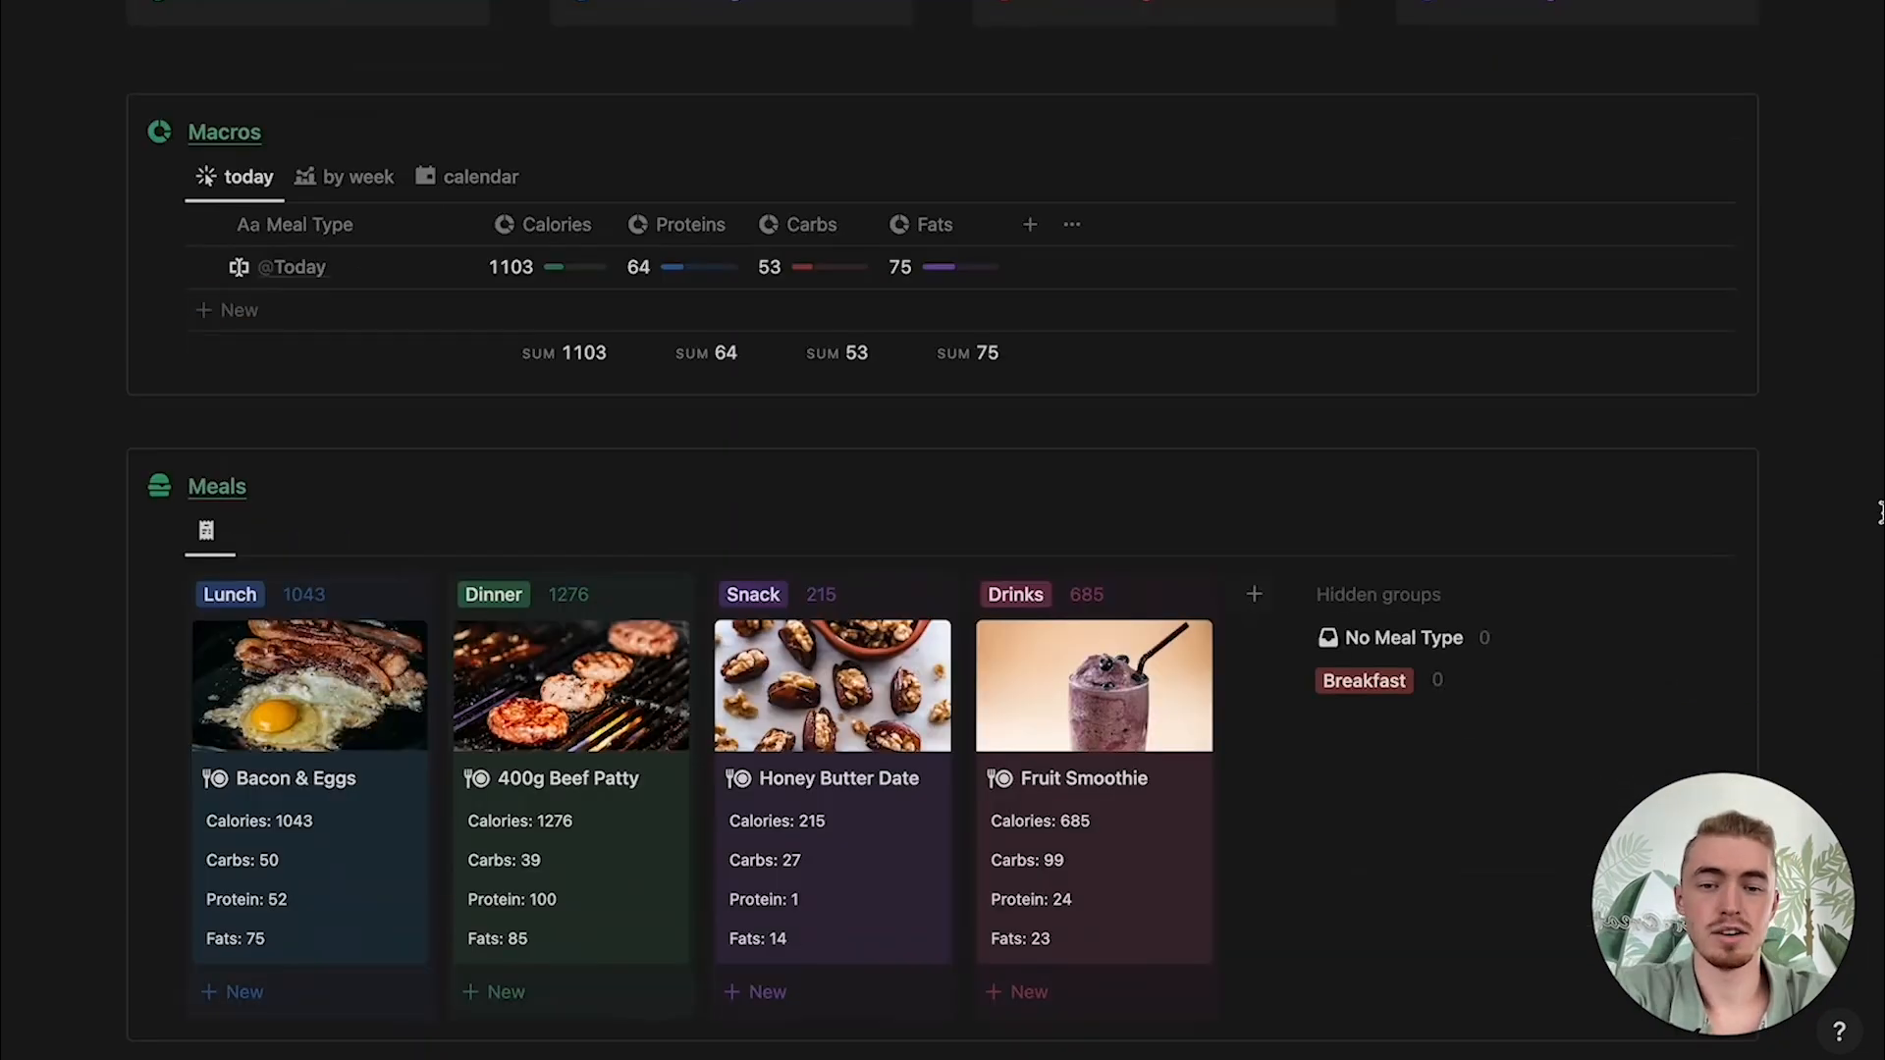
Step: Add a new untitled page to the Meals board with Meal Type Breakfast and close it
click(1677, 530)
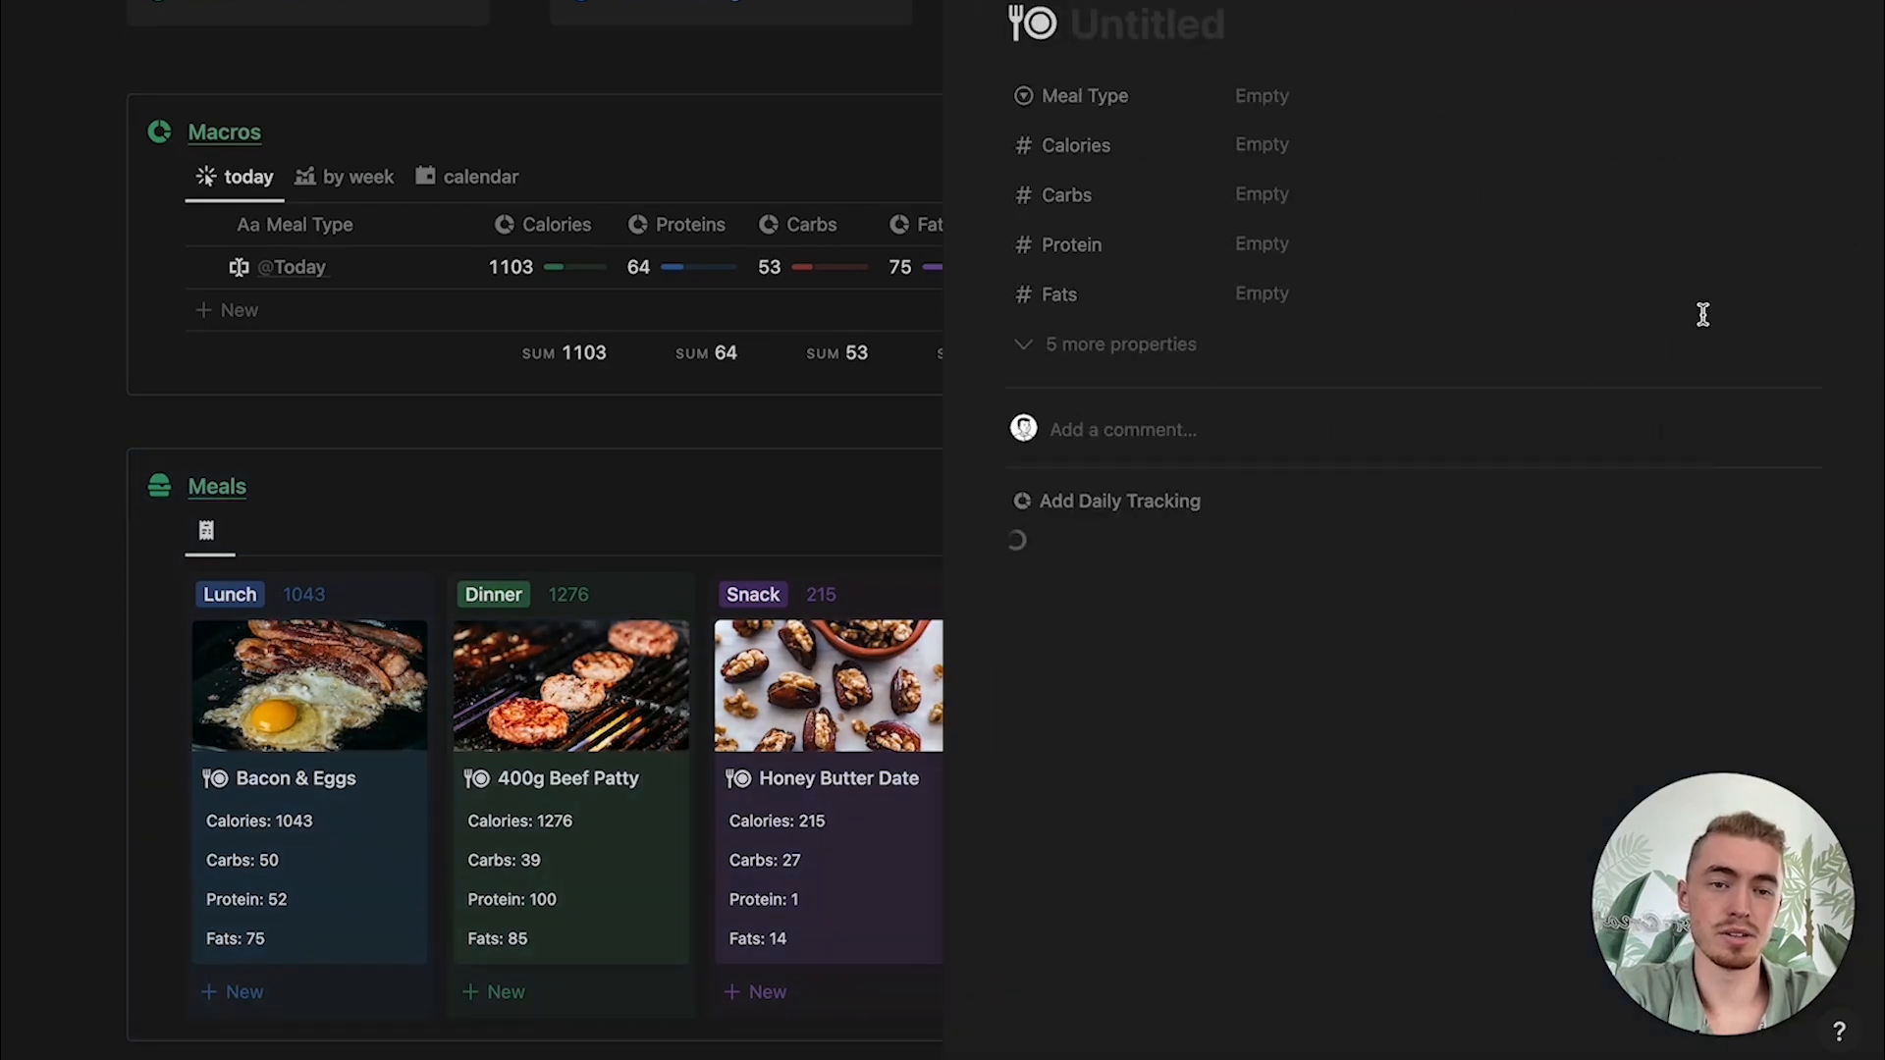
click(1243, 93)
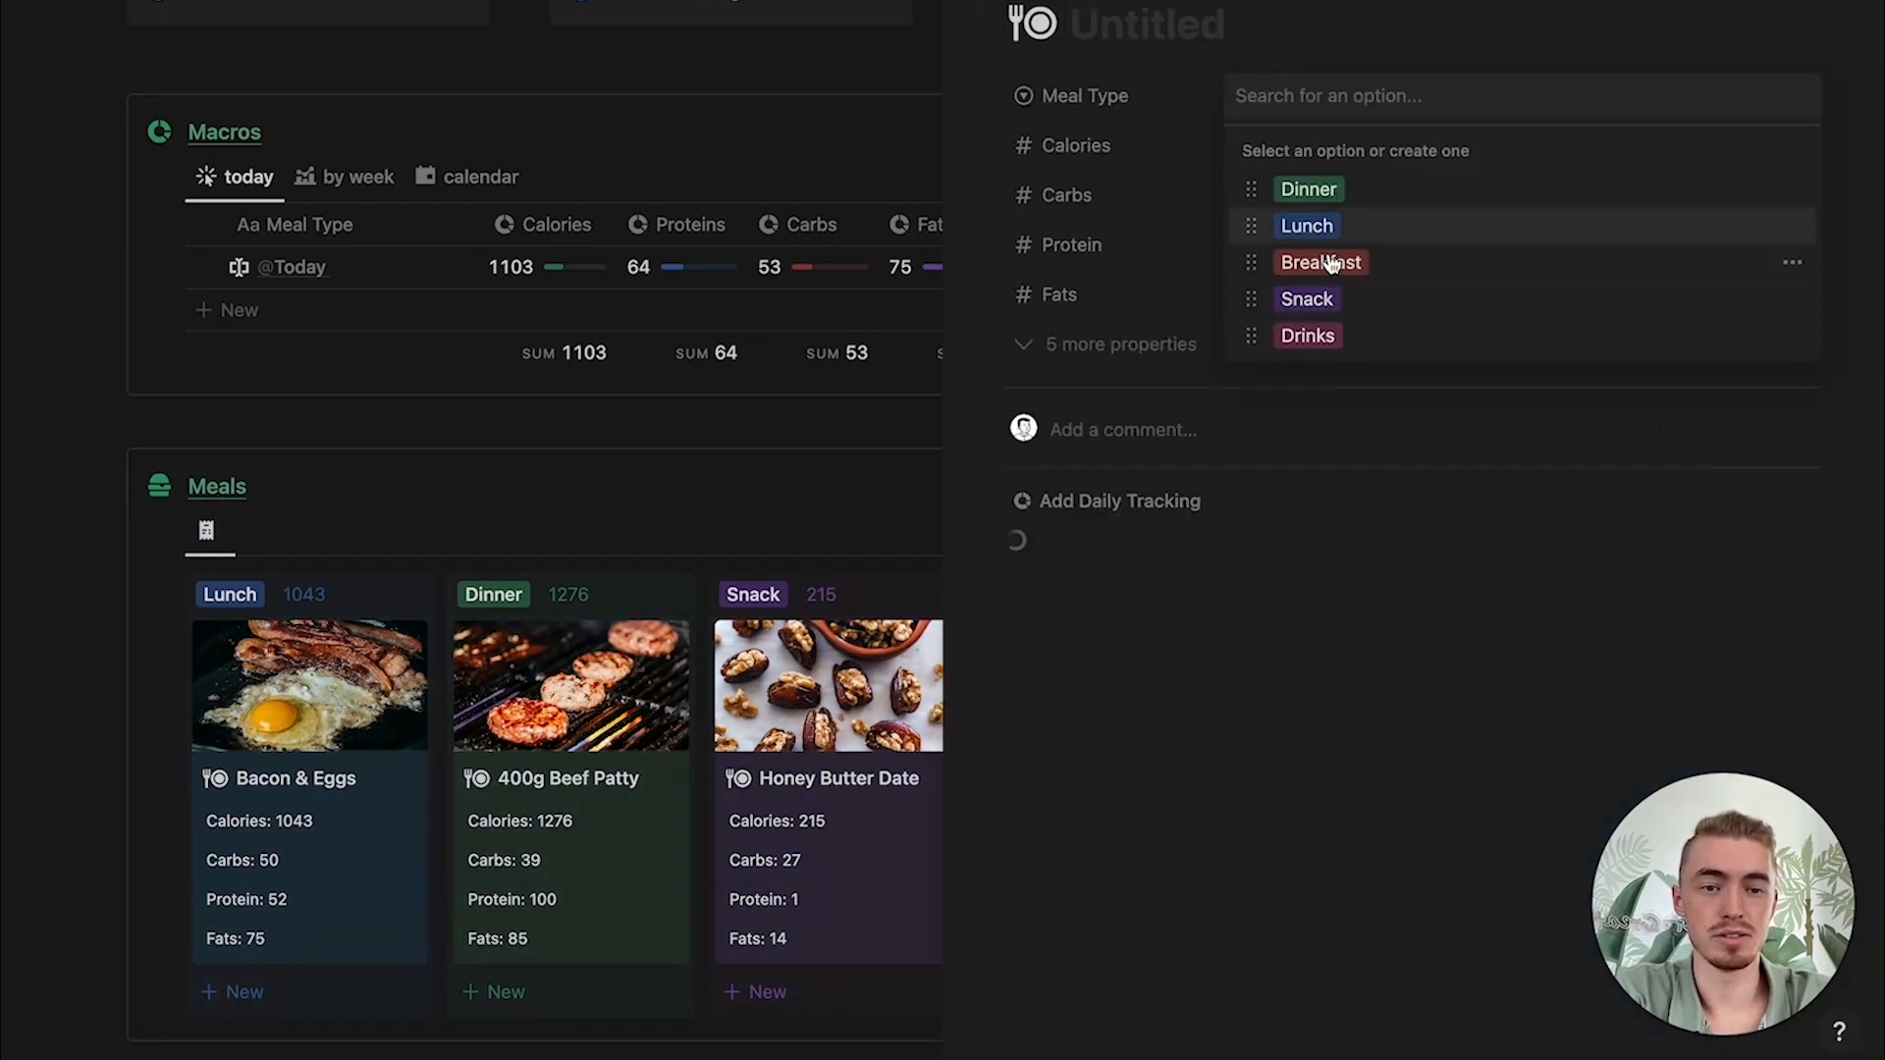
key(Escape)
key(Escape)
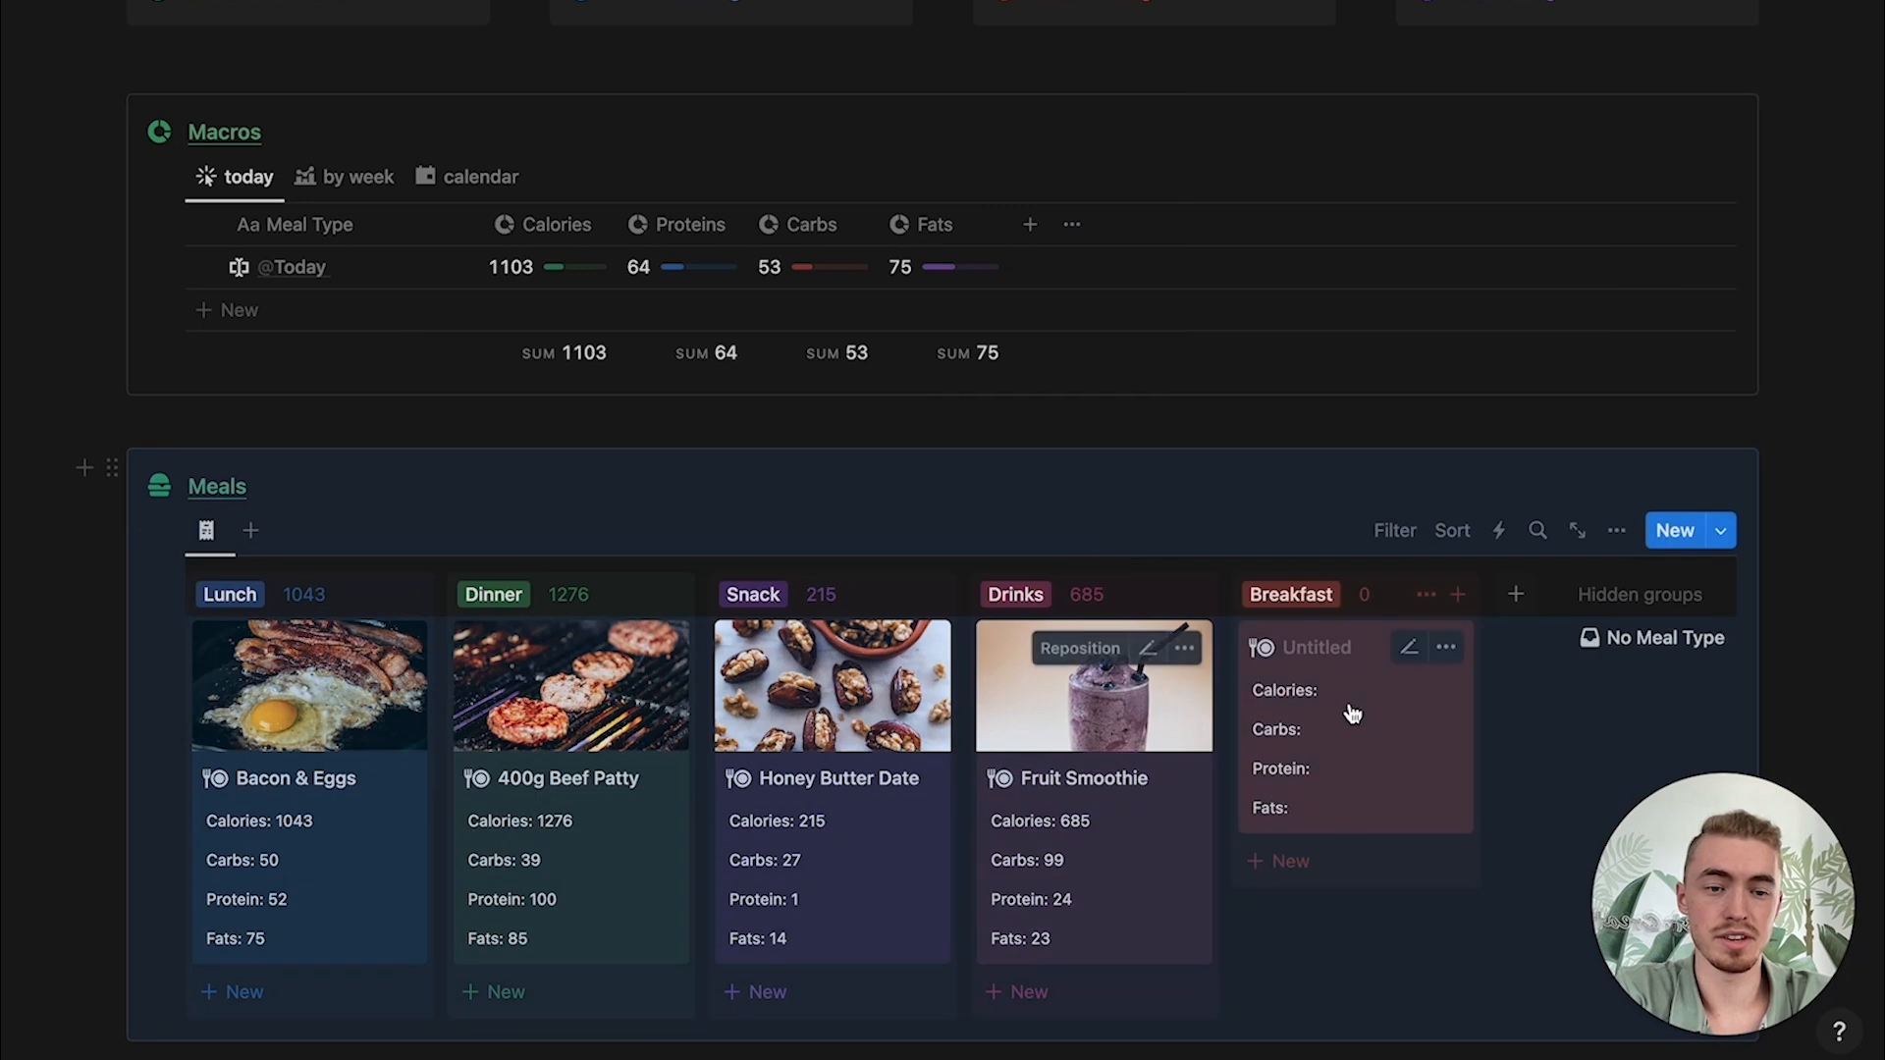
Step: Open the Bacon & Eggs meal and examine its macros table and its Ingredients, Instructions and Notes sections
click(294, 778)
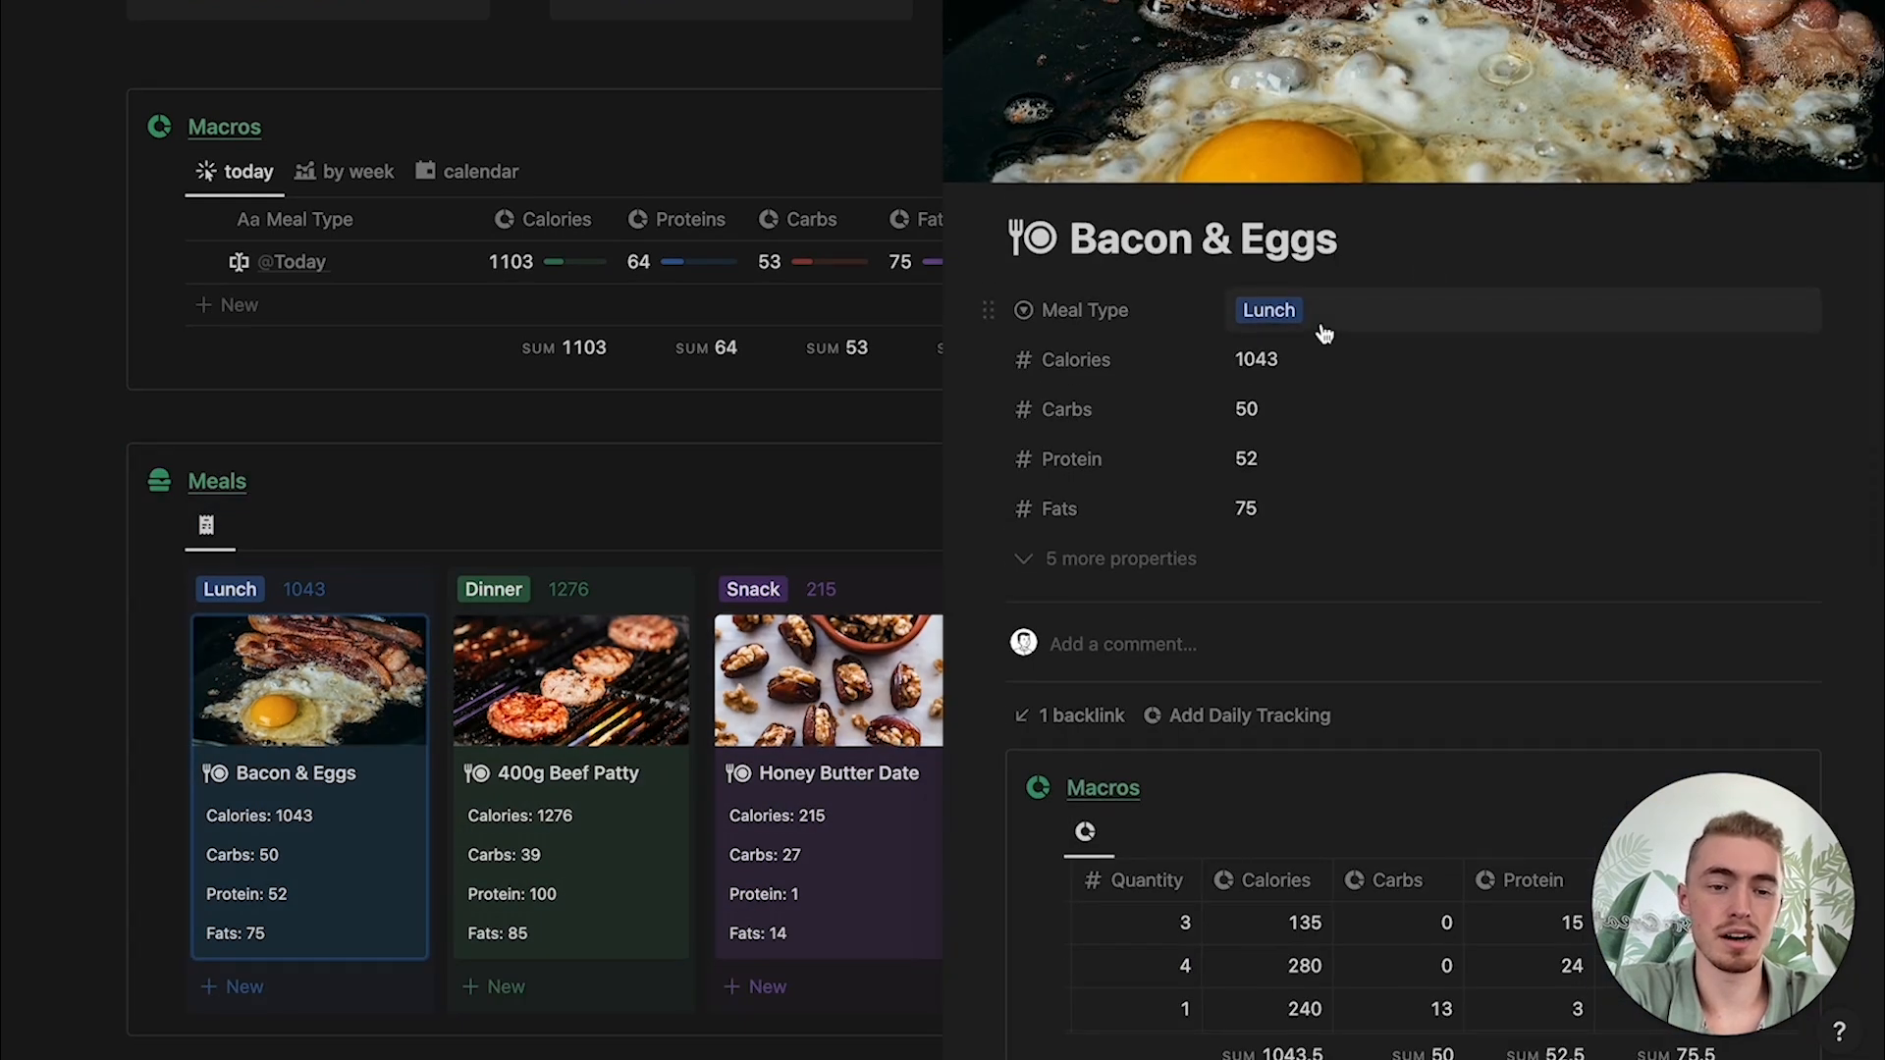
scroll(1317, 328, down, 8)
click(1096, 463)
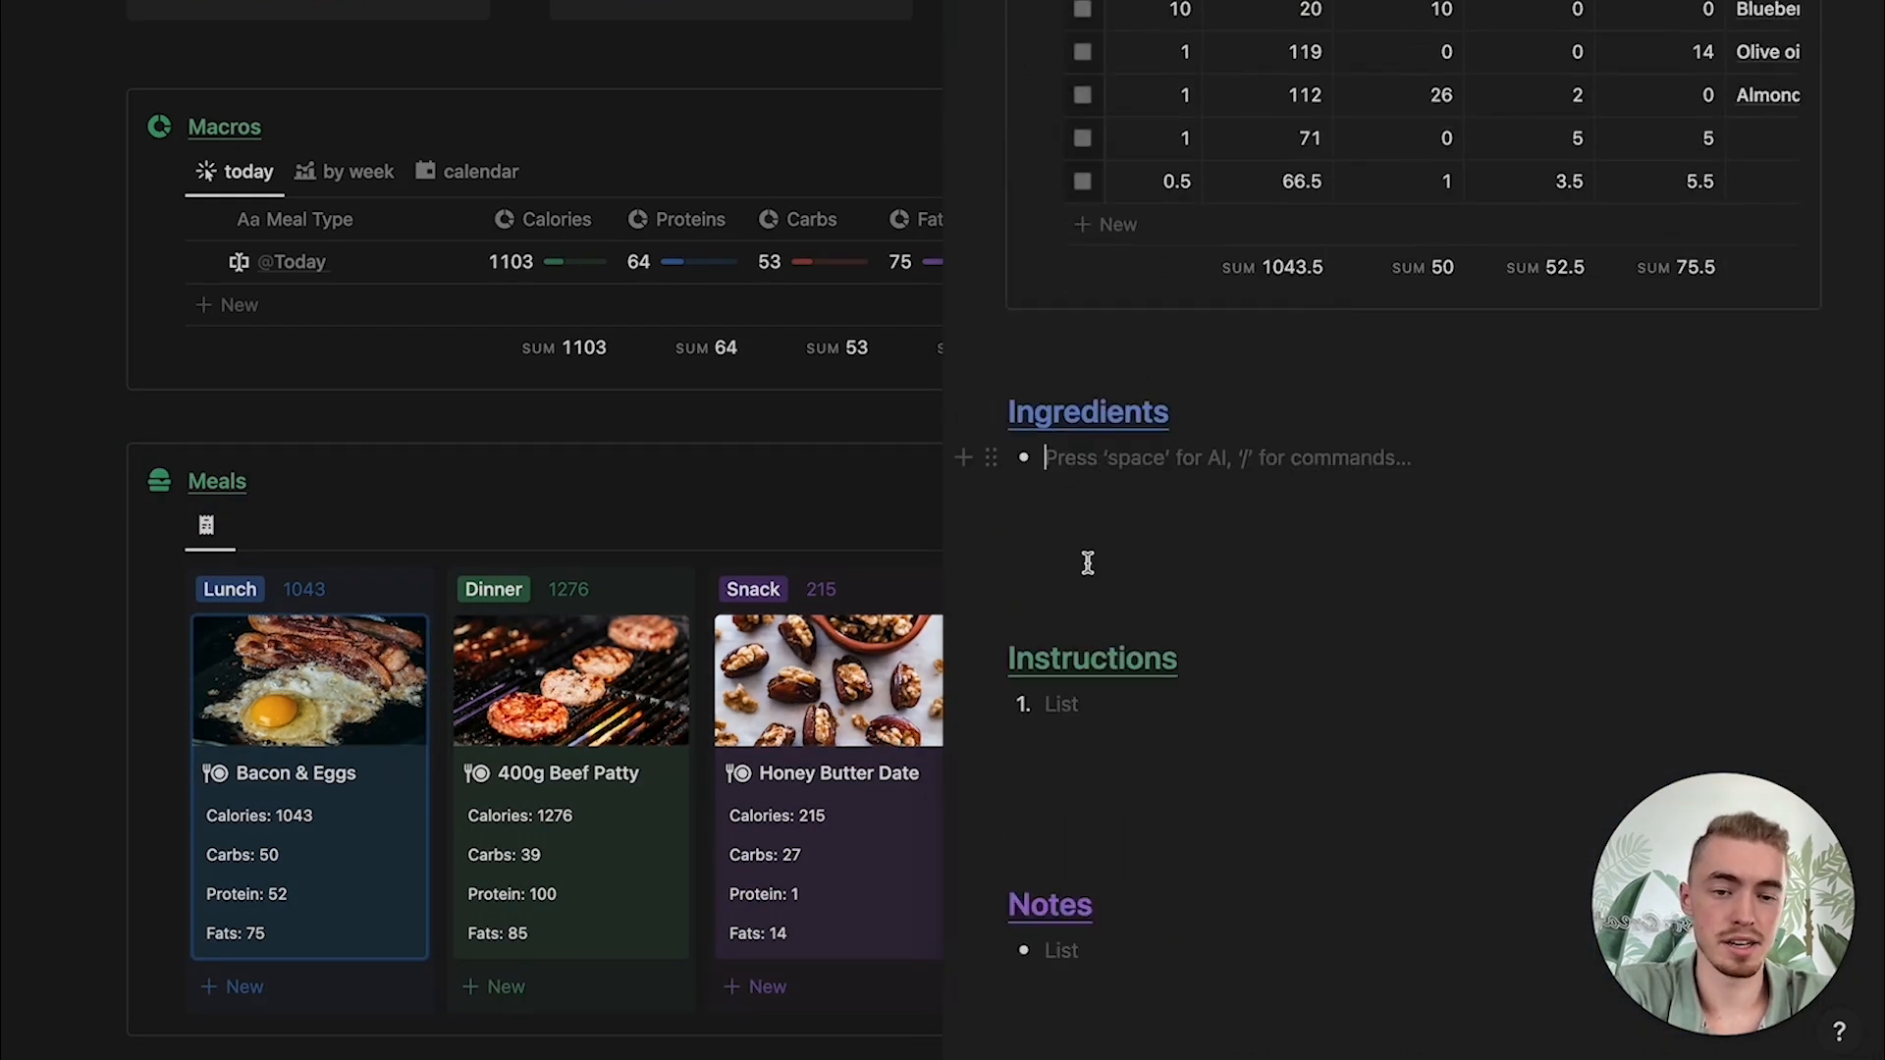
click(1065, 707)
click(1060, 954)
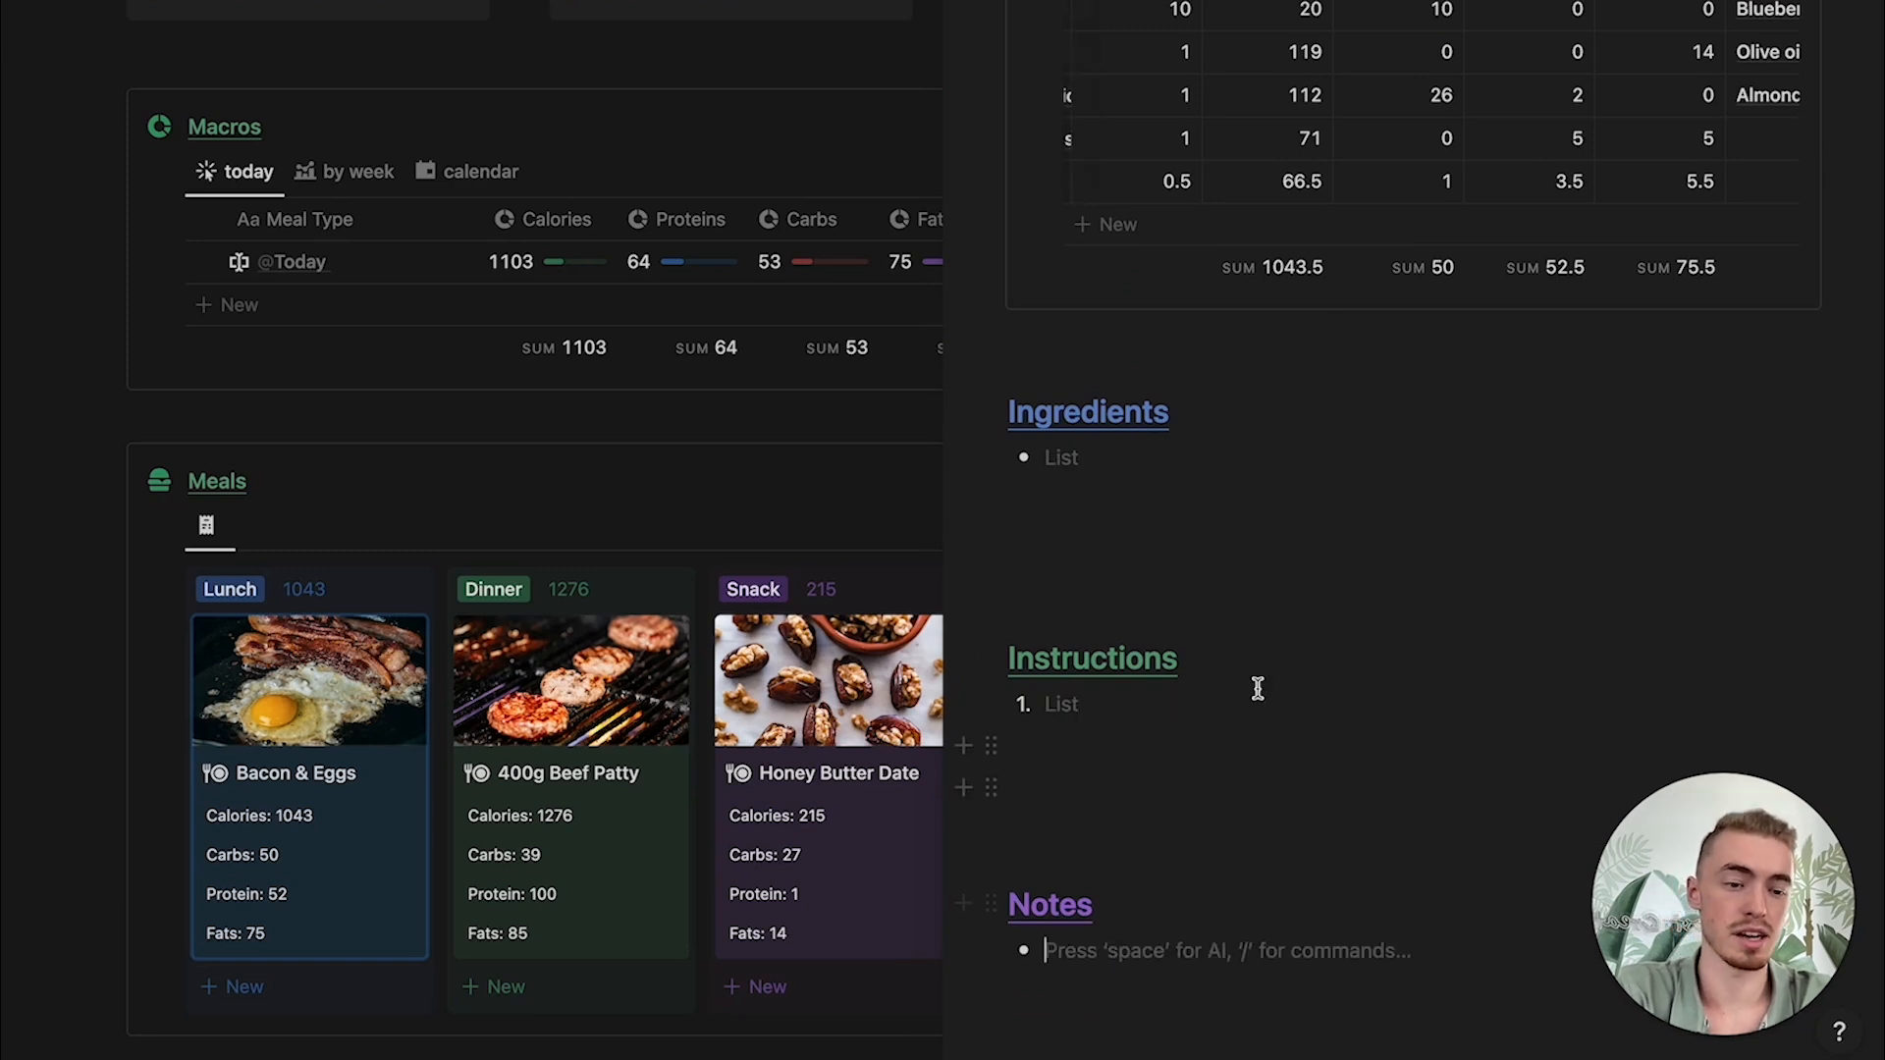
Step: Close the Bacon & Eggs meal and open the Shopping List page linked beneath the Meal Planner title
scroll(1243, 530, up, 10)
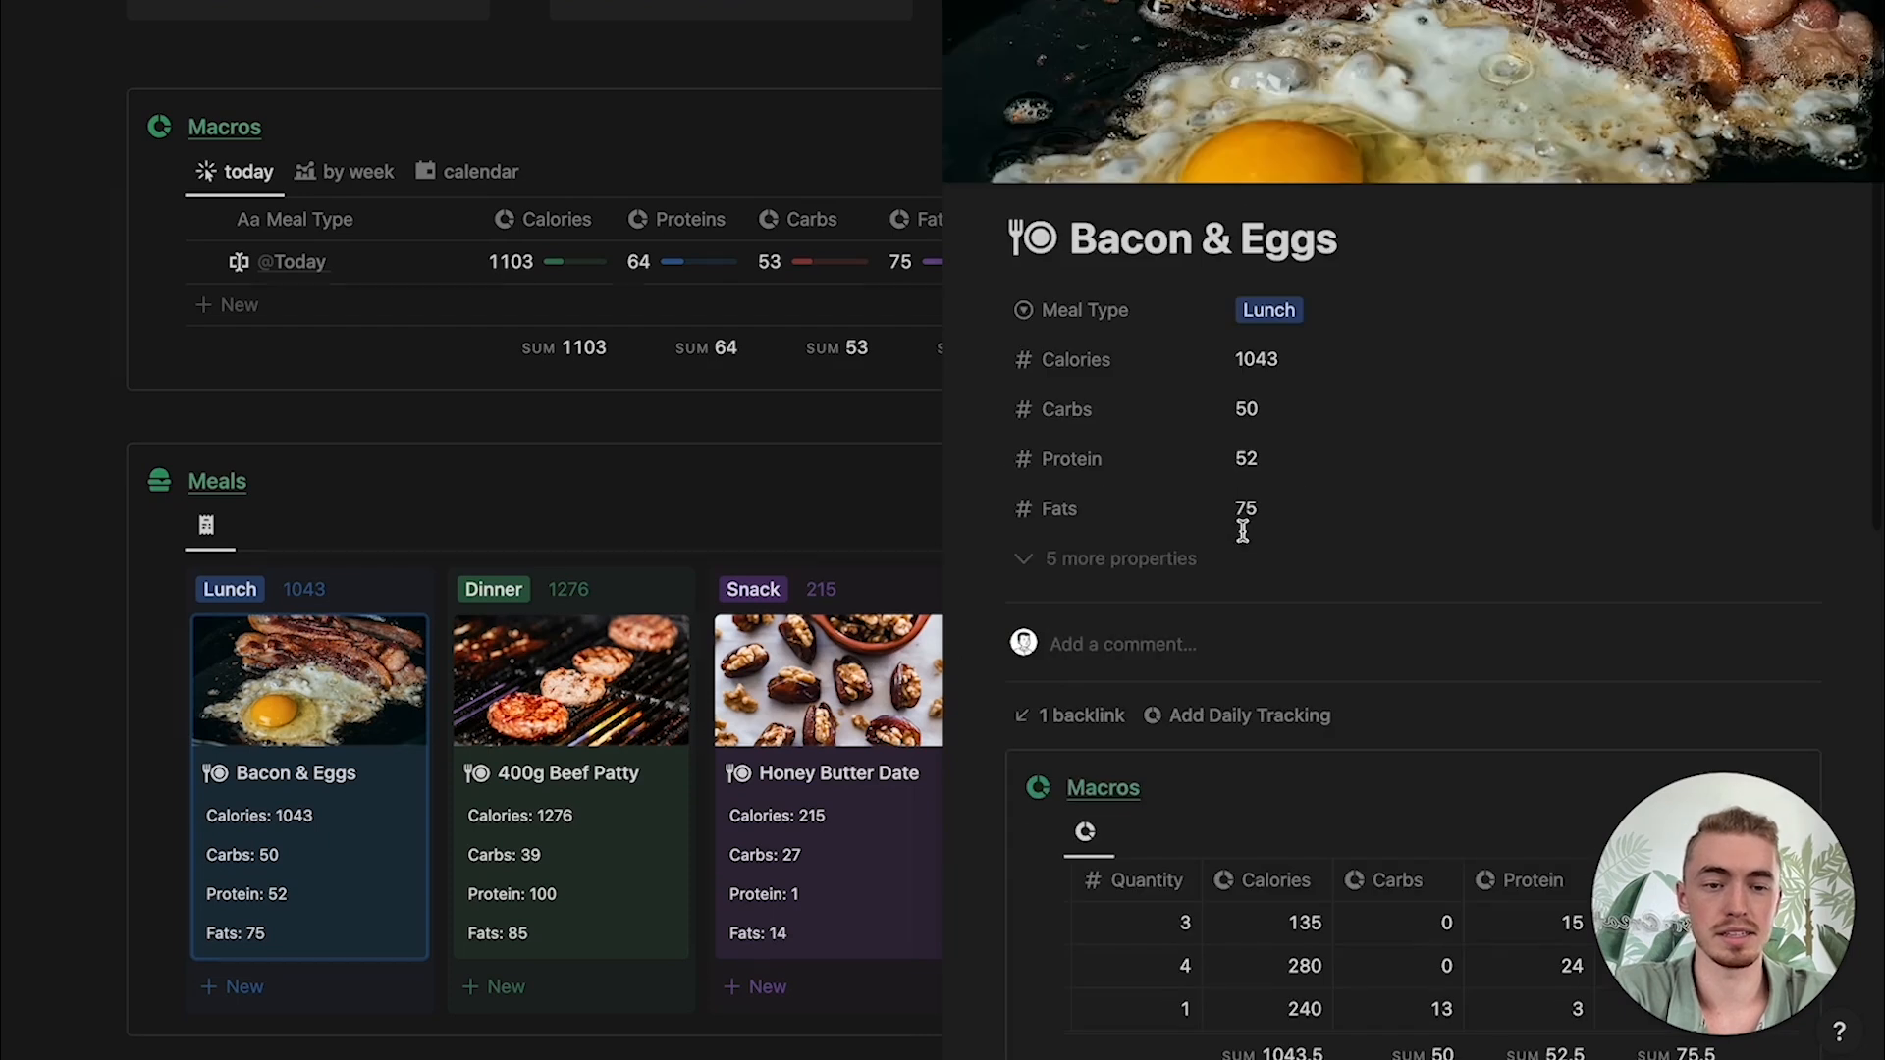
click(548, 485)
scroll(547, 530, up, 6)
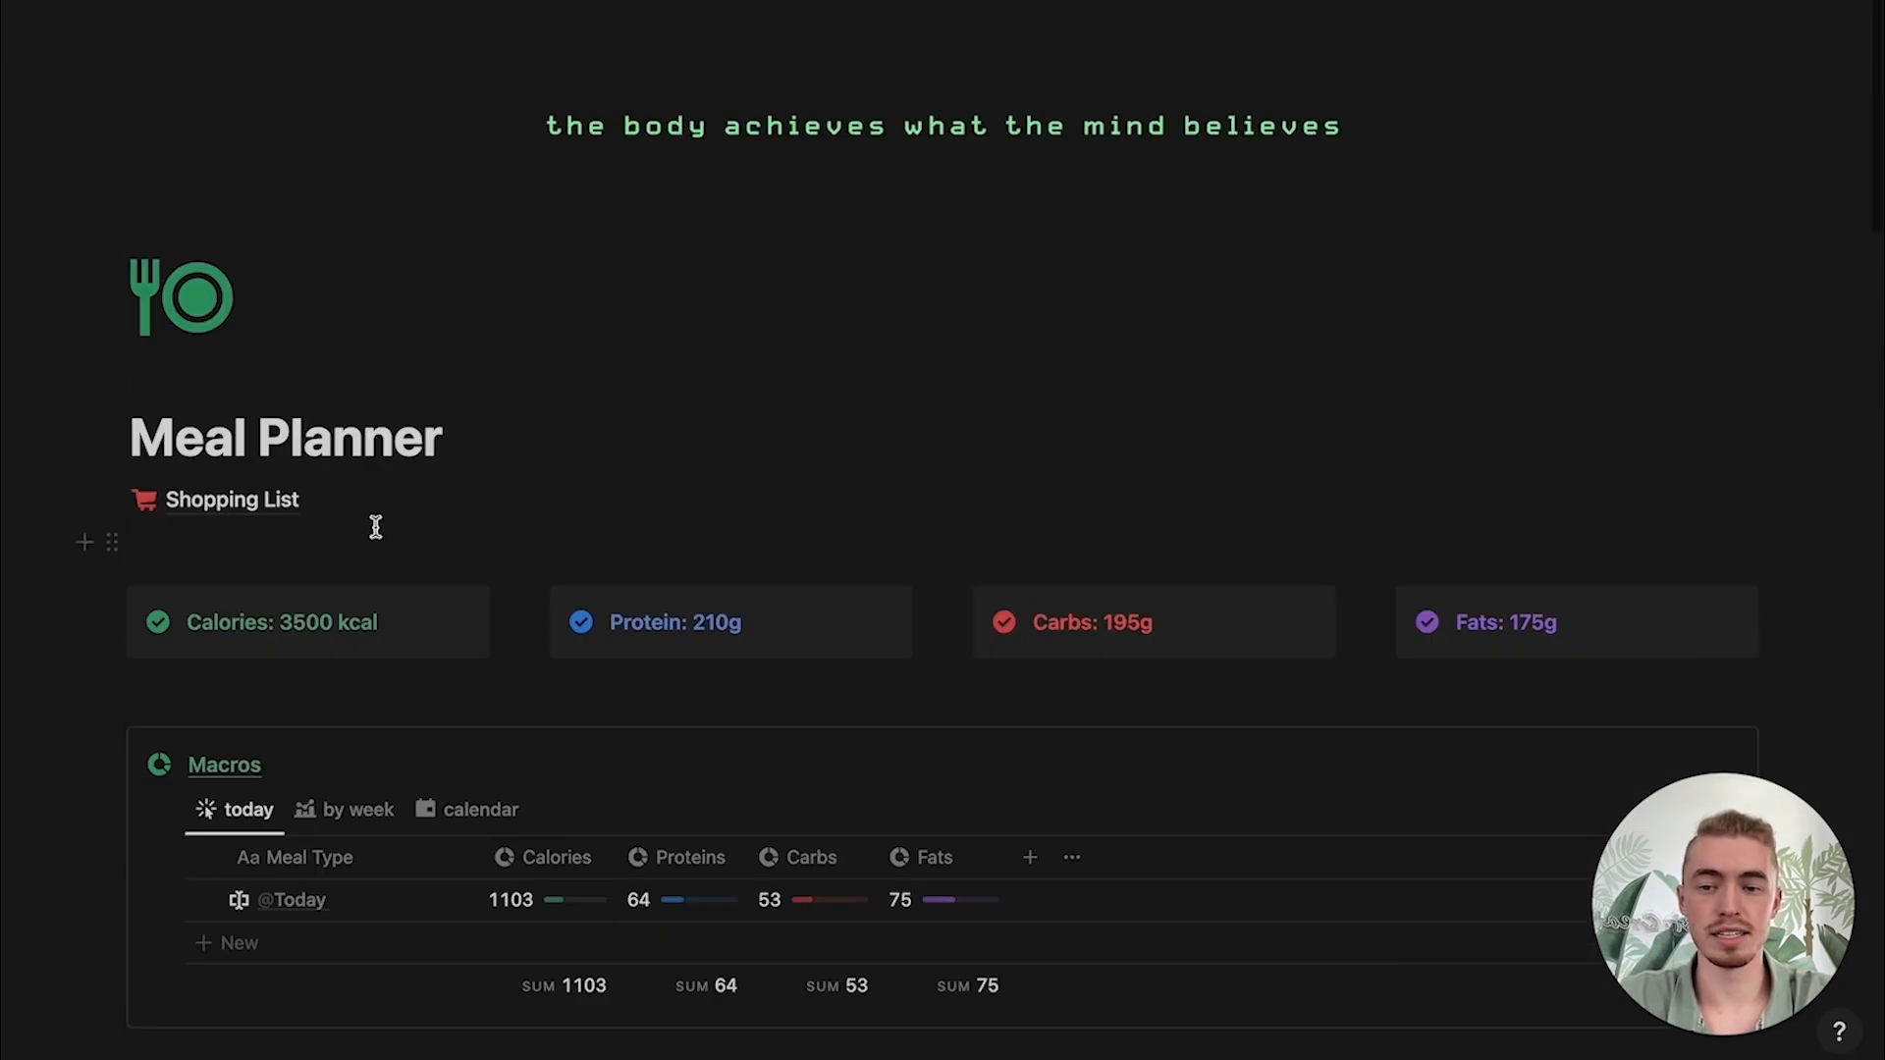
click(412, 507)
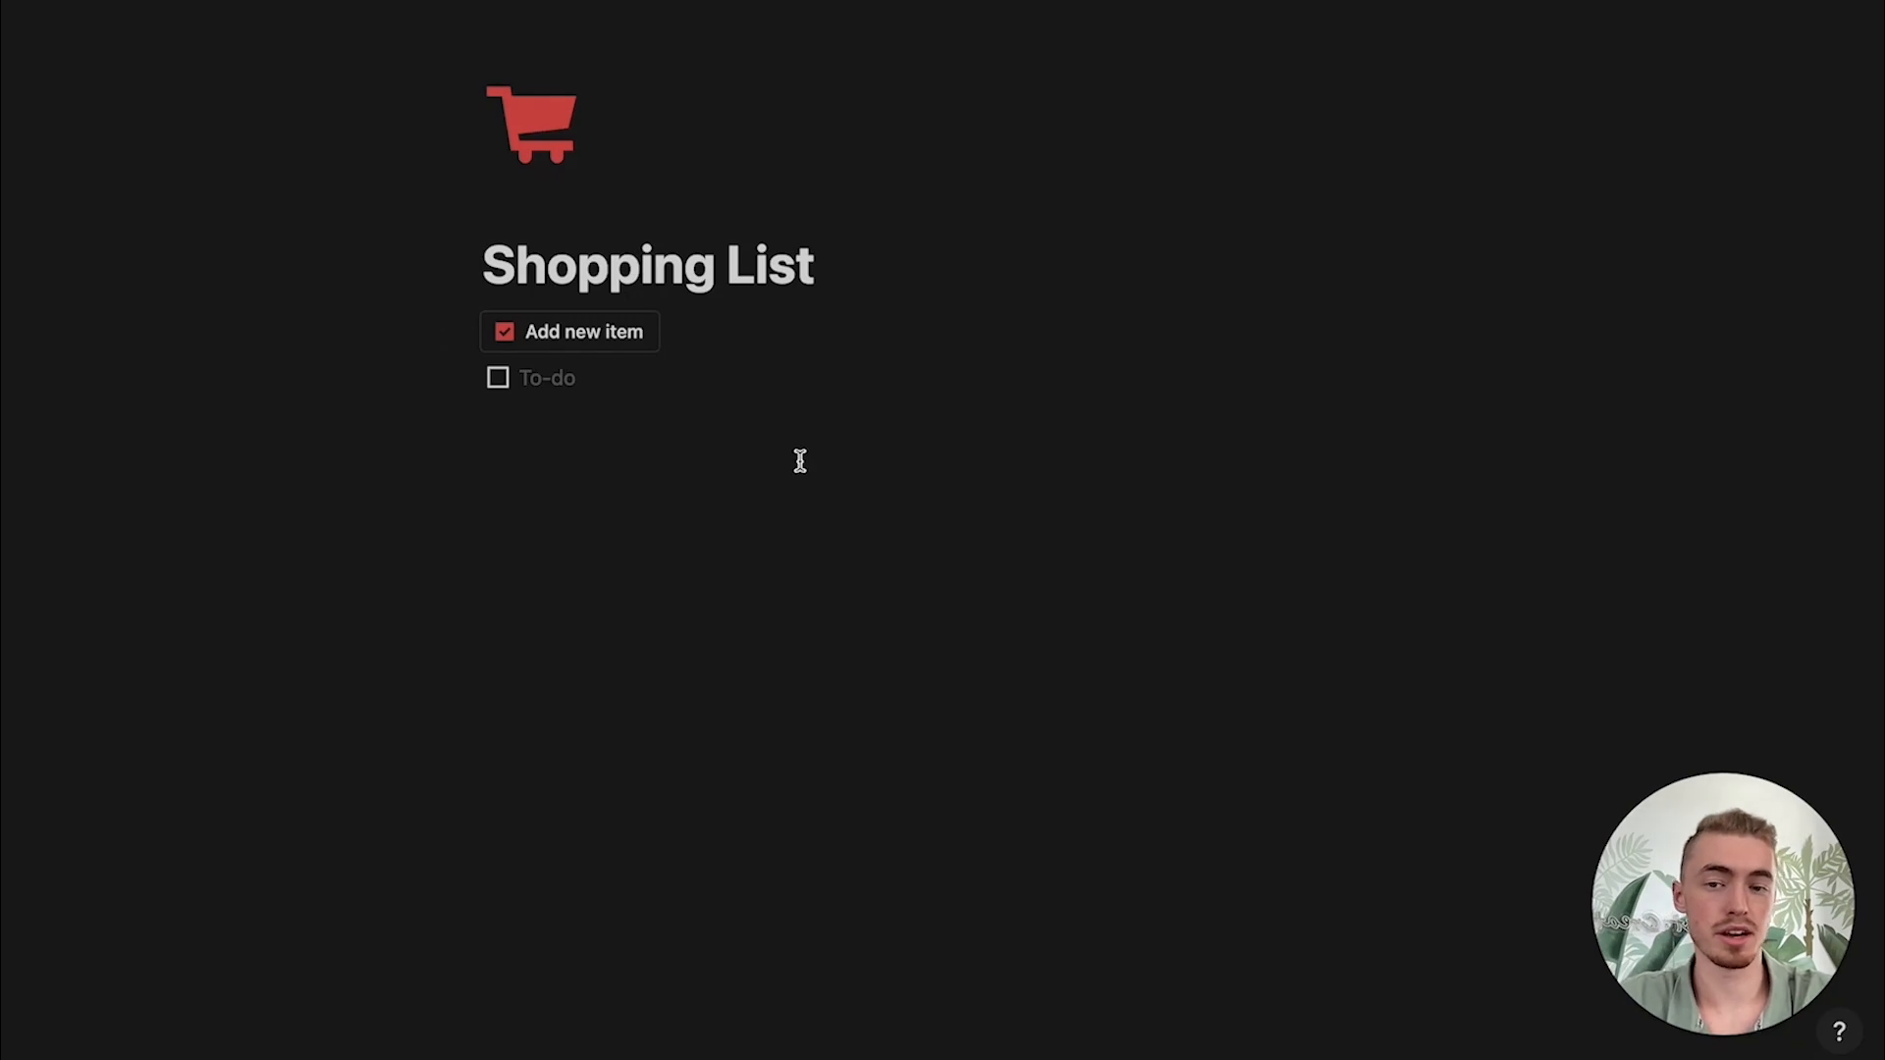
Step: Add a new to-do item "eggs" to the shopping list and check it off
click(607, 351)
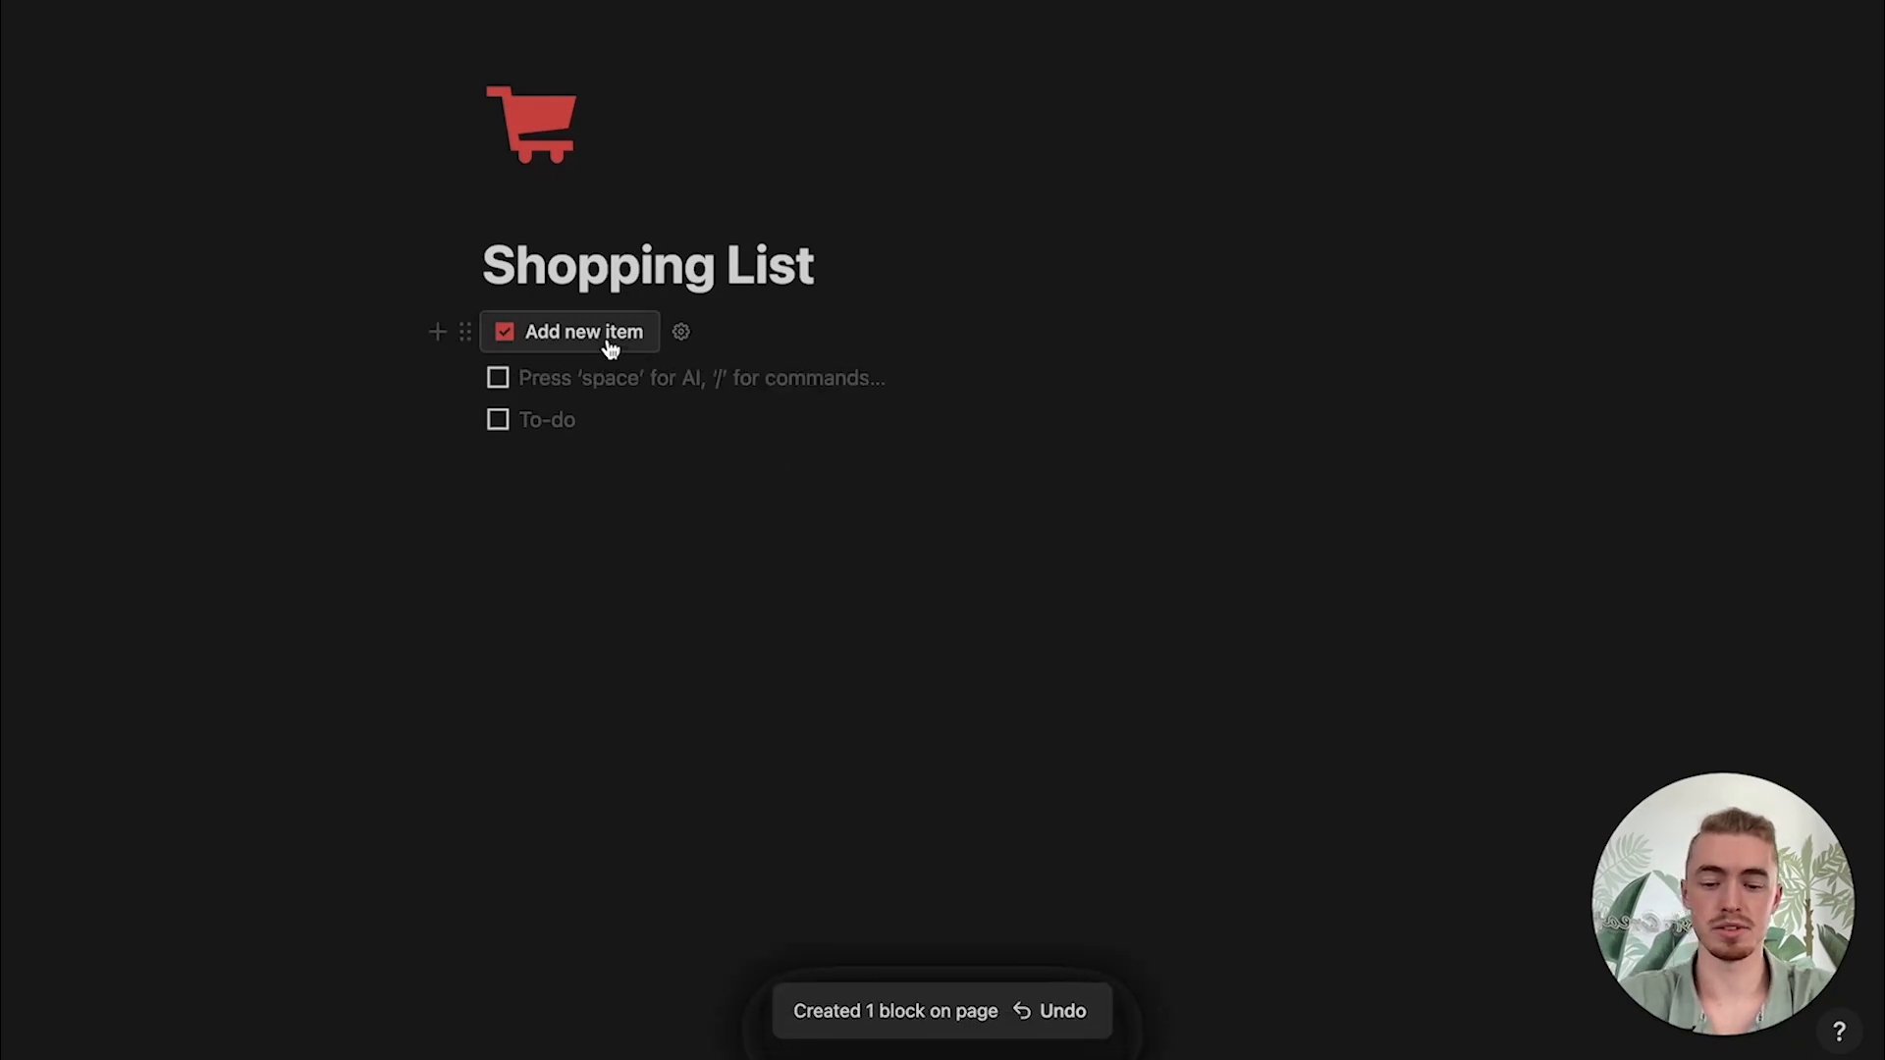
text(eggs)
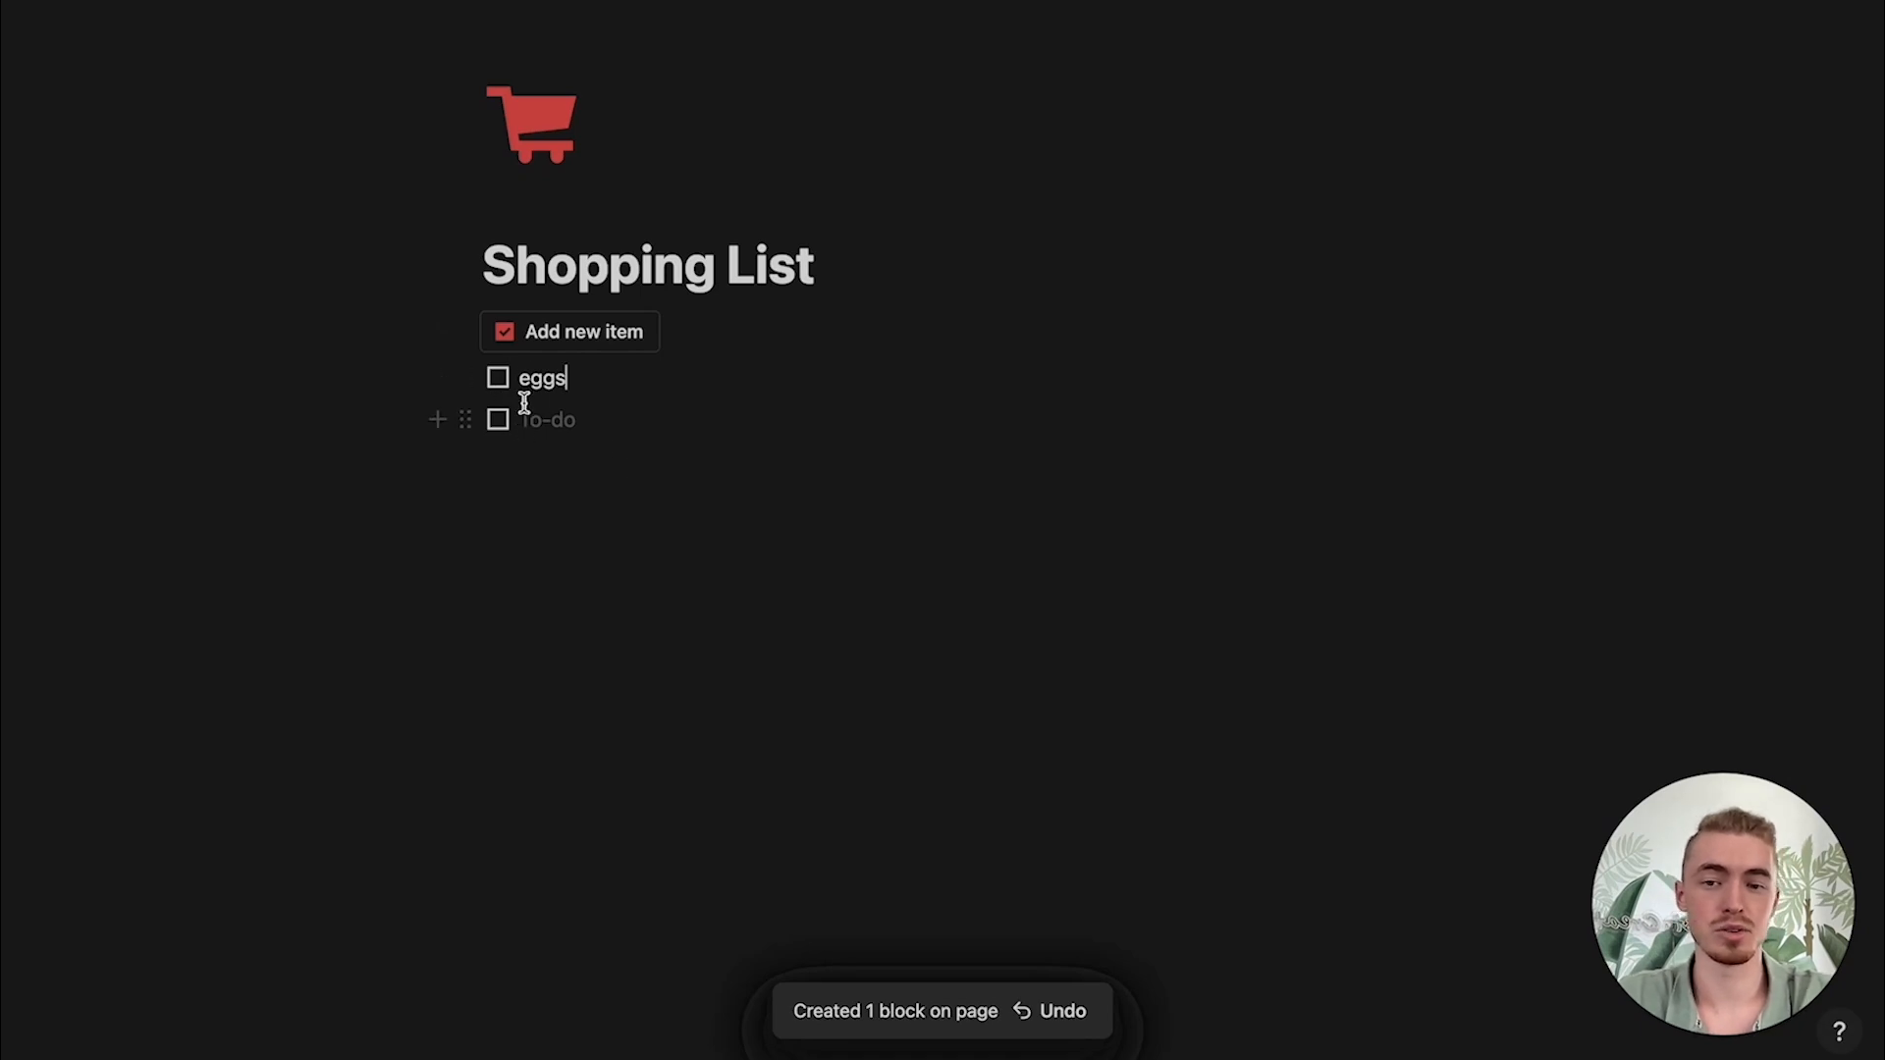
click(500, 383)
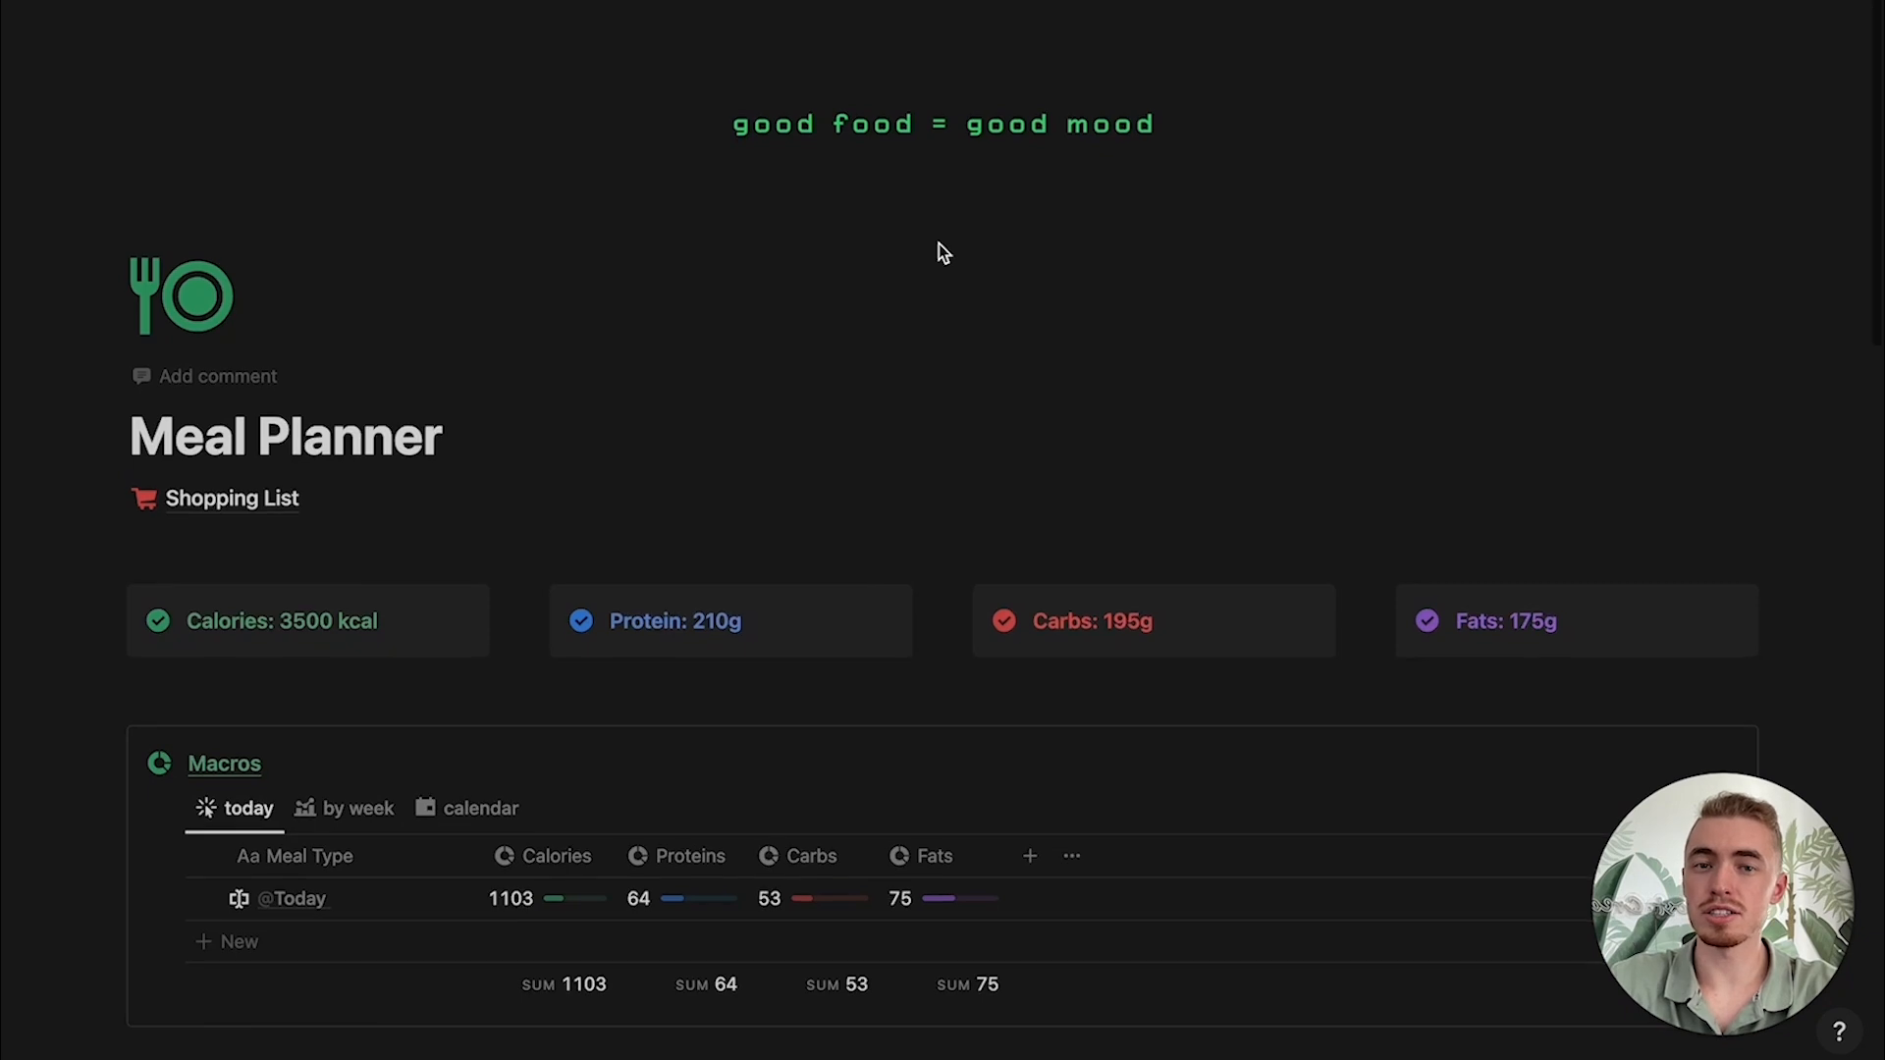
Step: Look through the Meals board and the Ingredients gallery of the finished Meal Planner page
scroll(939, 250, down, 9)
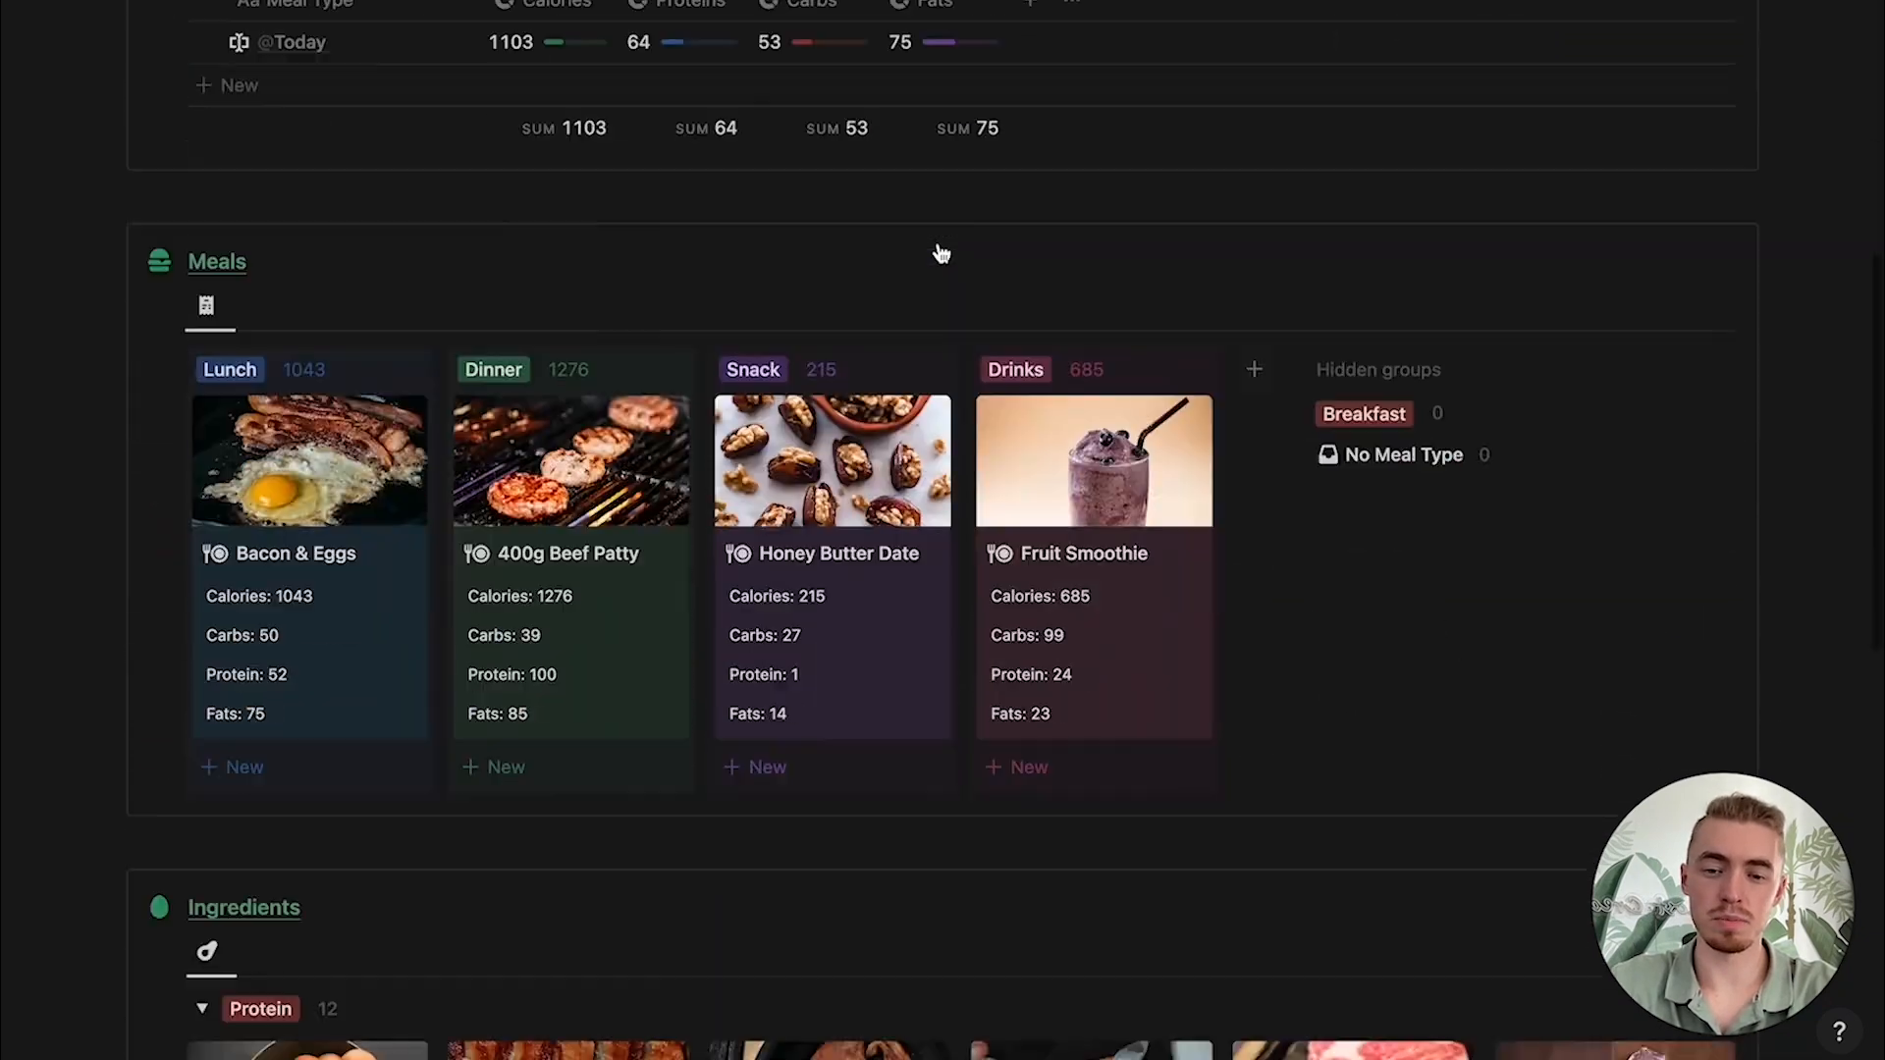
scroll(941, 253, down, 9)
scroll(618, 269, up, 1)
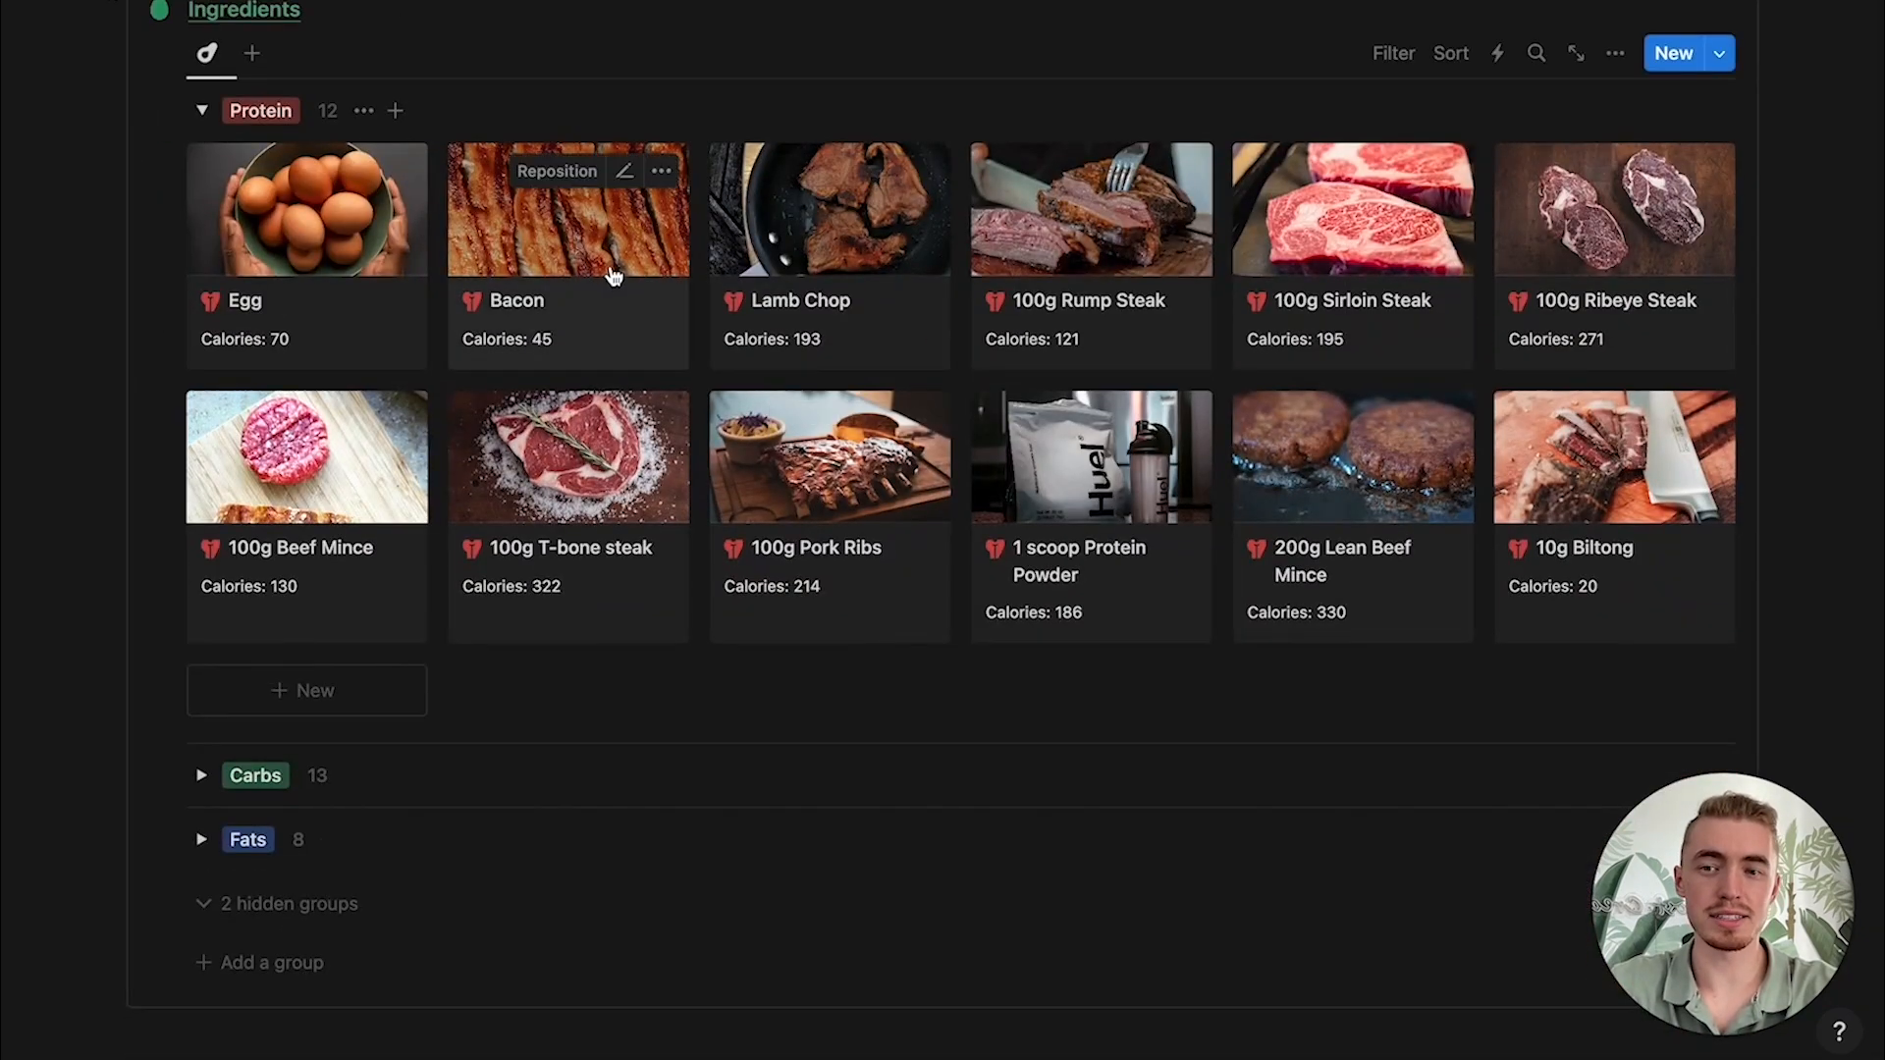
scroll(614, 275, up, 15)
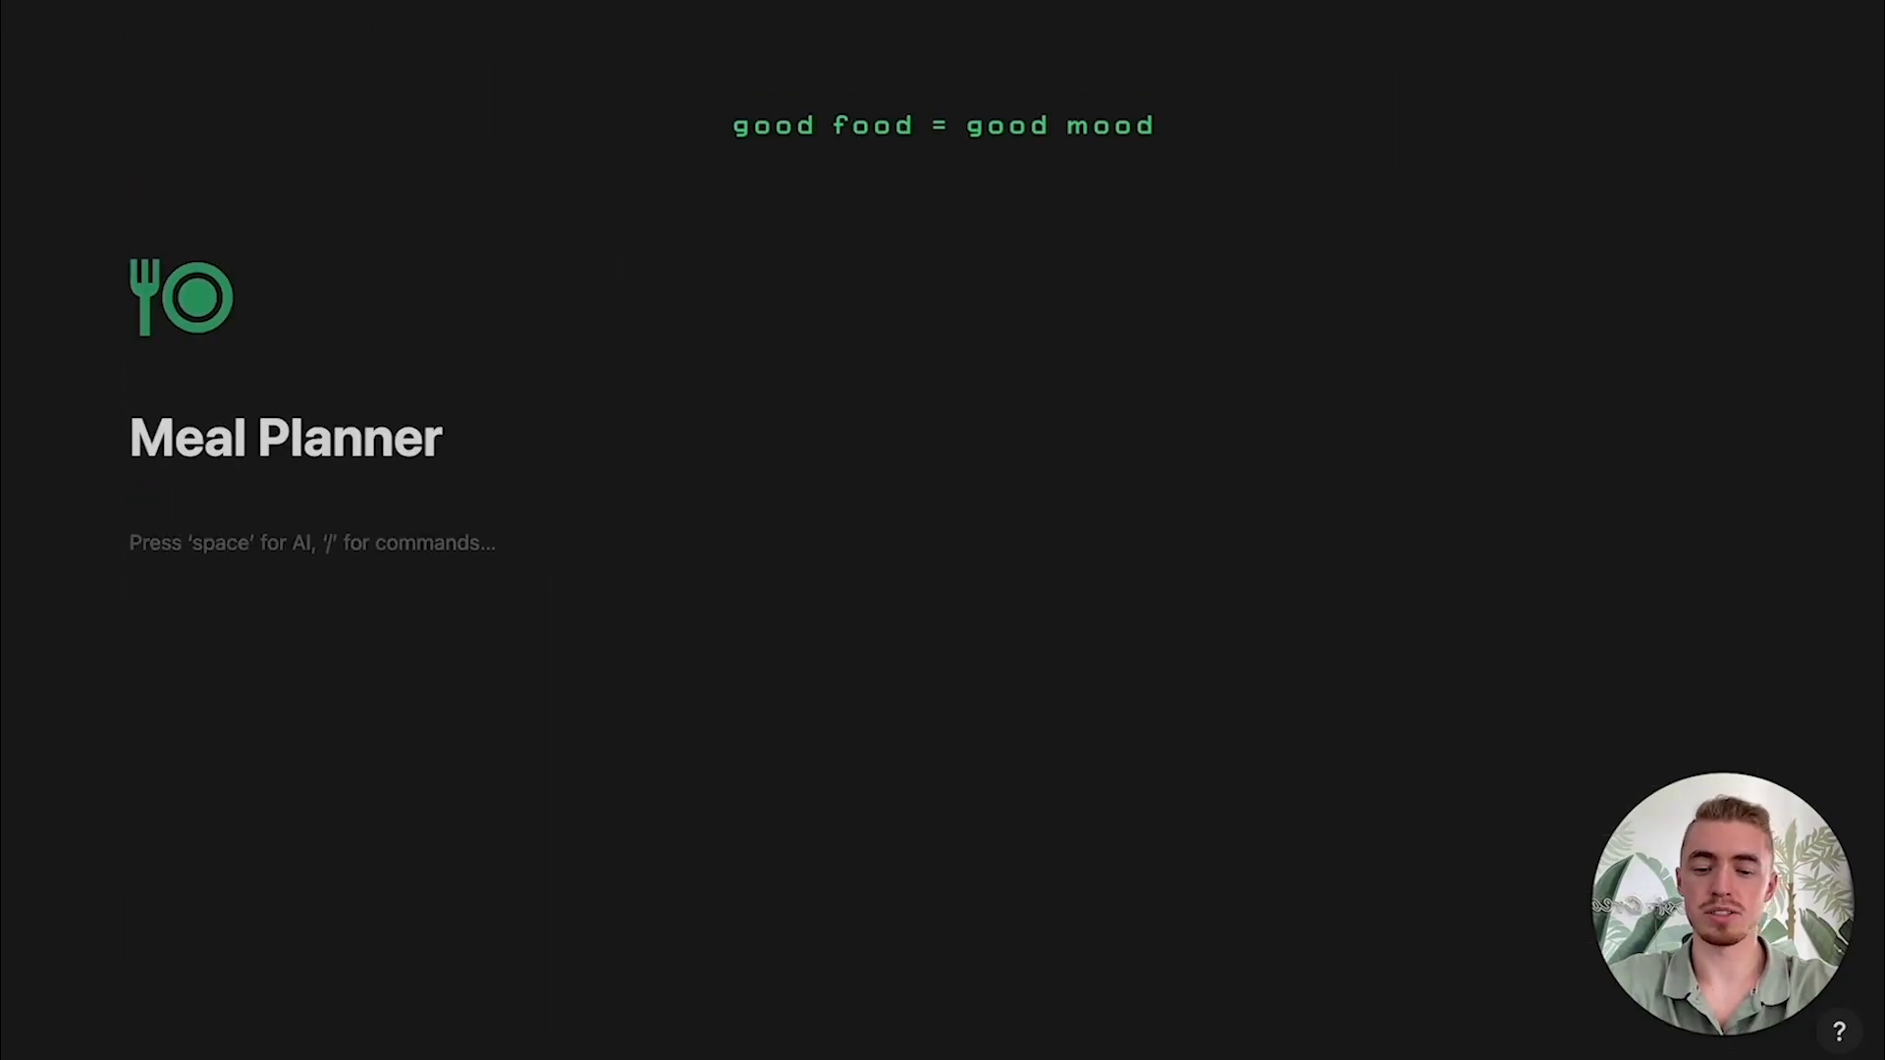
Step: Insert a table view with a new database named Ingredients on the empty Meal Planner page and hide its title
text(/tab)
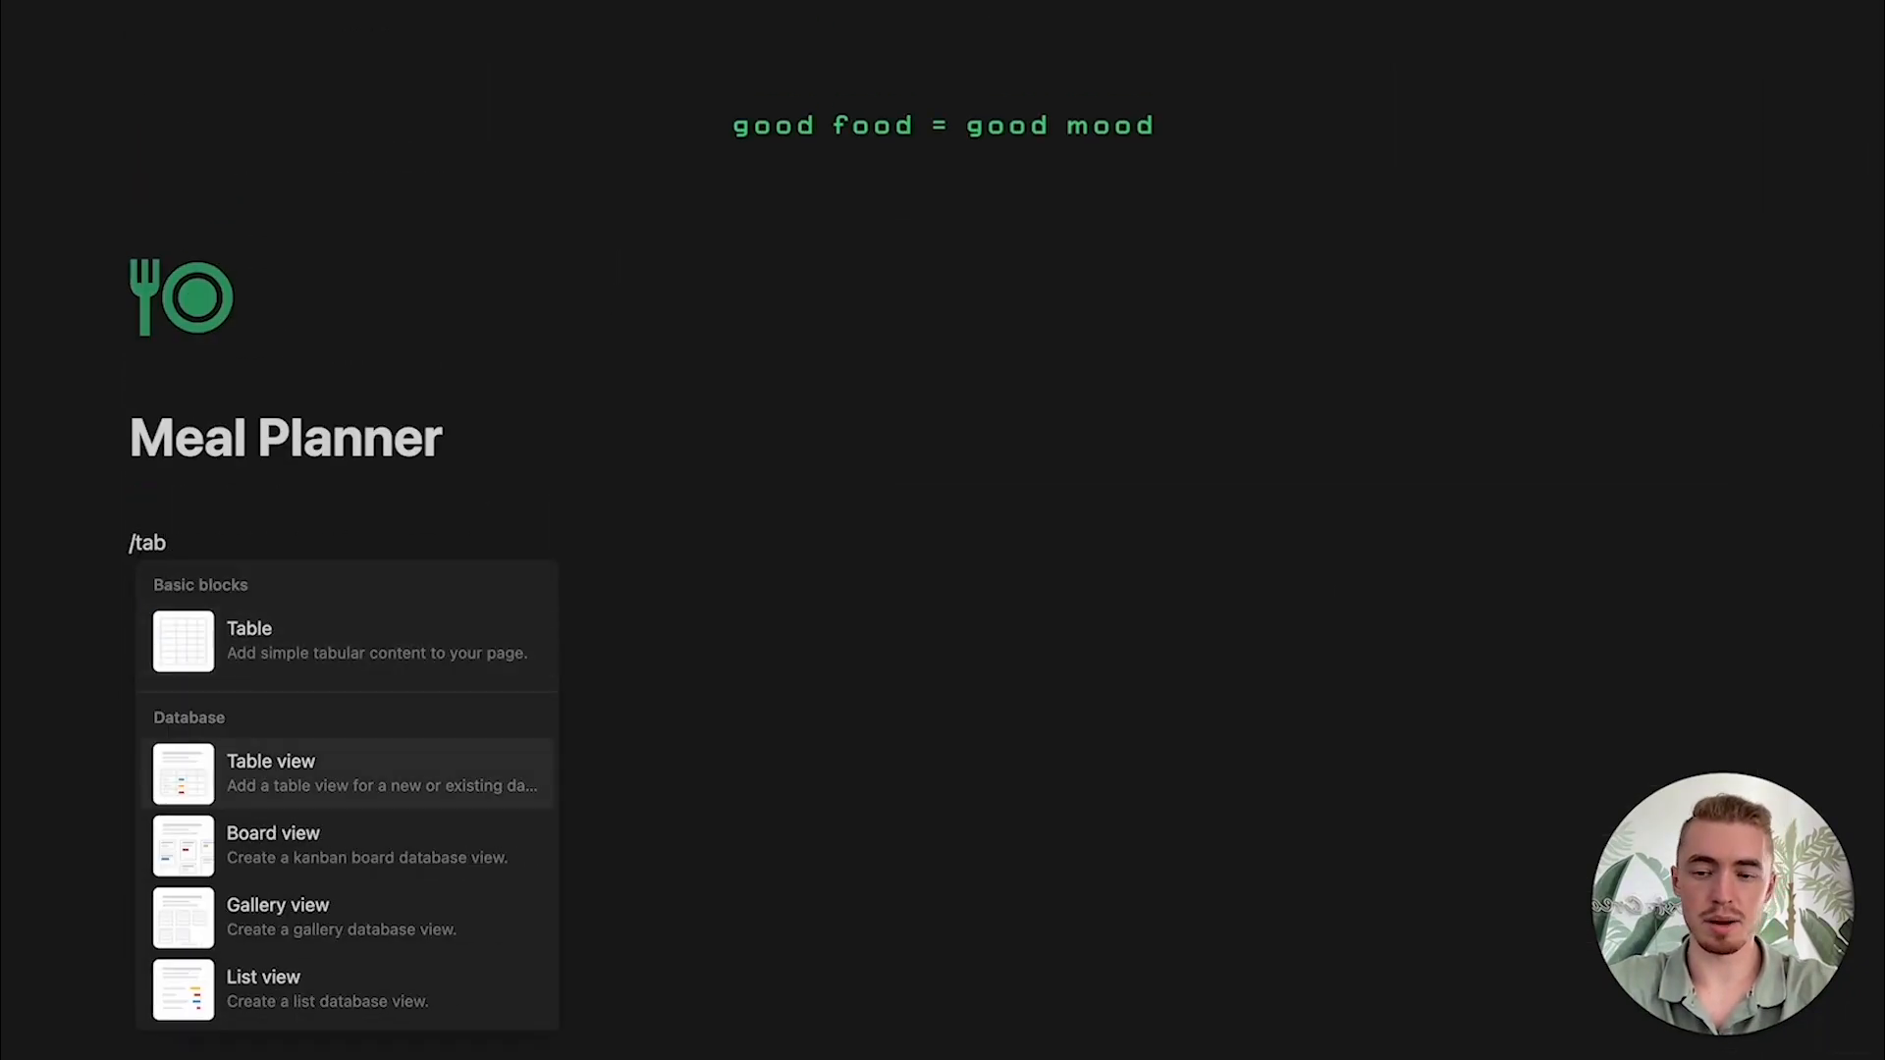
key(Return)
click(1411, 869)
text(Ingredients)
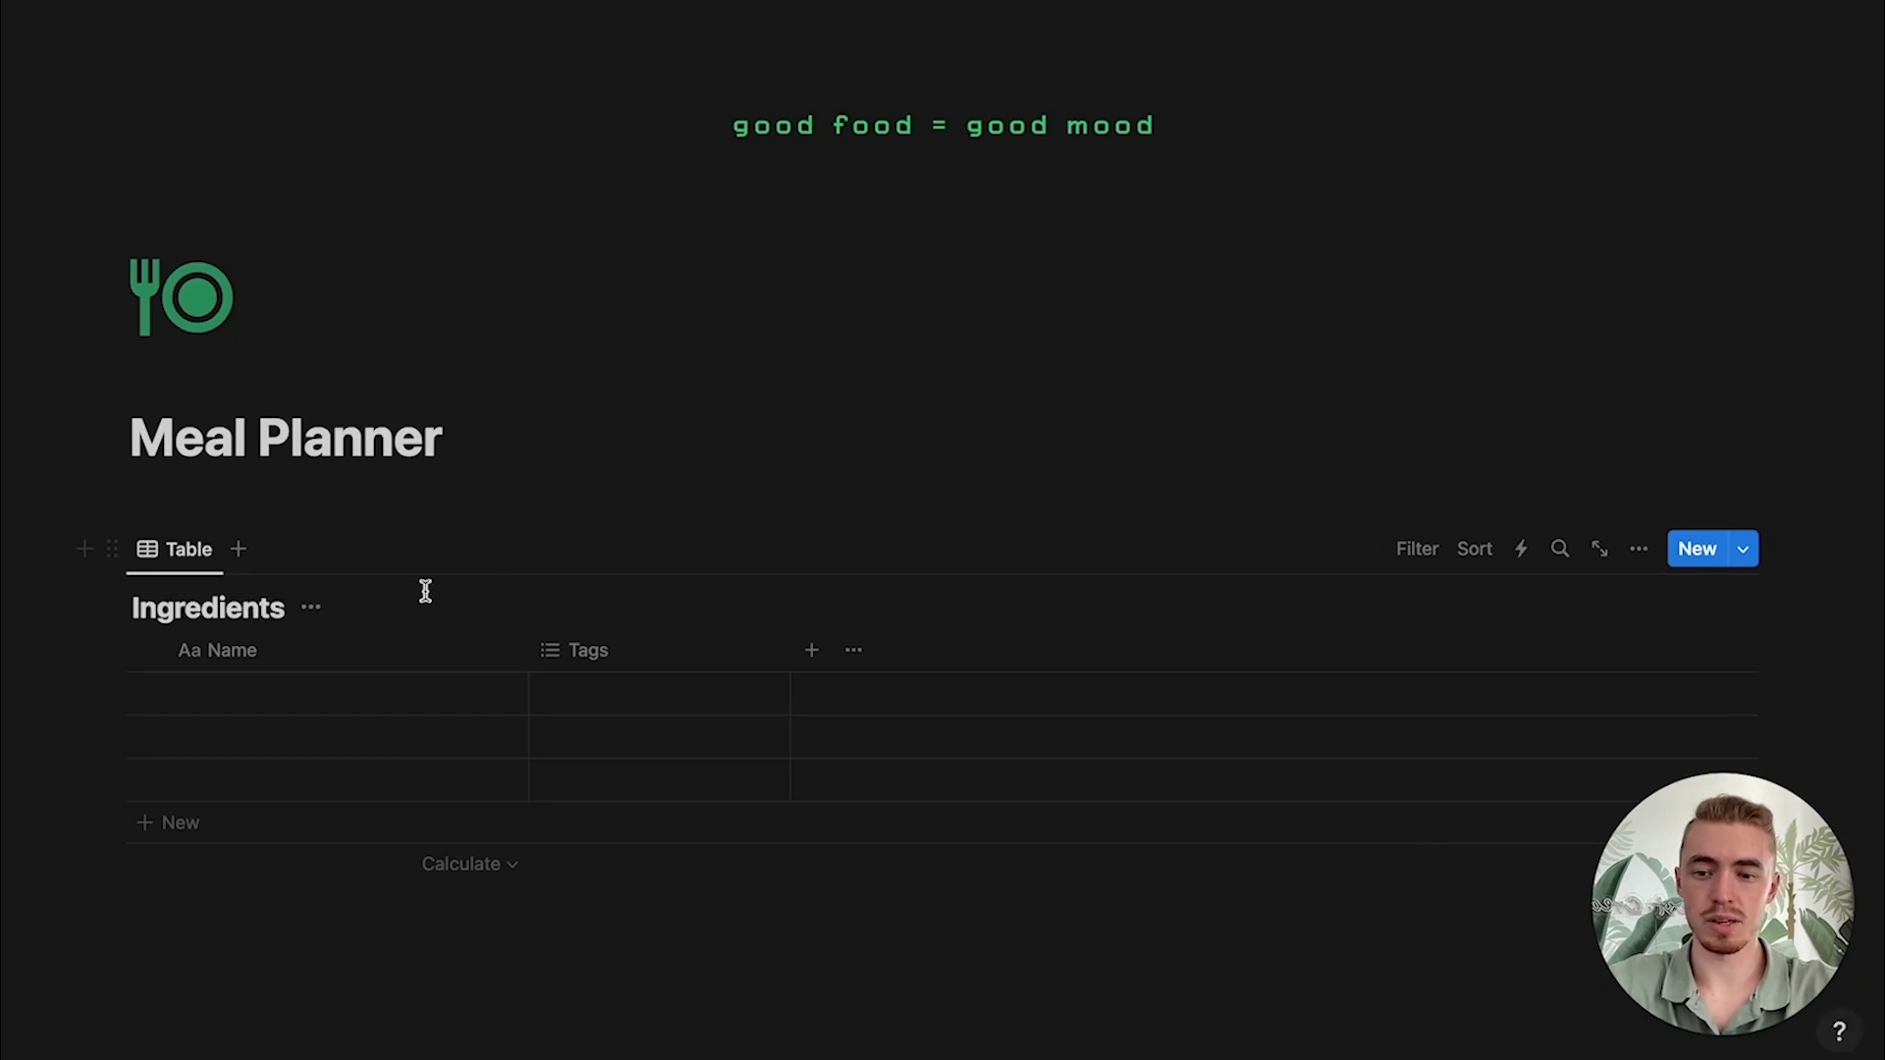
click(320, 608)
click(358, 745)
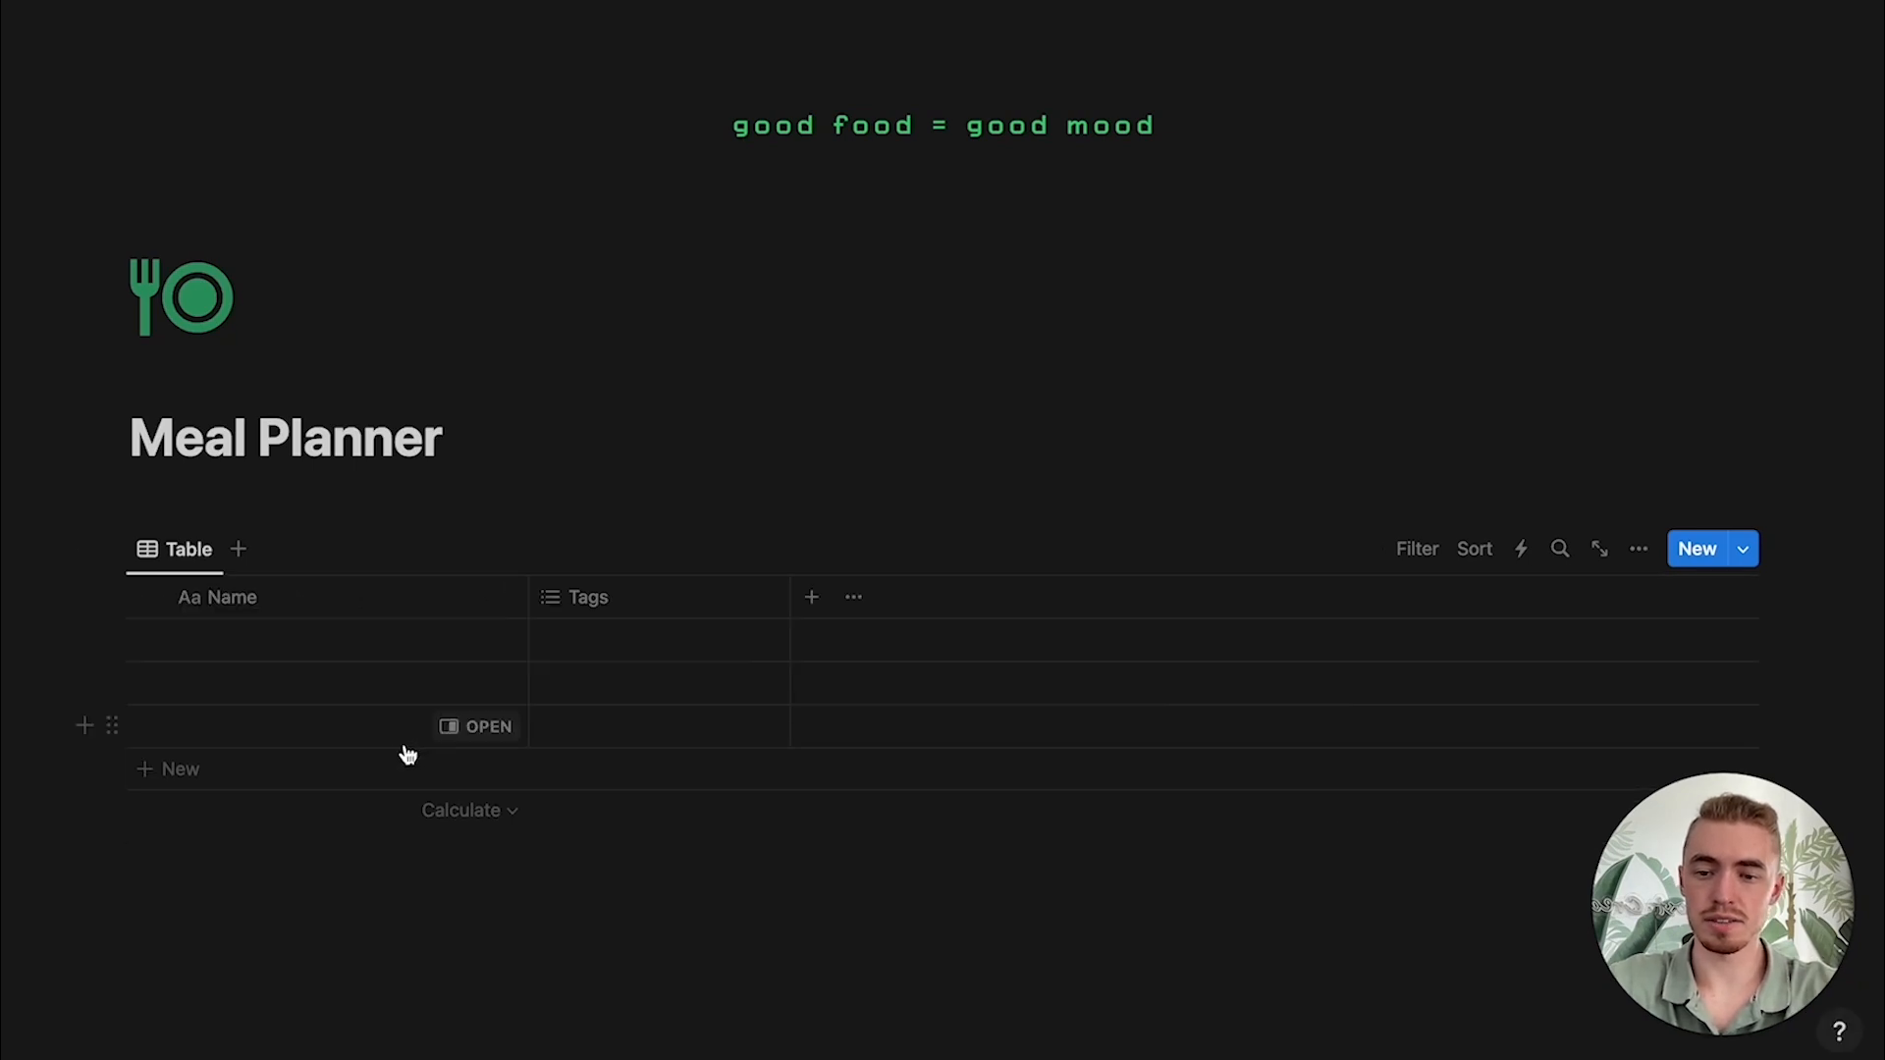
Step: Delete the Tags property from the Ingredients table
click(602, 603)
click(711, 502)
click(813, 501)
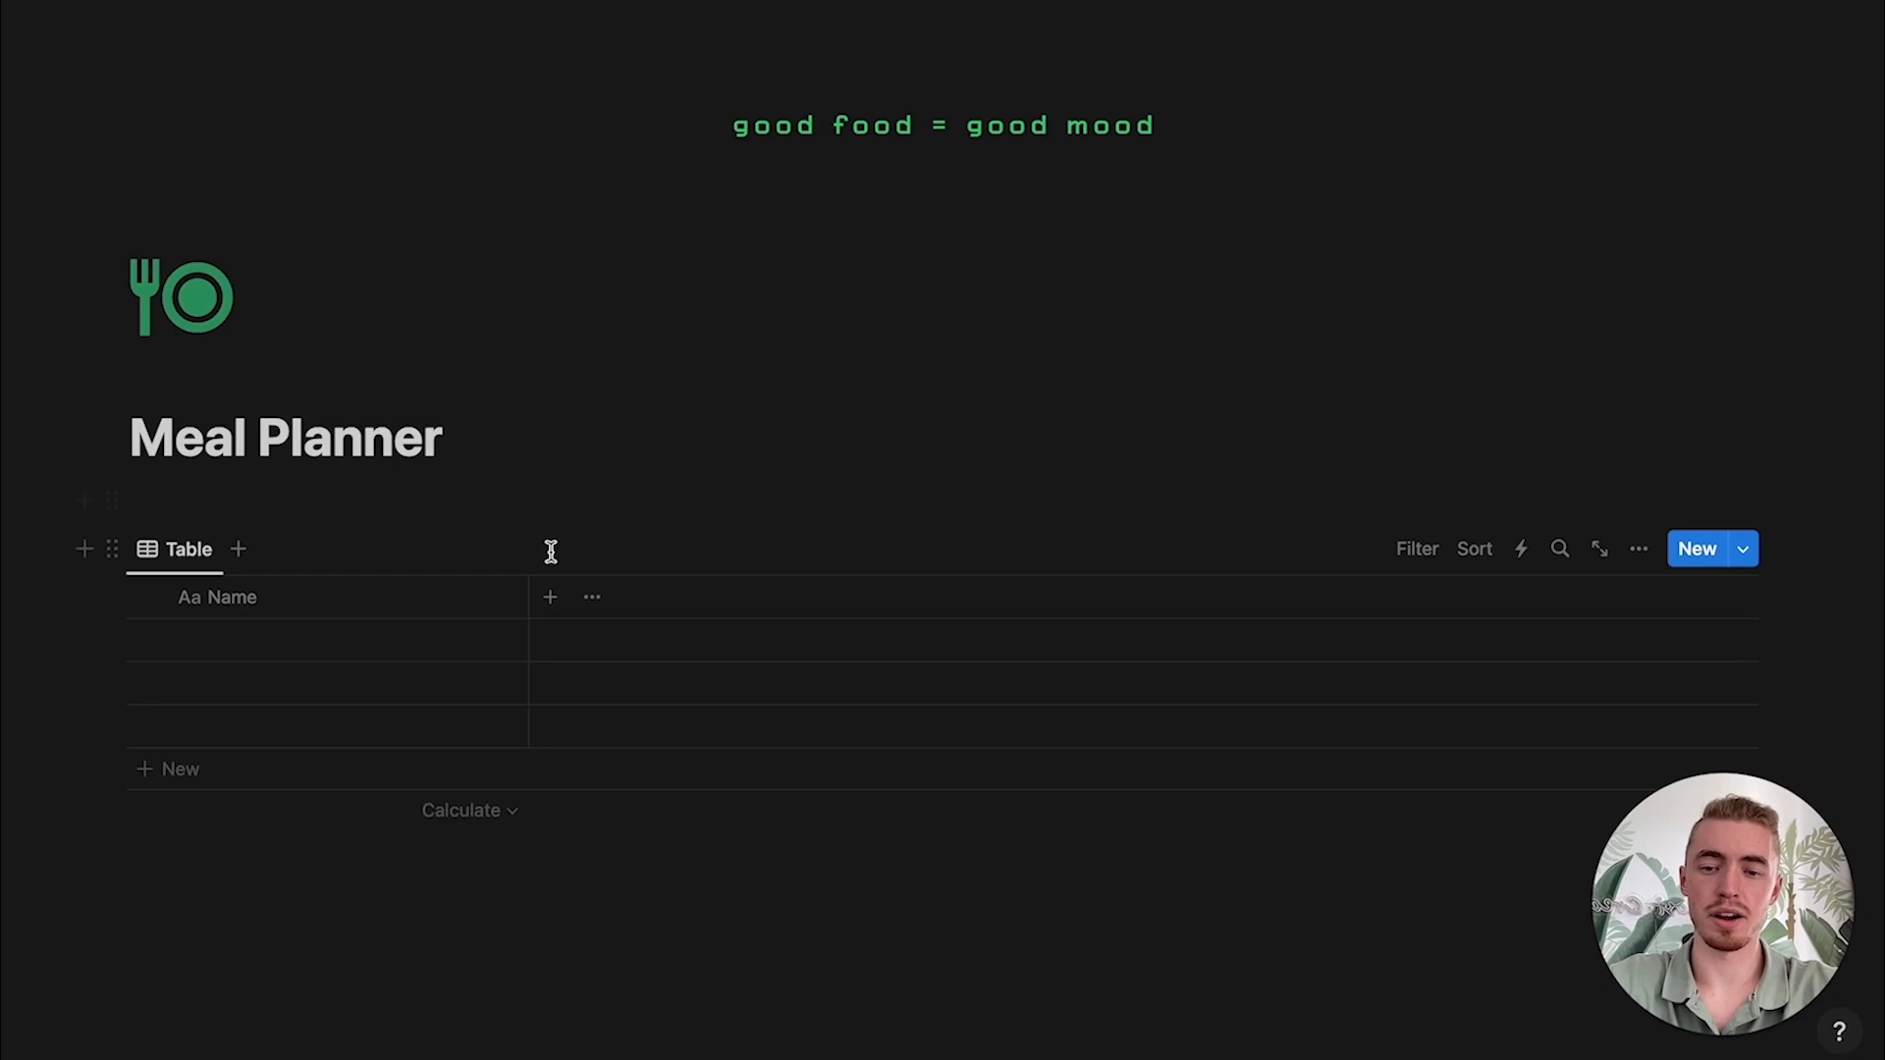
Step: Add a Select property named Type to the Ingredients table
click(556, 595)
click(1427, 909)
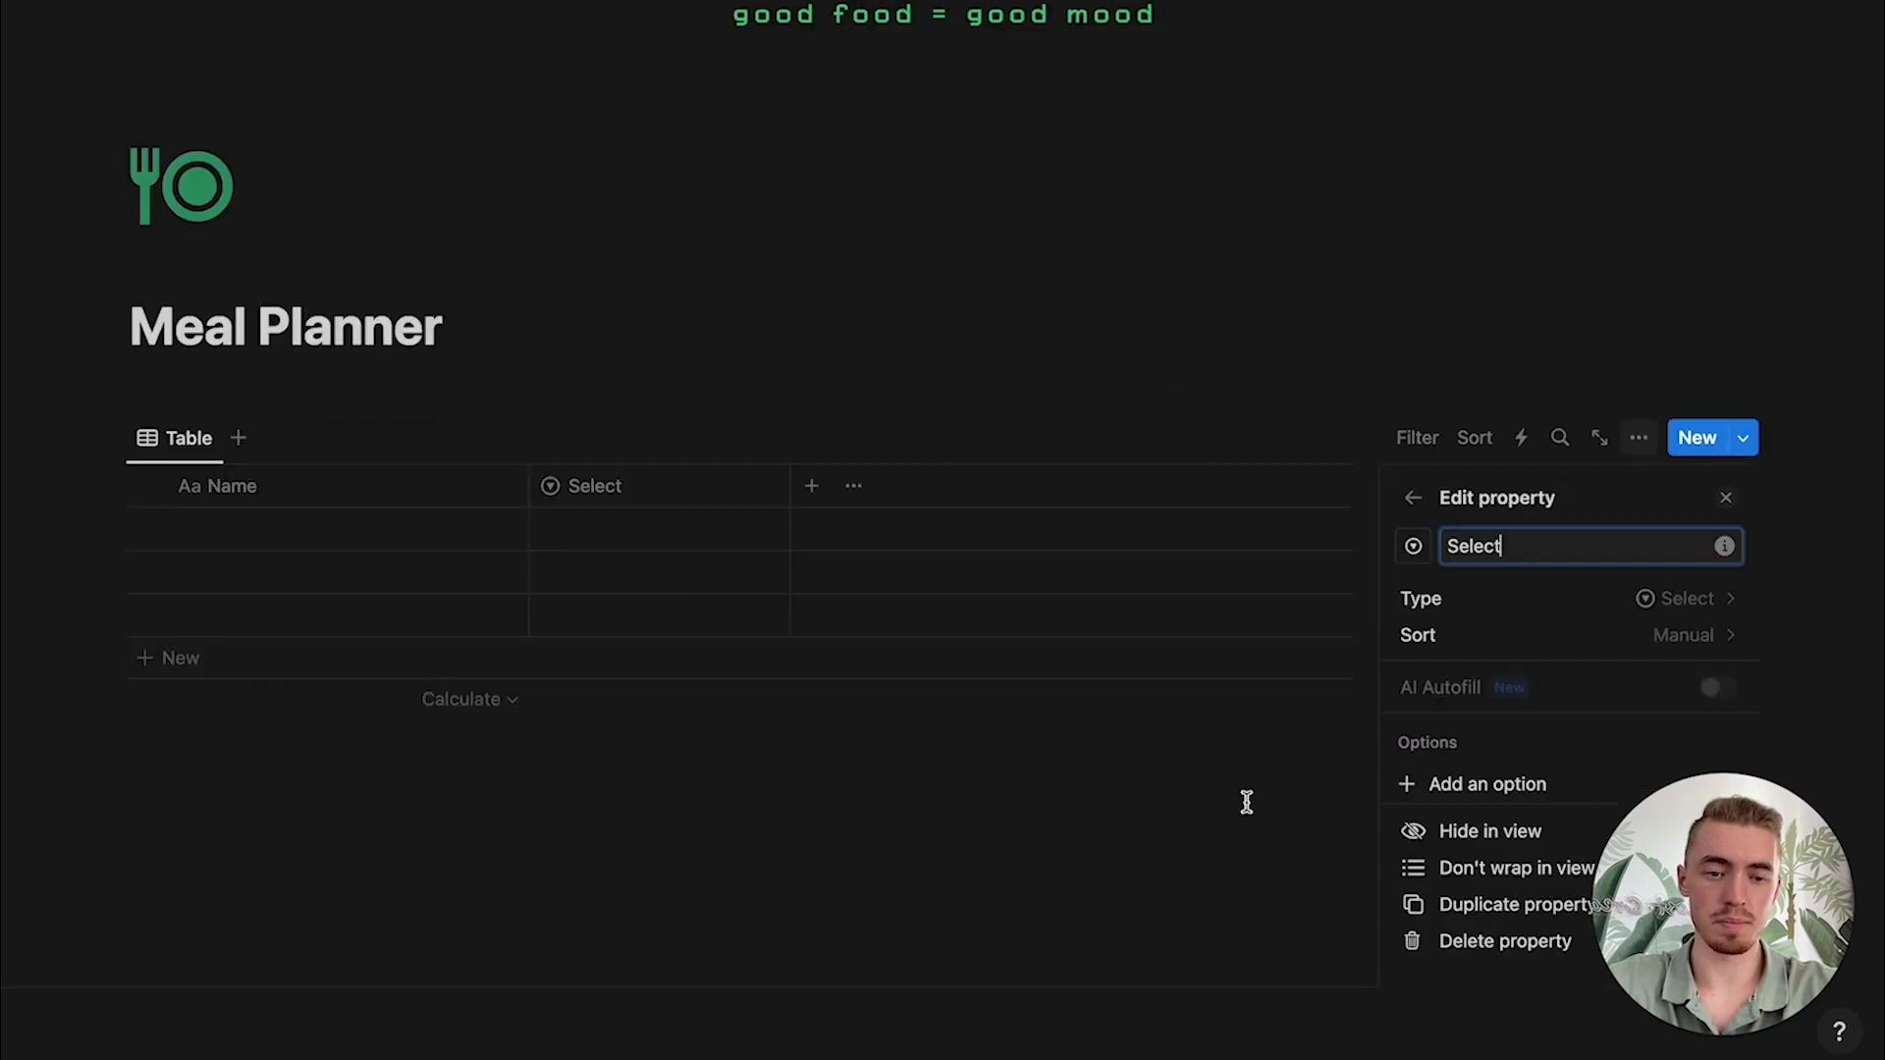
text(Type)
key(Return)
Step: Create the Type options Protein, Carbs and Fats in the three rows, and colour Carbs green and Fats blue
click(728, 530)
text(Protein)
key(Return)
text(Carbs)
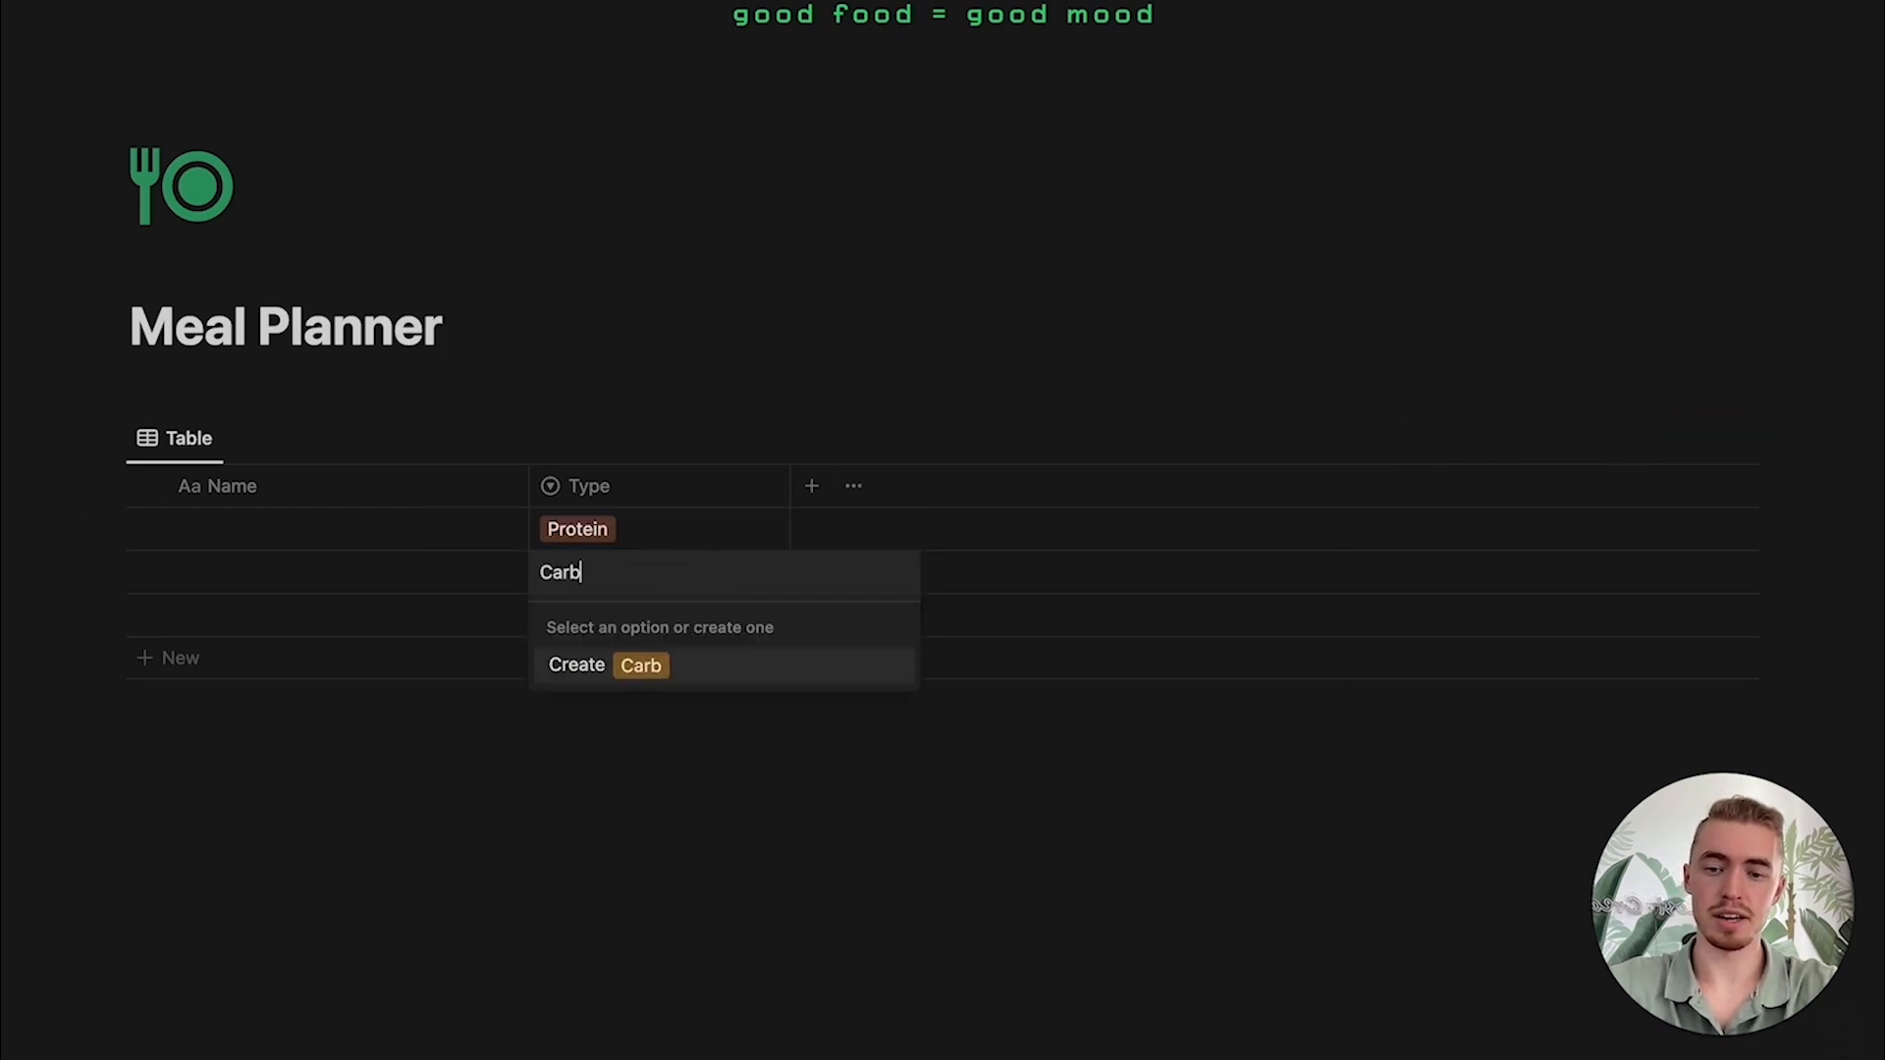
key(Return)
click(745, 610)
text(Fats)
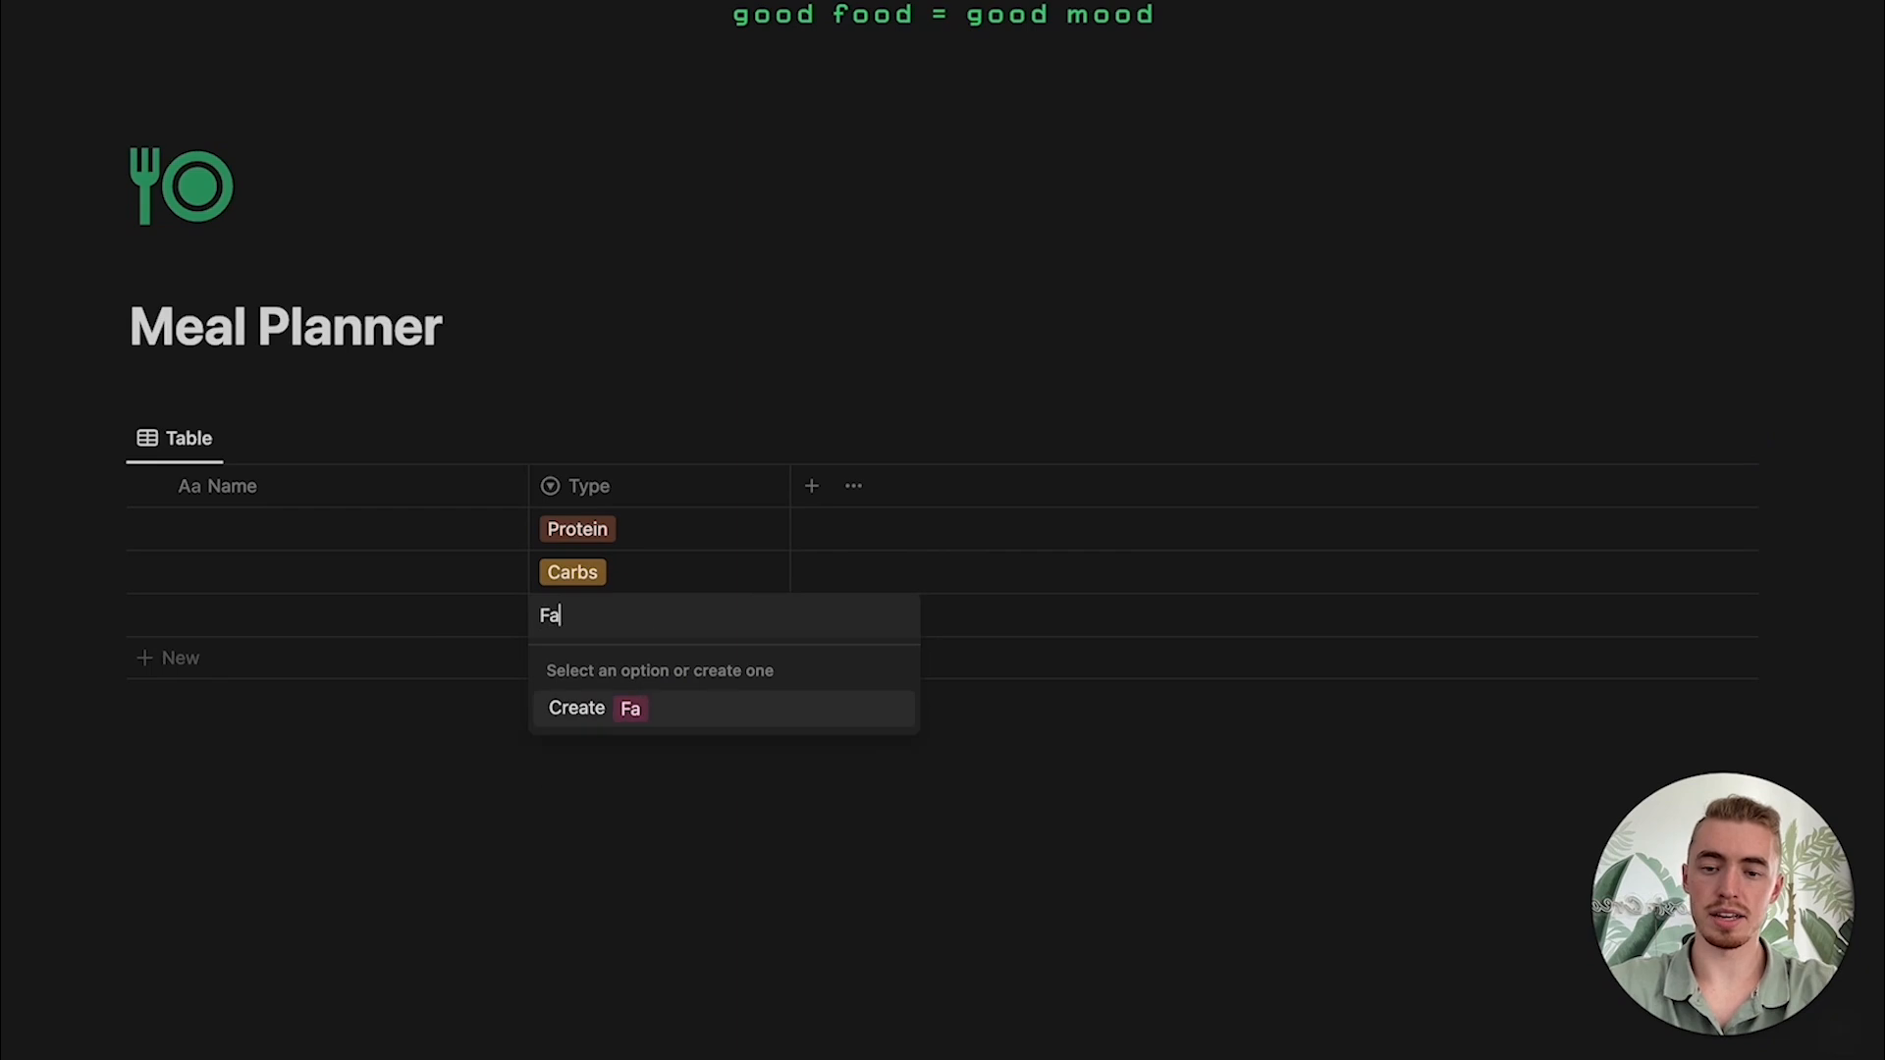
key(Return)
click(745, 623)
click(890, 719)
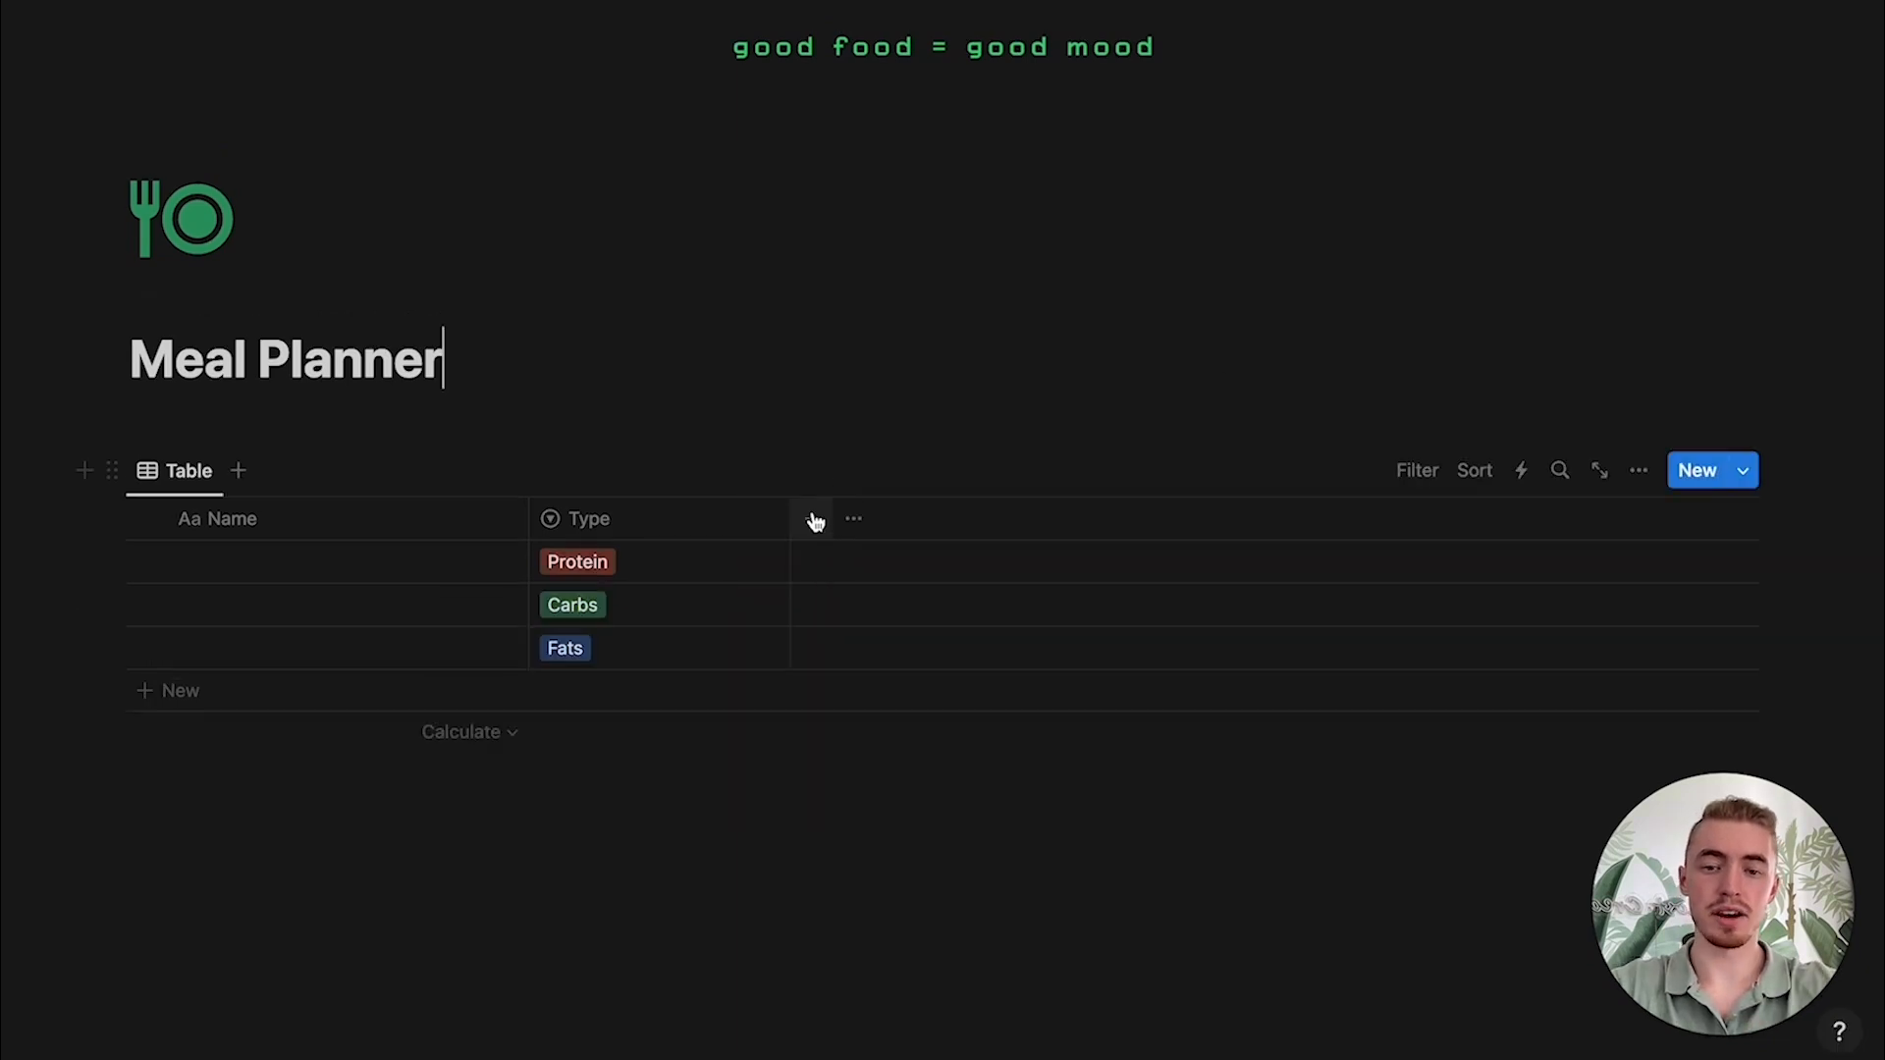
Step: Add a Number property named Calories to the Ingredients table
click(813, 519)
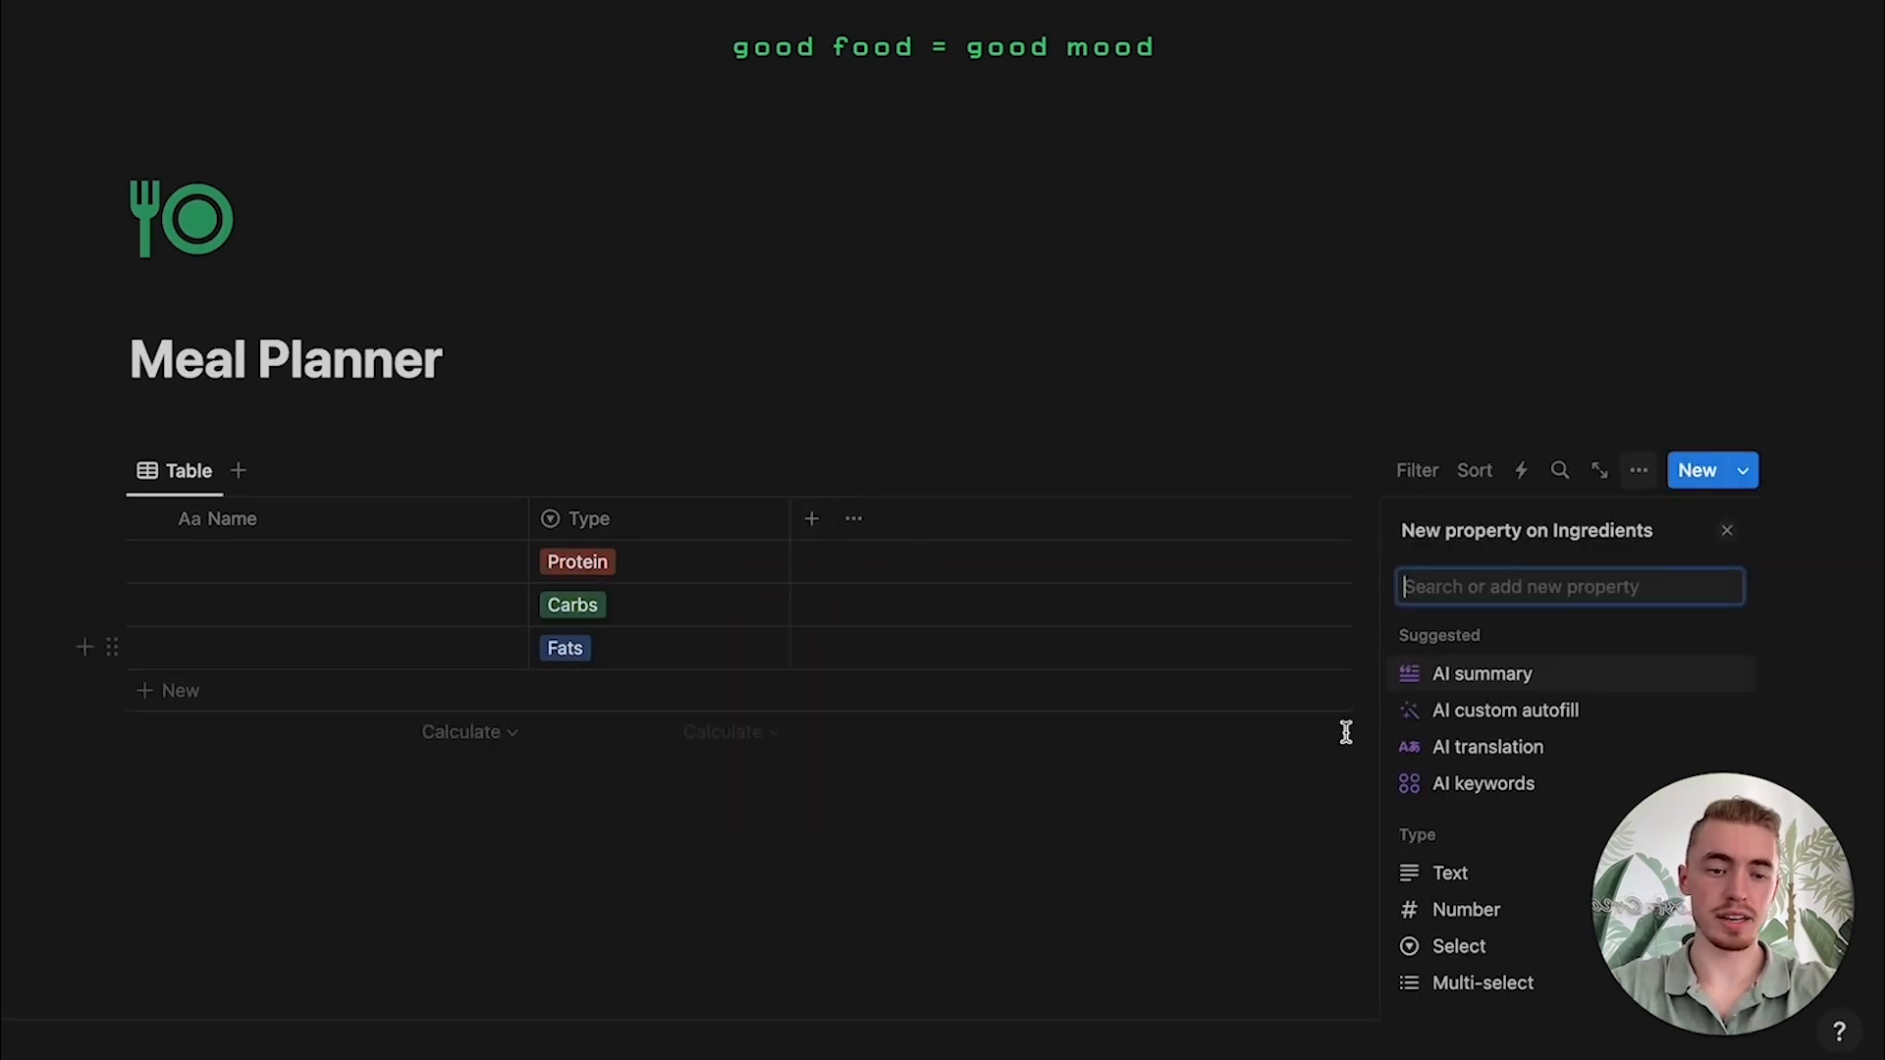
click(1463, 909)
text(Calories)
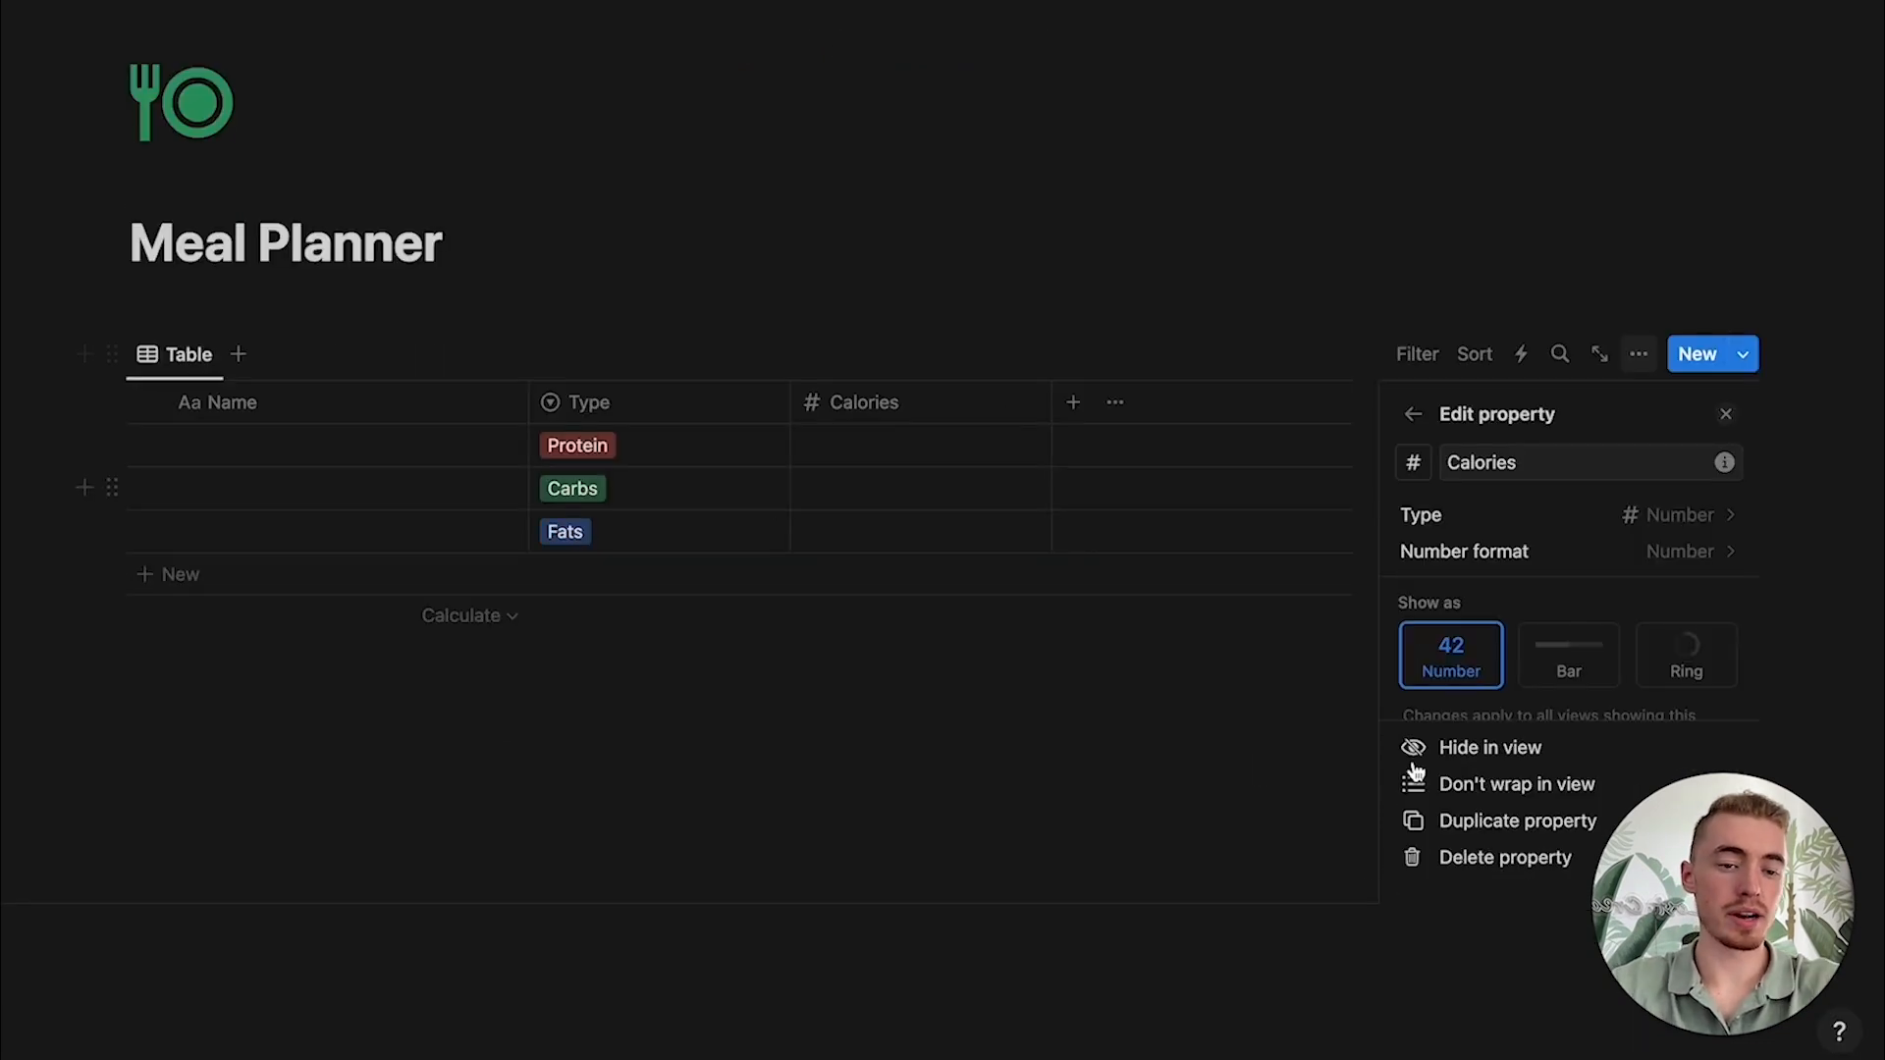
Step: Duplicate the Calories number property to create further number properties named Protein, Carbs and Fats
click(1498, 937)
drag(1565, 578, 1433, 585)
text(Protein)
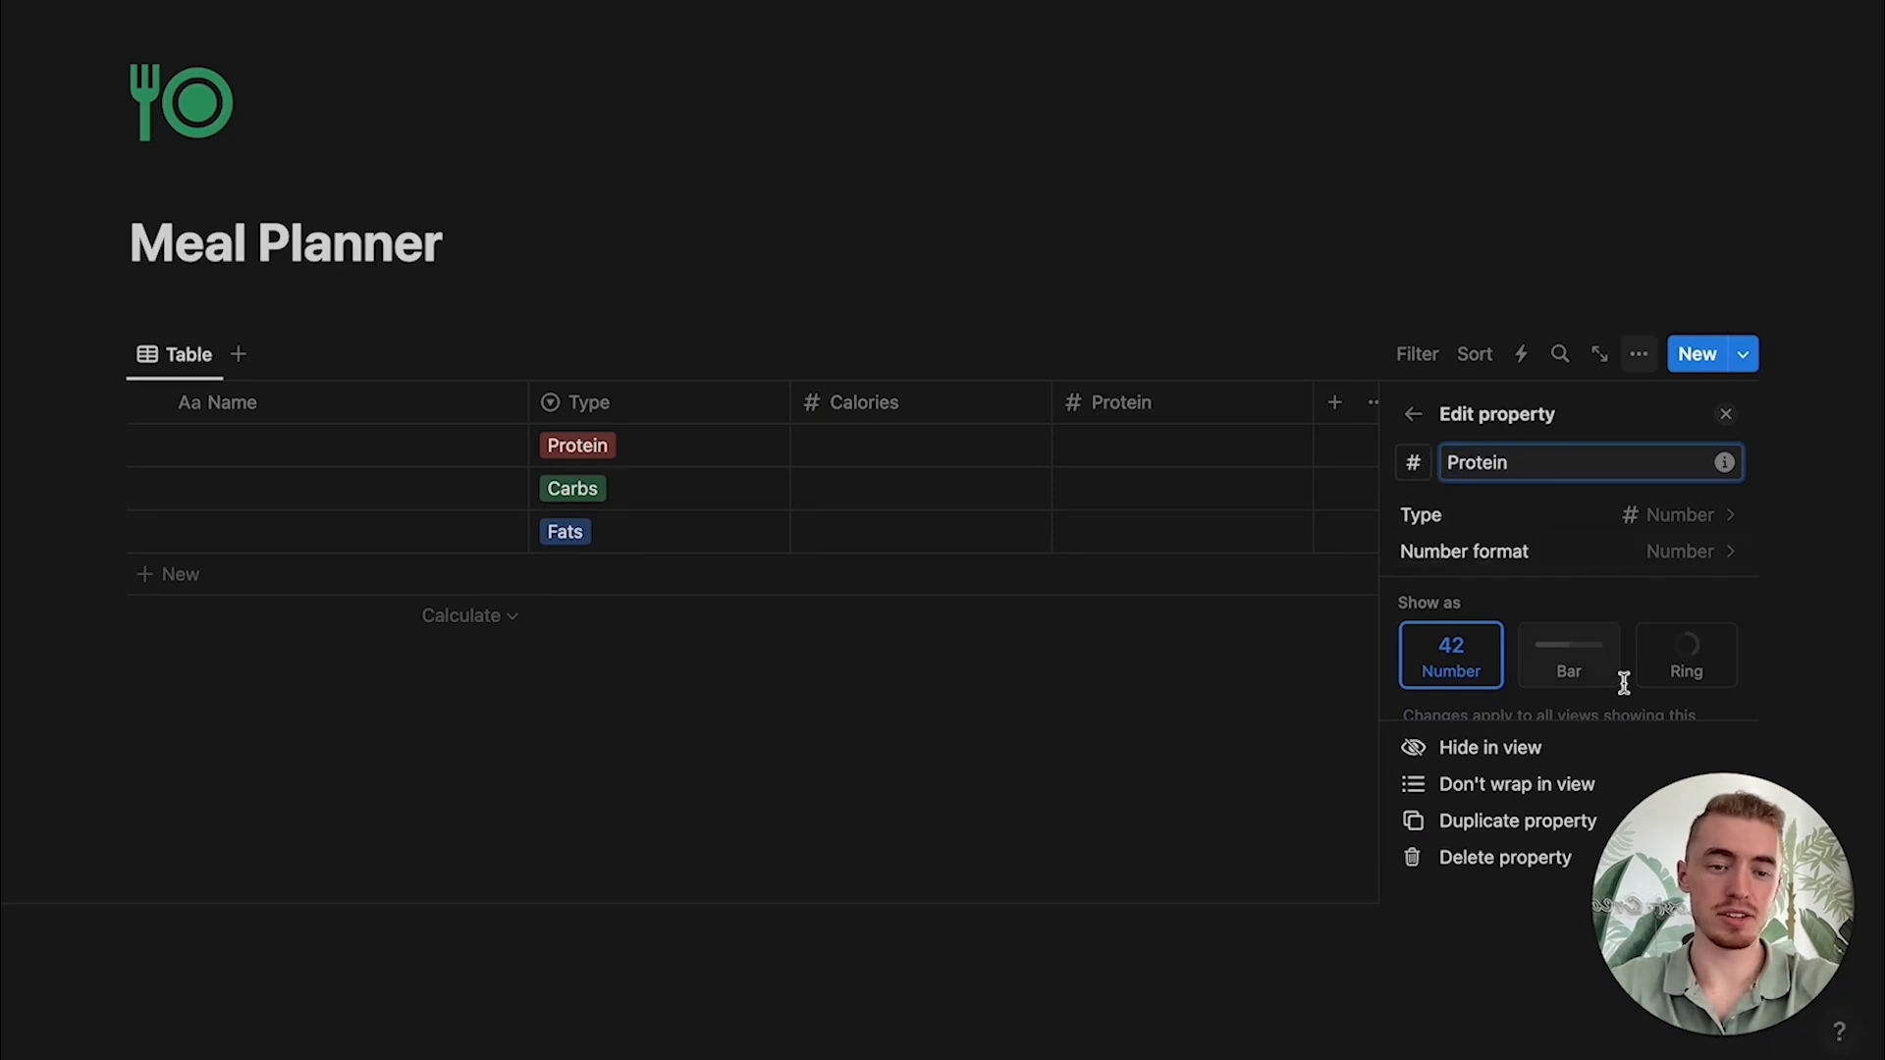
click(1538, 820)
drag(1557, 463, 1441, 464)
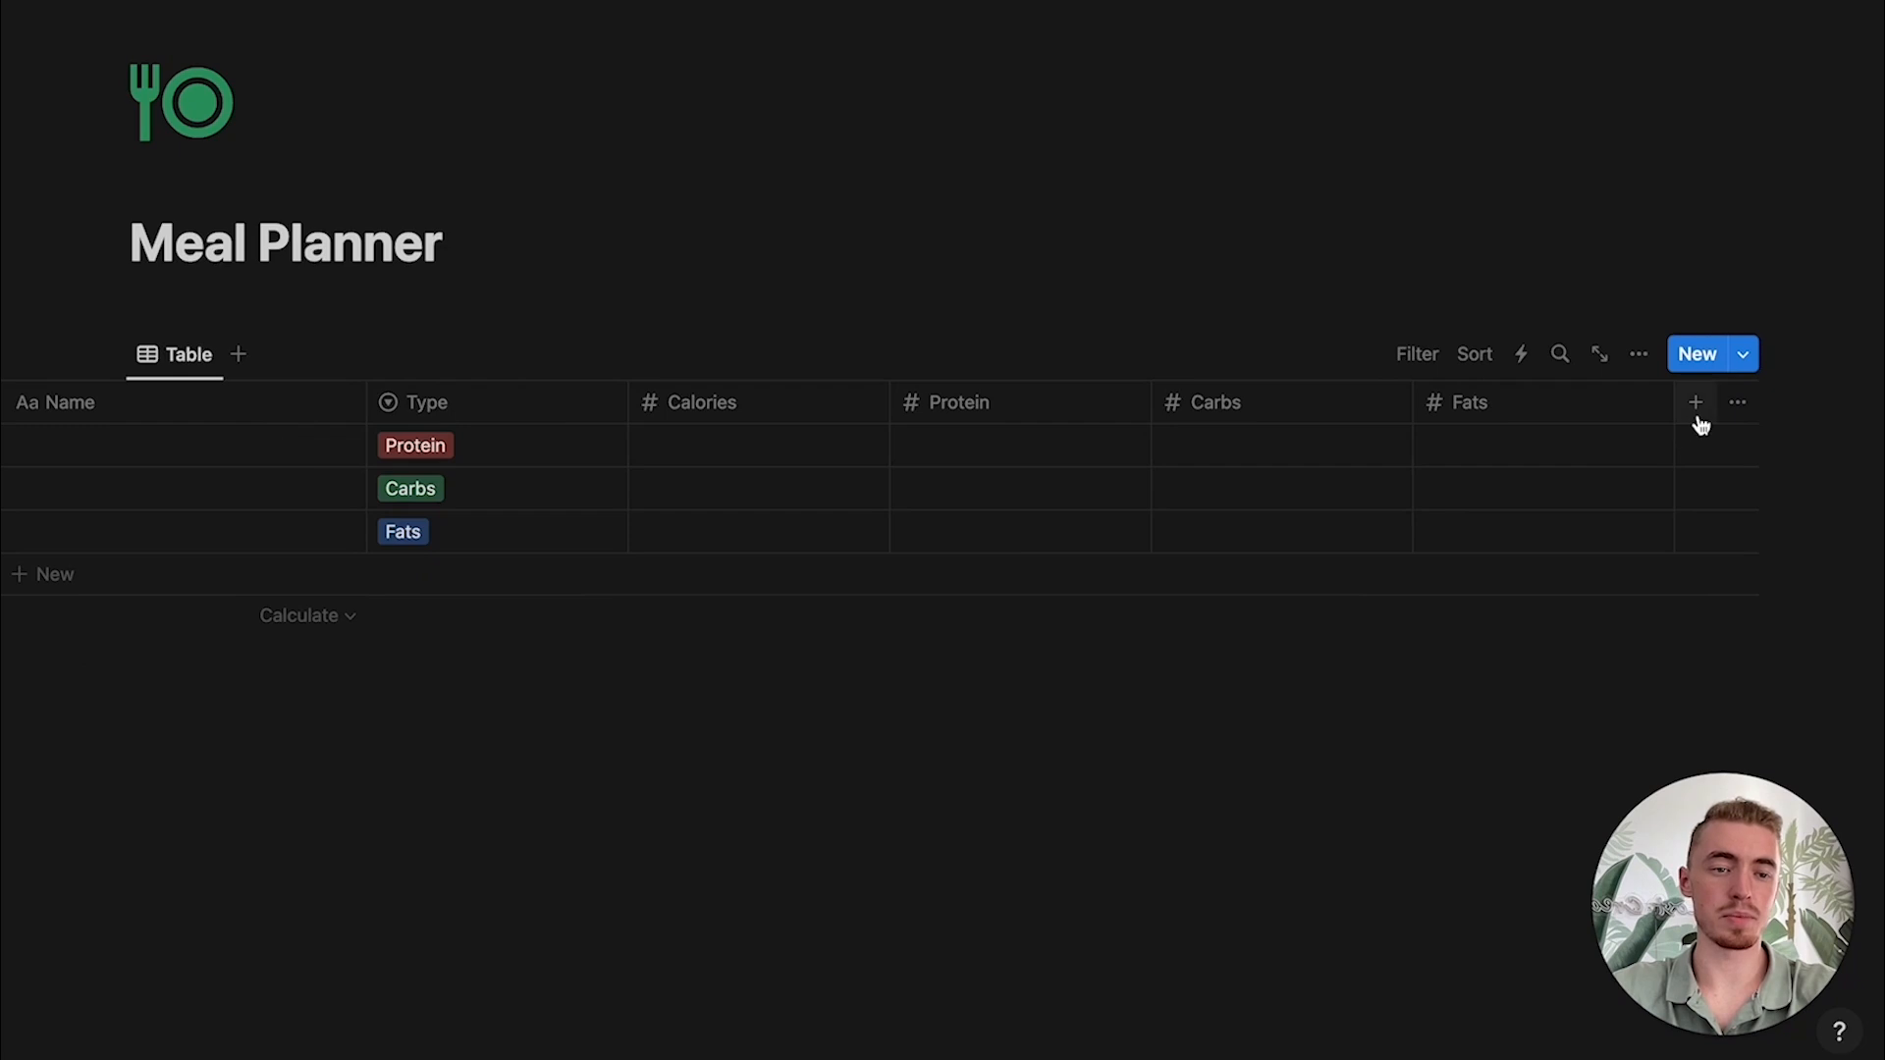
Step: Add a Formula property named Calories Text to the Ingredients table
click(1695, 410)
text(f)
click(1491, 696)
key(BackSpace)
text(Calories Text)
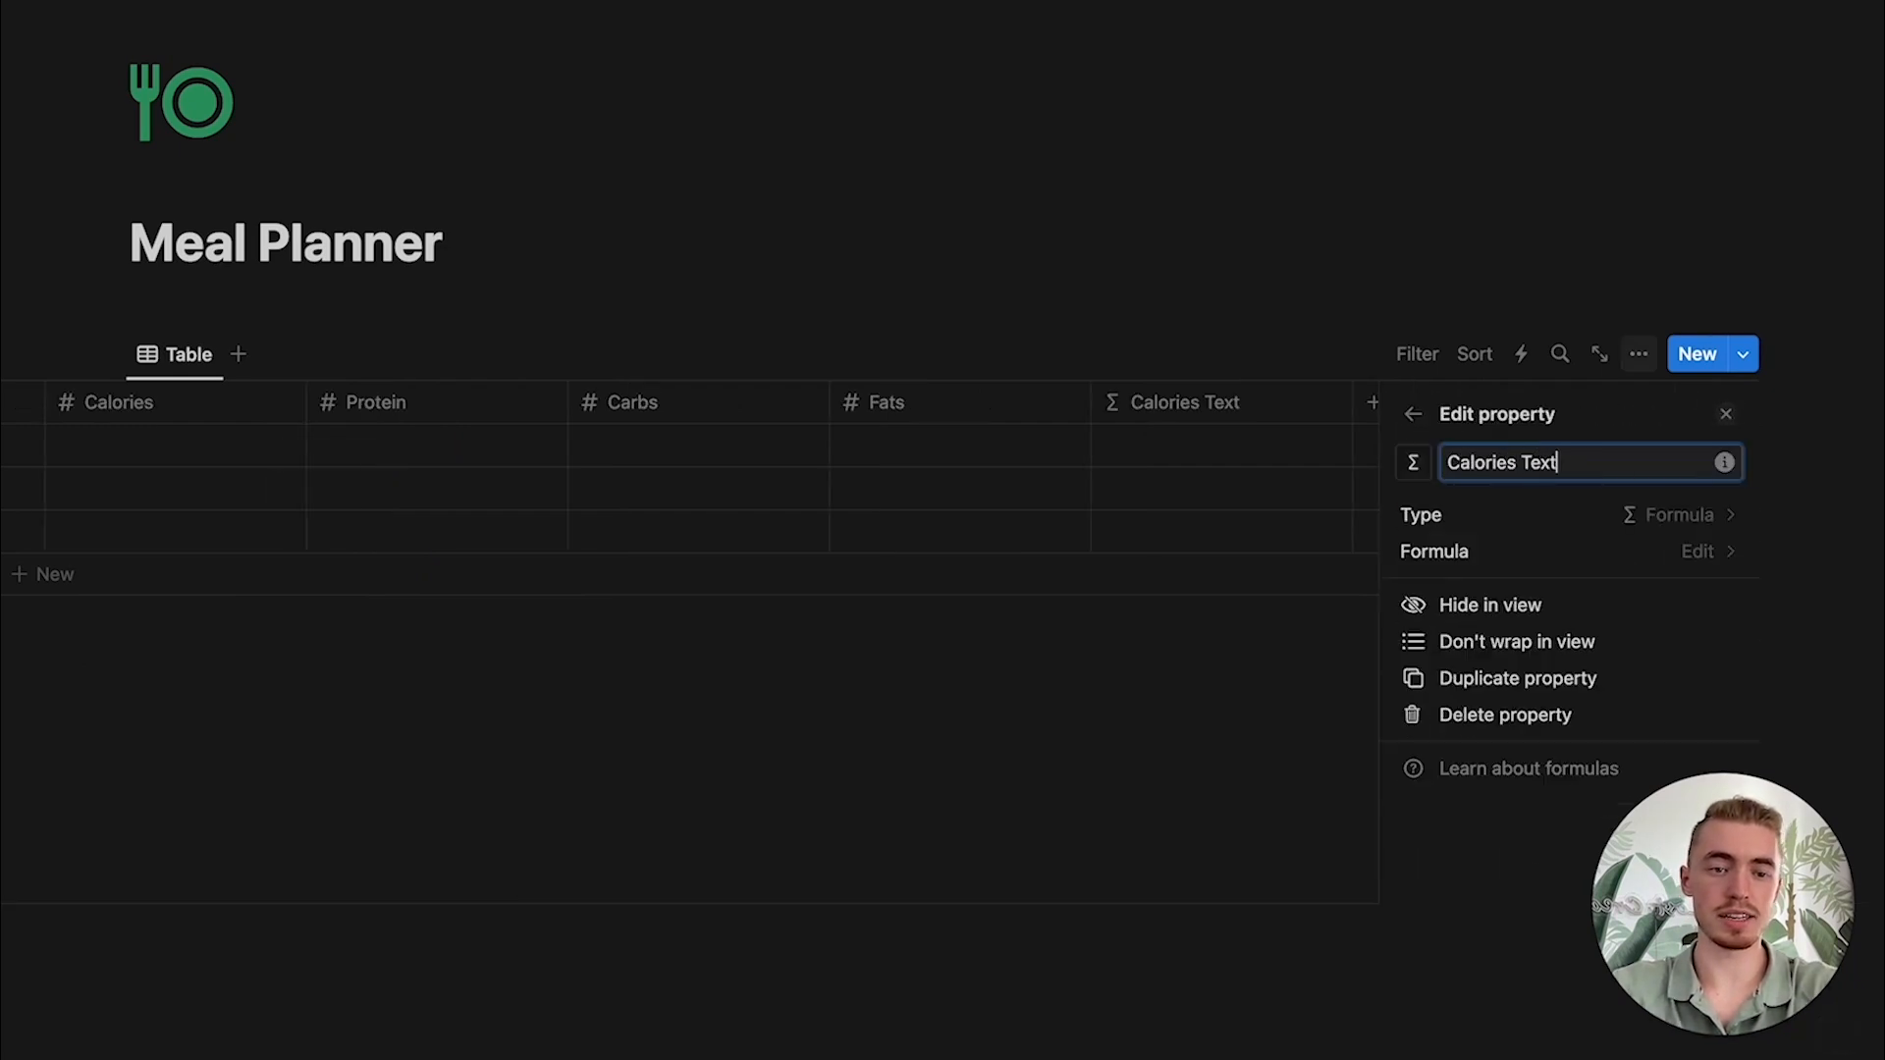
key(Return)
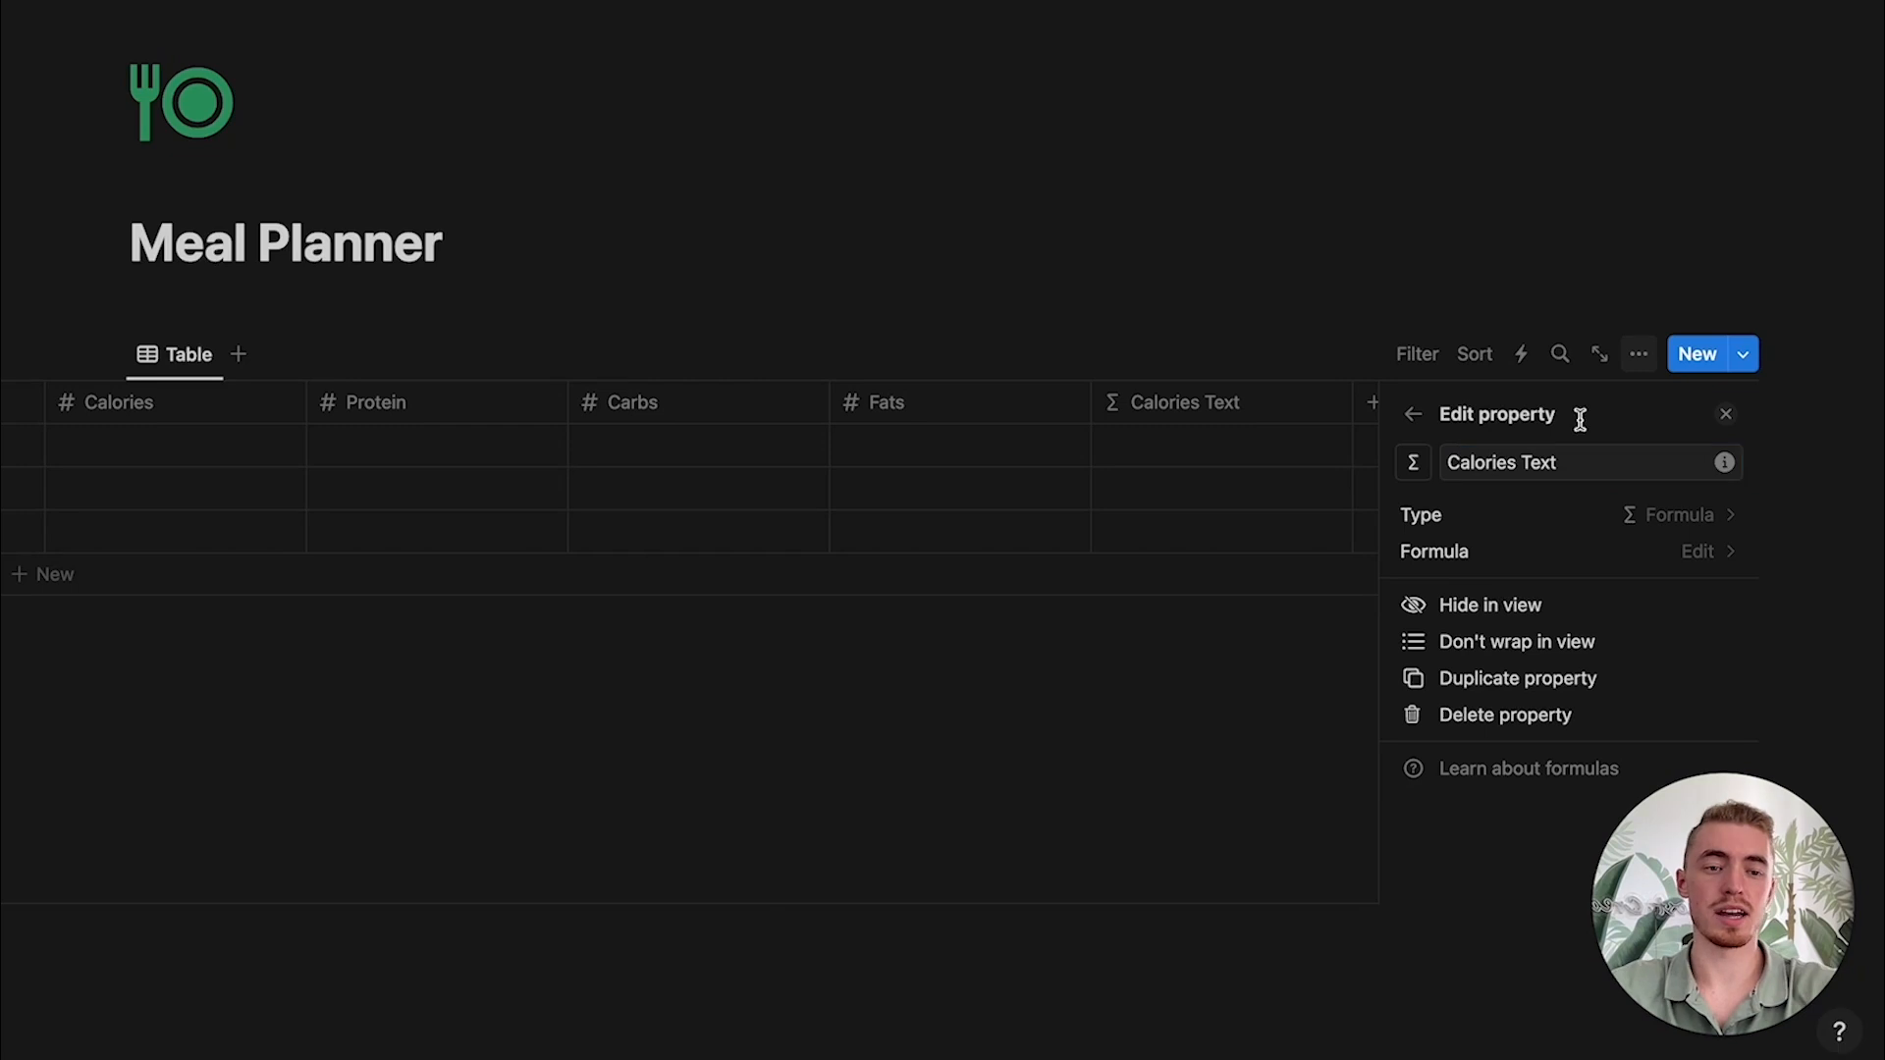
Step: Set the Calories Text formula to the text "Calories: " plus the Calories property with the format function applied
click(1515, 550)
text("Calories)
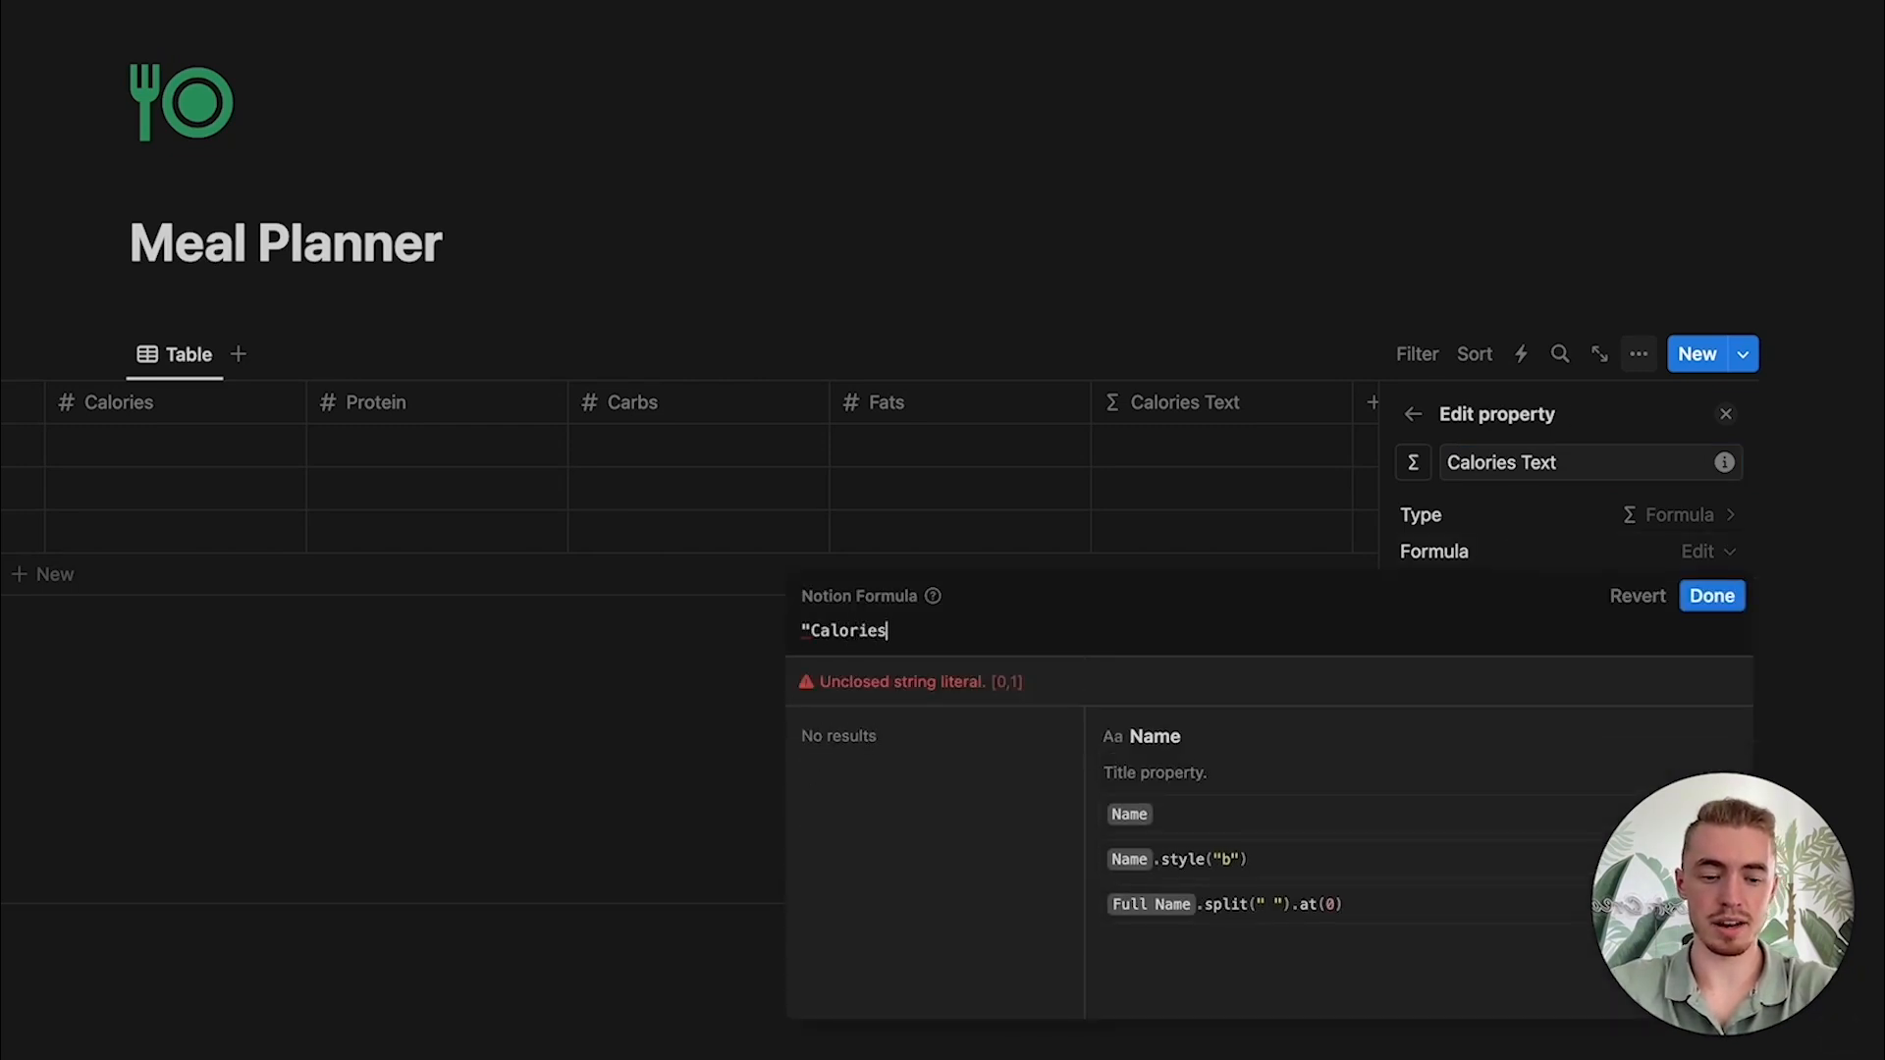
text(: " +)
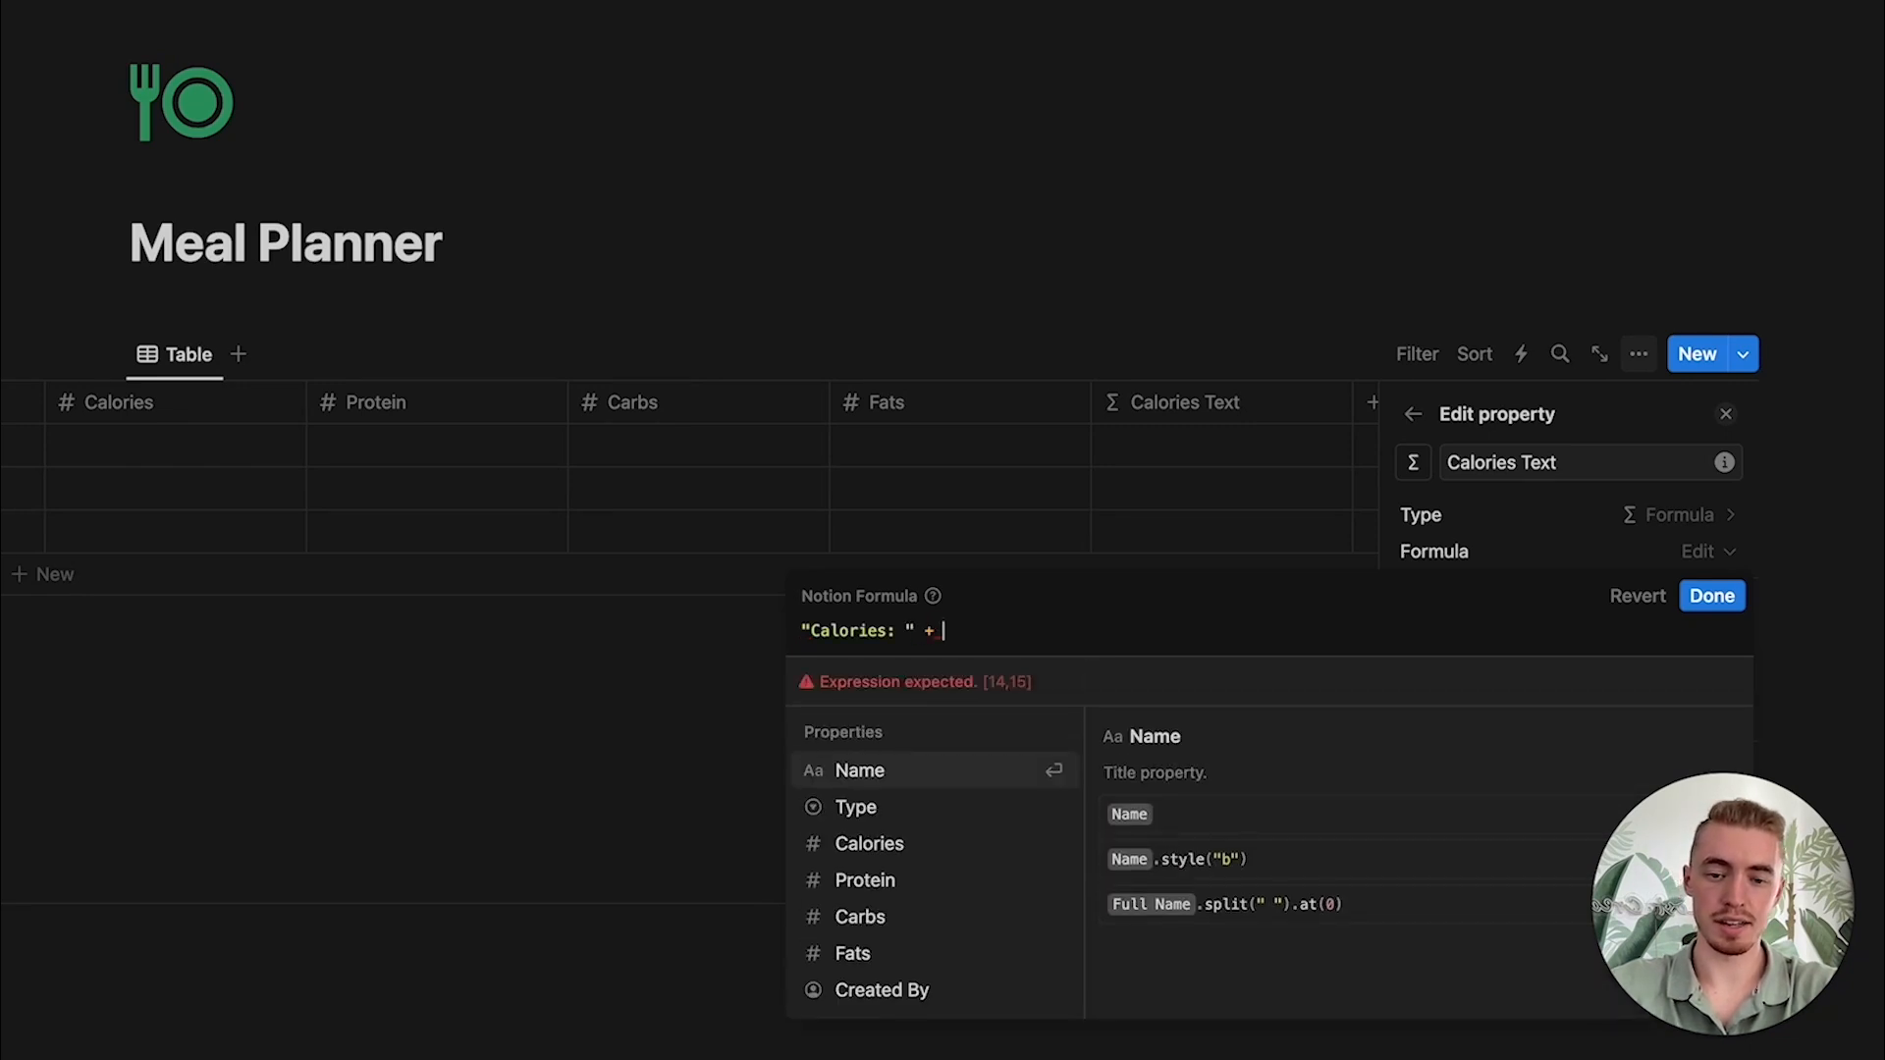
key(Down)
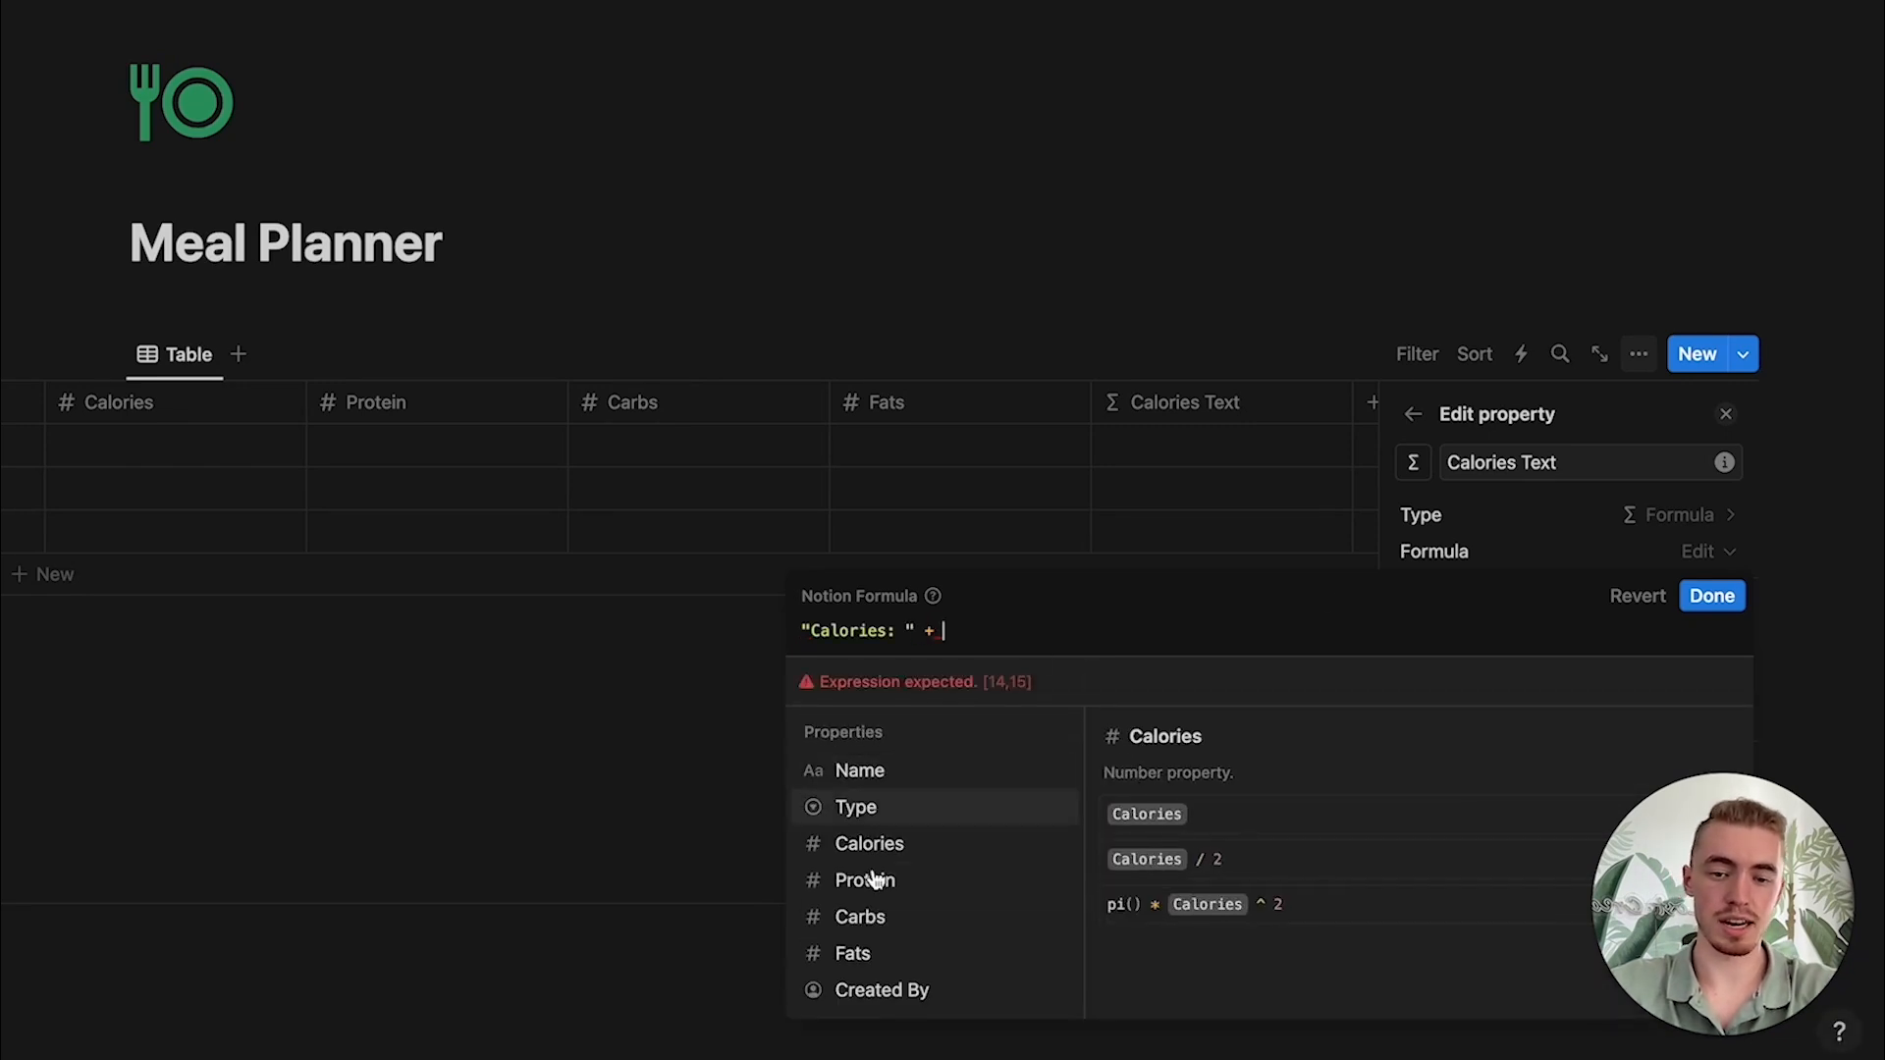
click(967, 846)
text(.fo)
key(Return)
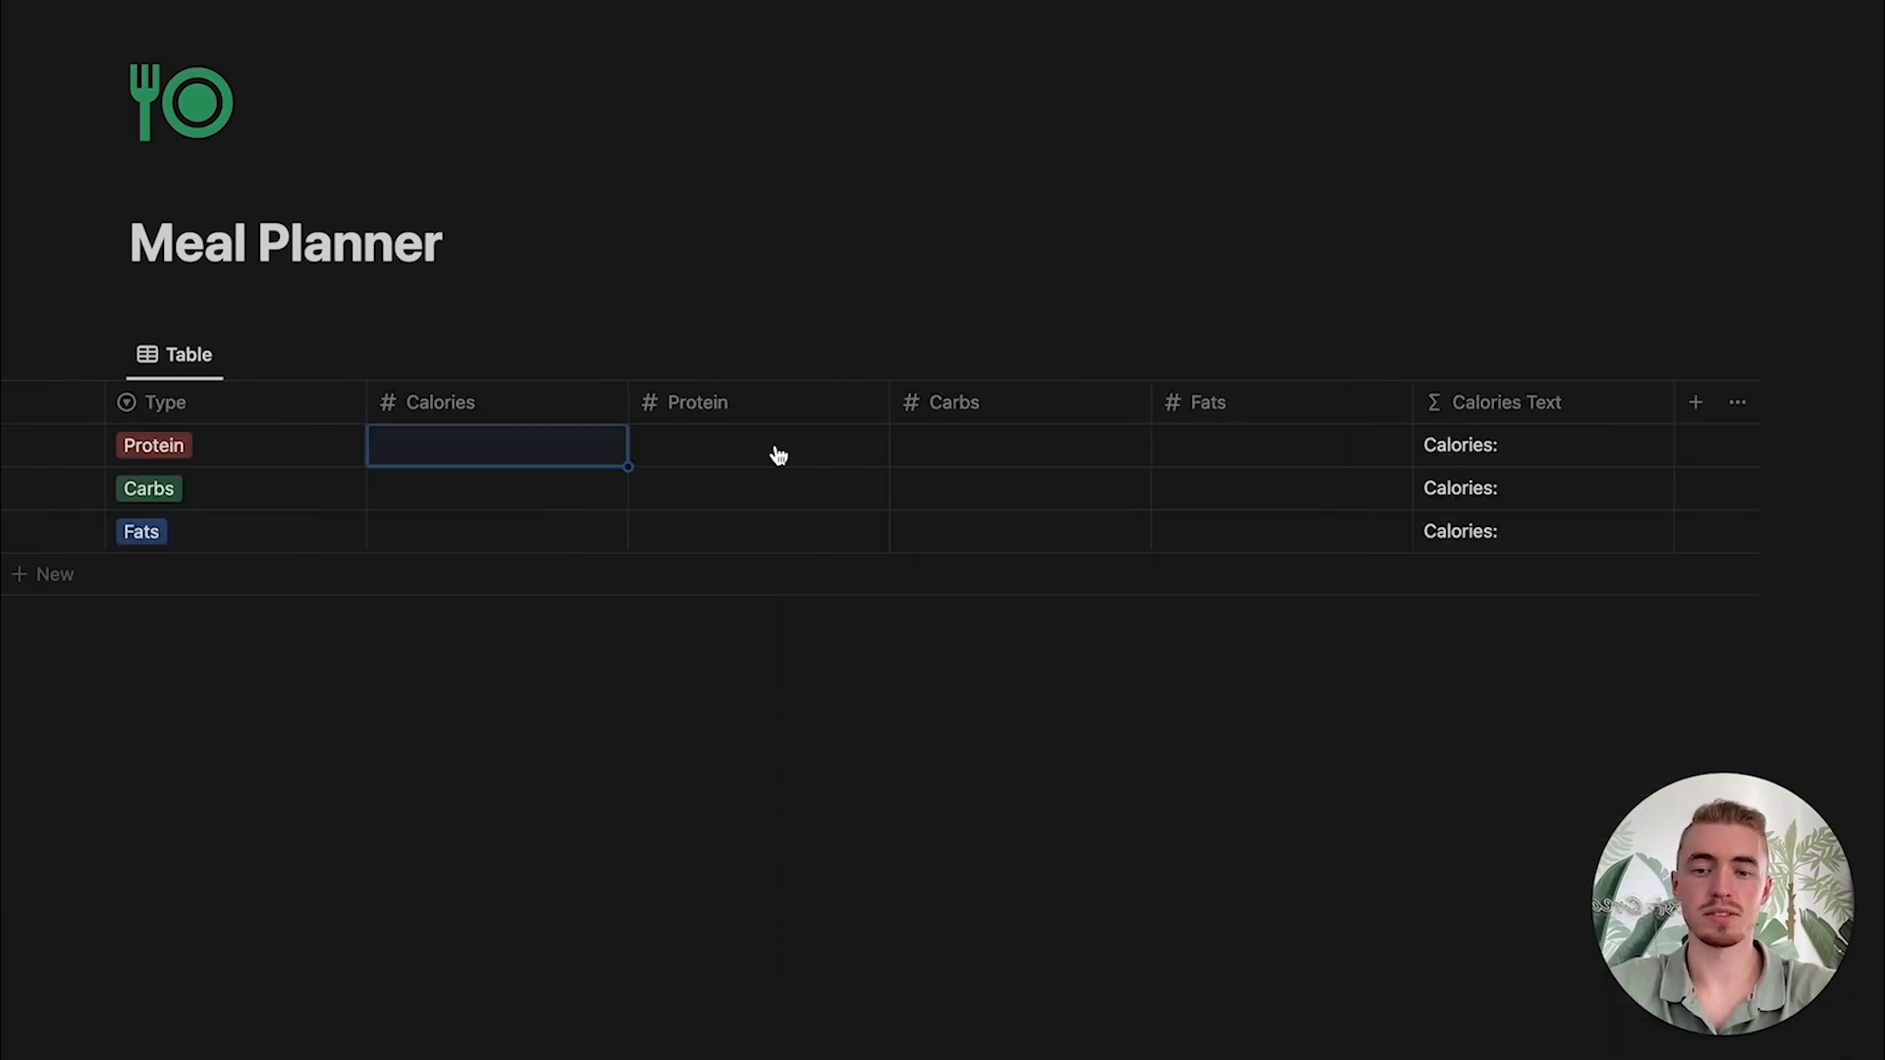
Step: Enter 50 as the Calories value of the Protein row to test the Calories Text formula
click(580, 459)
text(50)
key(Return)
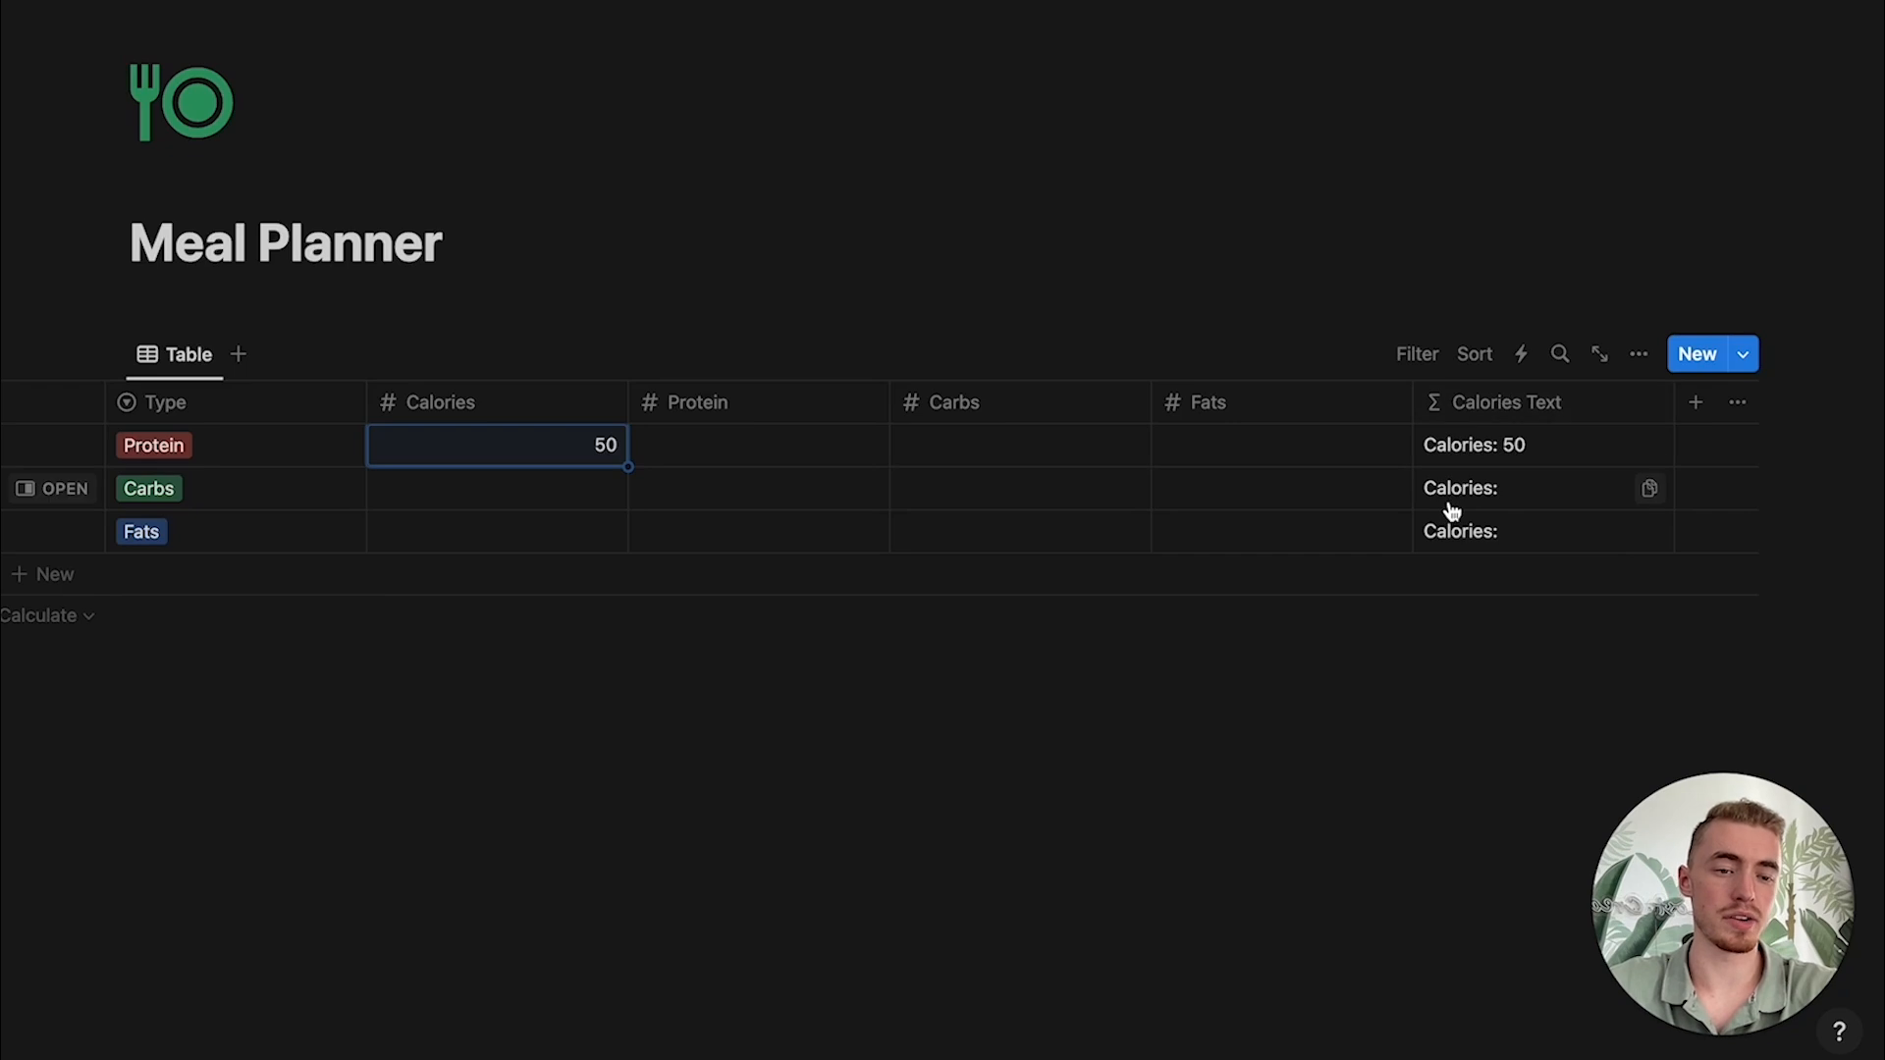
key(Escape)
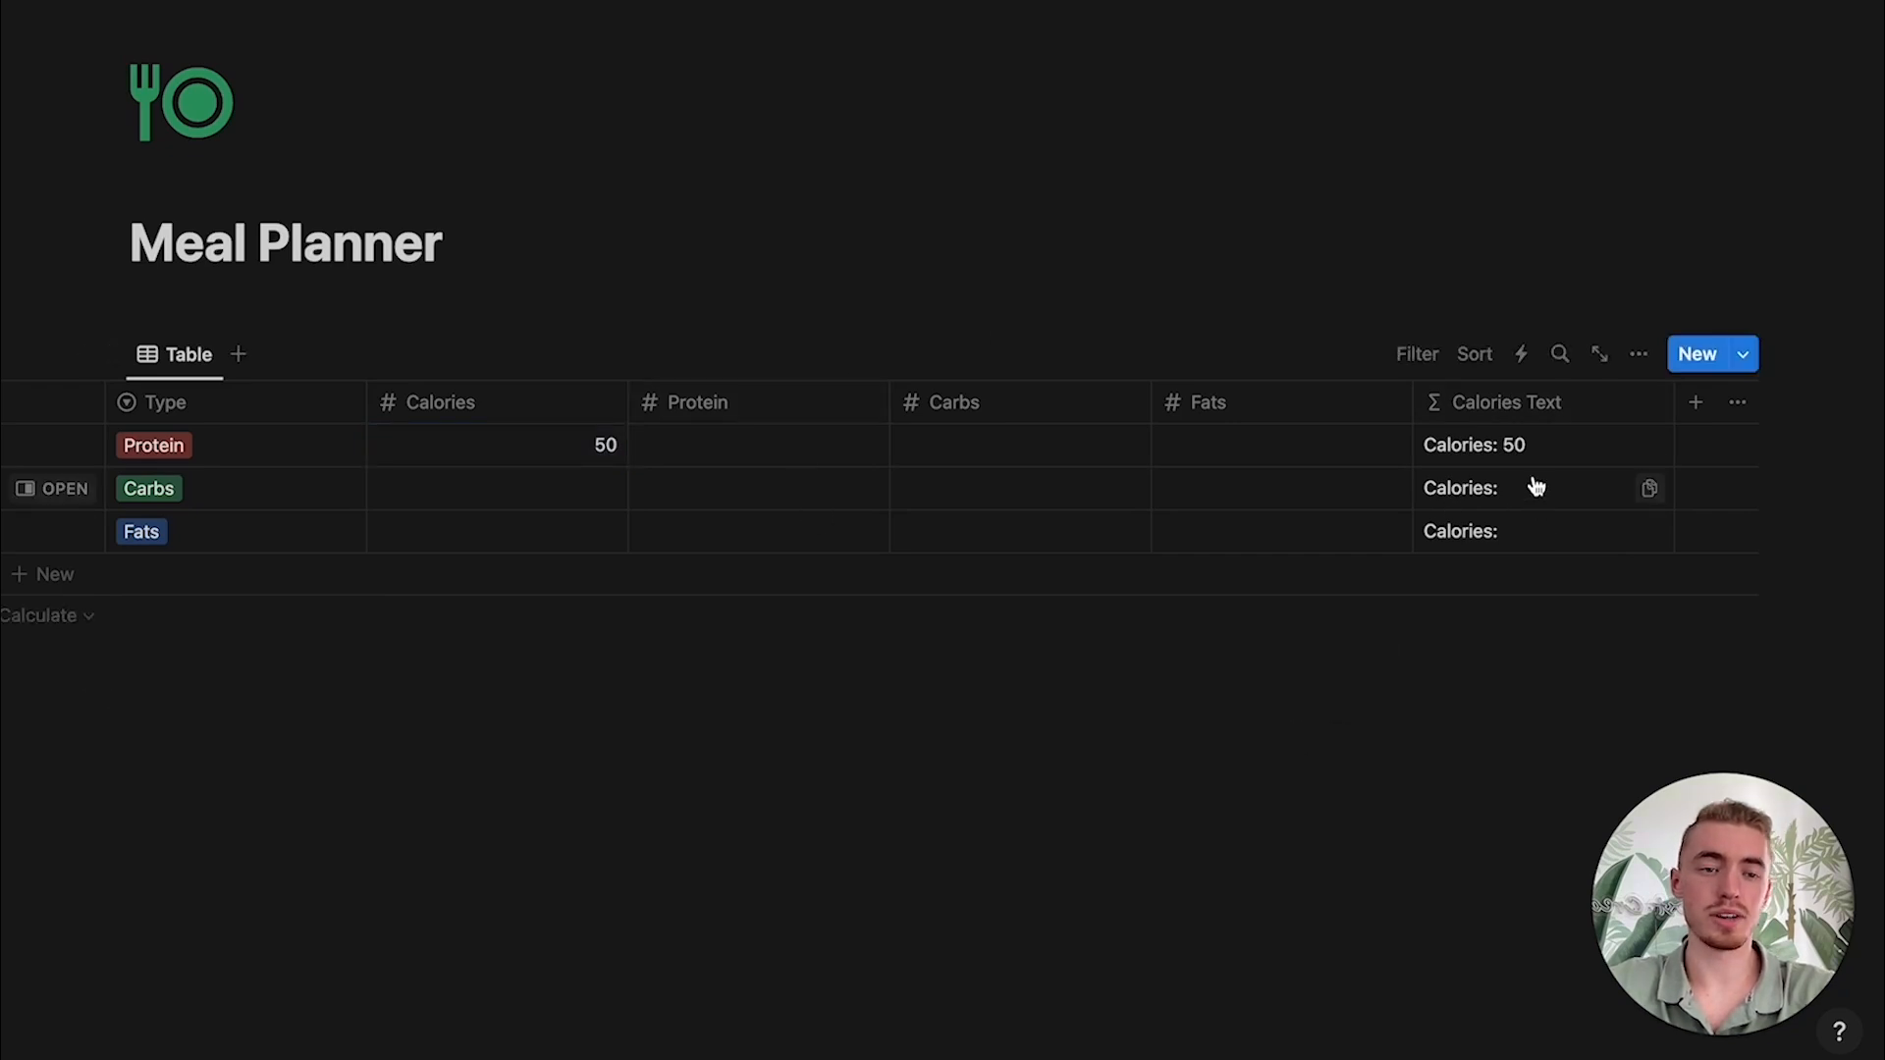
Step: Switch the Ingredients view to a Gallery layout with Page cover as card preview and Small card size
click(1643, 359)
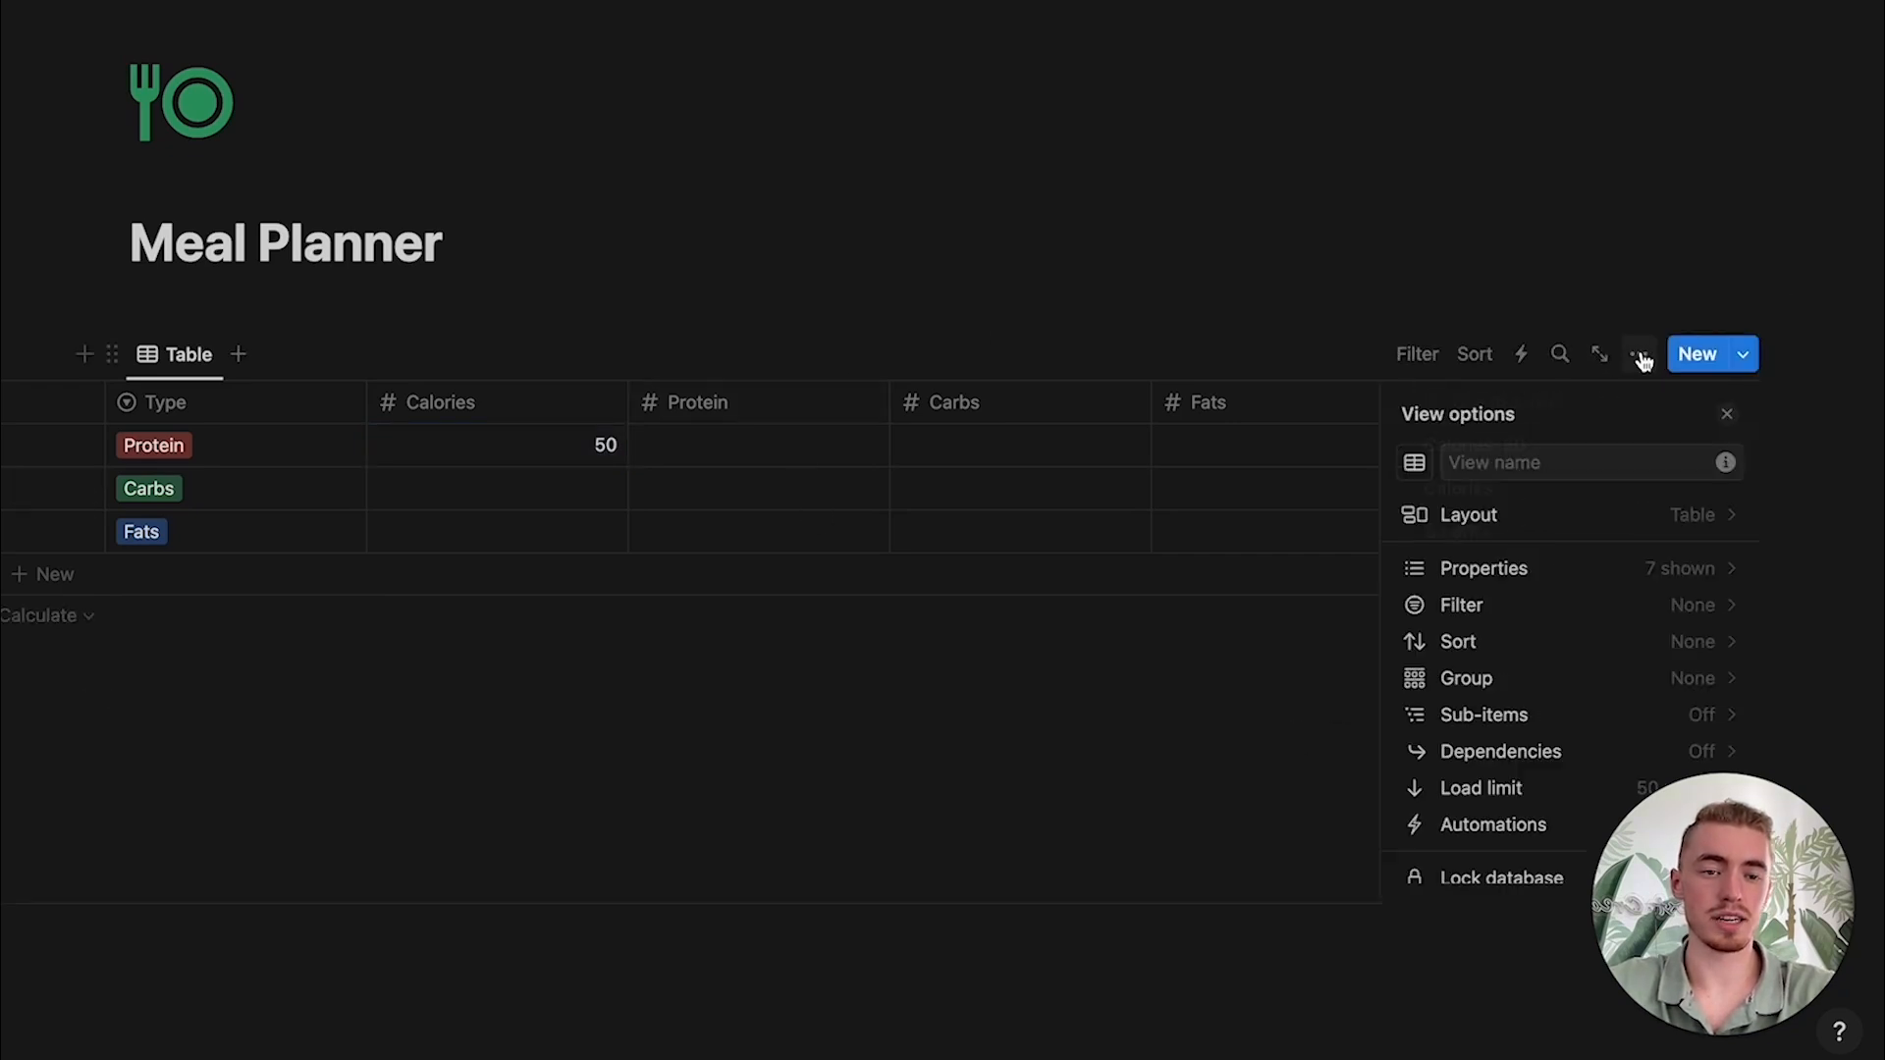
click(1491, 512)
click(1683, 589)
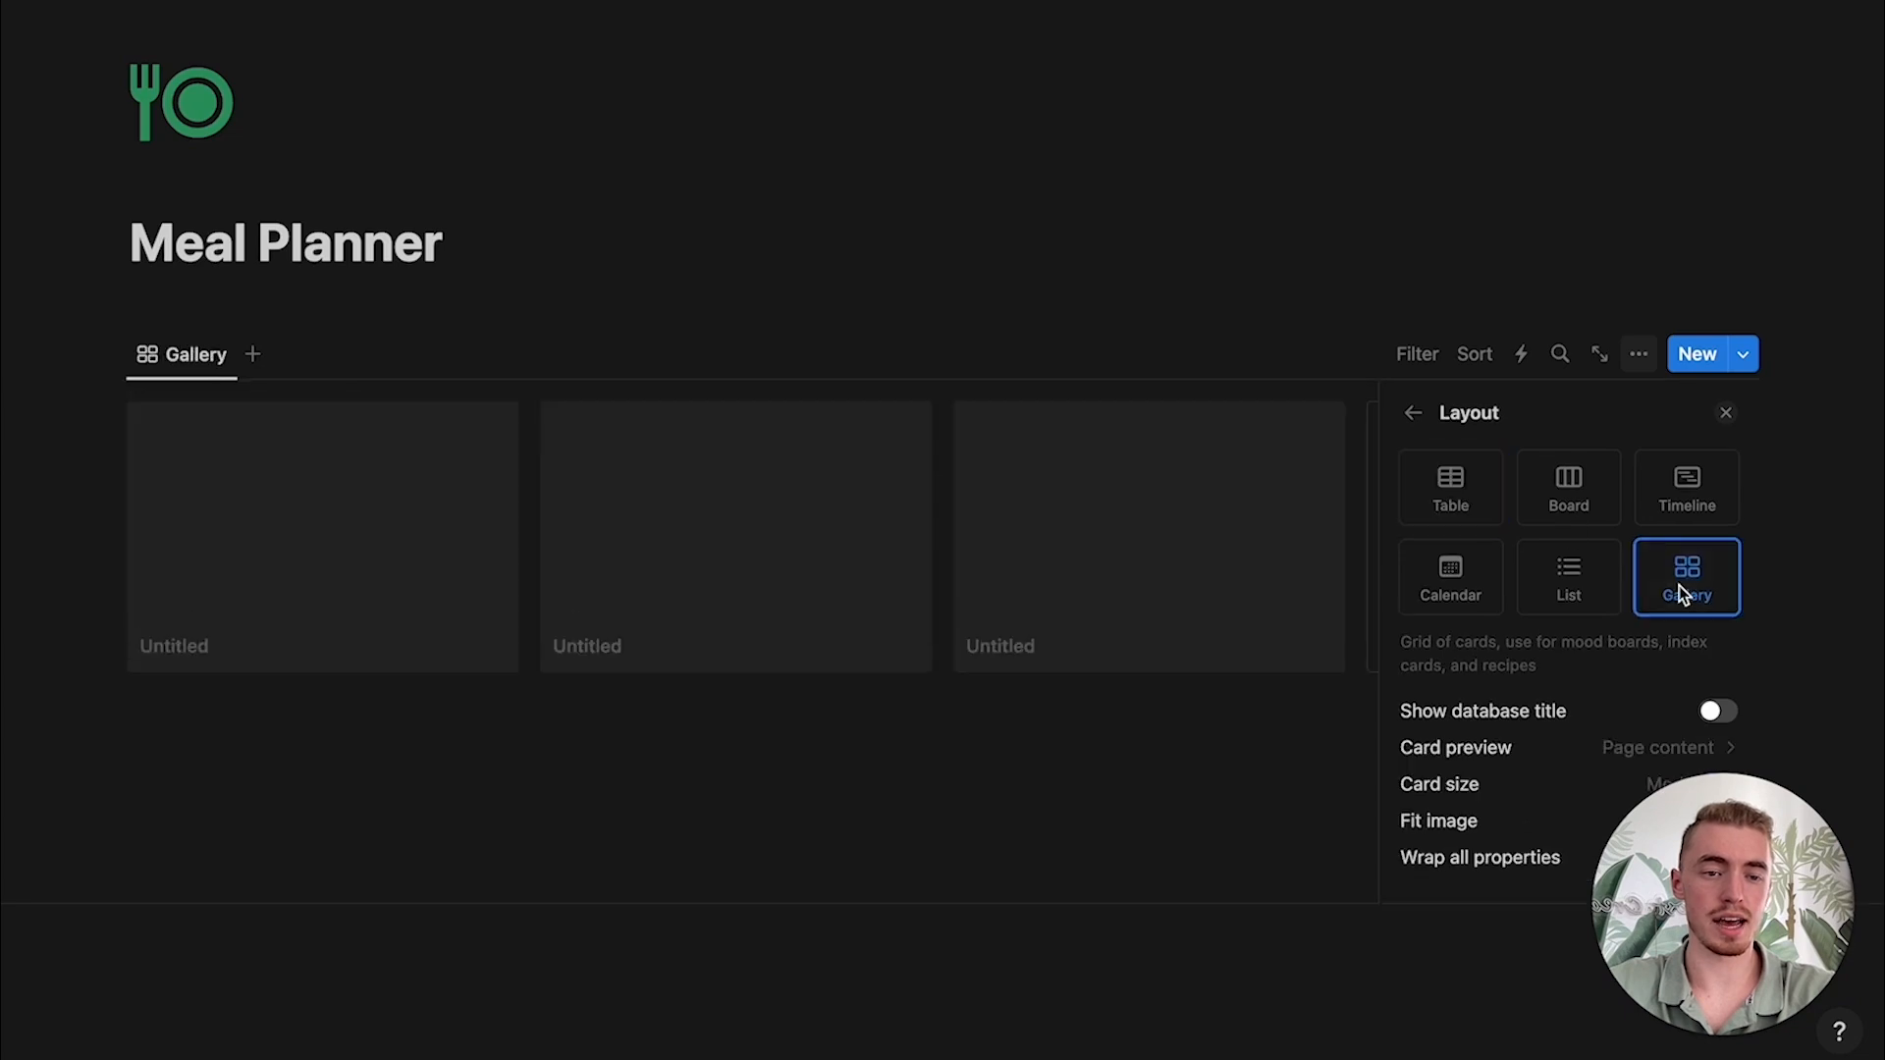
click(1600, 715)
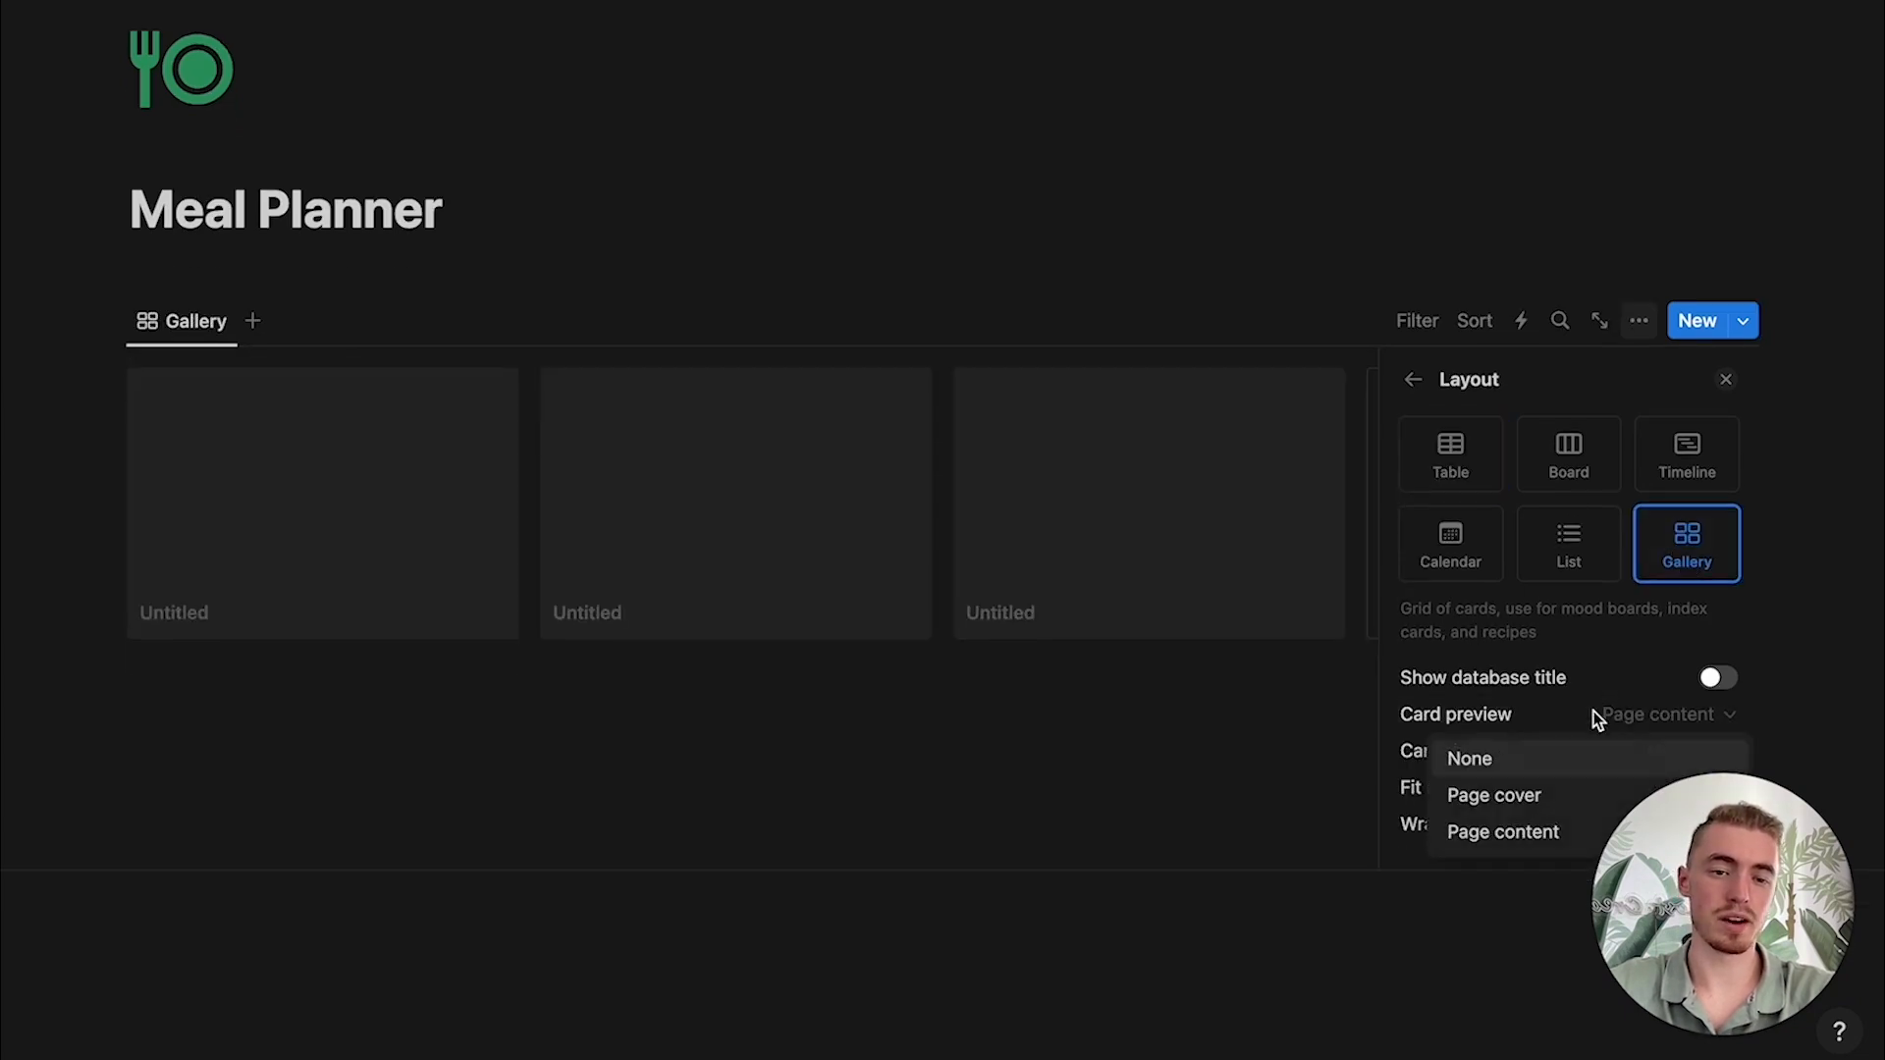
click(1505, 799)
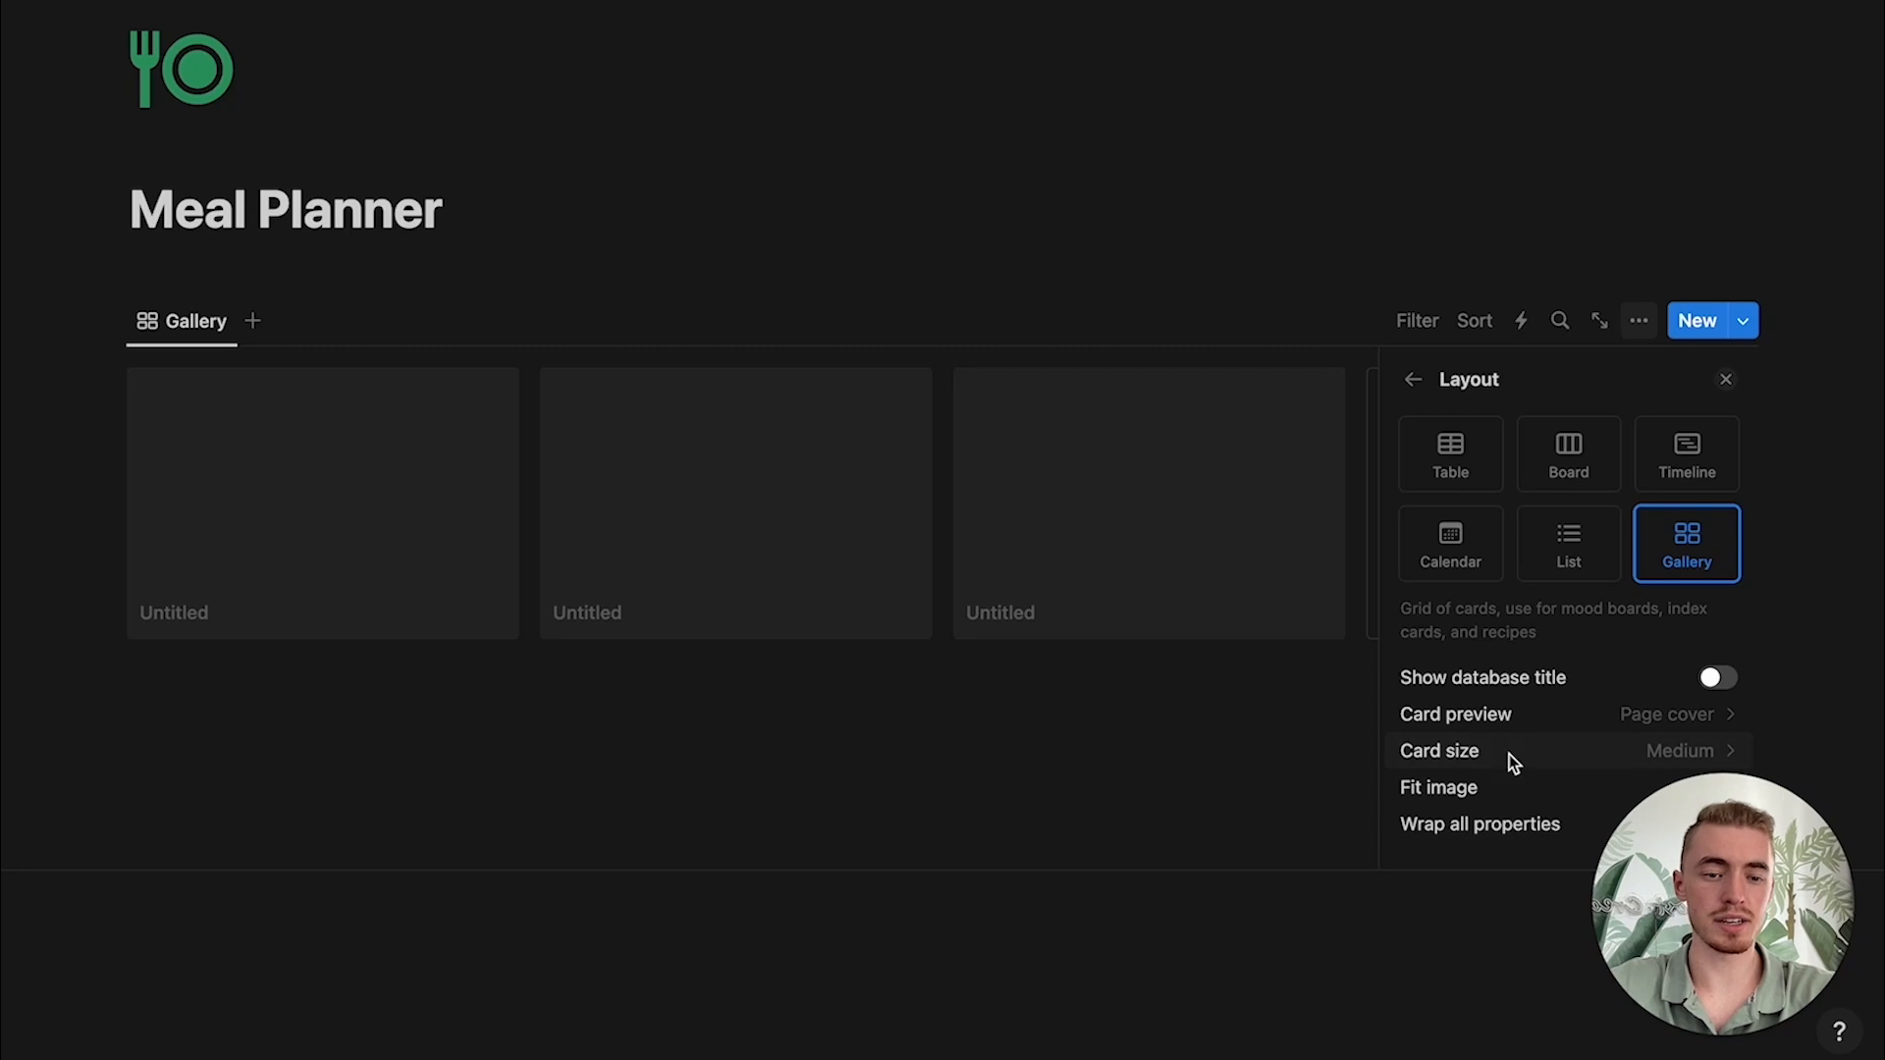
click(1512, 752)
click(1476, 791)
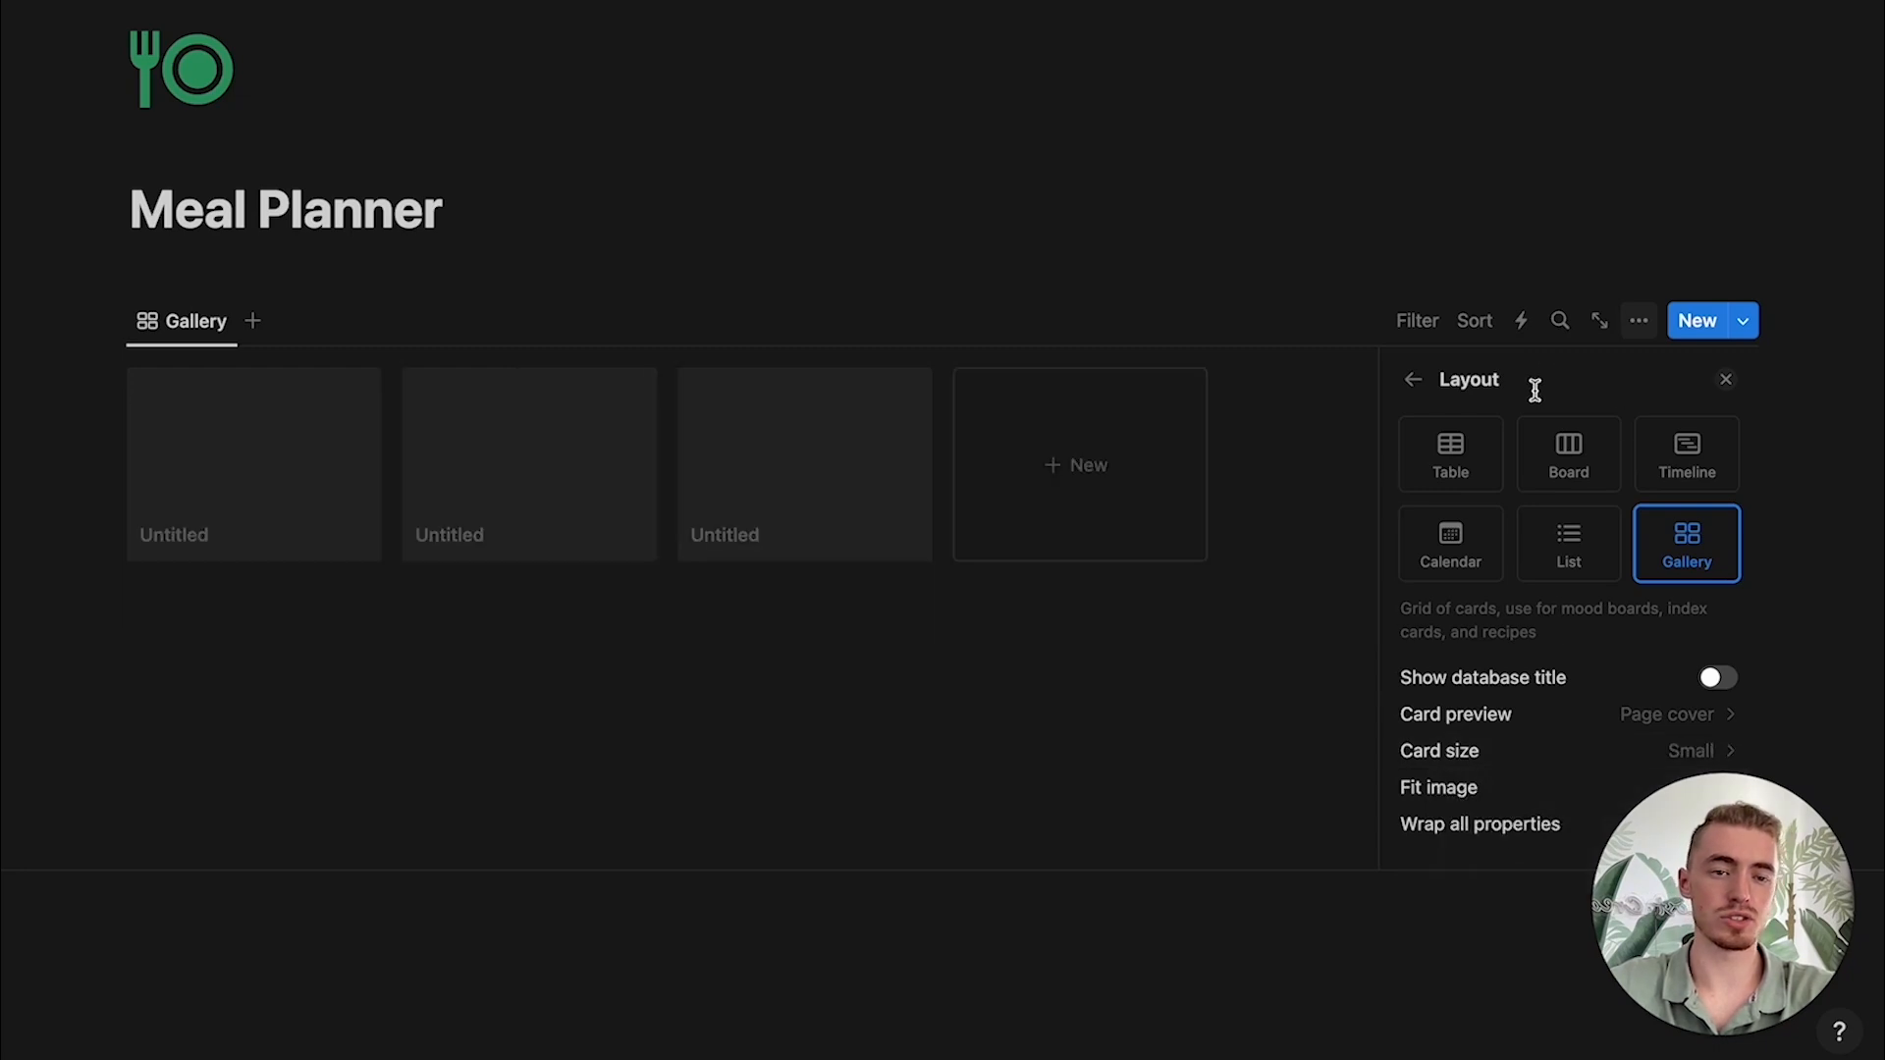
Step: Clear the Ingredients gallery view's name and give the view an avocado icon
click(1421, 380)
click(1504, 429)
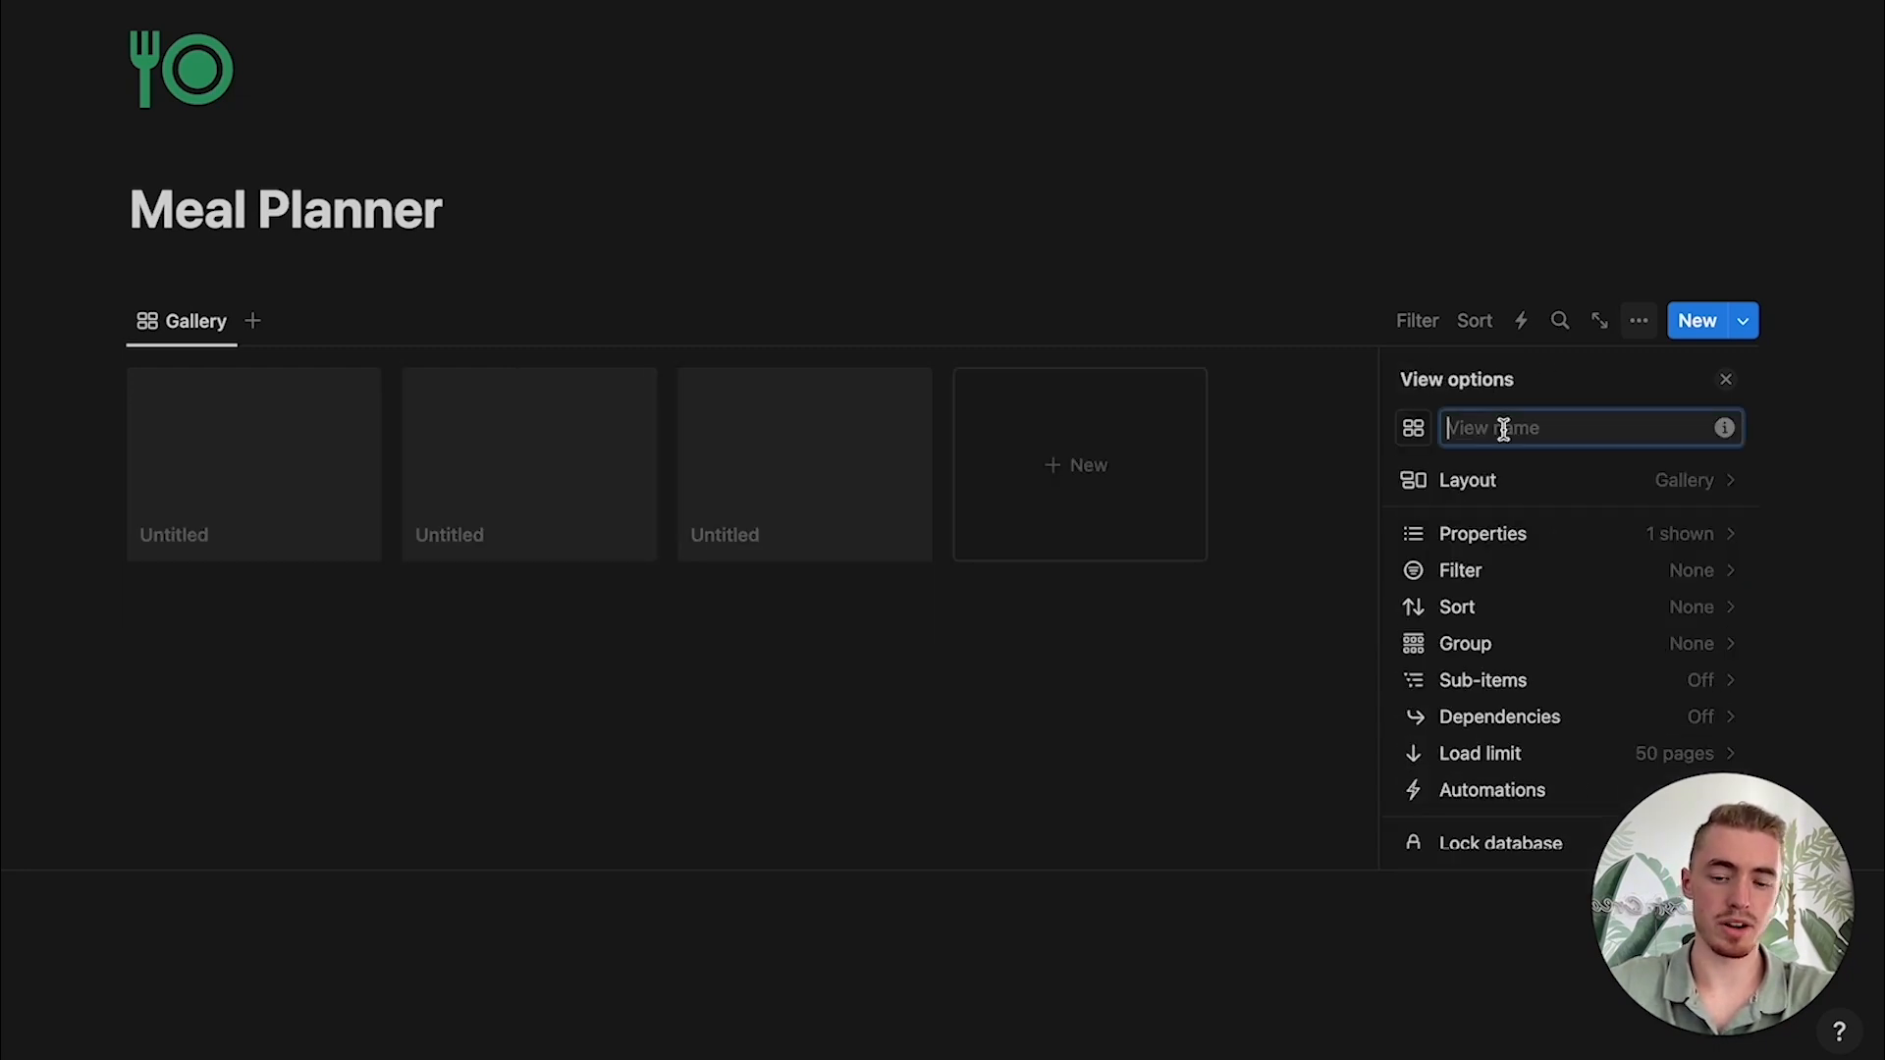
click(1413, 429)
text(avo)
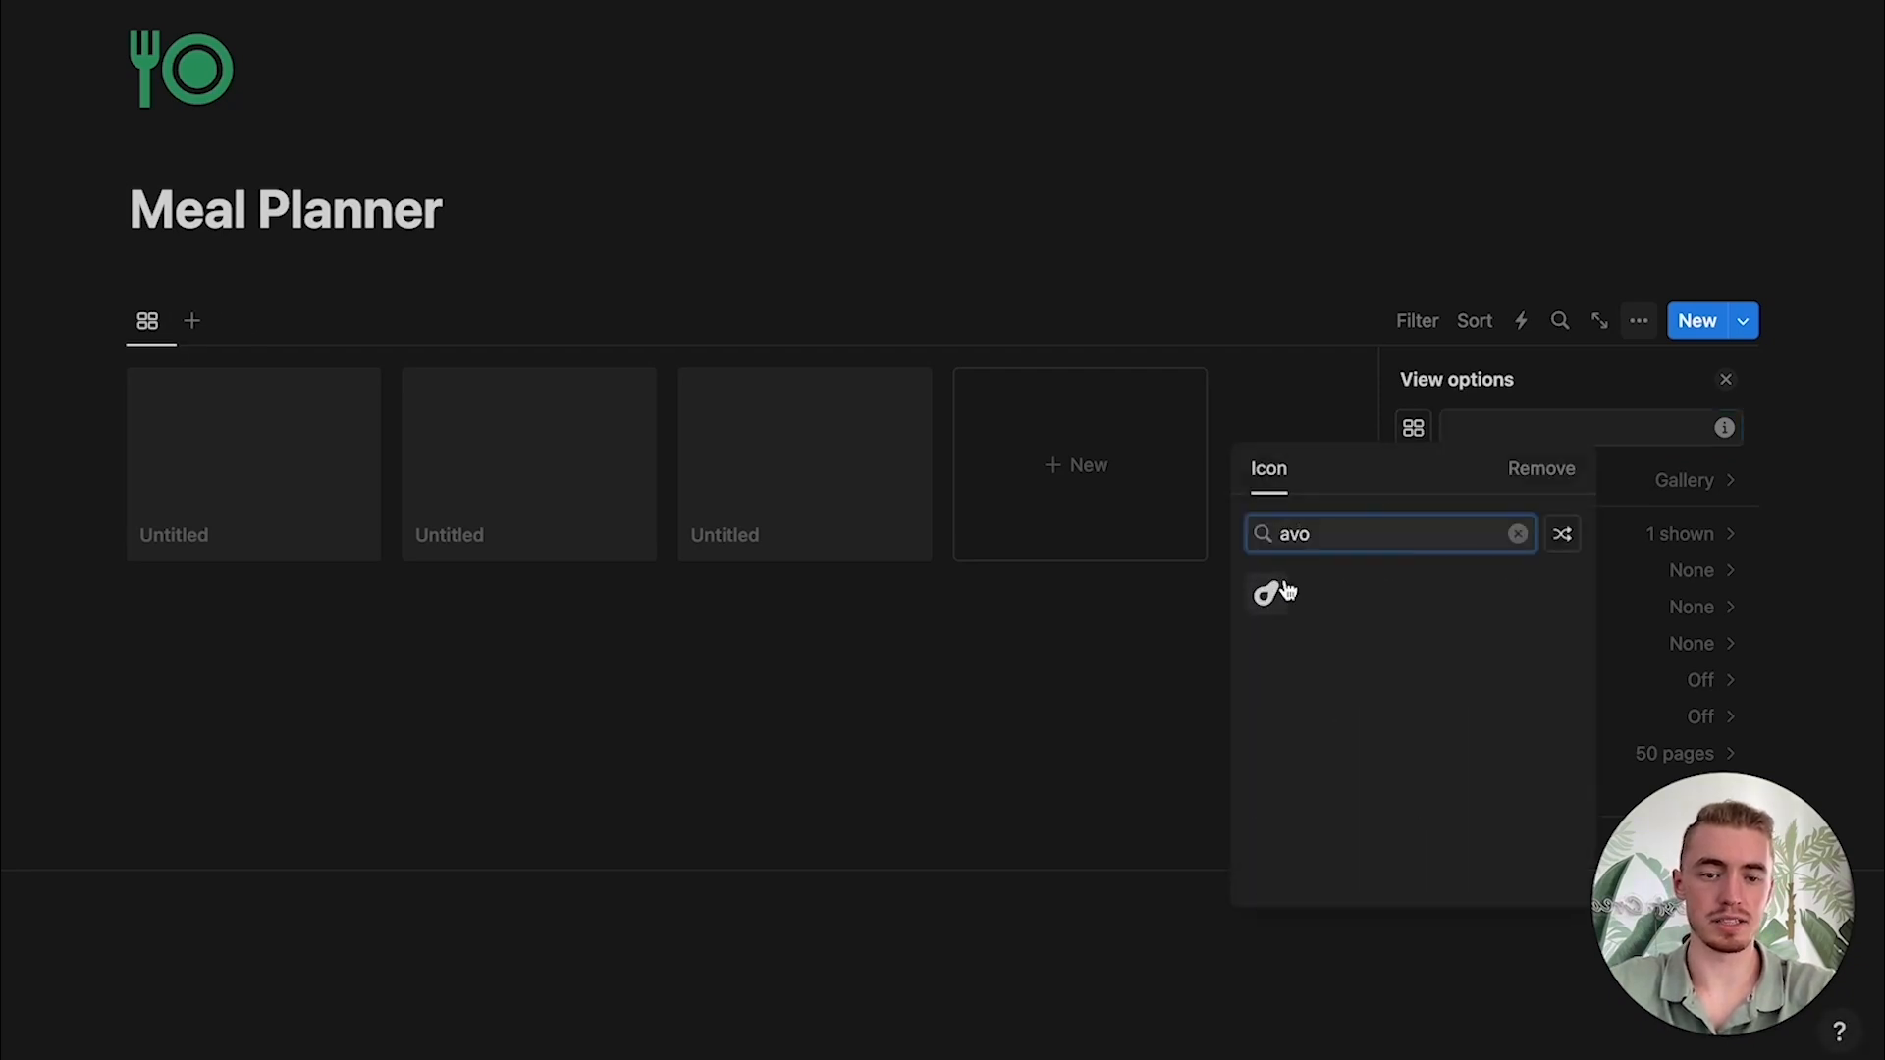
click(1289, 590)
Step: Show the Calories Text property on the Ingredients gallery cards
click(1482, 532)
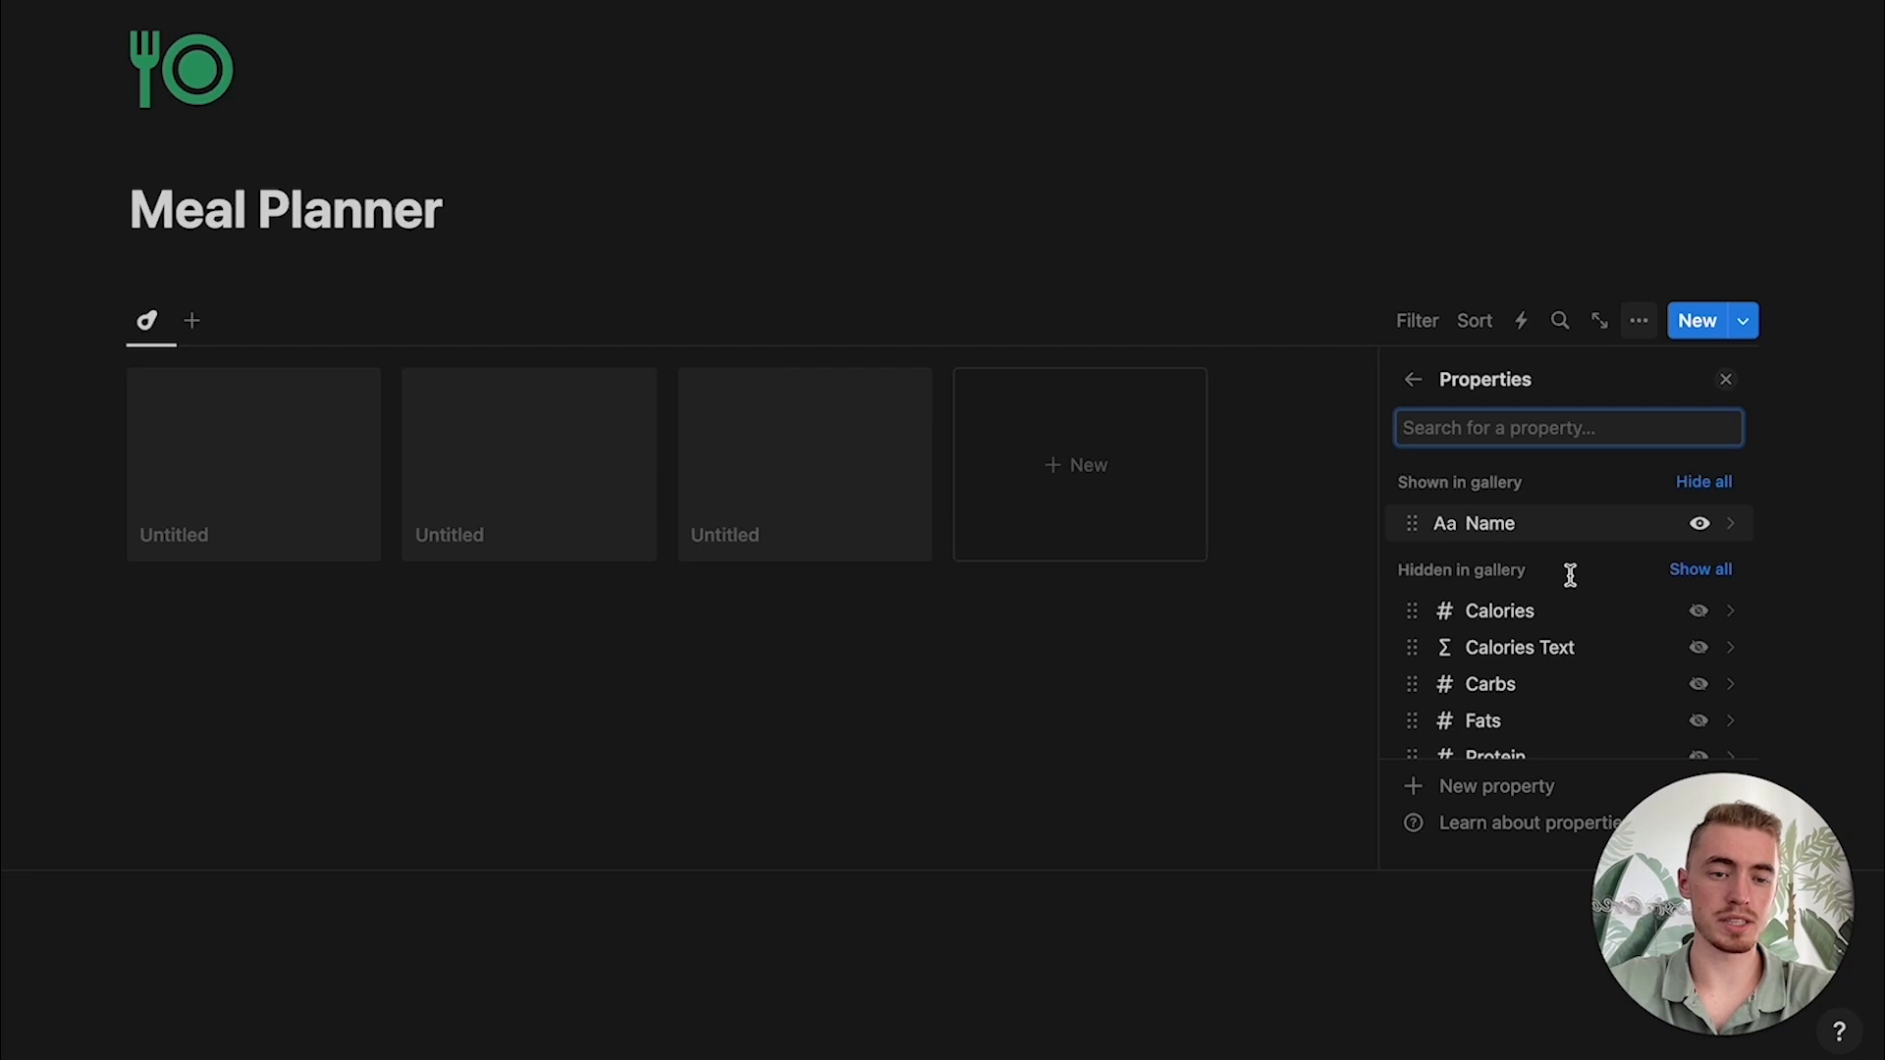
click(1702, 656)
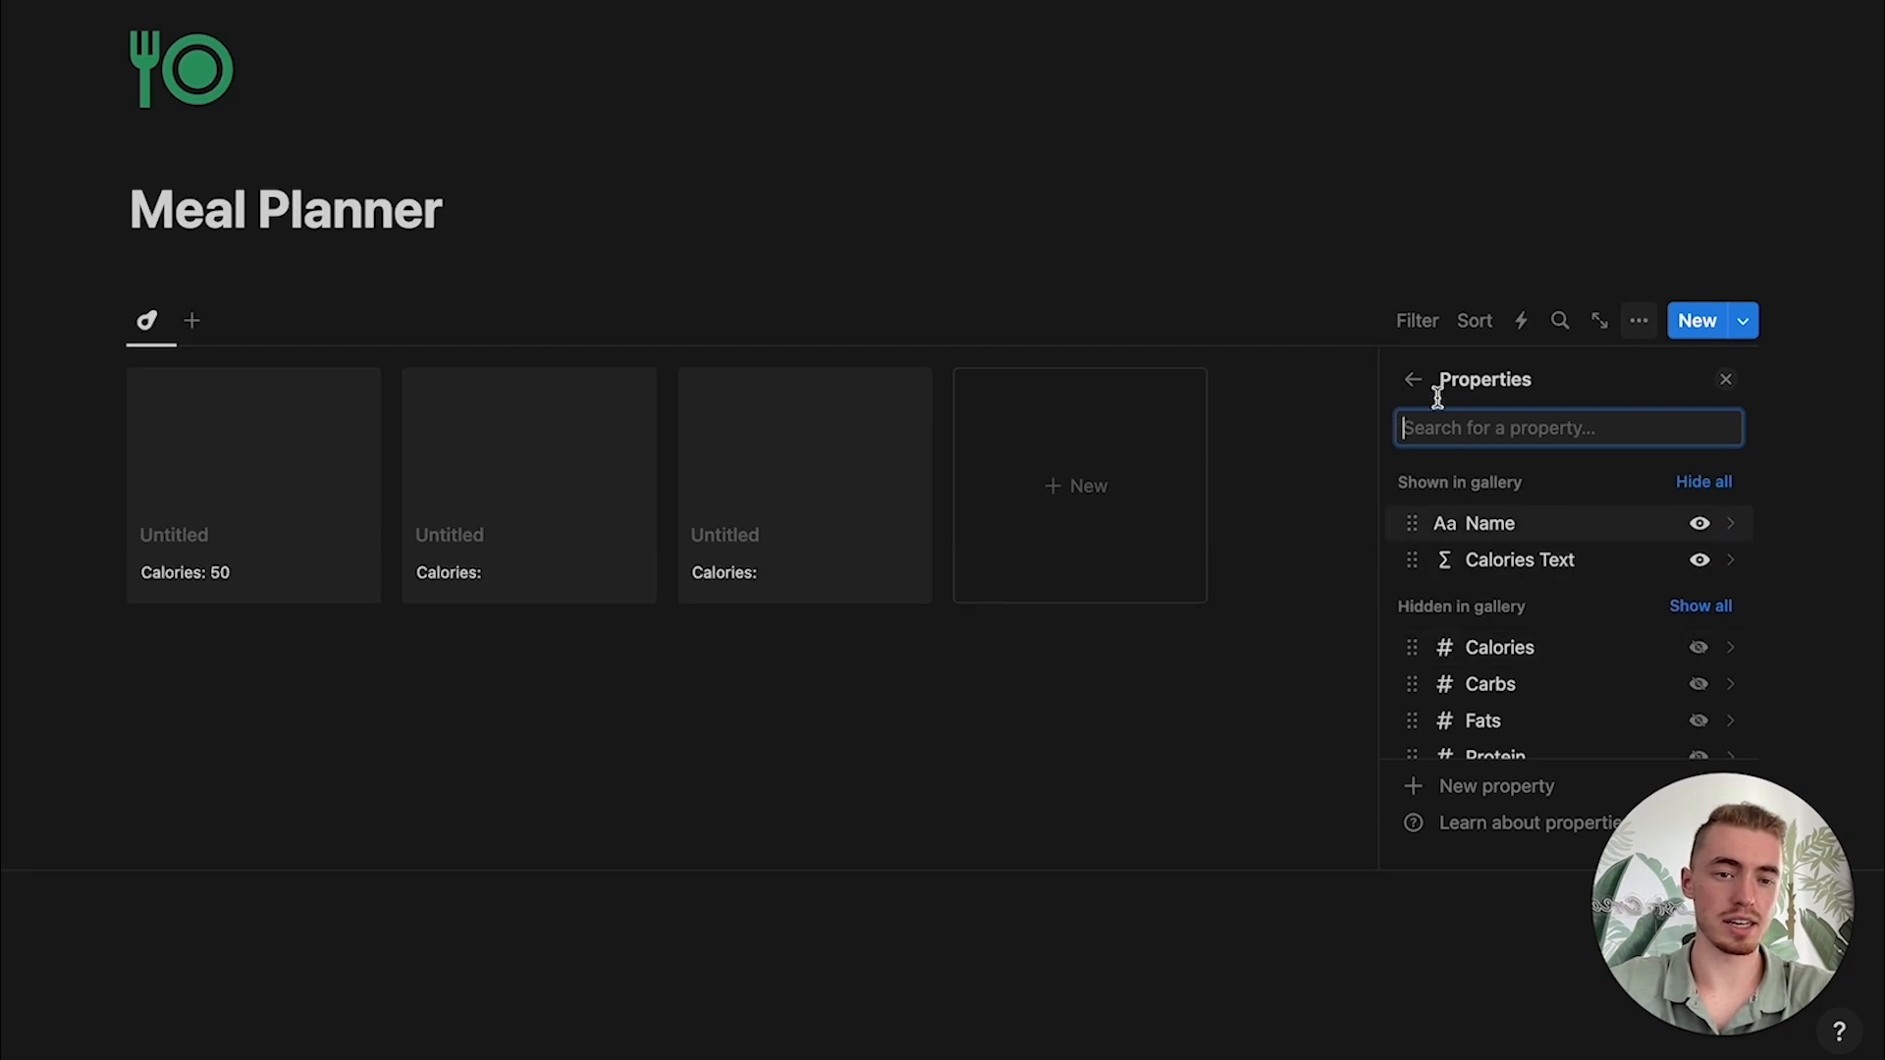
click(1413, 379)
Step: Group the Ingredients gallery by Type and place the Protein group before Carbs and Fats
click(1519, 648)
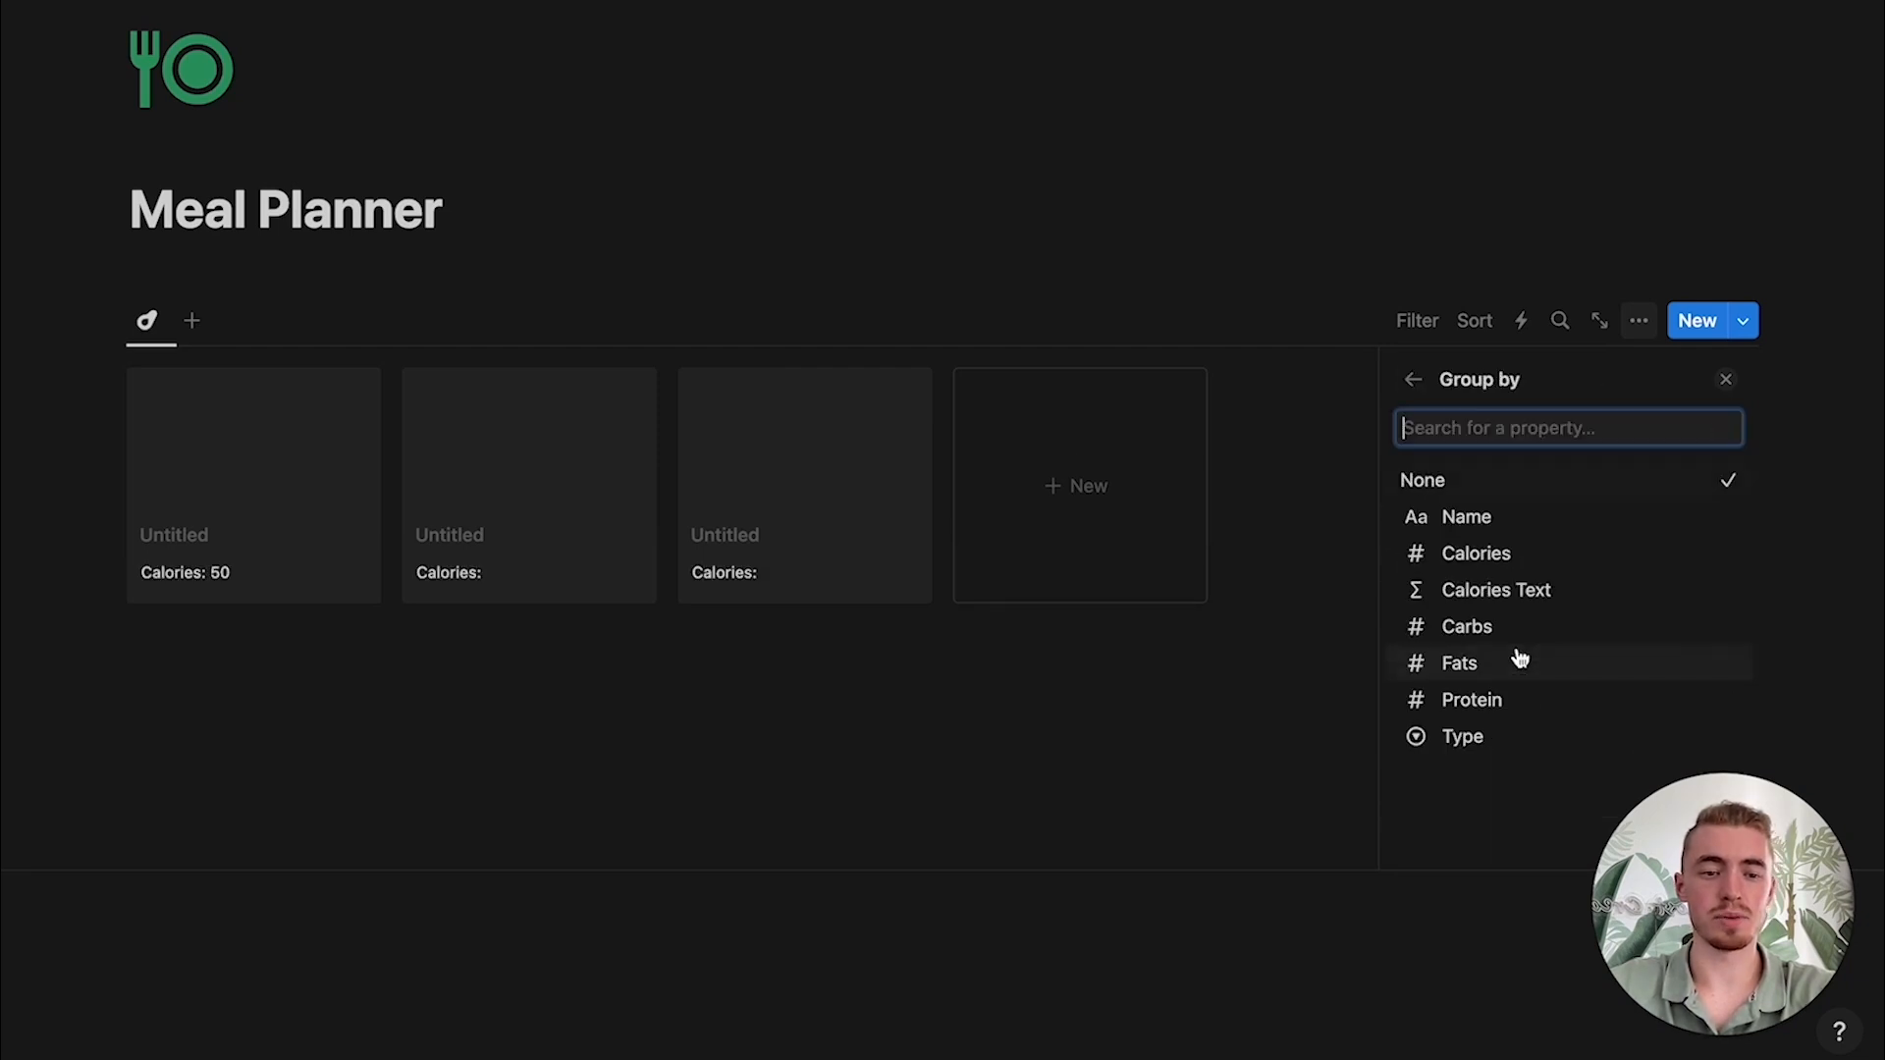
click(1449, 738)
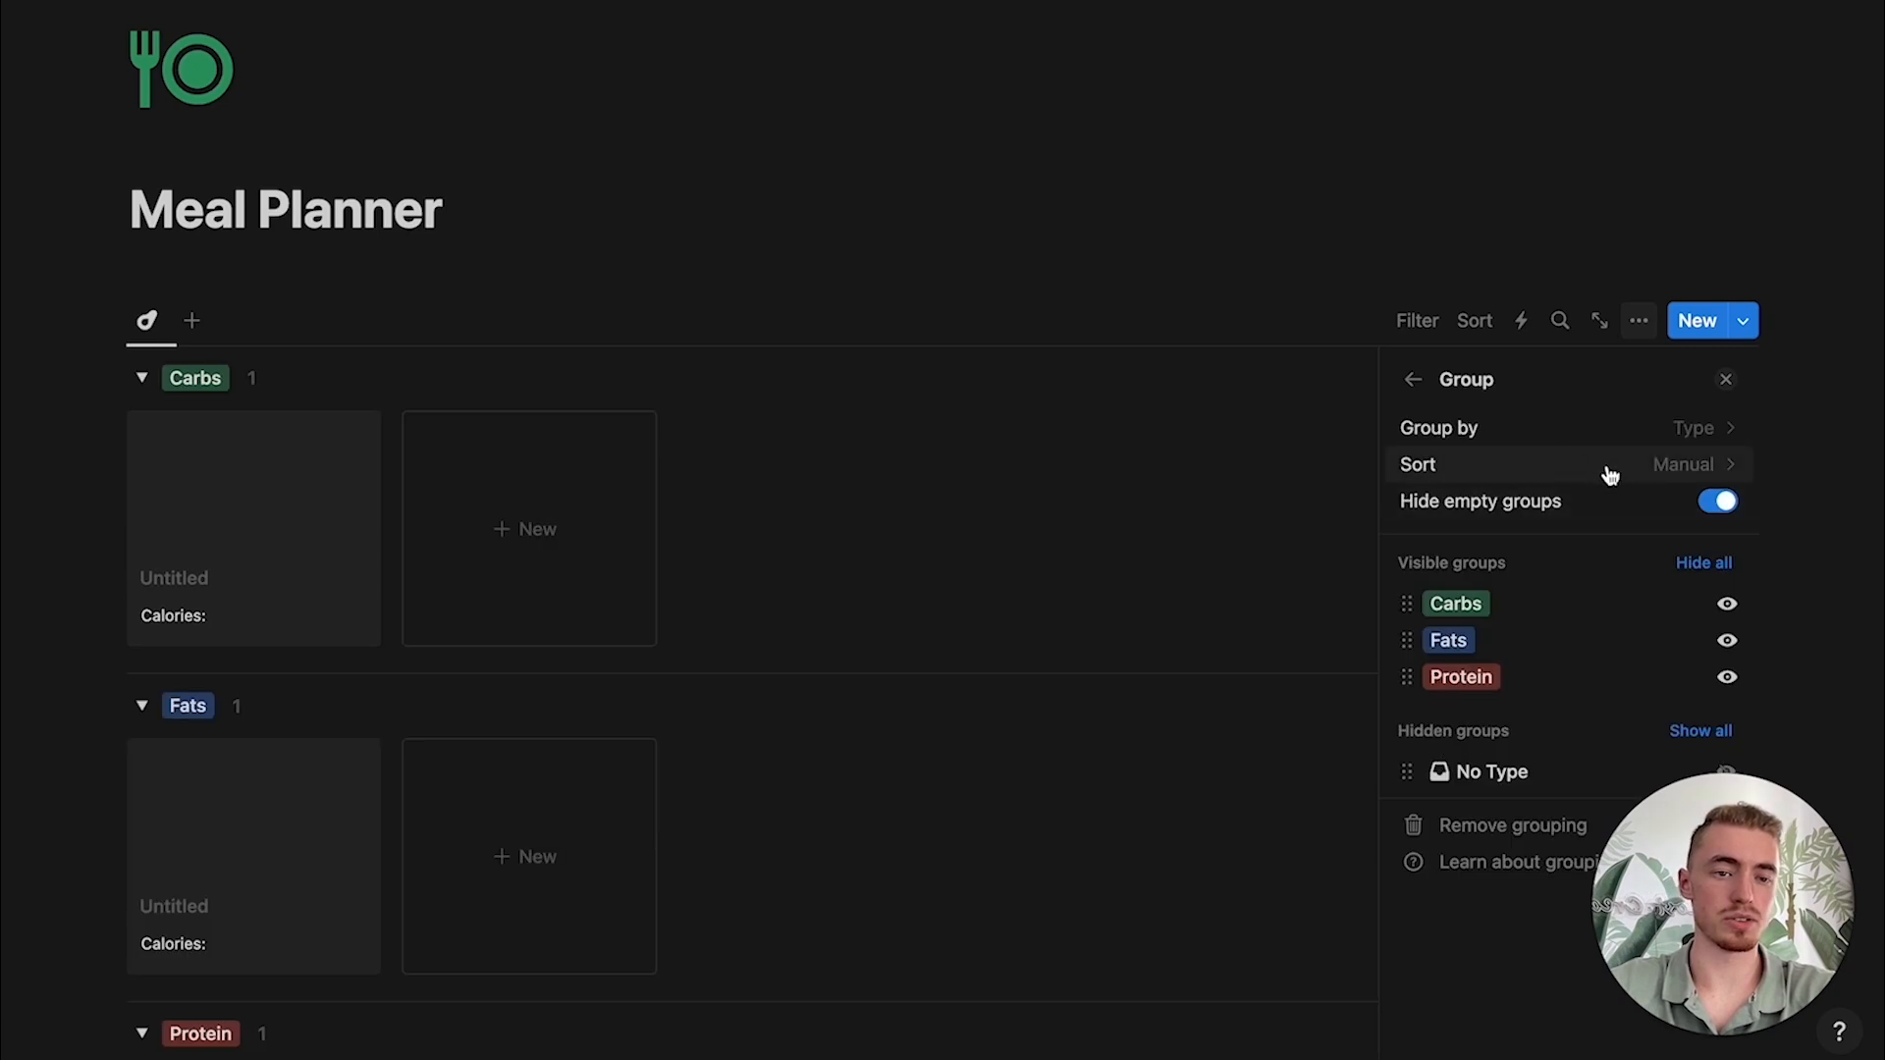
drag(1406, 677, 1394, 602)
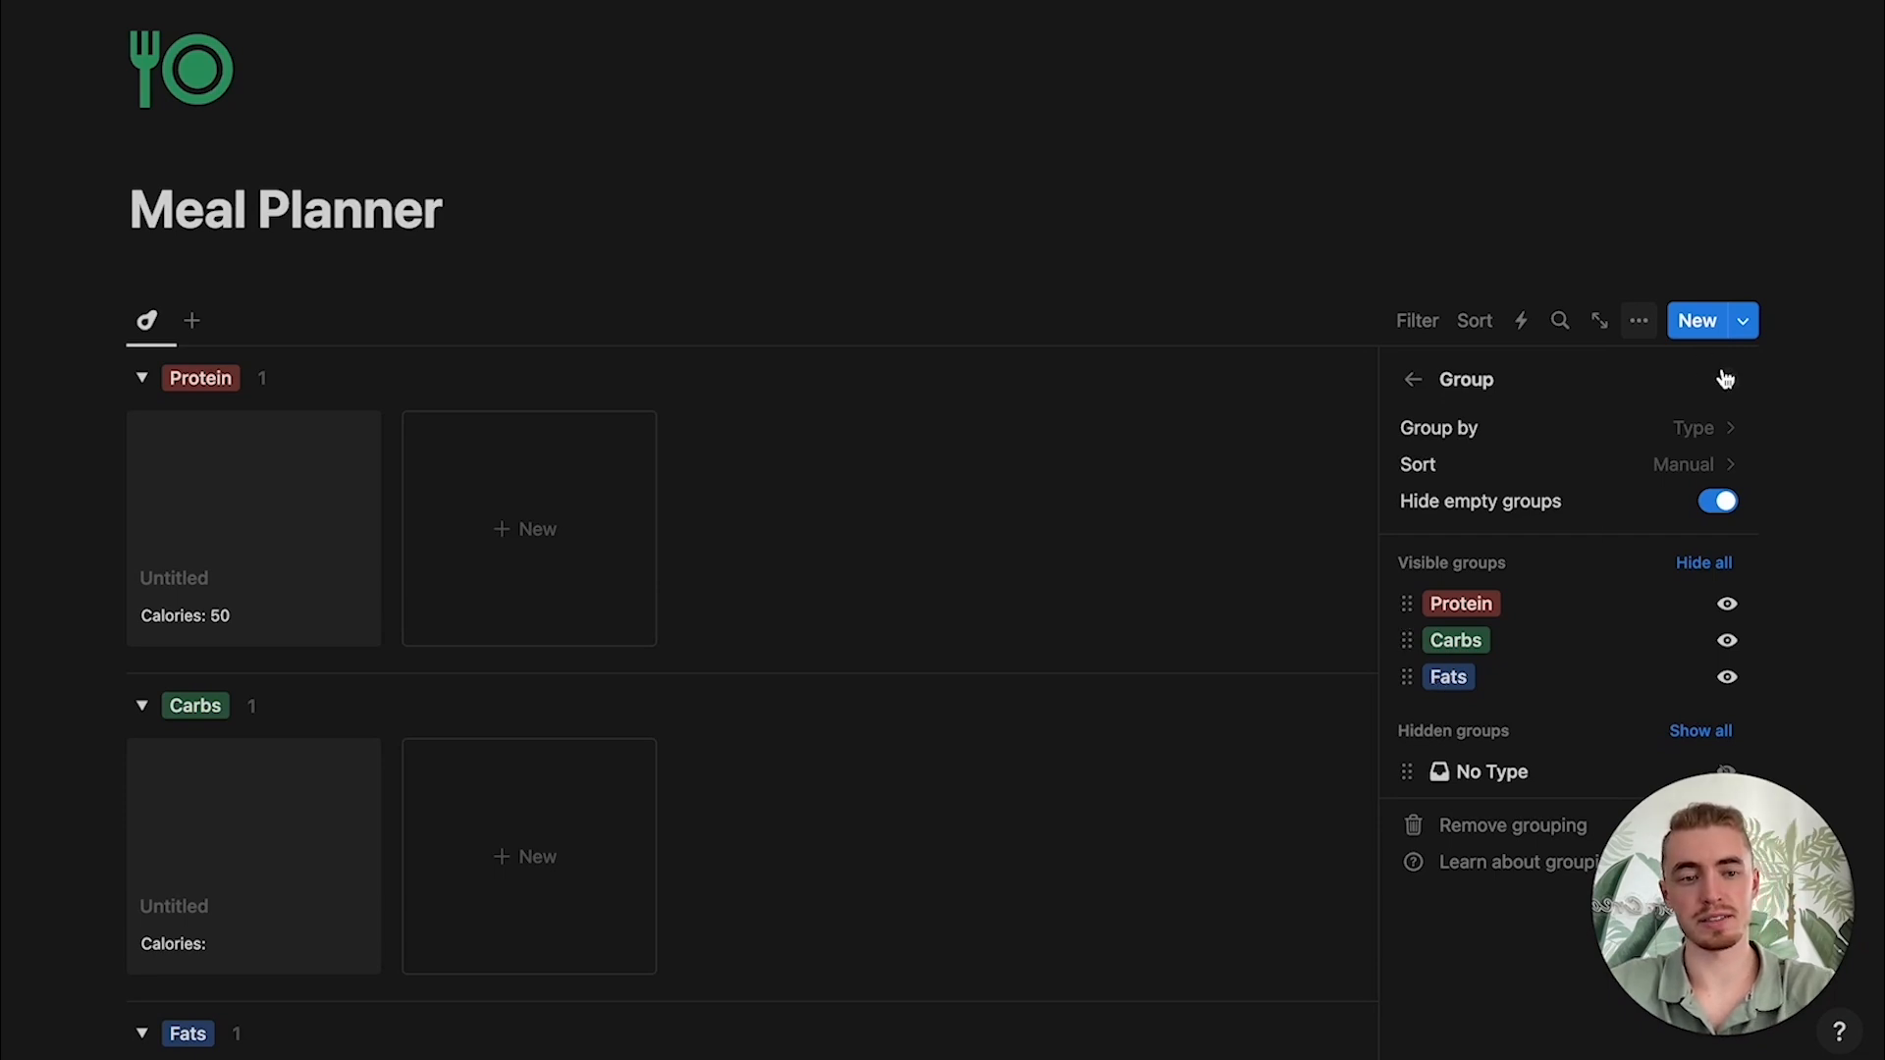
Step: Insert a callout reading Ingredients with a green avocado icon between the page title and the gallery
click(475, 219)
key(Return)
text(/ca)
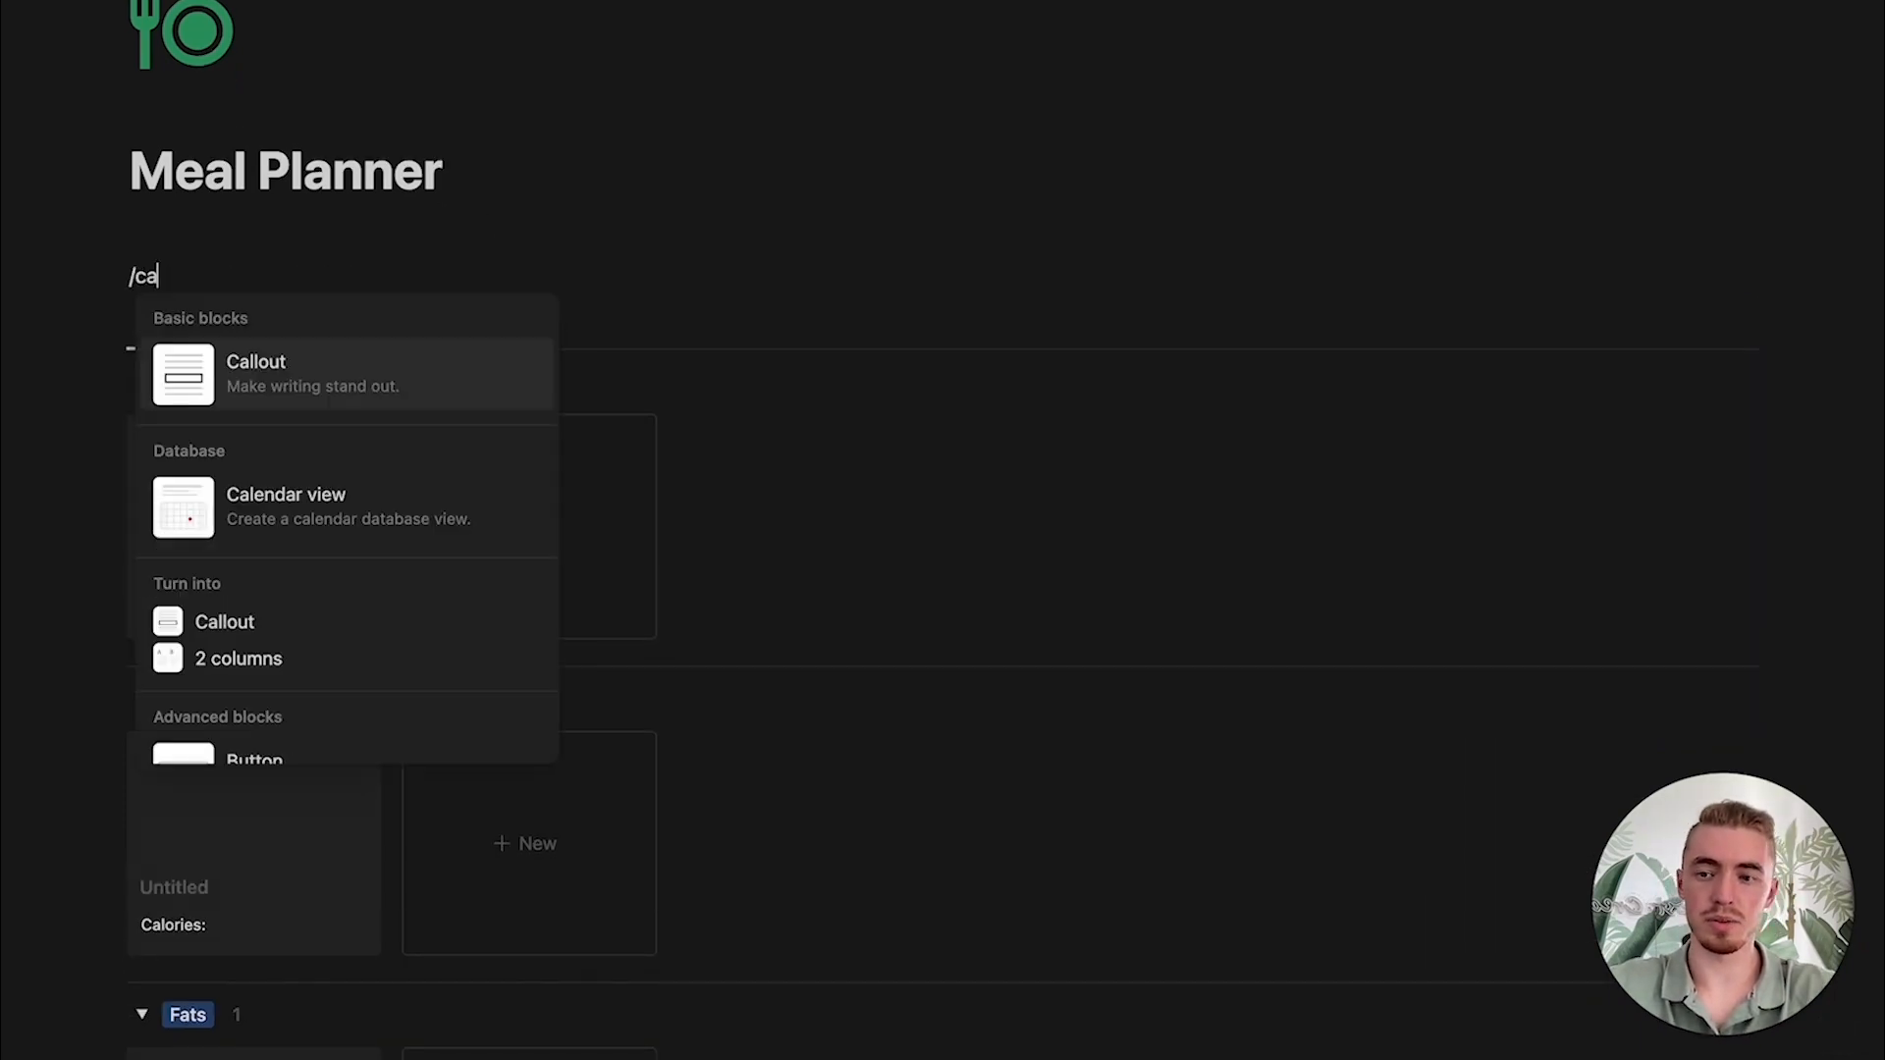
key(Return)
text(Ingredients)
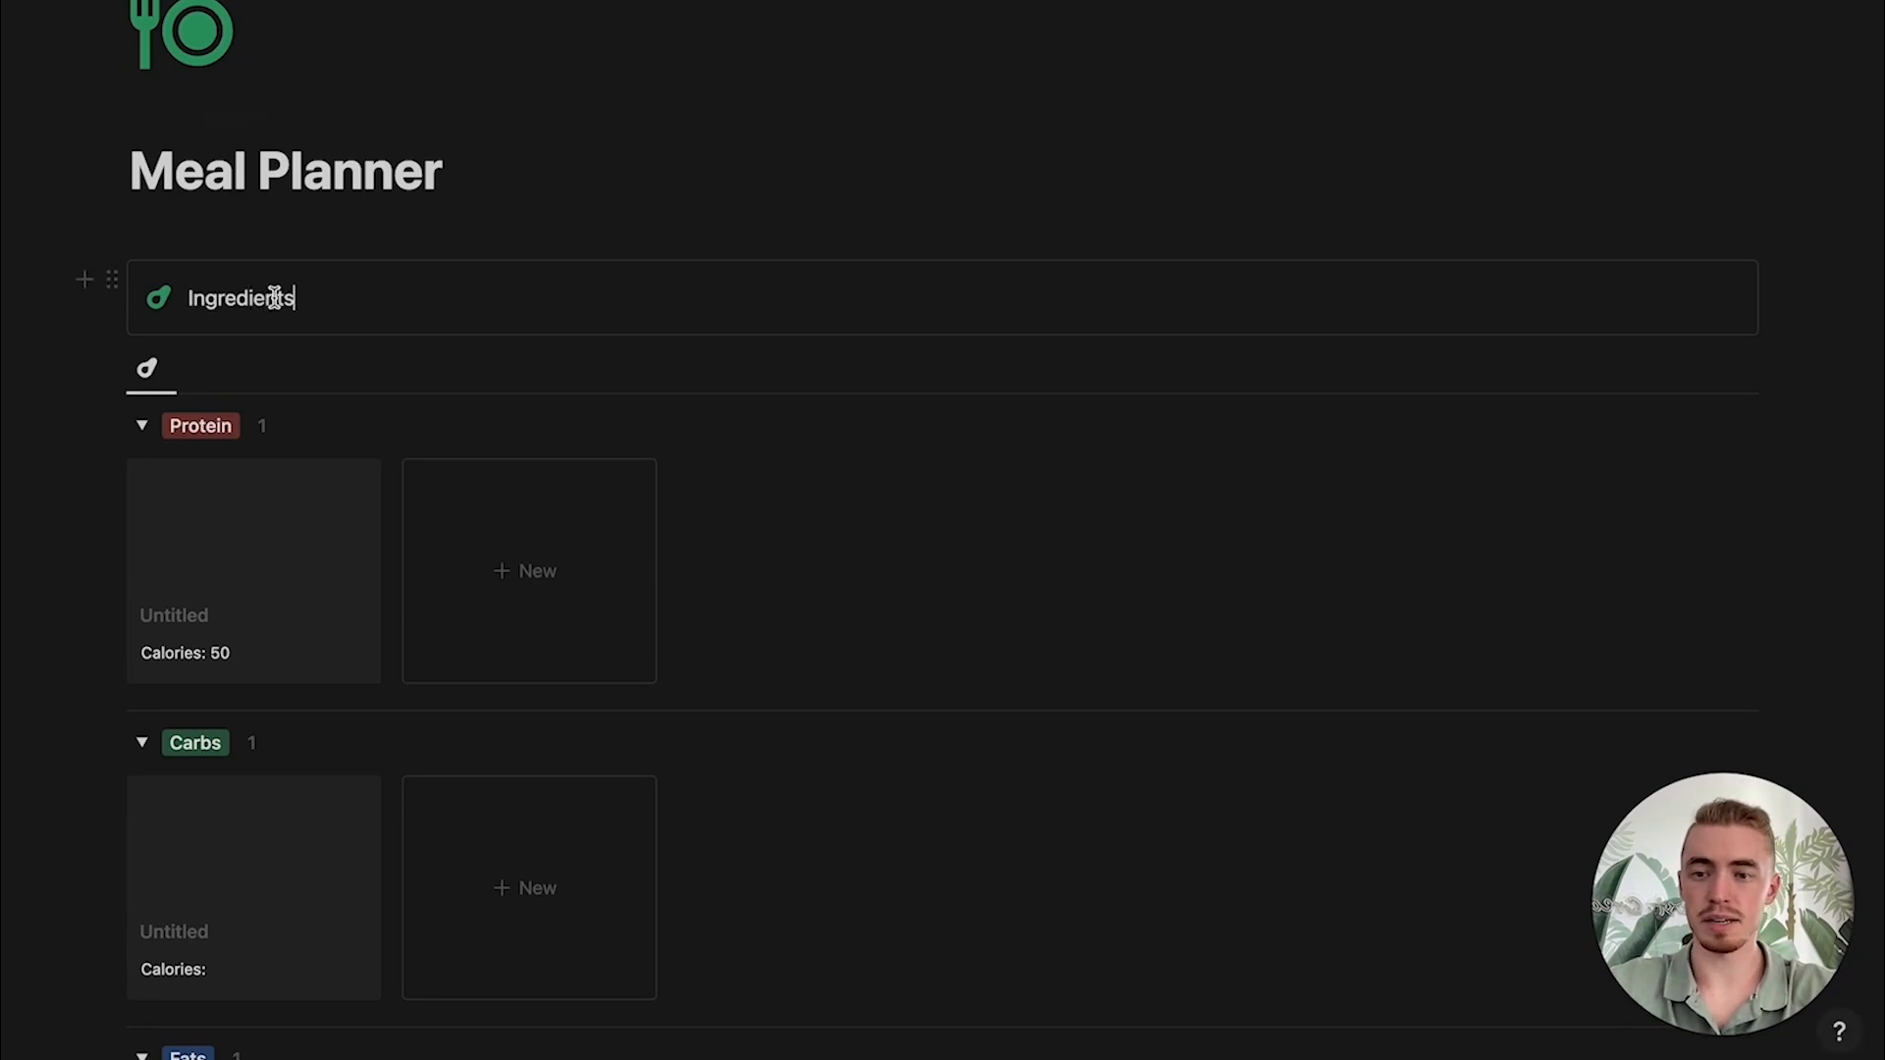
Step: Format the Ingredients callout text as bold, underlined and green
double_click(275, 298)
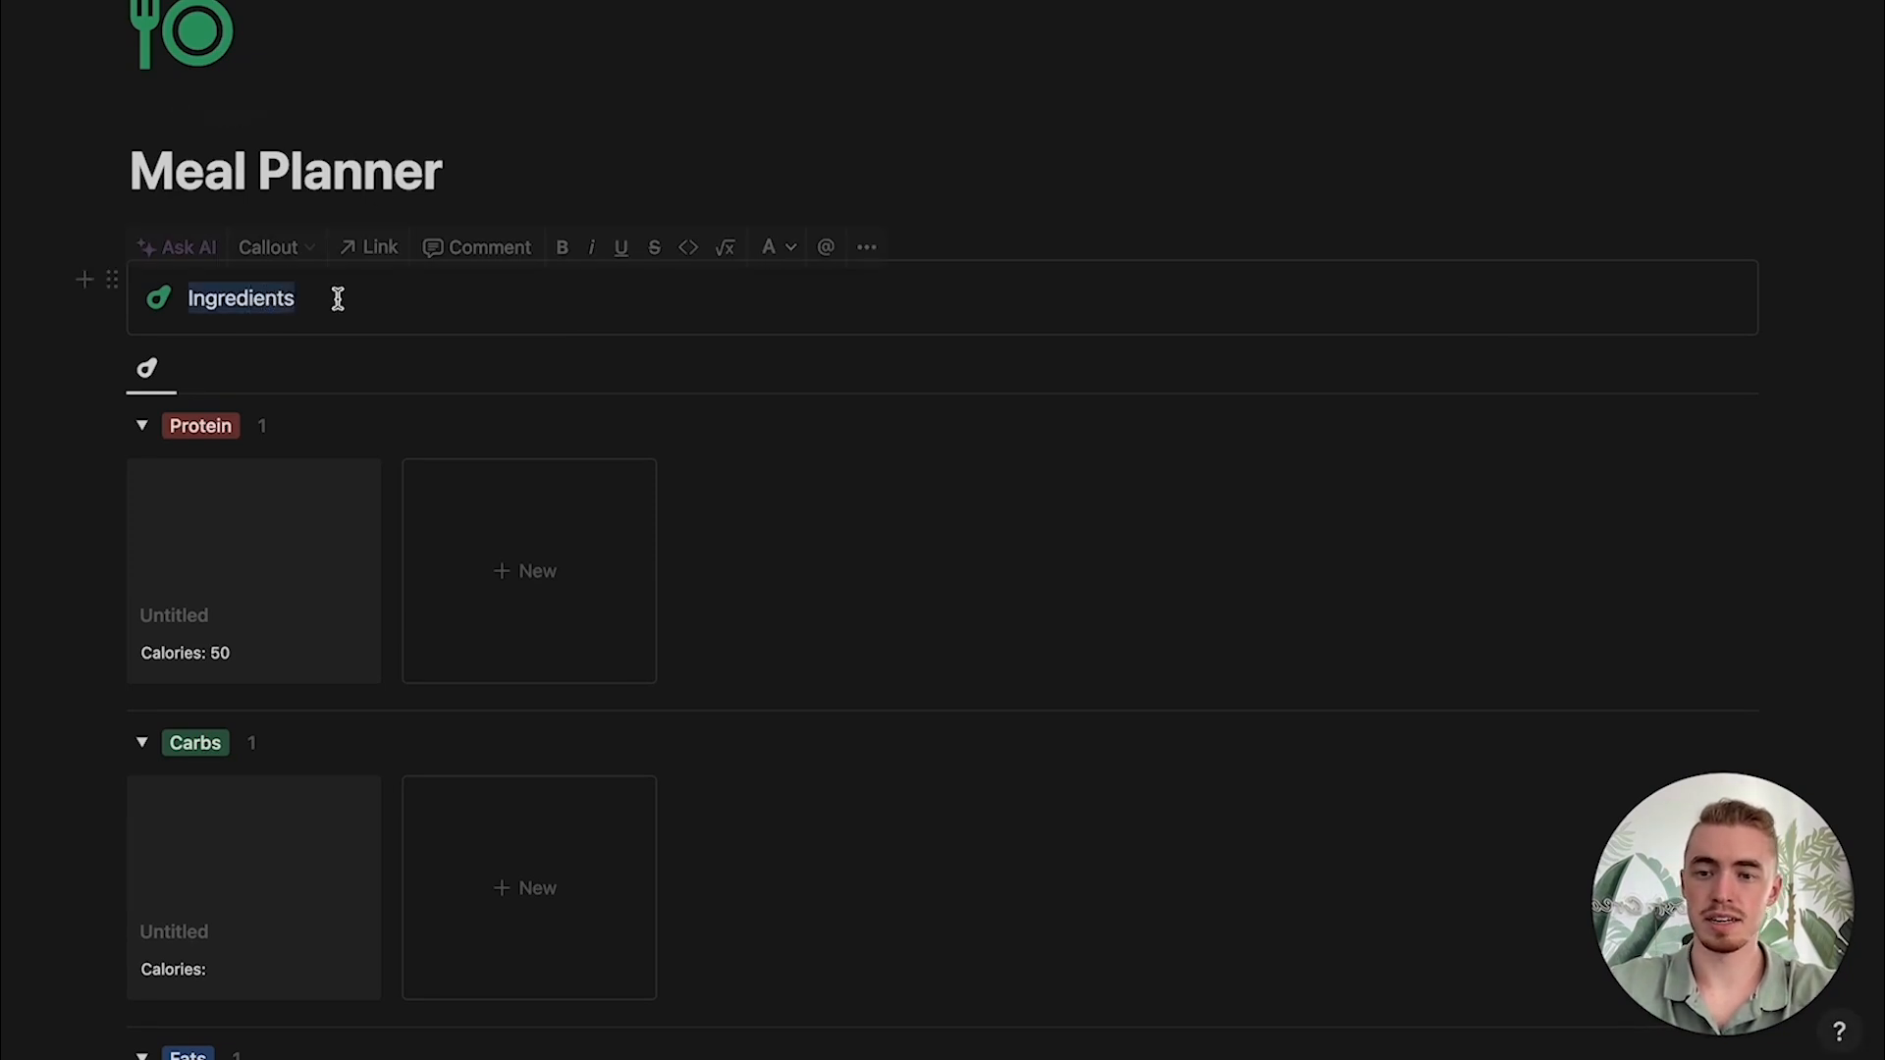
click(562, 247)
click(621, 247)
click(778, 248)
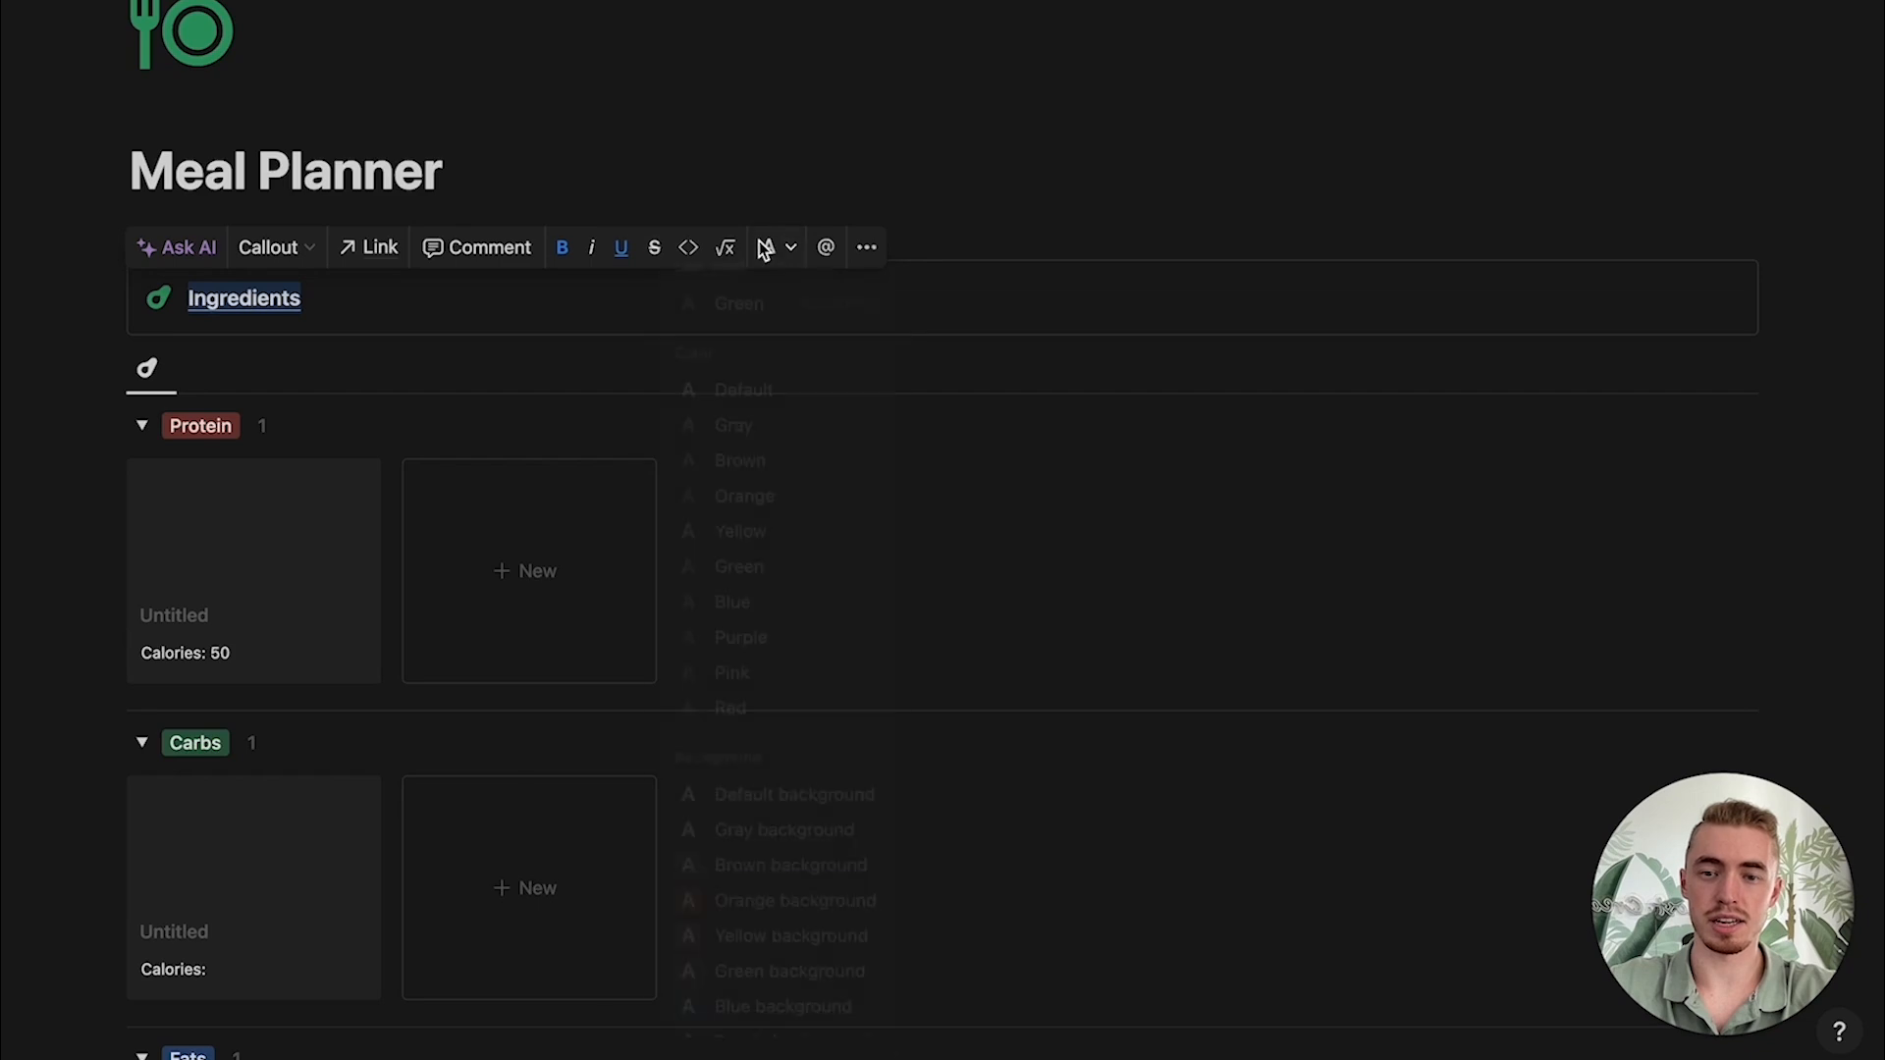
click(825, 307)
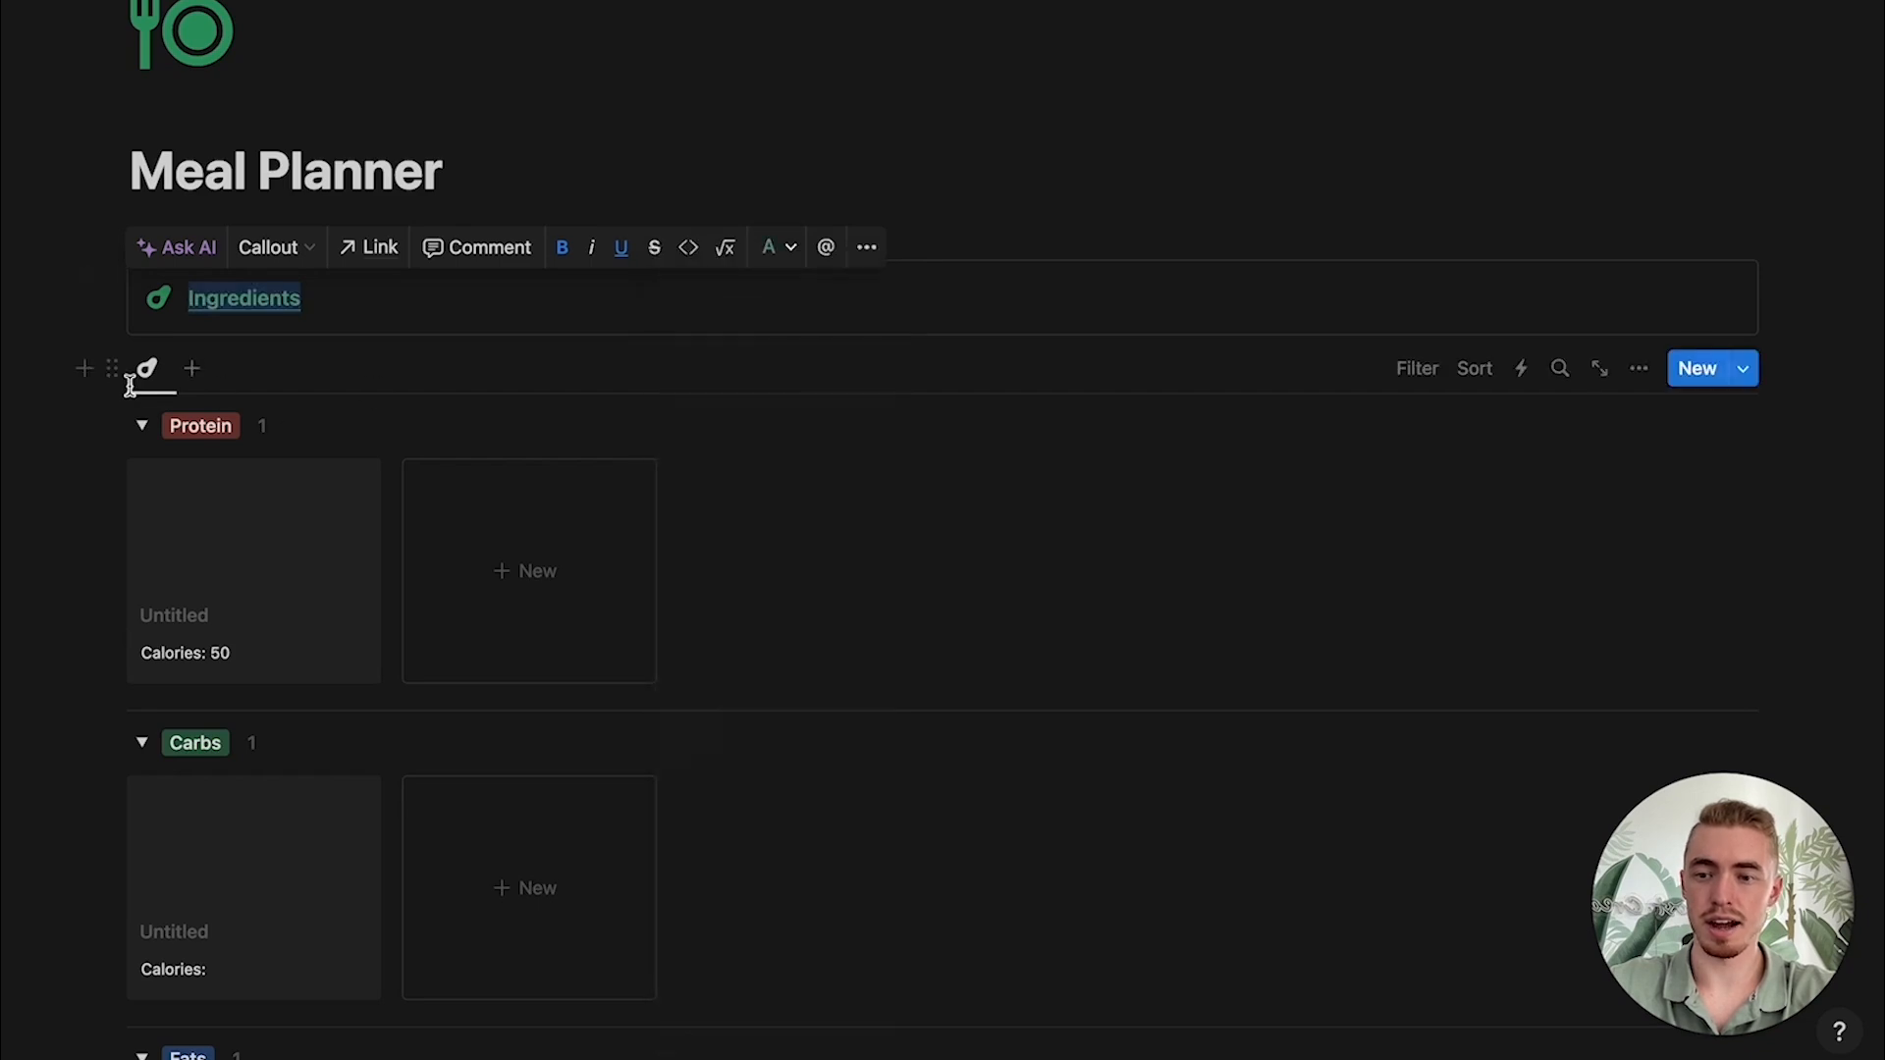
Step: Move the ingredients gallery into the Ingredients callout and collapse its Protein, Carbs and Fats groups
drag(114, 371, 237, 311)
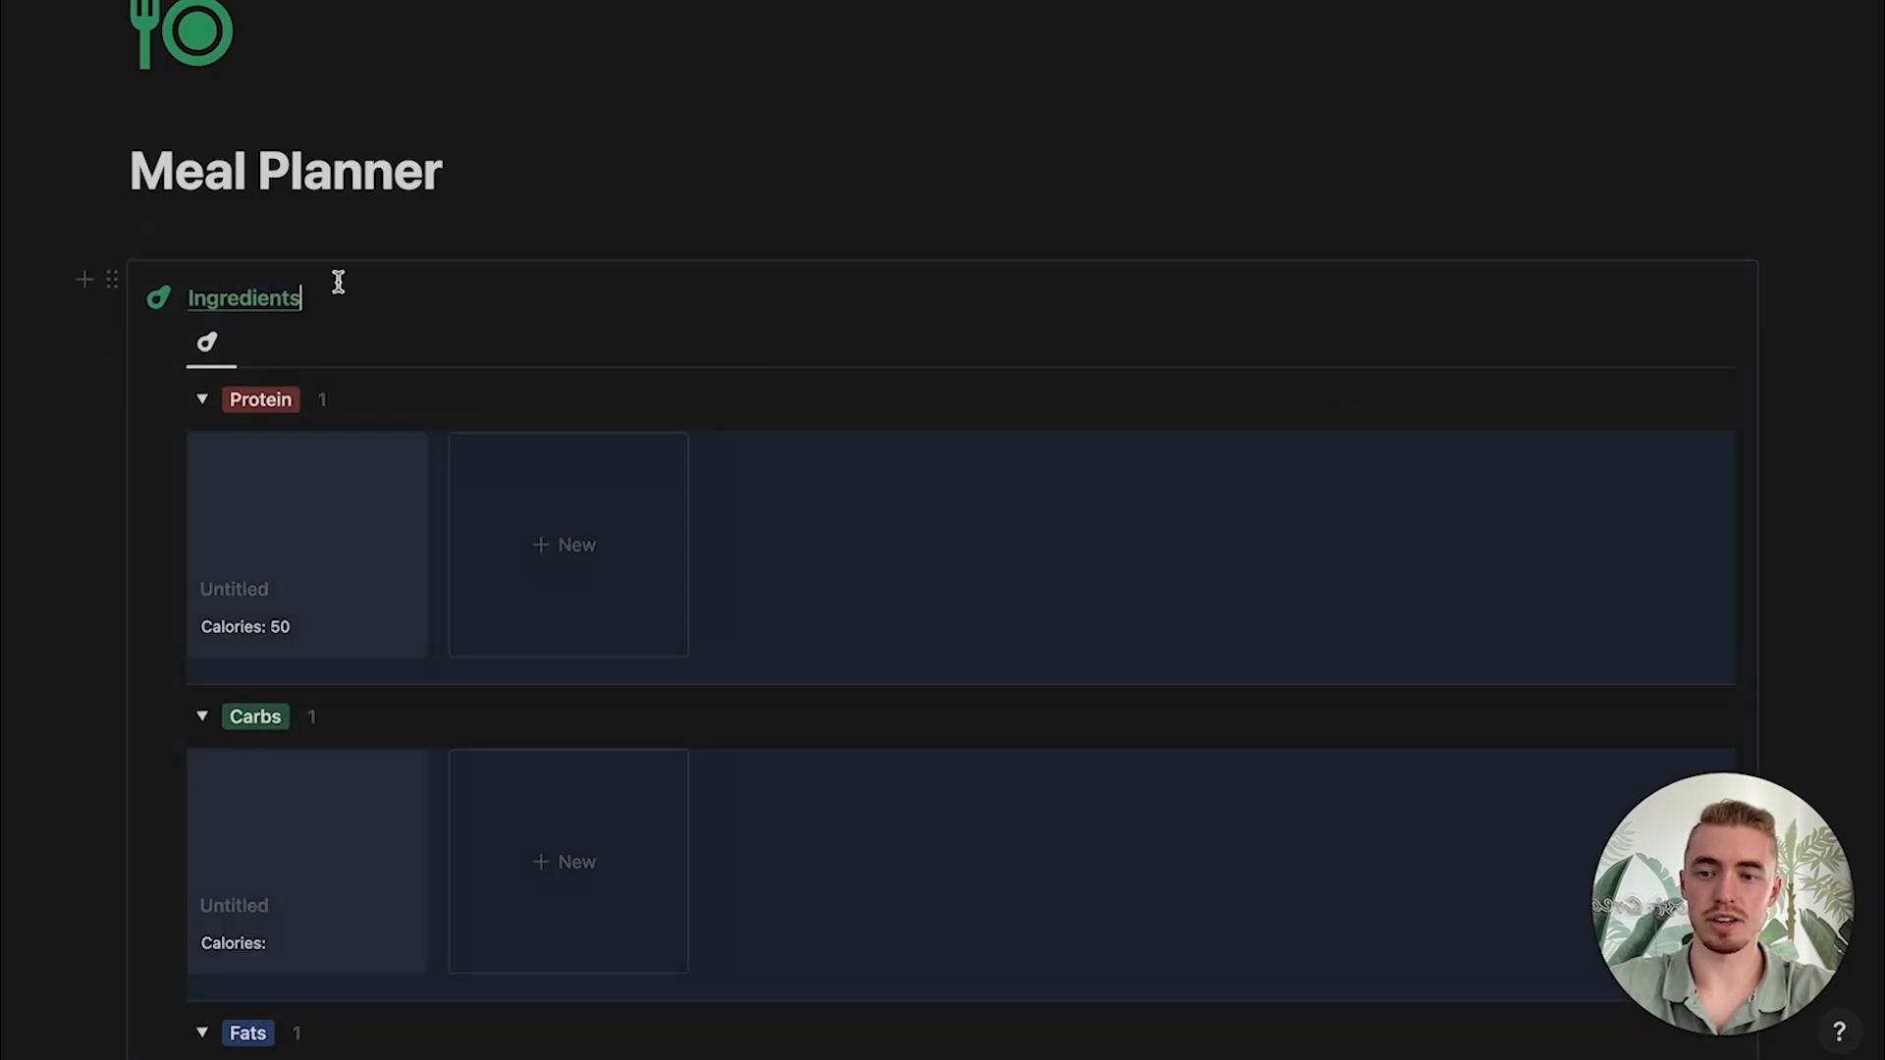
drag(114, 287, 277, 298)
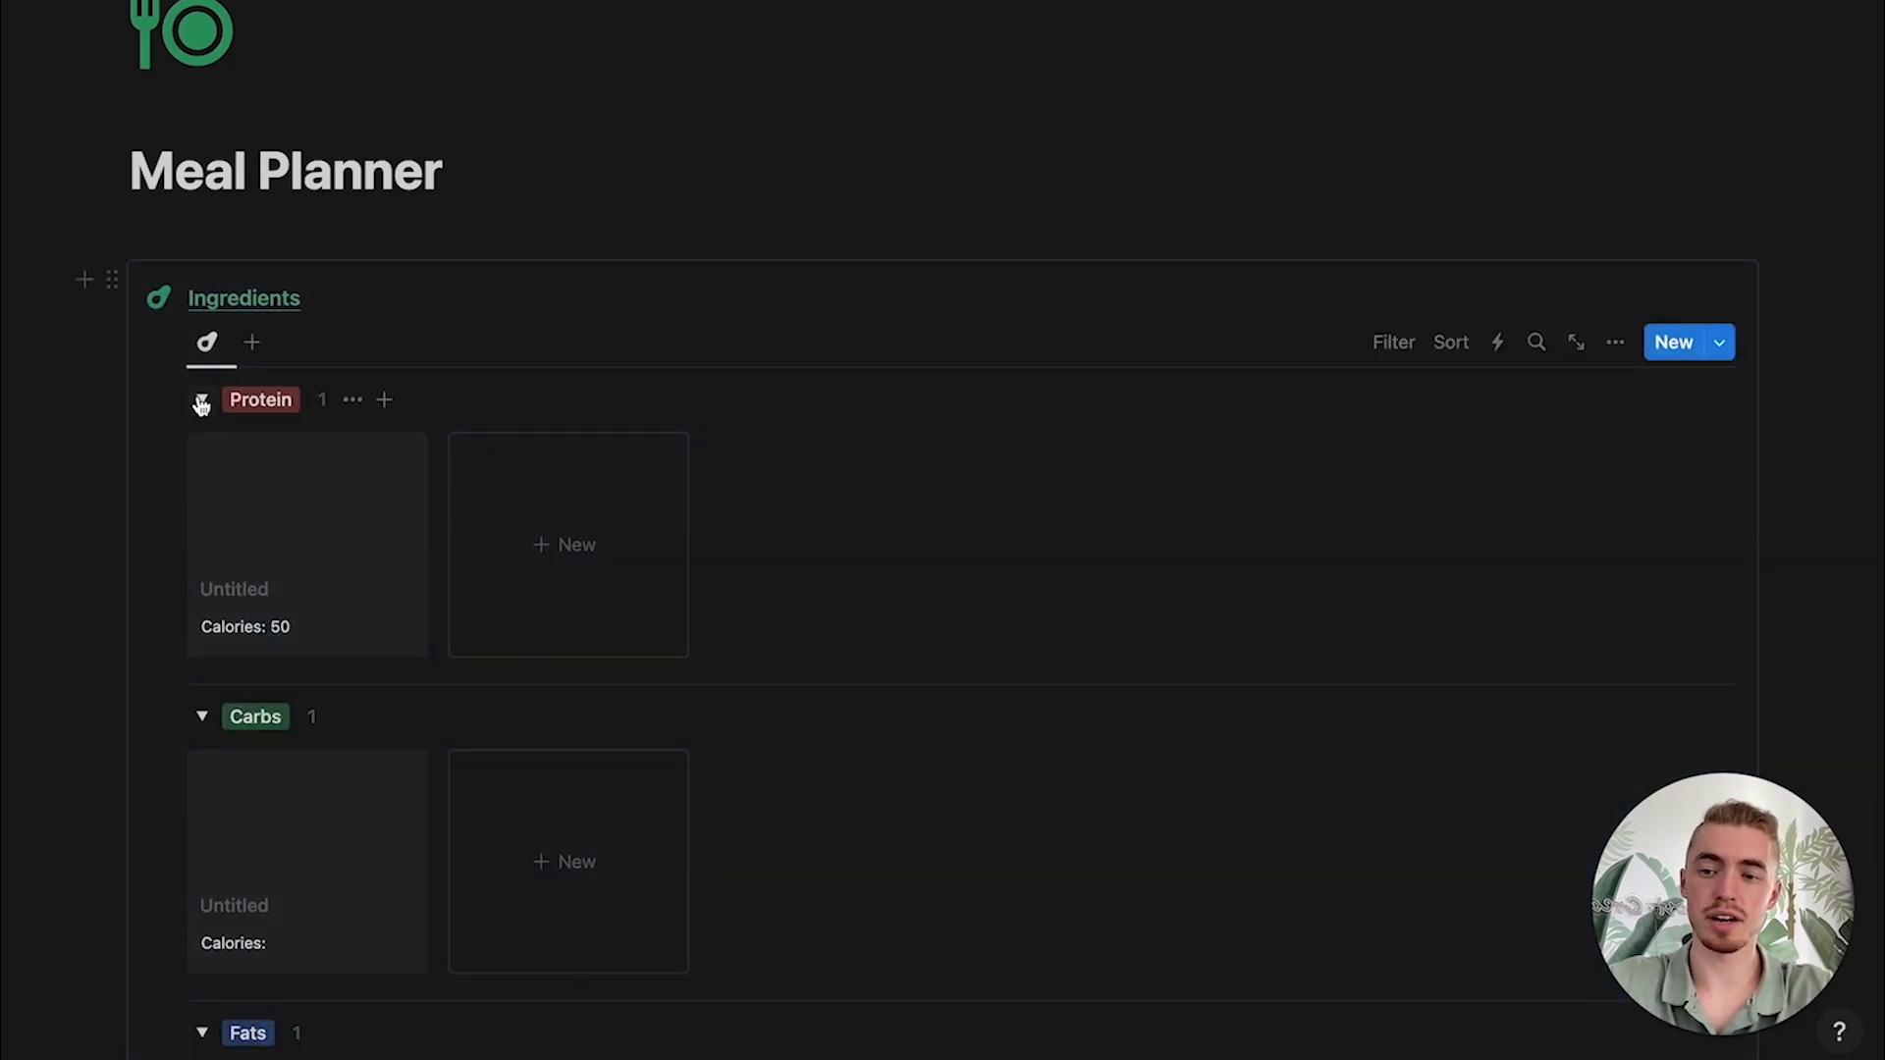
click(201, 399)
click(201, 463)
click(205, 527)
Step: Insert a table view with a new database named Meals above the Ingredients callout and hide its database title
text(/tabl)
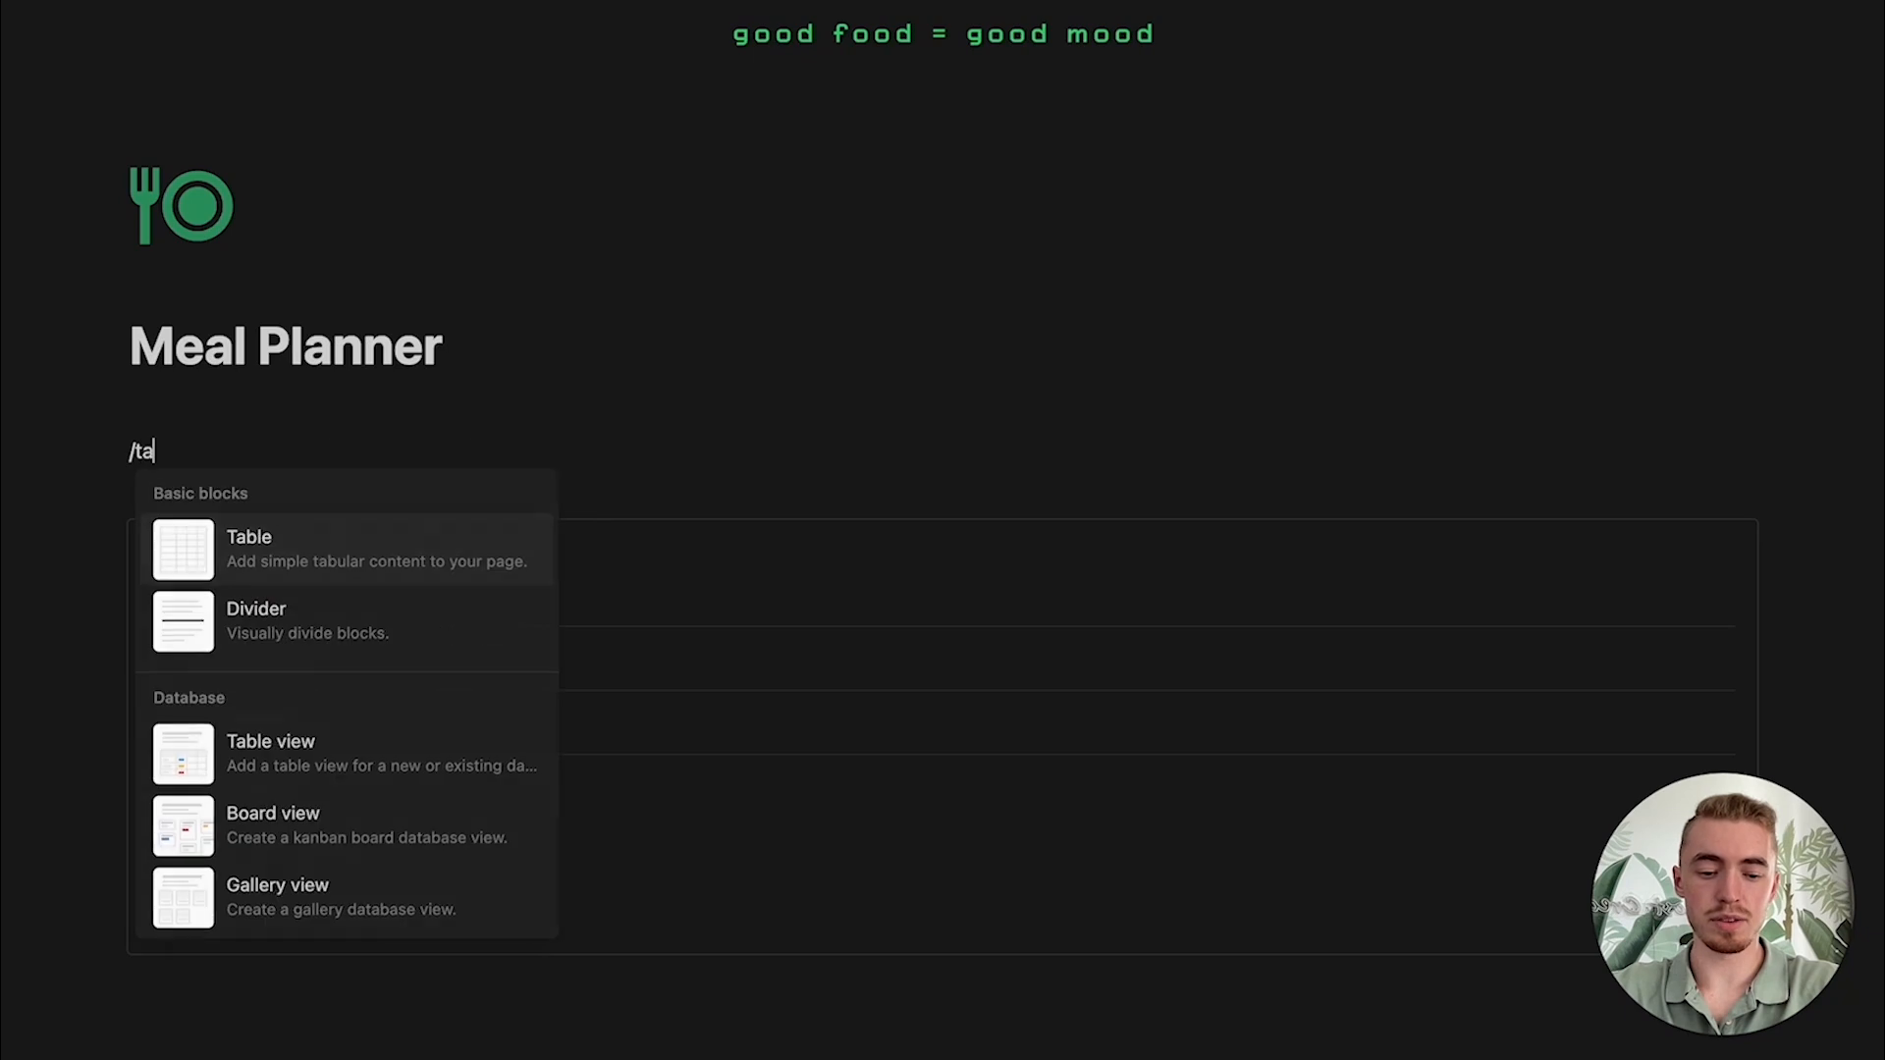
key(Down)
key(Return)
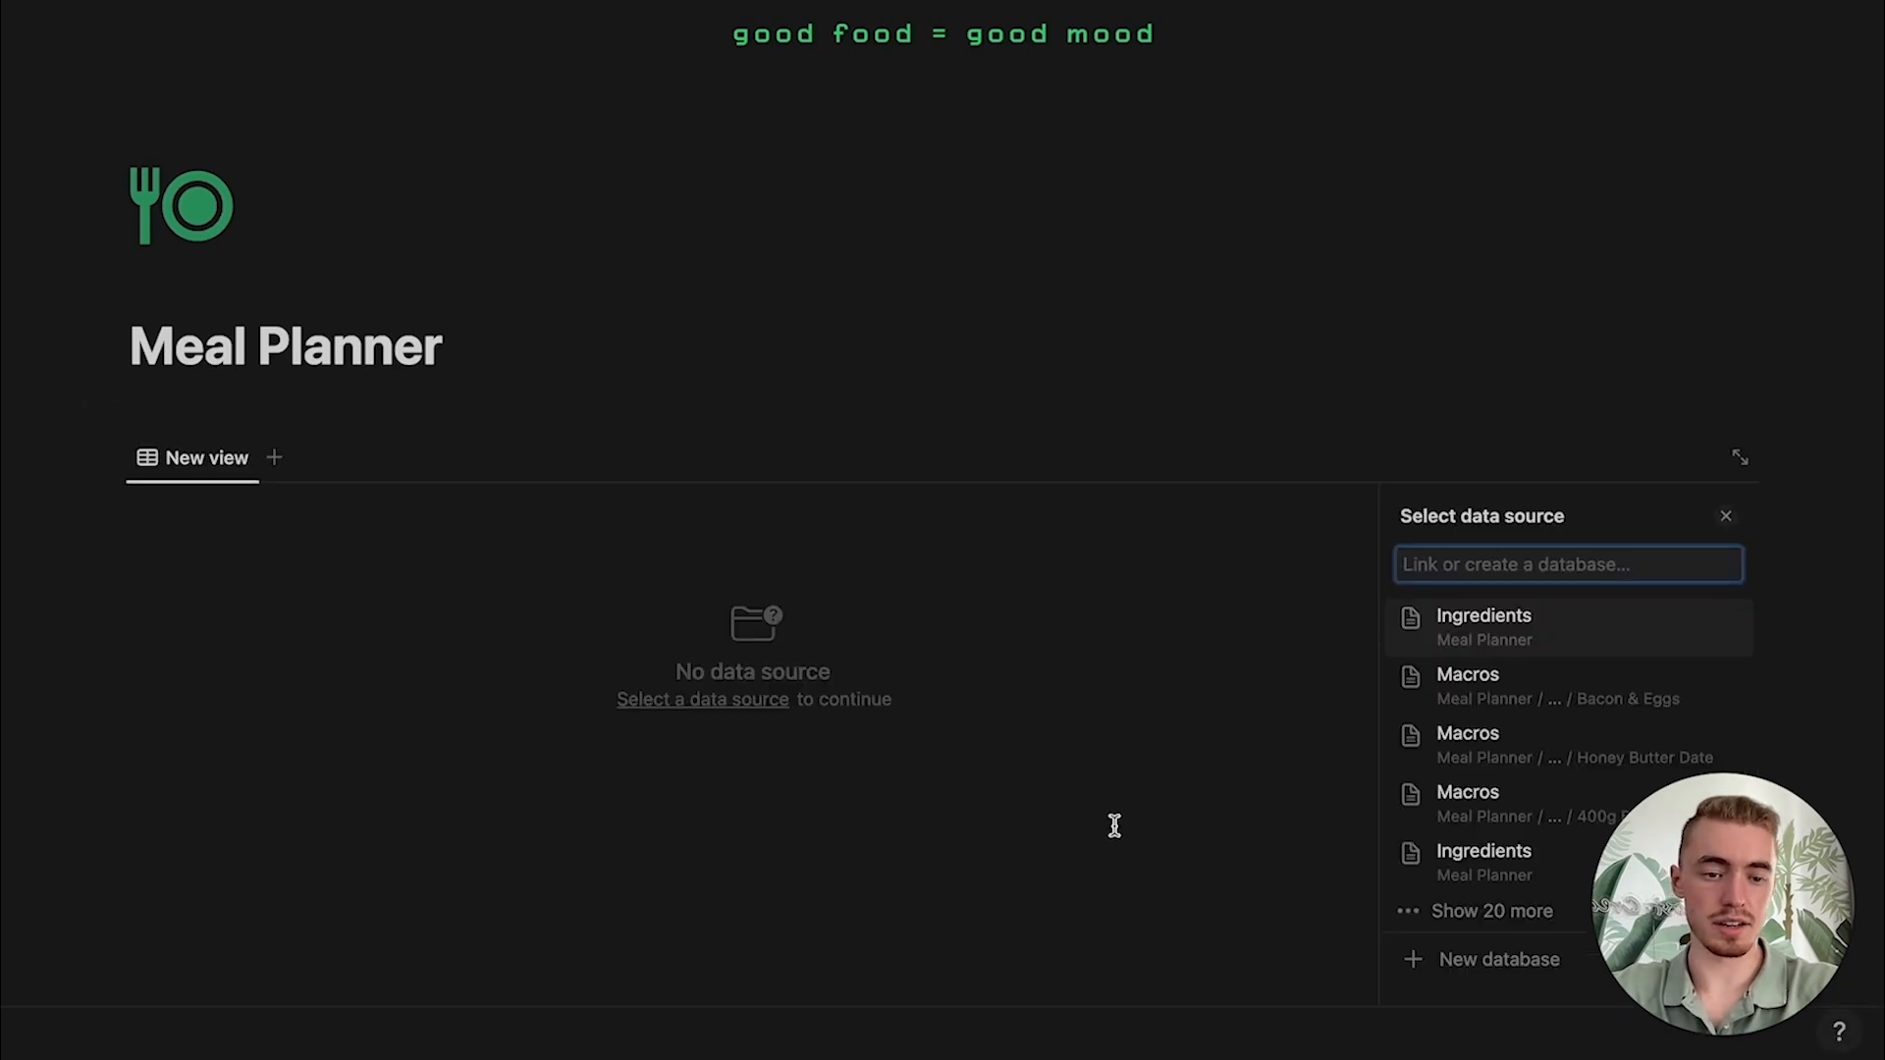
click(1433, 967)
text(Mea)
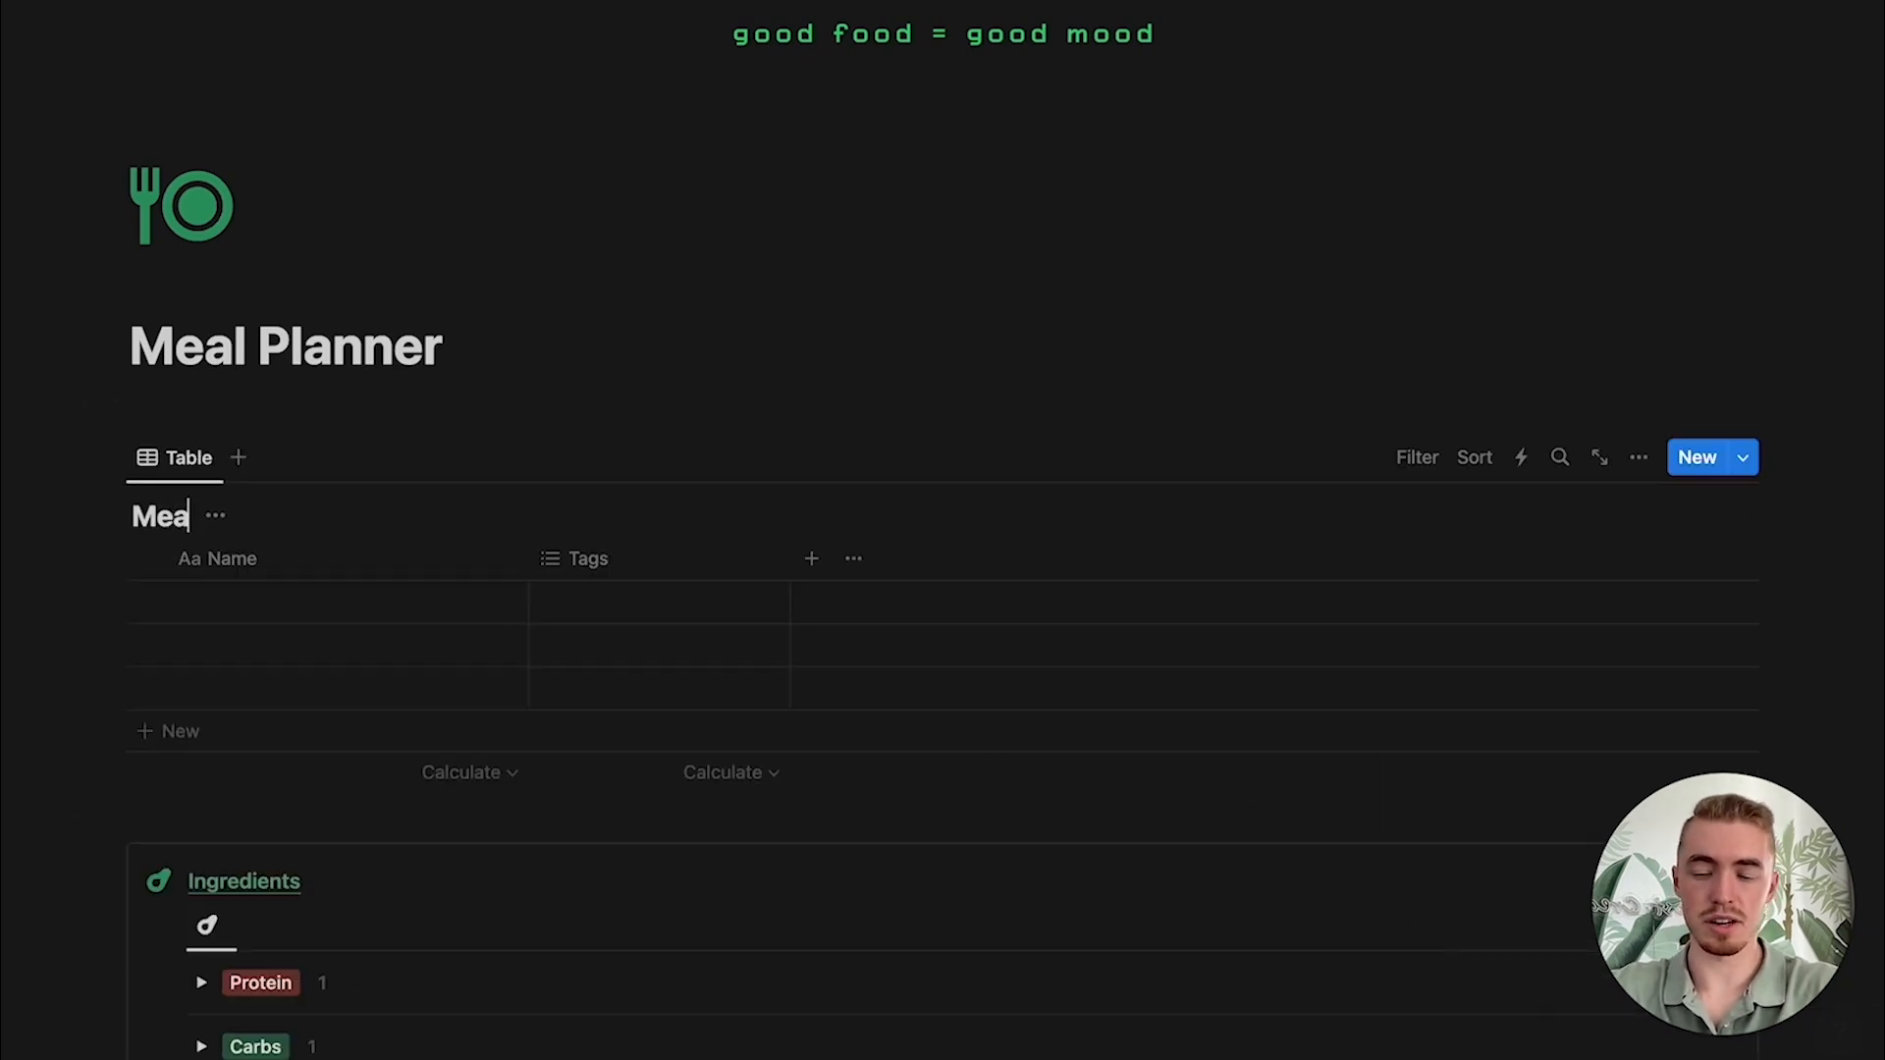
click(239, 516)
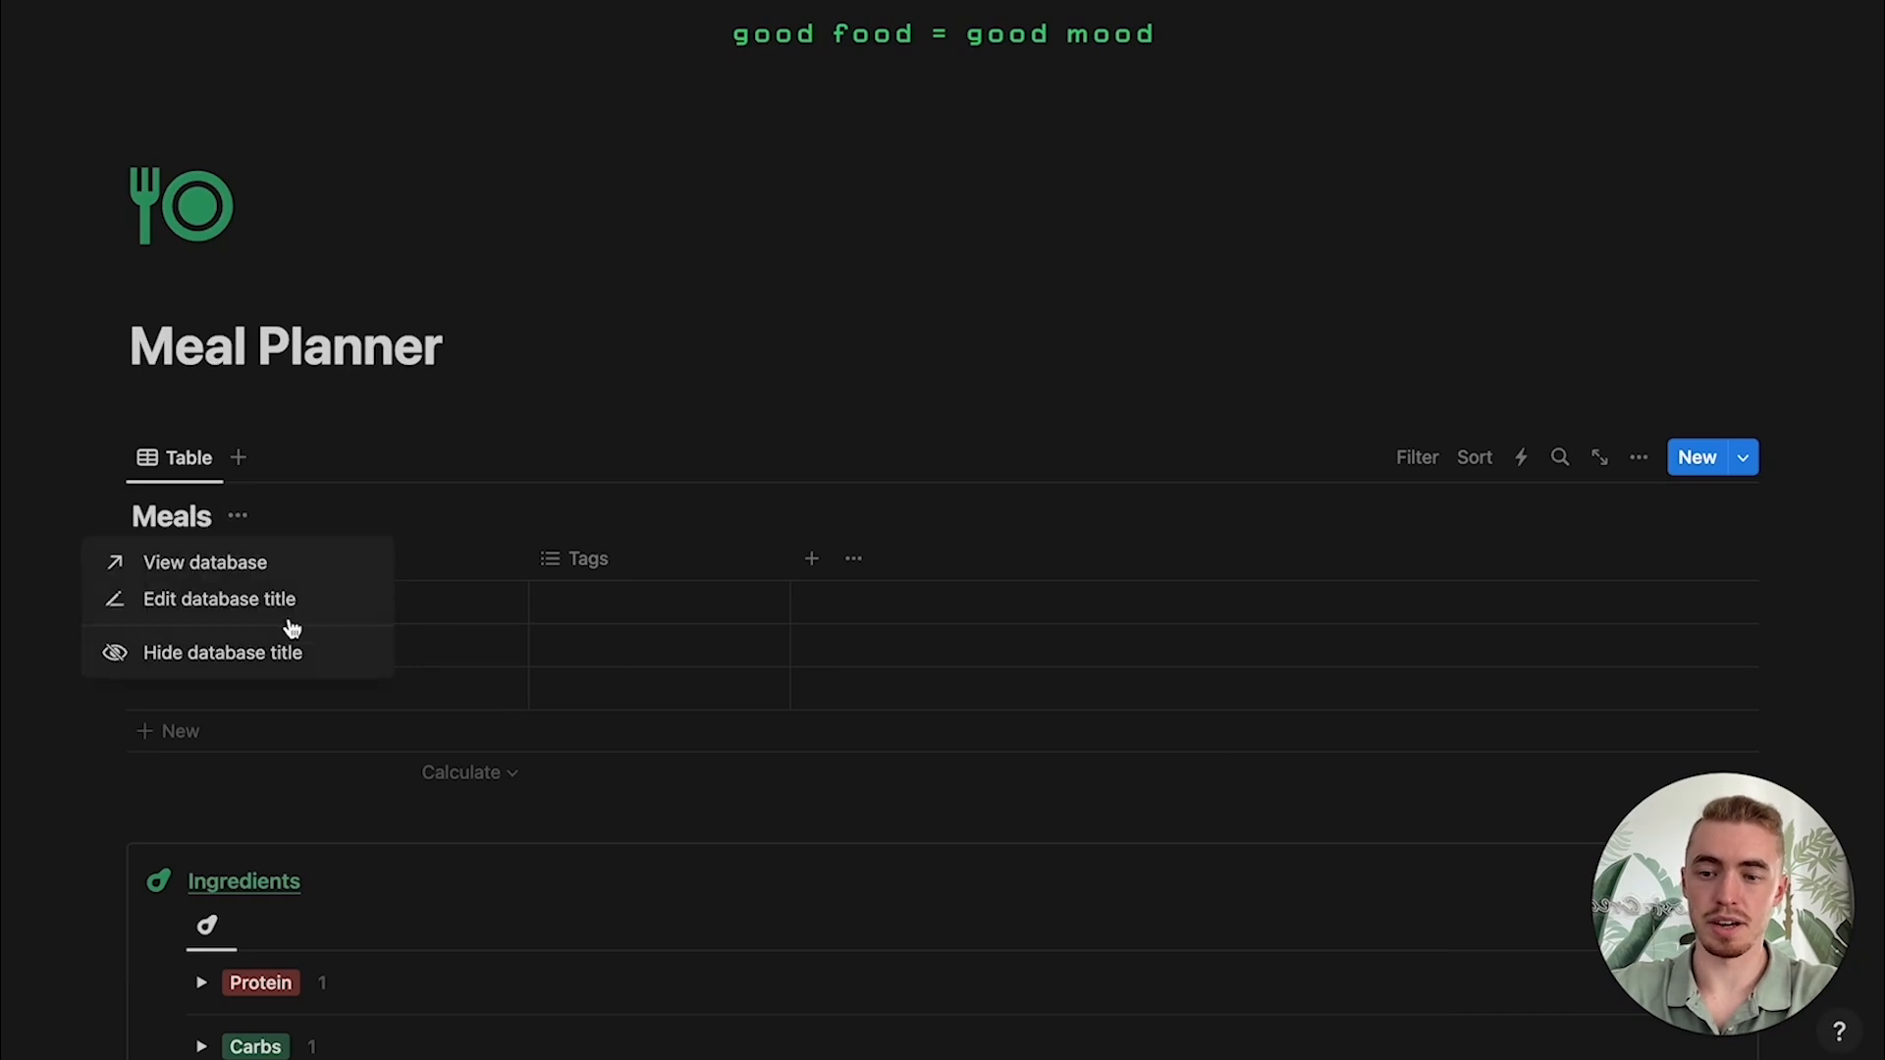
click(336, 650)
Step: Delete the Tags property from the Meals table
click(619, 505)
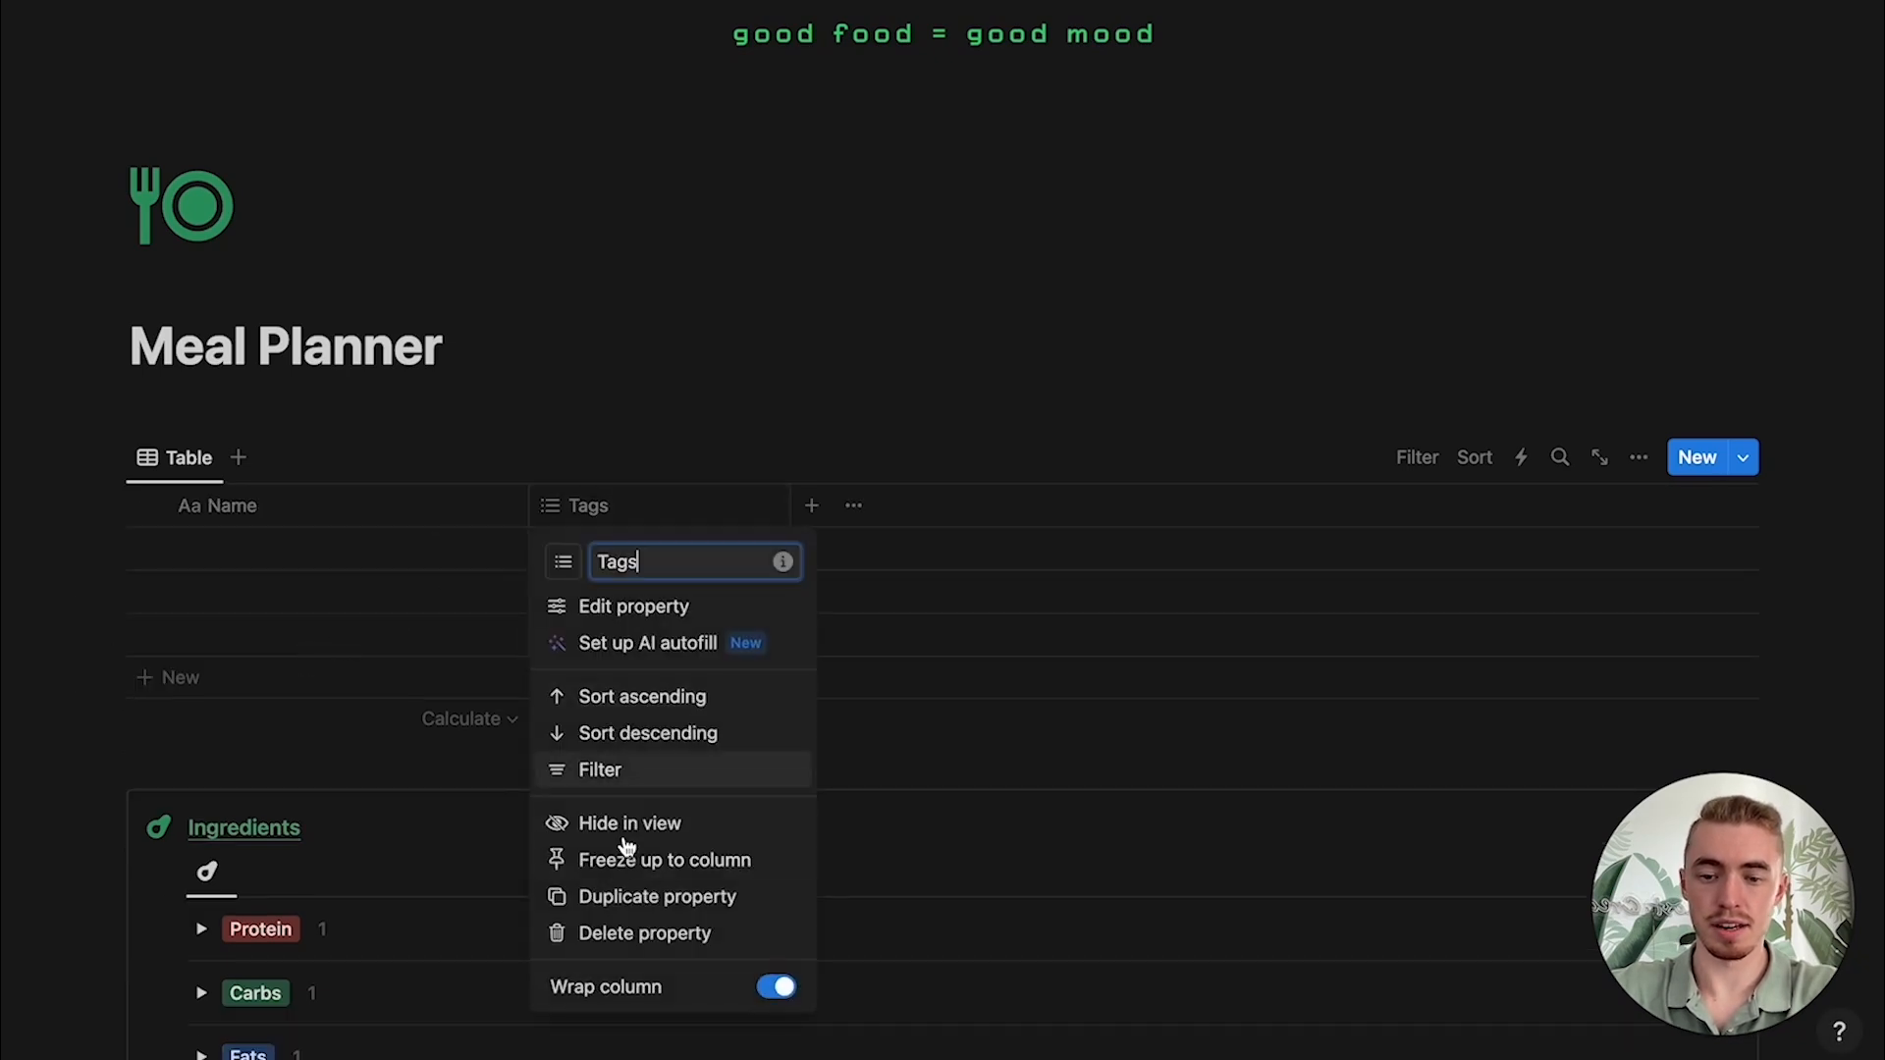
click(604, 930)
click(890, 485)
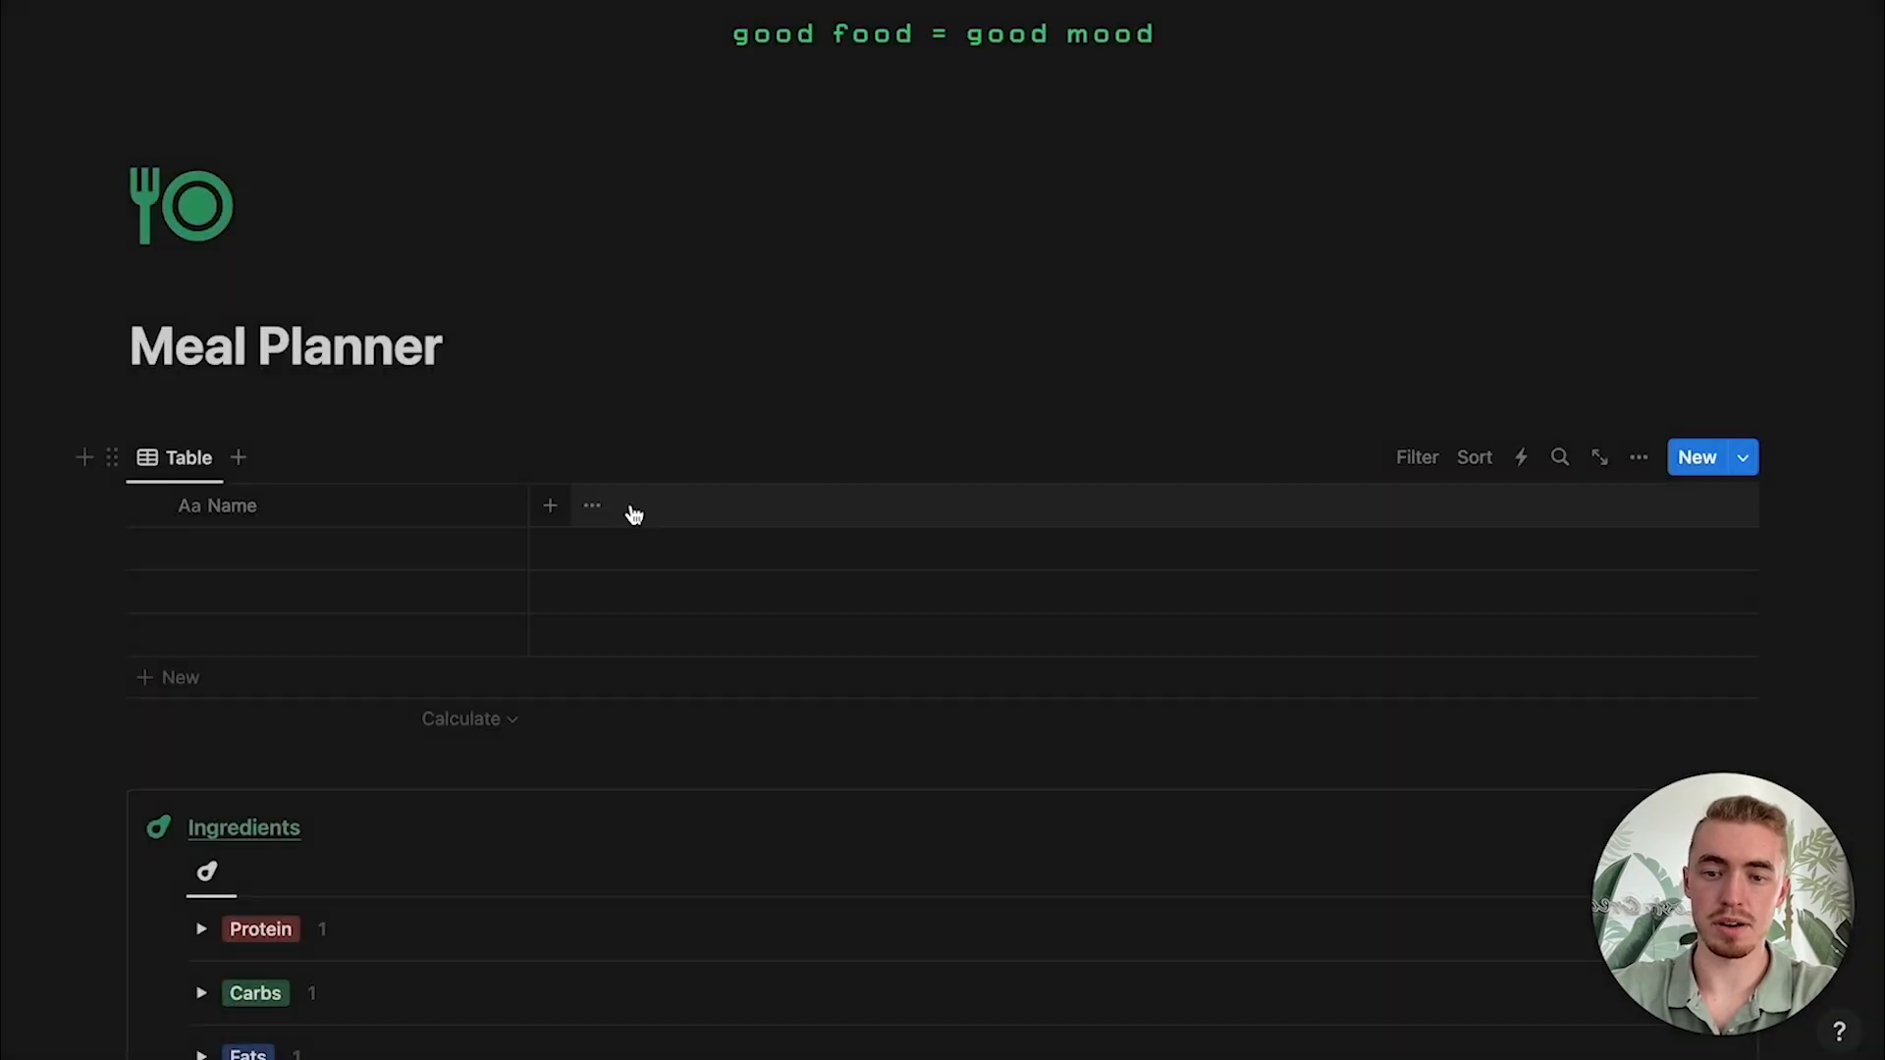
Step: Add a Select property named Type to the Meals table
click(550, 505)
click(1517, 938)
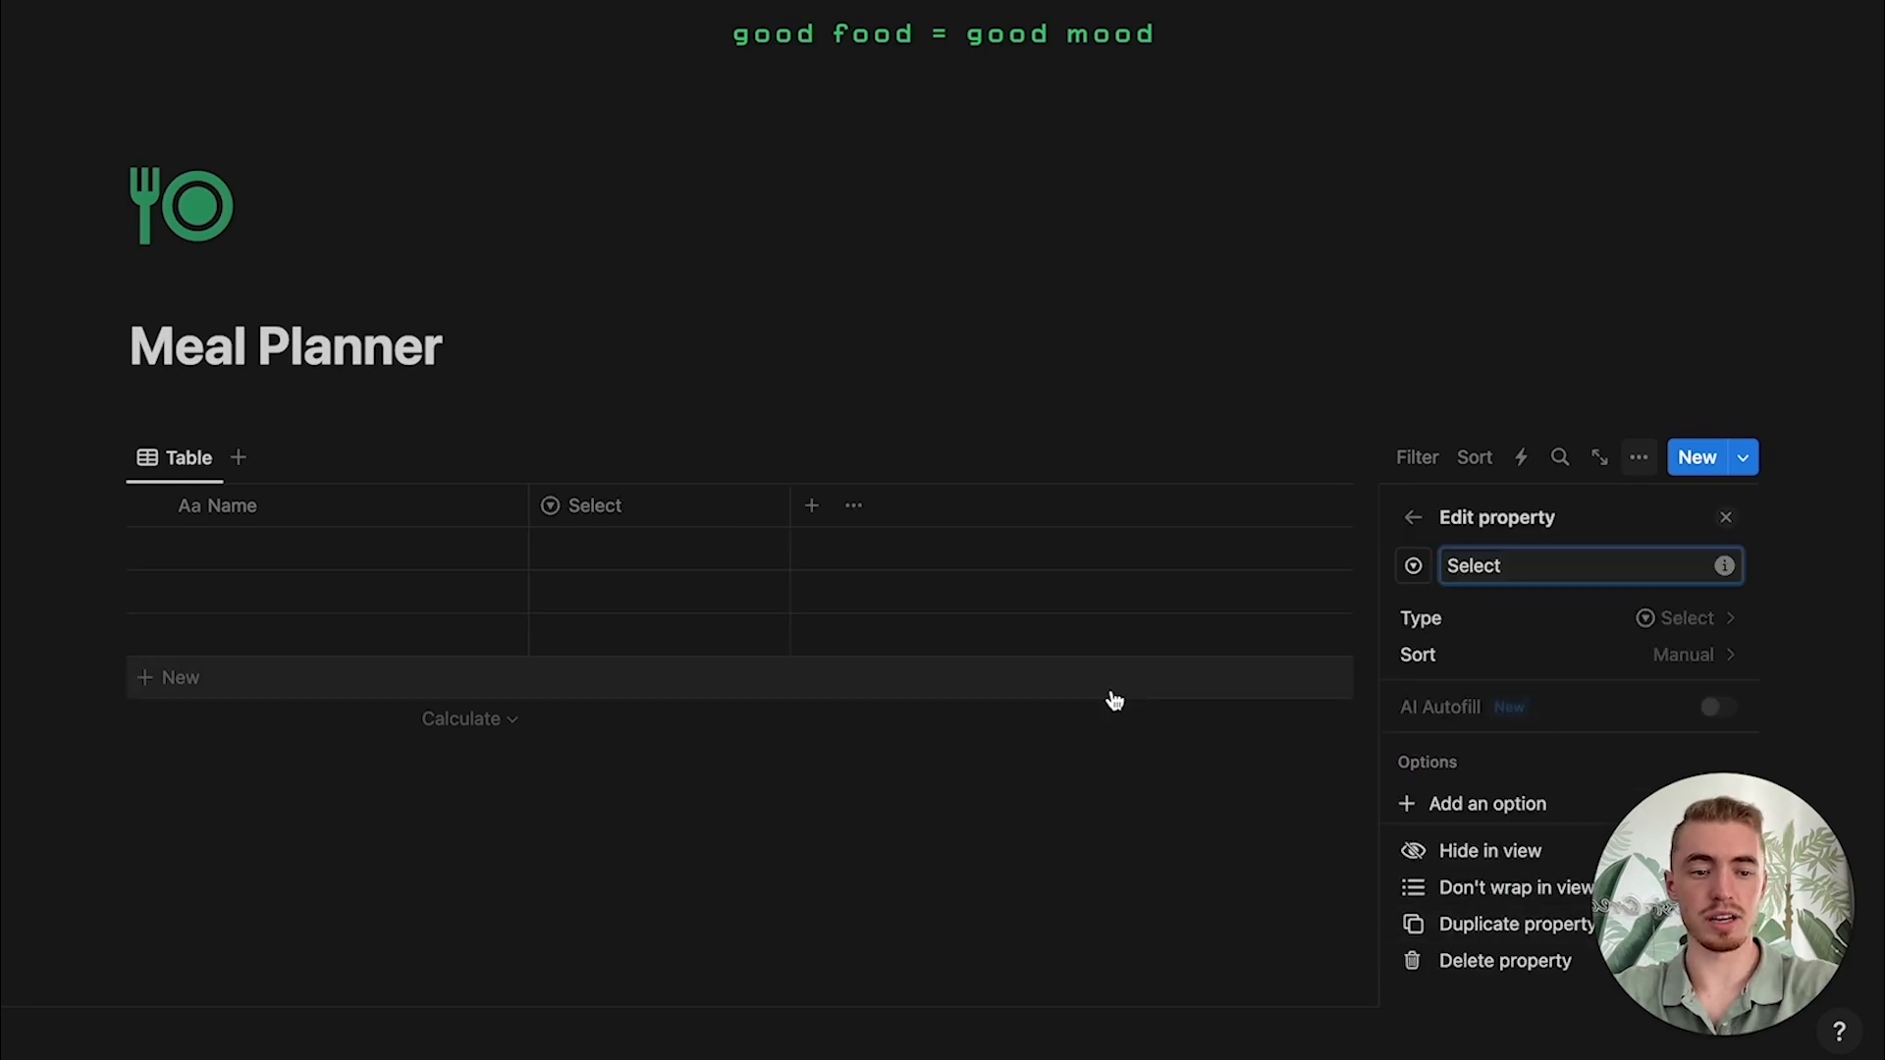
text(Type)
key(Escape)
Step: Create the options Breakfast, Lunch, Dinner, Snacks and Drinks for the Type property of the Meals table
scroll(812, 454, down, 1)
click(716, 454)
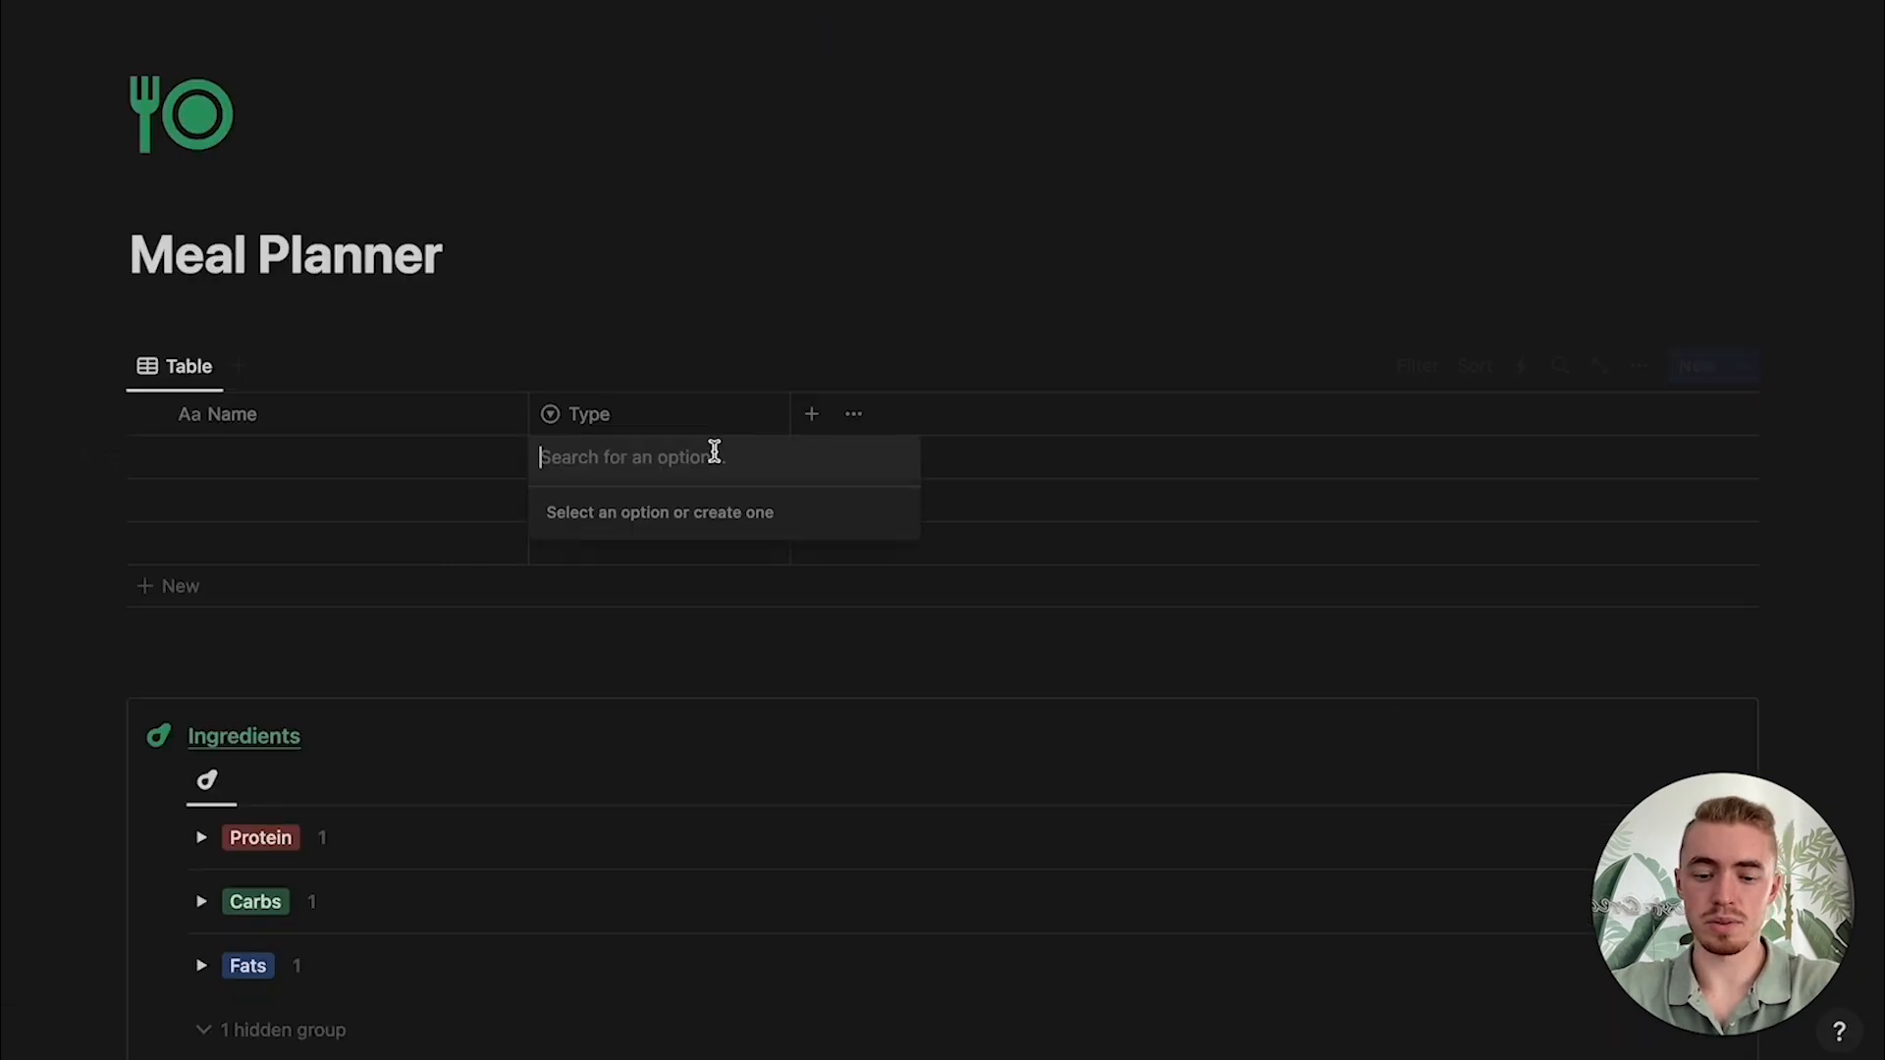
text(Breakfast)
key(Return)
text(Lunch)
key(Return)
text(Dinner)
key(Return)
text(Snacks)
key(Return)
text(Drinks)
key(Return)
Step: Add Number properties named Calories, Protein, Carbs and Fats to the Meals table
click(812, 413)
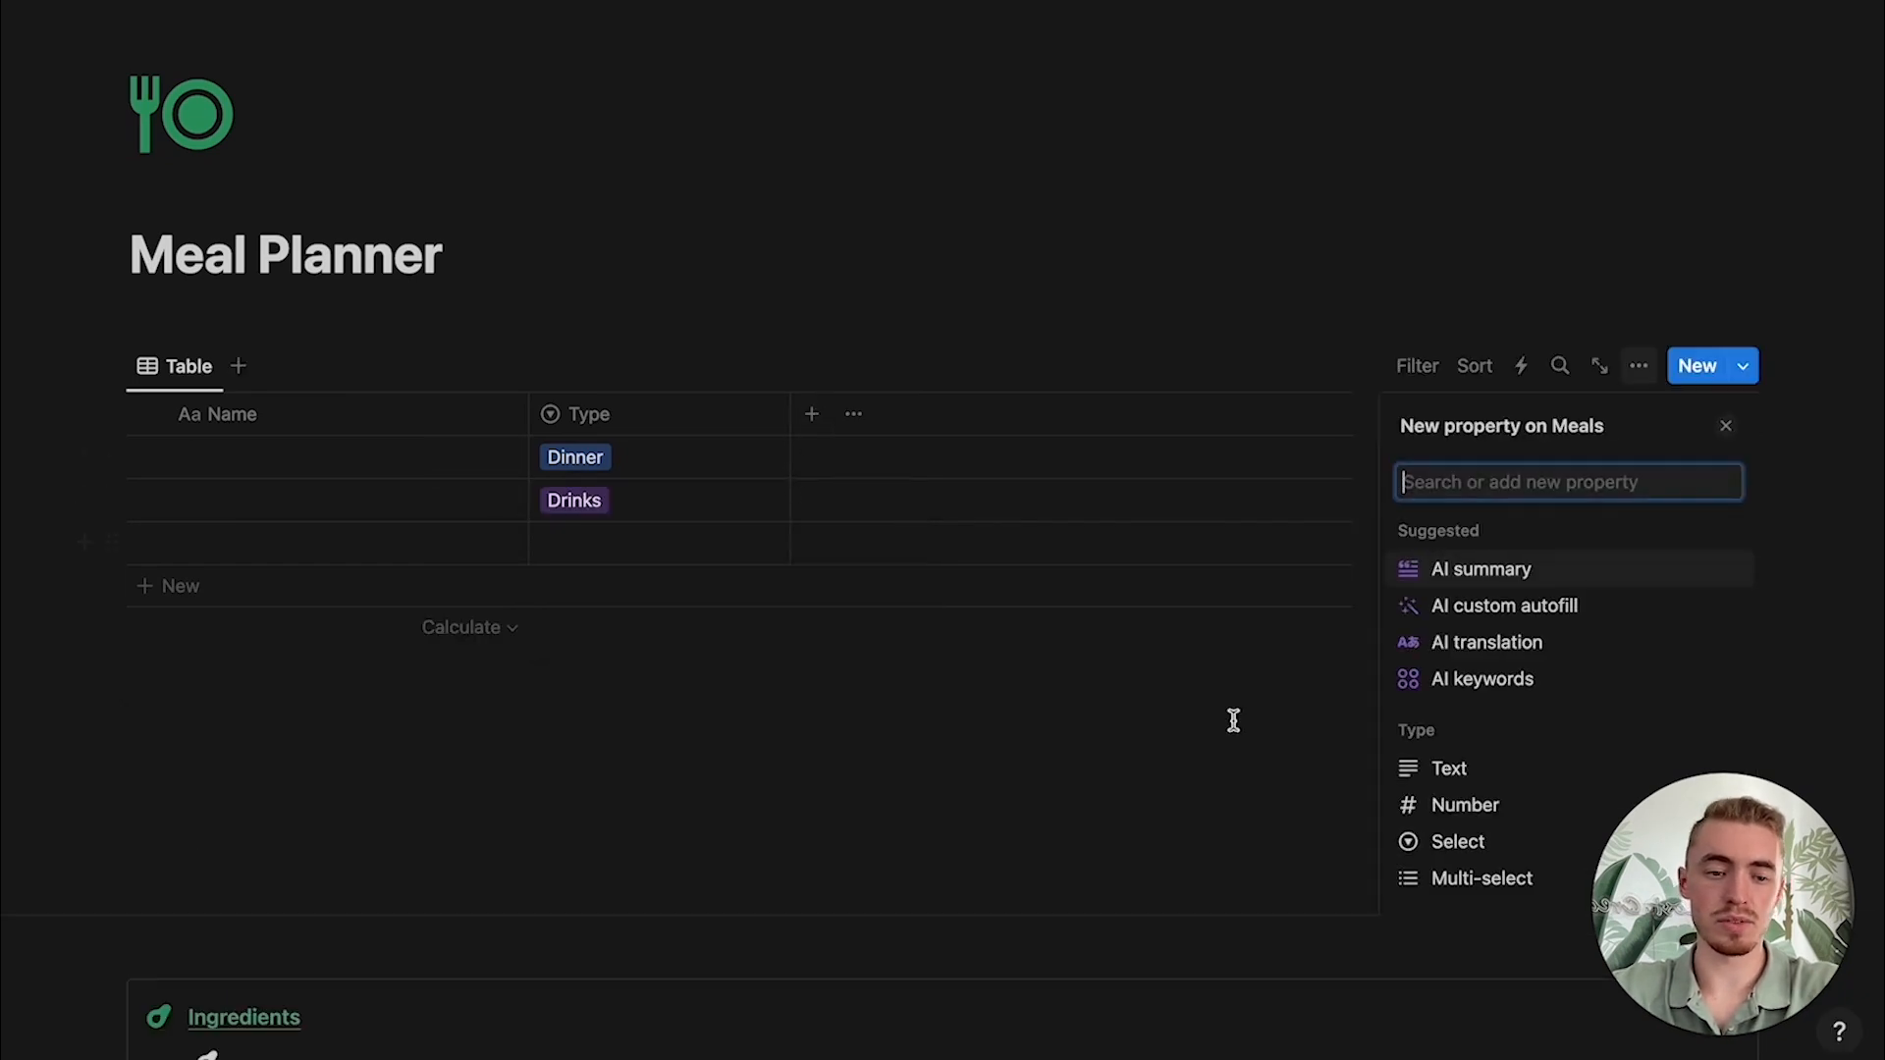
click(1490, 811)
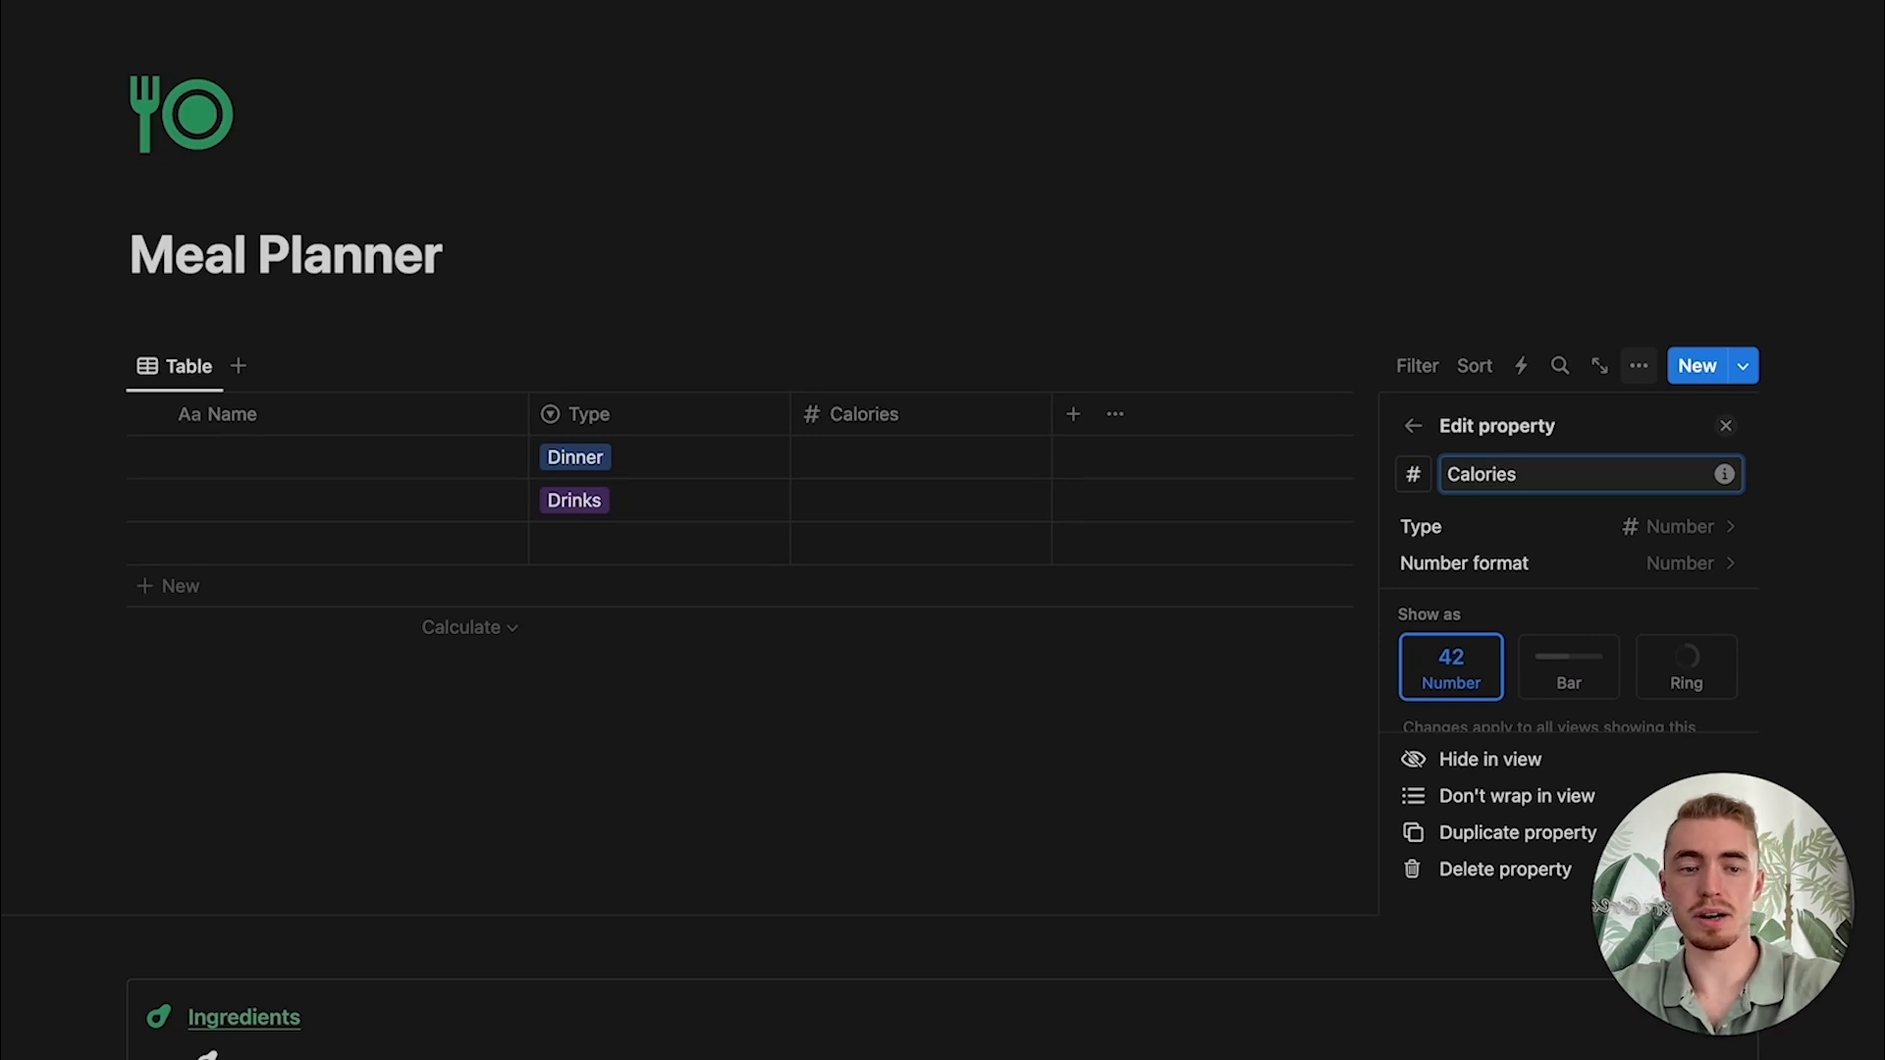
click(1726, 425)
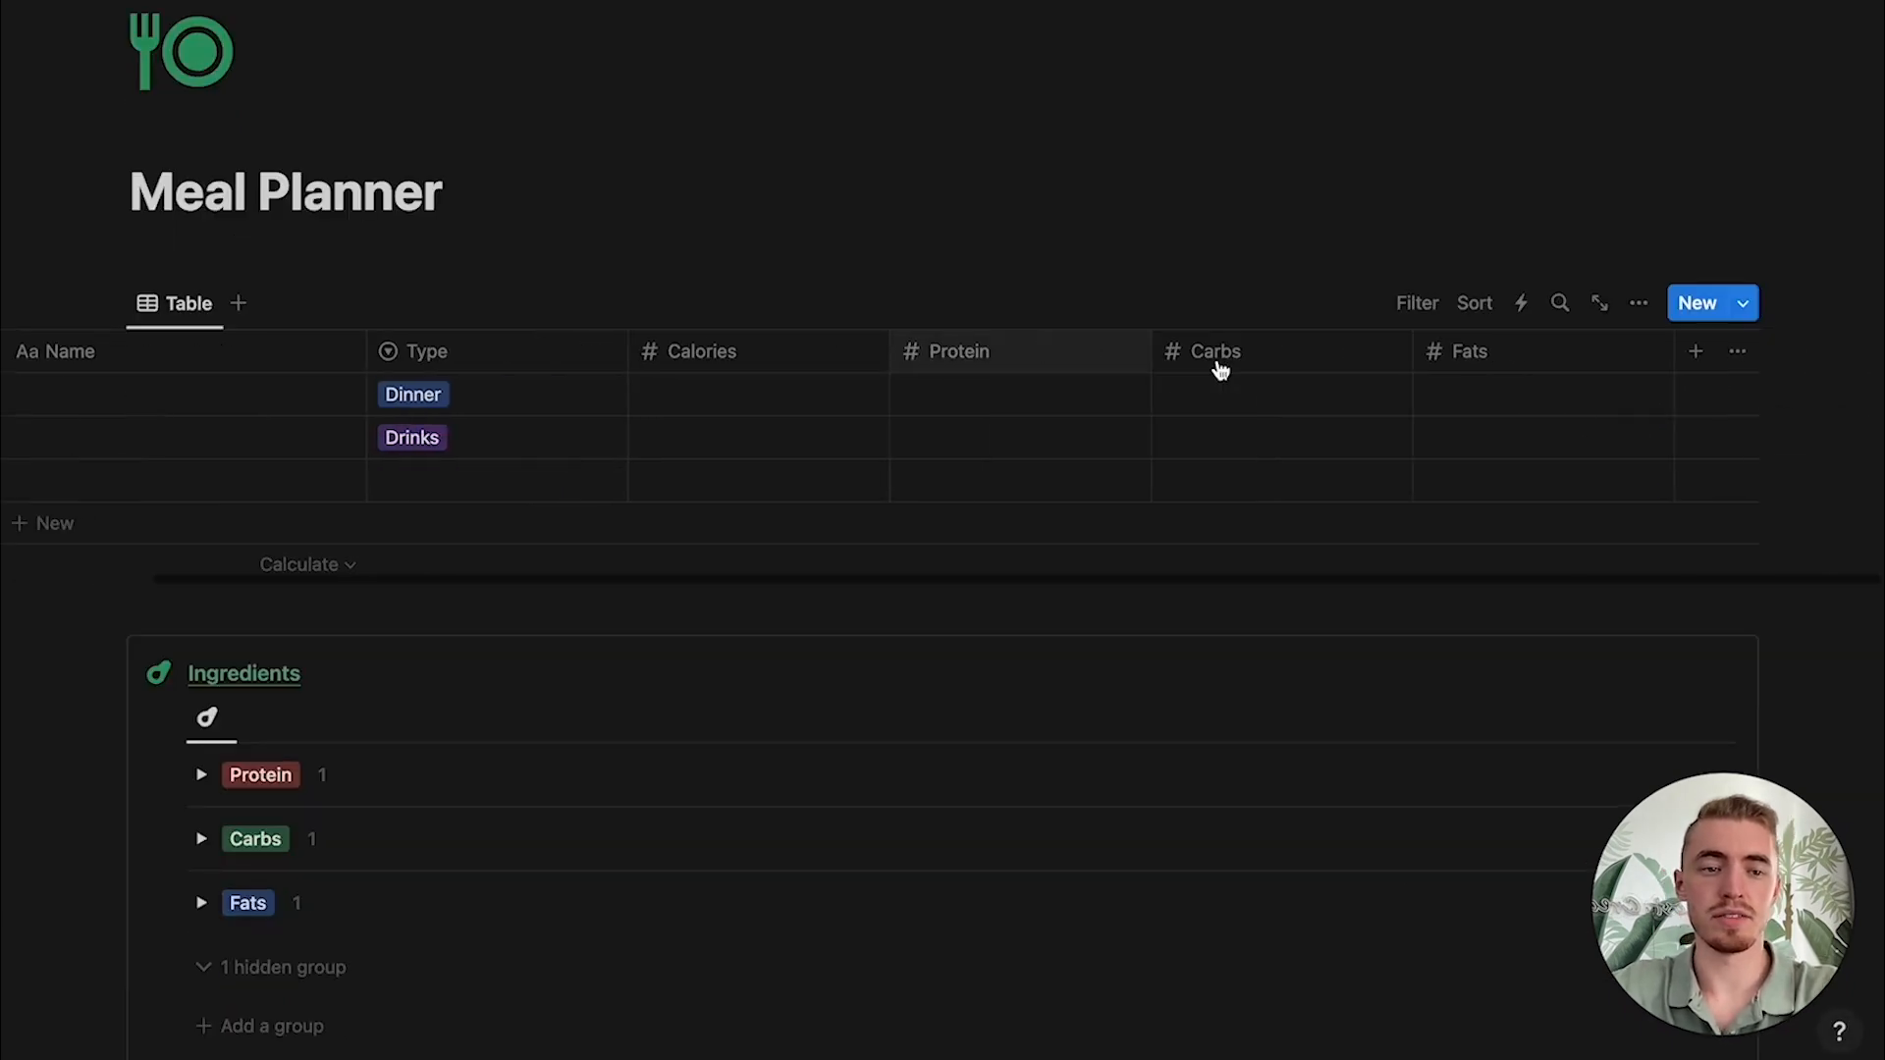
Step: Add a Formula property named Calories Text to the Meals table
click(1695, 350)
text(f)
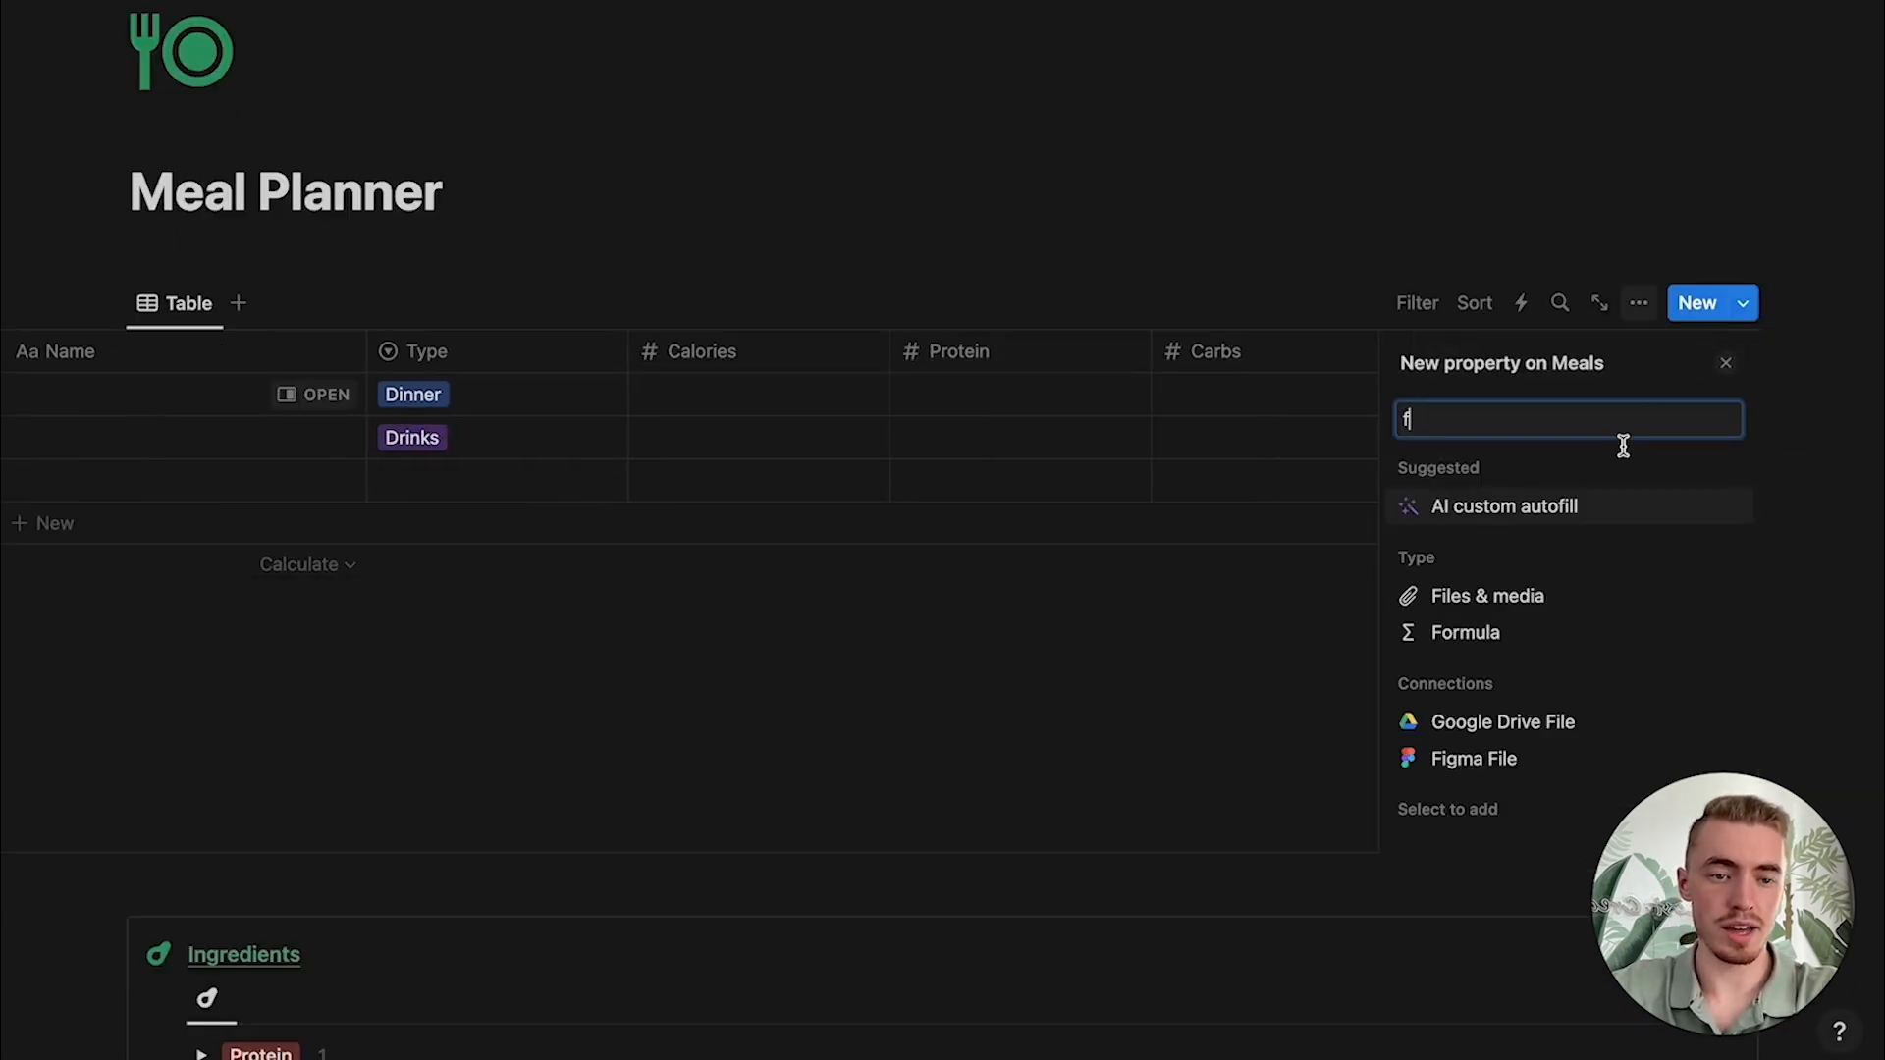
click(1473, 632)
text(Calories Text)
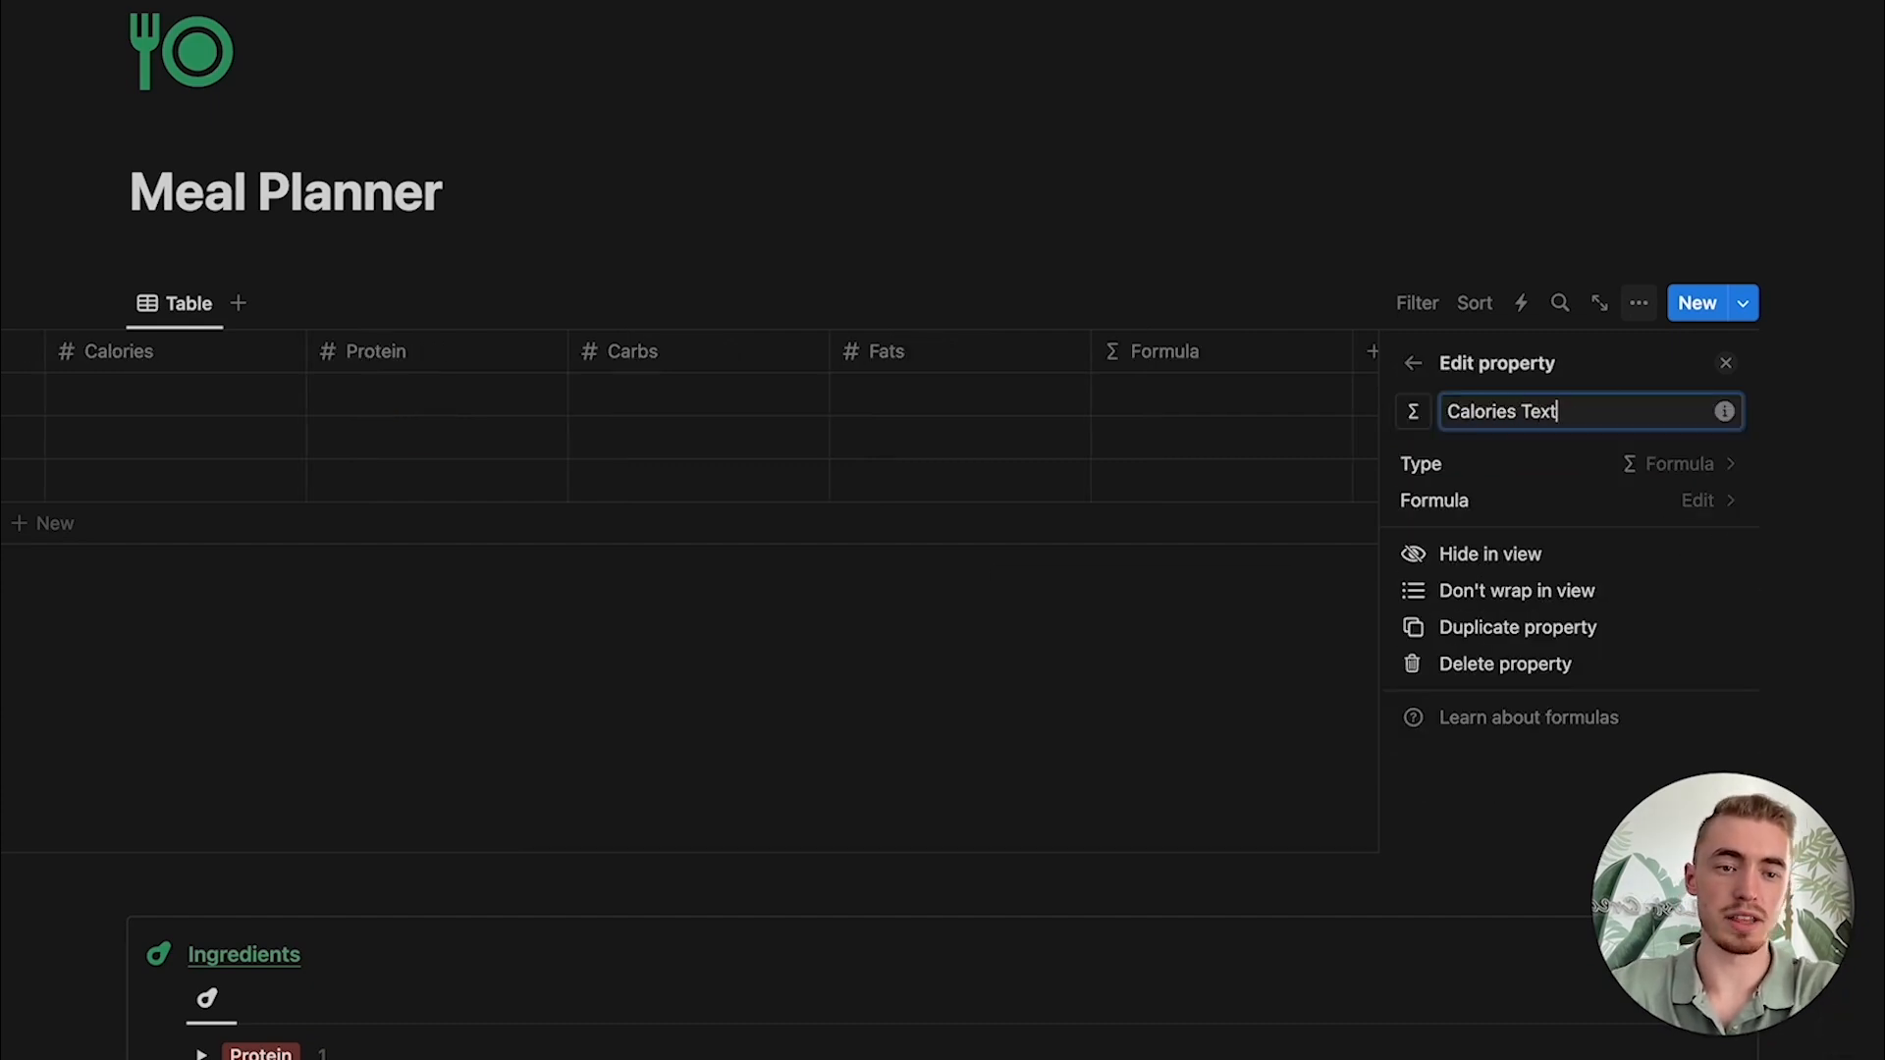
click(1728, 365)
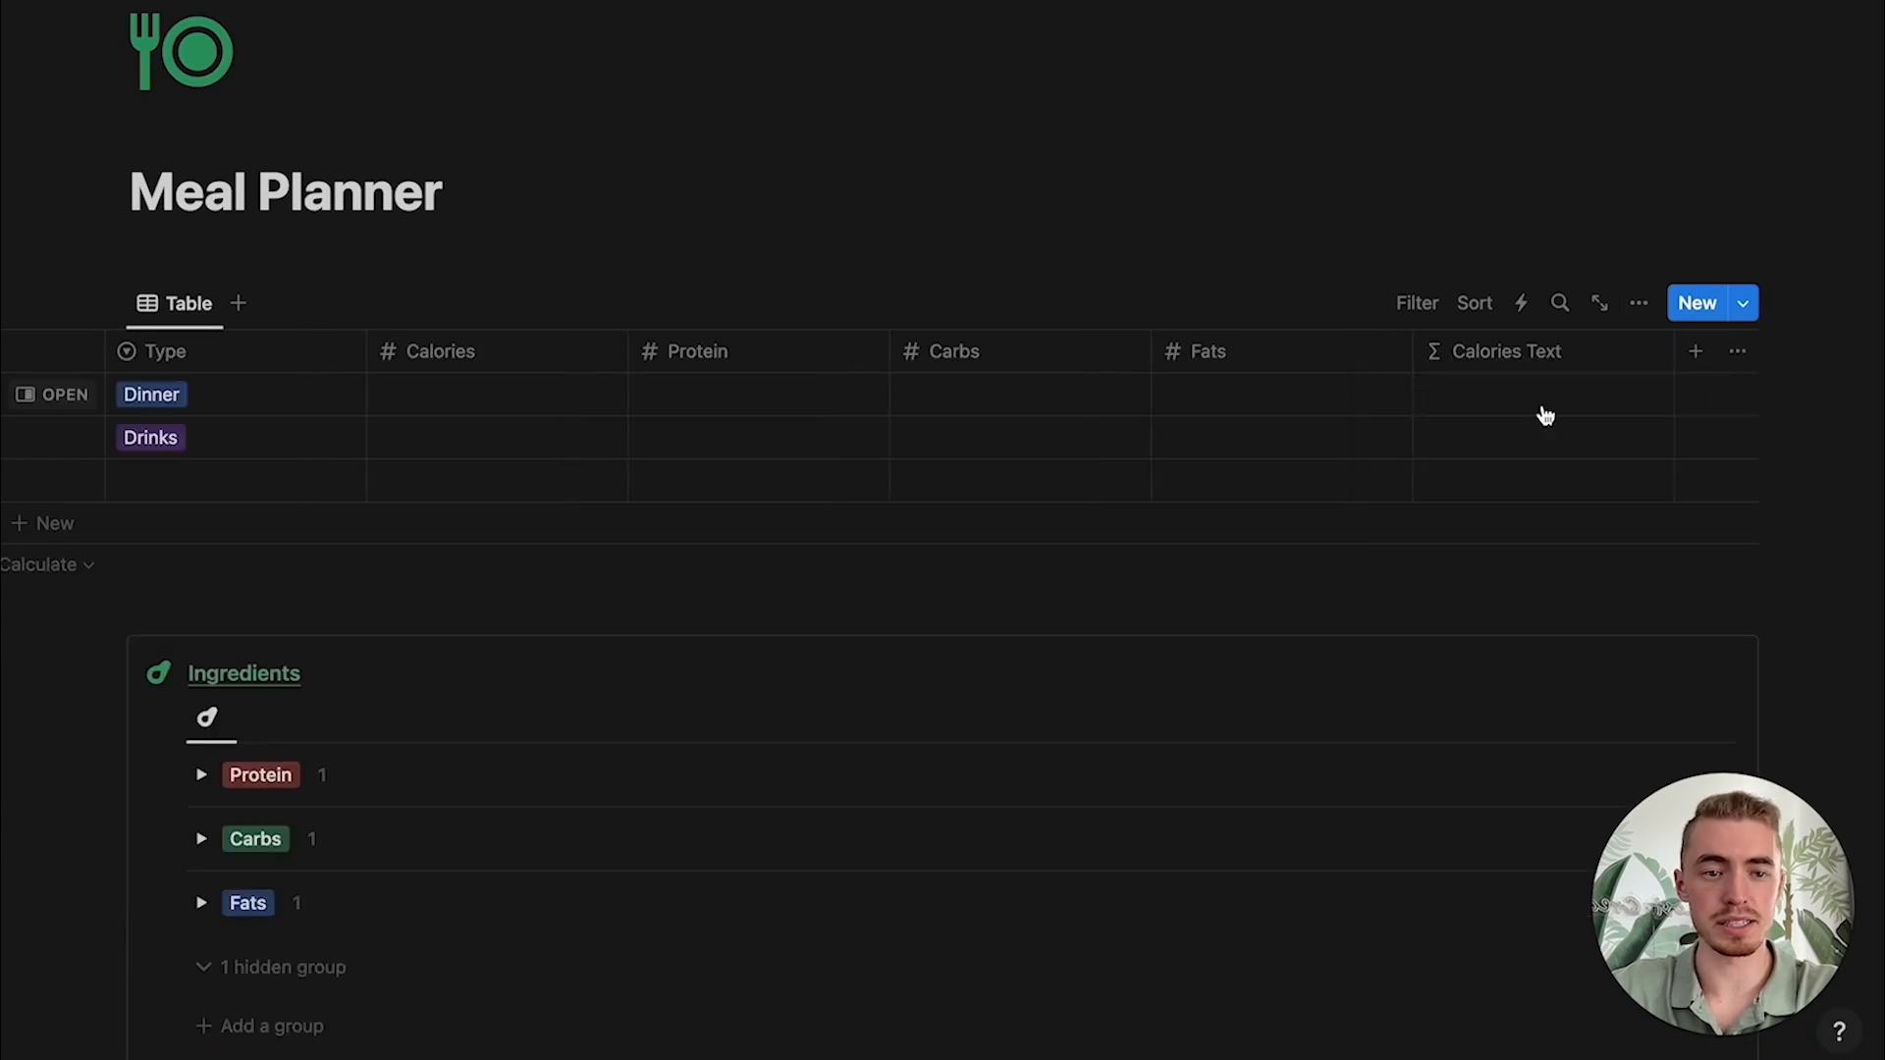
Step: Copy the formula "Calories: " + Calories.format() from the Protein ingredient card into the Calories Text property of the Meals table
click(201, 774)
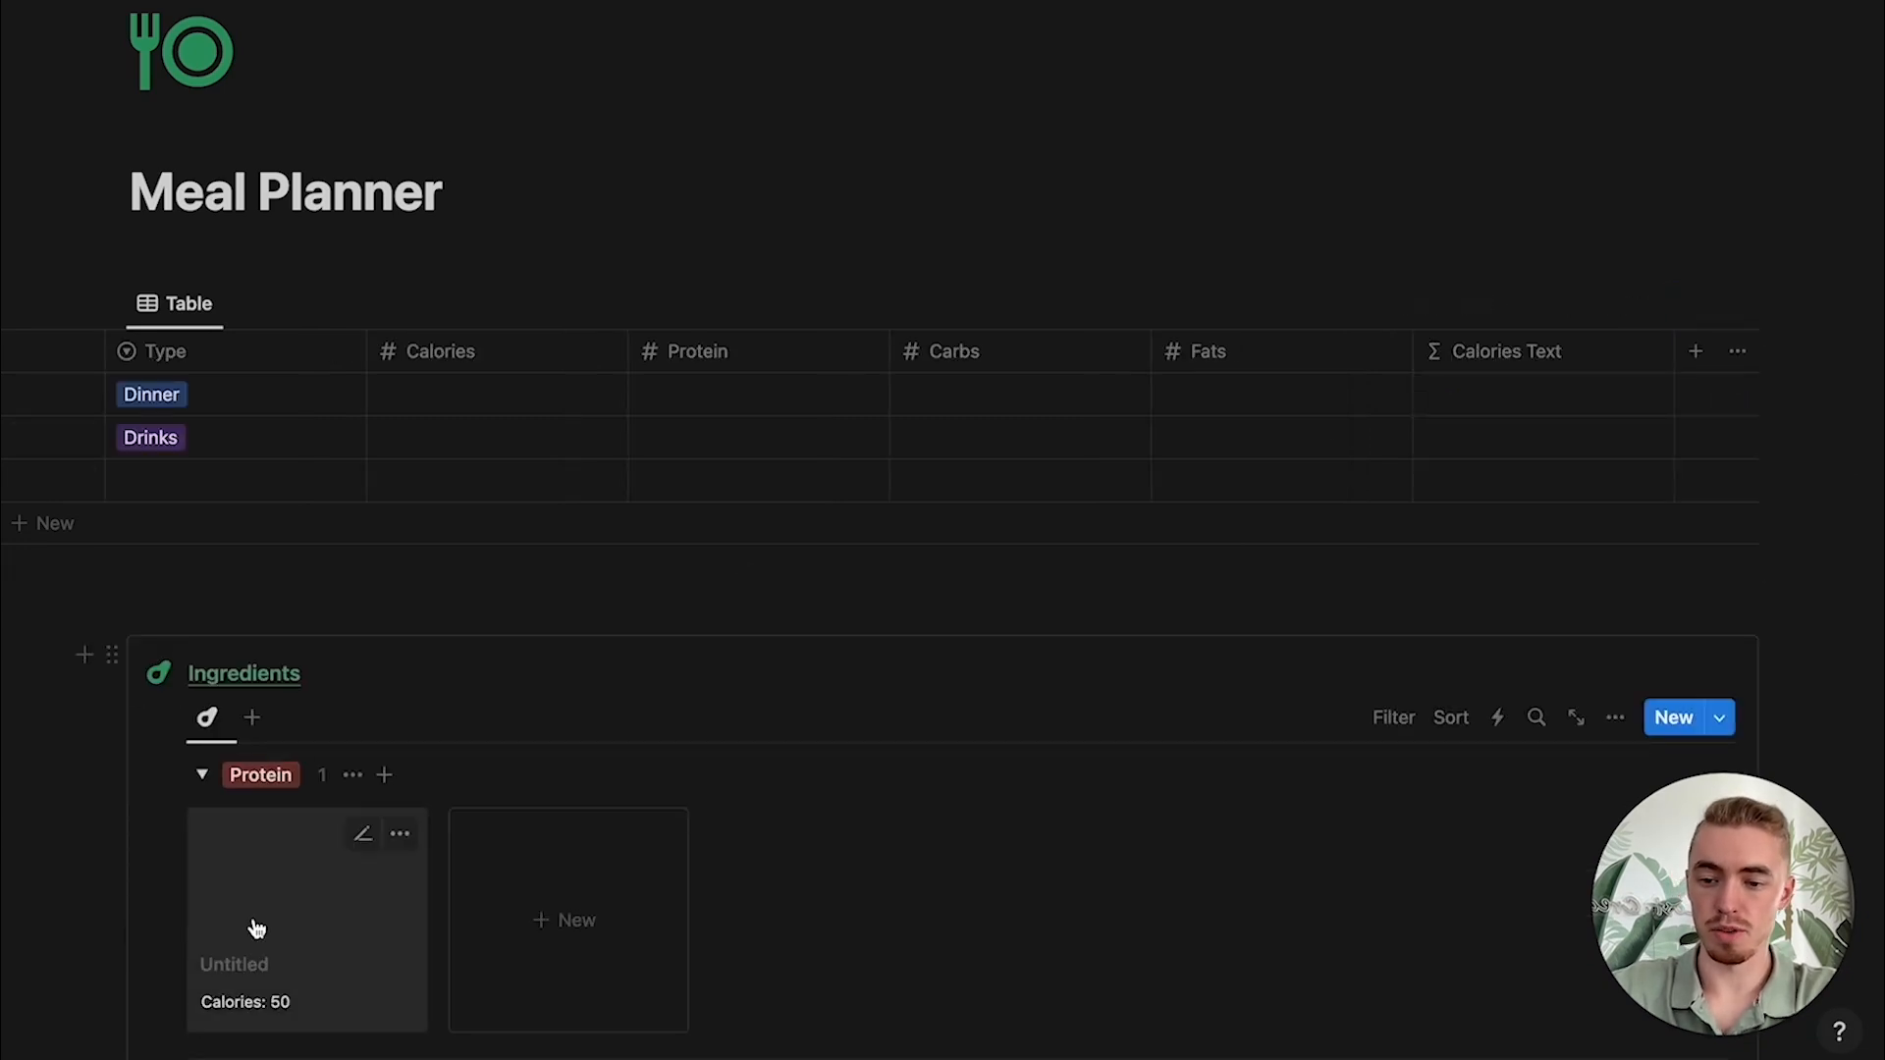
click(260, 1004)
click(191, 624)
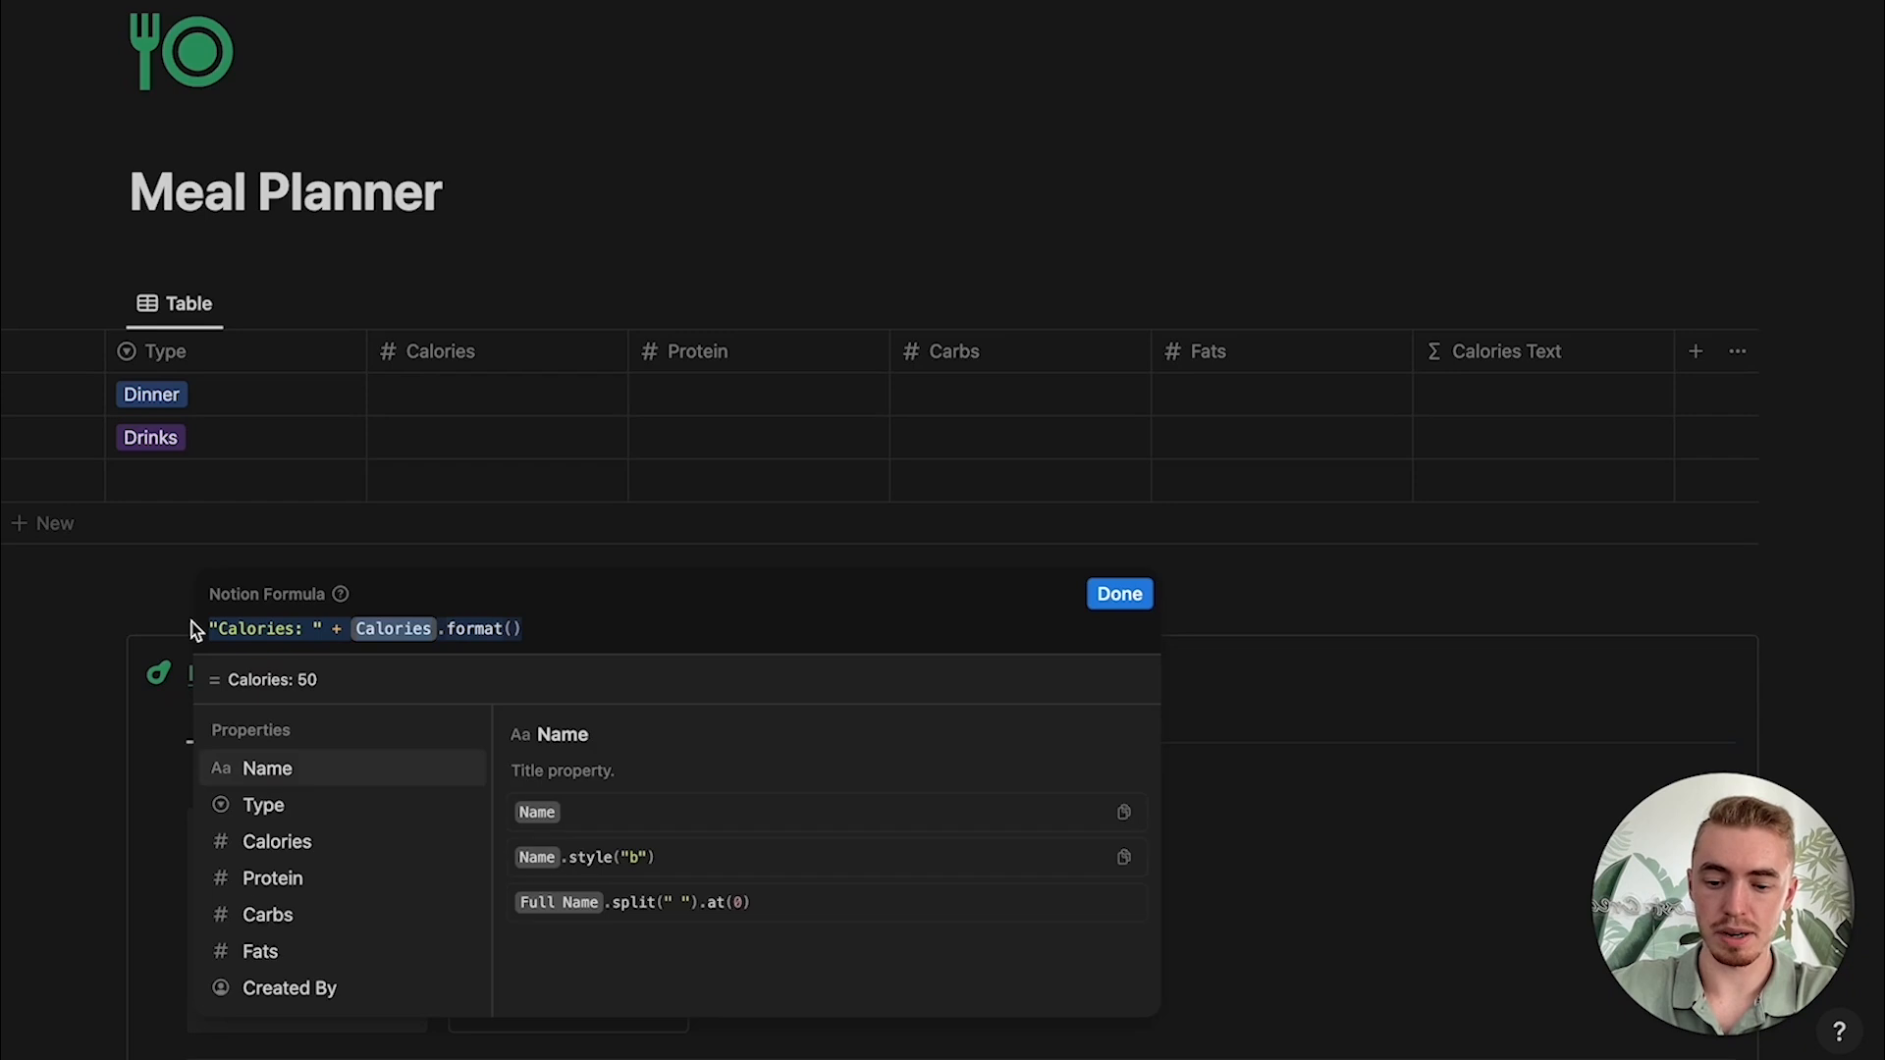
key(Escape)
click(1548, 380)
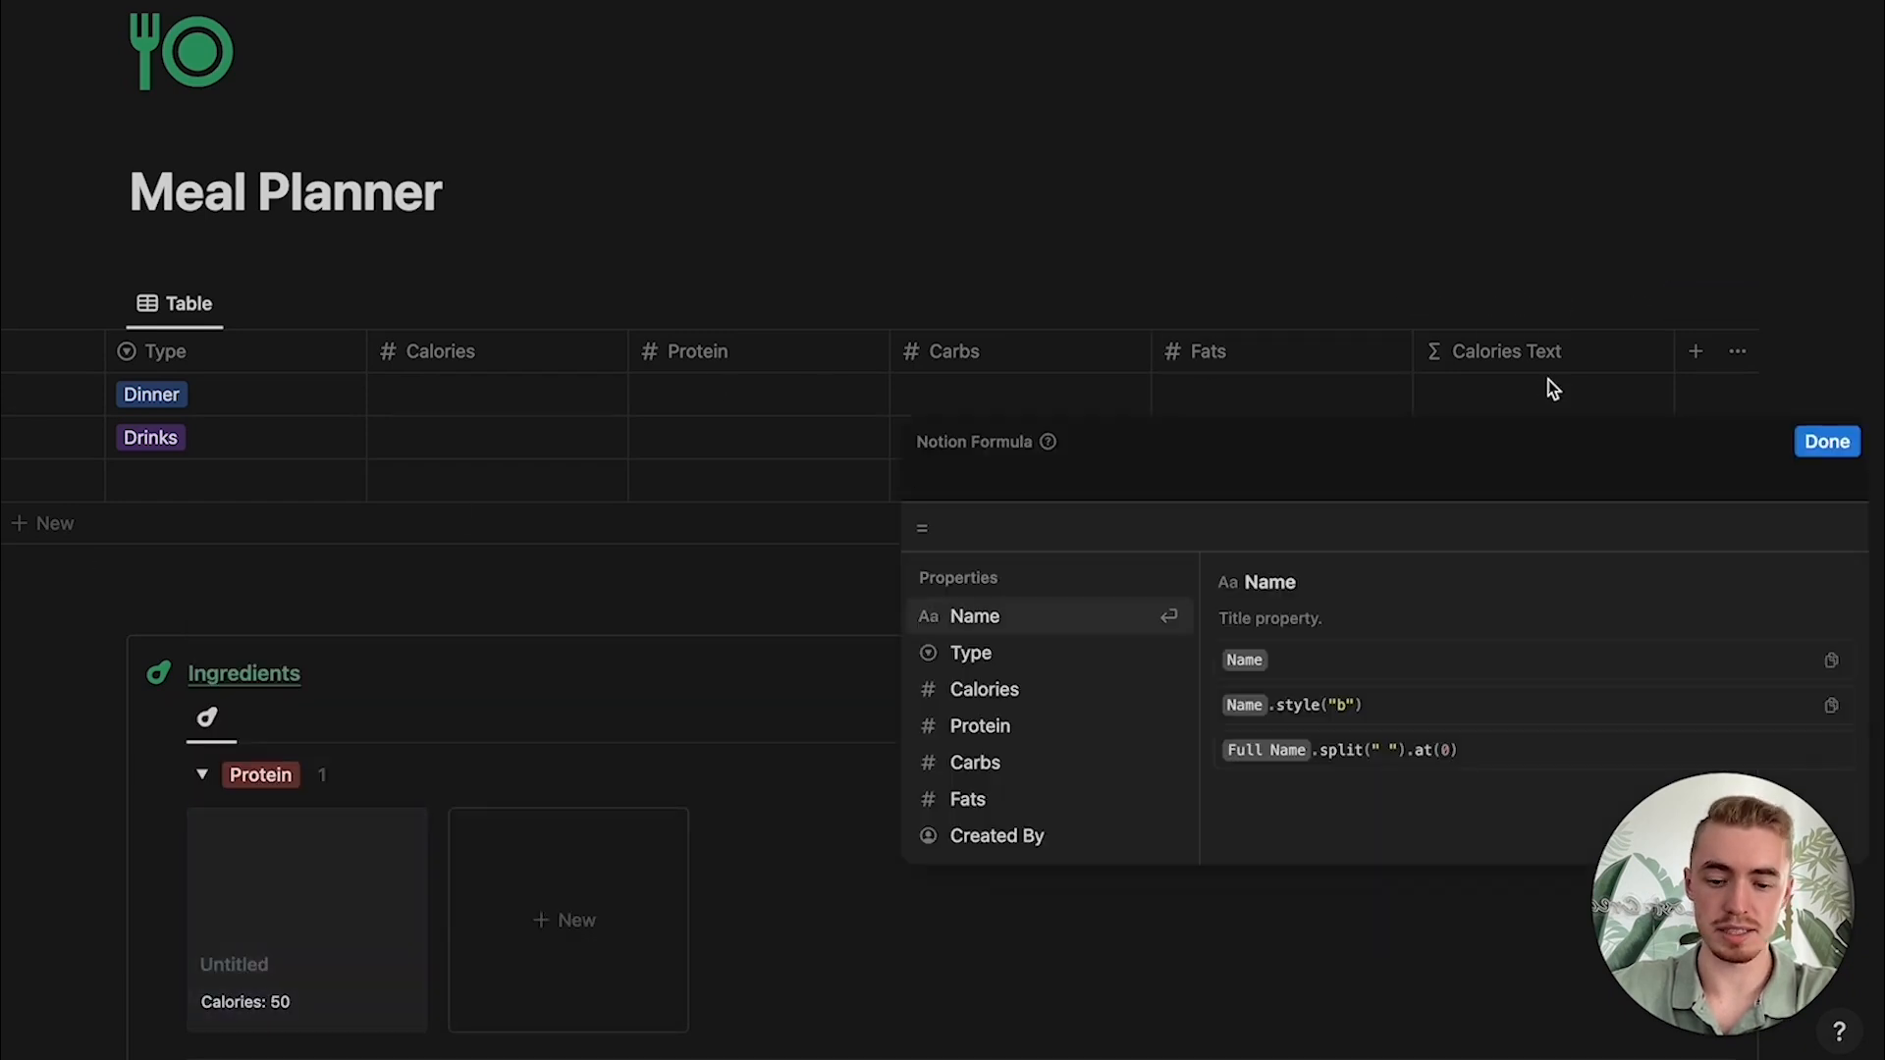
key(Escape)
Step: Duplicate the Calories Text property of the Meals table and rename the copy Protein Text
click(1478, 367)
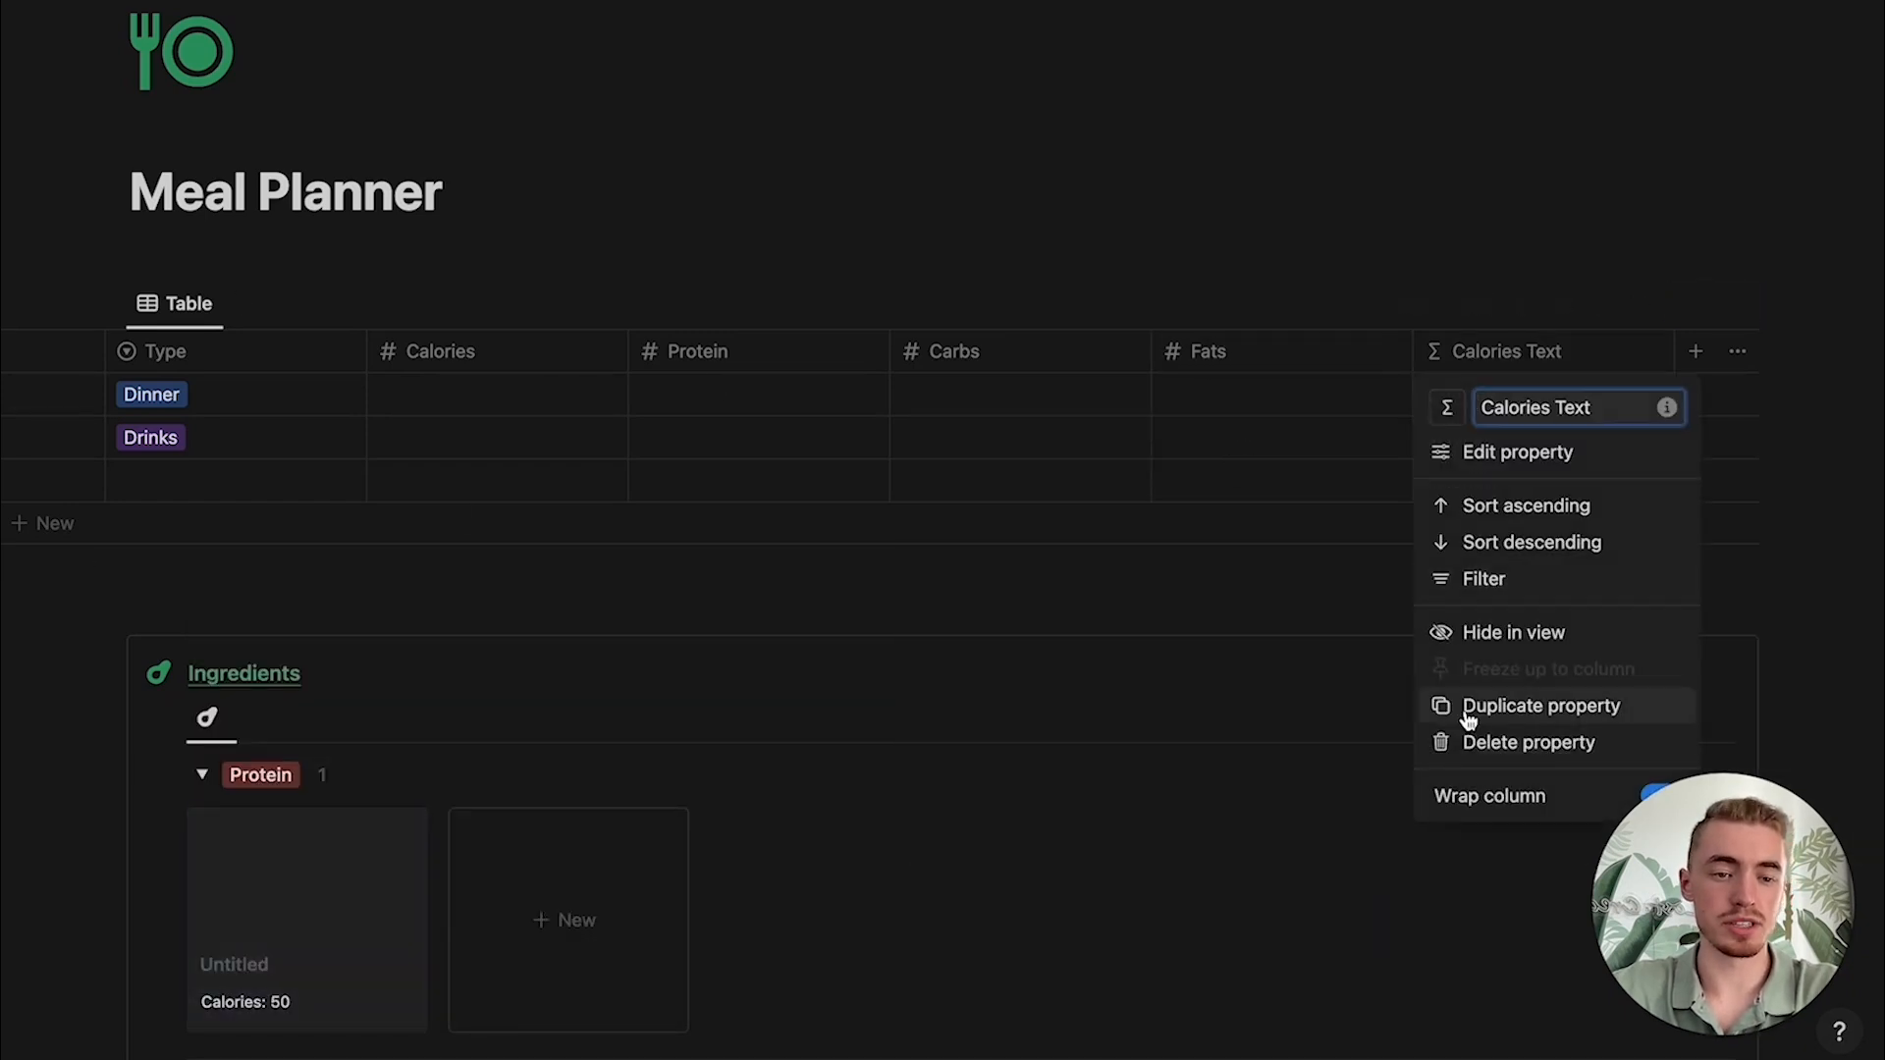
click(1417, 705)
click(1571, 355)
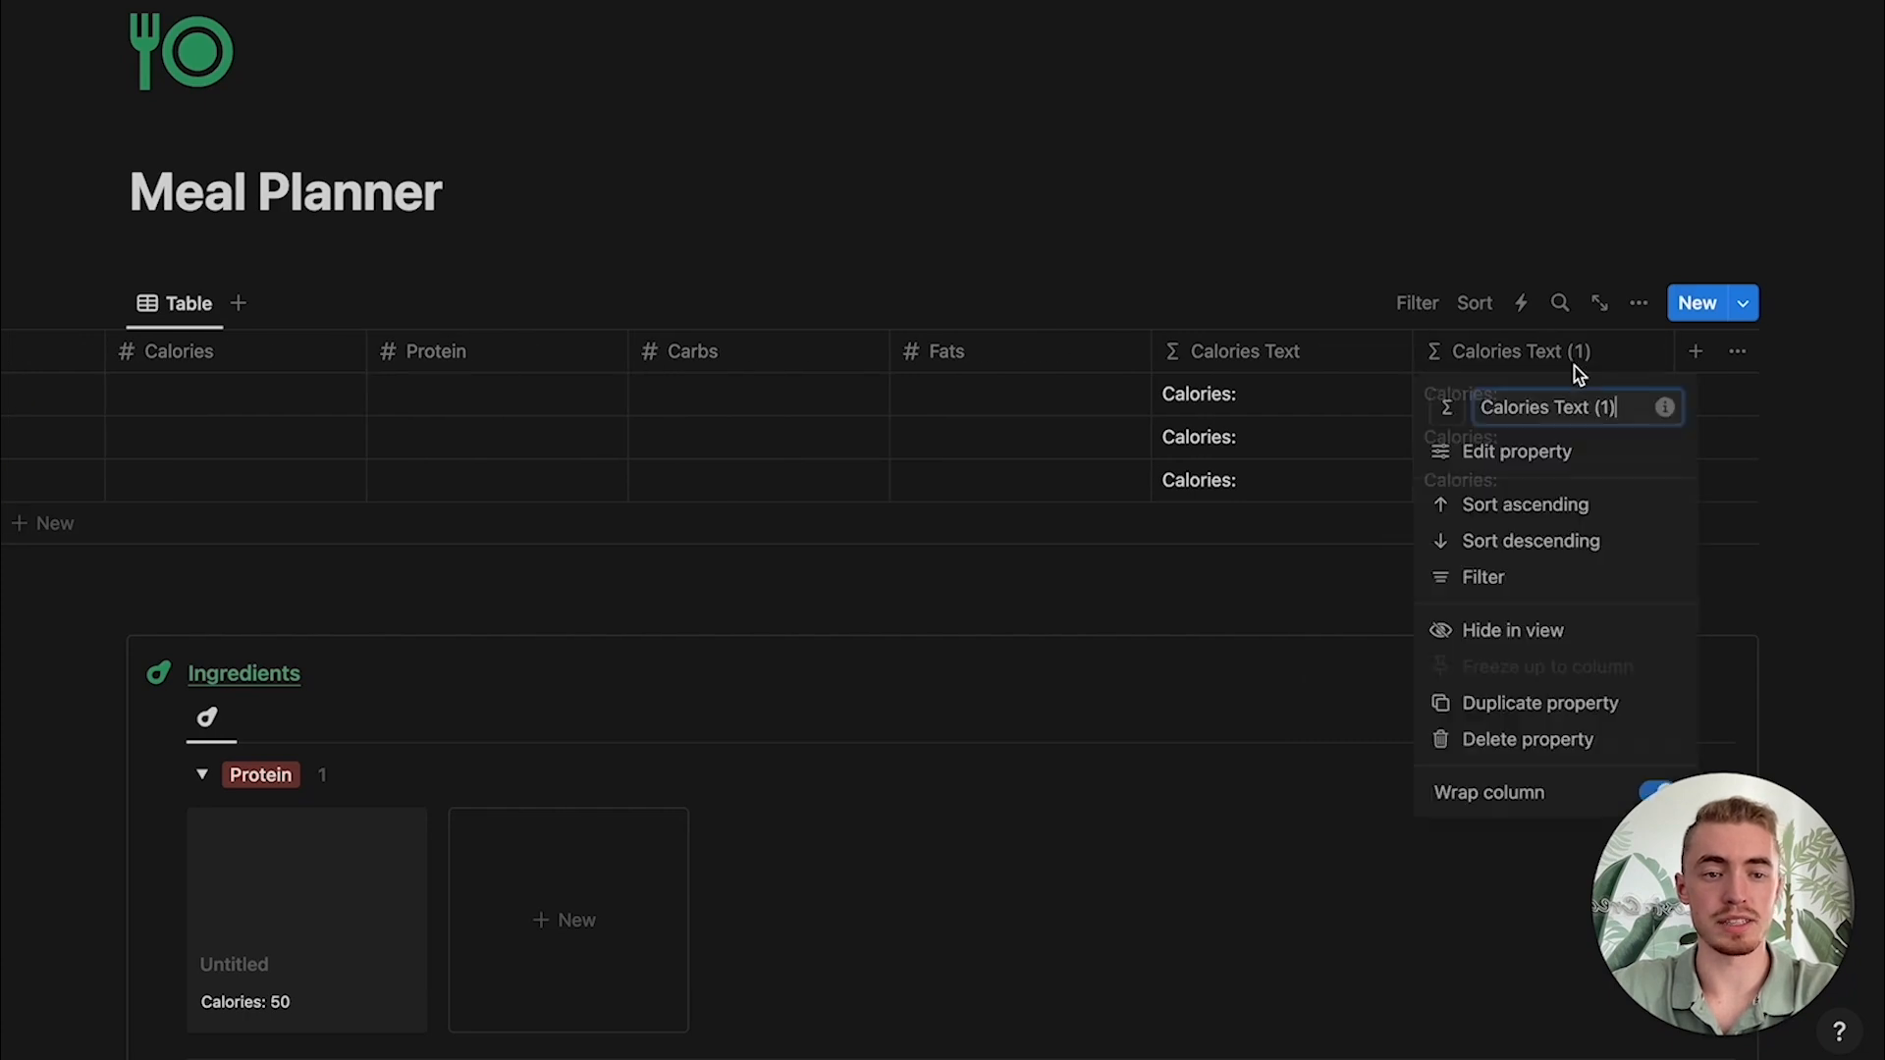
drag(1620, 407, 1478, 405)
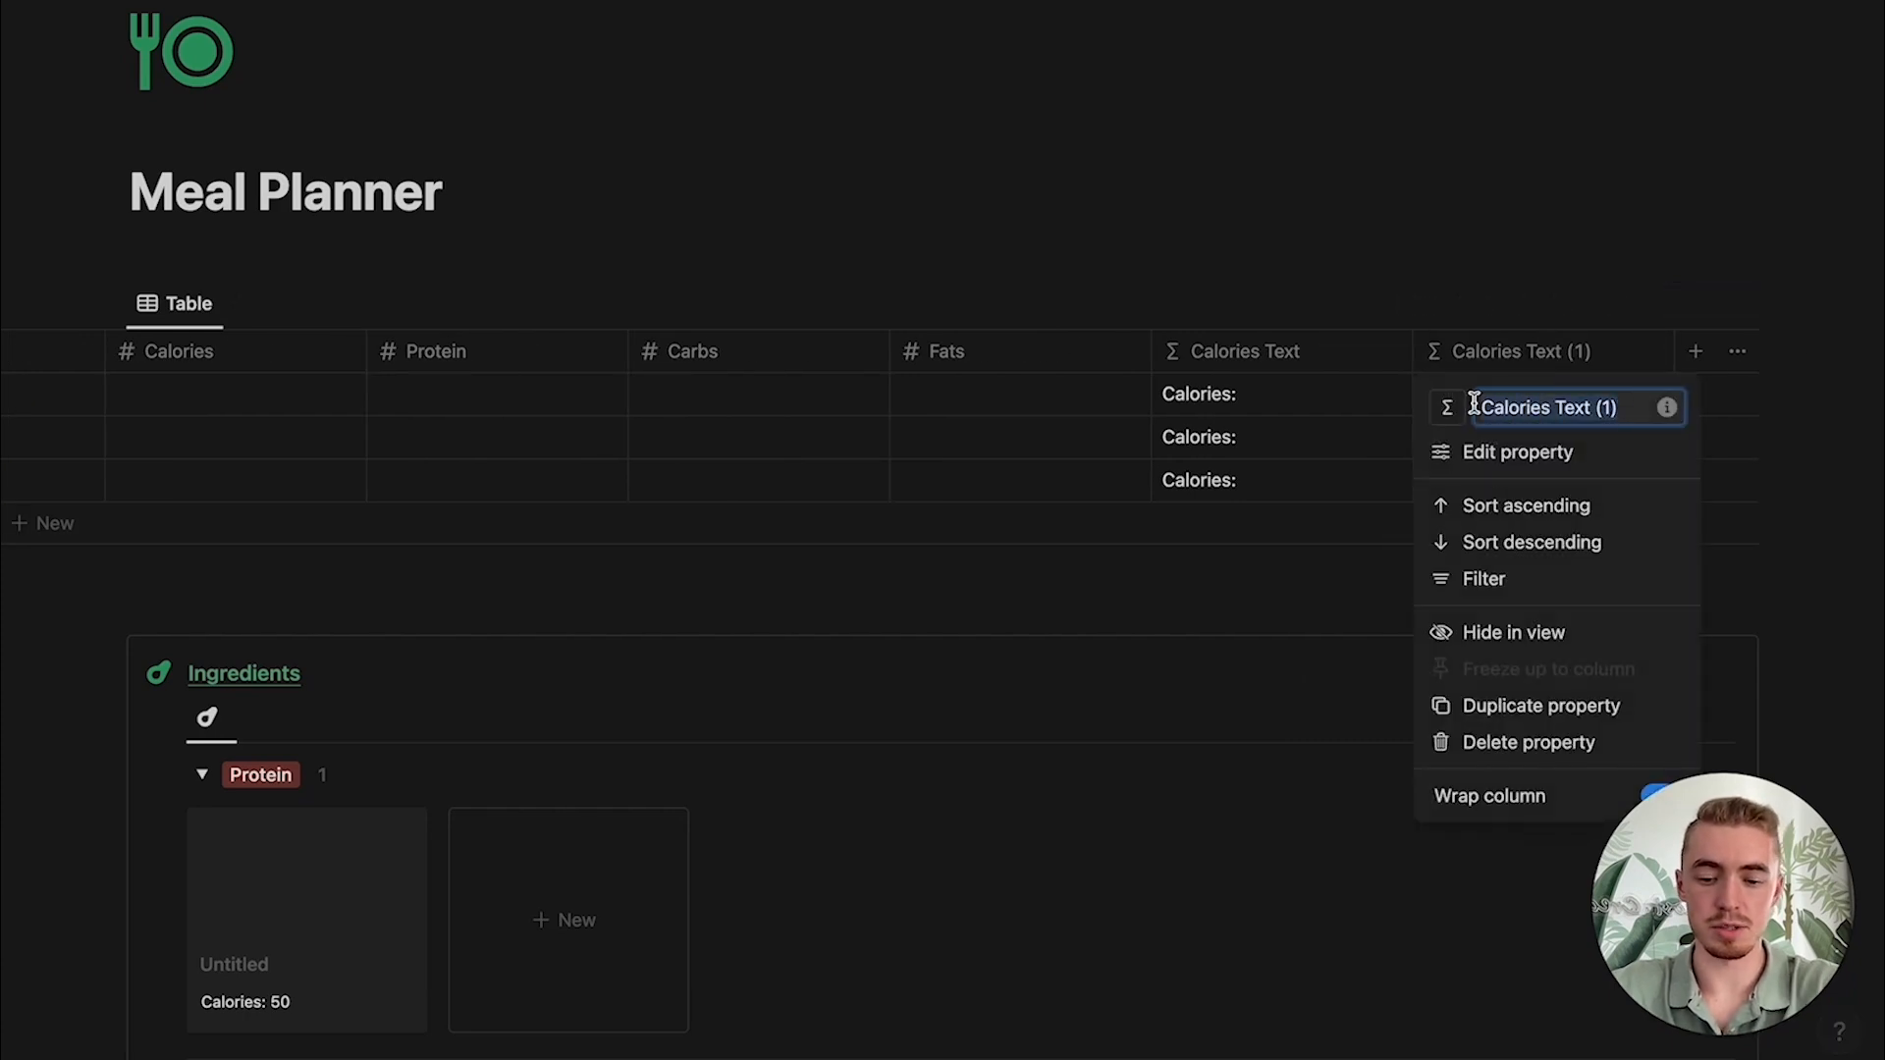
text(Protein Tex)
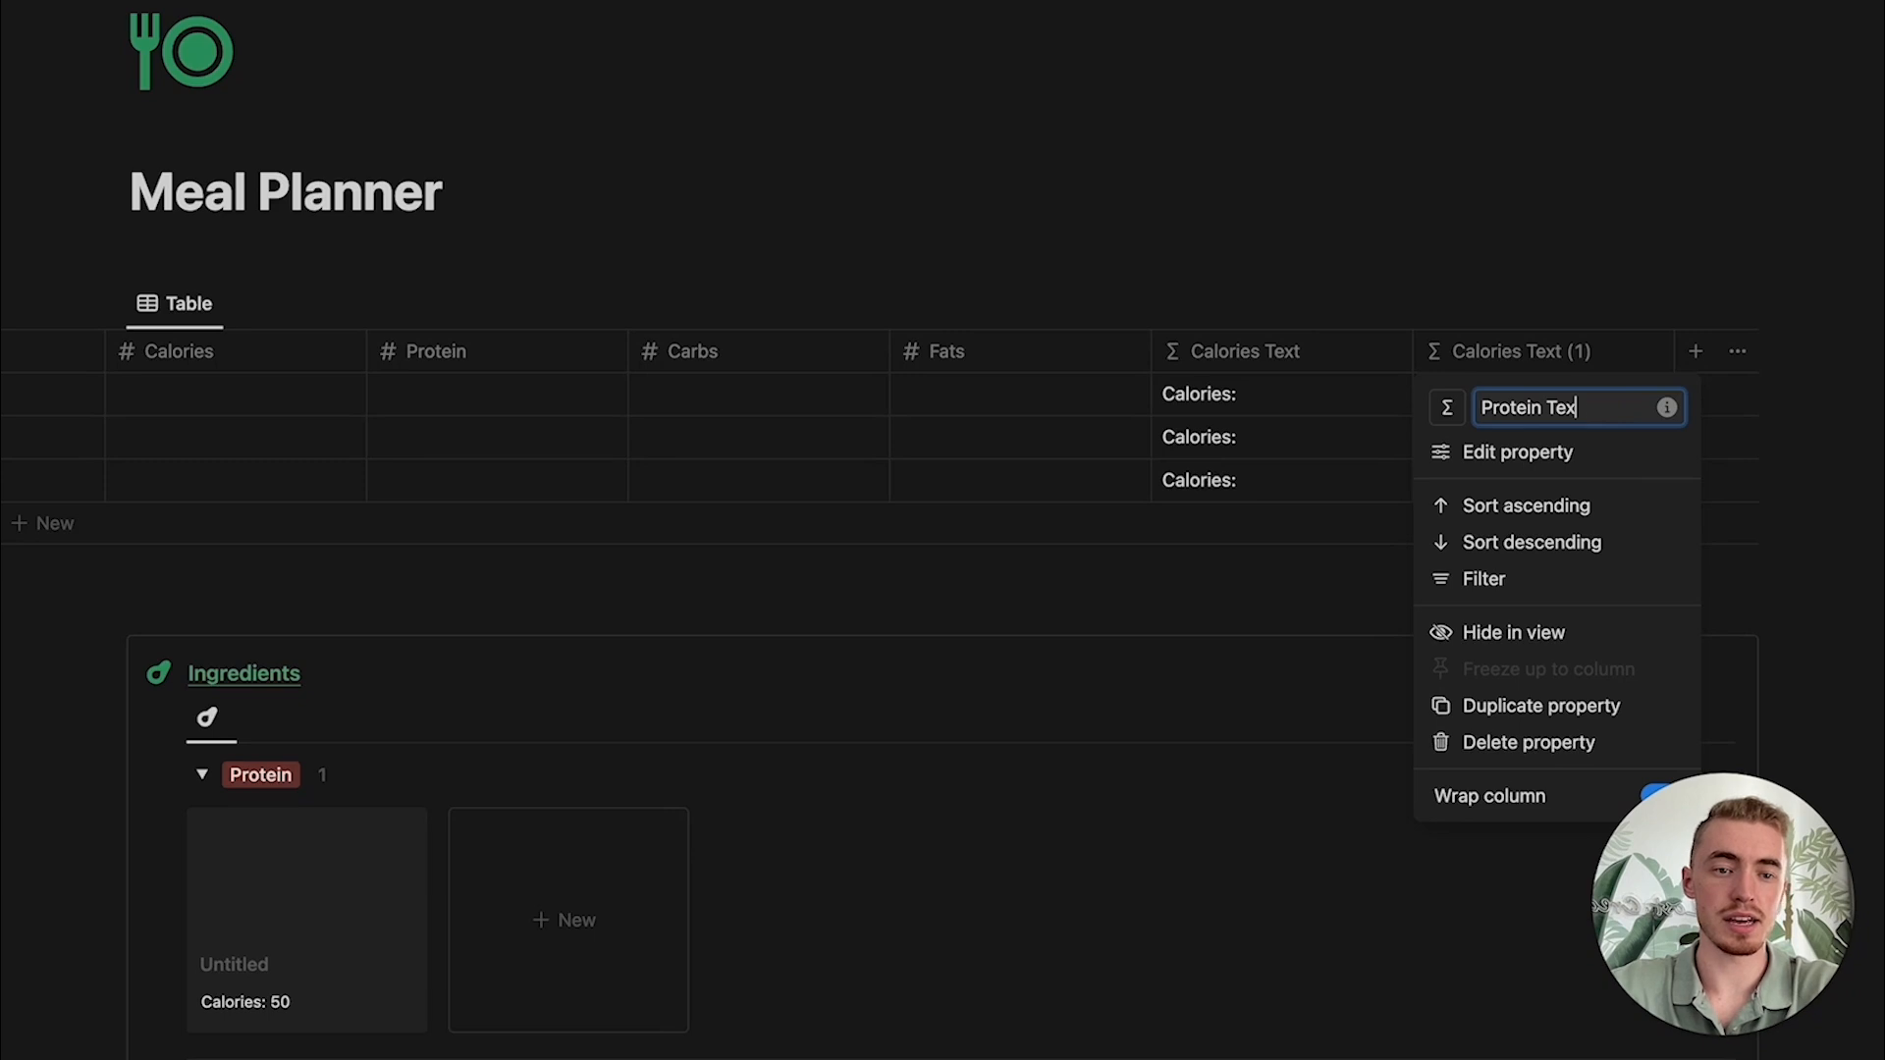
text(t)
key(Return)
Step: Set the Protein Text formula to "Protein: " + Protein.format() and duplicate the property to make Carbs Text and Fats Text
click(1465, 403)
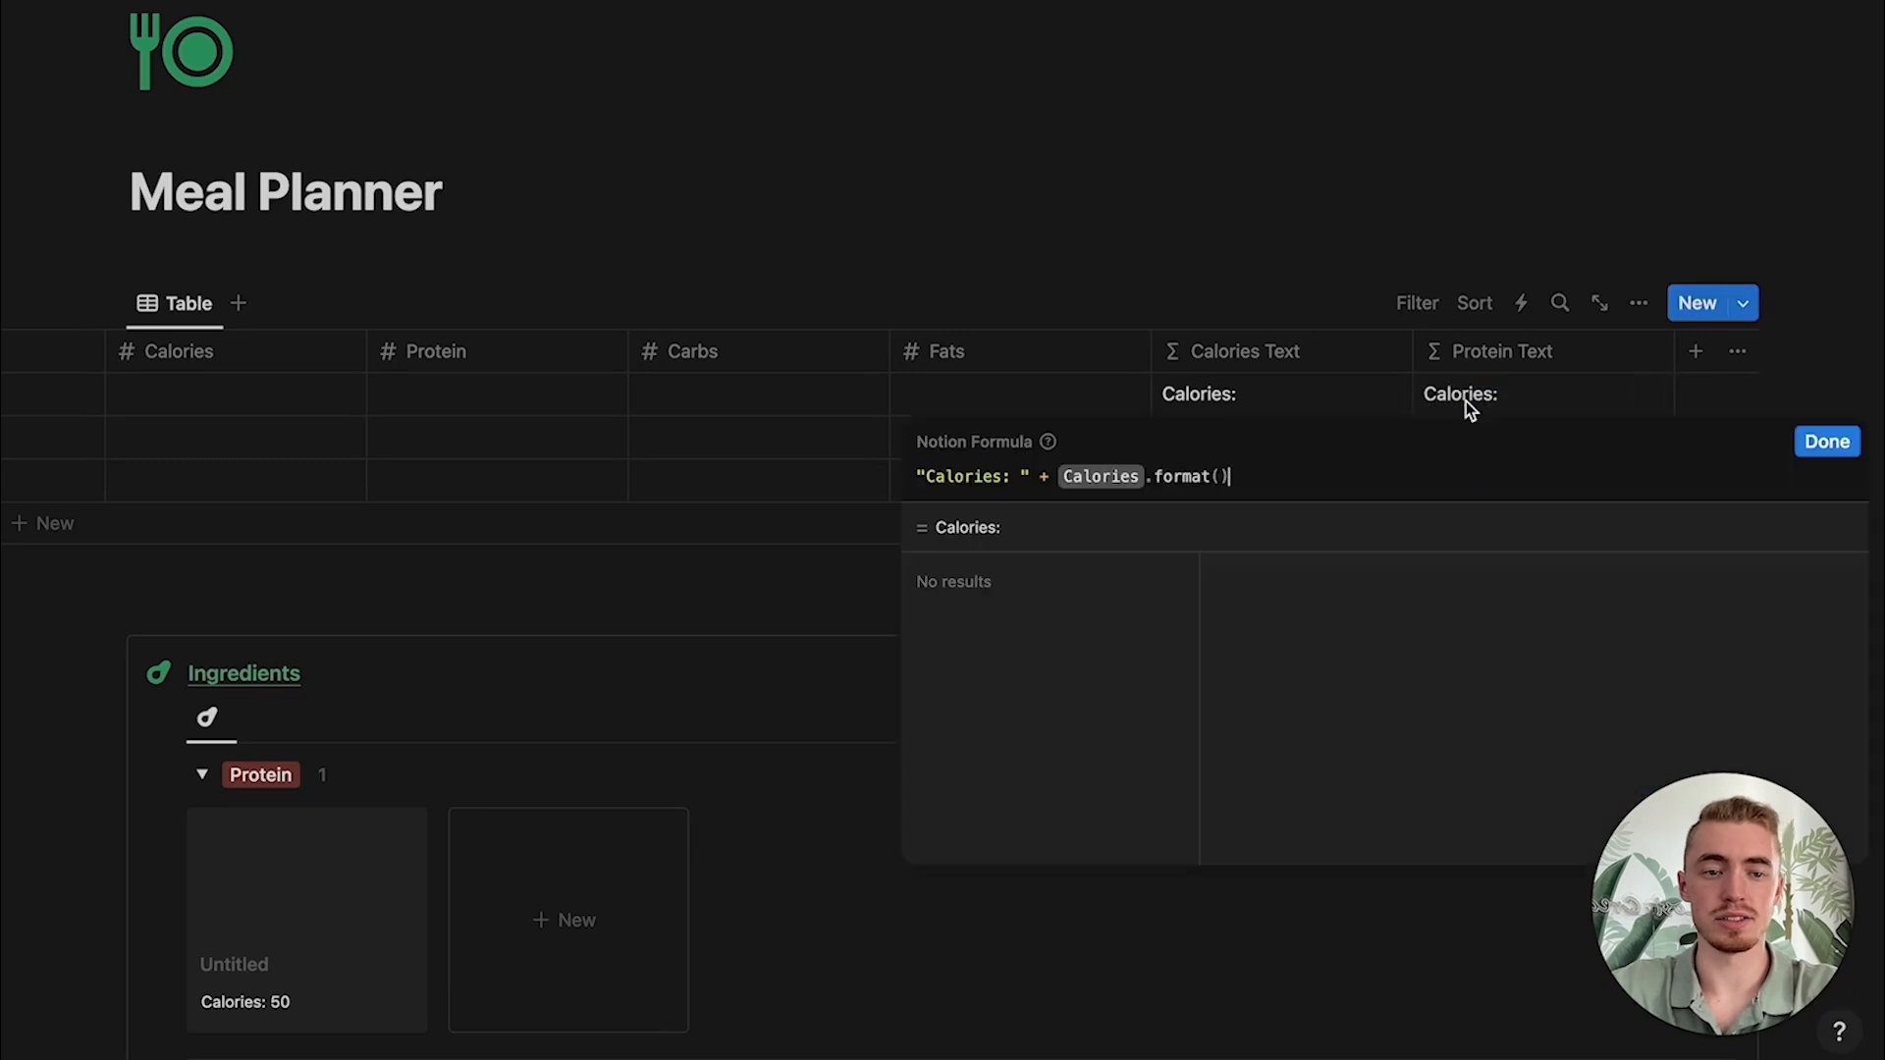
double_click(952, 476)
text(Protein)
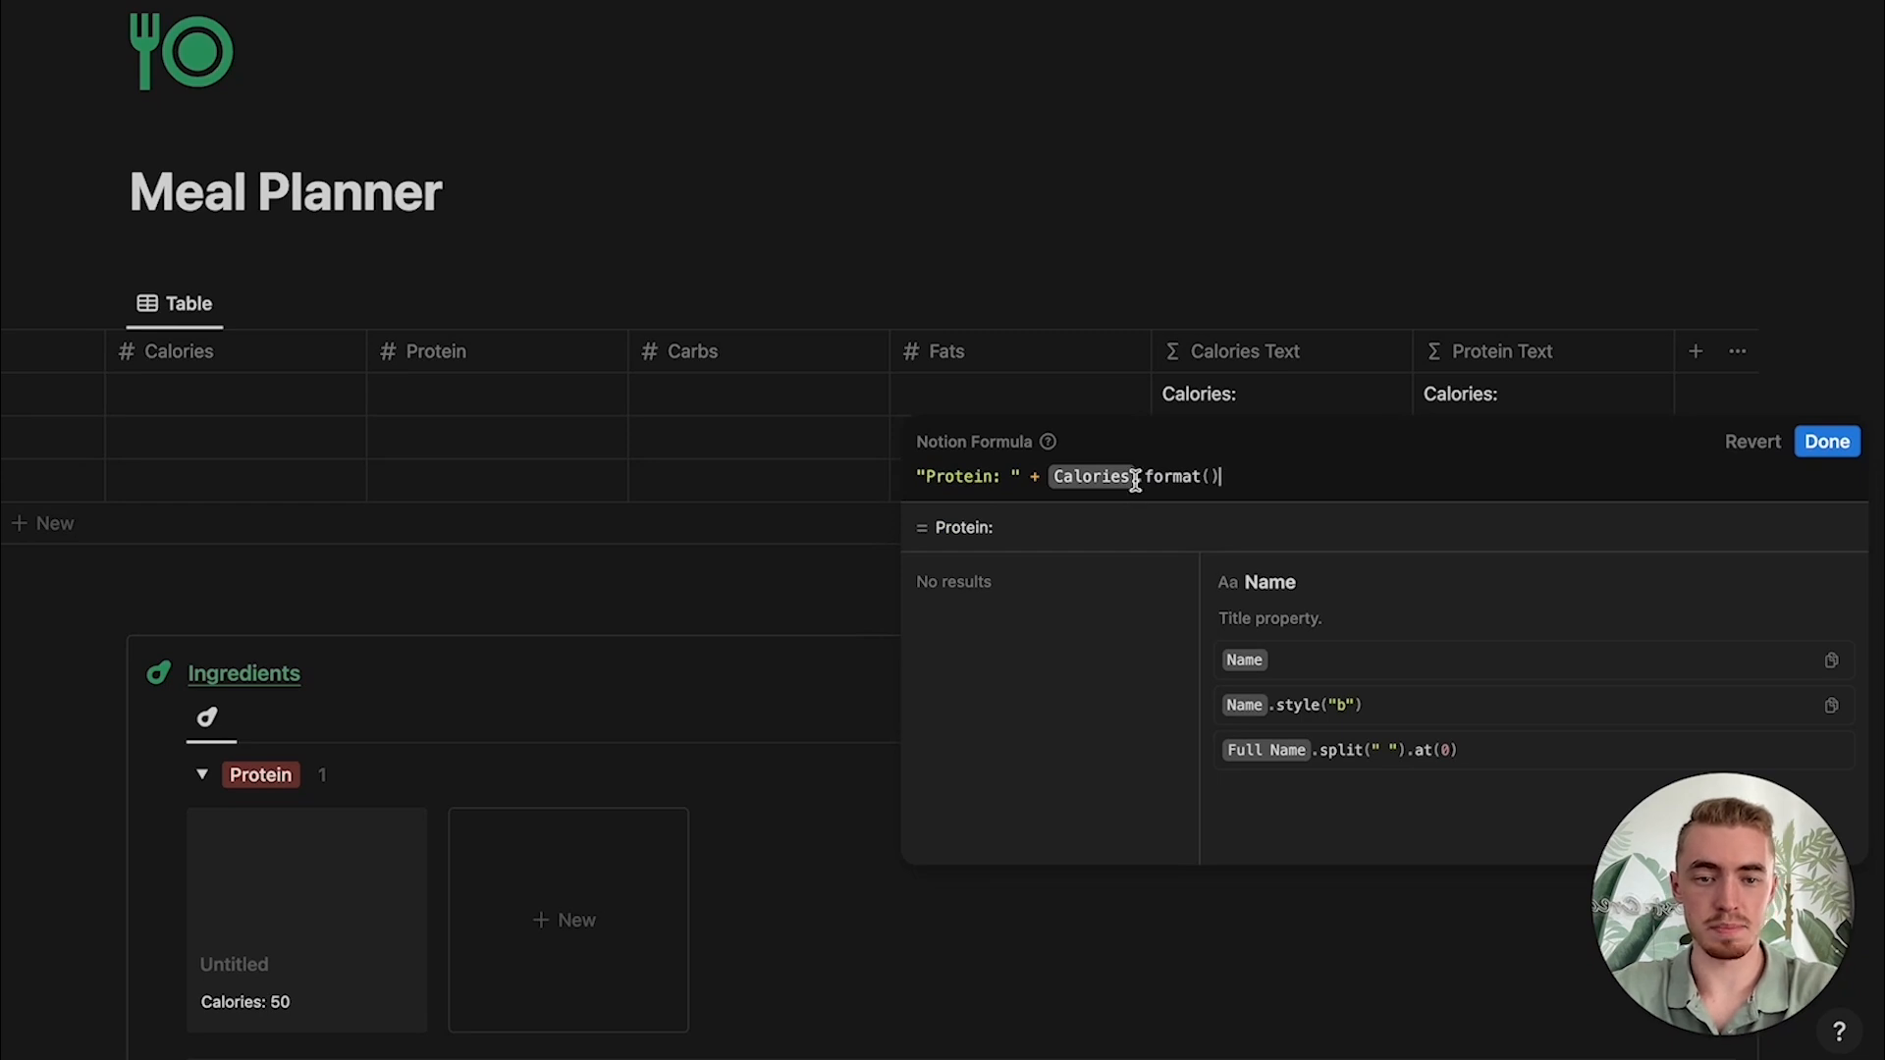
key(BackSpace)
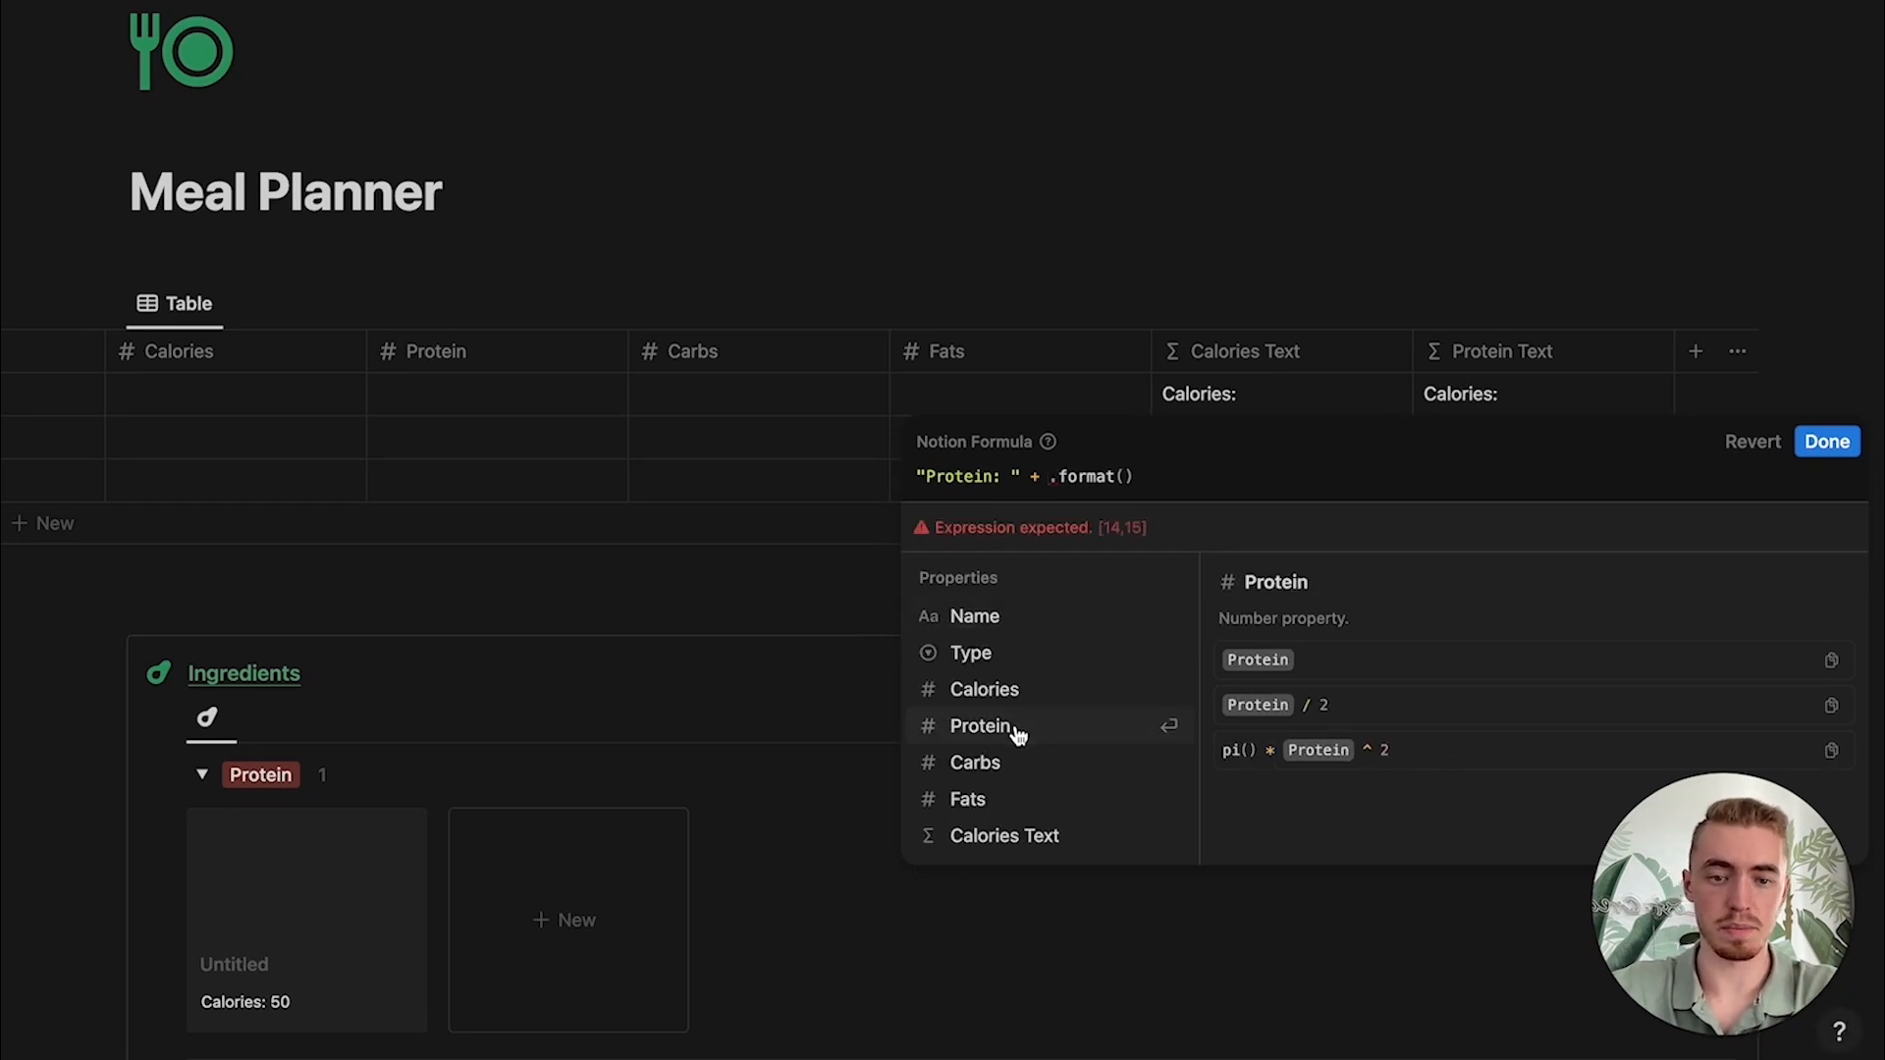
click(1016, 726)
click(1805, 438)
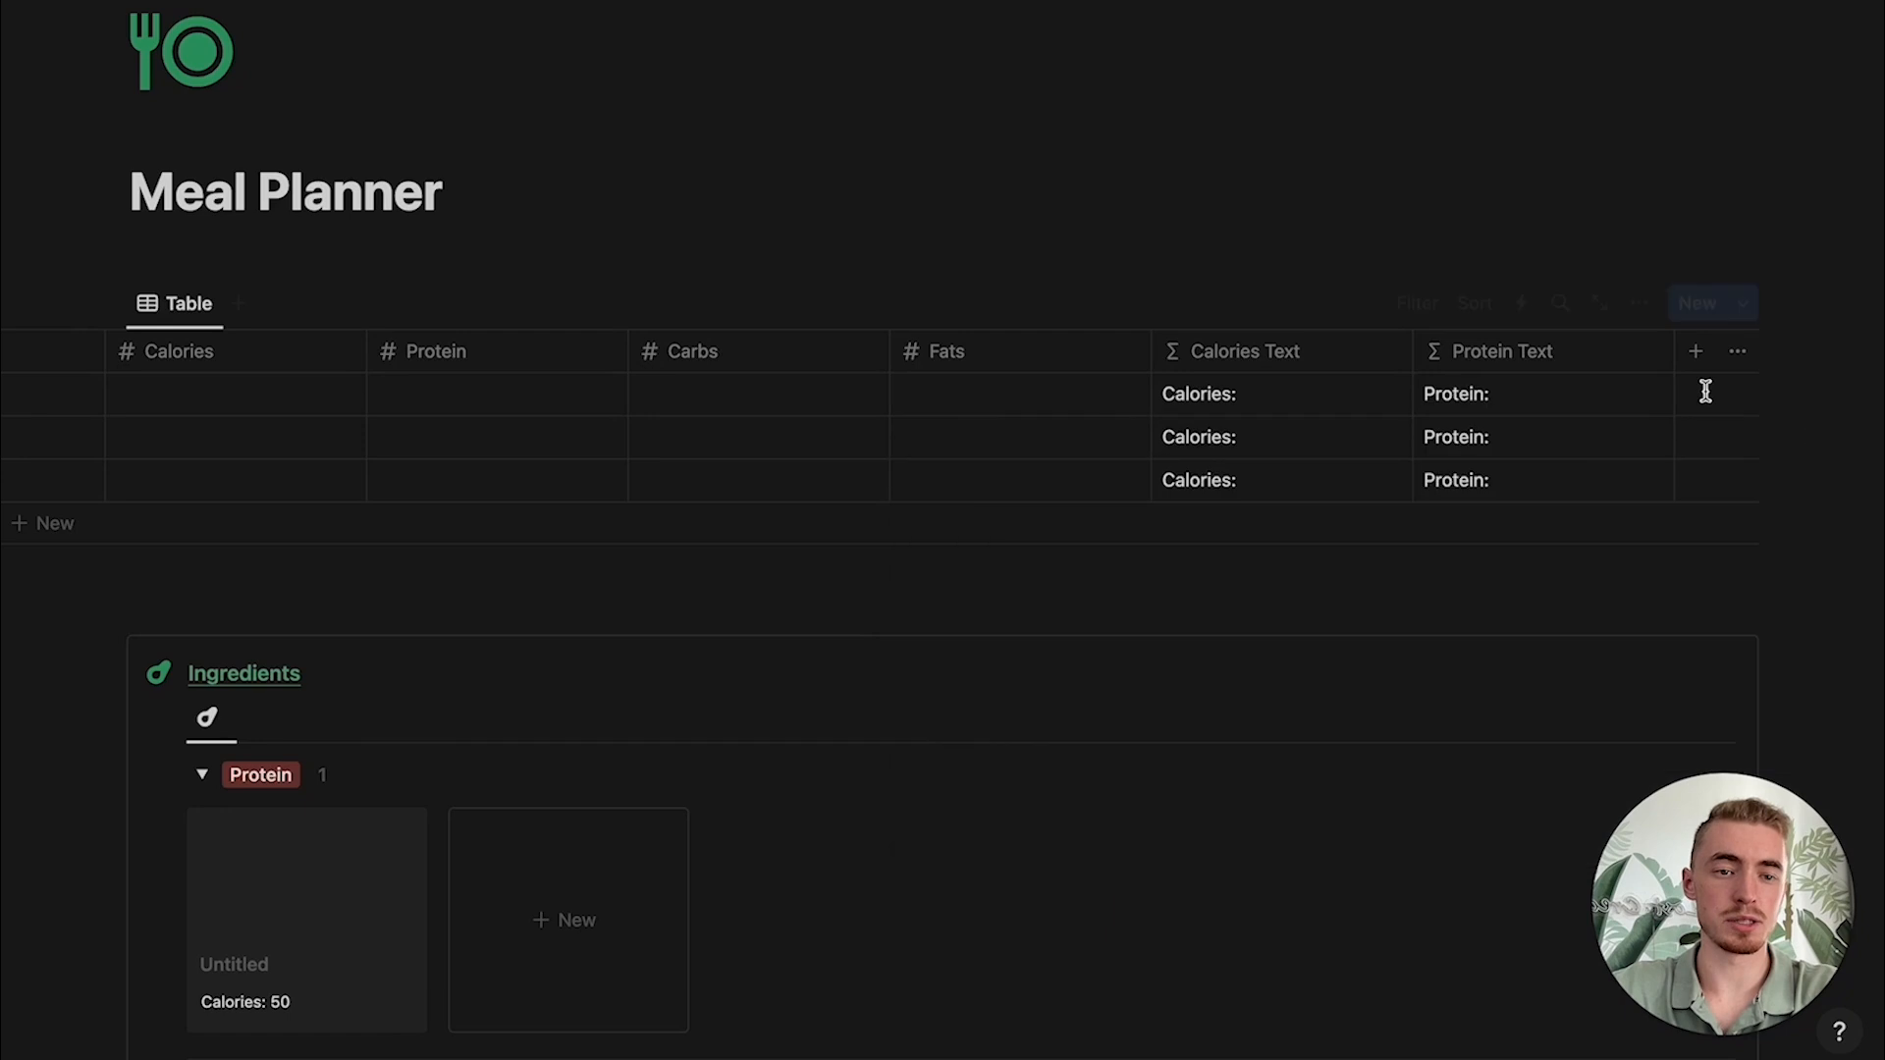
click(1499, 353)
click(1495, 720)
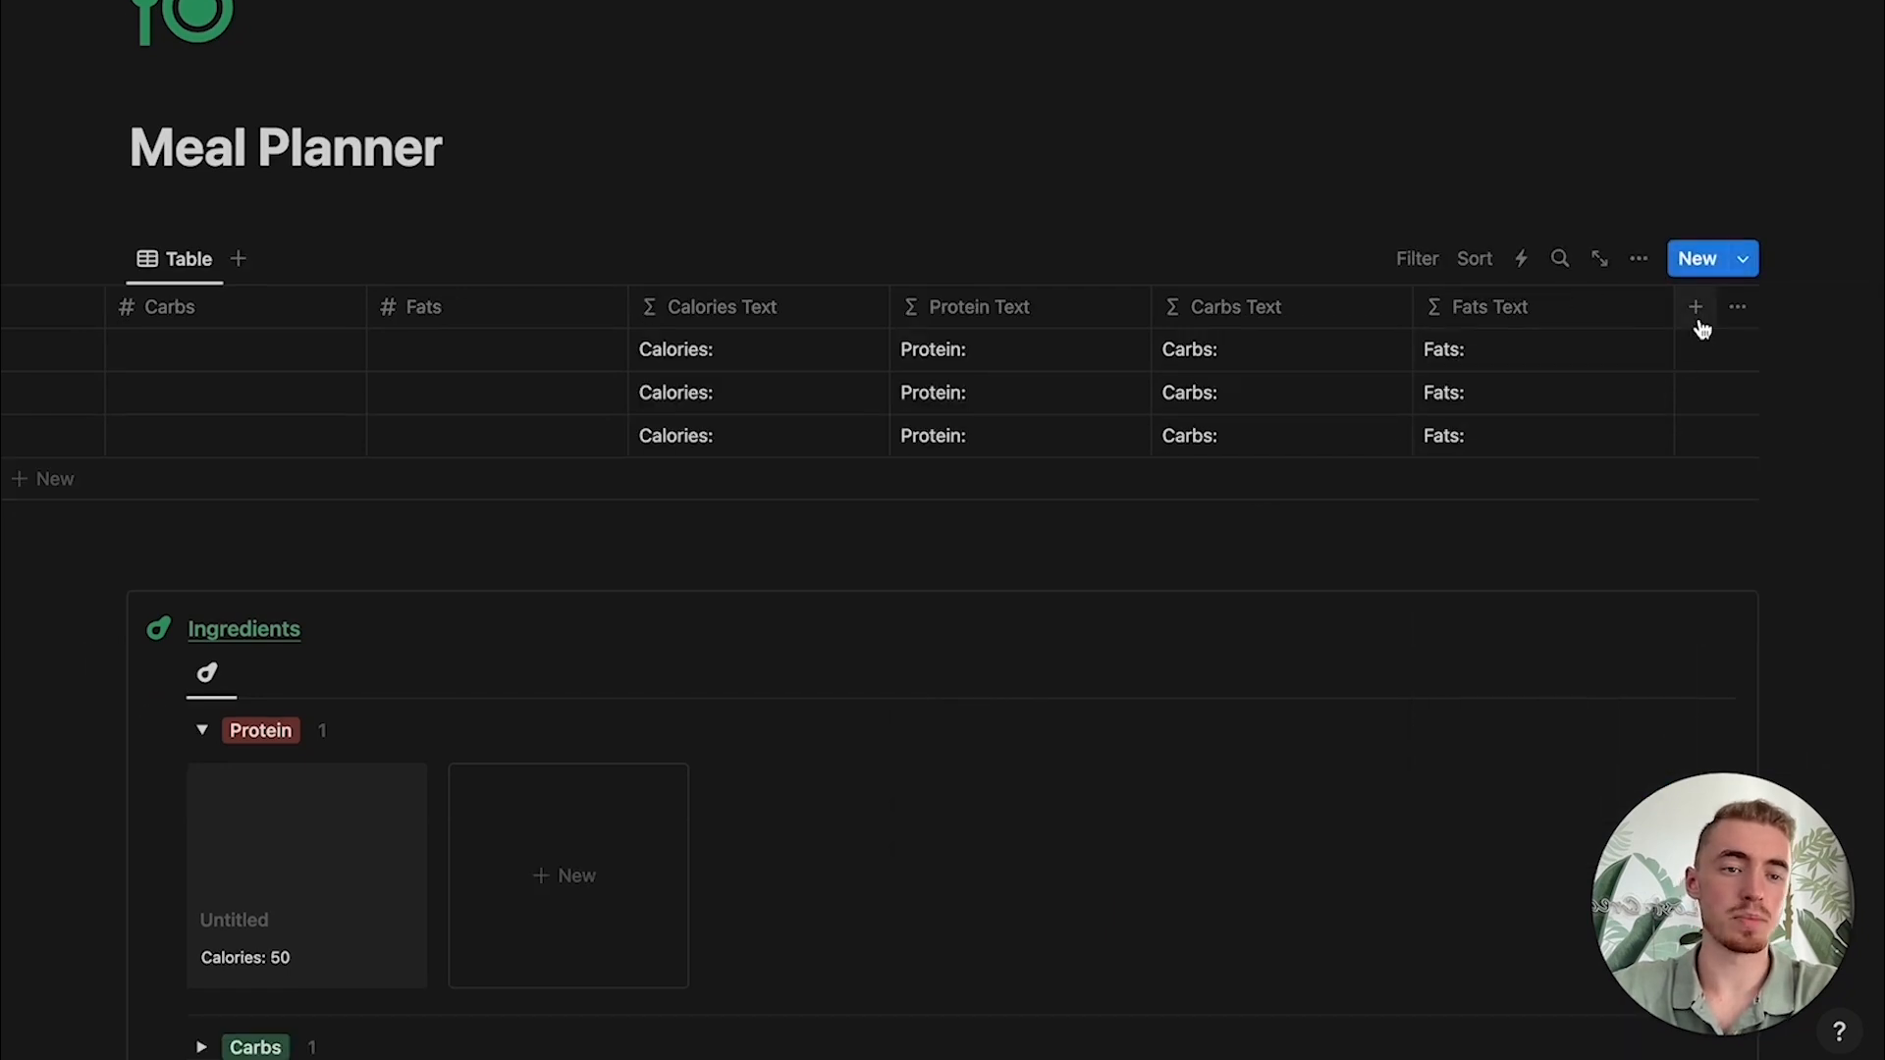
Step: Add a URL property named Recipe to the Meals table
click(1695, 306)
text(url)
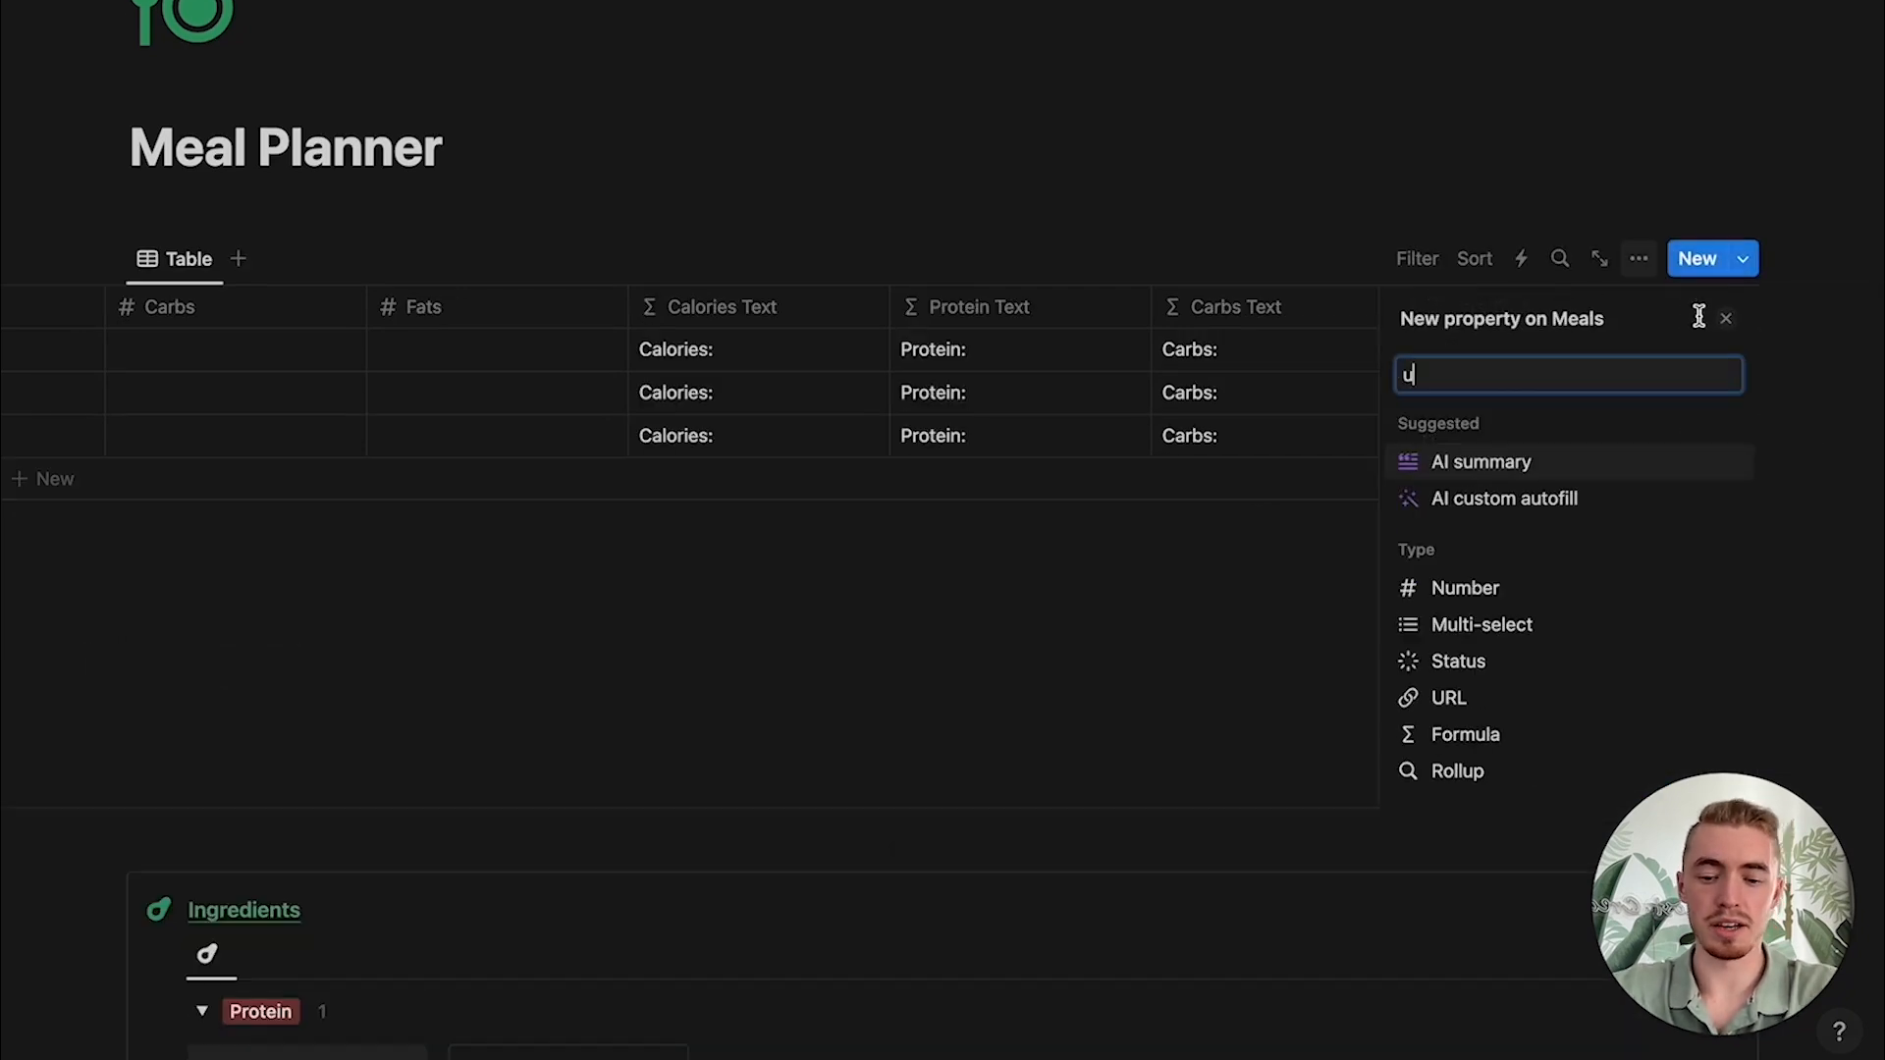
click(1534, 550)
key(BackSpace)
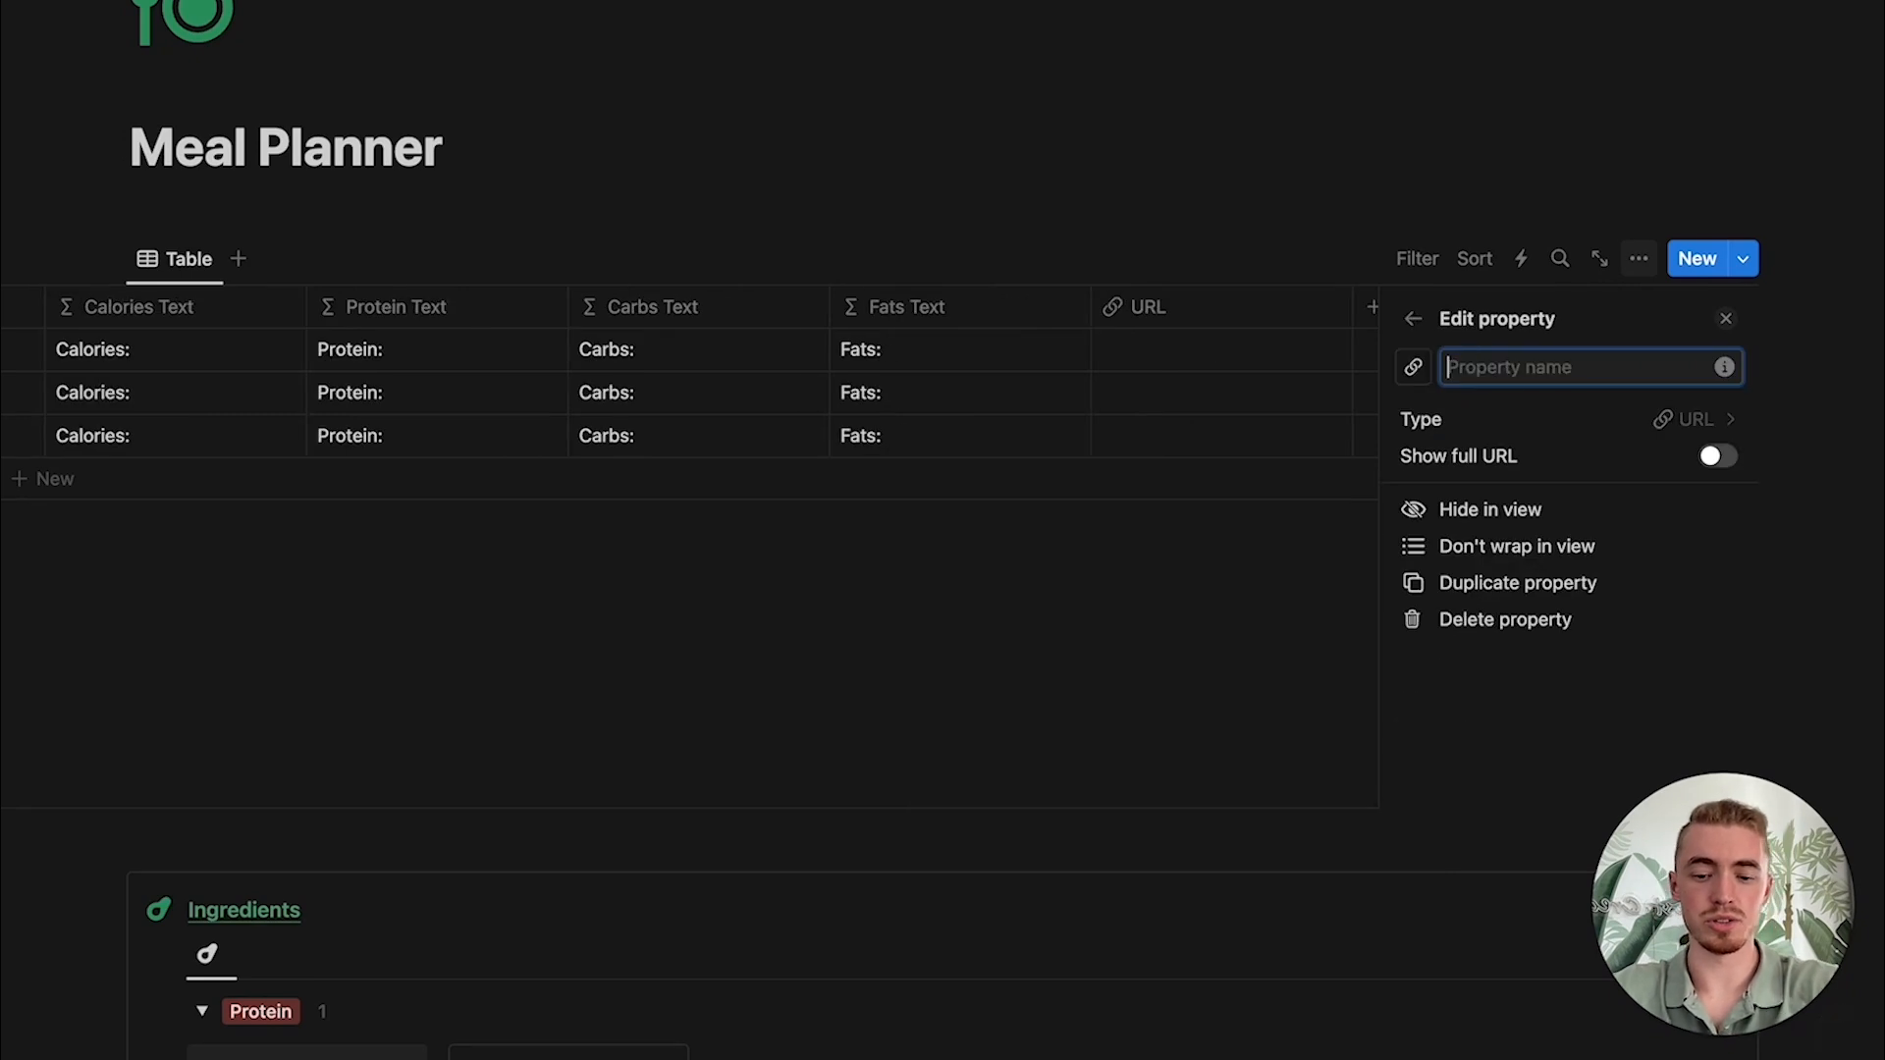
click(1726, 318)
scroll(1569, 481, up, 1)
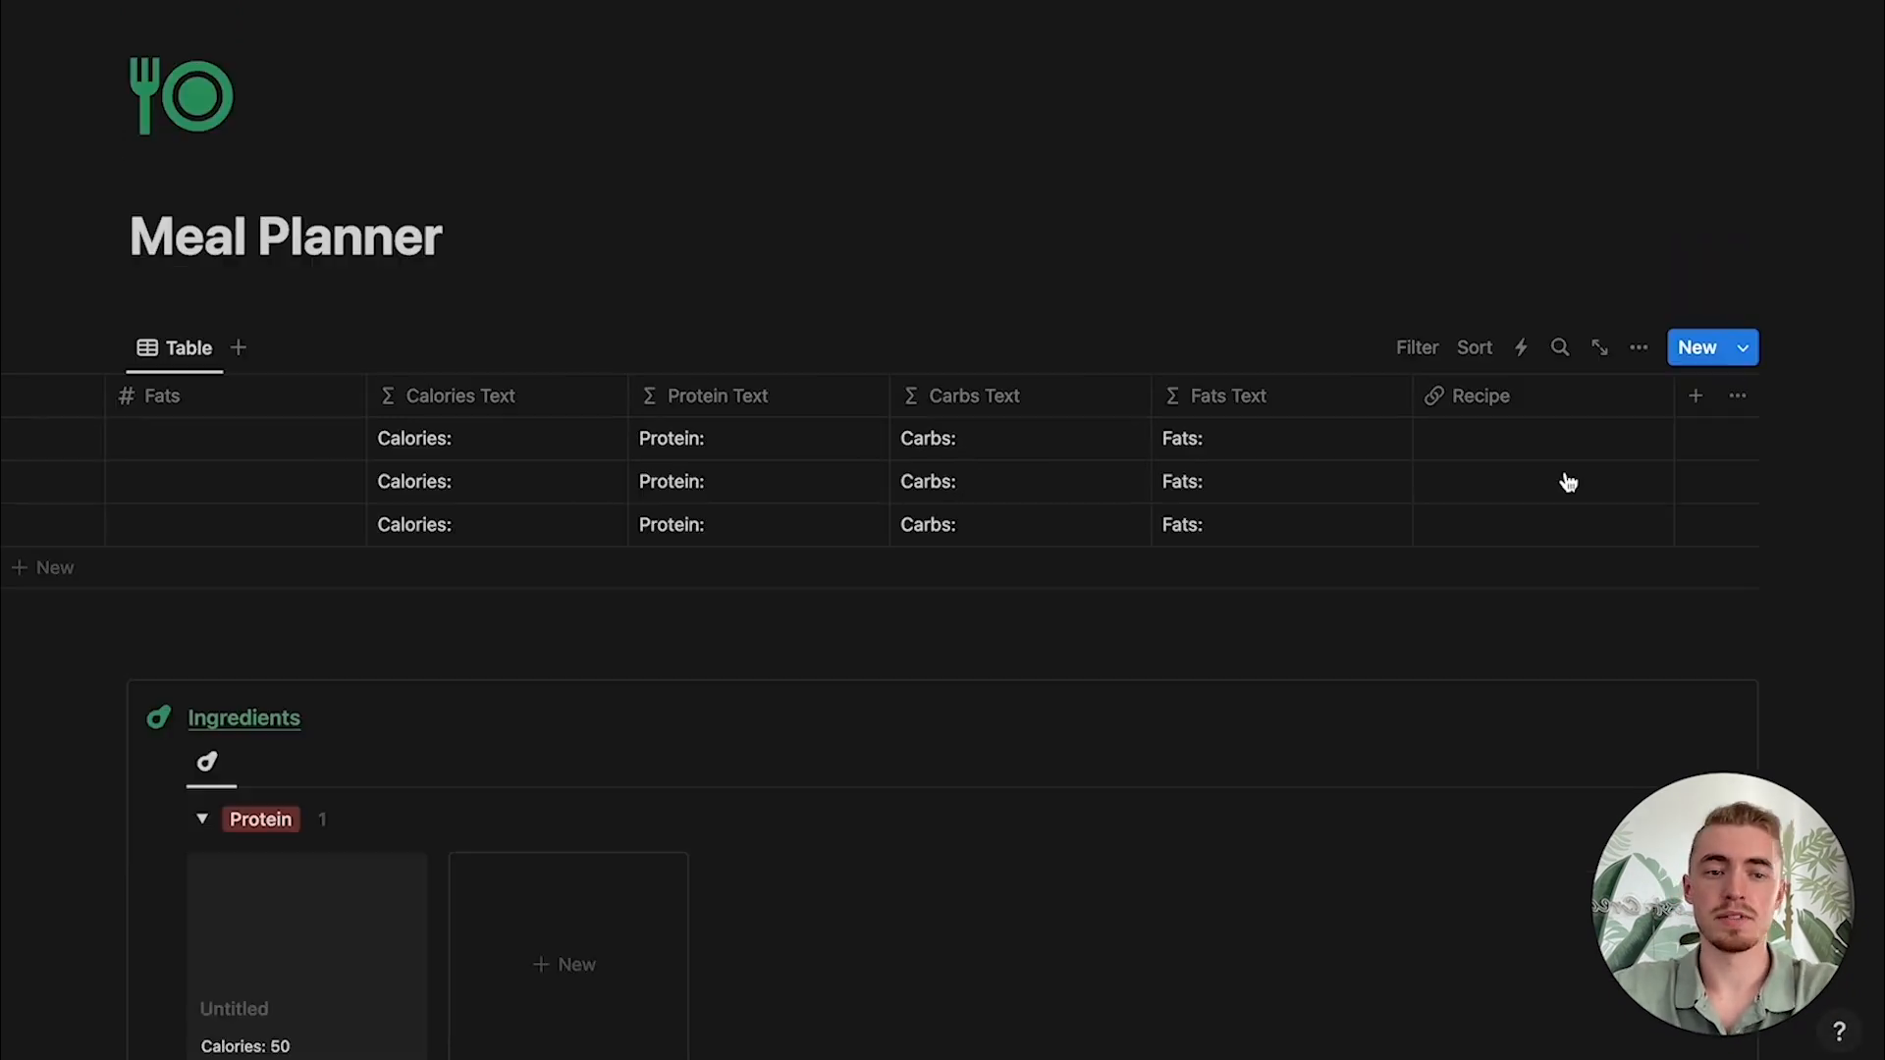
Step: Clear the name of the Meals table view and give the view the document-style icon from the recent icons
click(1638, 349)
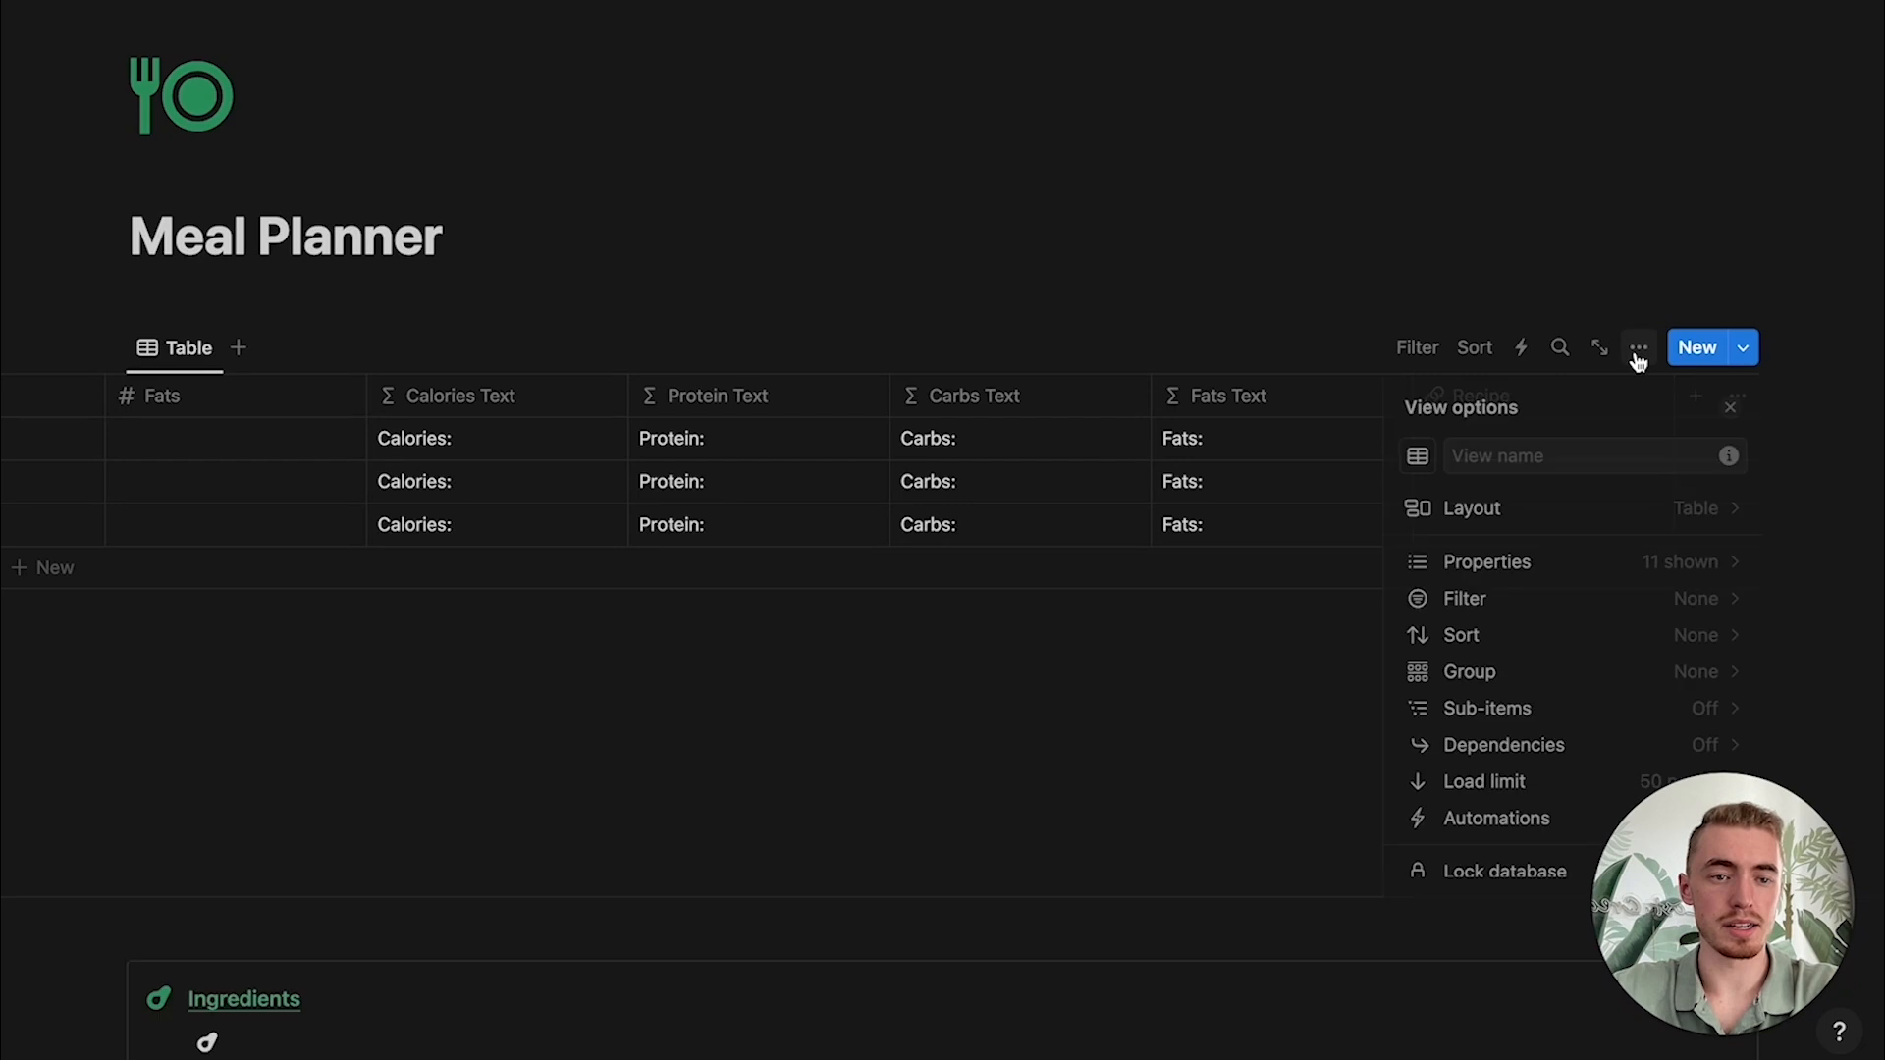
click(1483, 458)
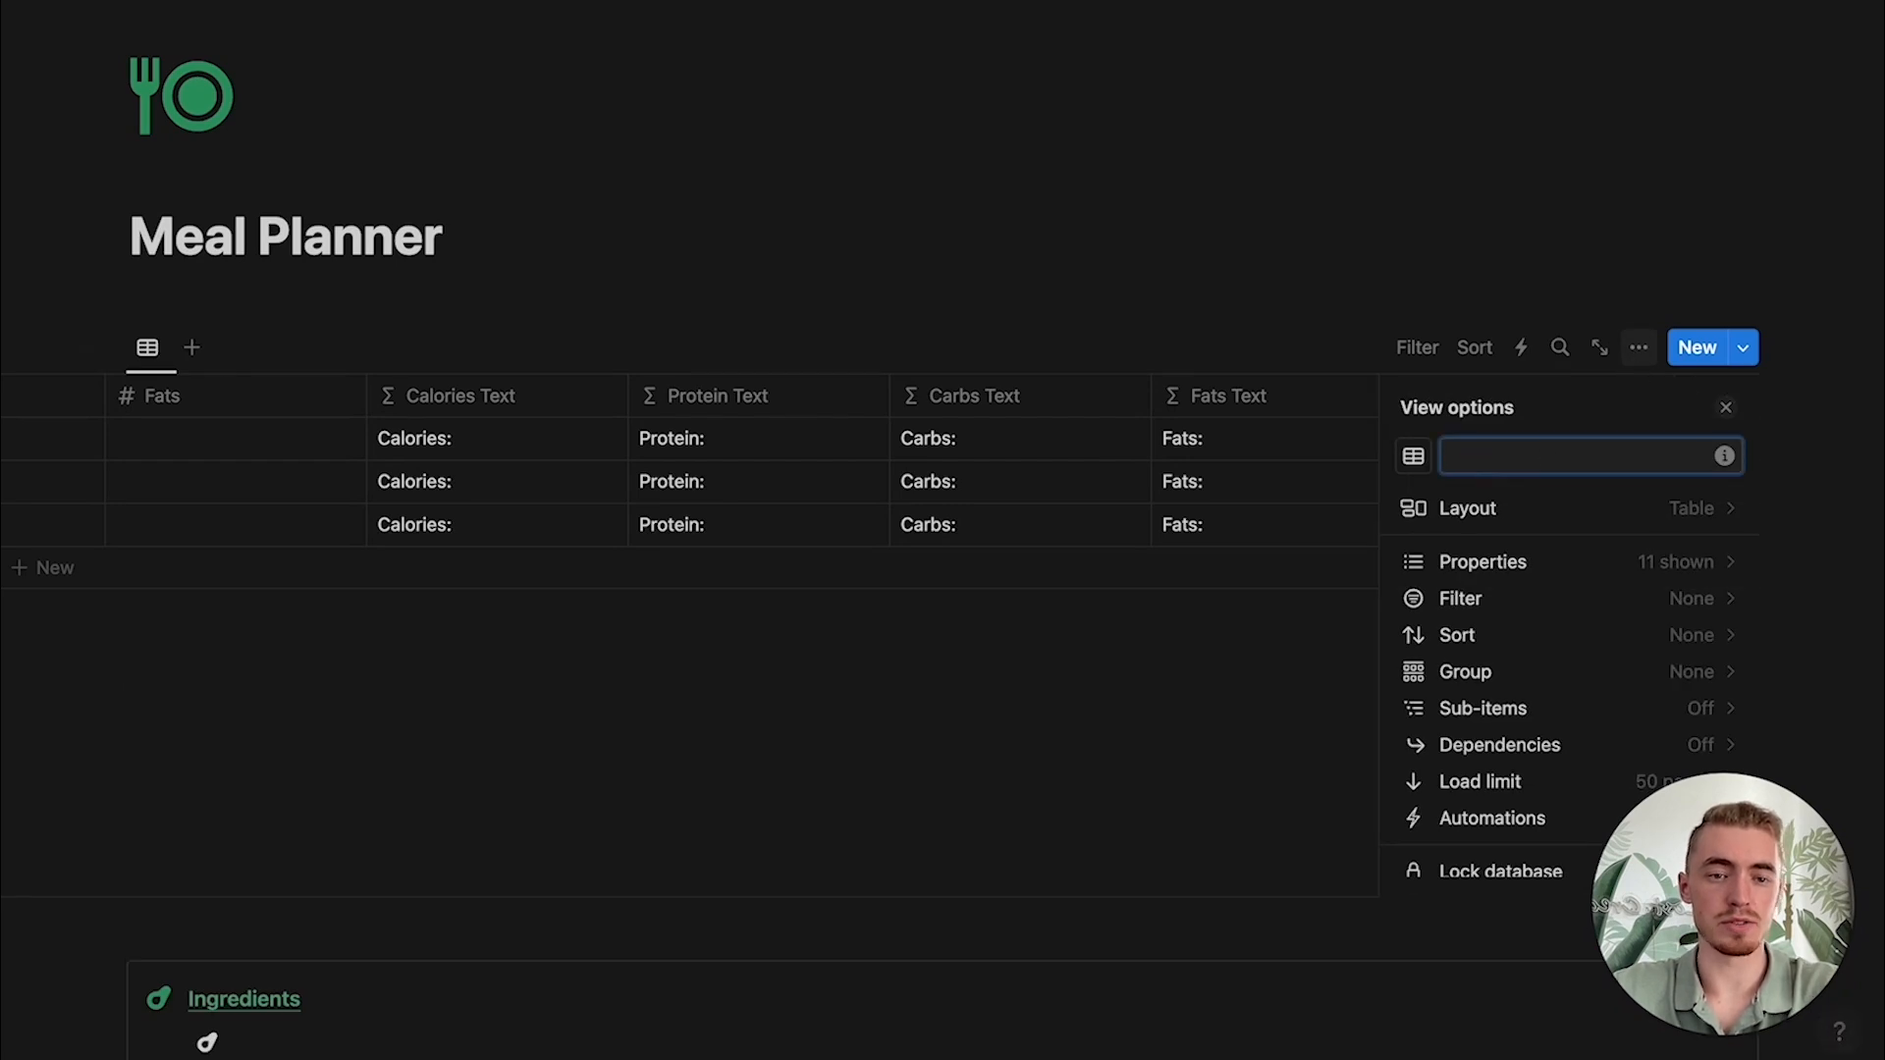
click(1414, 457)
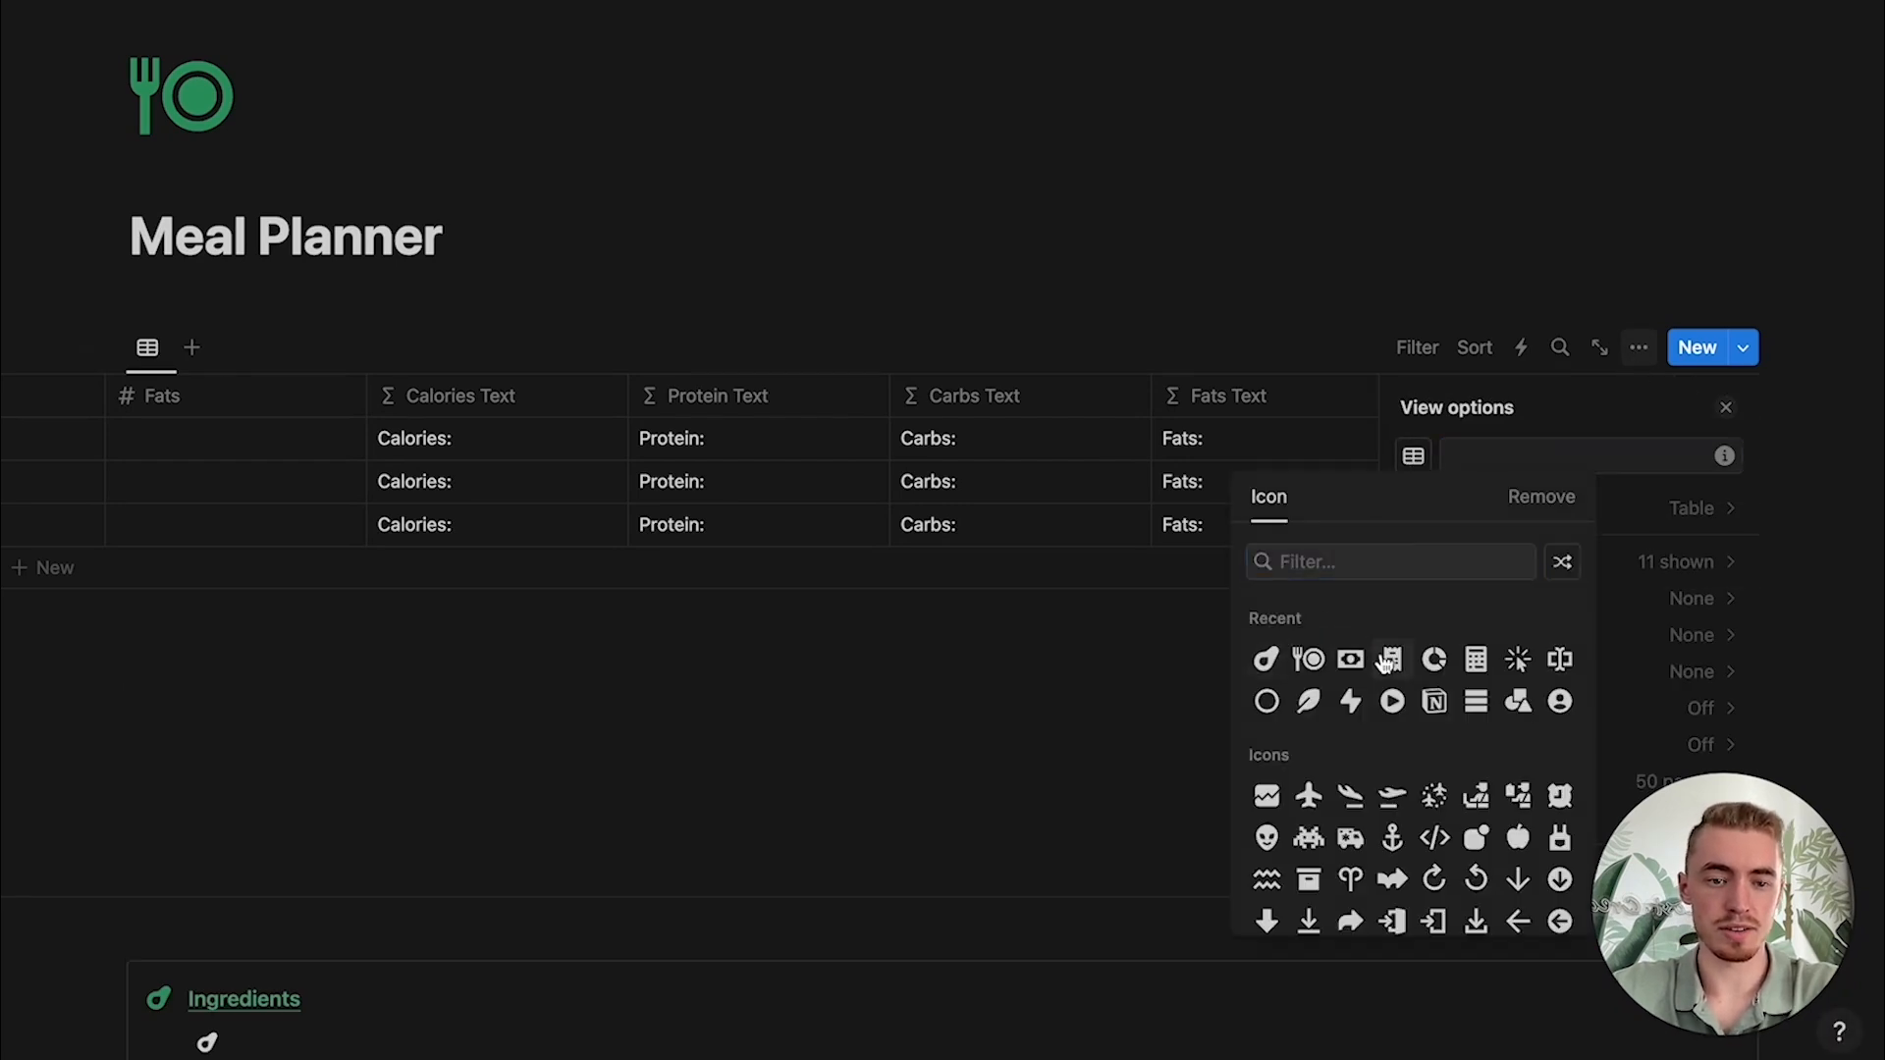
click(1352, 659)
Step: Switch the Meals view to a board layout with Page content card preview, Small card size and colored columns
click(1460, 521)
click(1566, 488)
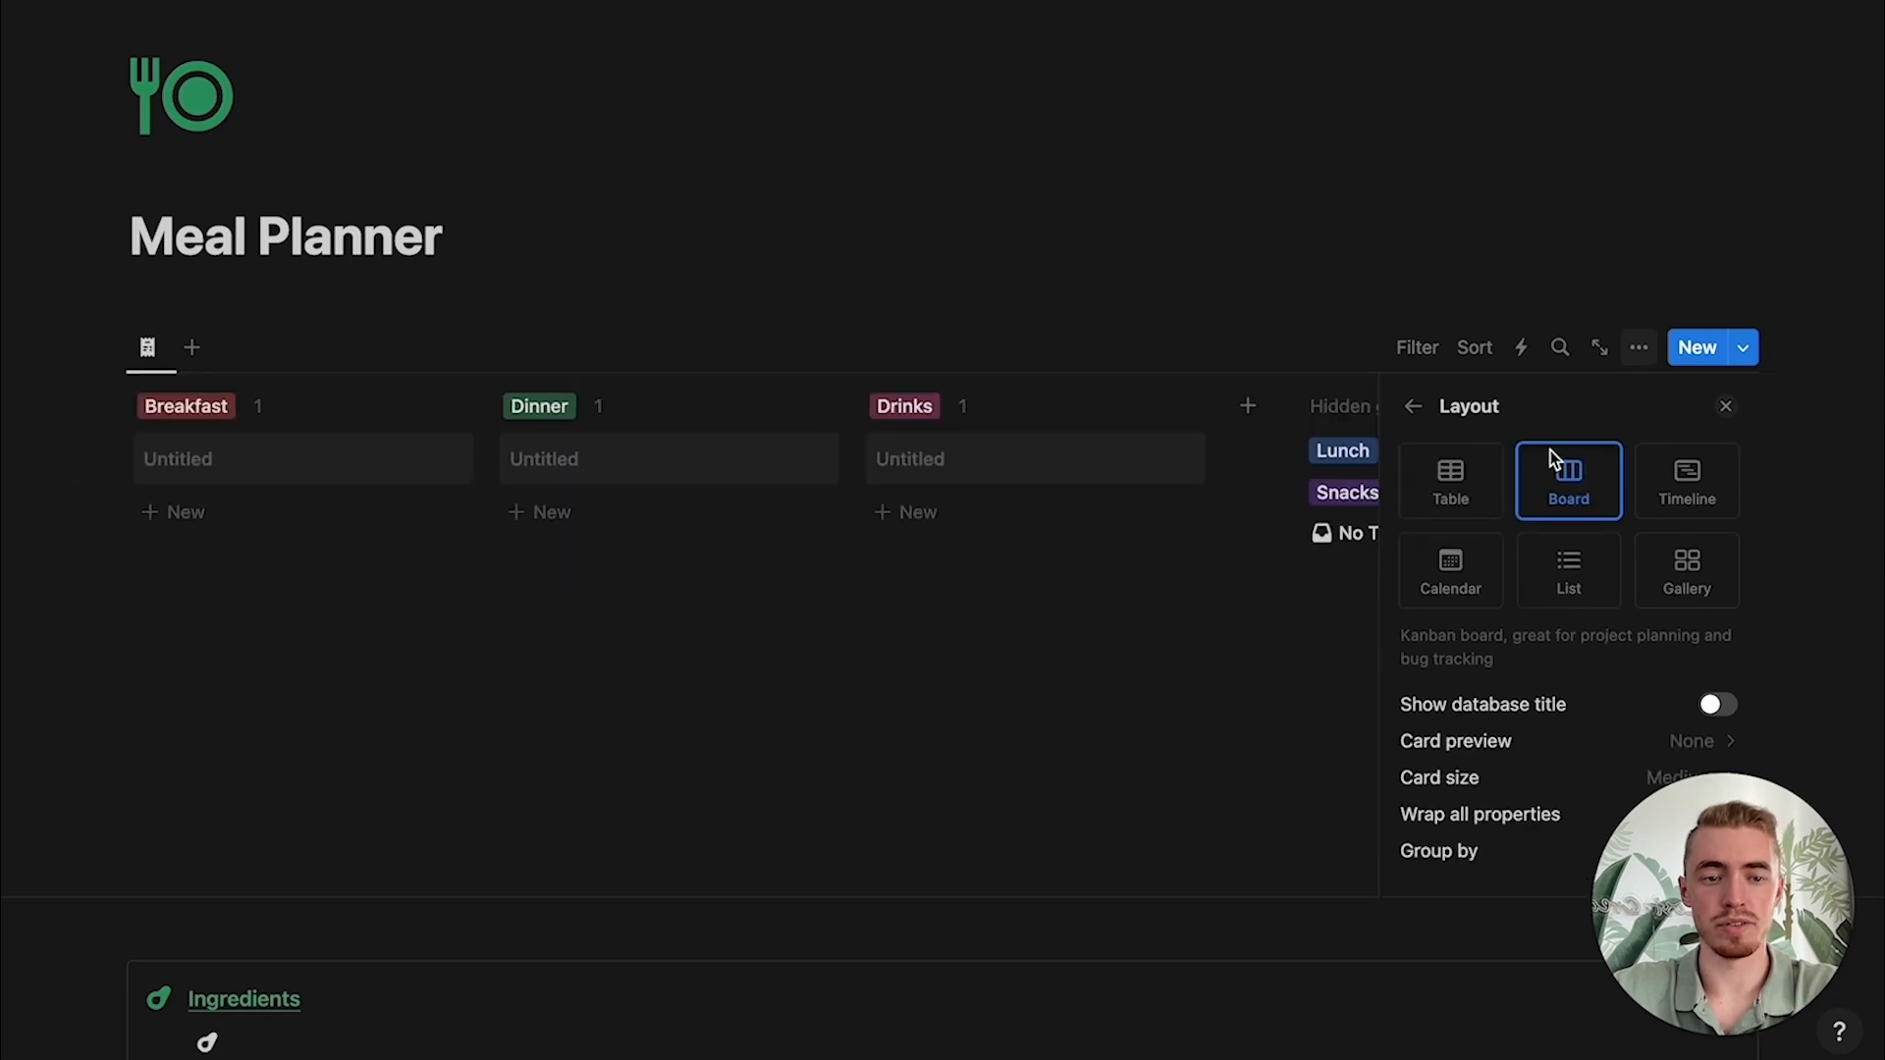
scroll(1493, 652, down, 3)
click(1530, 550)
click(1521, 665)
click(1544, 589)
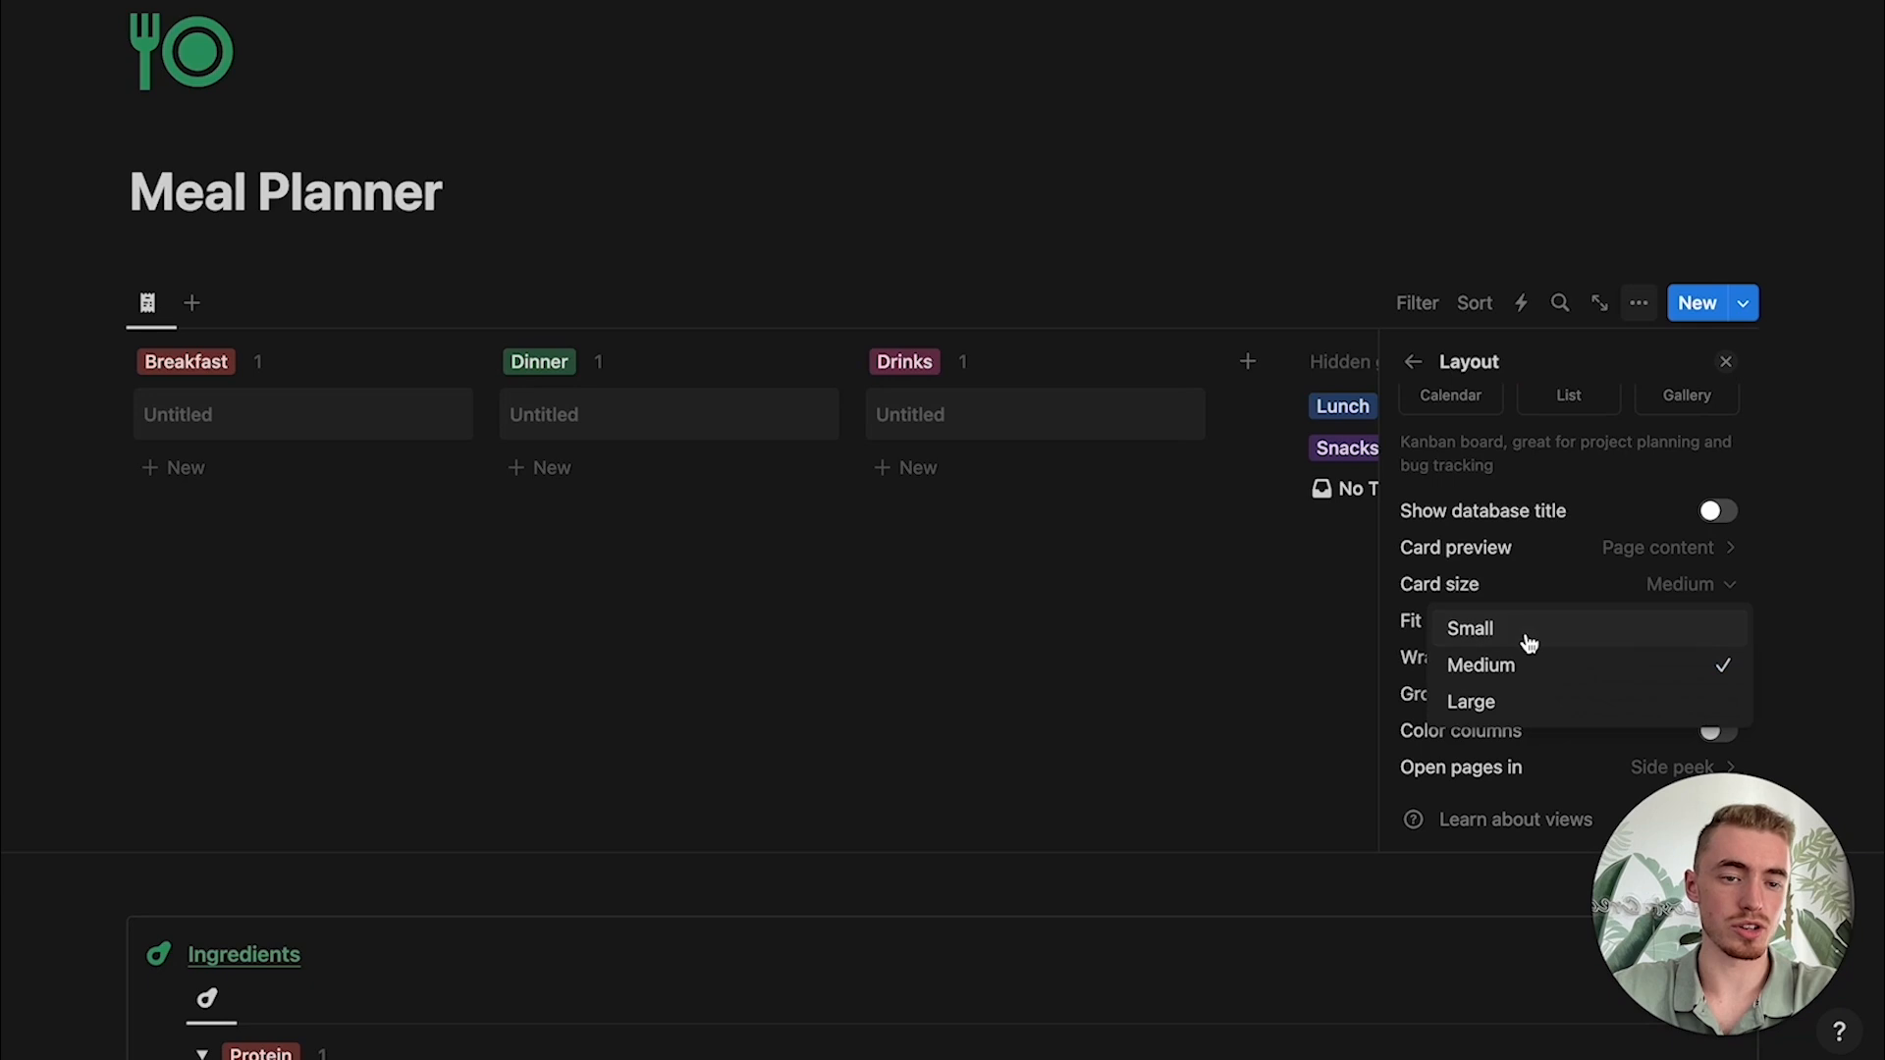
click(1527, 630)
click(1463, 735)
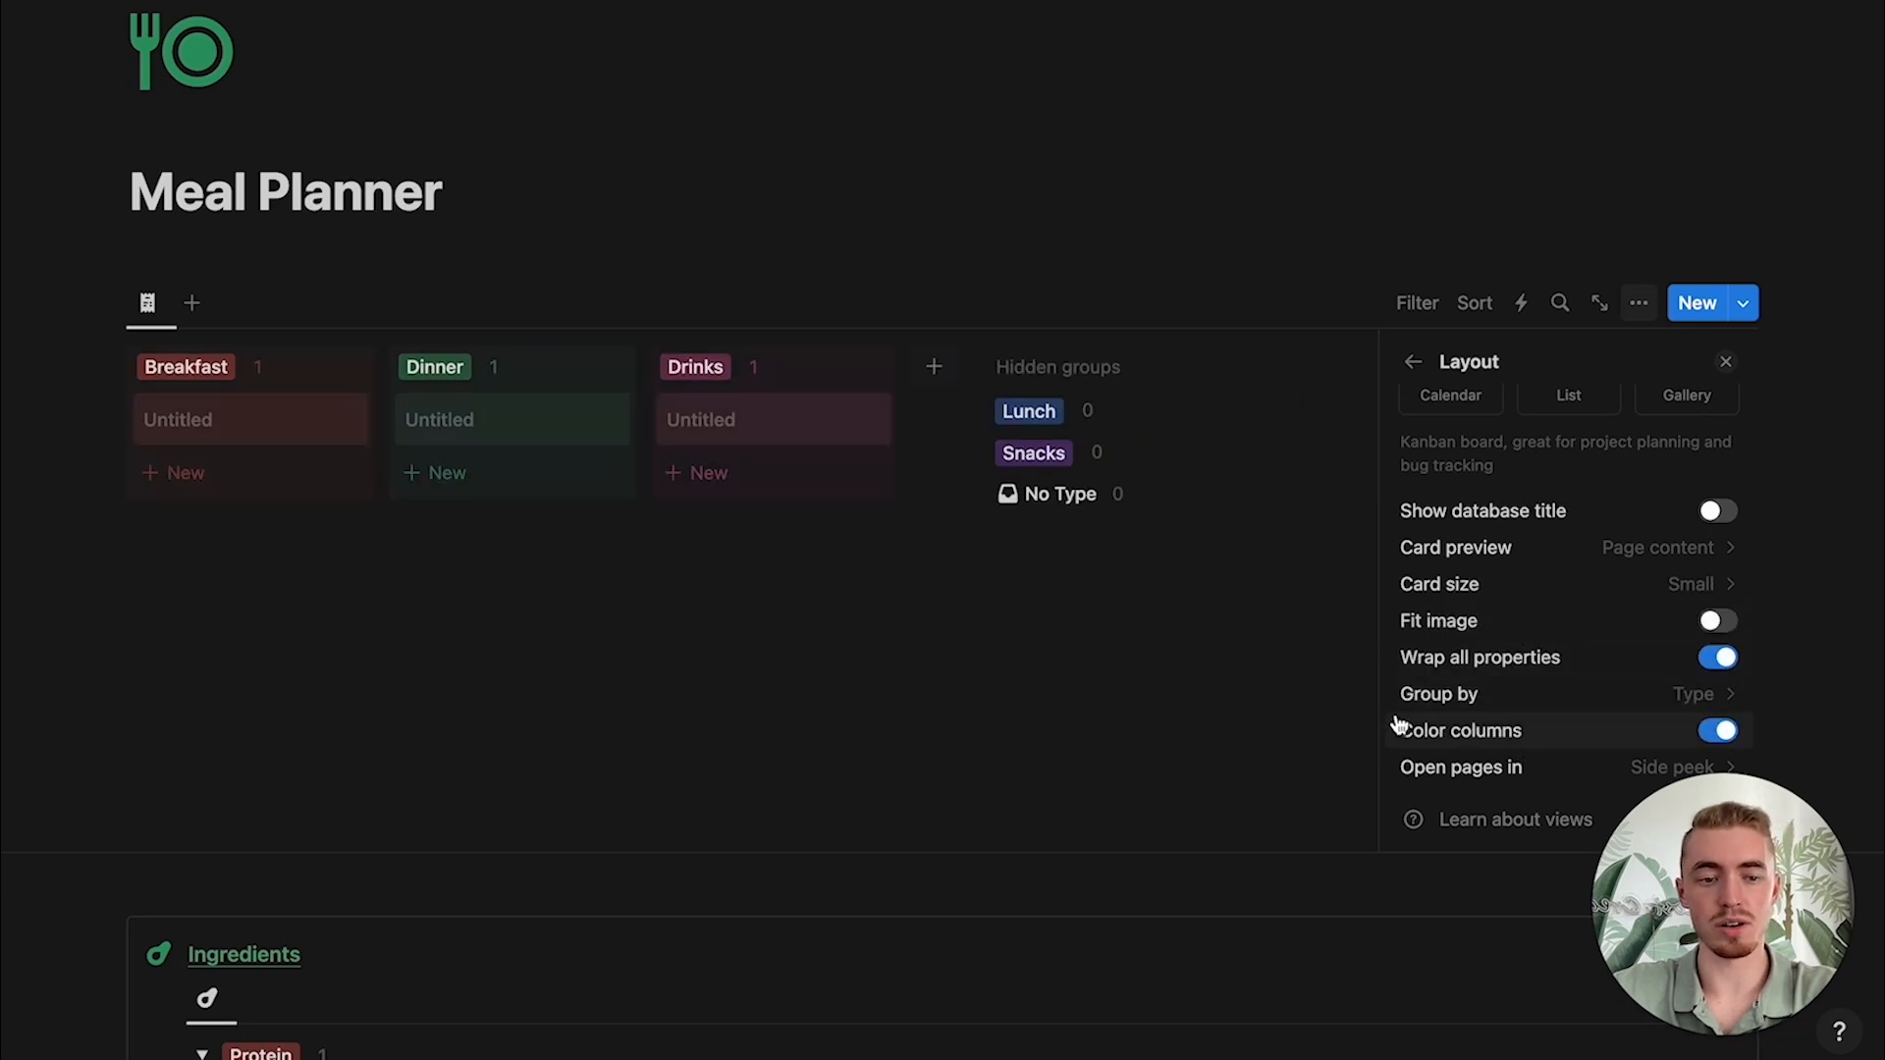
Step: Show the Calories Text, Protein Text, Carbs Text and Fats Text properties on the Meals board cards
scroll(1509, 379, up, 3)
click(1413, 364)
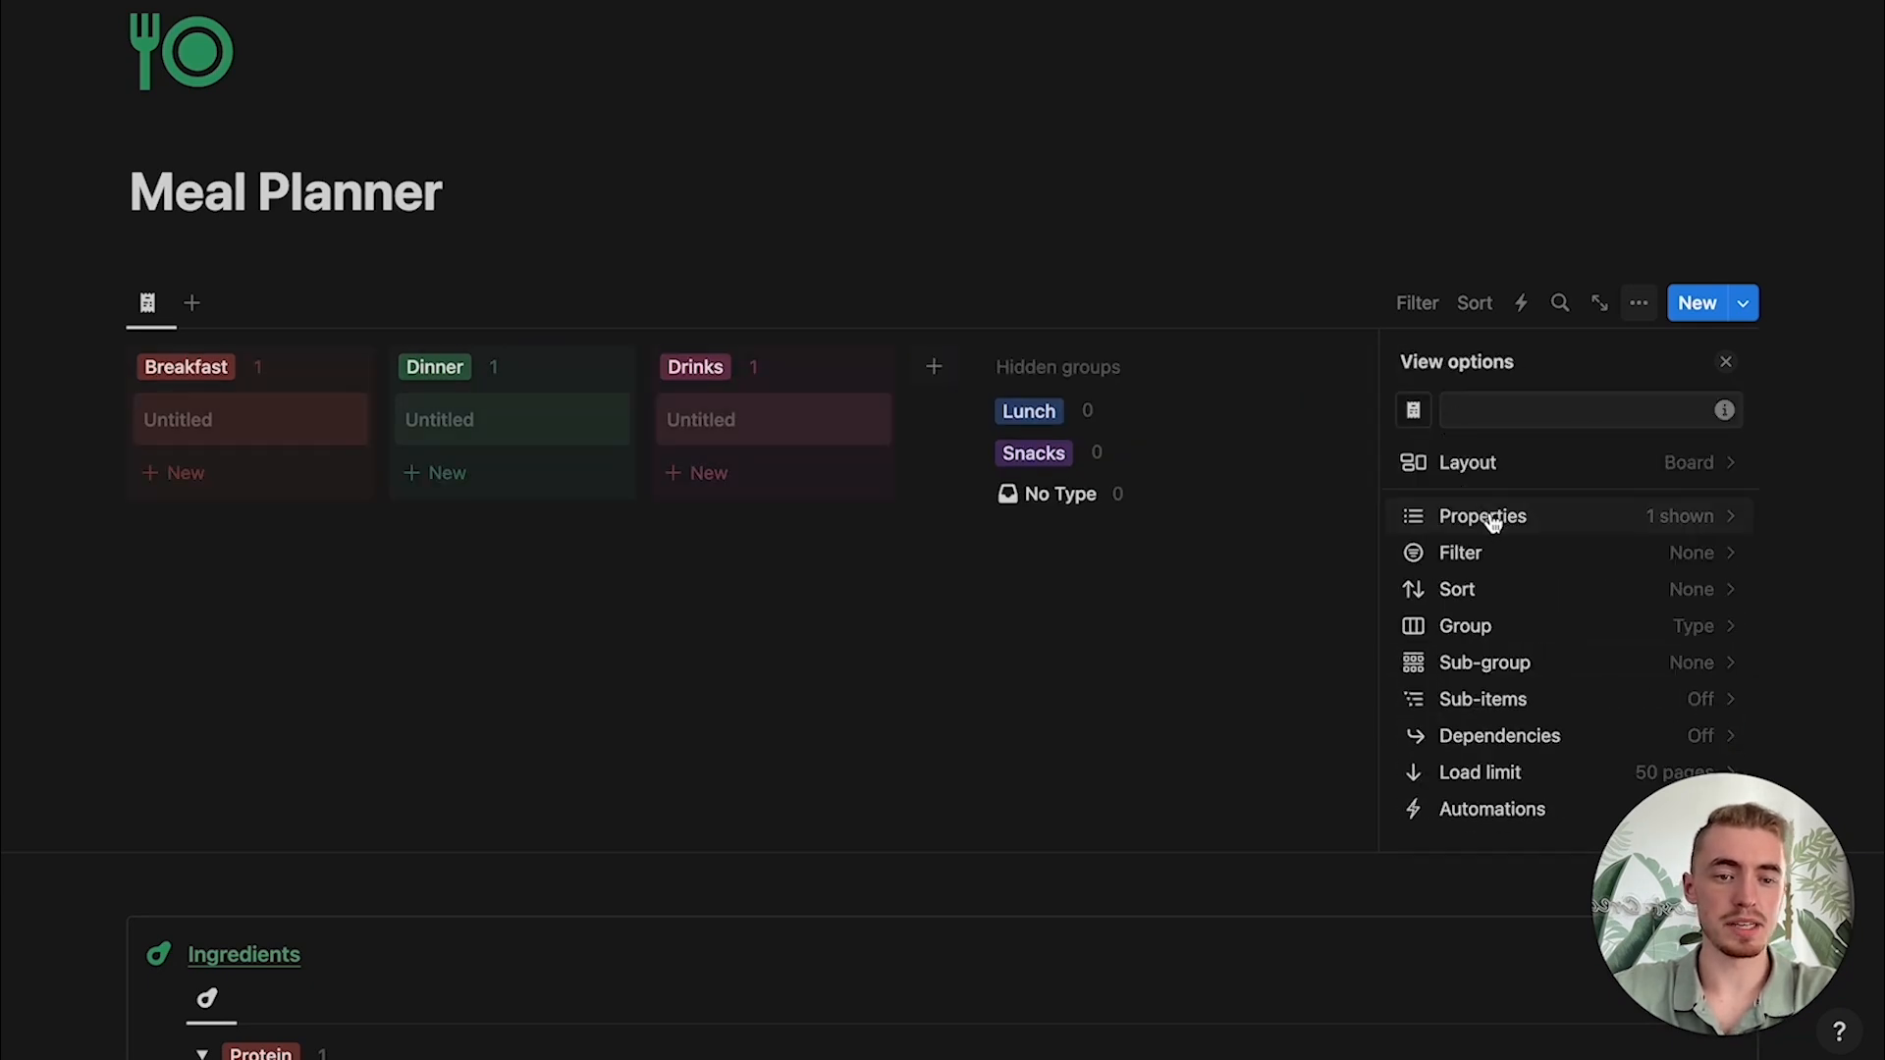
click(1493, 520)
click(1700, 595)
click(1700, 629)
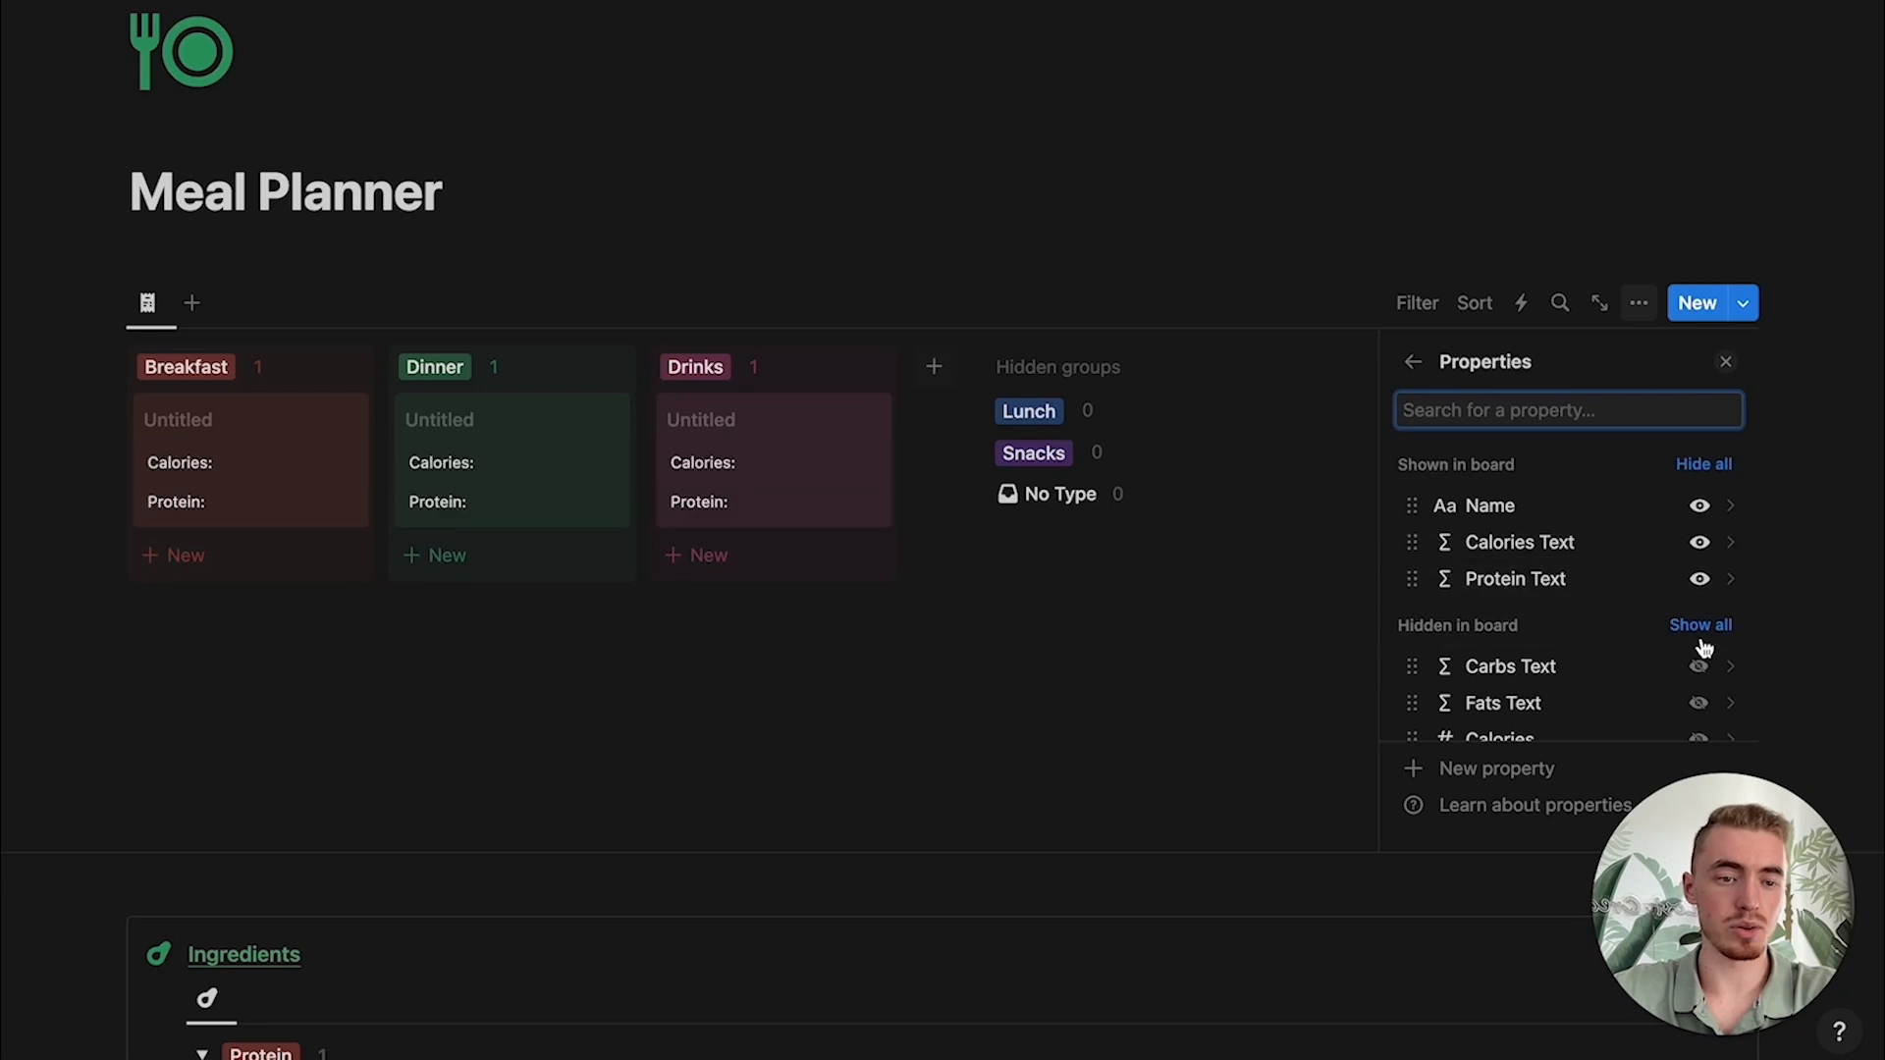
click(1700, 665)
click(1700, 703)
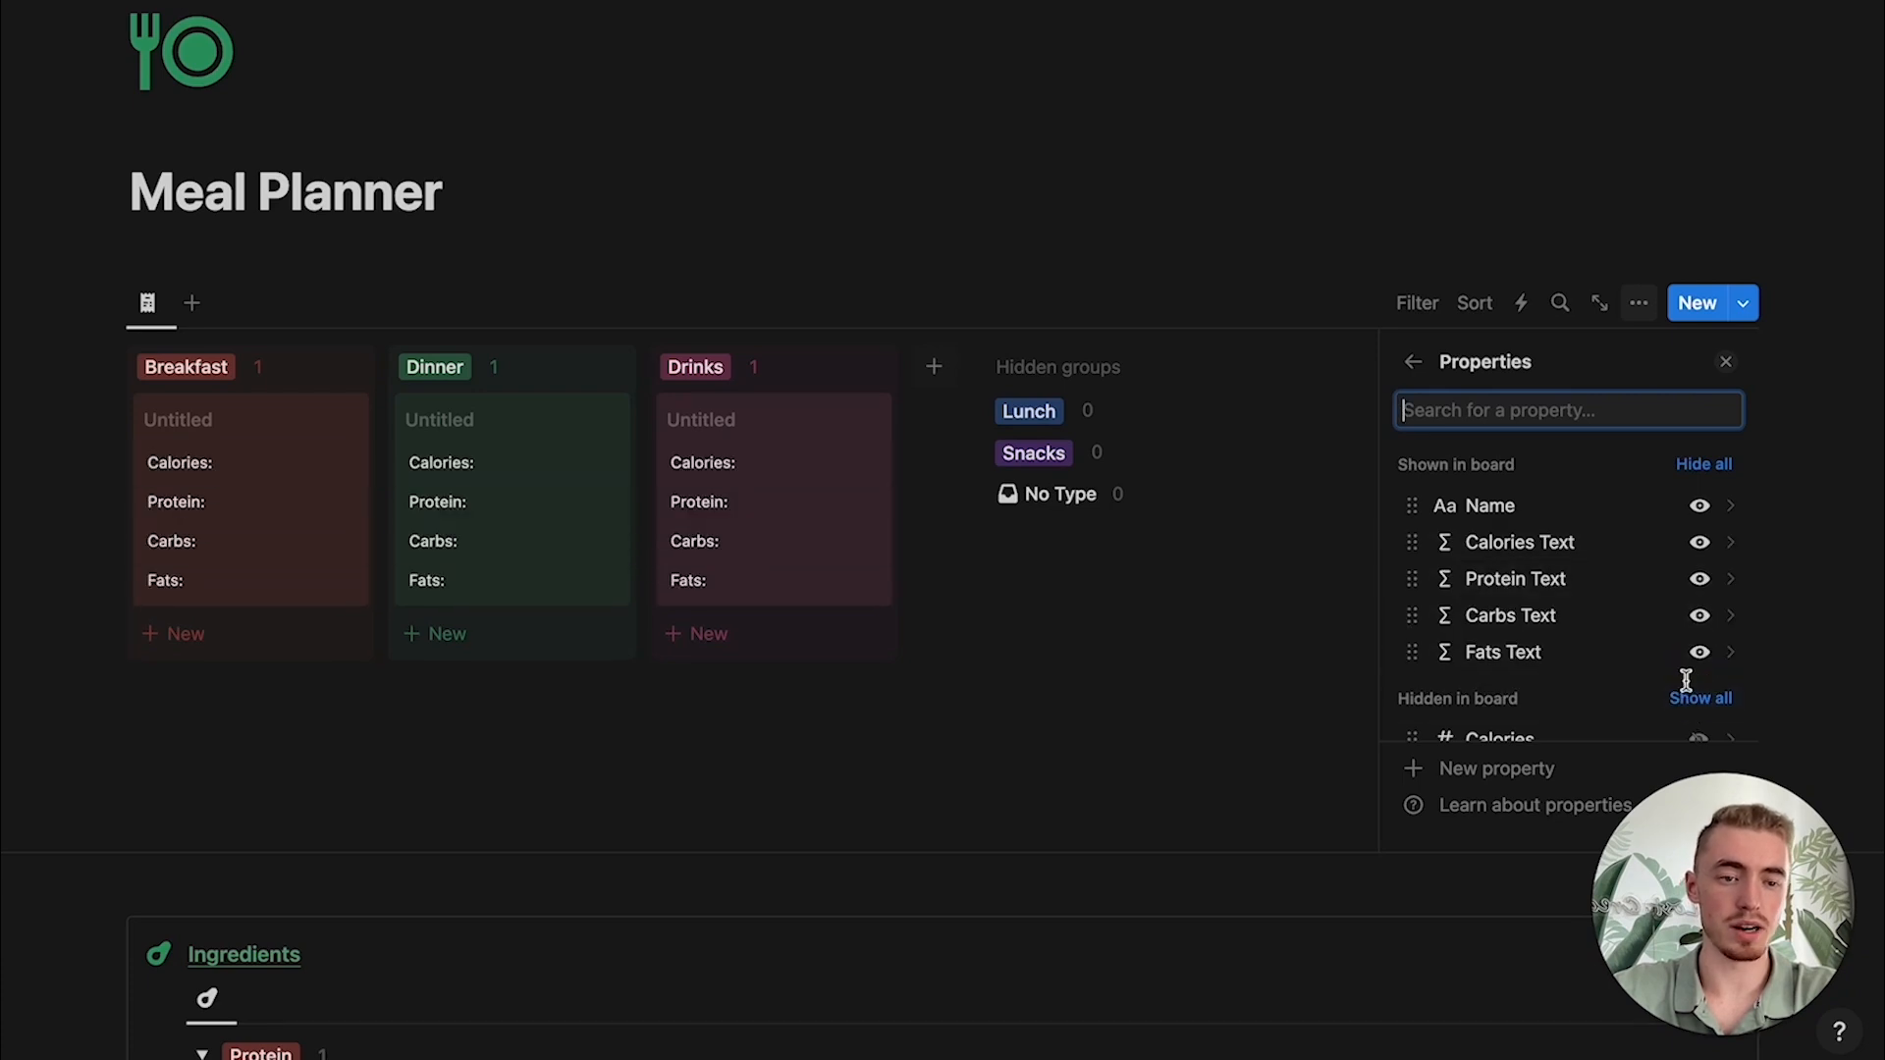
click(1726, 361)
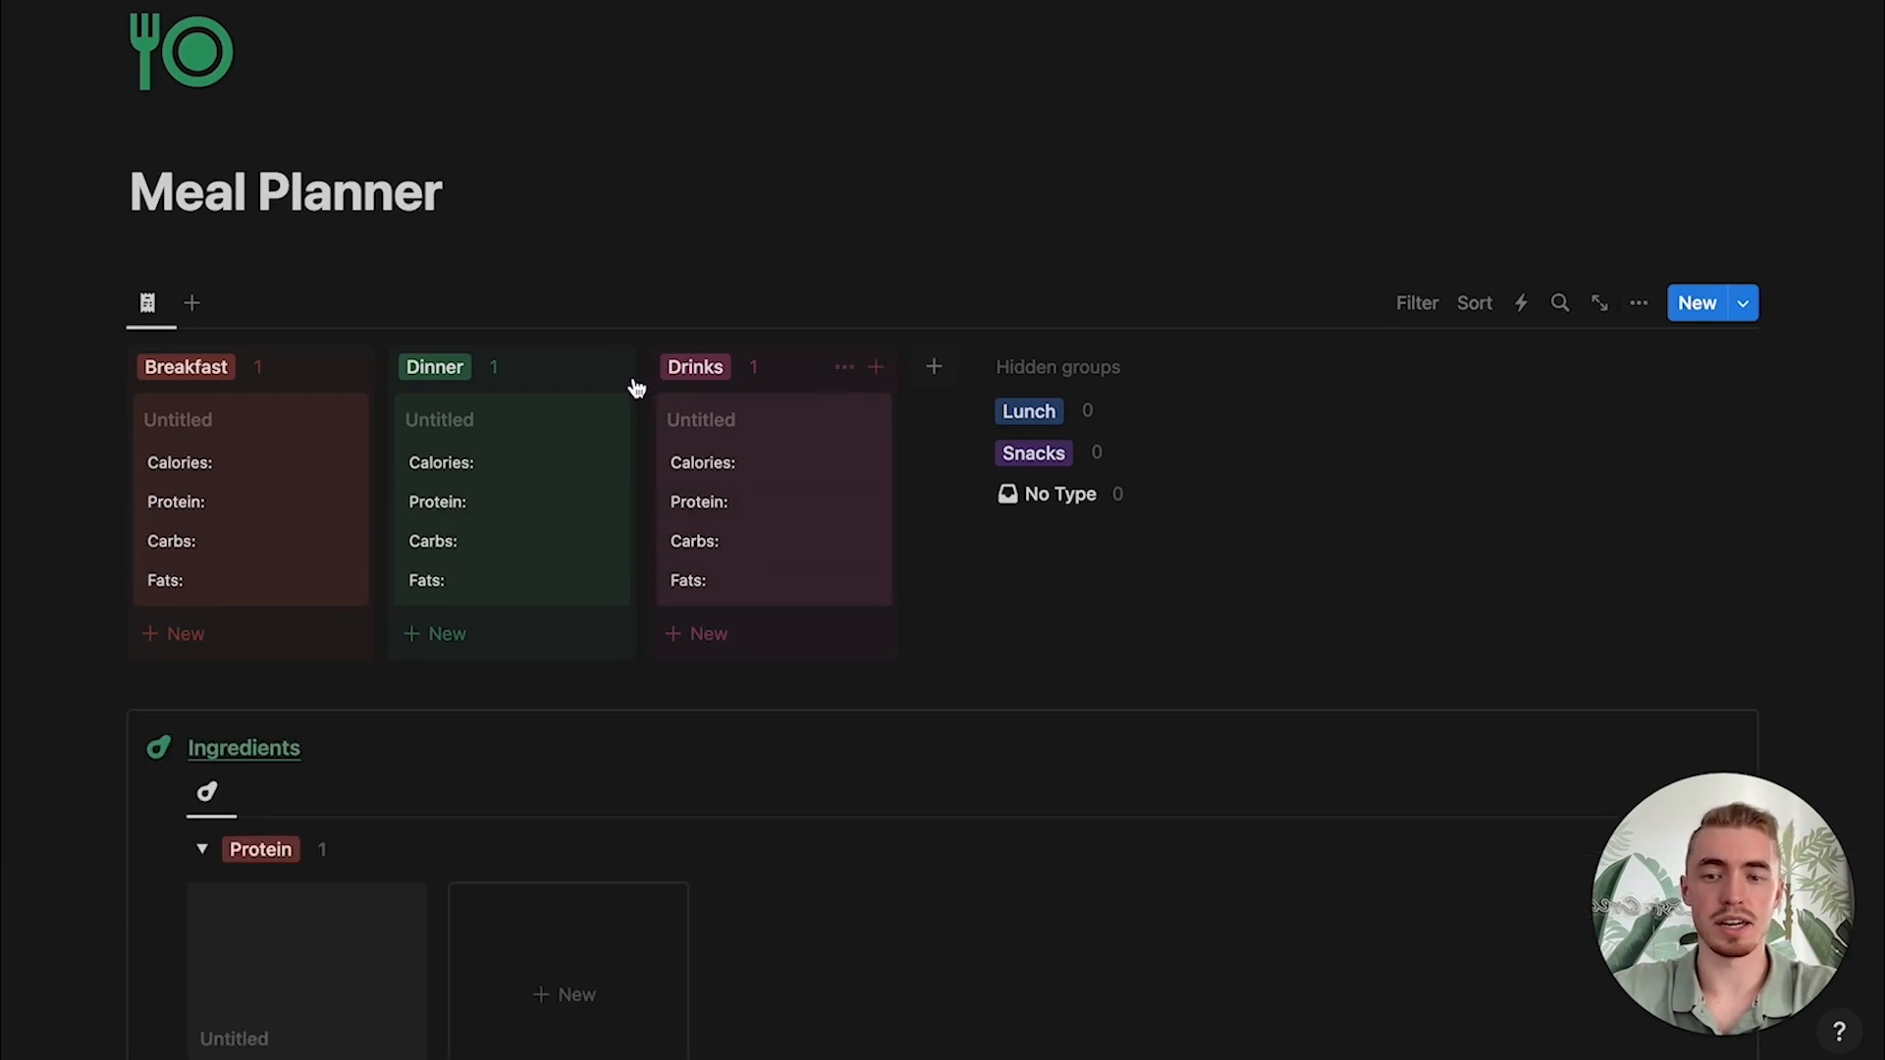
Step: Replace the count in the board's column headings with a calculation on the Calories property
click(265, 381)
mouse_move(224, 629)
mouse_move(235, 705)
click(512, 652)
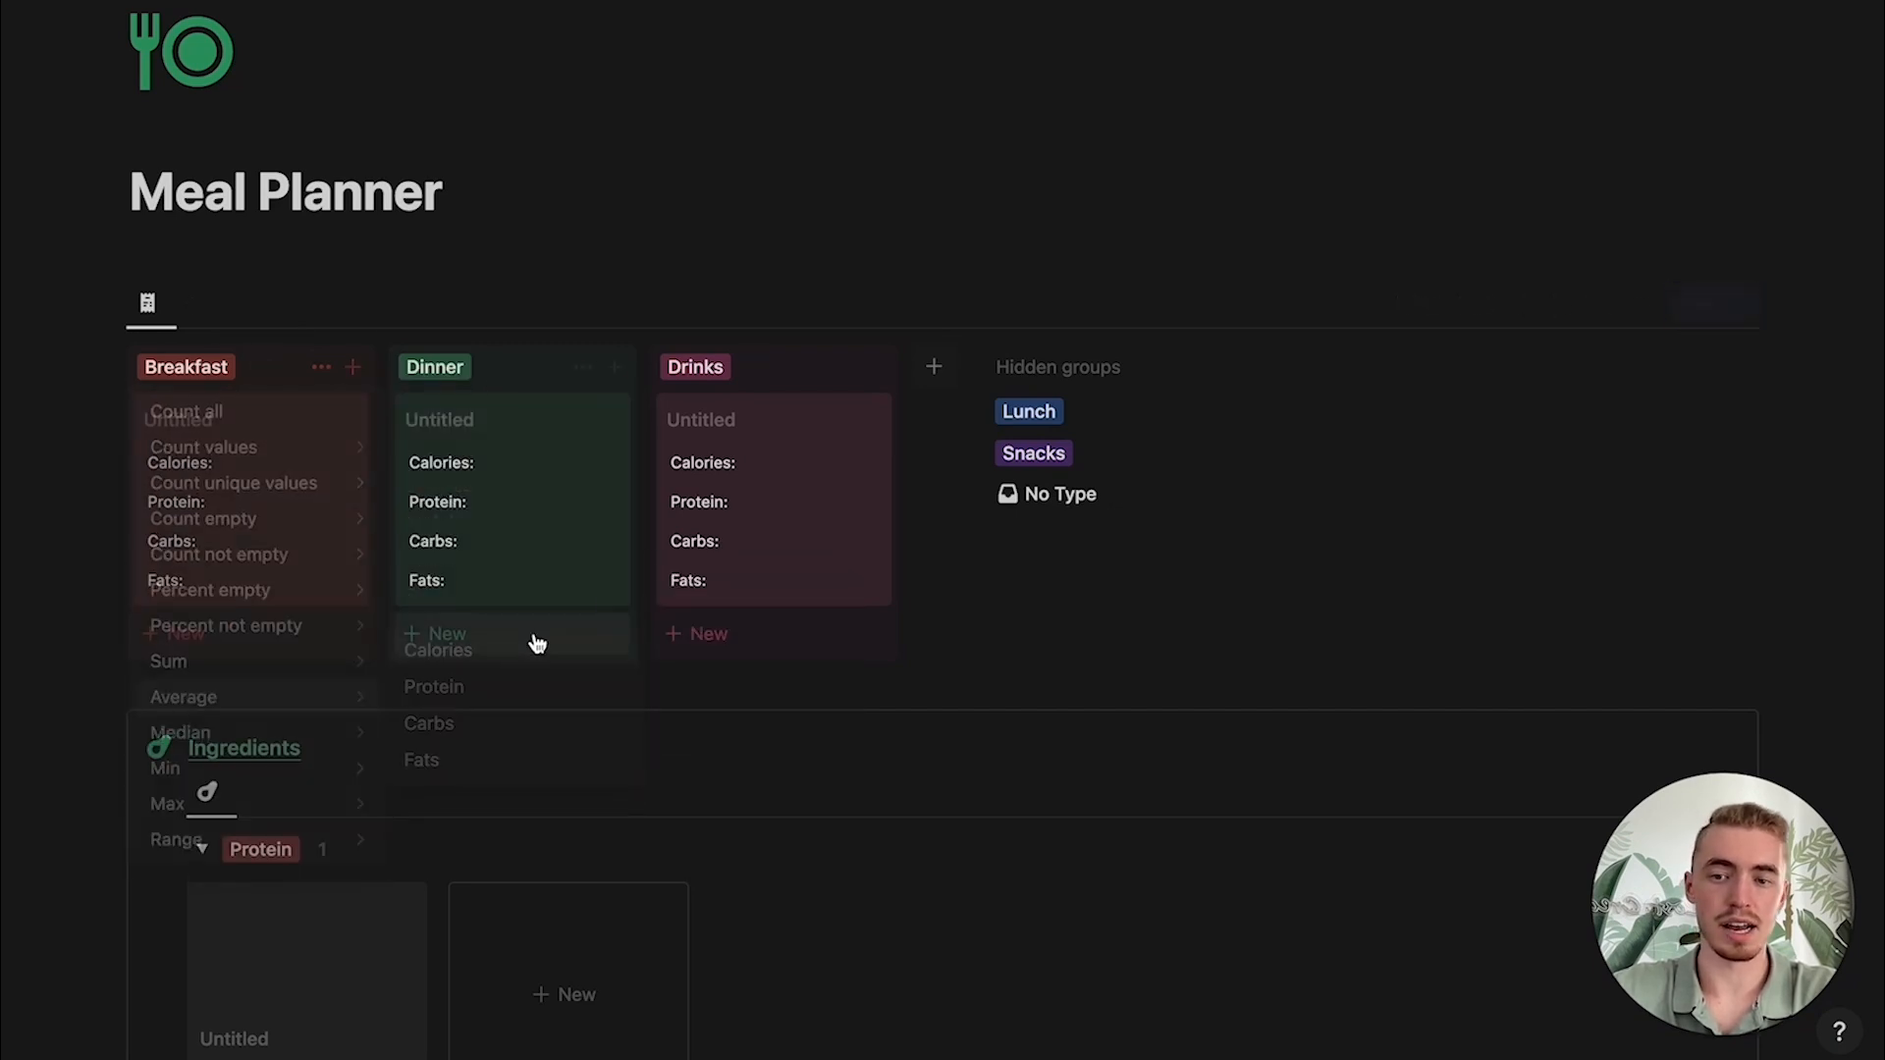
Step: Insert a callout titled Meals above the meals board, with the title bold, underlined and green
text(/)
key(Return)
text(Meals)
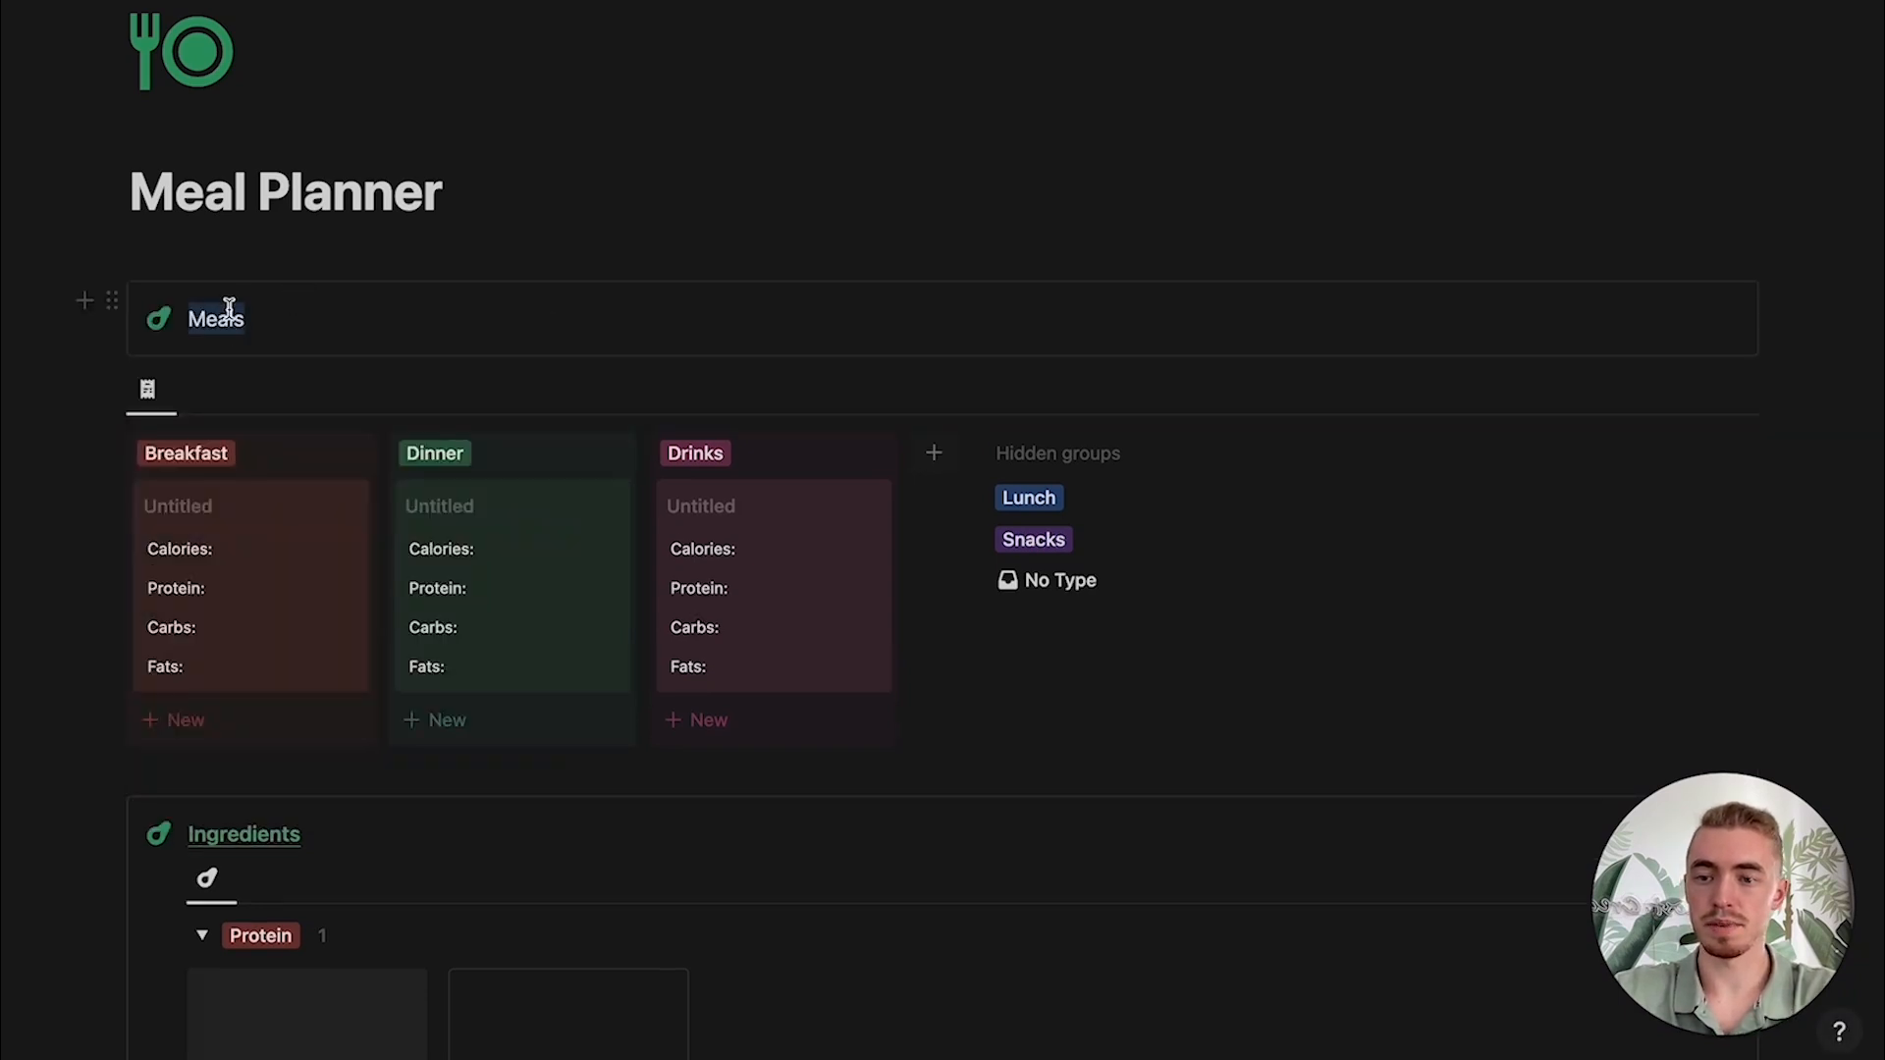
click(622, 268)
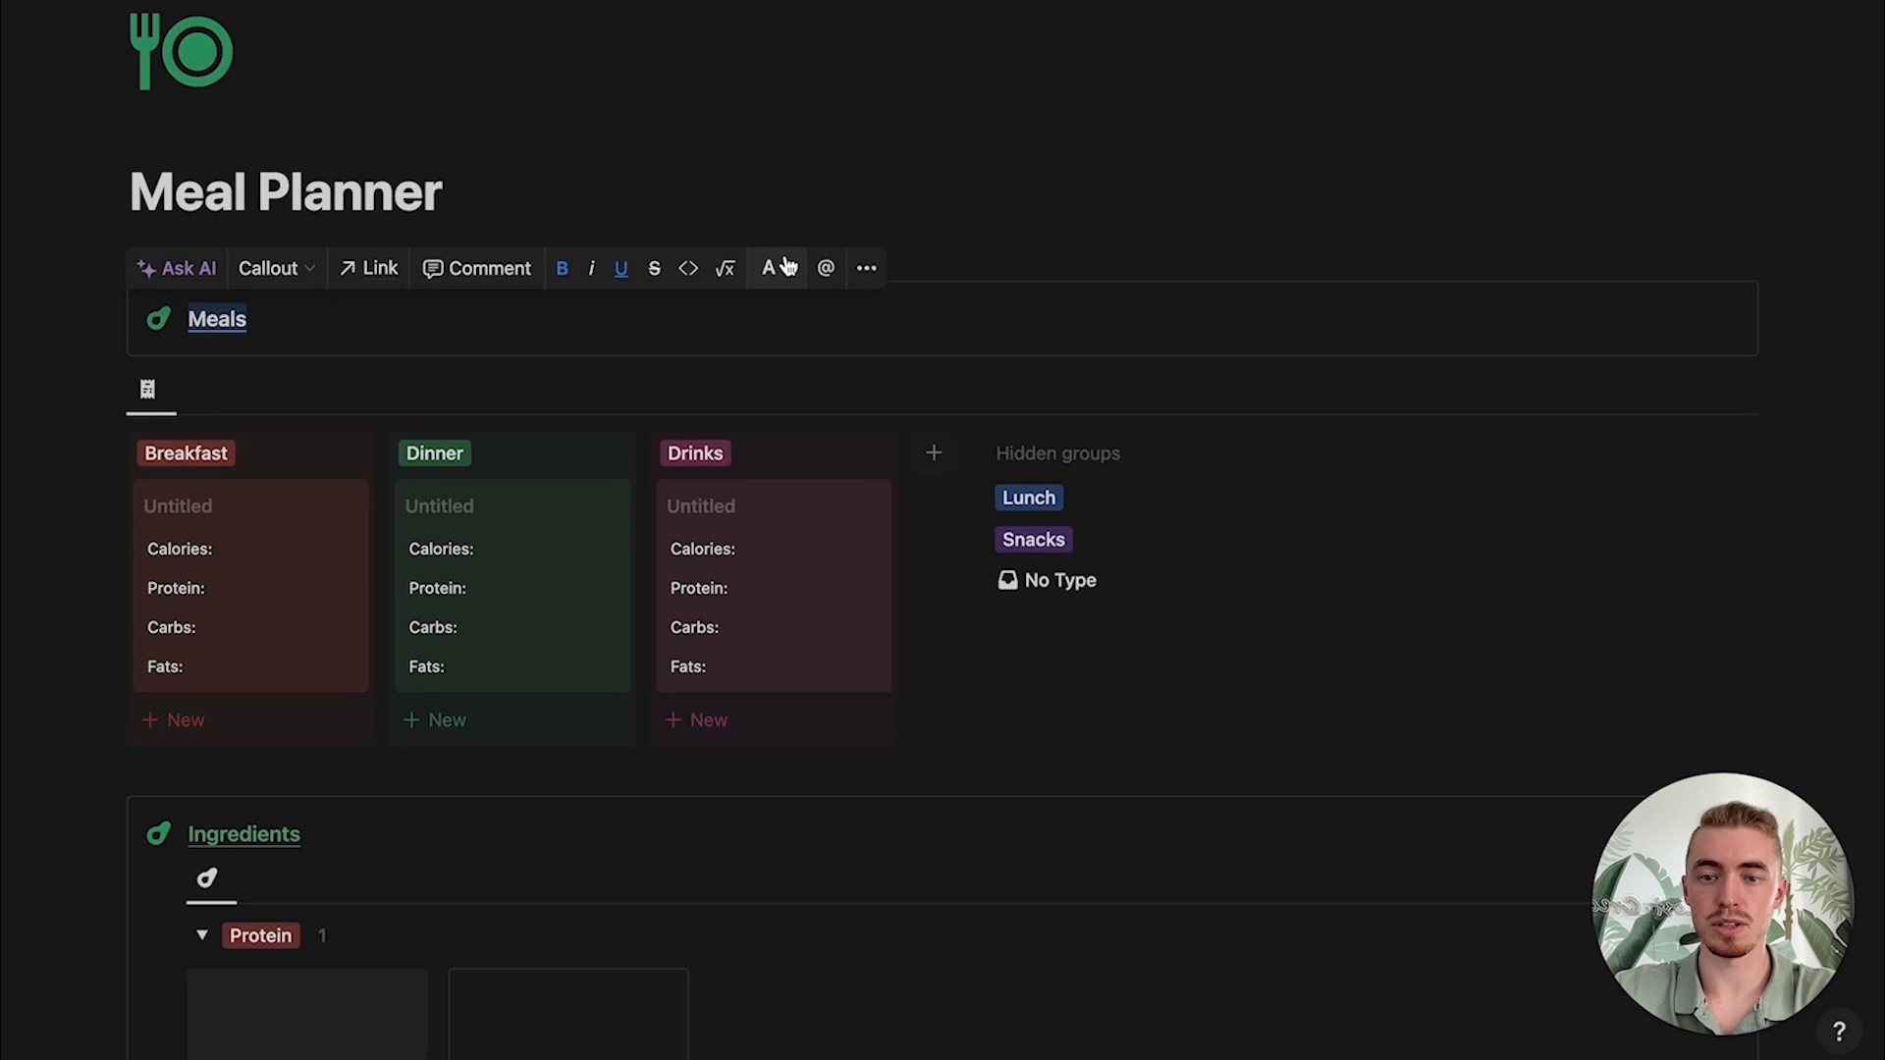
click(778, 268)
click(747, 303)
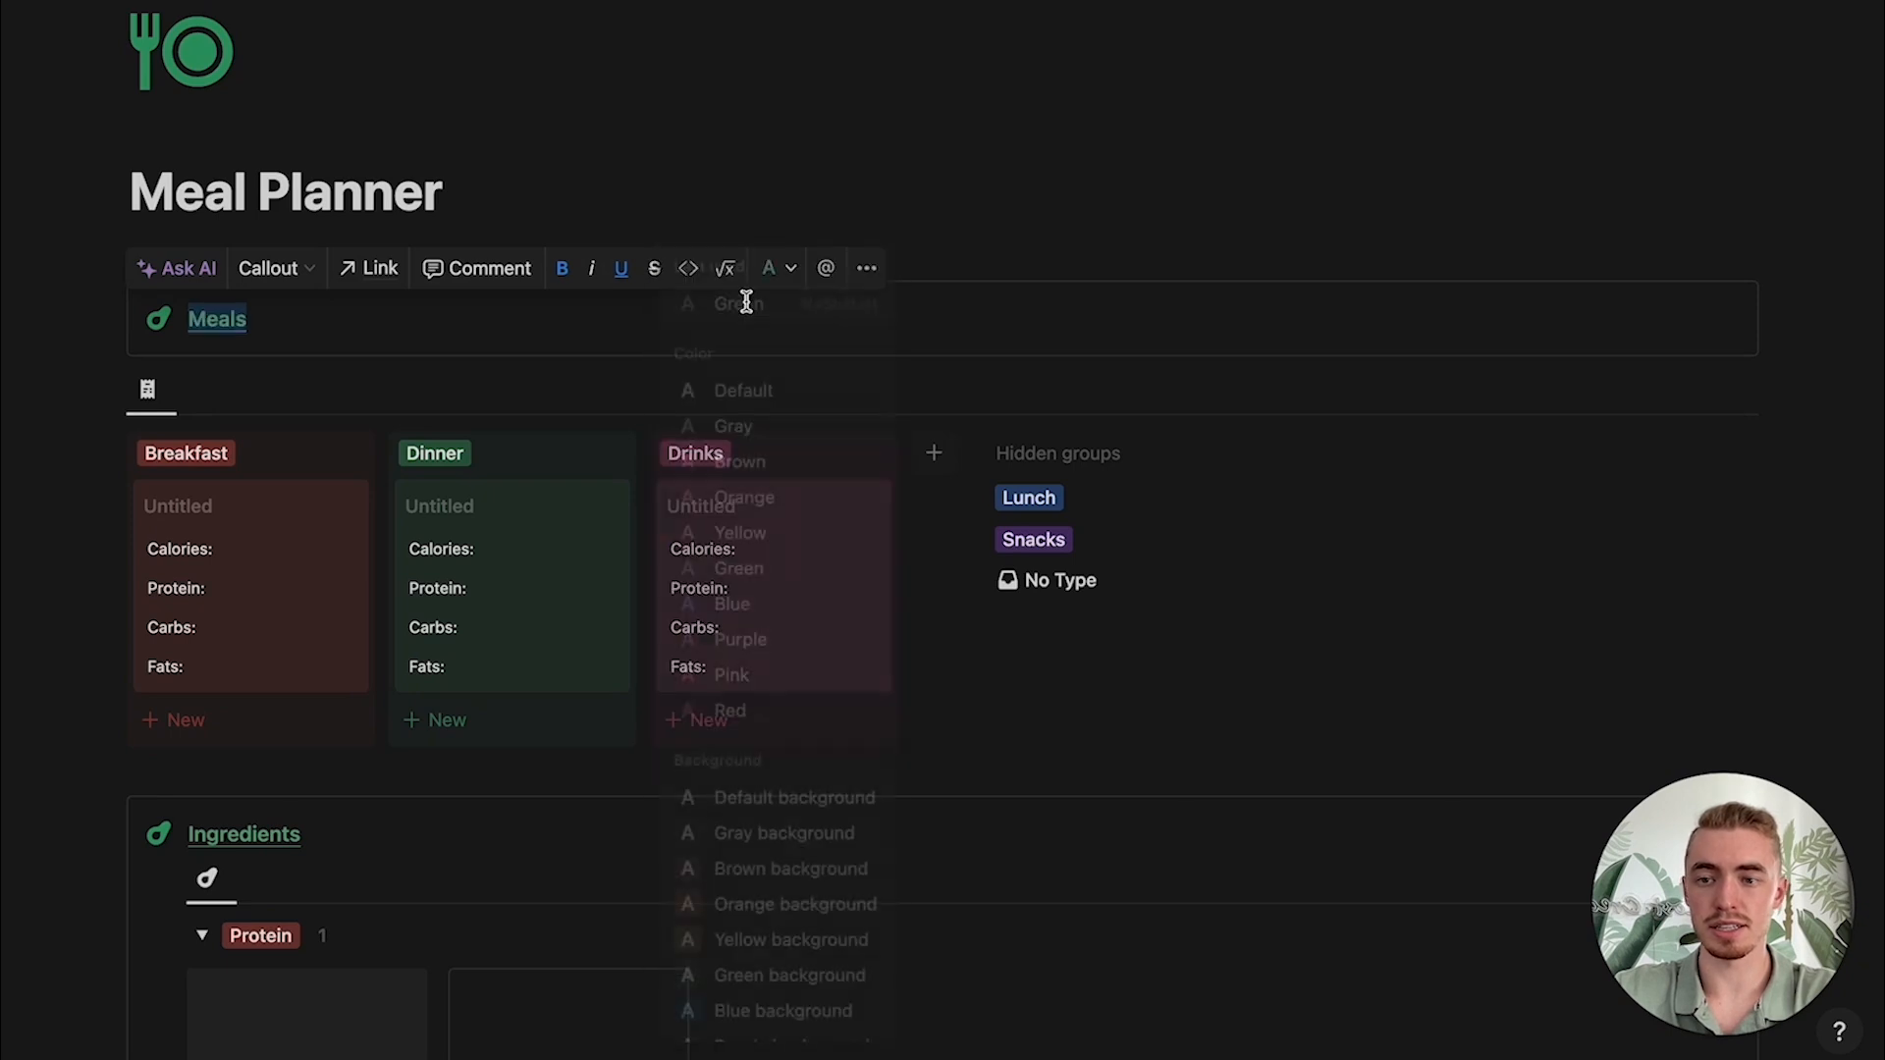
Step: Change the Meals callout's icon to the green version of the board view's icon and move the board into the callout
click(158, 318)
click(54, 530)
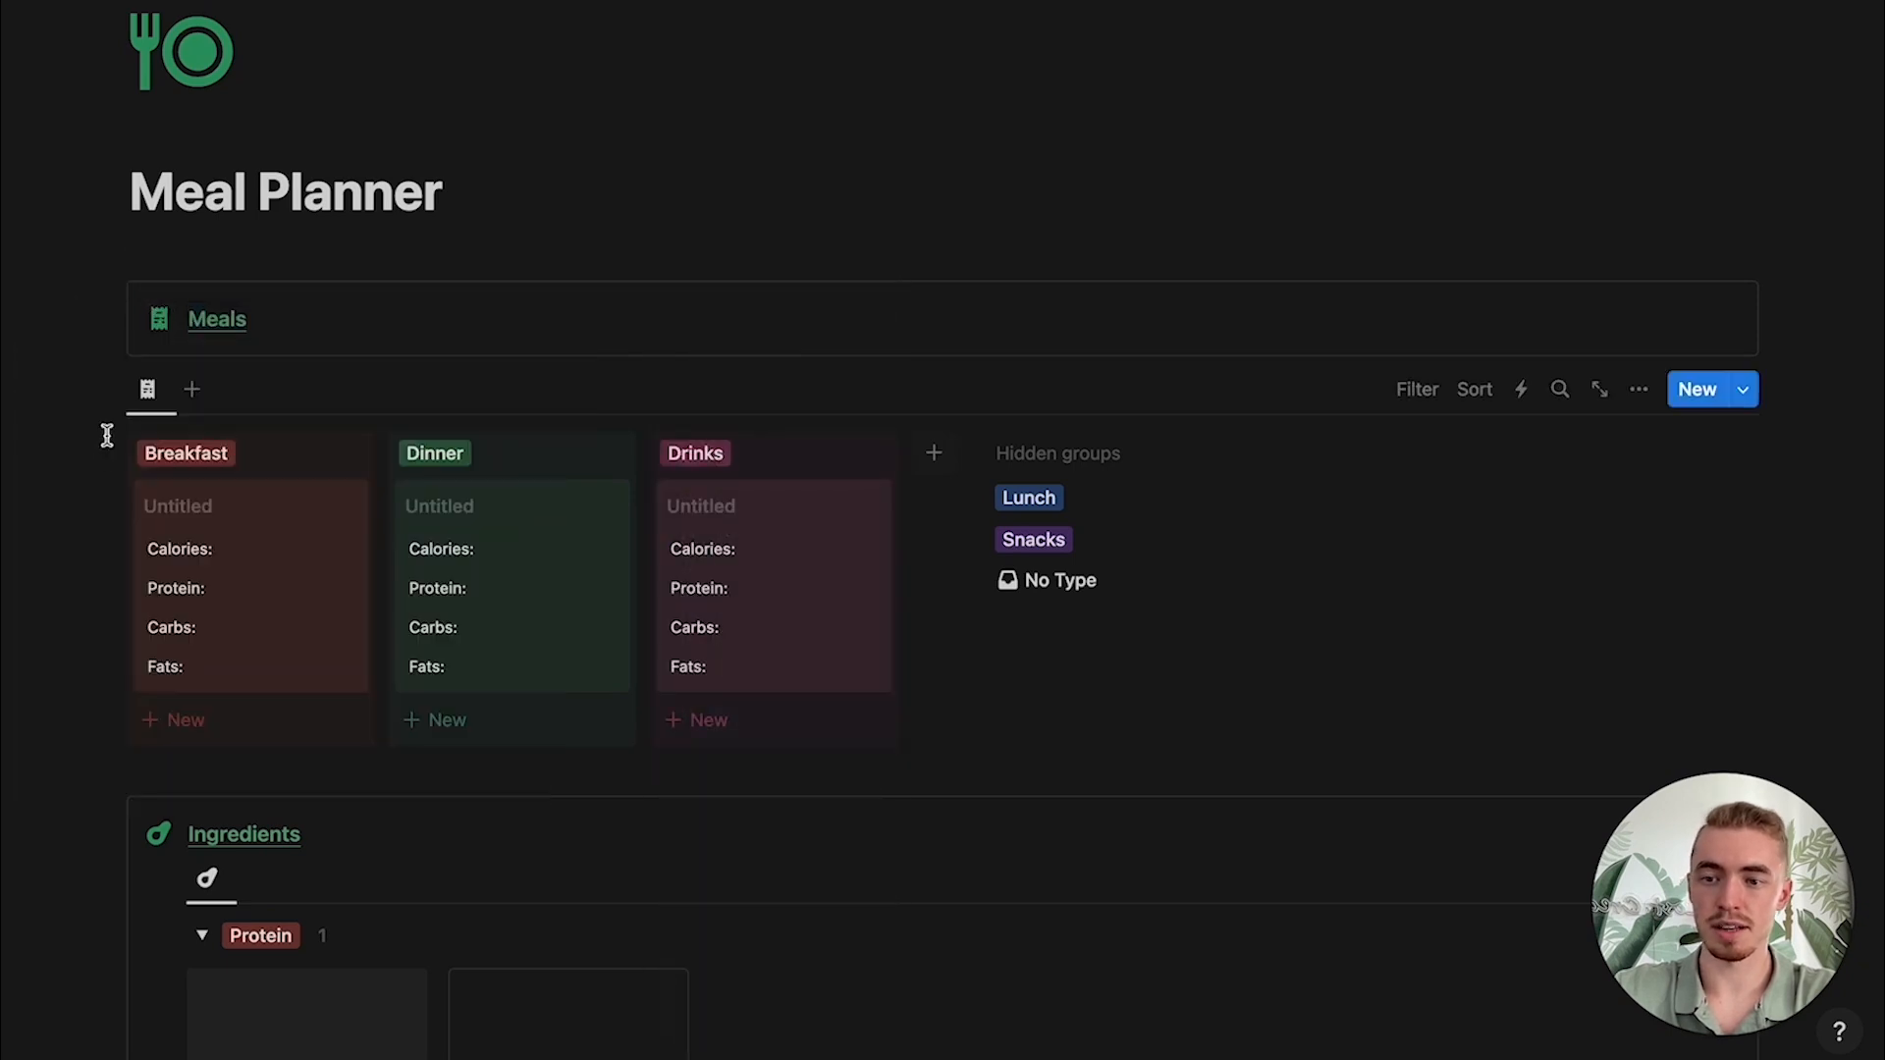
drag(115, 397, 277, 336)
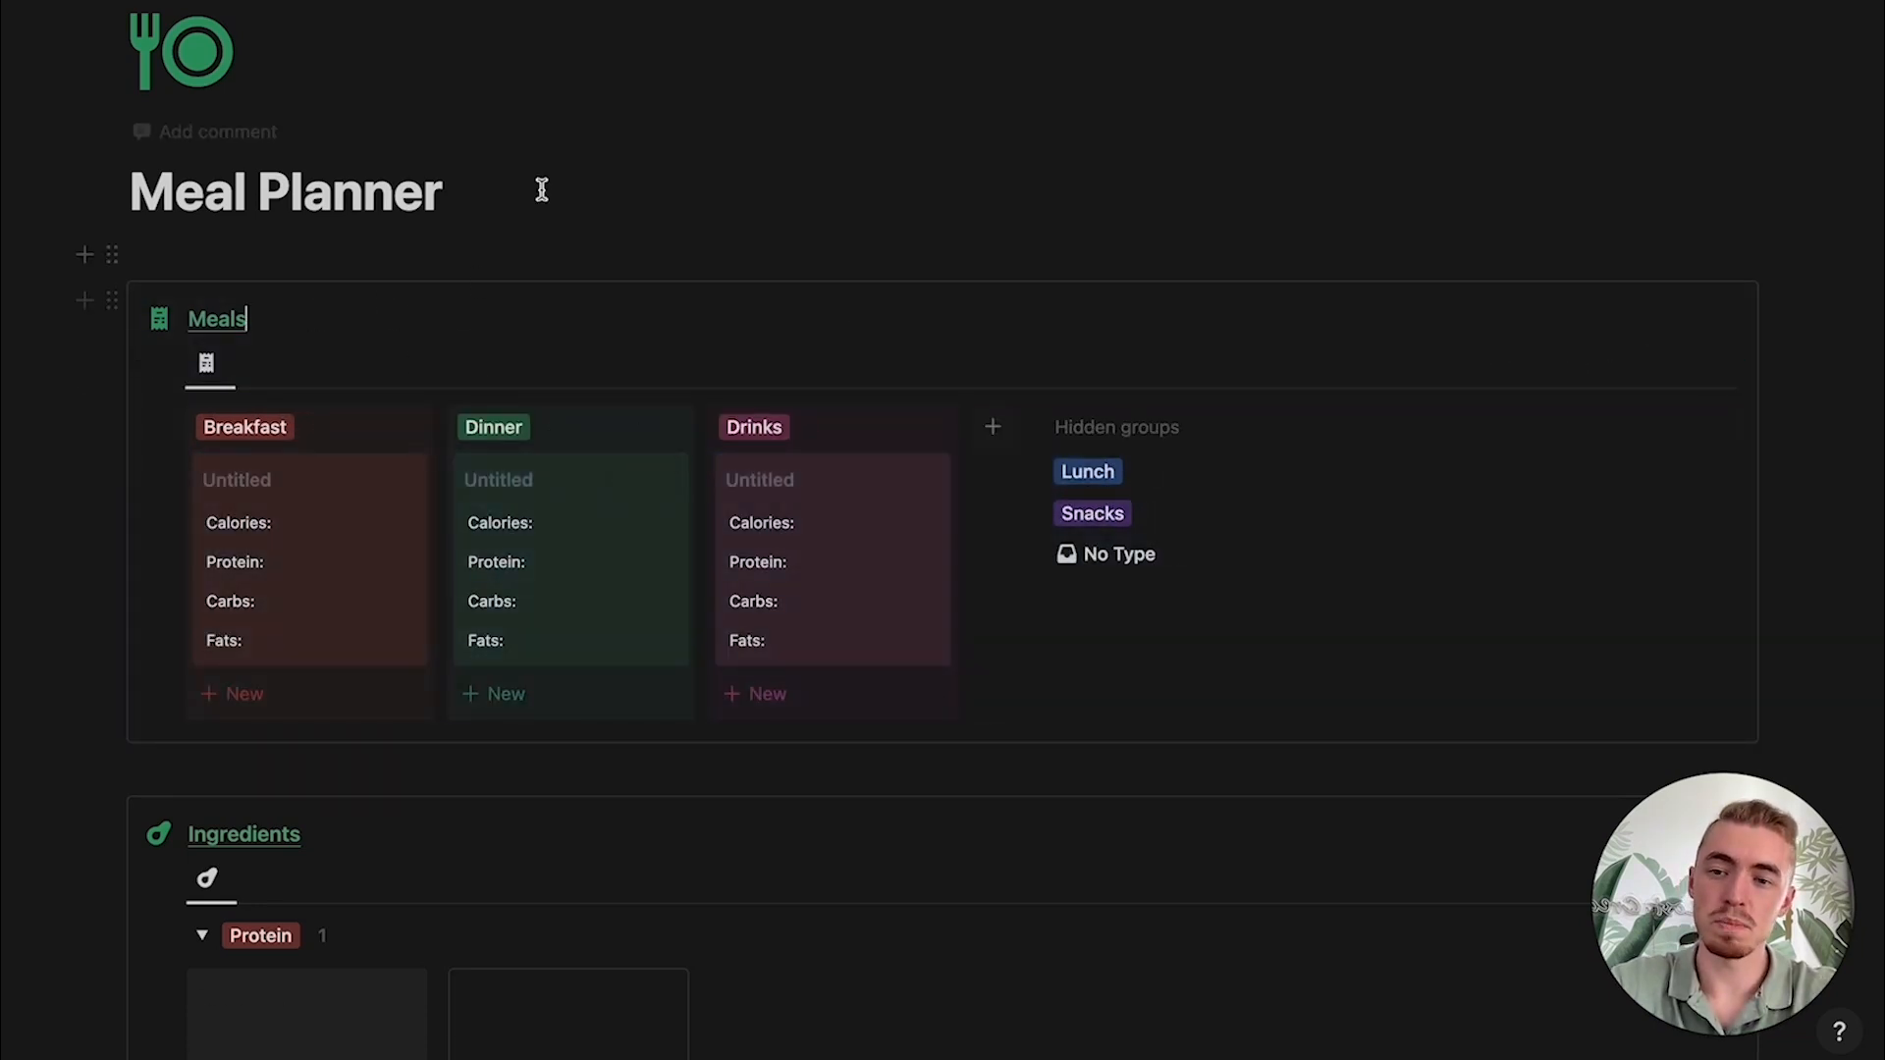
Step: Insert a table view of a new database named Macro Tracker above the Meals callout and hide its database title
click(138, 252)
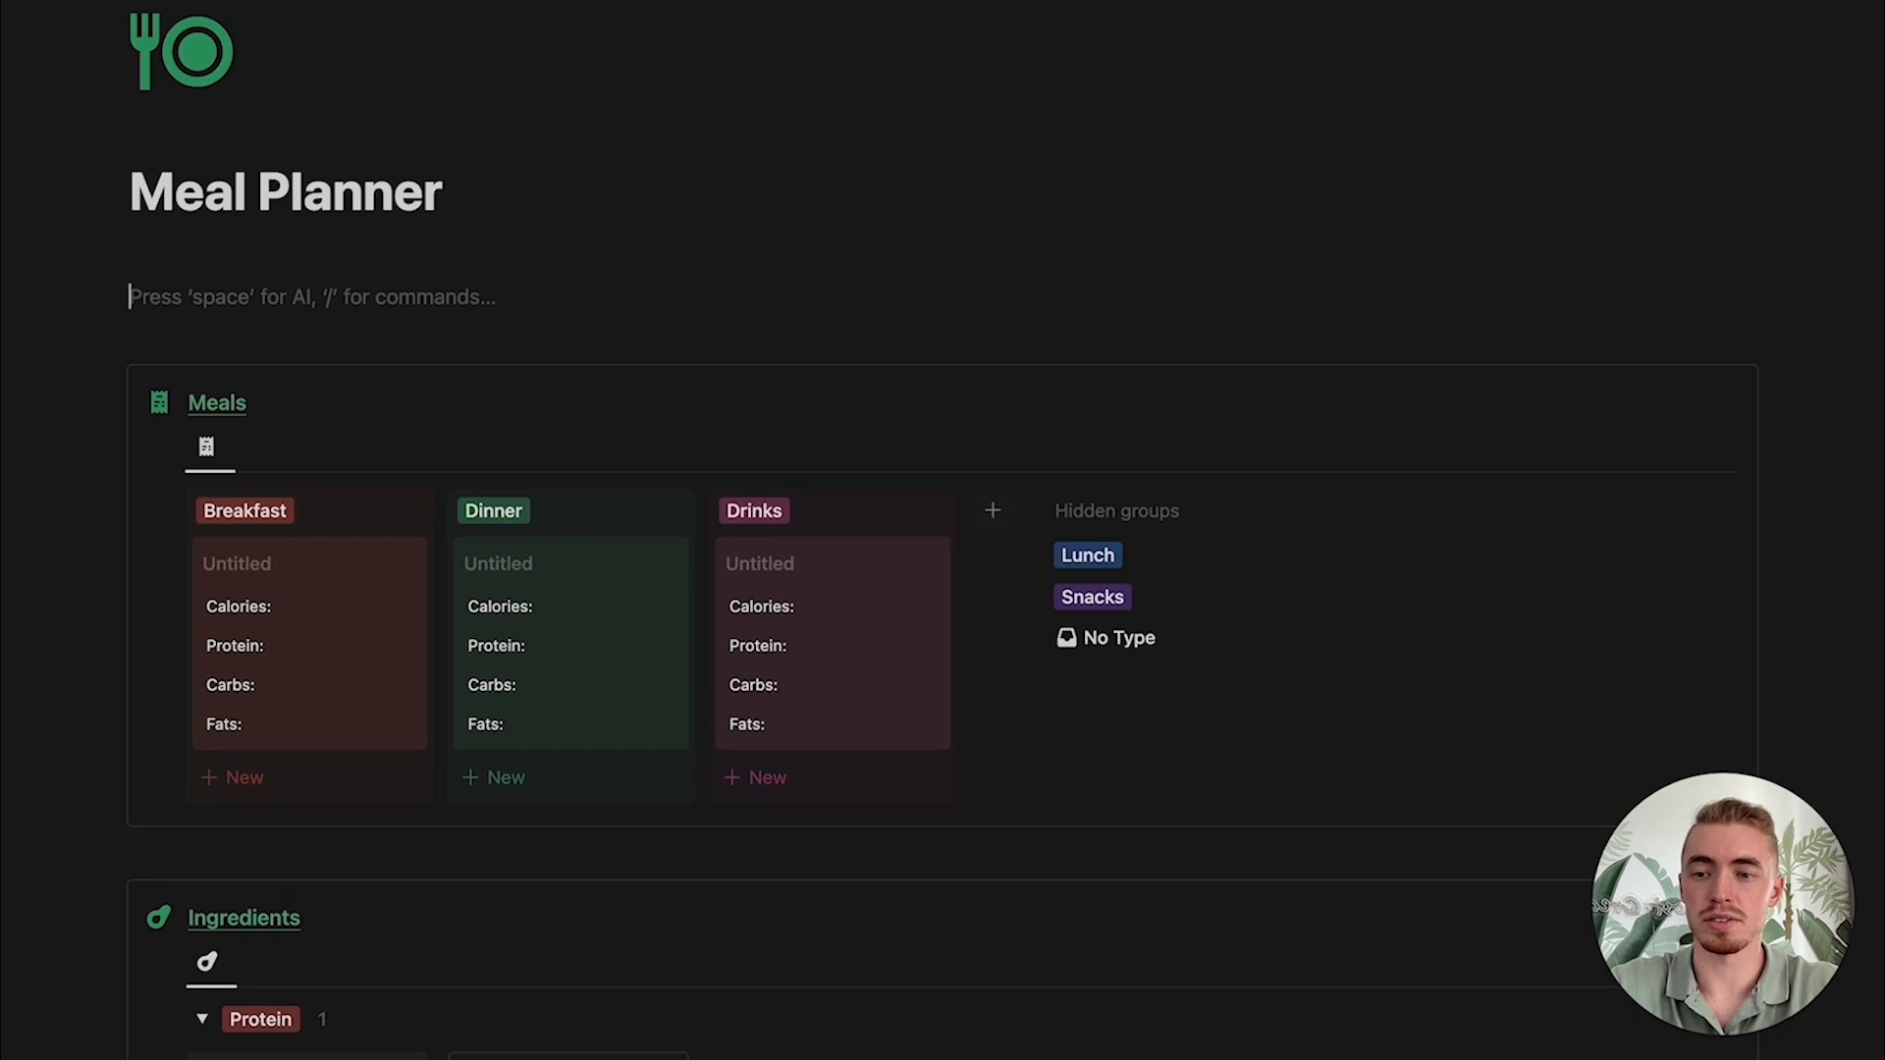
text(/tabl)
key(Down)
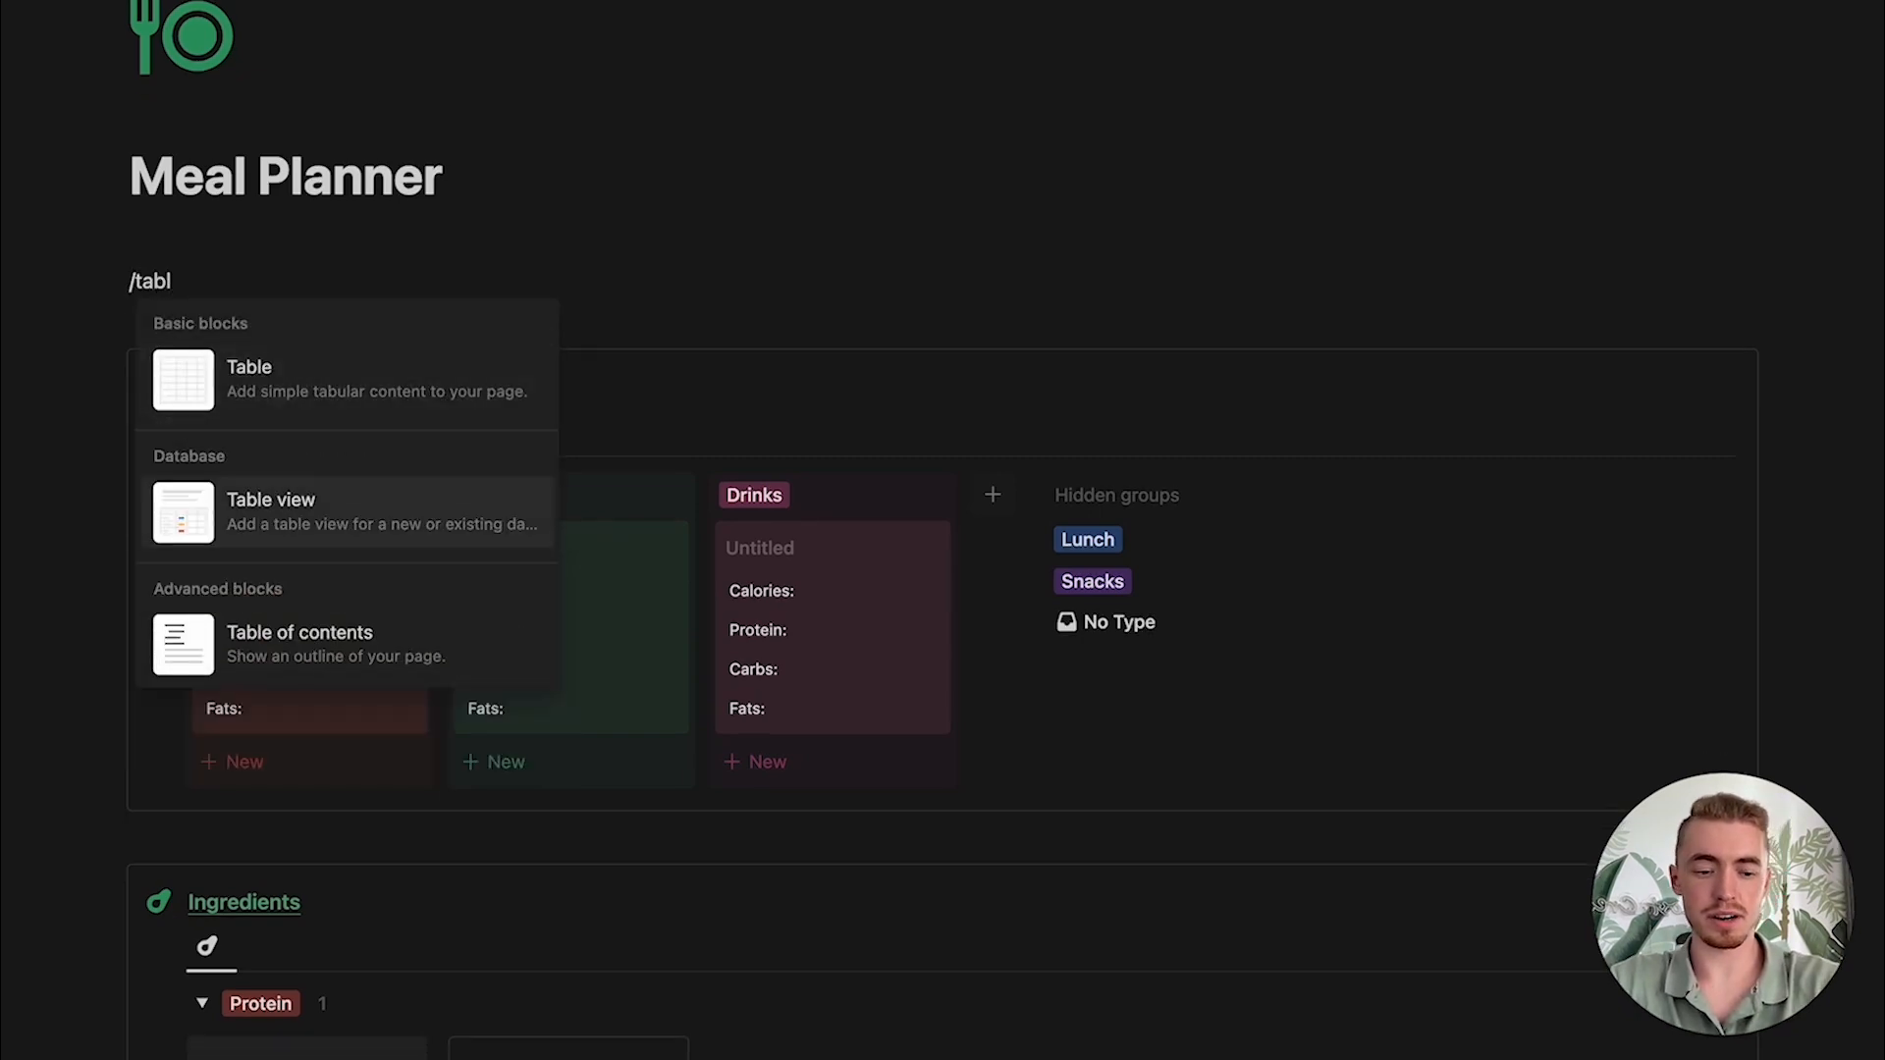
key(Return)
click(1516, 803)
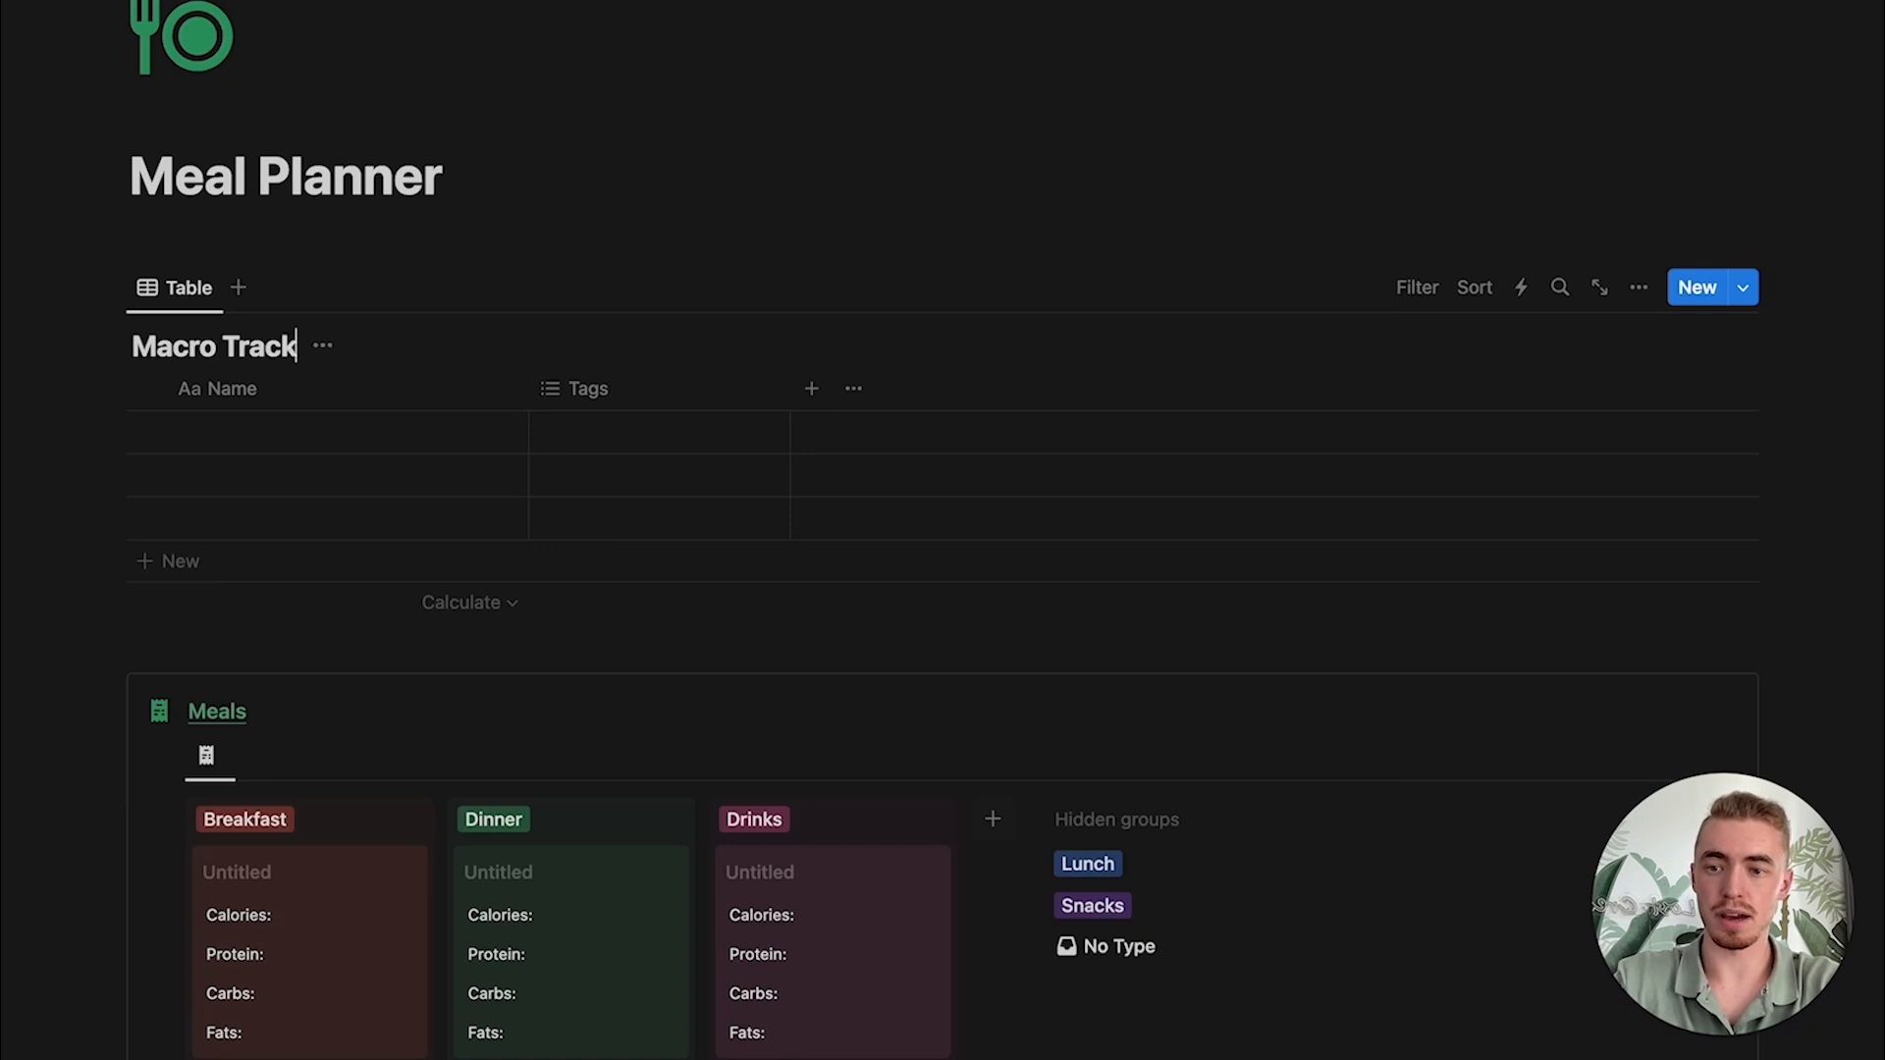
click(351, 346)
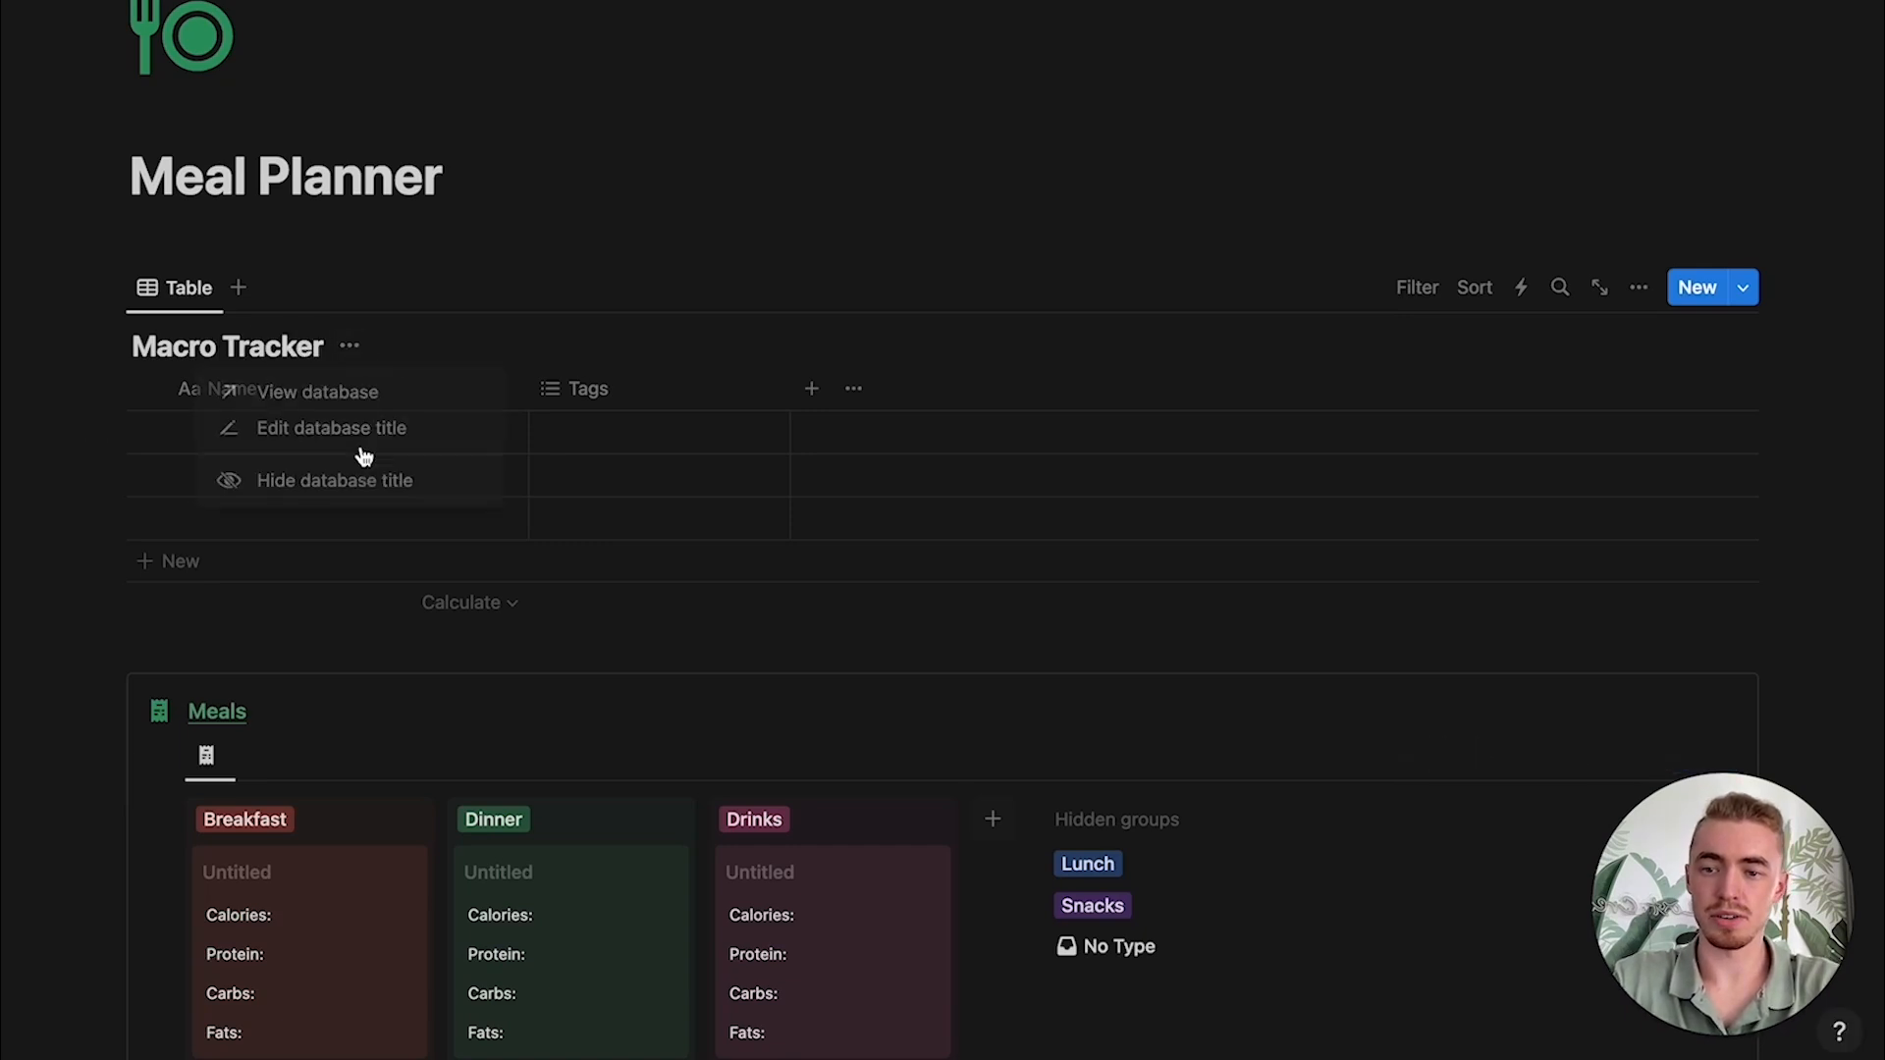
click(374, 481)
Step: Delete the Tags property from the Macro Tracker table and add a Date property
click(617, 350)
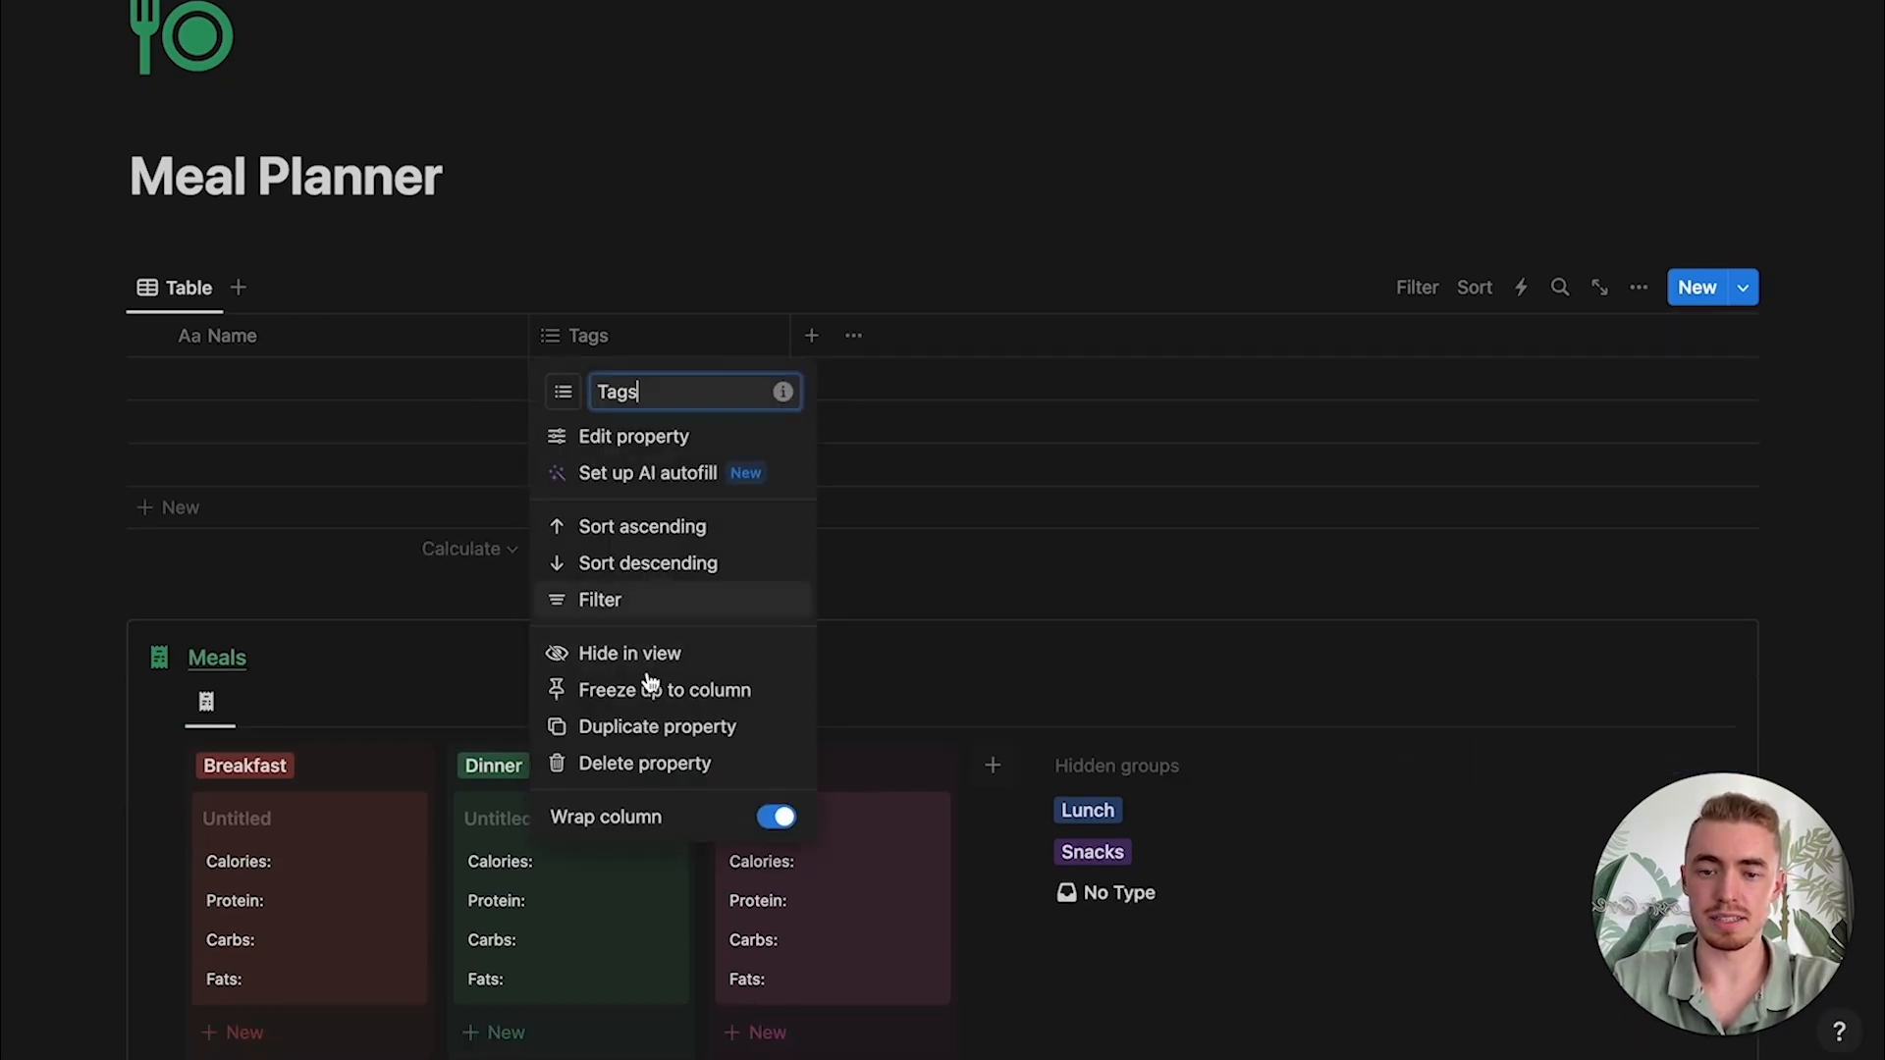
click(640, 763)
click(864, 497)
click(550, 335)
text(da)
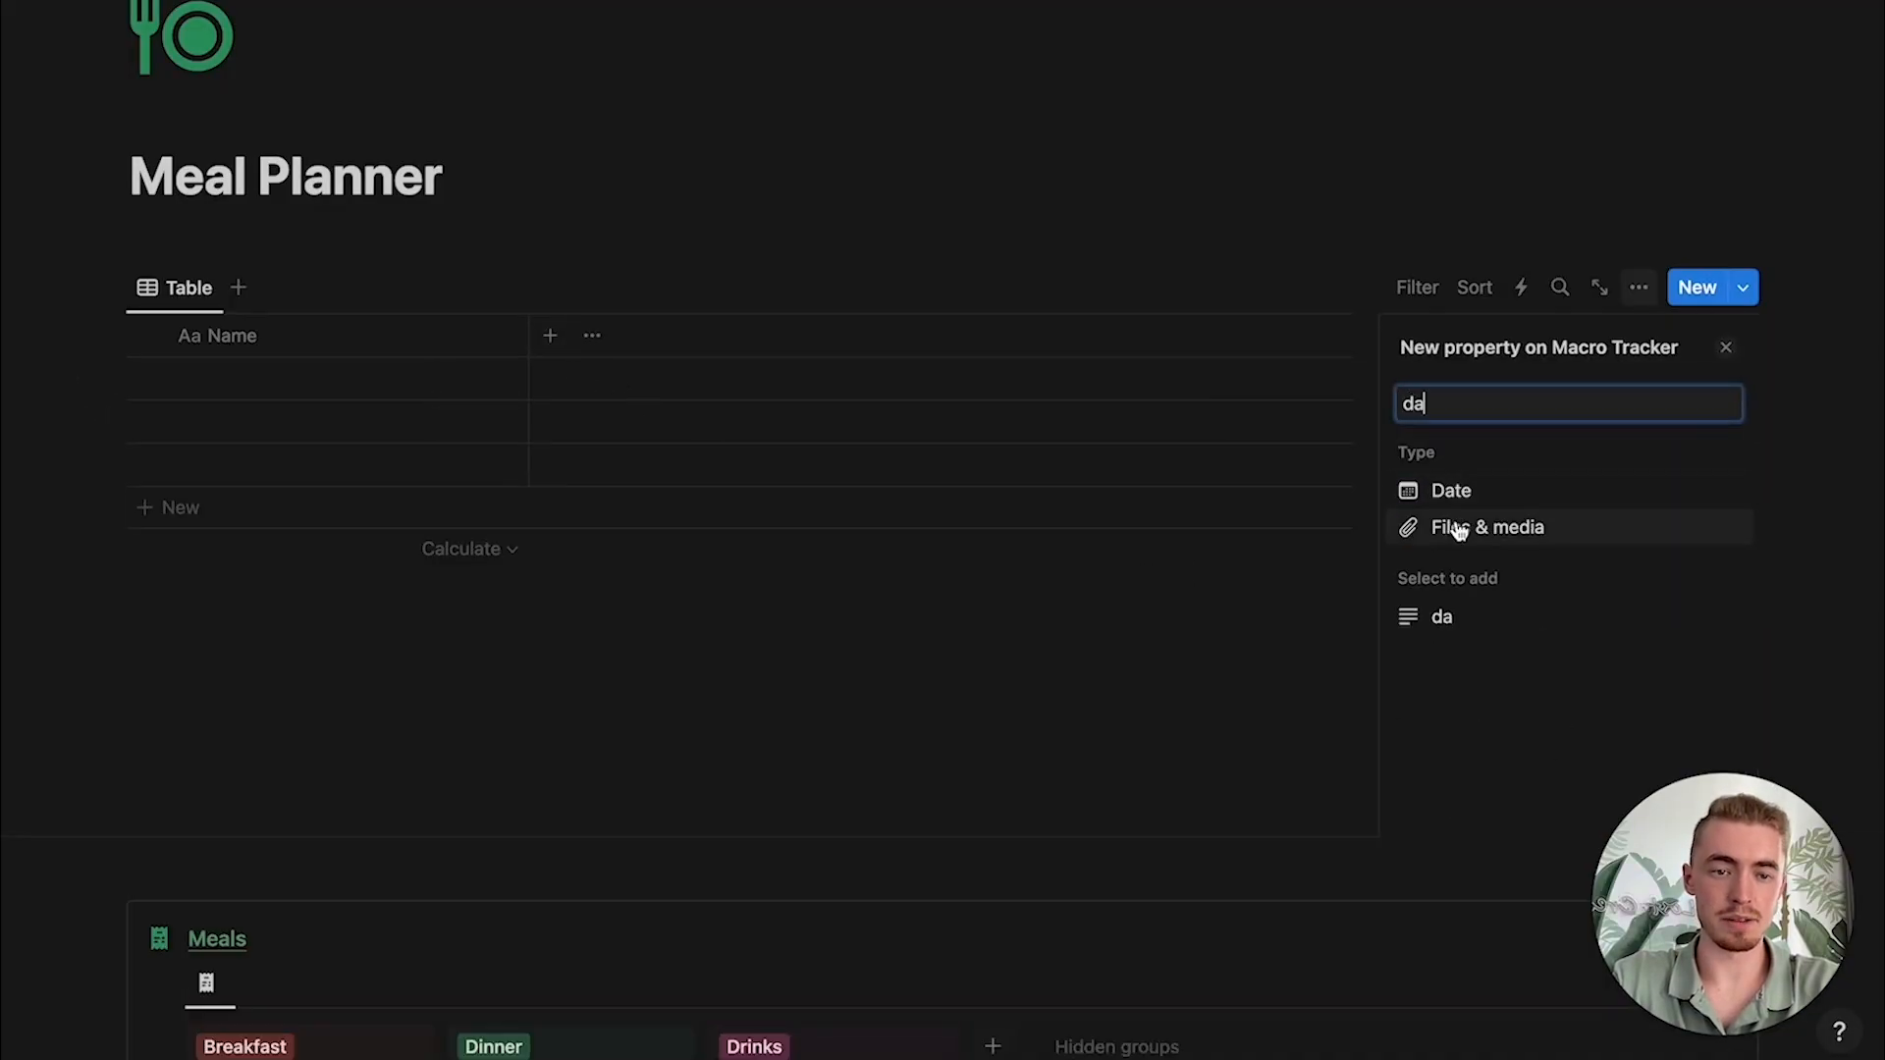
click(1492, 488)
key(Escape)
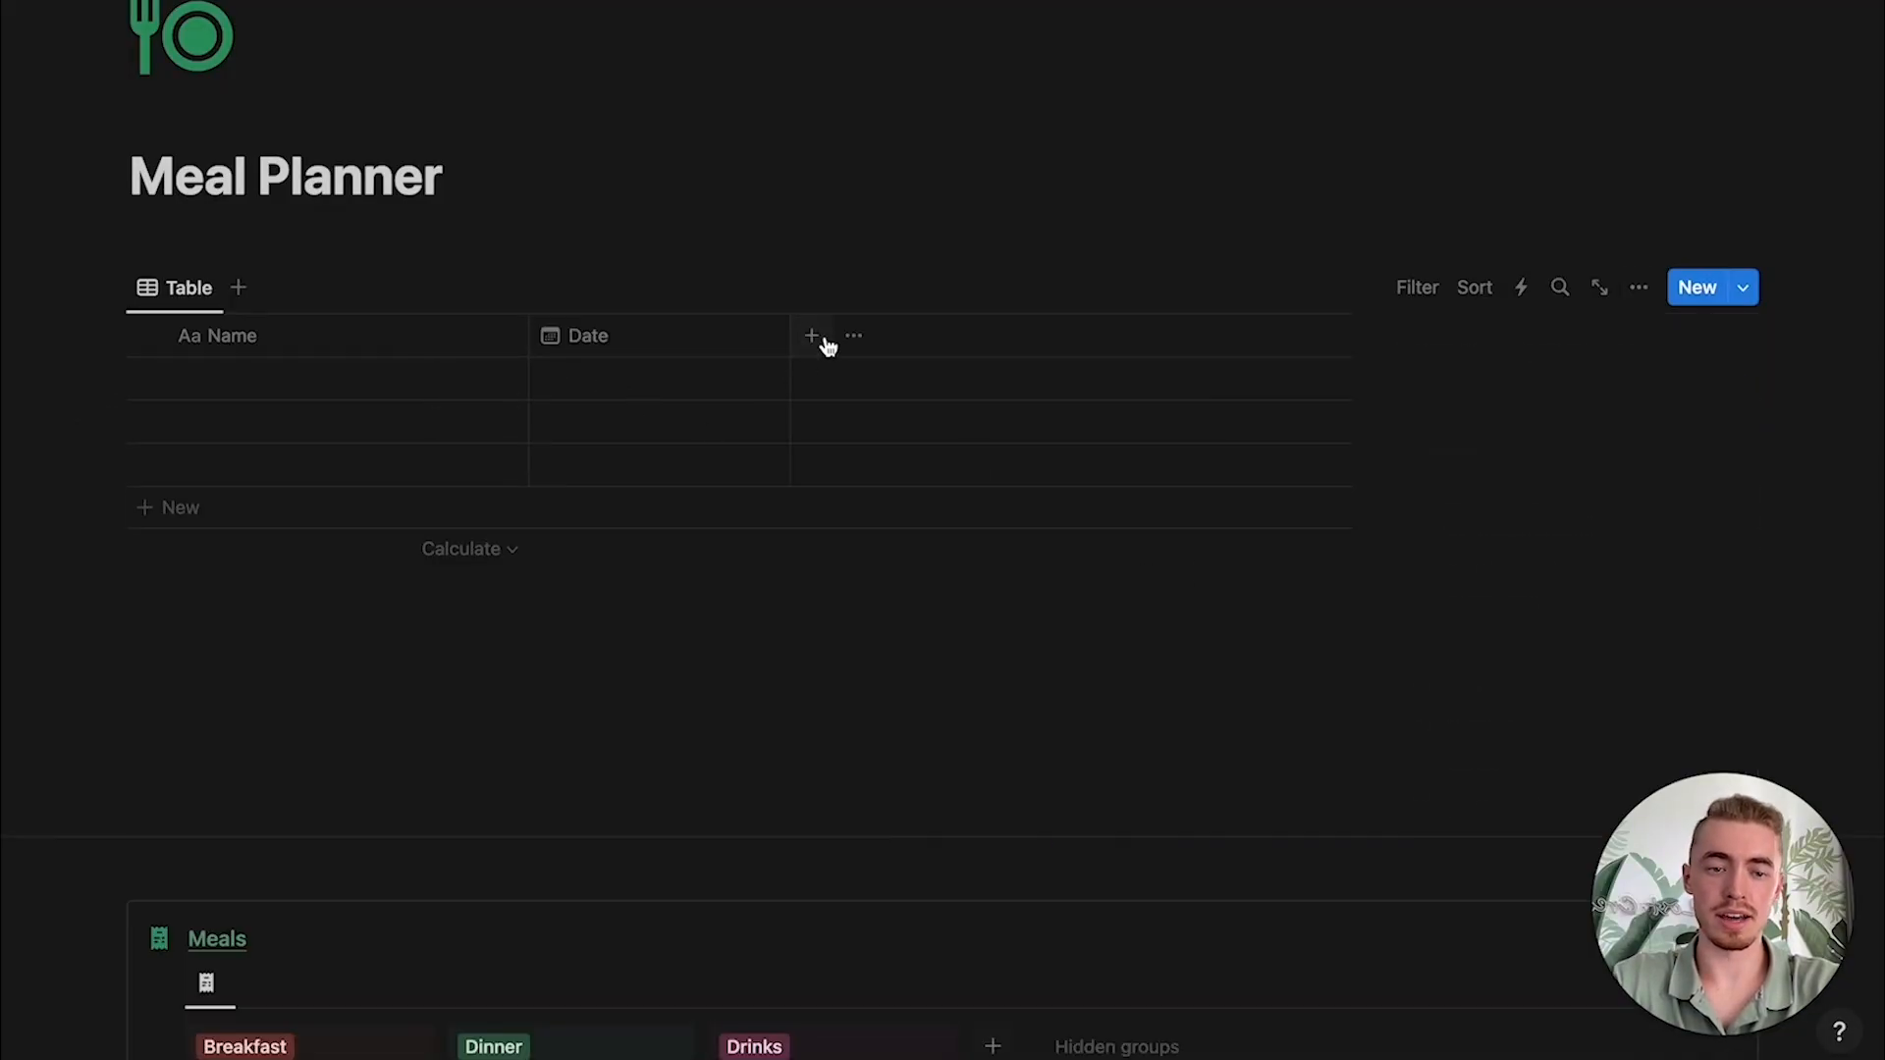
Step: Add a Calories number property shown as a bar to the Macro Tracker table and enter 2500 in its first row
click(811, 336)
click(1486, 727)
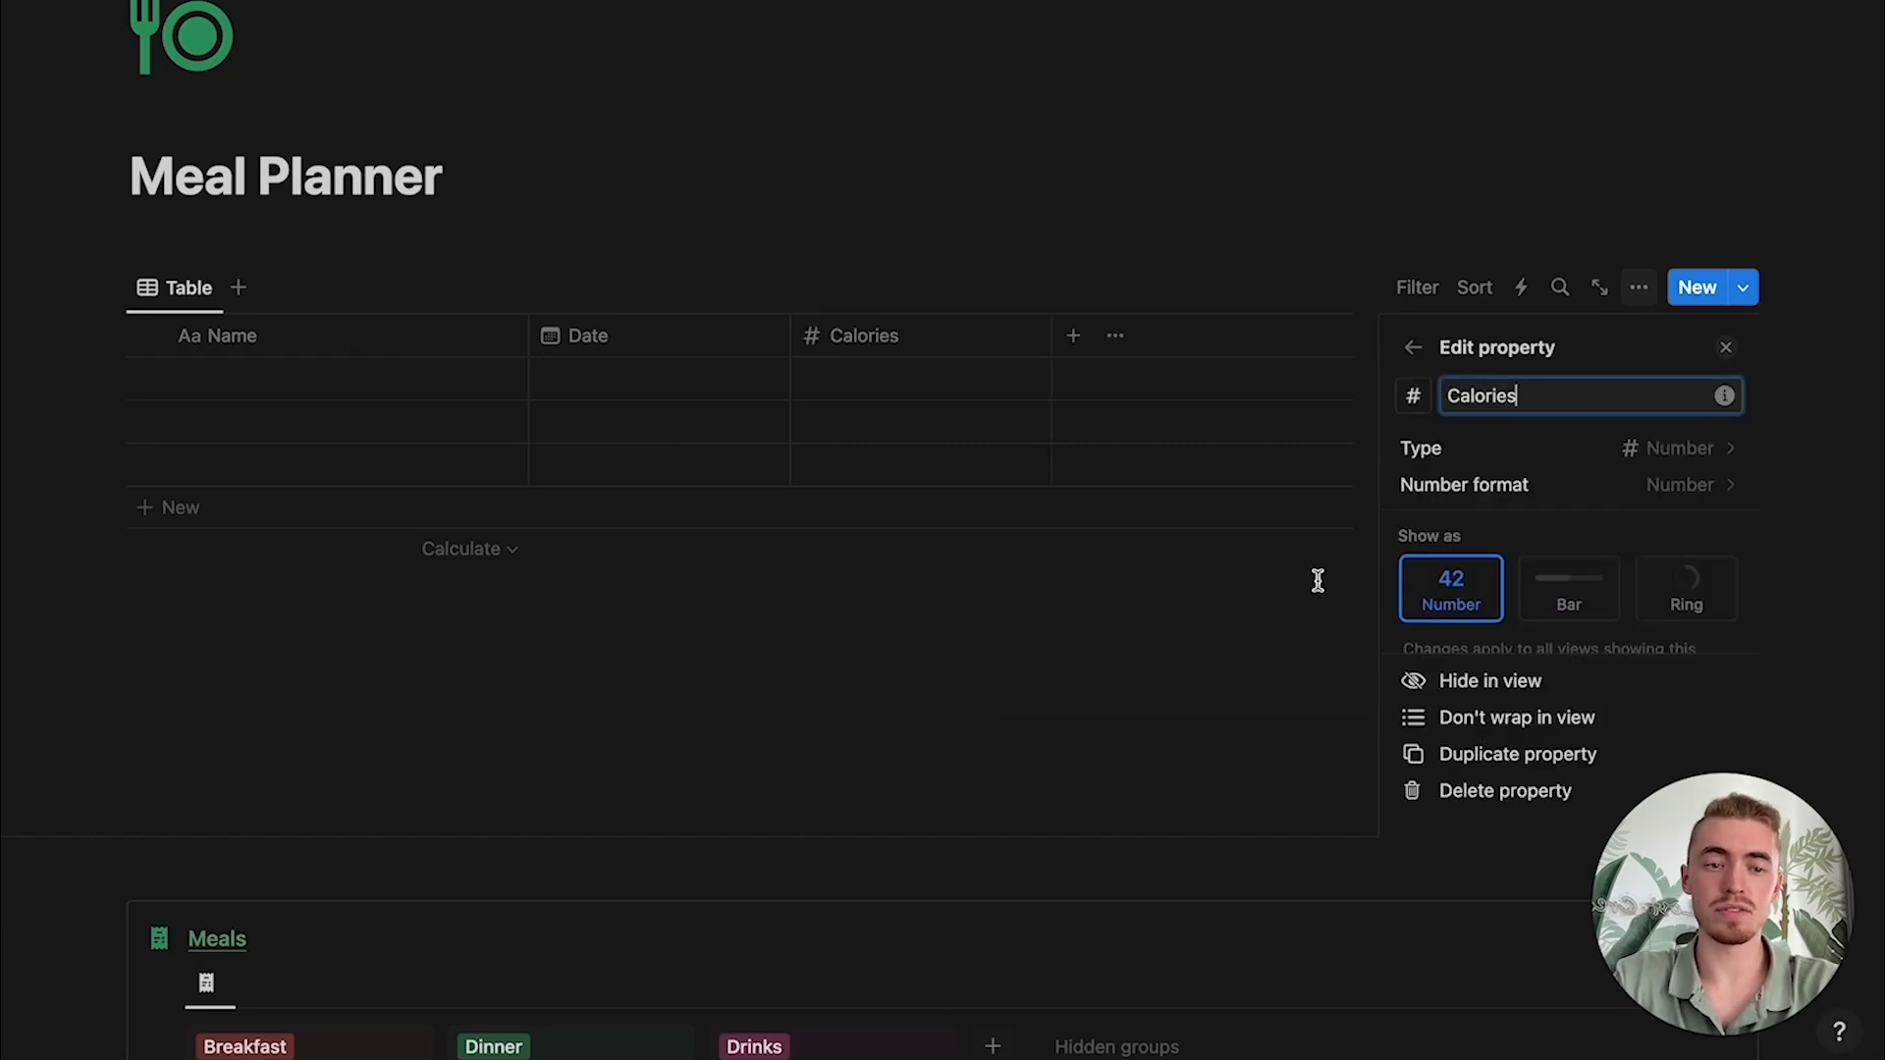
click(1581, 599)
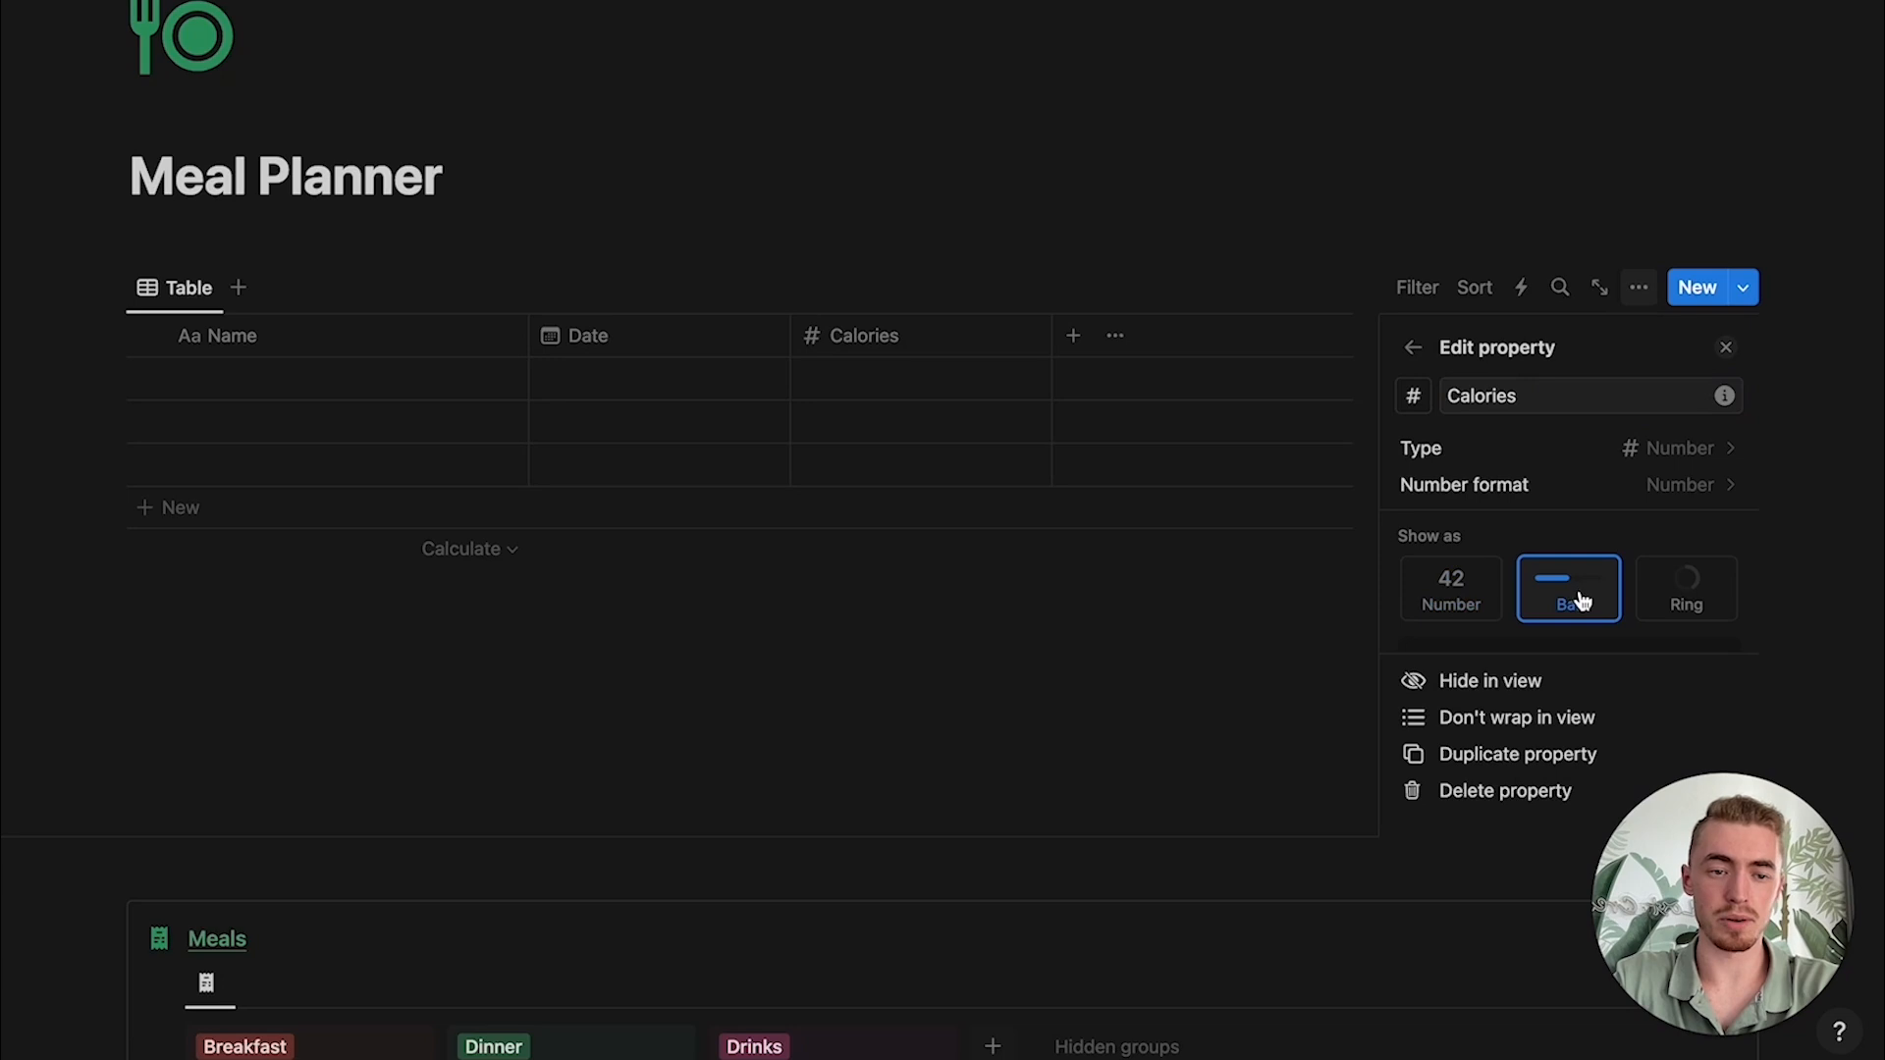
scroll(1578, 589, down, 3)
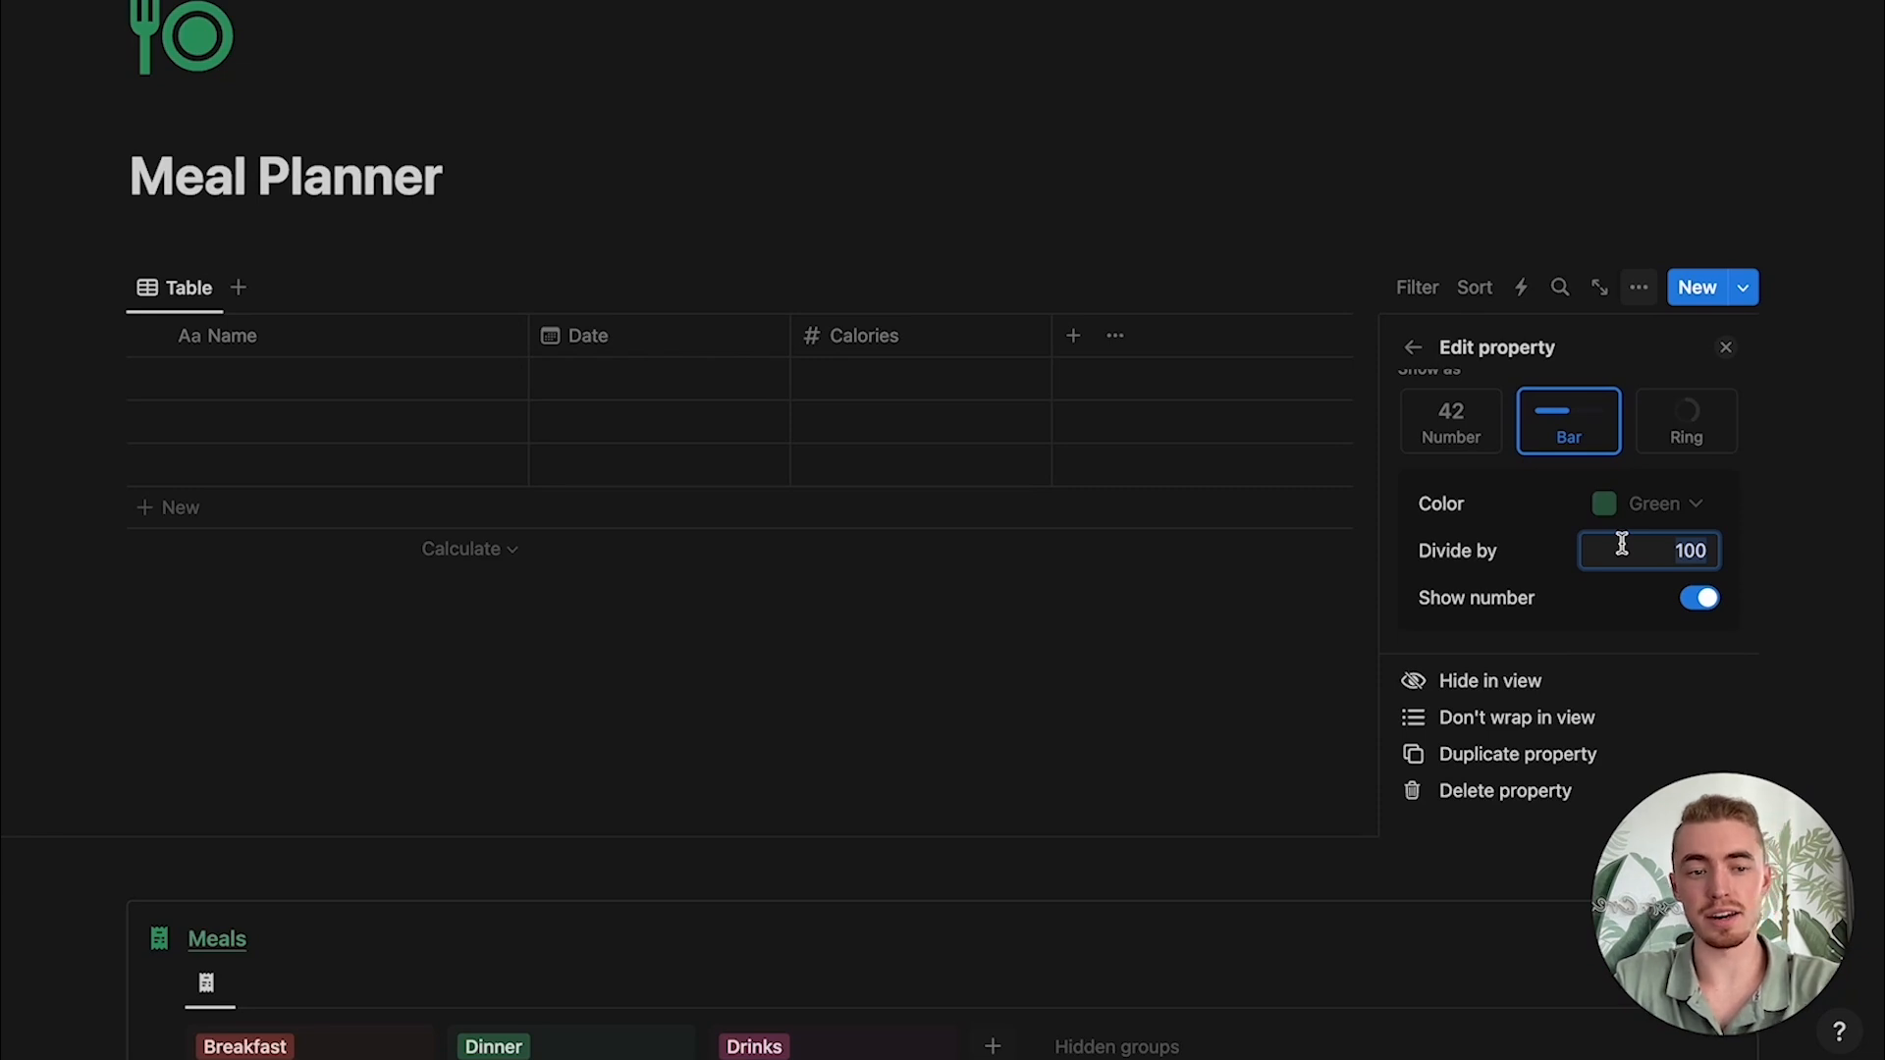
key(Escape)
click(964, 347)
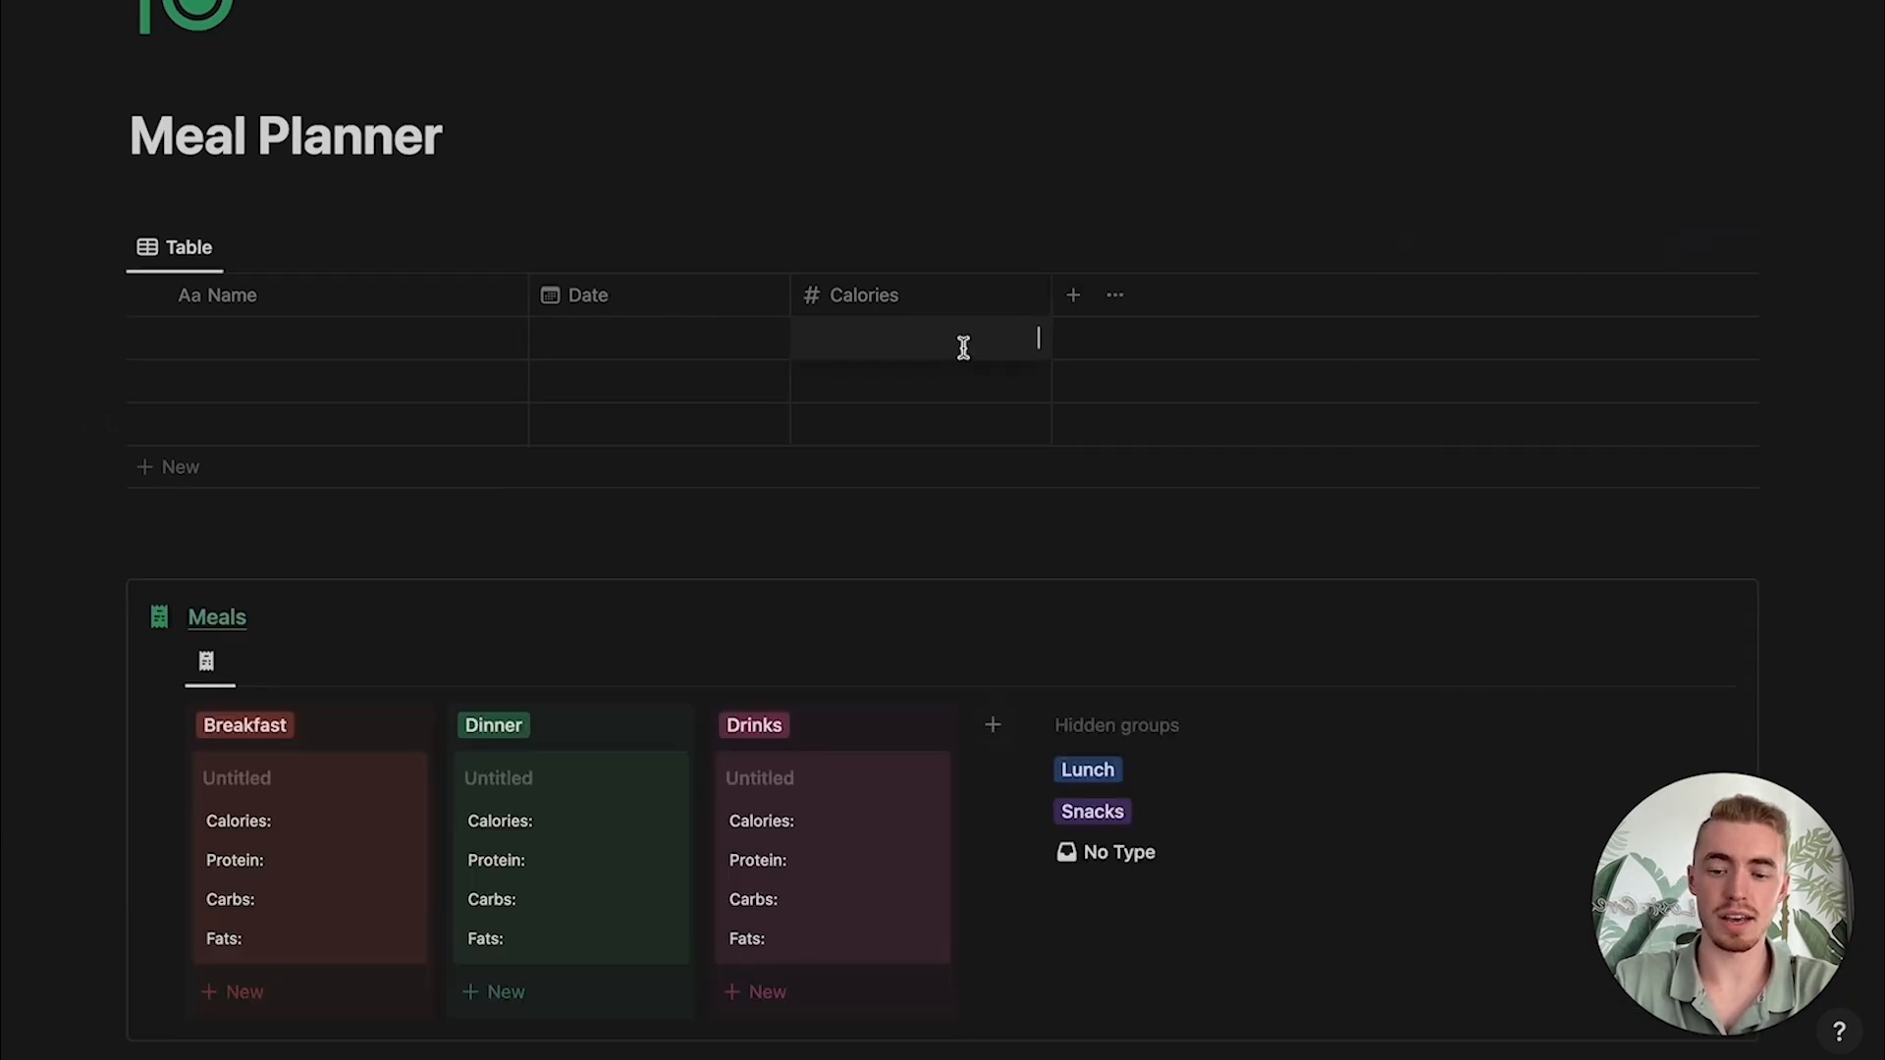
key(Escape)
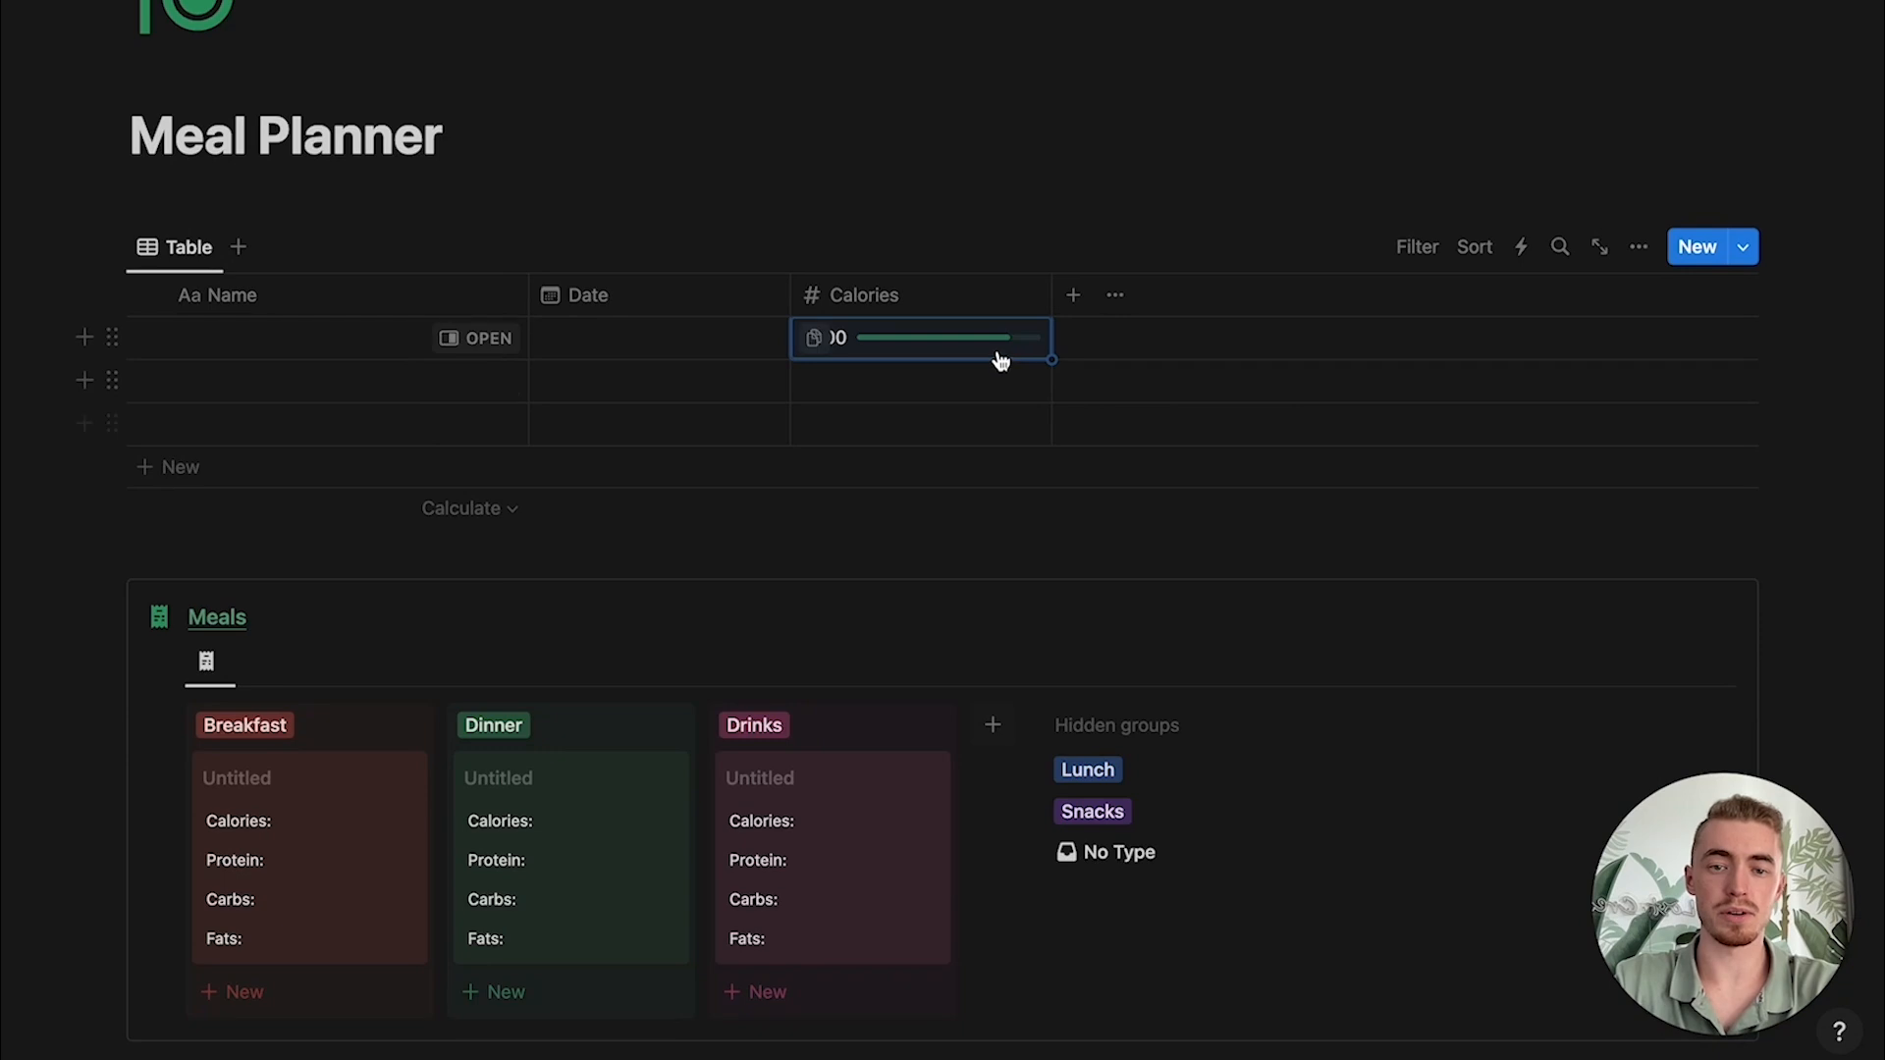
Step: Duplicate the Calories property and rename the copy Protein
click(981, 294)
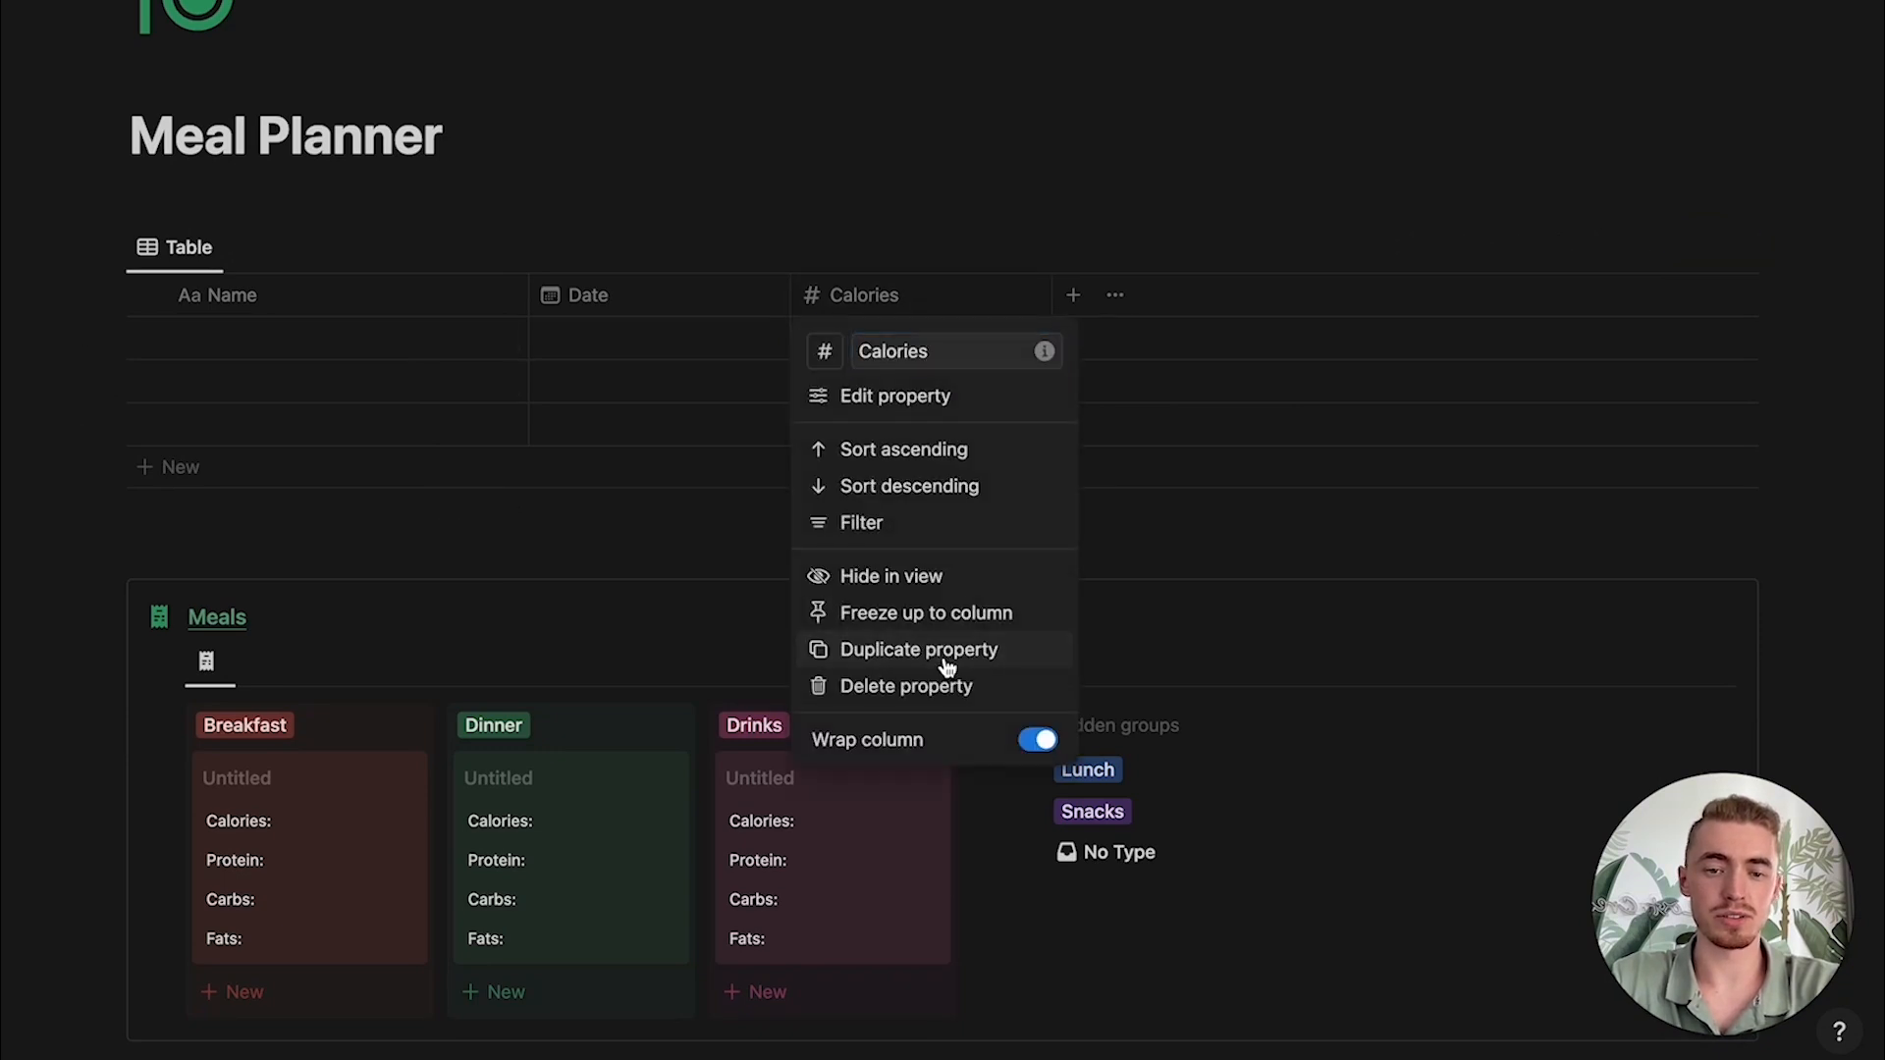
click(948, 663)
click(1183, 298)
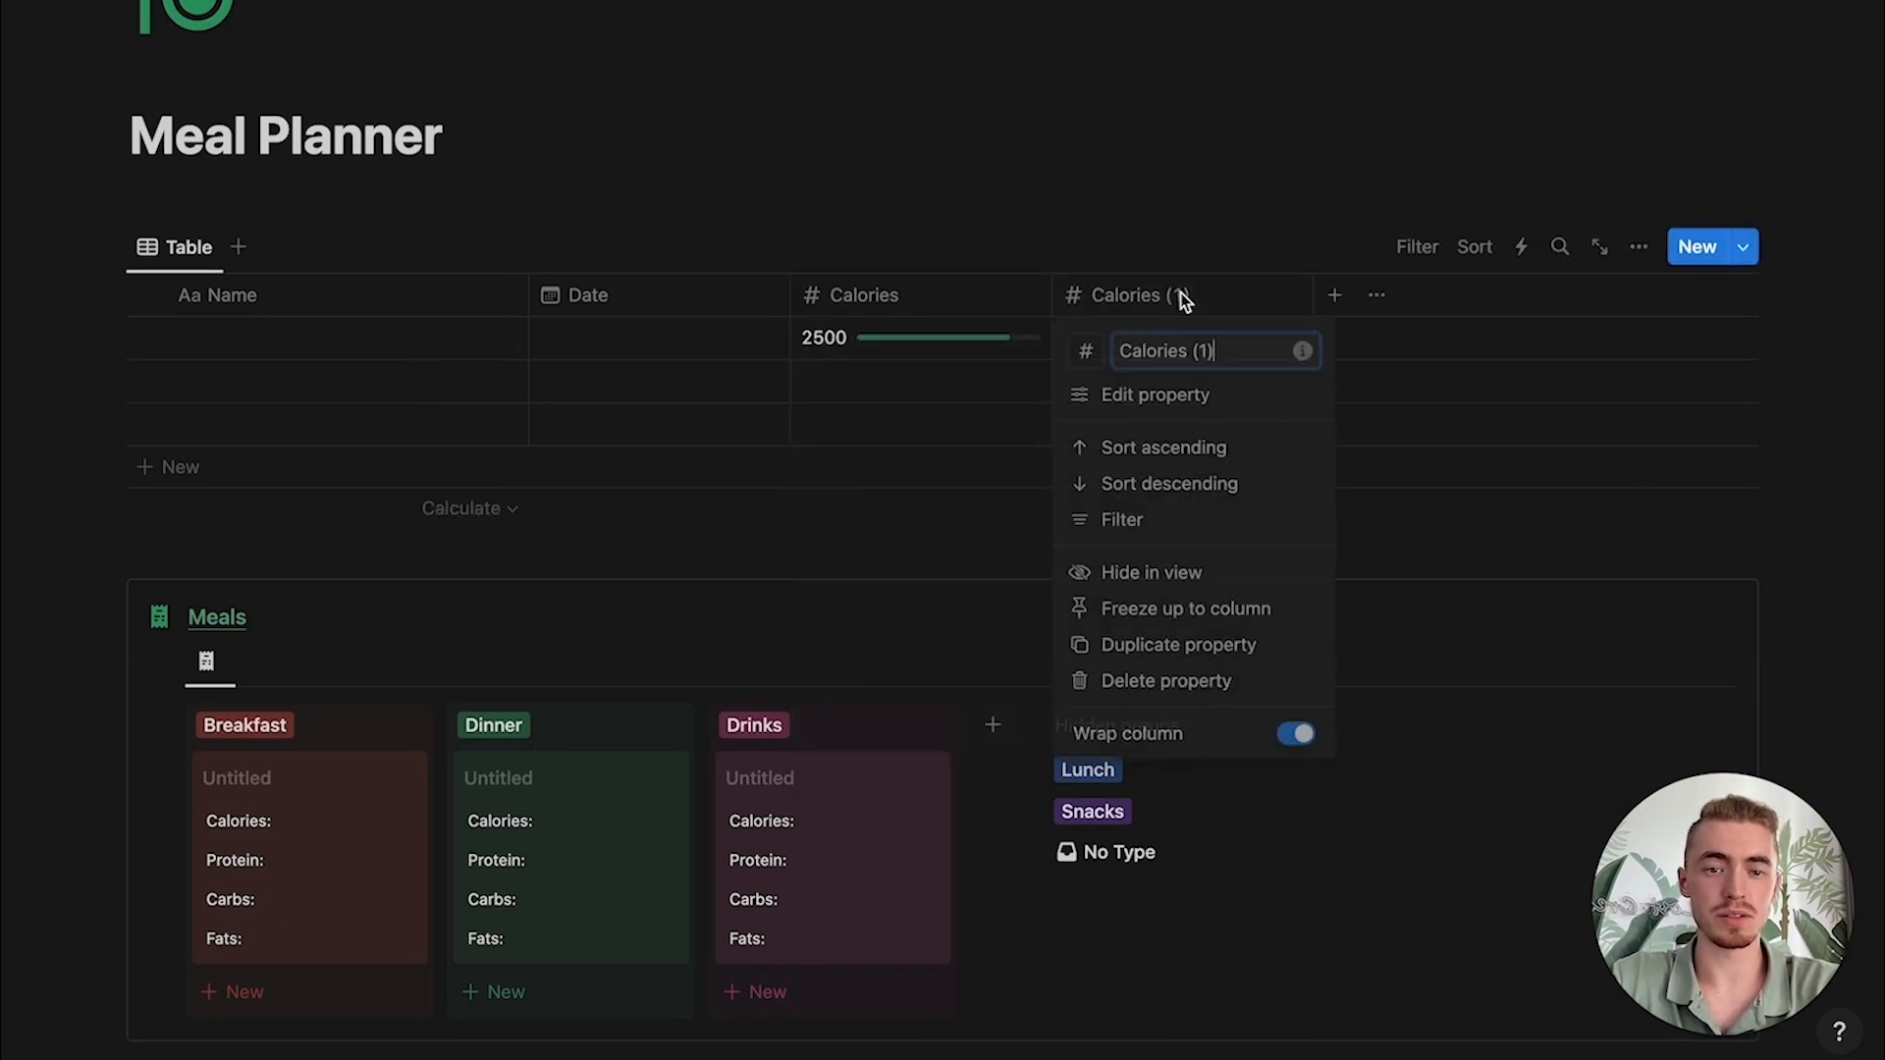
click(1188, 397)
triple_click(1490, 83)
text(Protein)
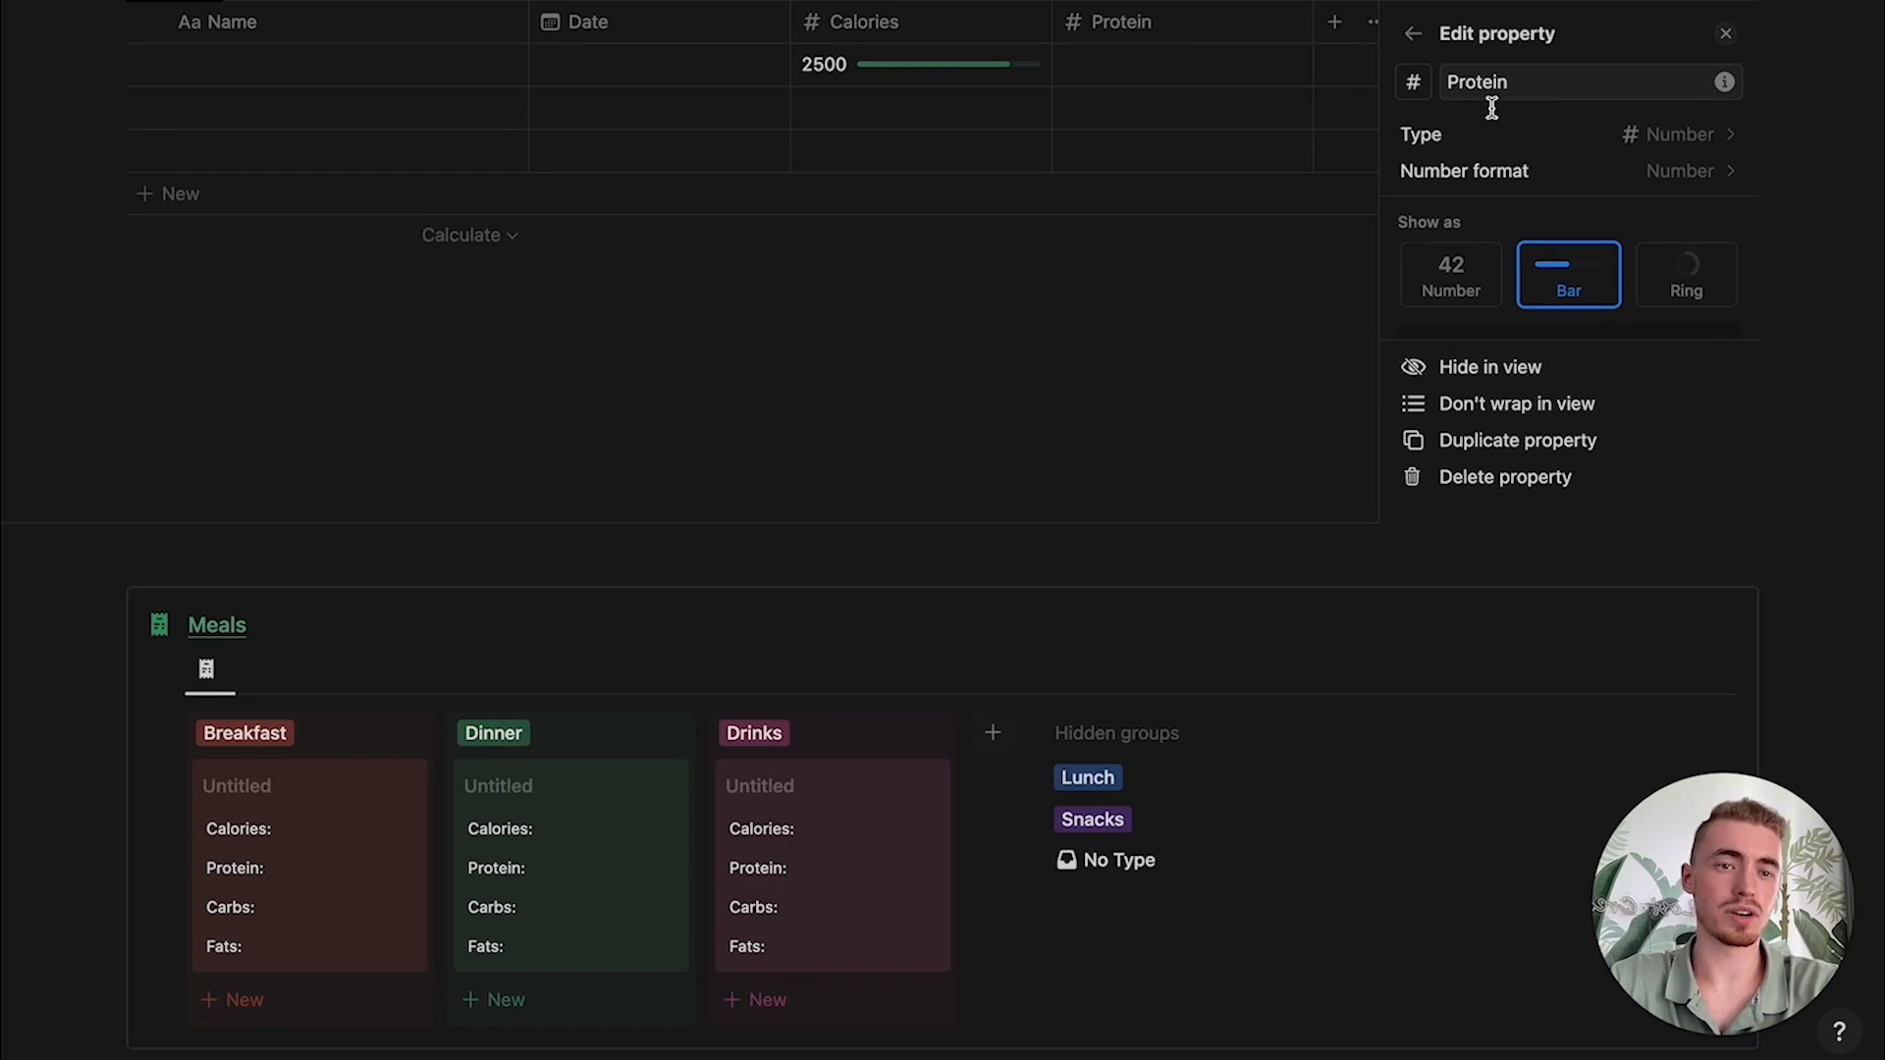
Step: Set the Protein property's bar color to blue and its divide-by value to 220
click(1571, 280)
click(1675, 138)
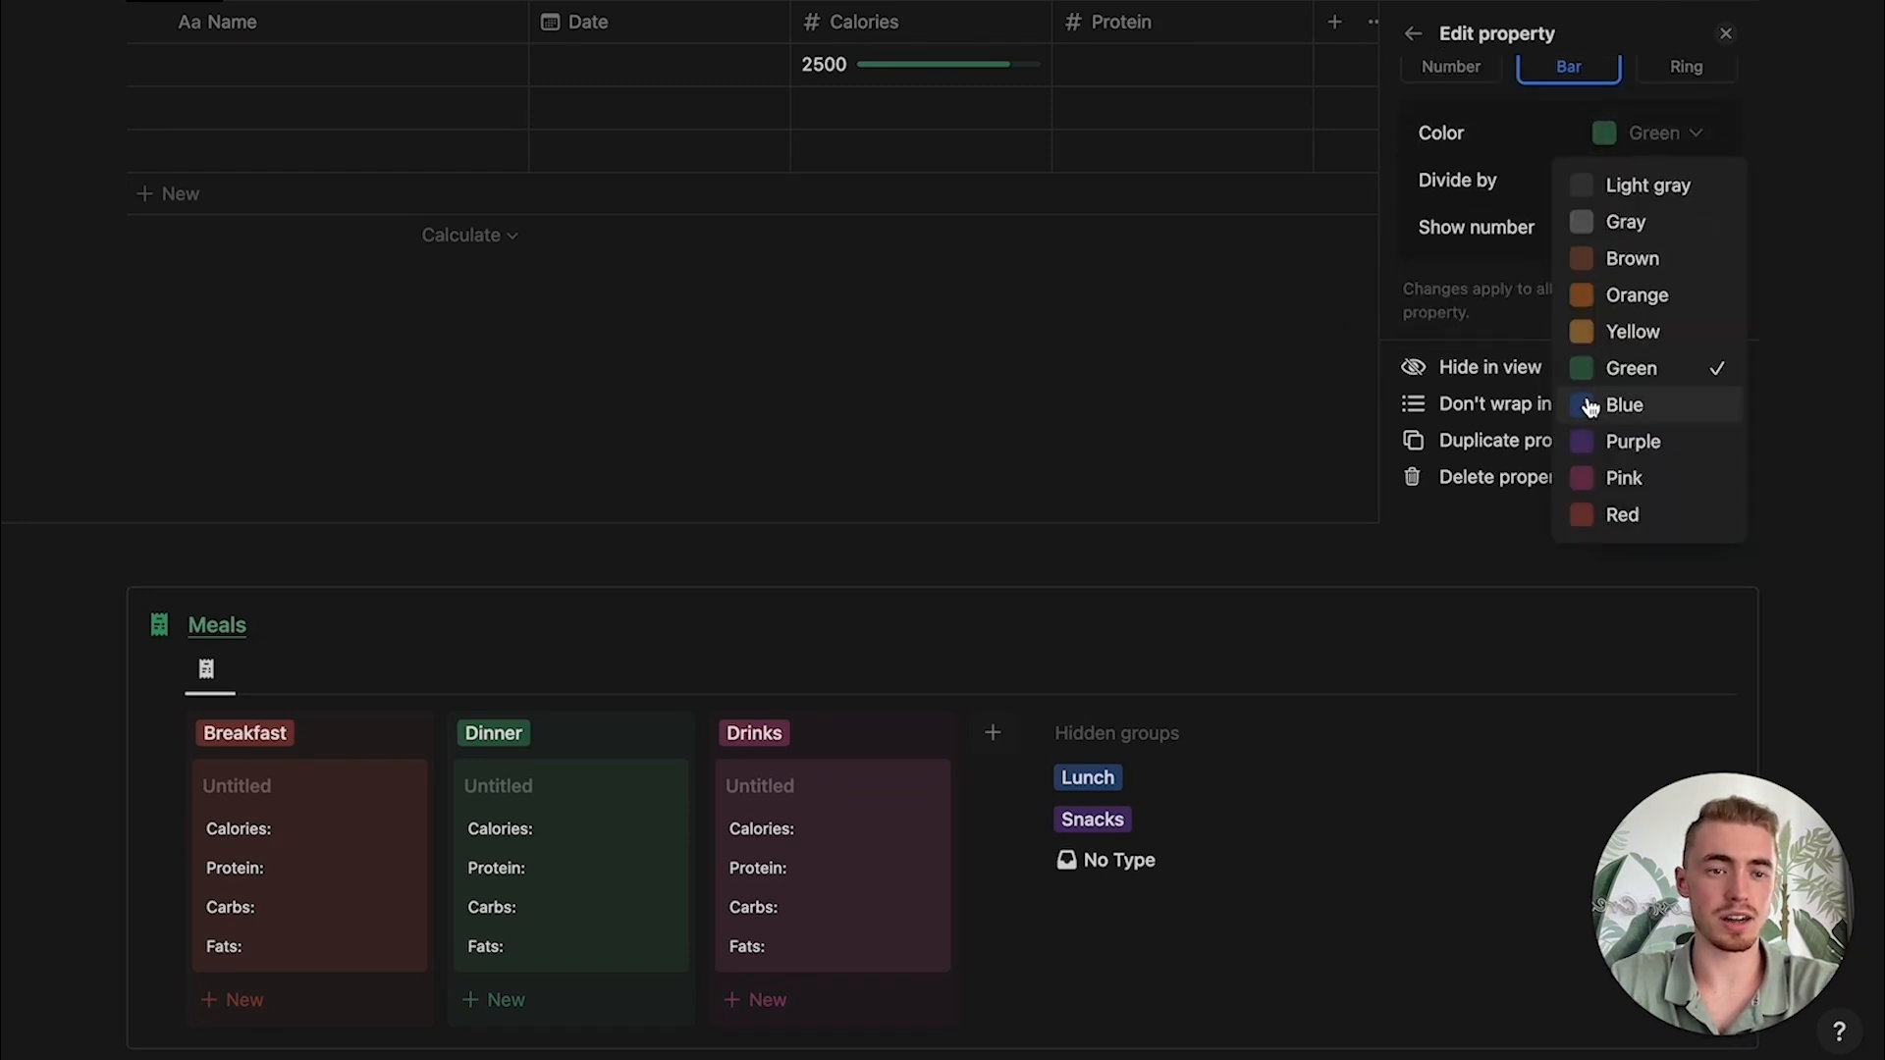
click(1588, 404)
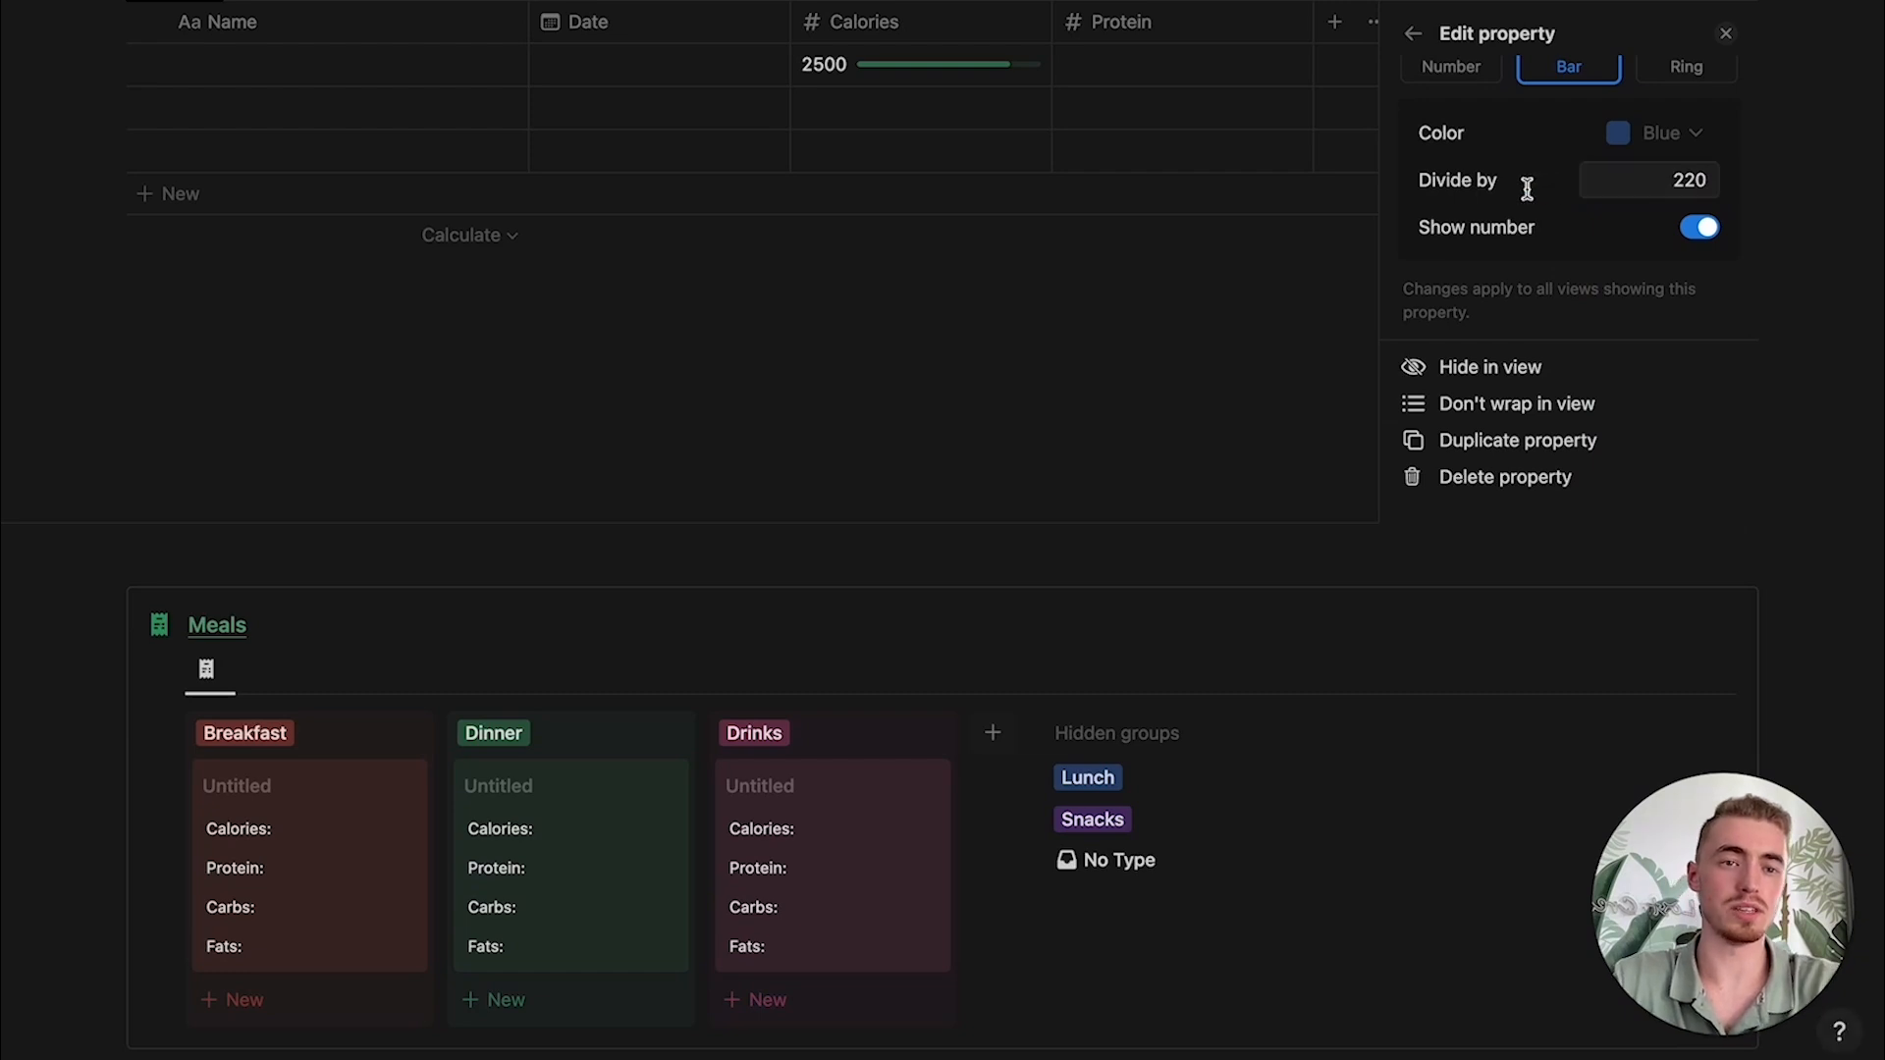
key(Escape)
Step: Give the Calories, Protein, Carbs and Fats properties the donut-chart icon and narrow their columns
click(801, 353)
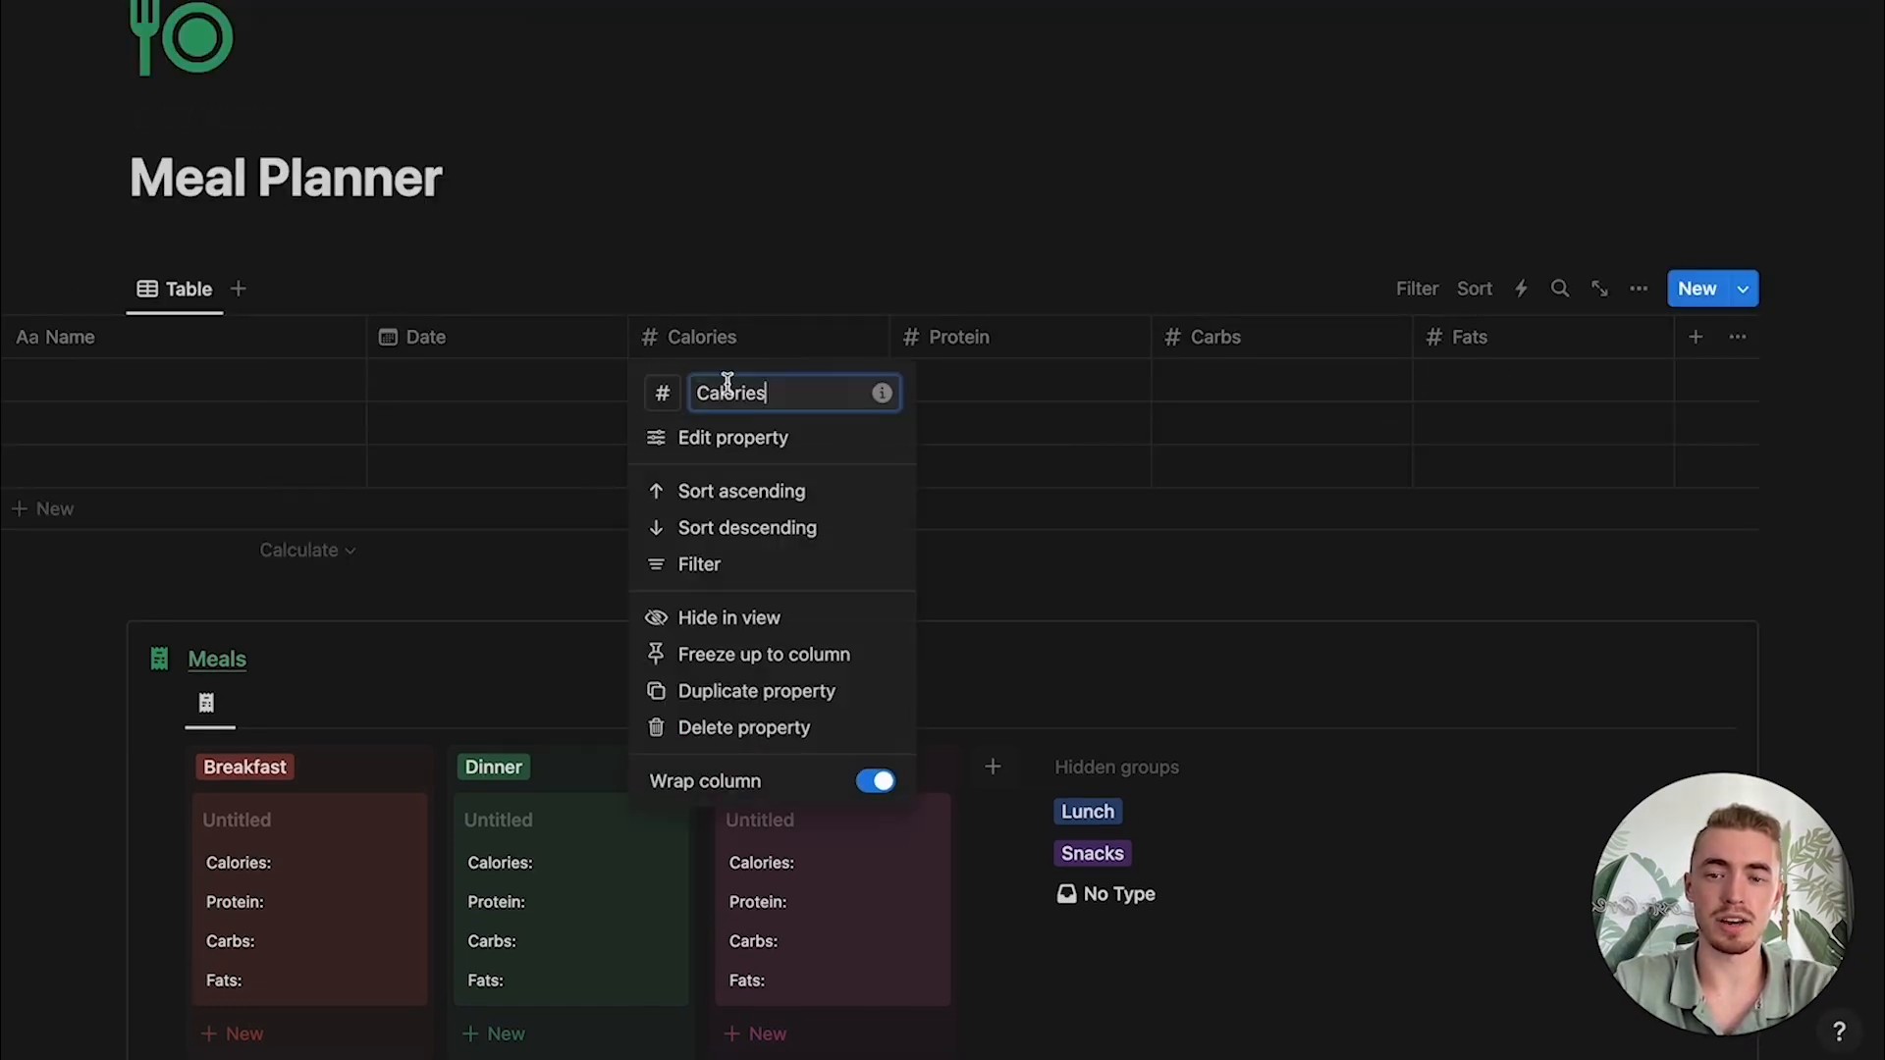
click(672, 405)
click(519, 604)
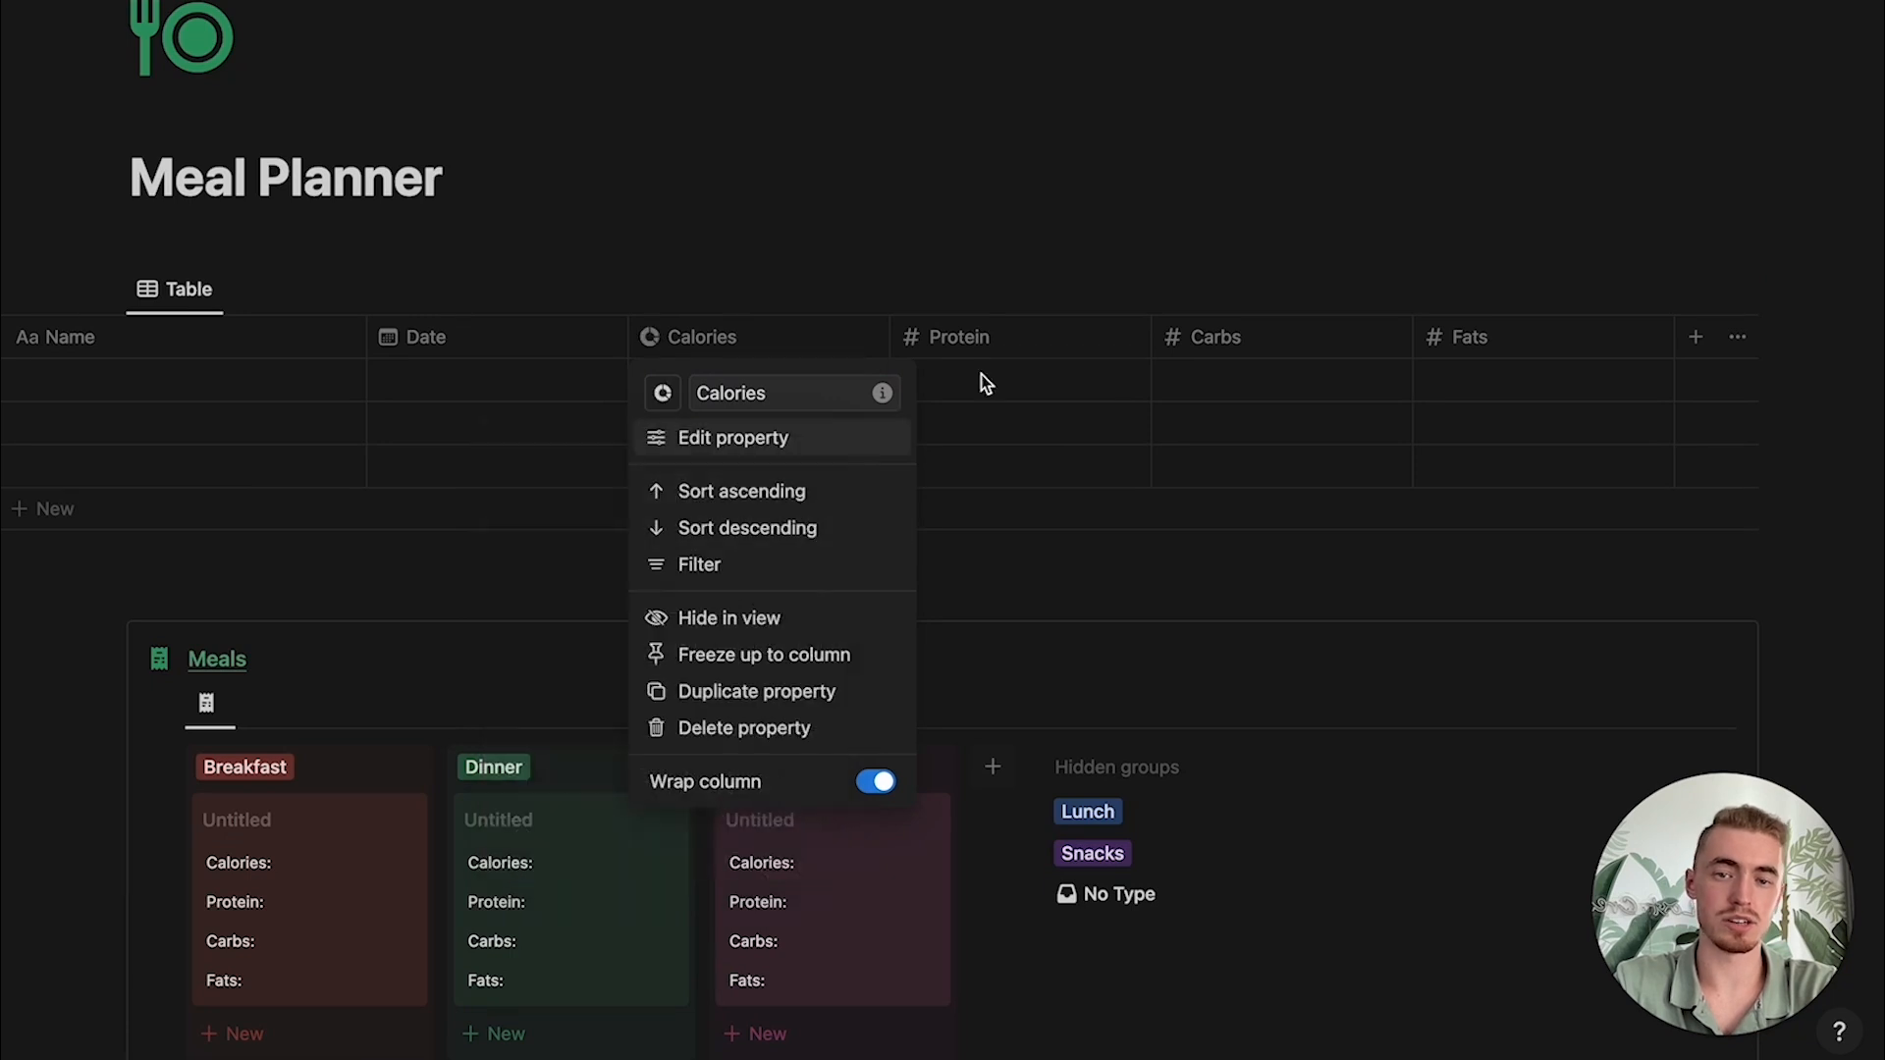
key(Escape)
click(1005, 354)
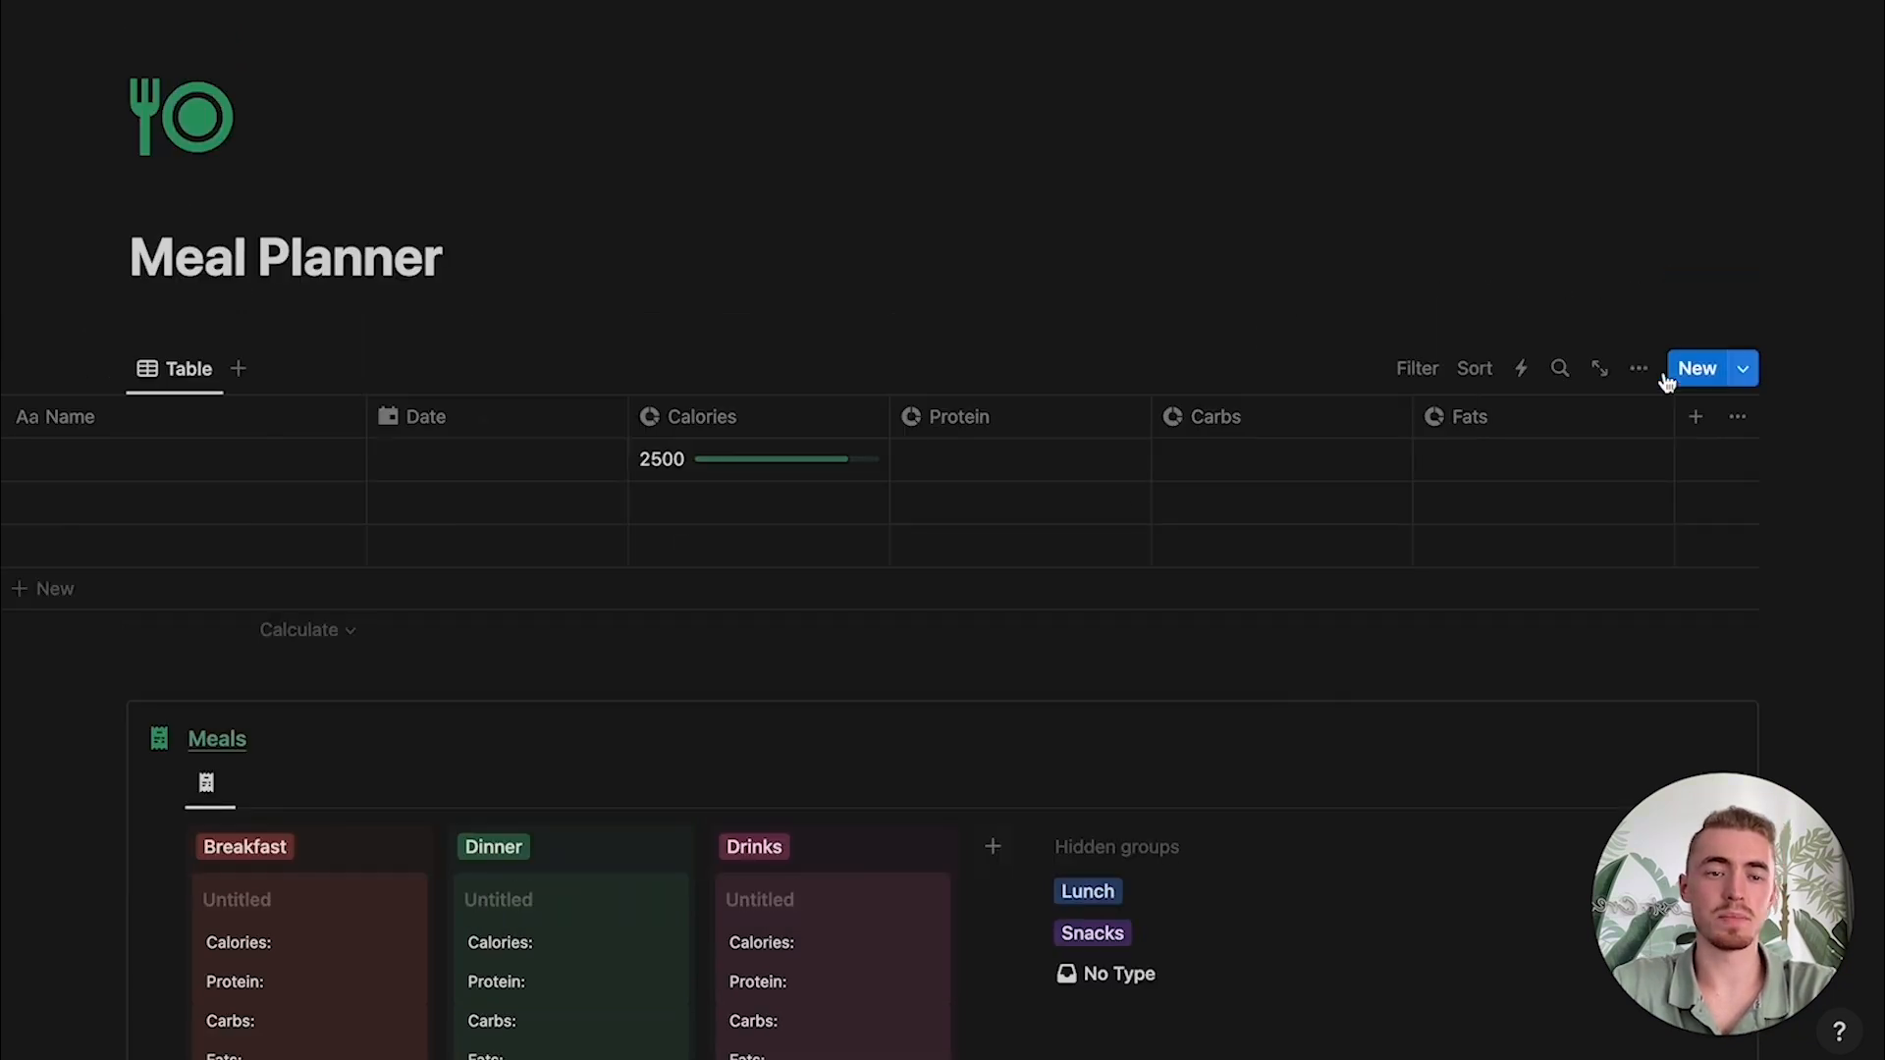
drag(884, 426, 783, 437)
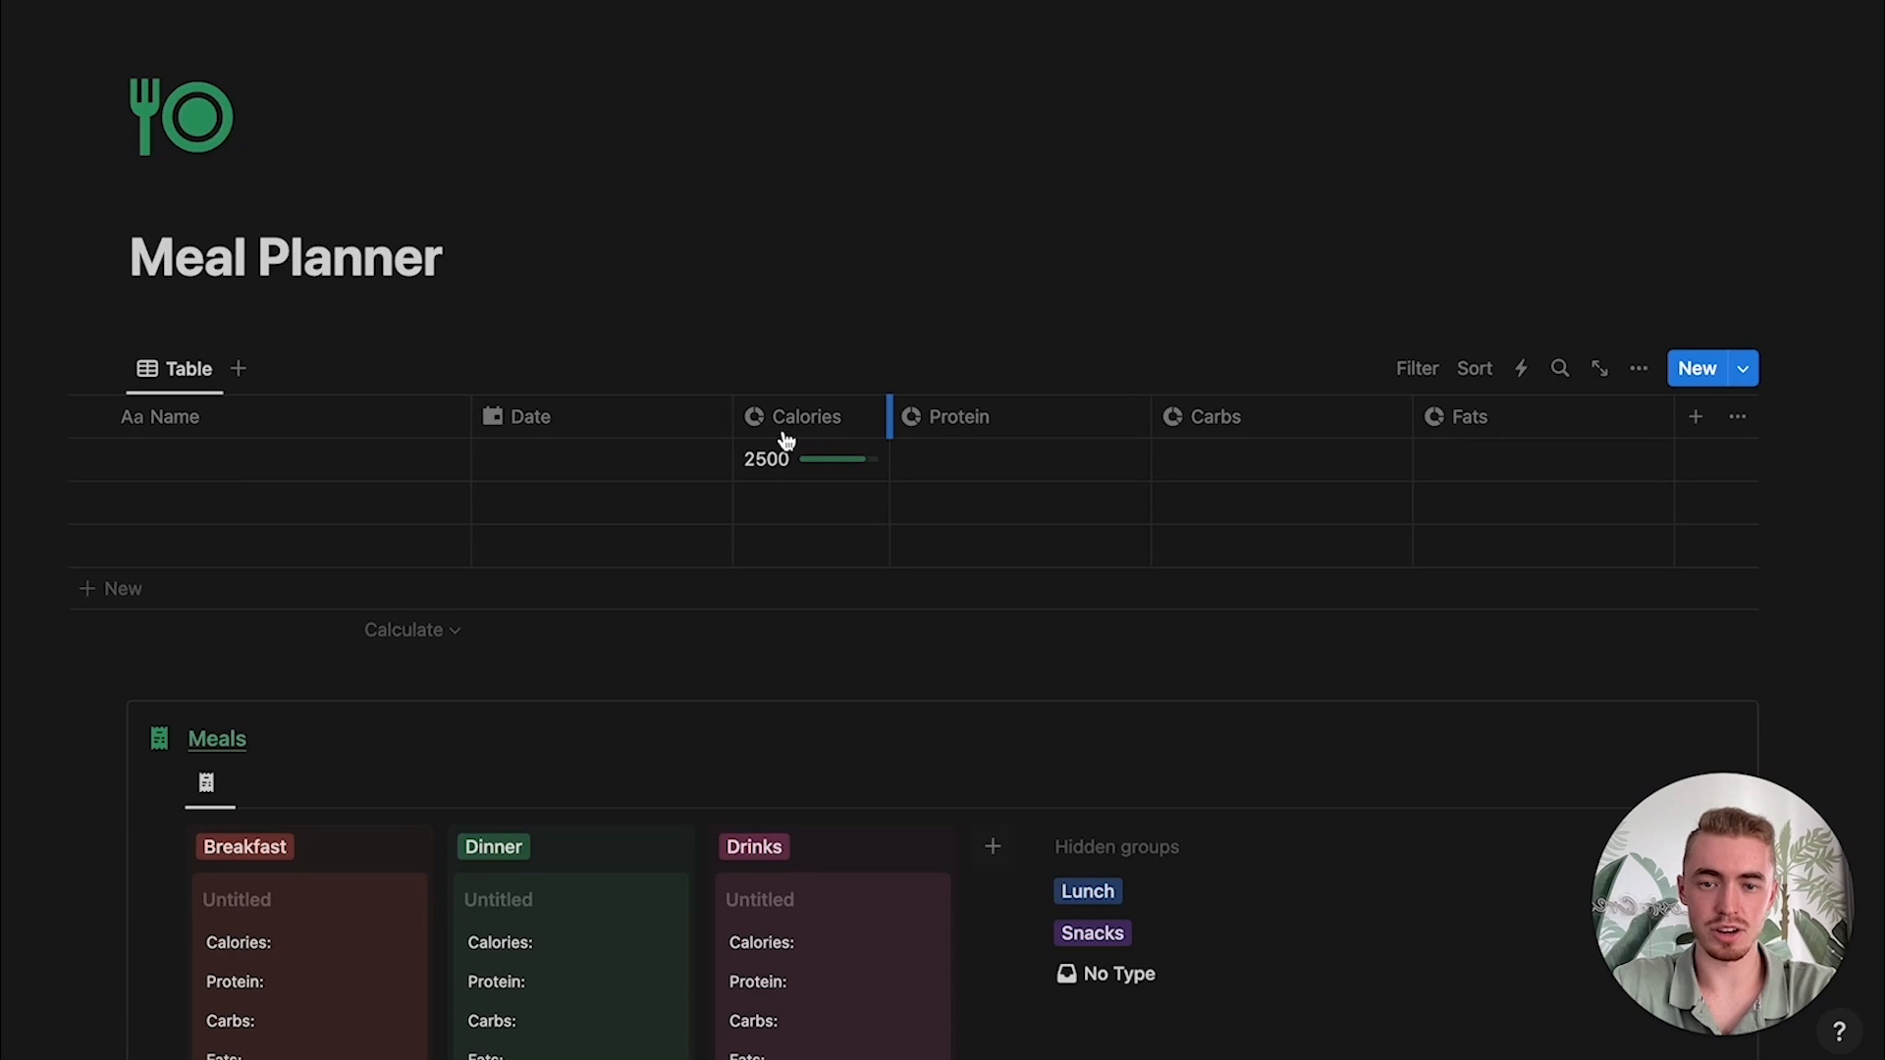
drag(1152, 412, 954, 424)
Step: Insert a callout titled Macros above the Macro Tracker table, with the title bold, underlined and green
click(505, 366)
text(/ca)
key(Return)
text(Macros)
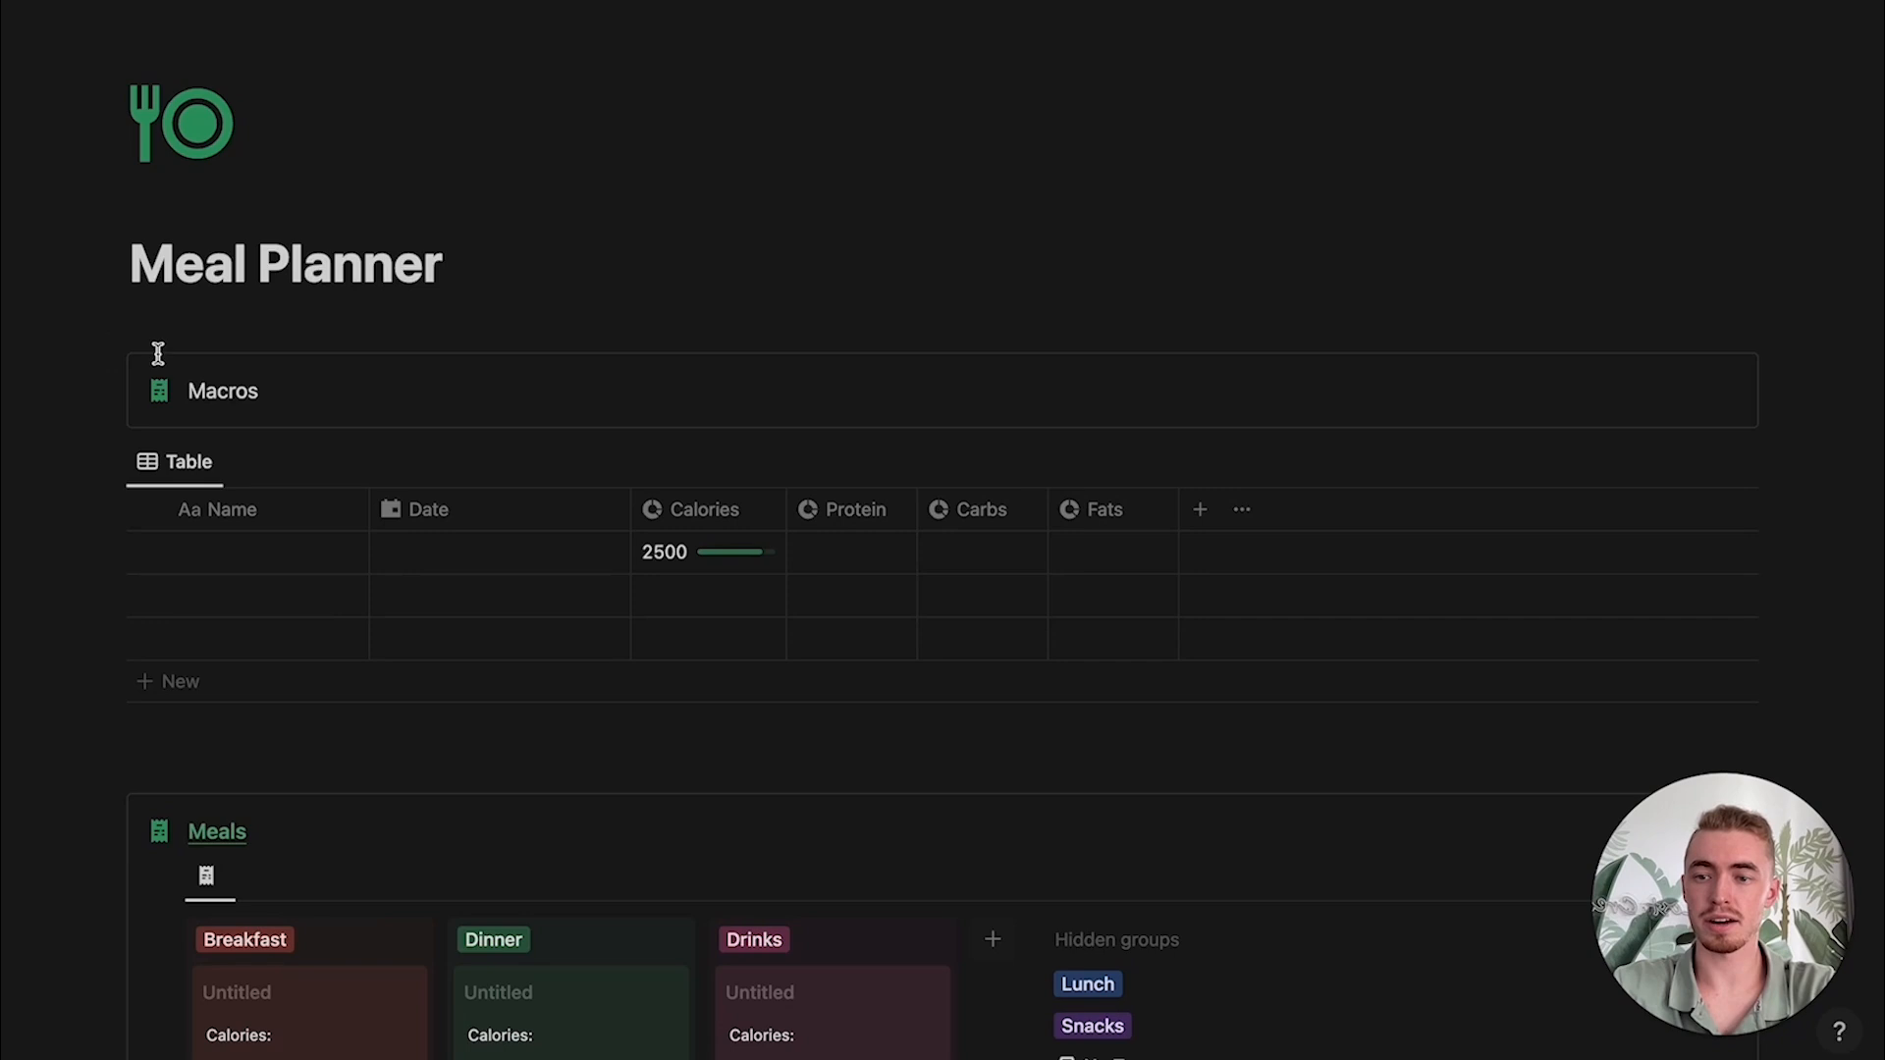
double_click(226, 391)
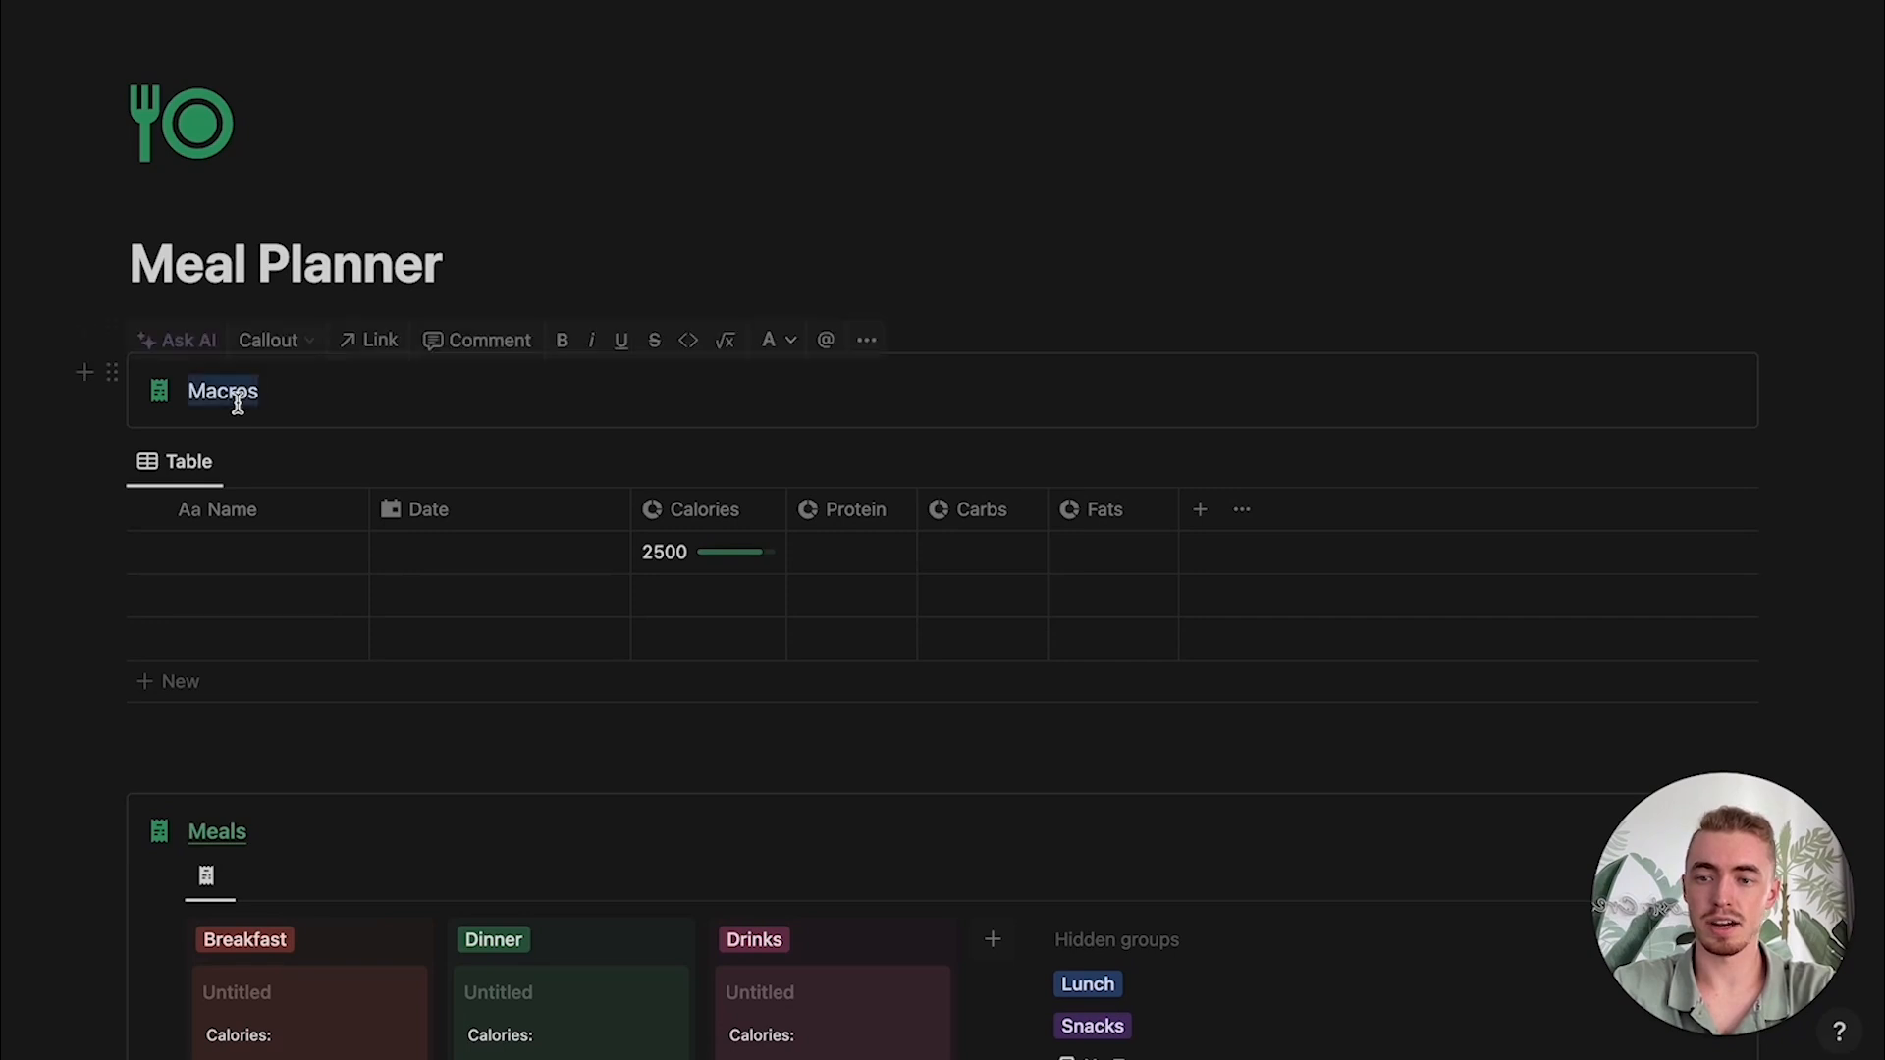
click(561, 339)
click(775, 338)
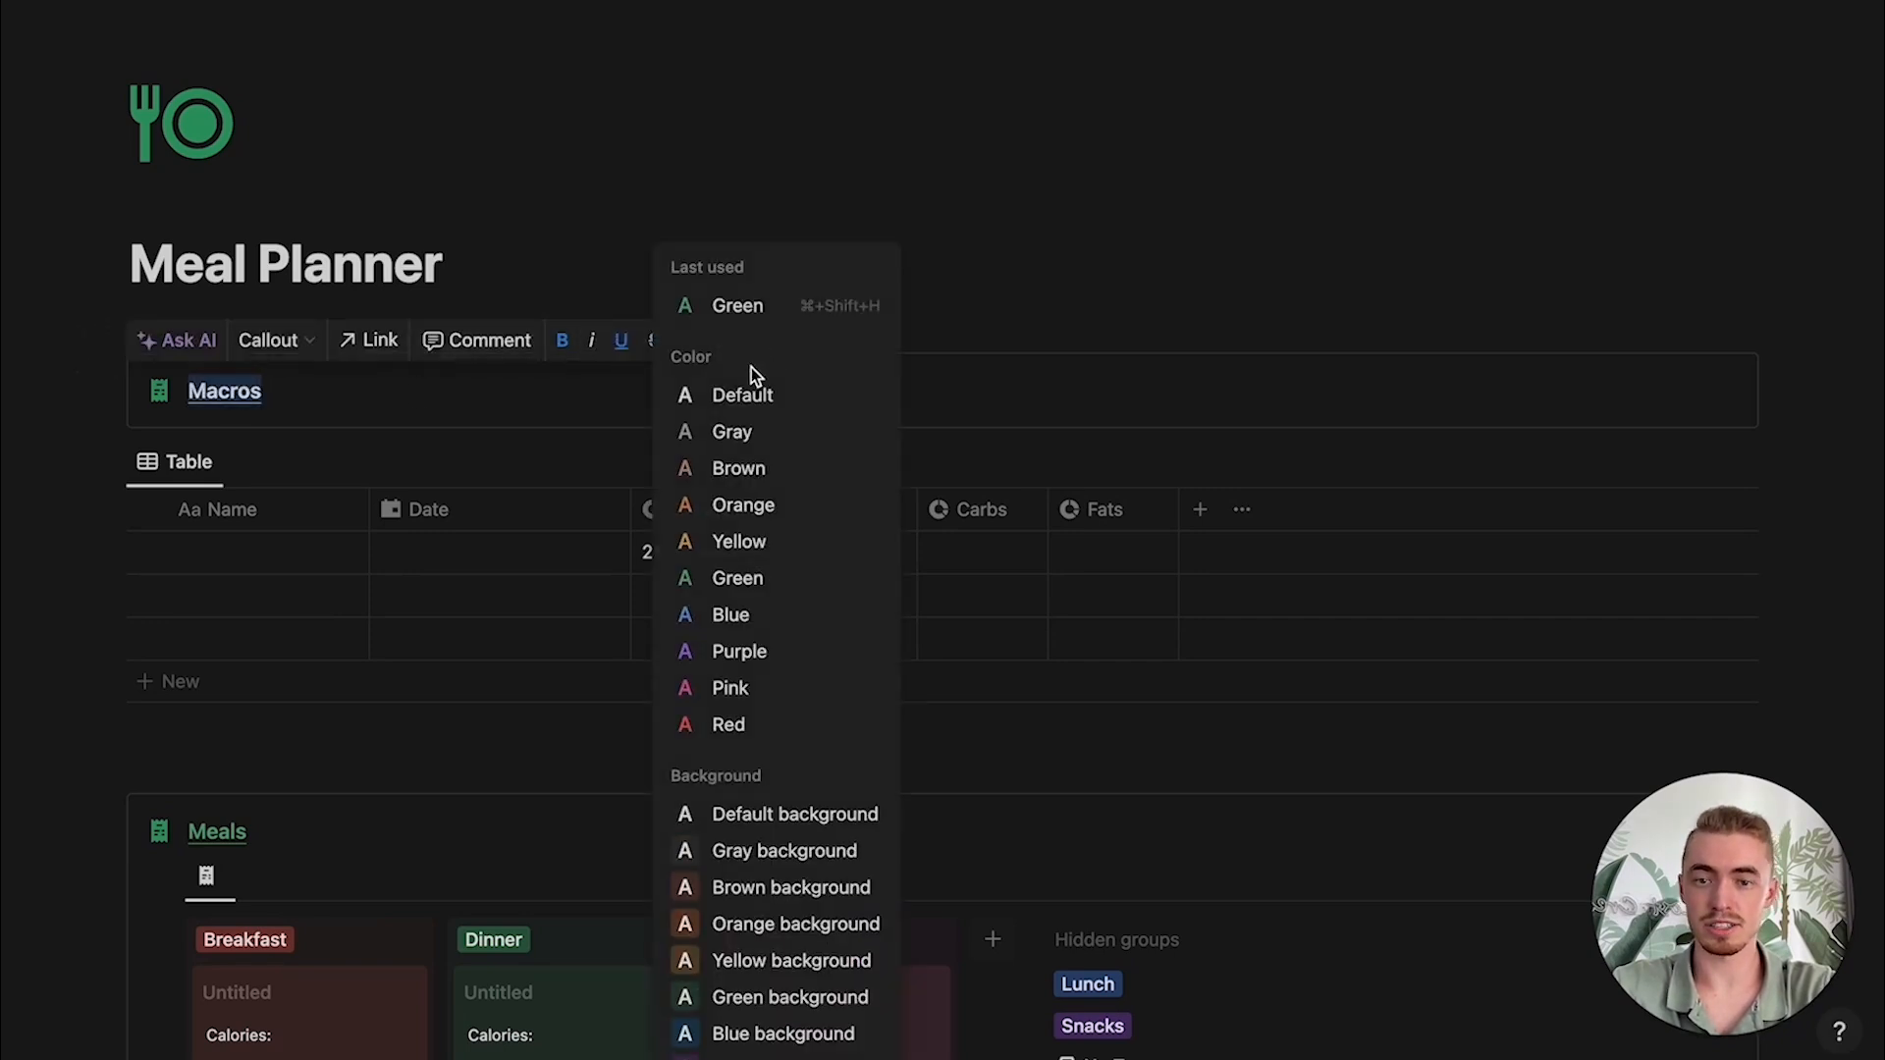
click(736, 327)
Step: Change the Macros callout's icon to the green donut chart and move the Macro Tracker table into the callout
click(155, 391)
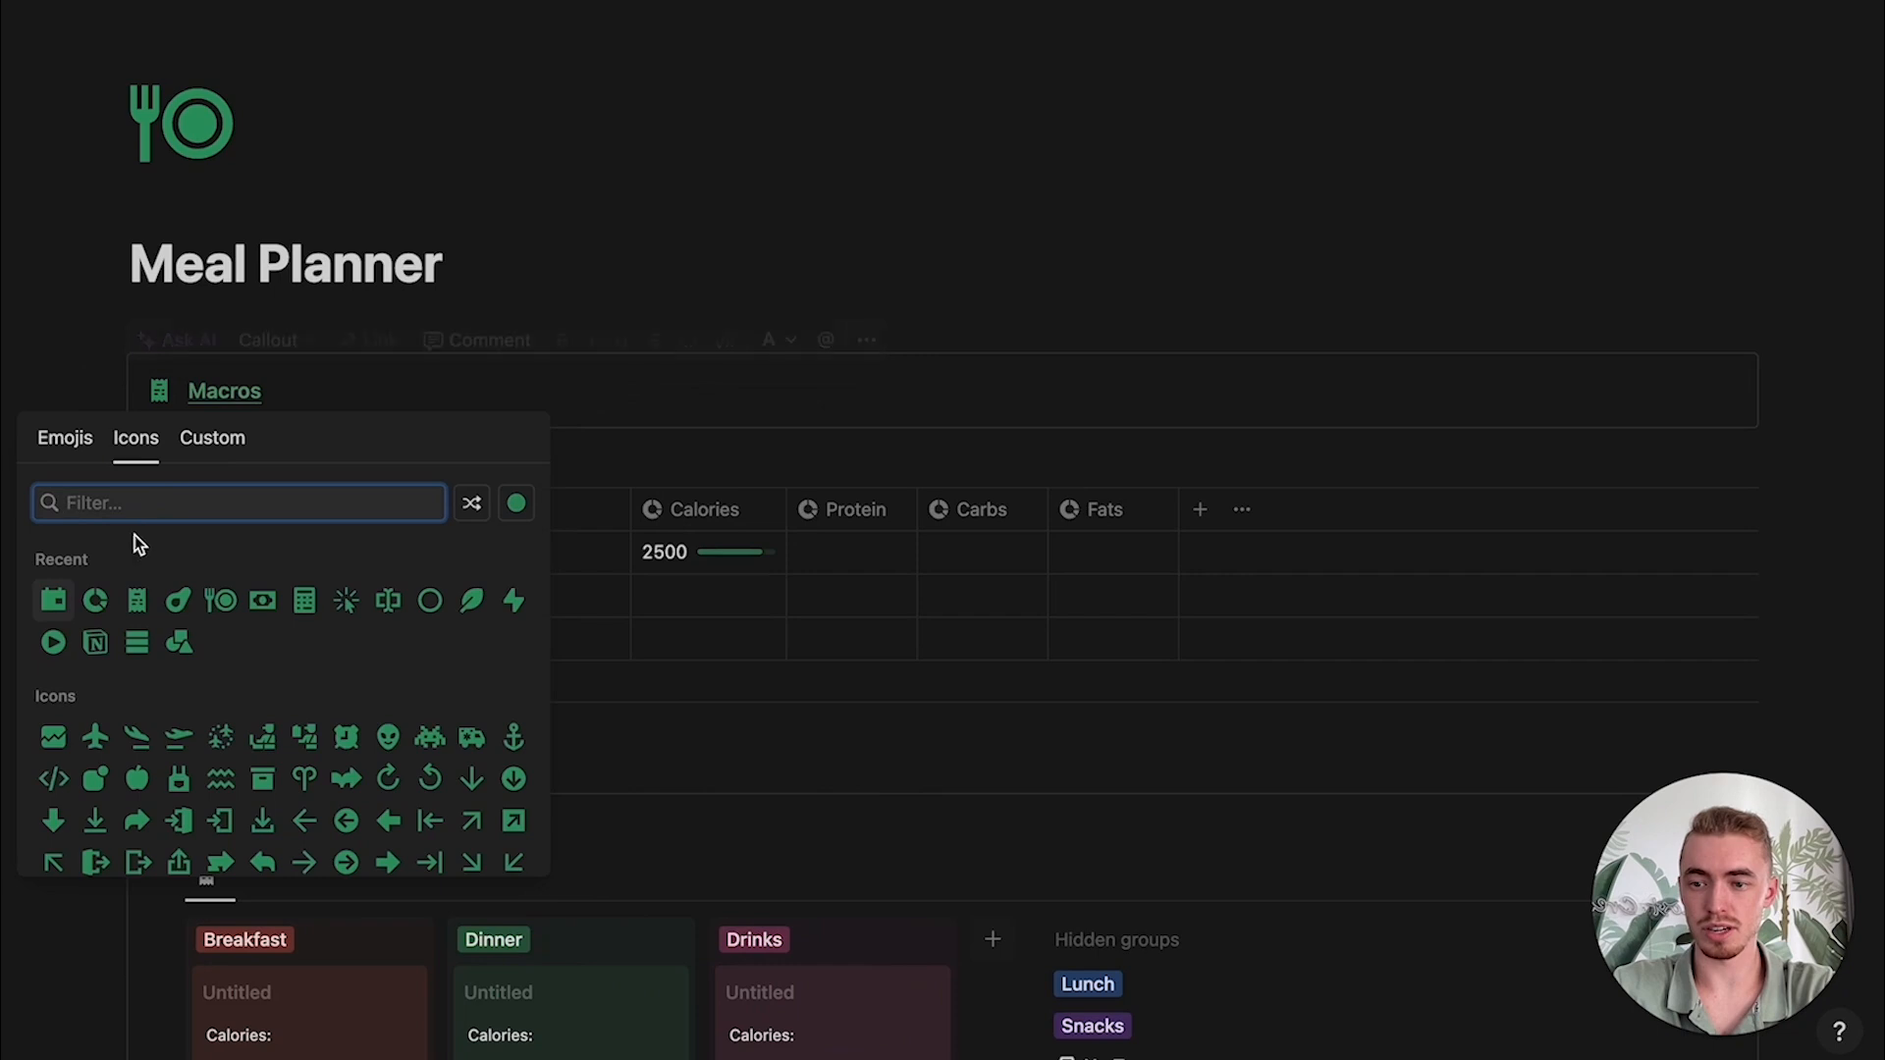
click(95, 600)
scroll(168, 569, down, 1)
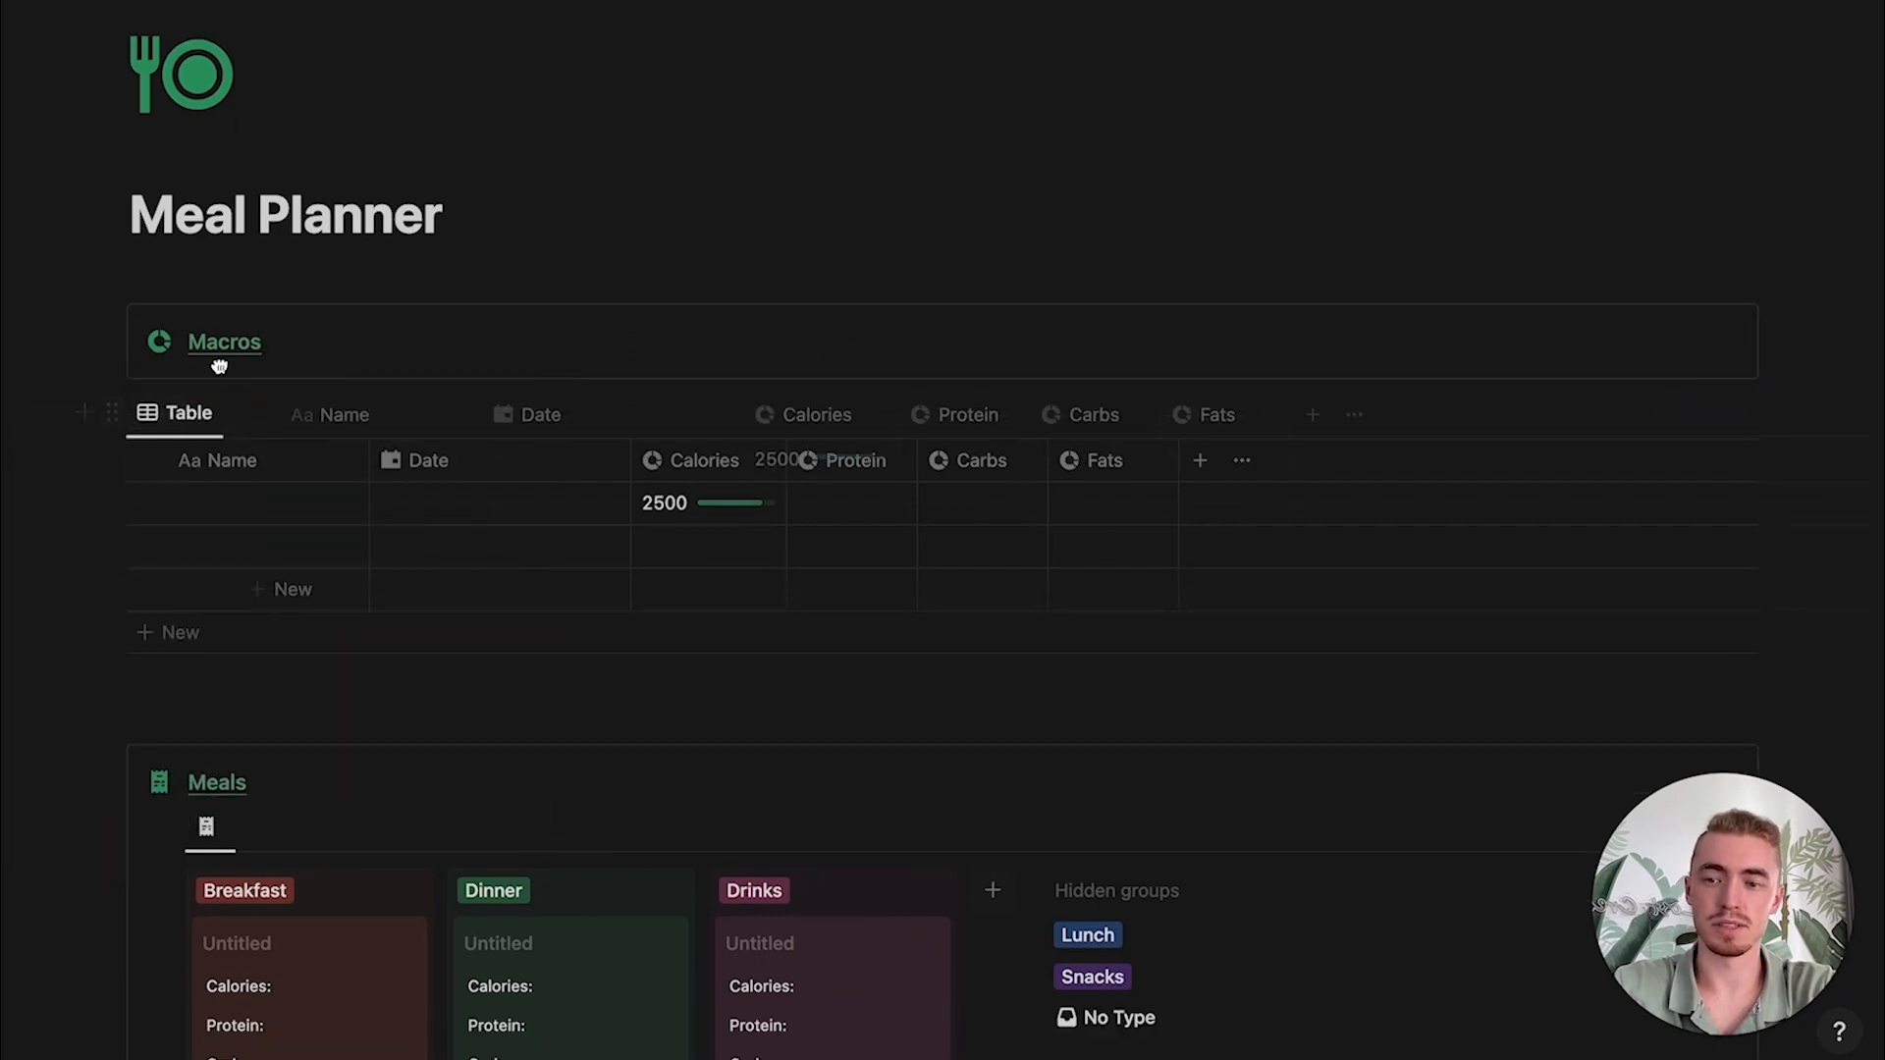
click(232, 378)
Step: Clear the Macro Tracker table view's name and give the view the burst-shaped cursor-click icon
click(257, 471)
key(BackSpace)
click(1399, 496)
click(1527, 699)
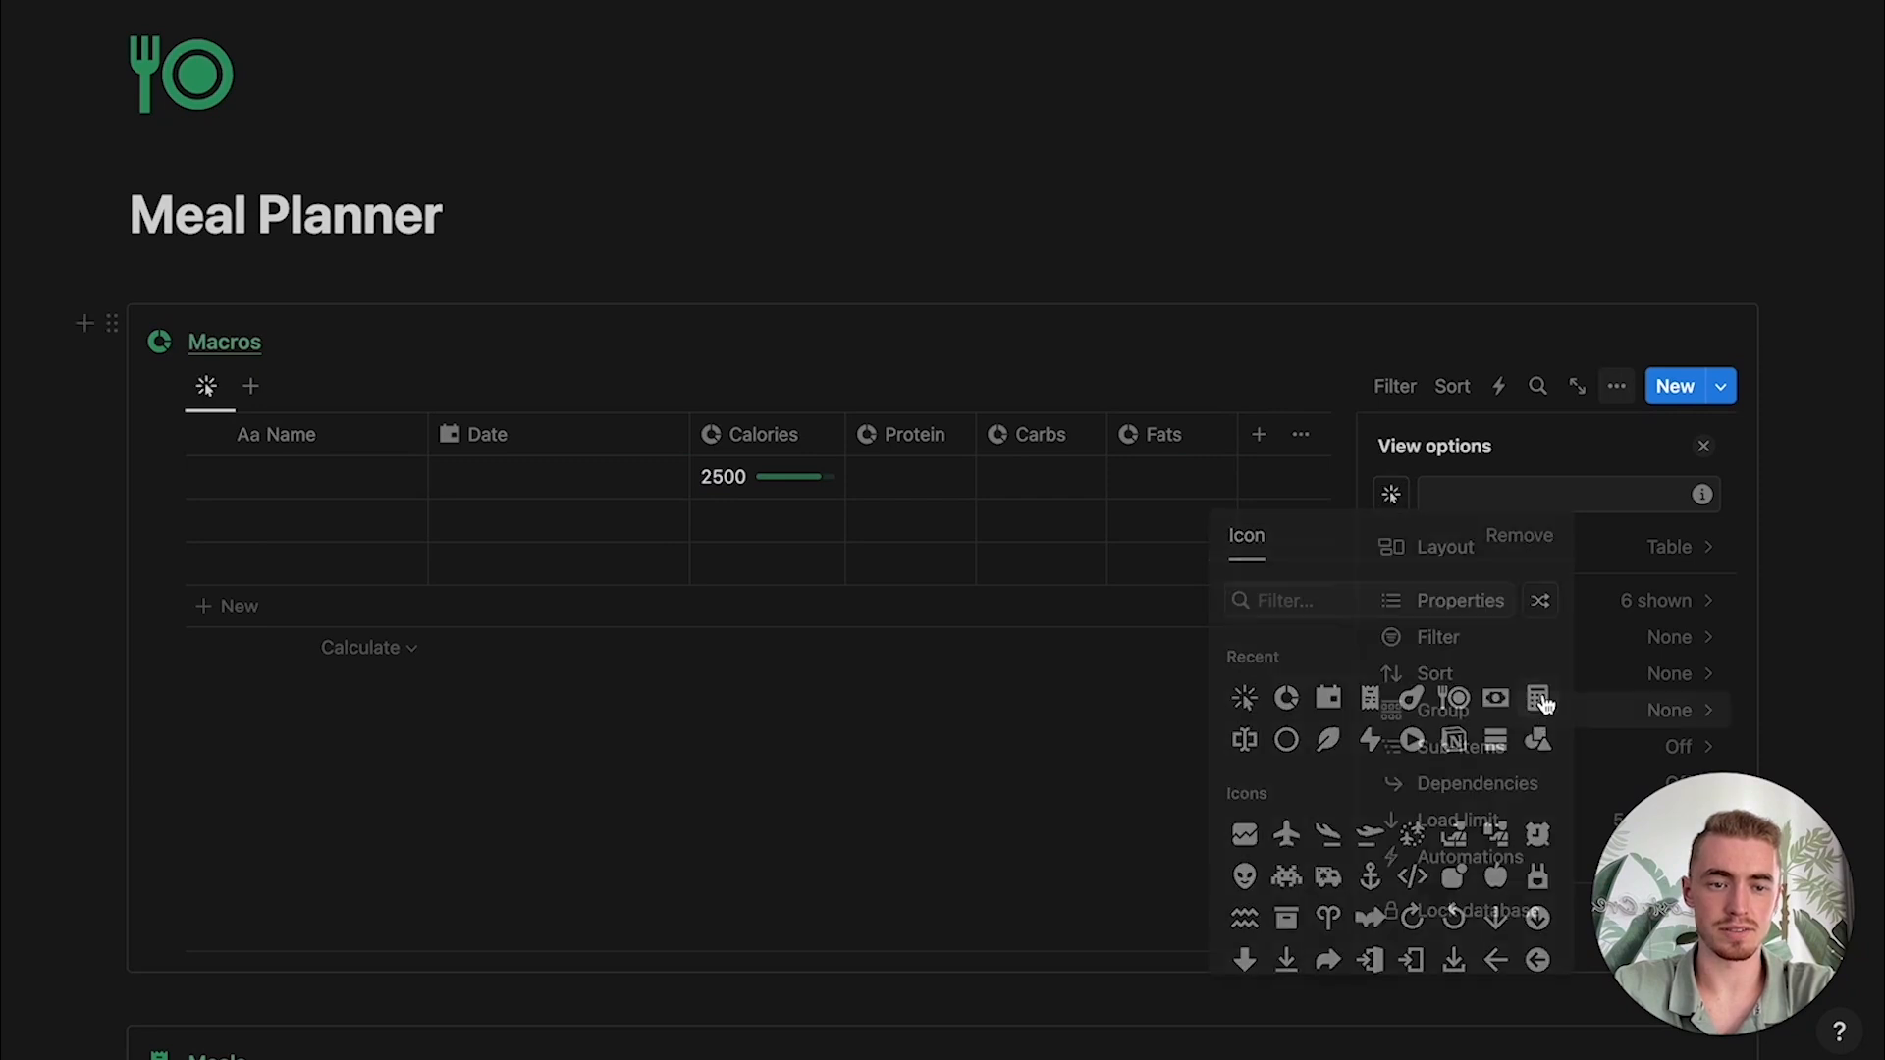
key(Escape)
scroll(879, 442, up, 1)
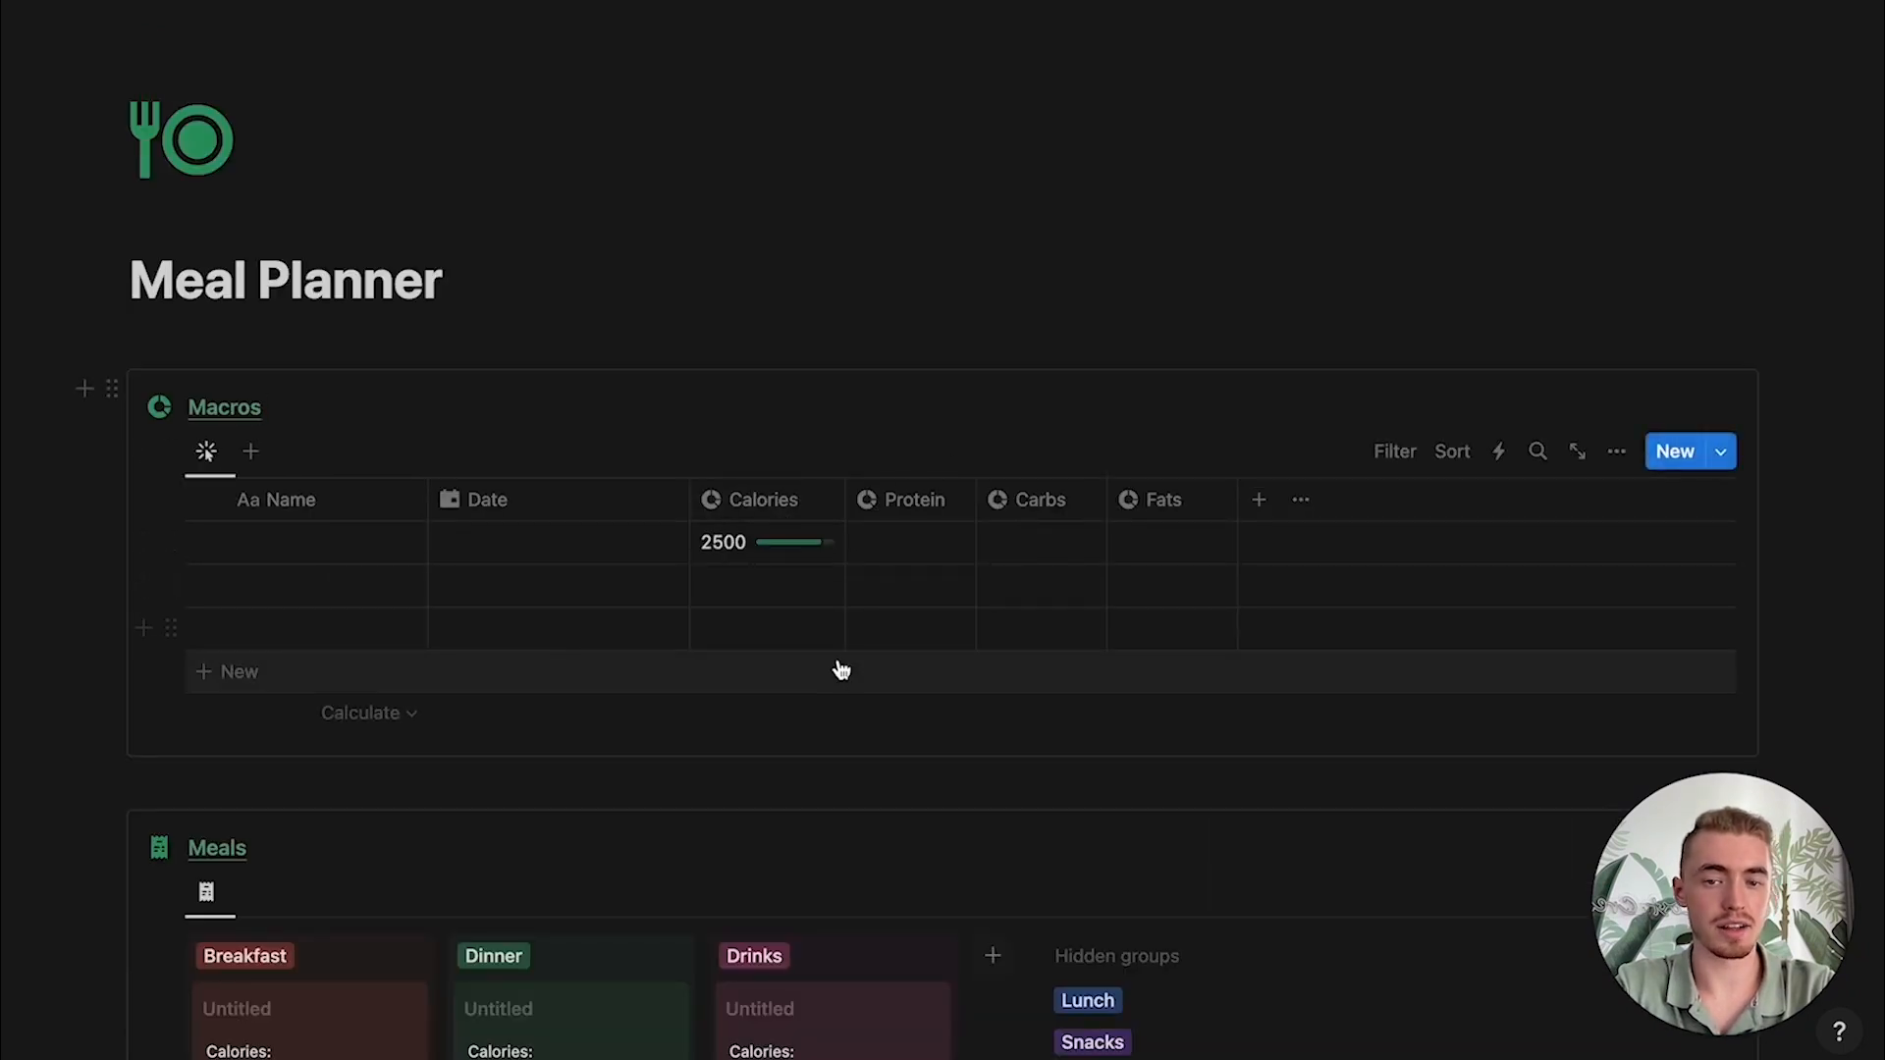
click(1721, 453)
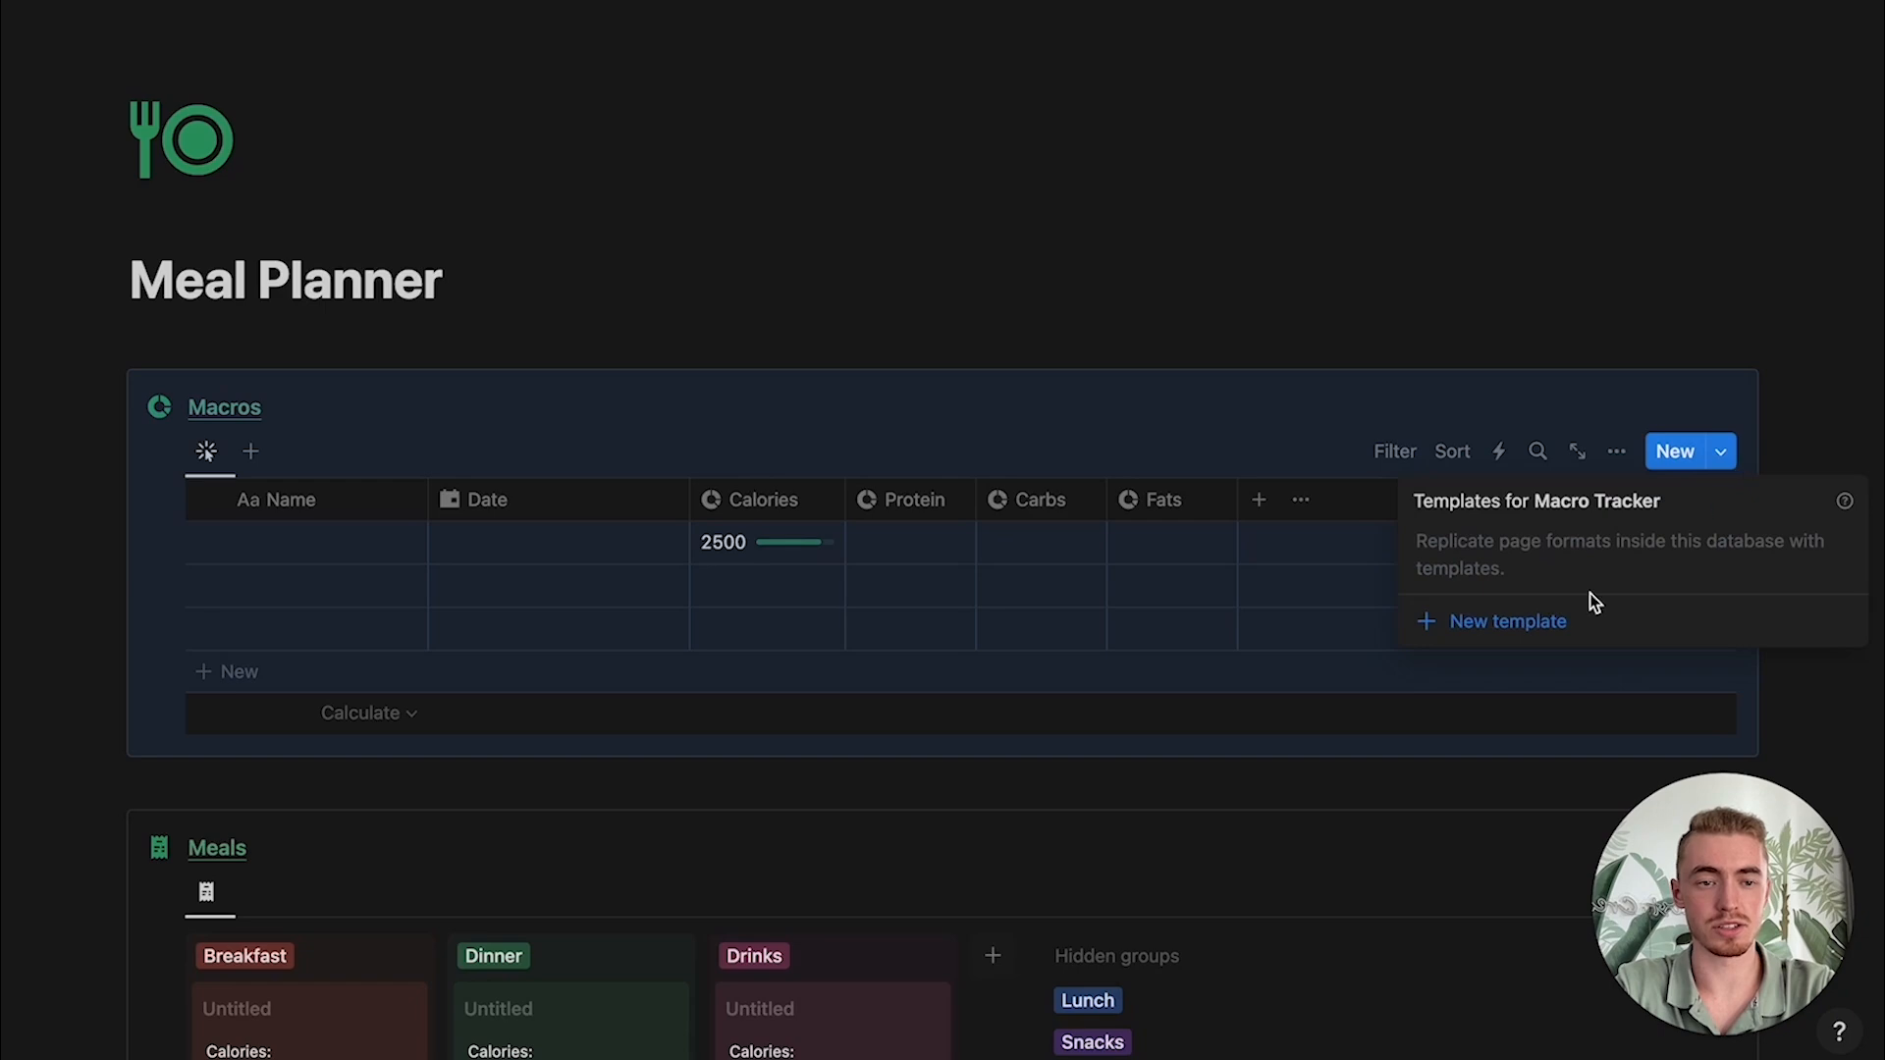
click(1505, 629)
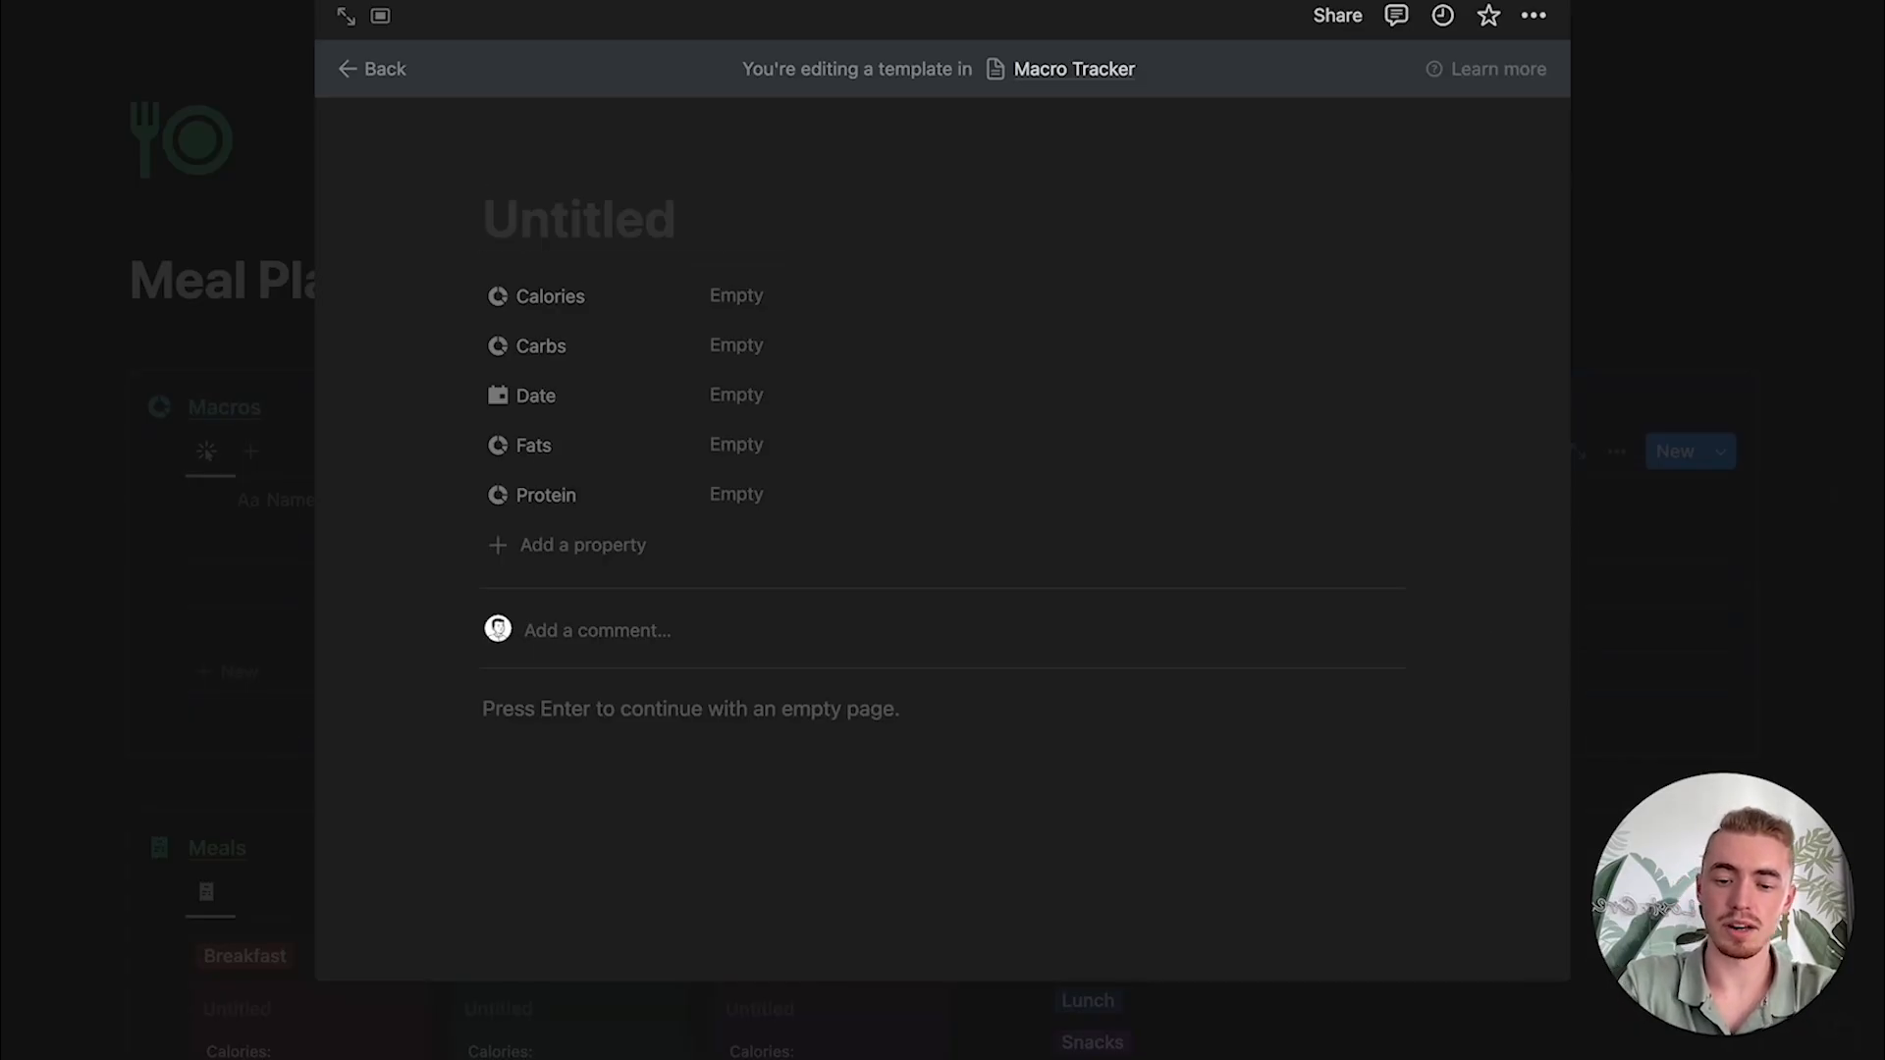
text(@tod)
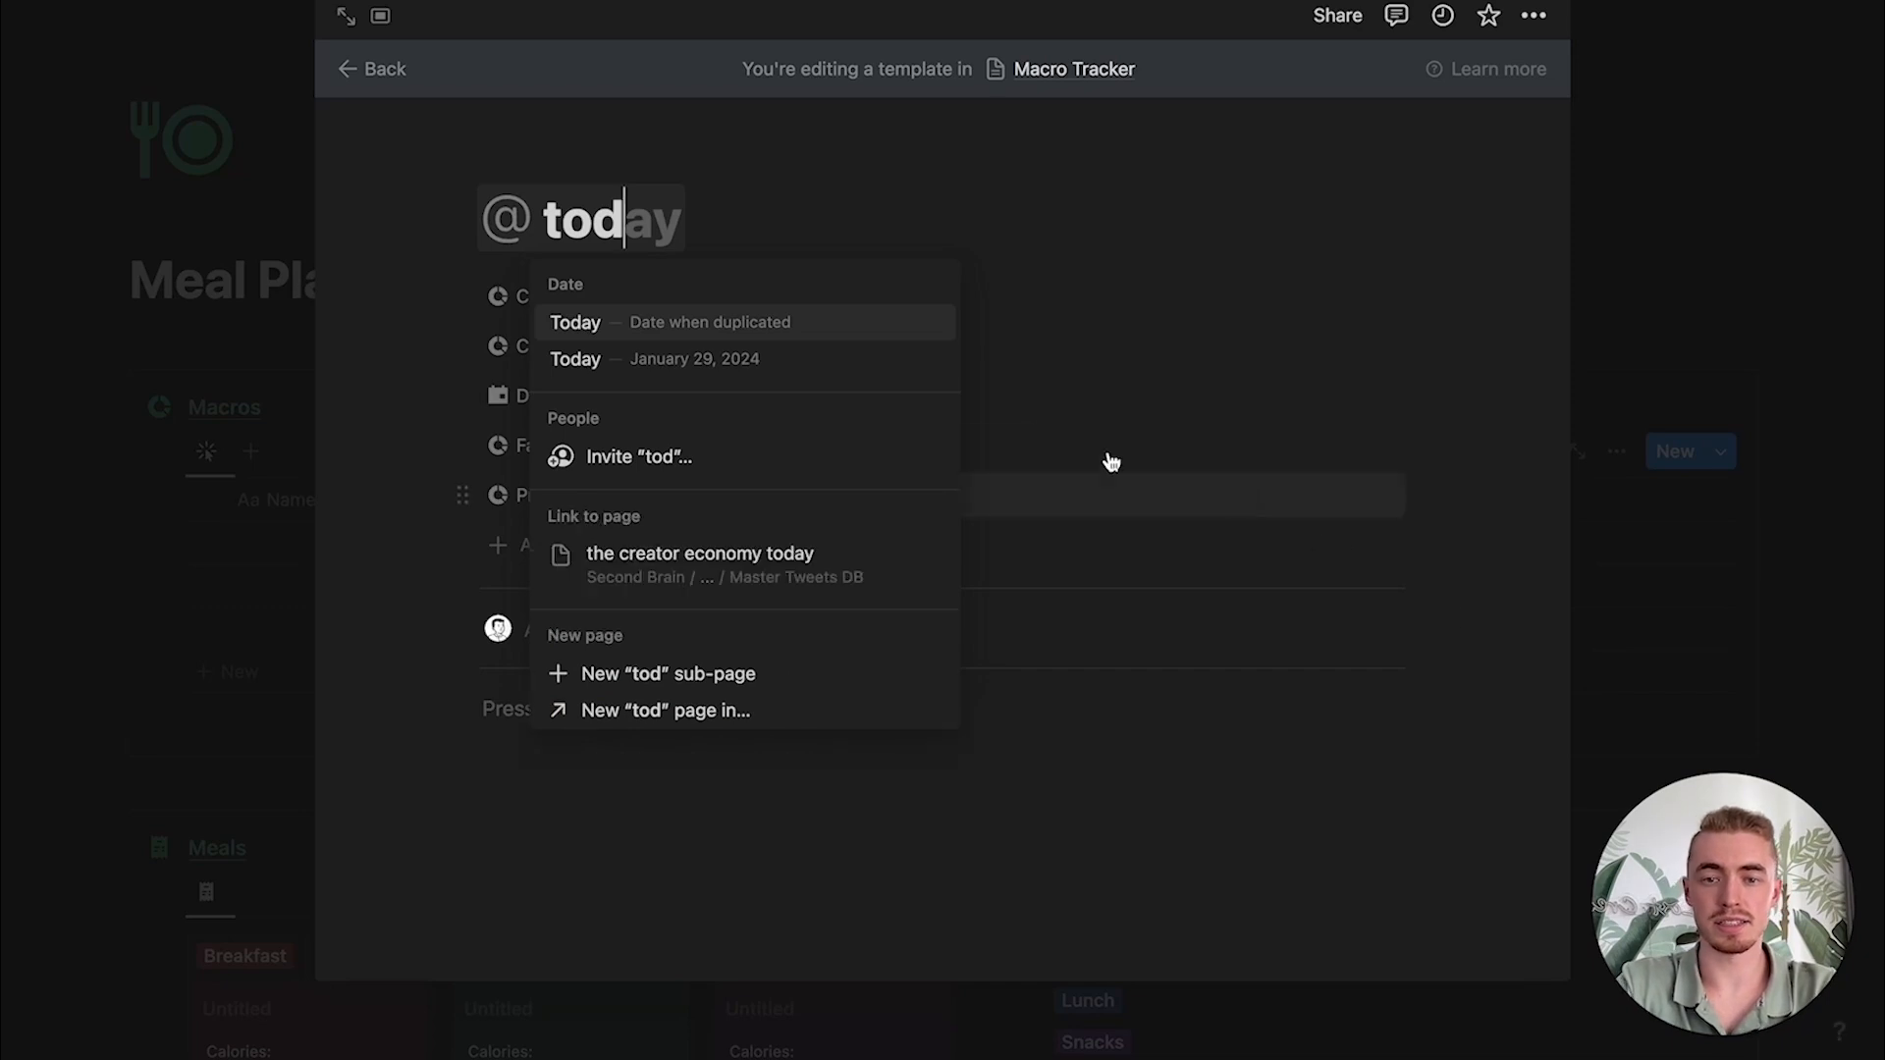
click(891, 327)
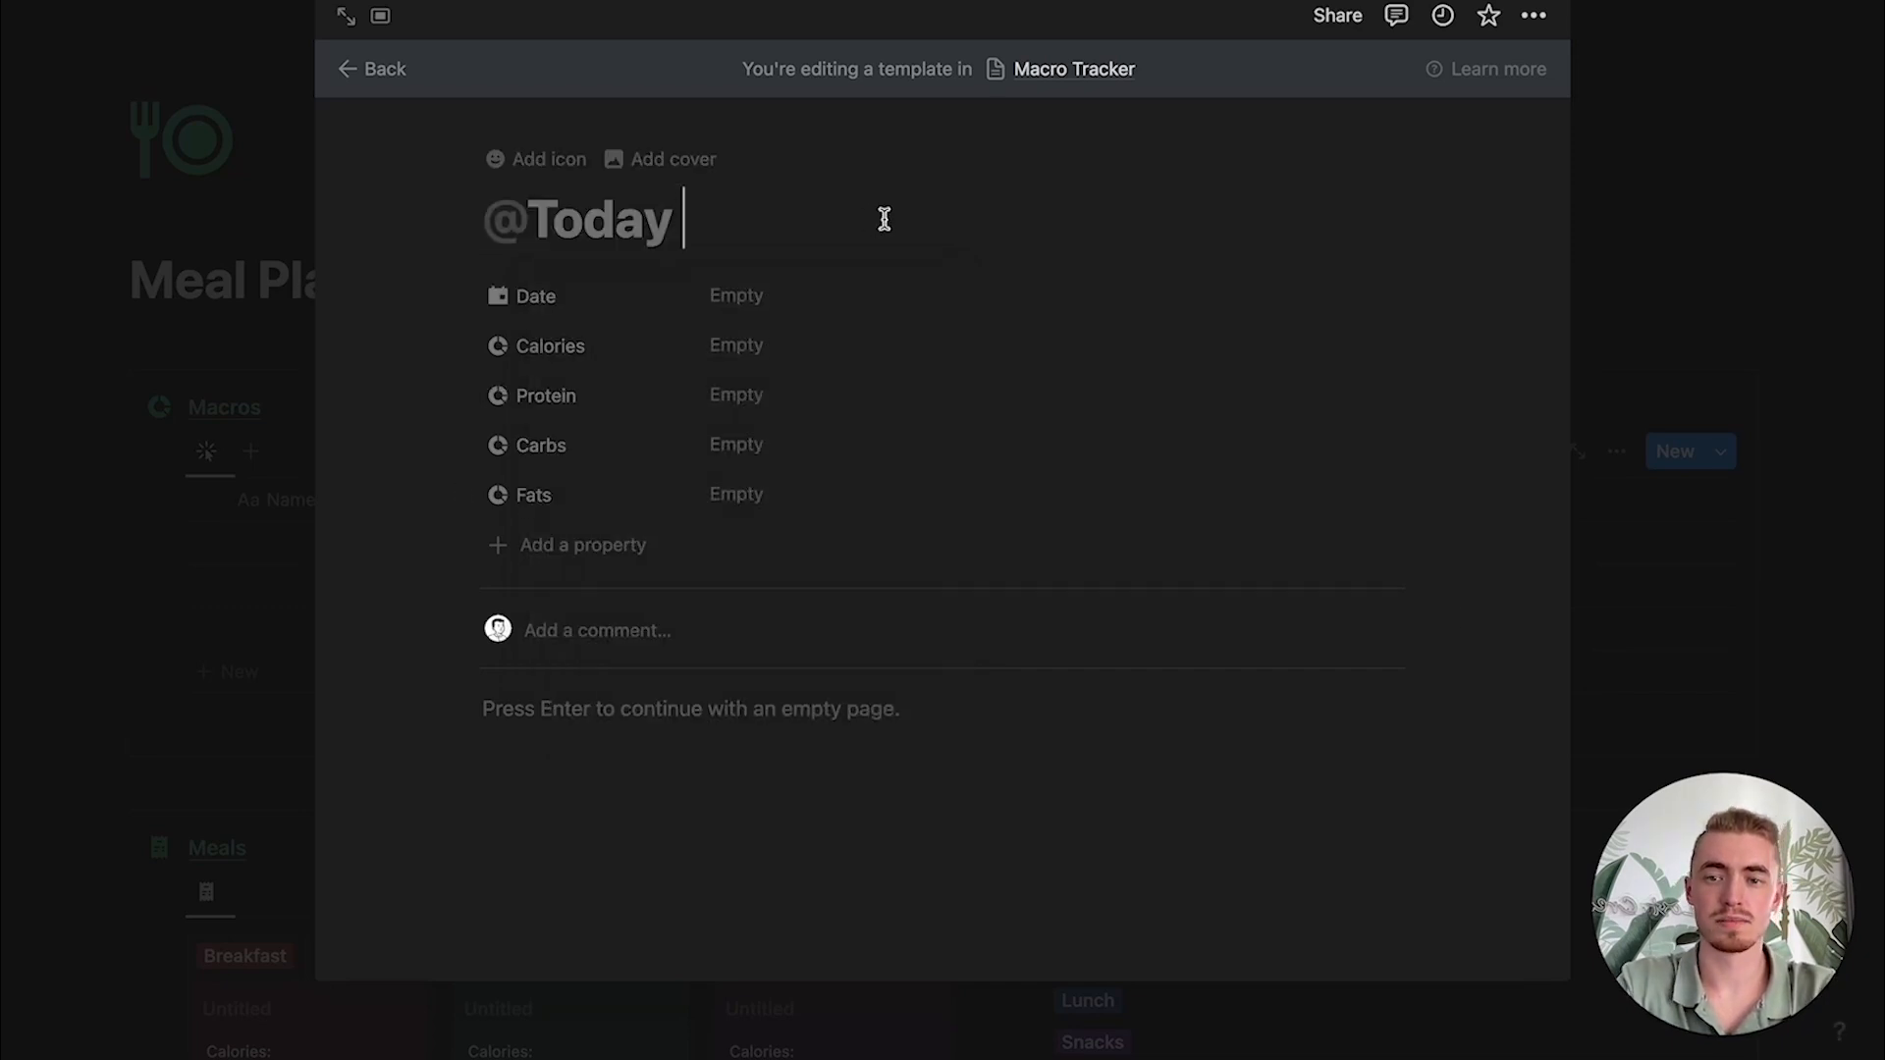
click(521, 158)
click(535, 265)
click(385, 359)
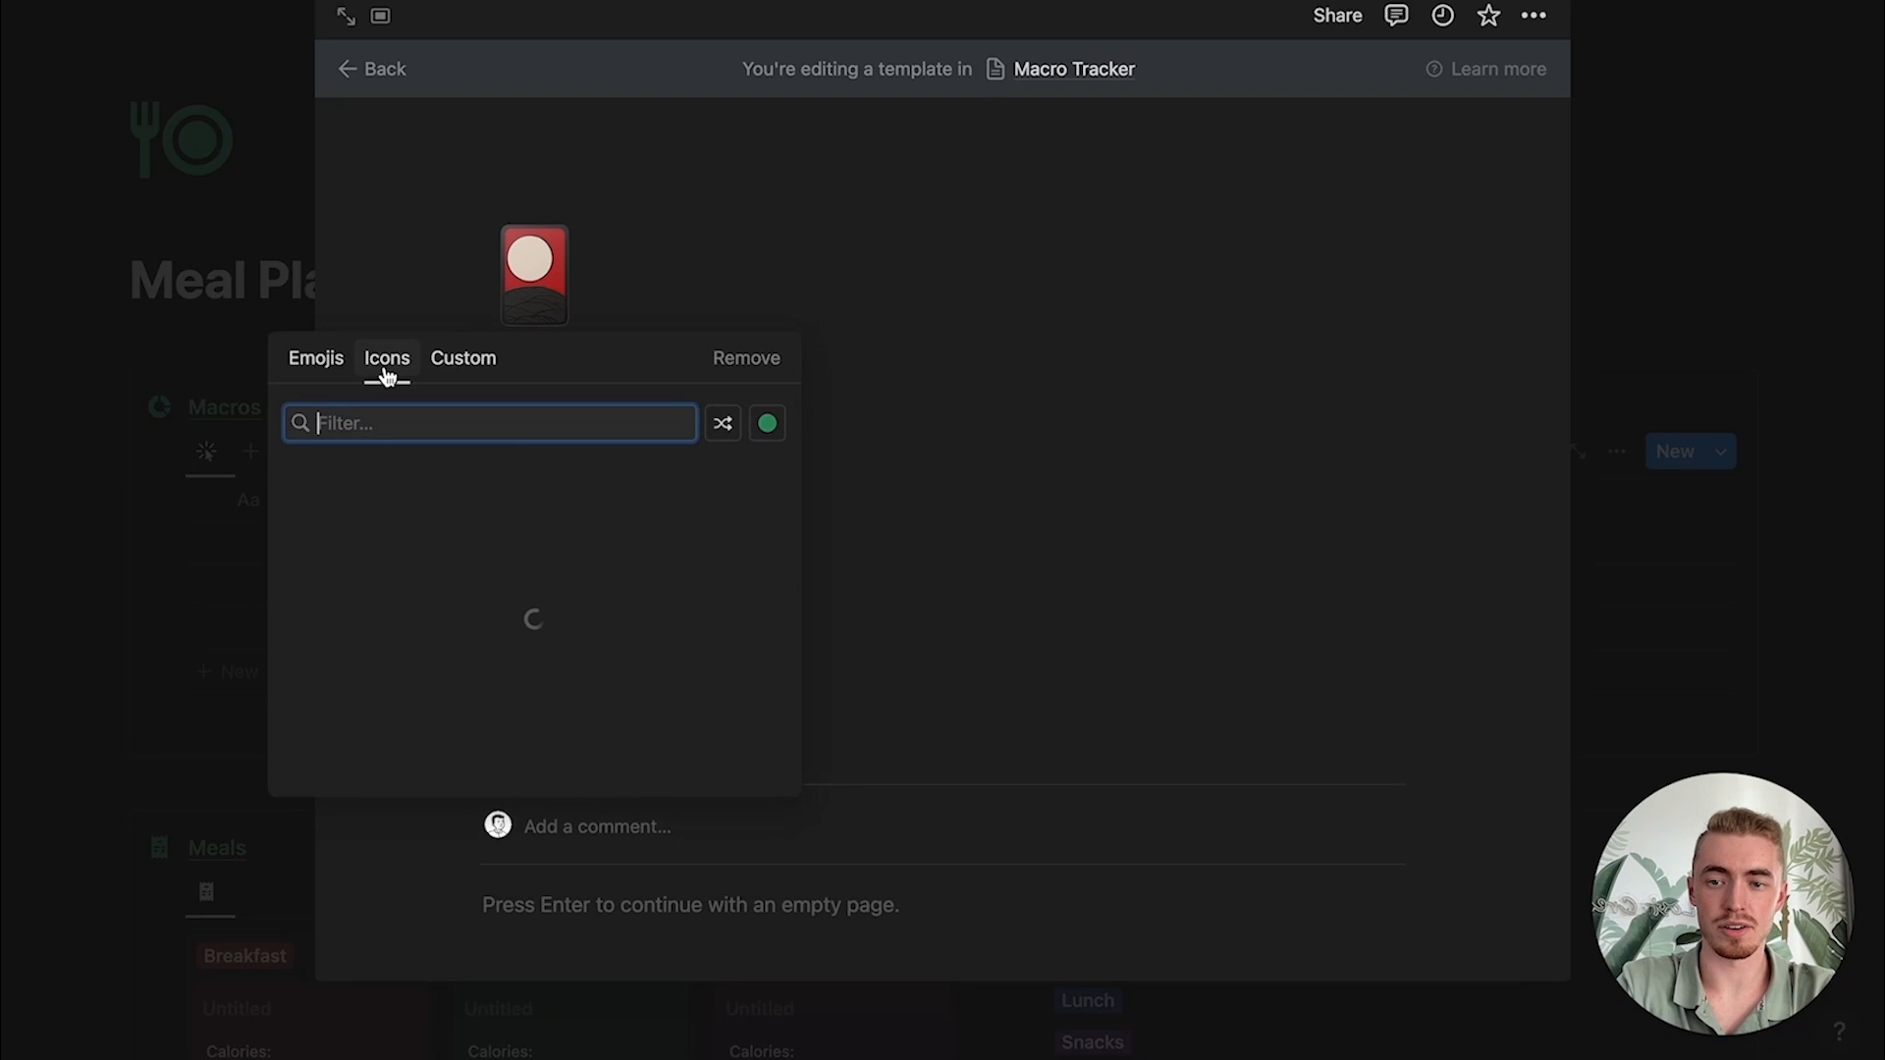
click(541, 481)
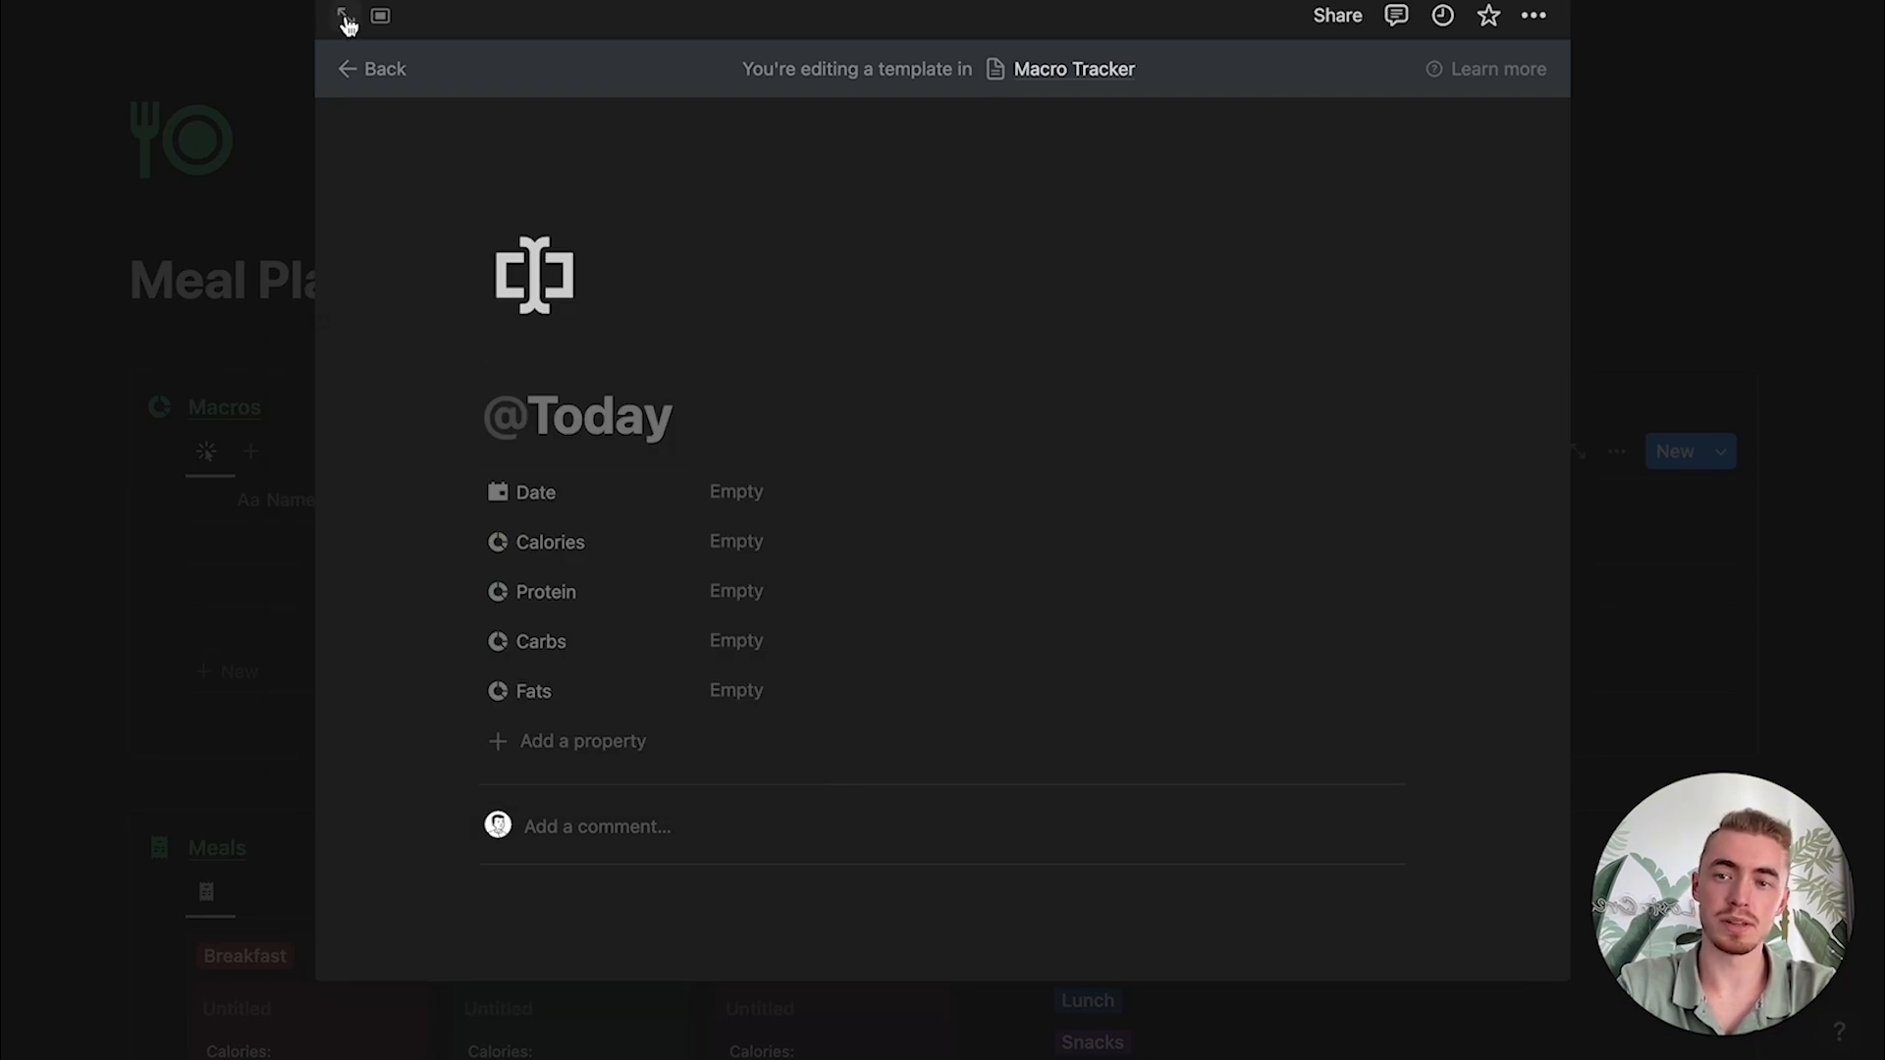
Step: Open the template full page, insert a table view of a new database named Ingredients Macro Tracker, and hide its database title
click(345, 20)
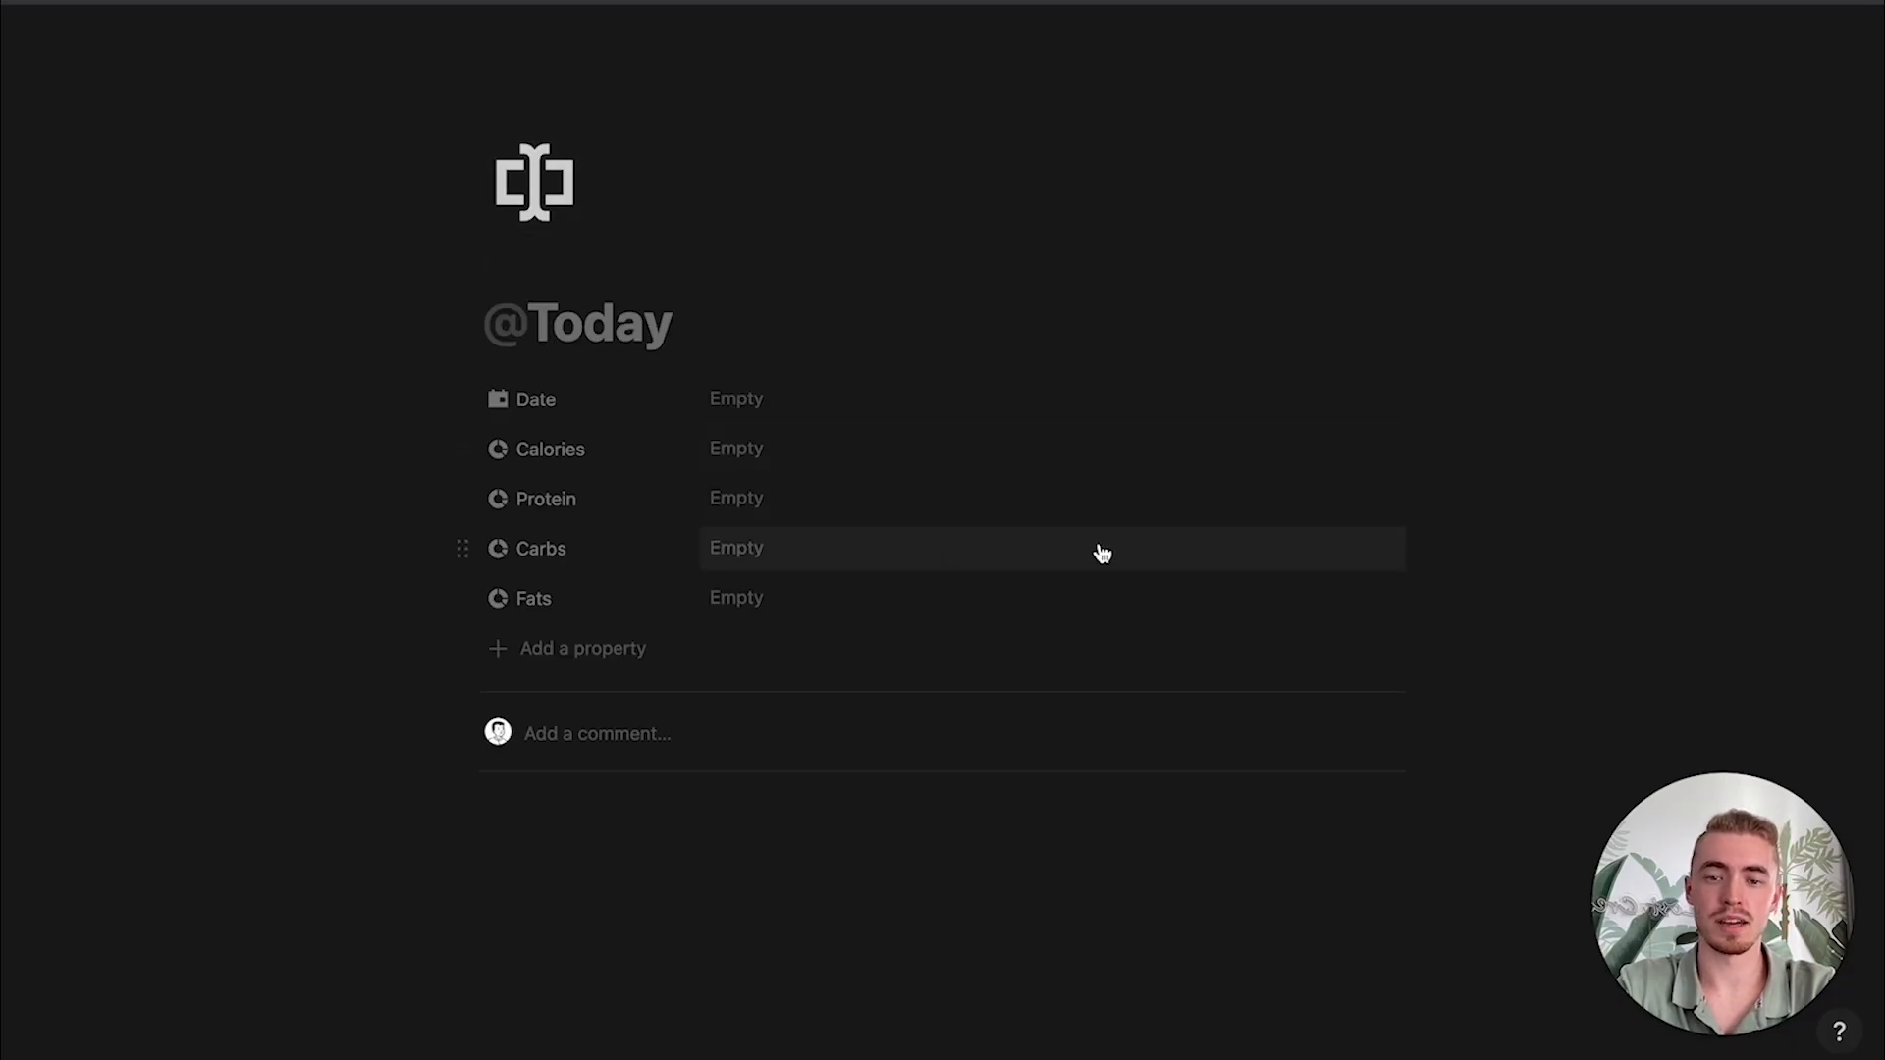
scroll(1103, 553, down, 3)
click(993, 640)
key(Return)
key(Return)
key(BackSpace)
text(/tabl)
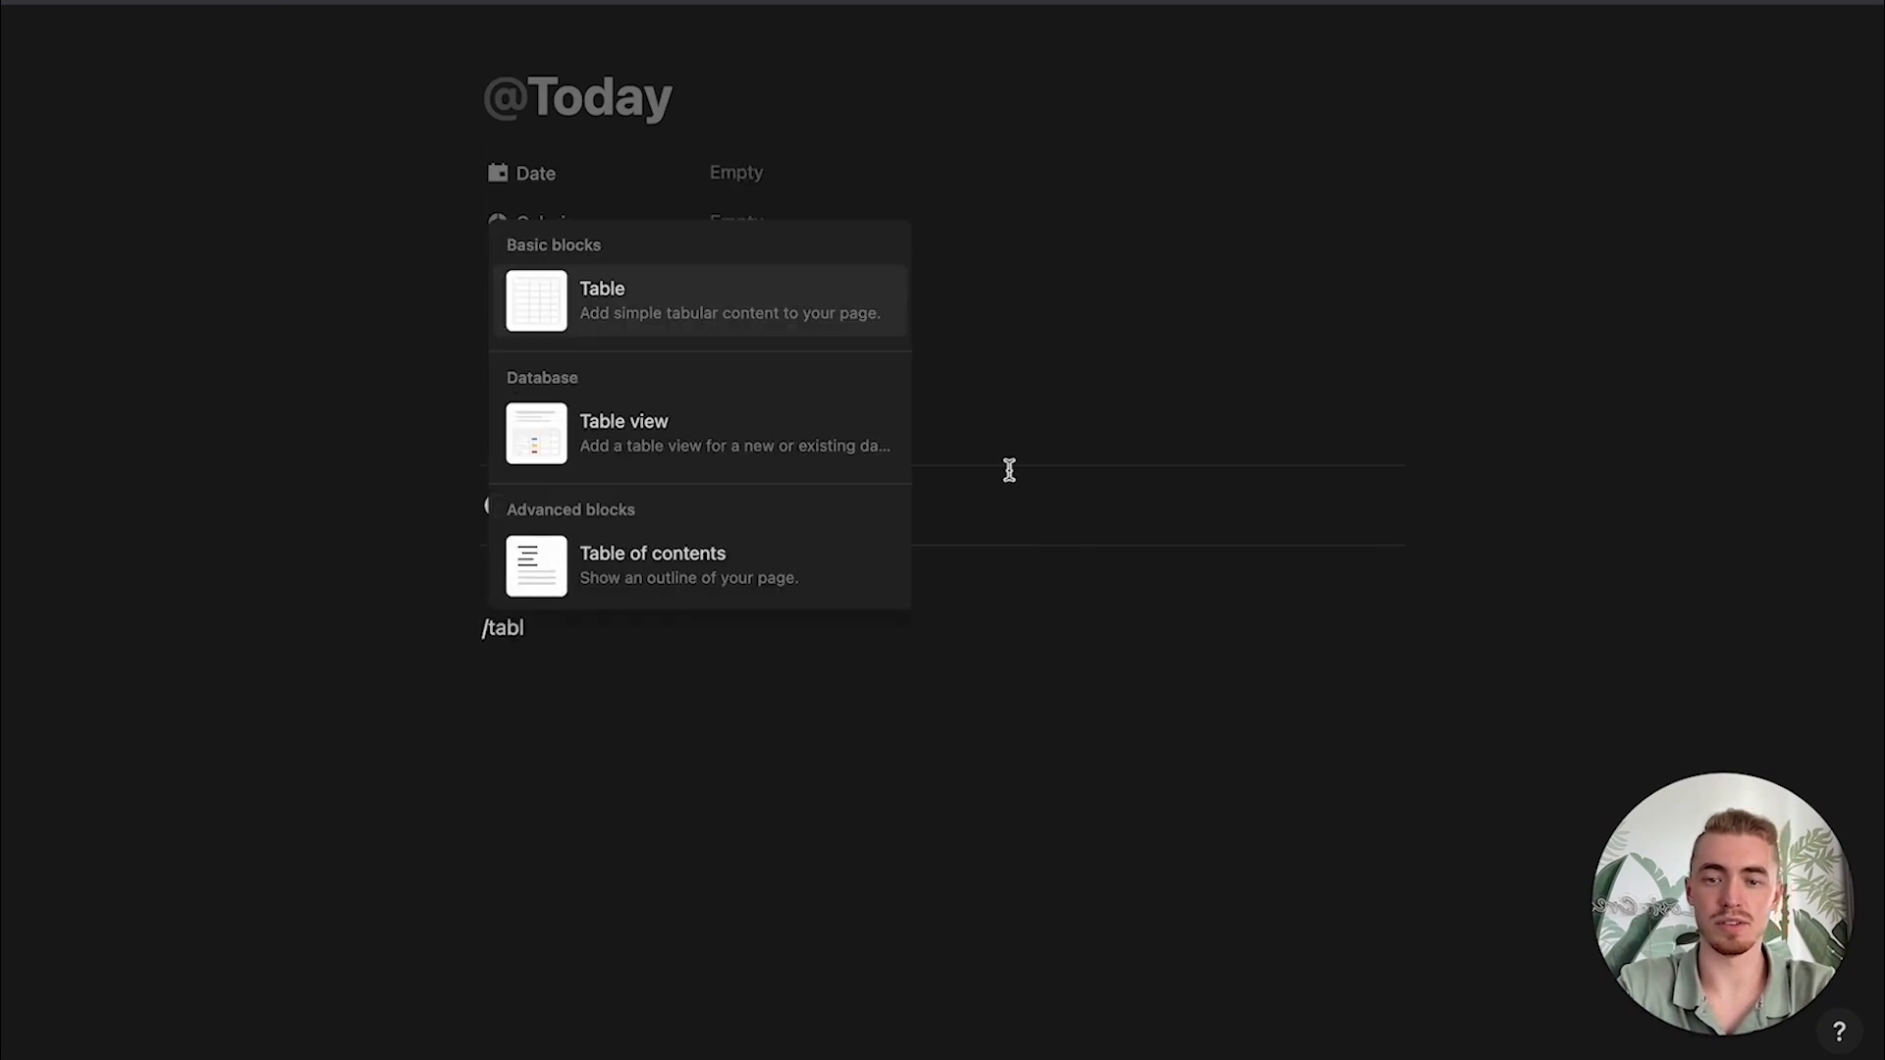
click(895, 454)
click(1068, 850)
text(Ingredients Macro Tracker)
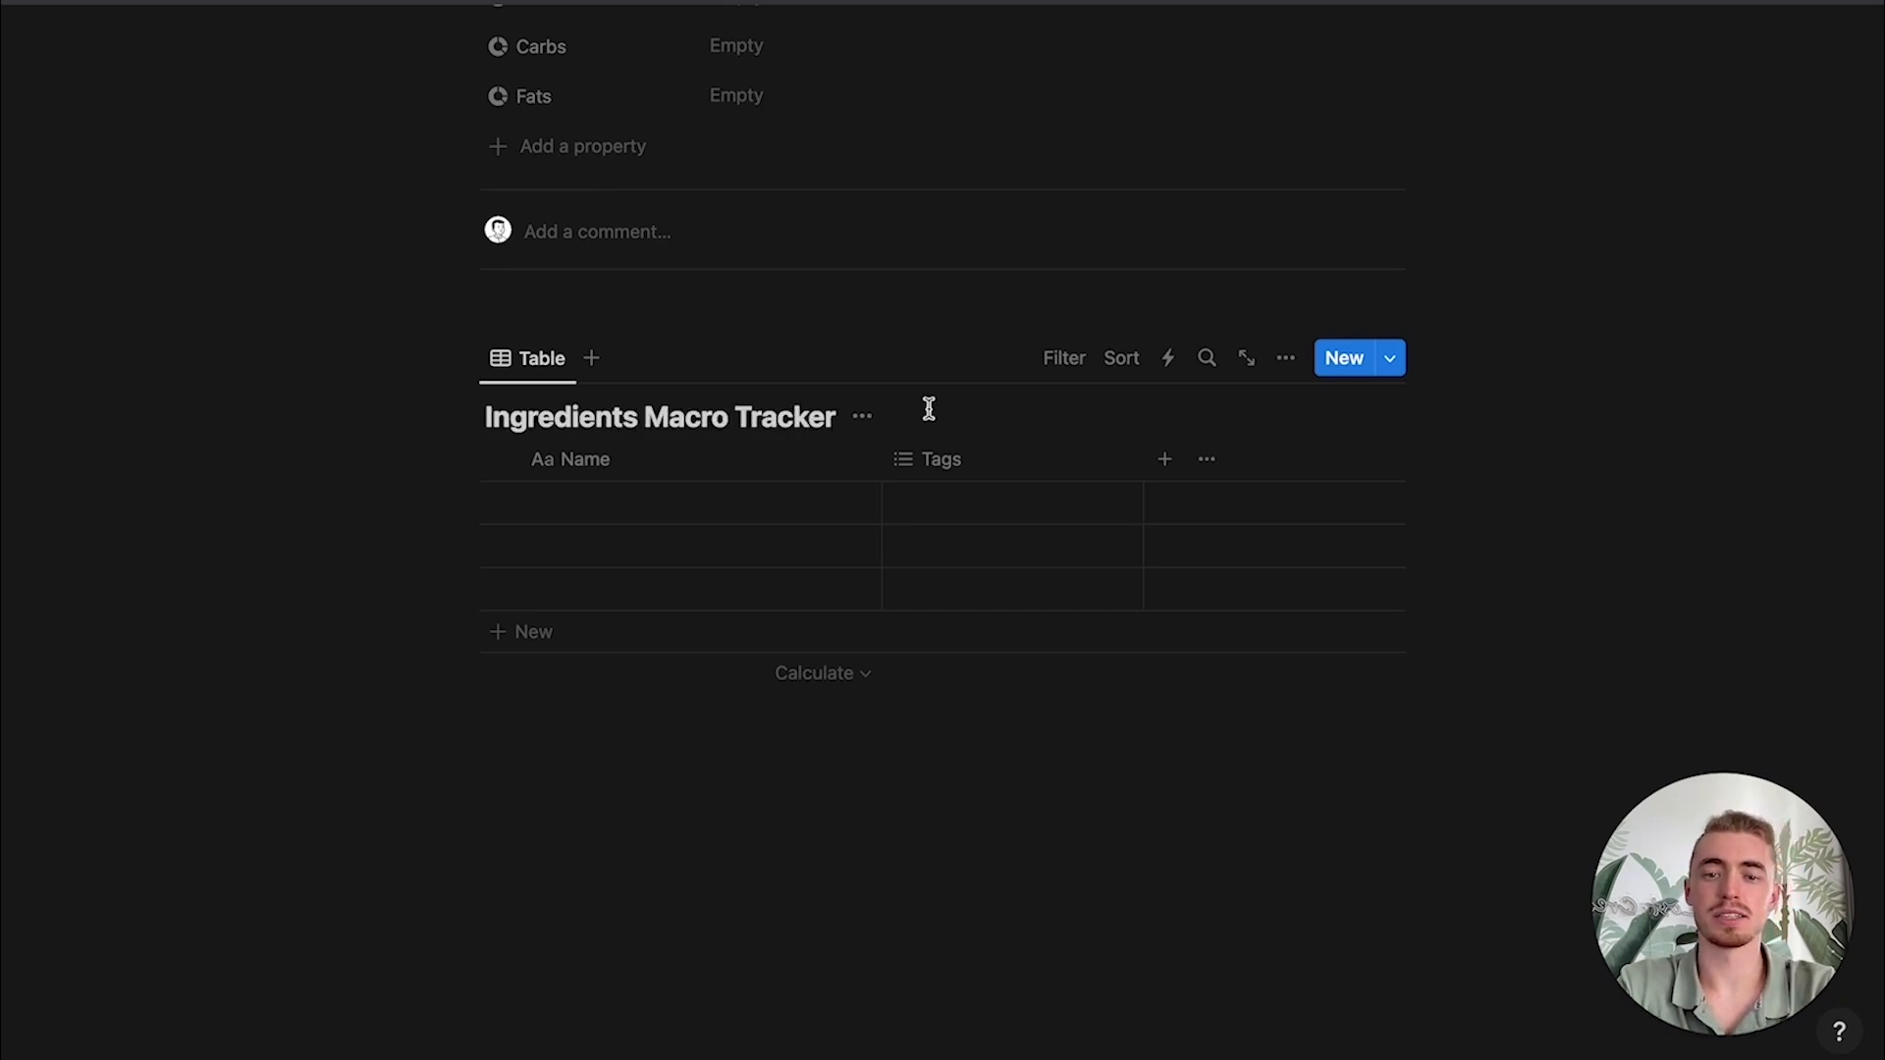
click(862, 416)
click(871, 556)
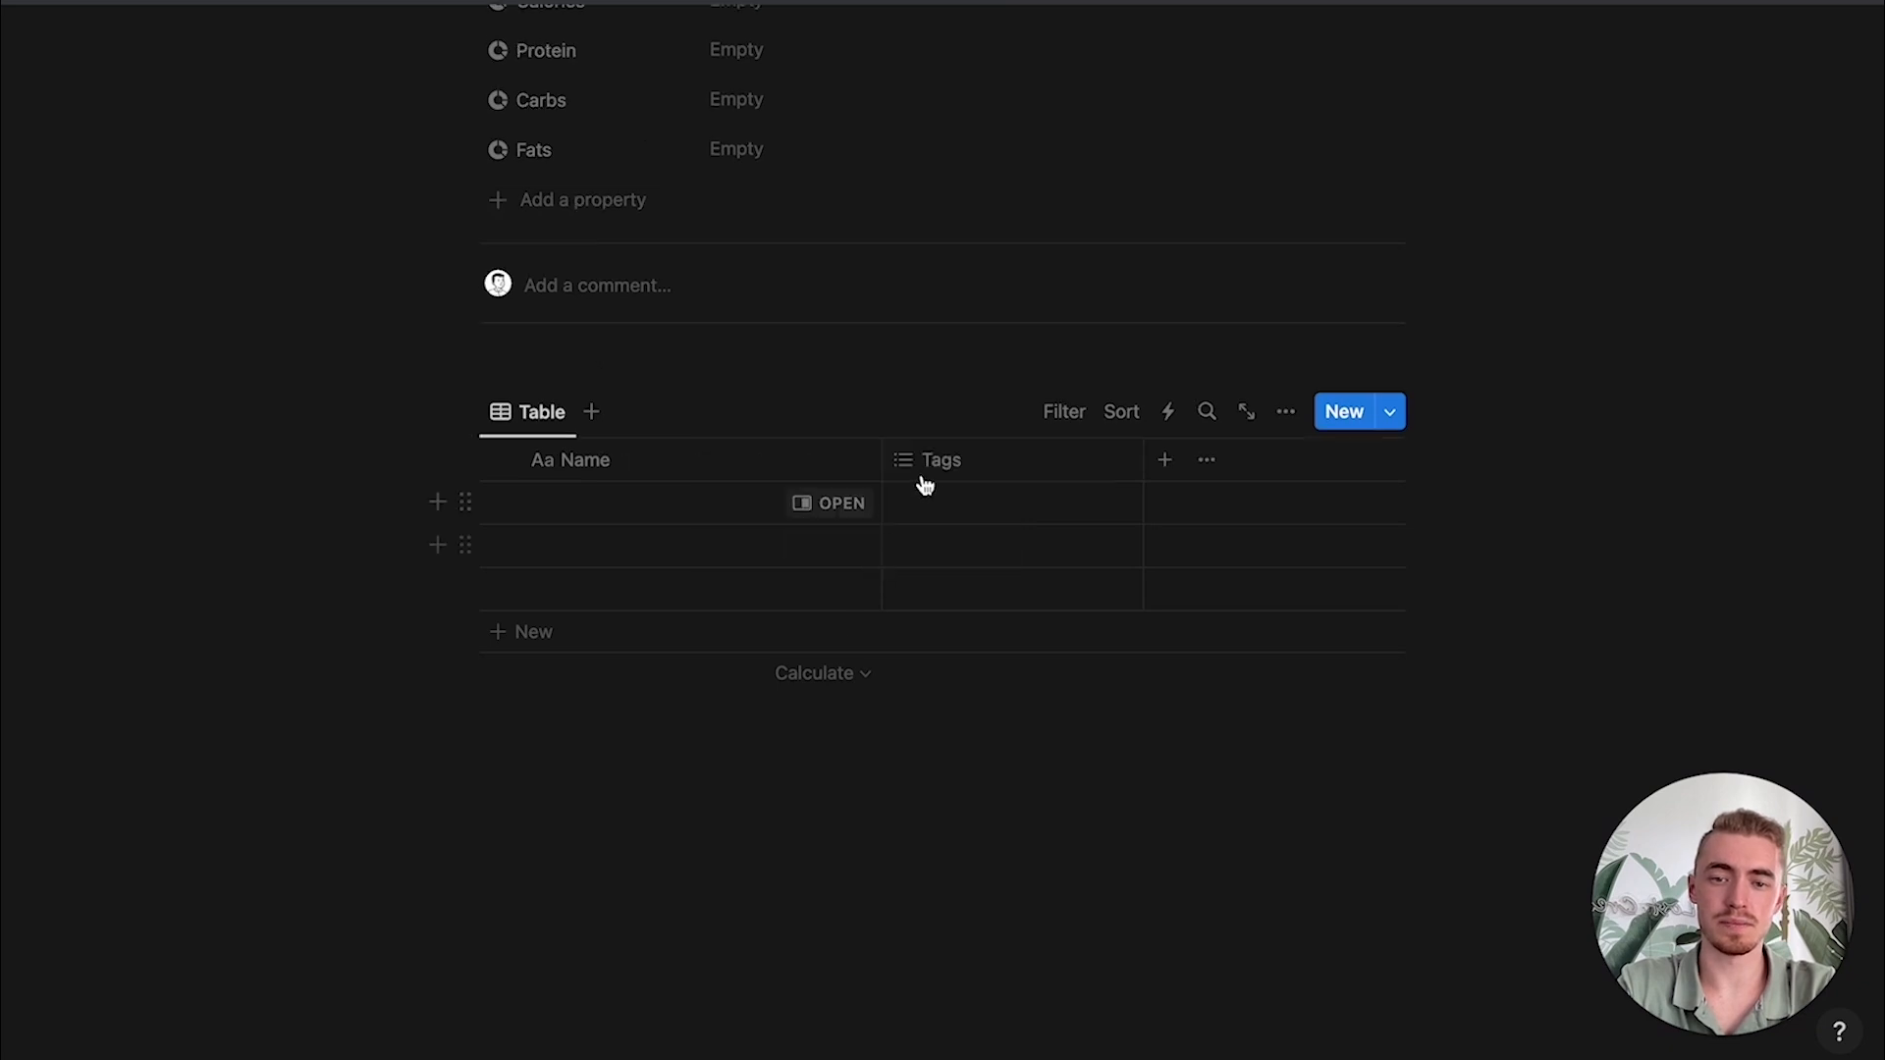
Step: Delete the Tags property from the Ingredients Macro Tracker table and narrow the Name column
click(928, 460)
click(918, 883)
click(913, 497)
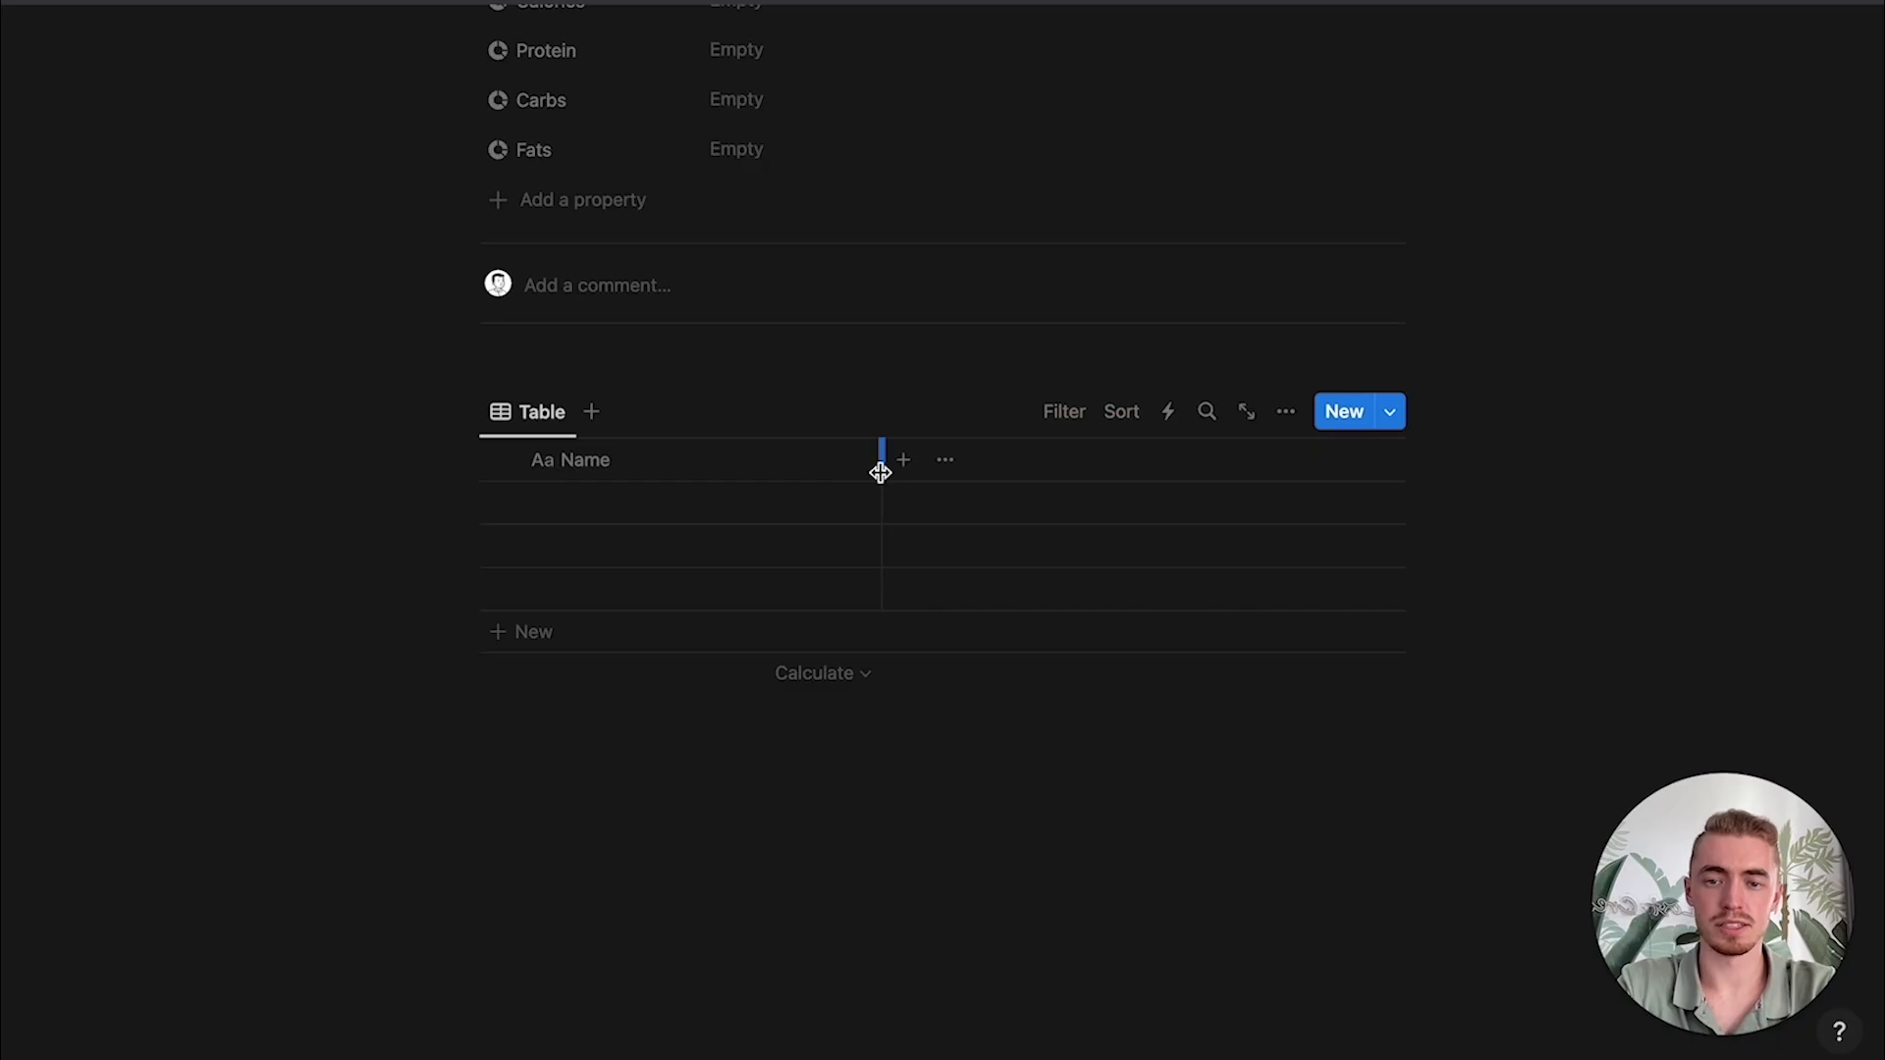
drag(880, 468, 651, 478)
Step: Add a relation property linked to the Ingredients database to the Ingredients Macro Tracker table
click(673, 462)
text(re)
click(1098, 618)
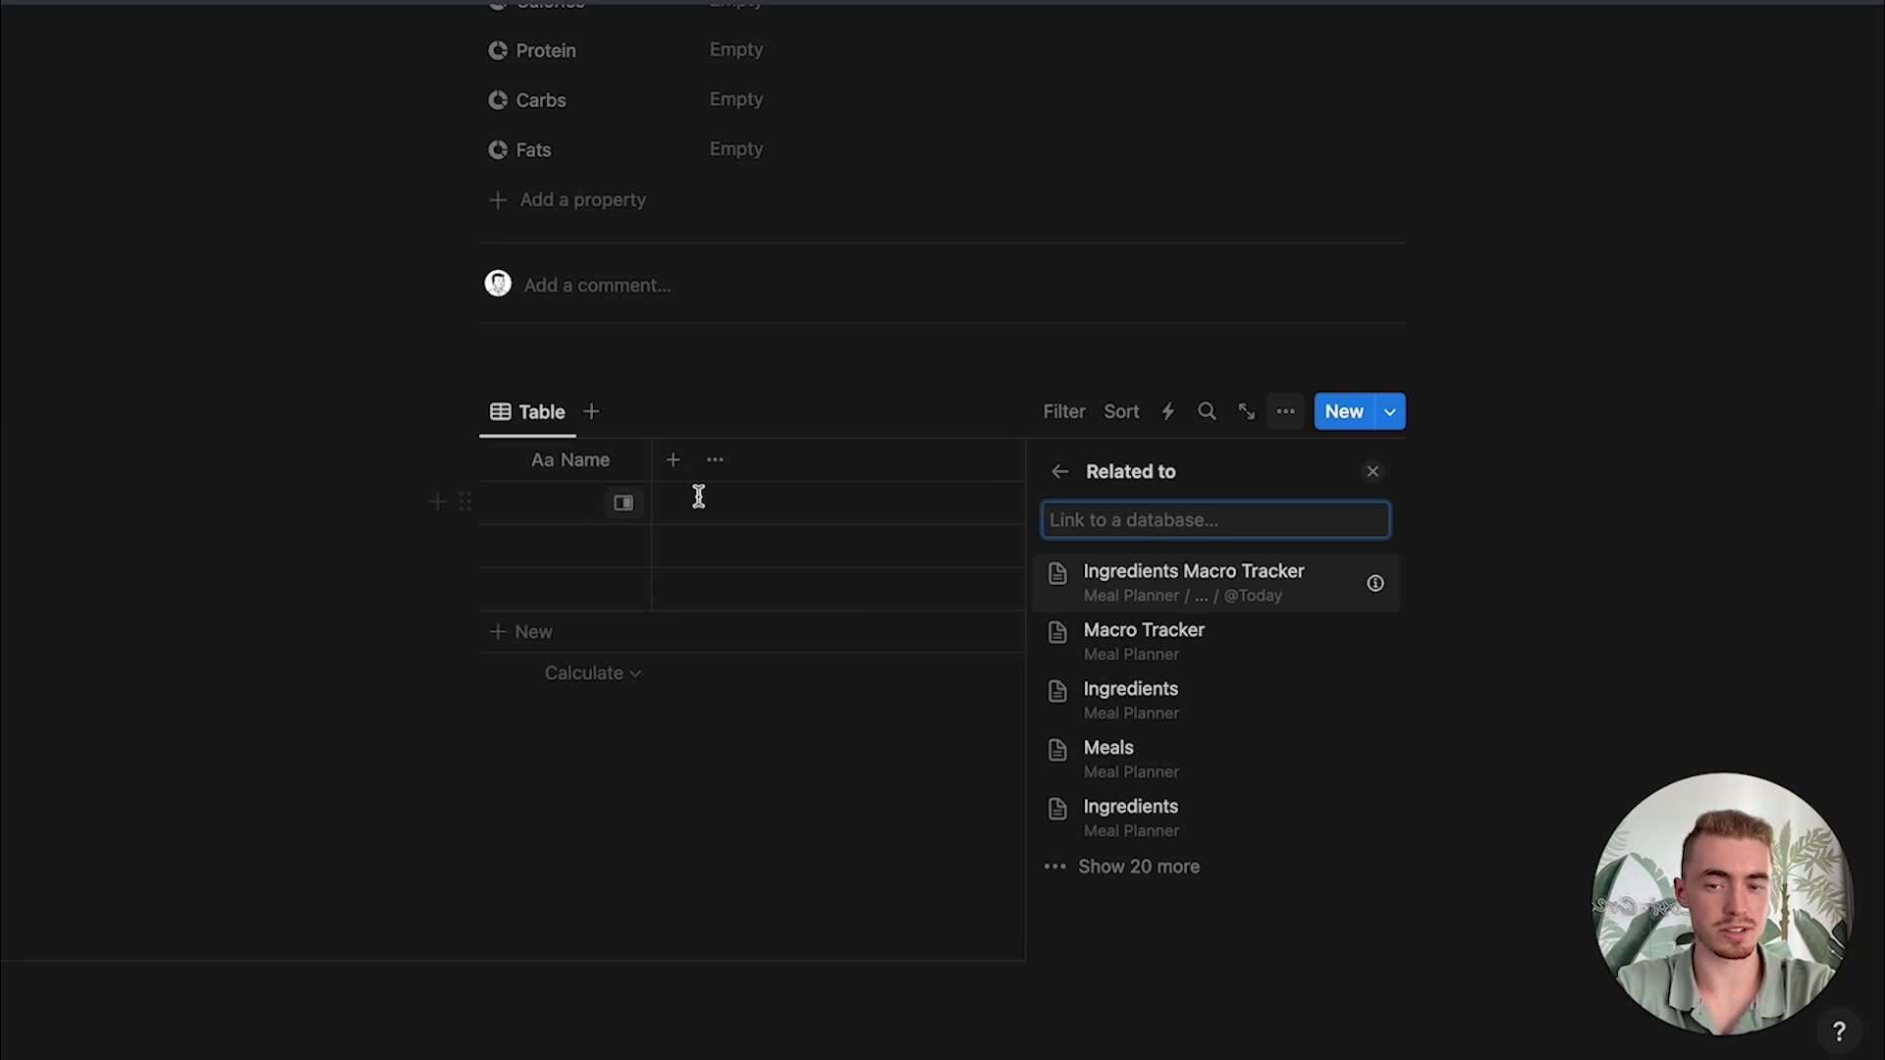
click(1237, 722)
click(1212, 703)
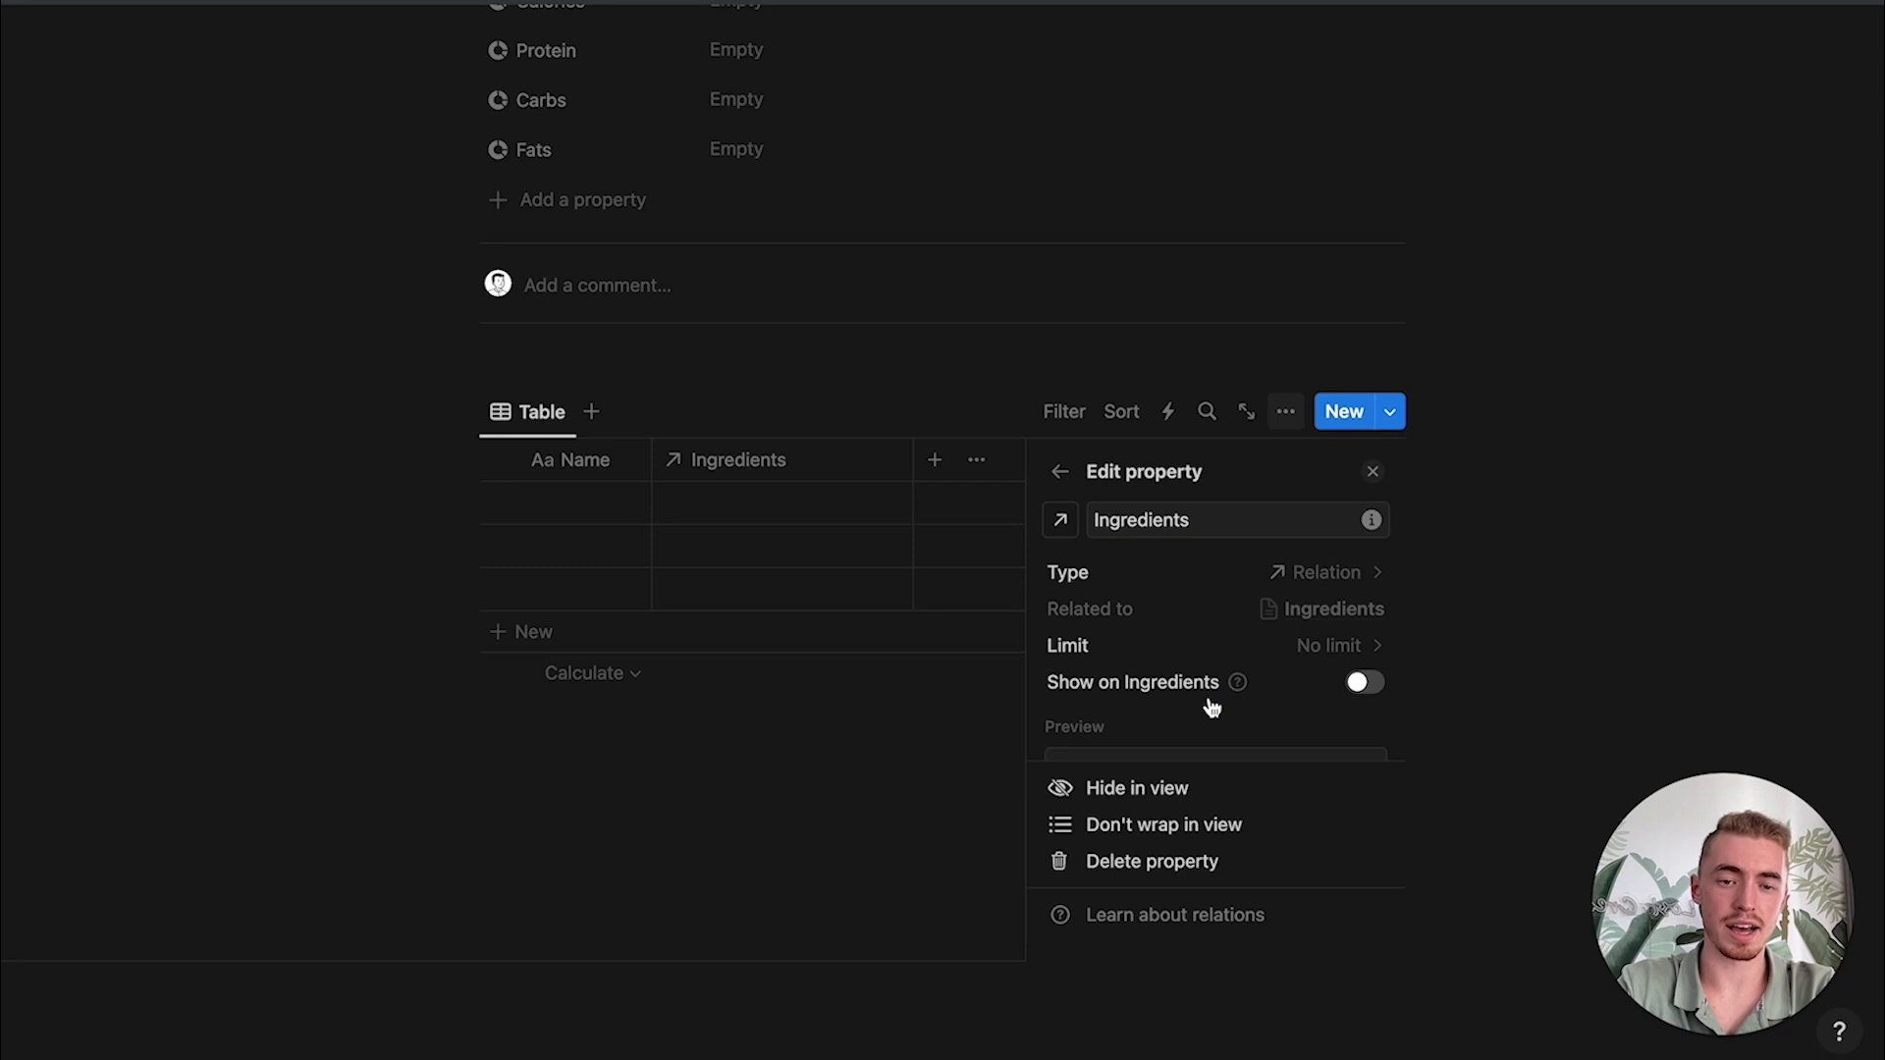
Step: Change the Ingredients relation property's icon to the same icon used for the Ingredients section
click(1061, 520)
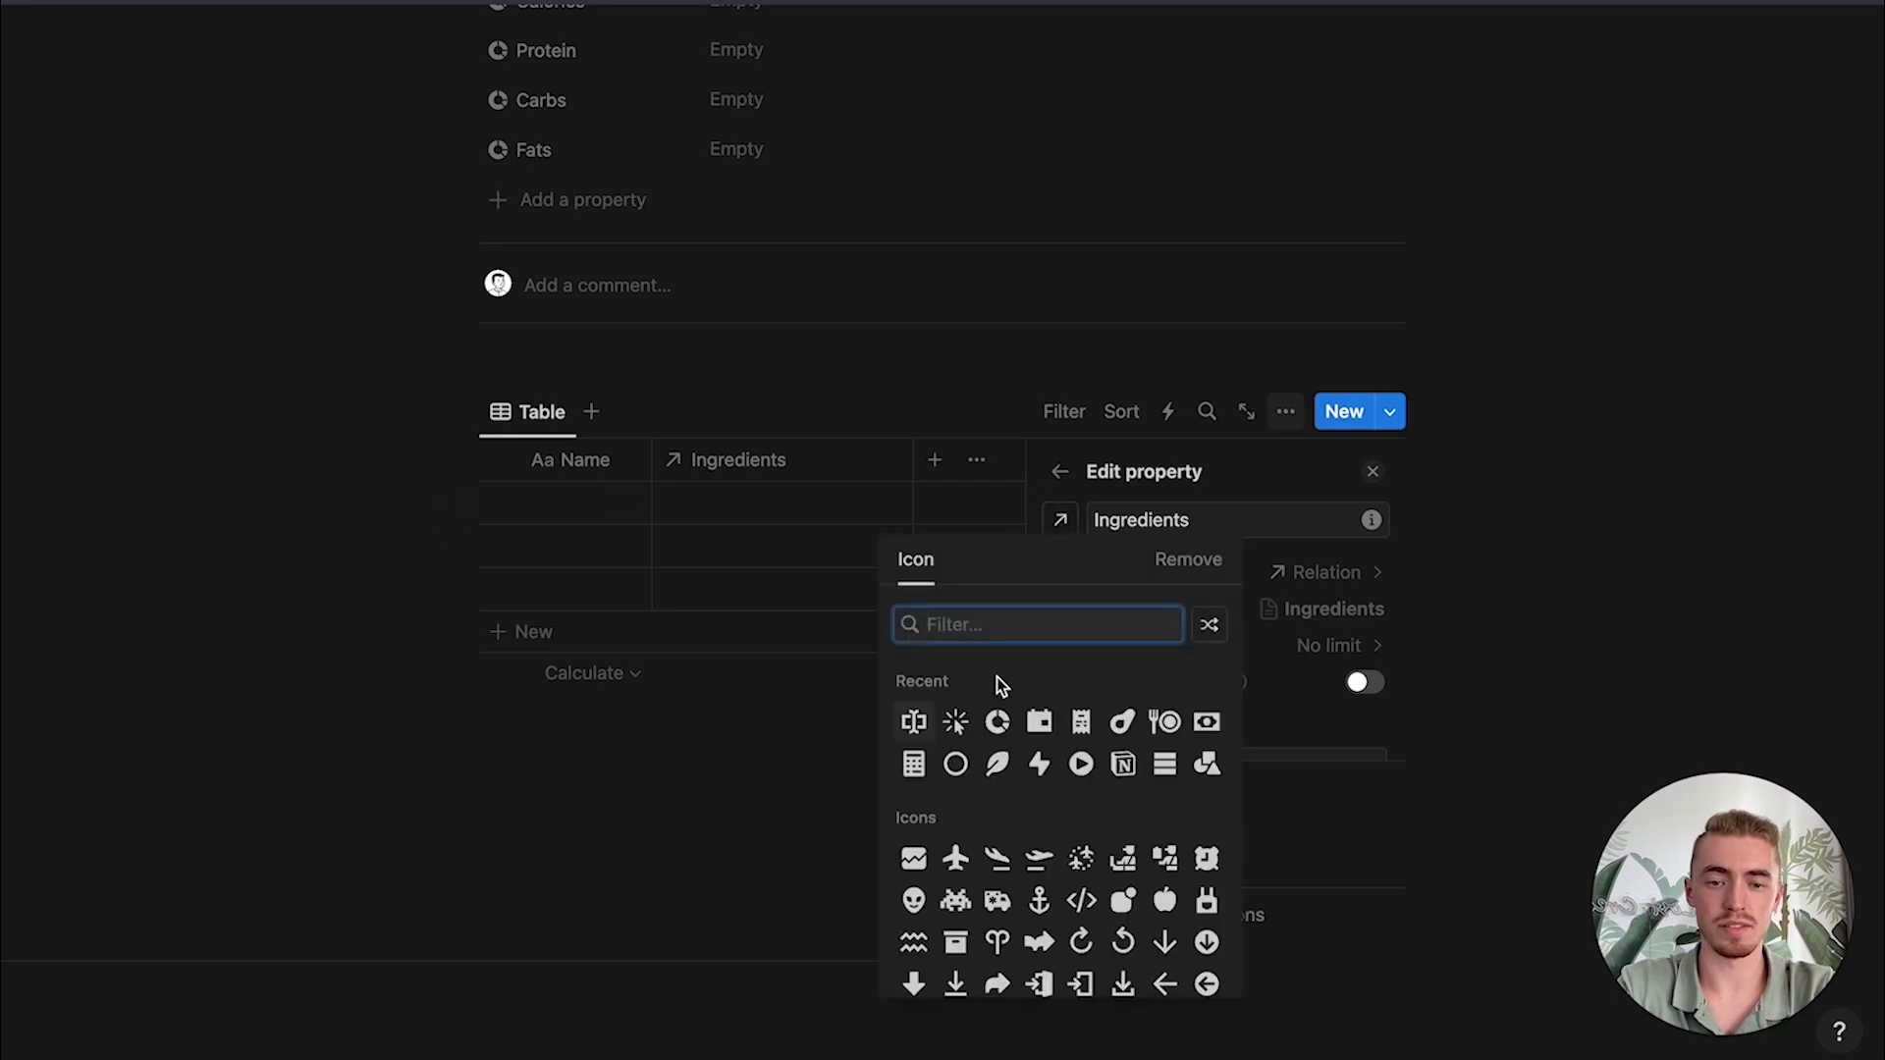
click(1122, 727)
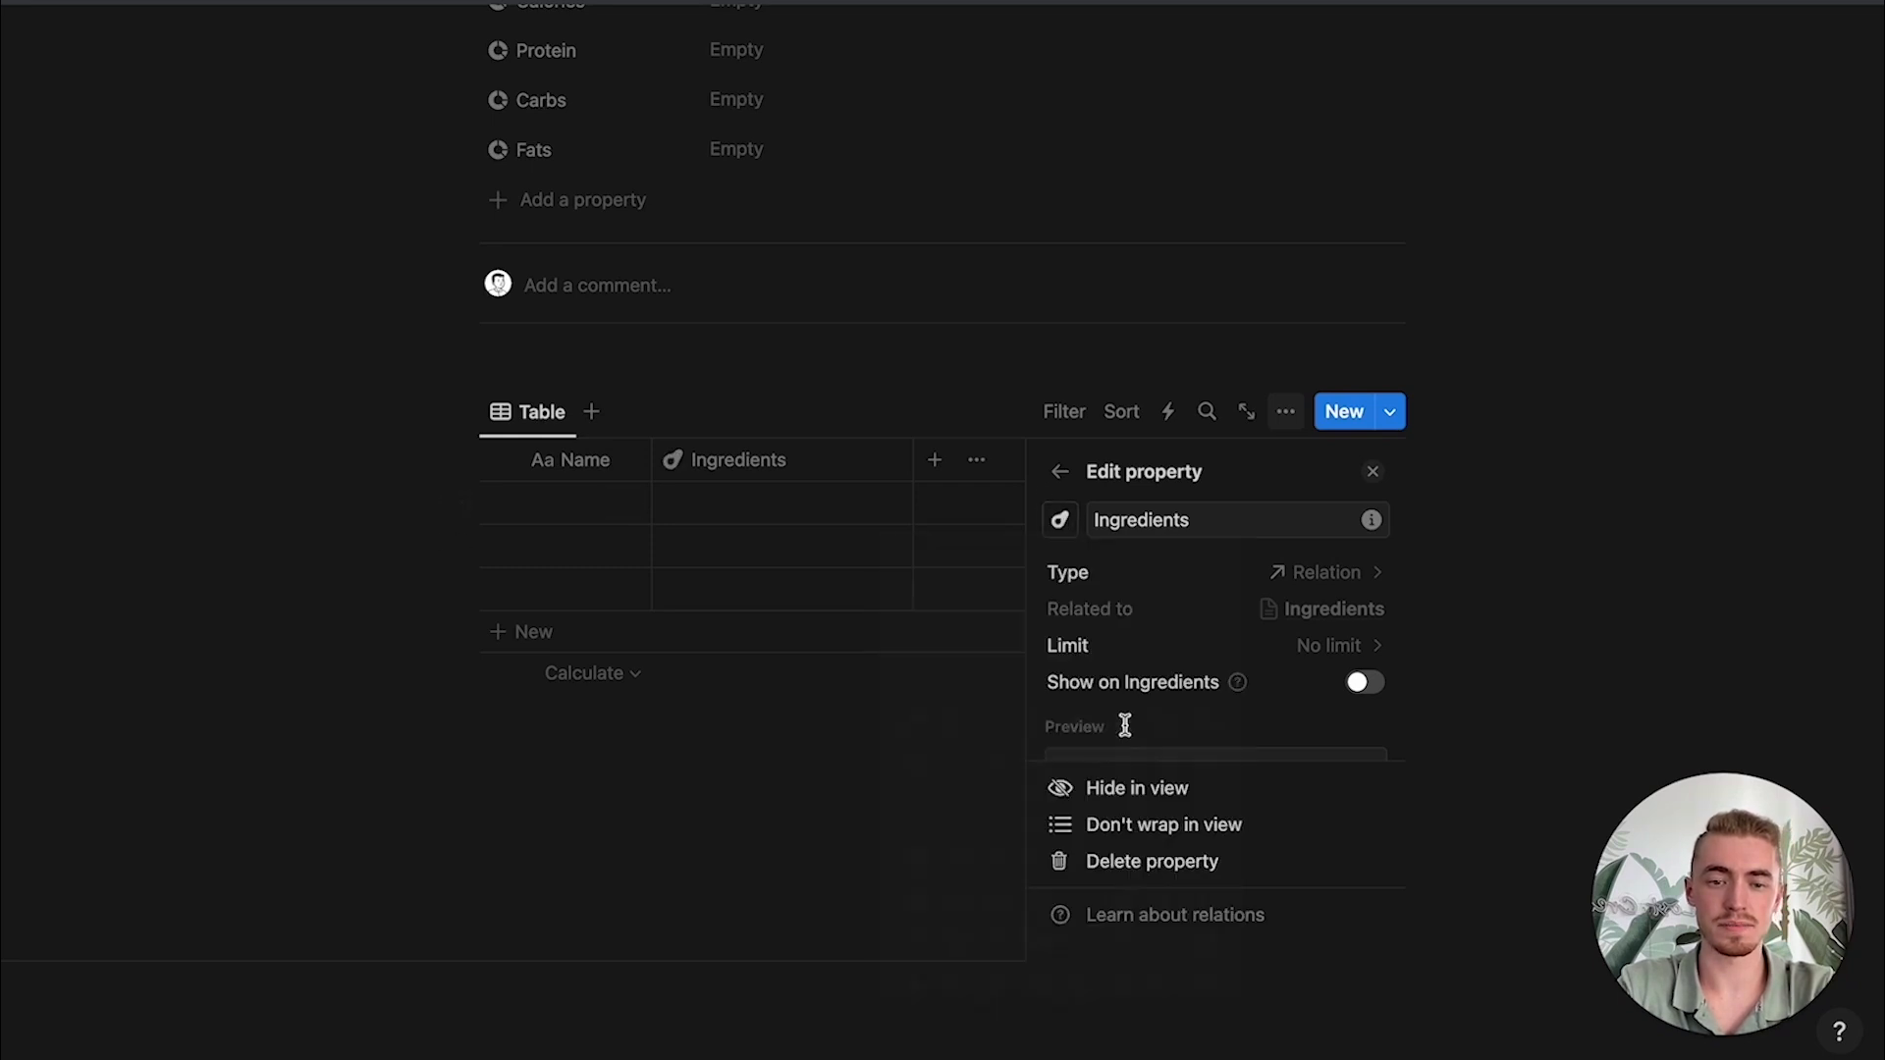
click(1373, 473)
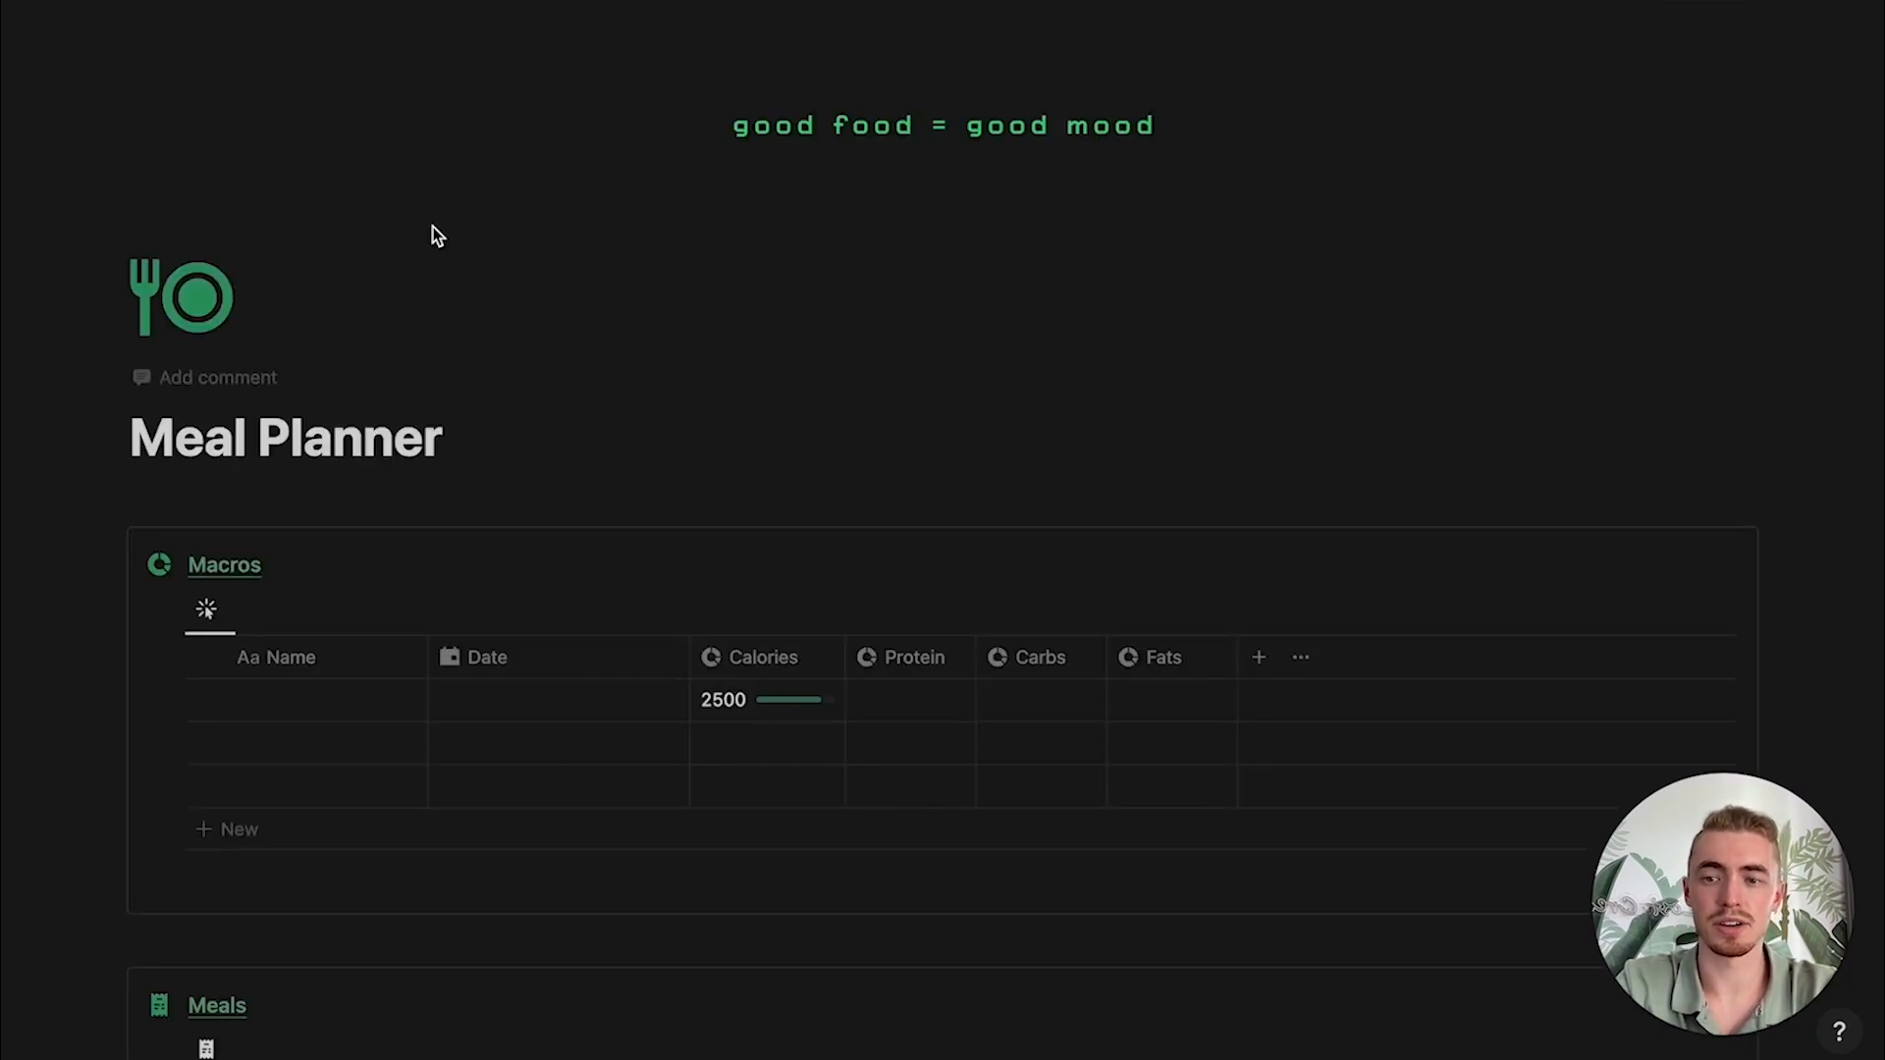
Step: Rename the untitled ingredient in the Protein group of the Ingredients gallery to Egg
scroll(575, 371, down, 15)
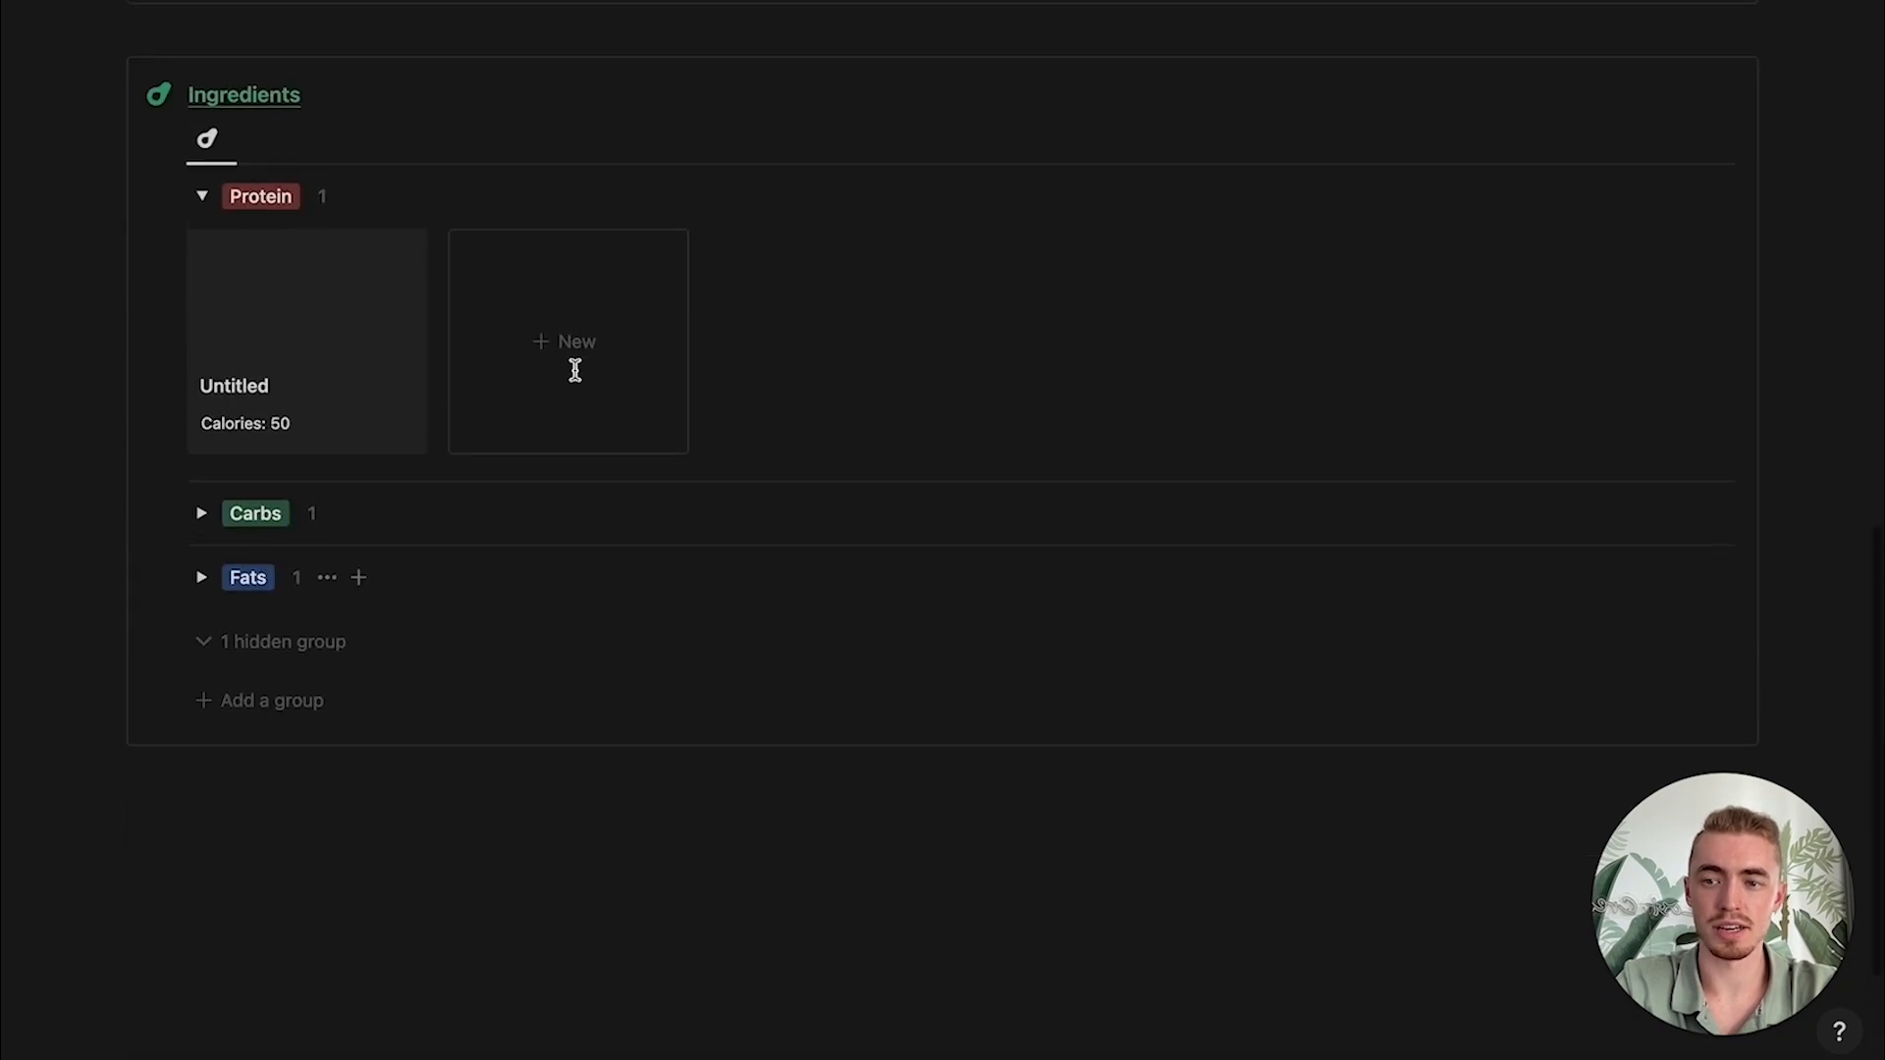
click(281, 358)
drag(744, 152, 425, 189)
text(Egg)
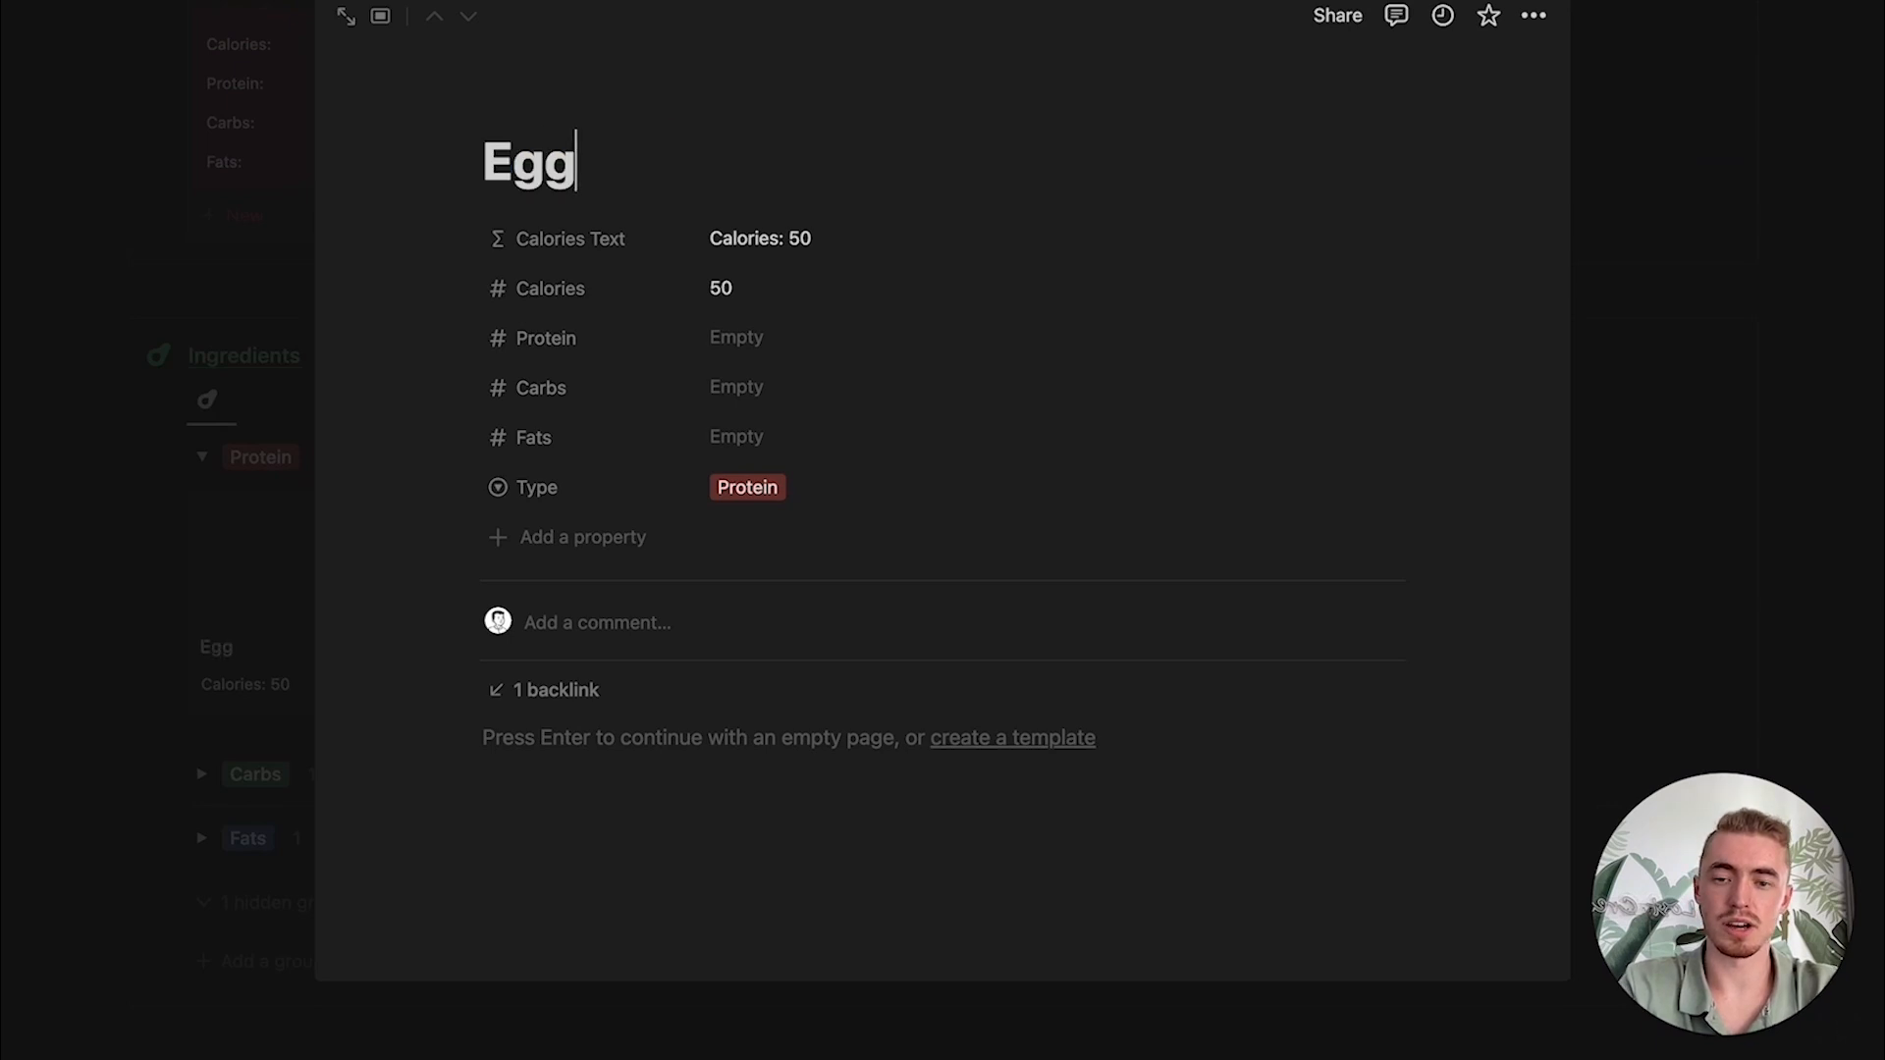
Step: Set Egg's calories to 70, protein to 6, carbs to 0 and fats to 5, and add a cover photo of eggs
click(763, 289)
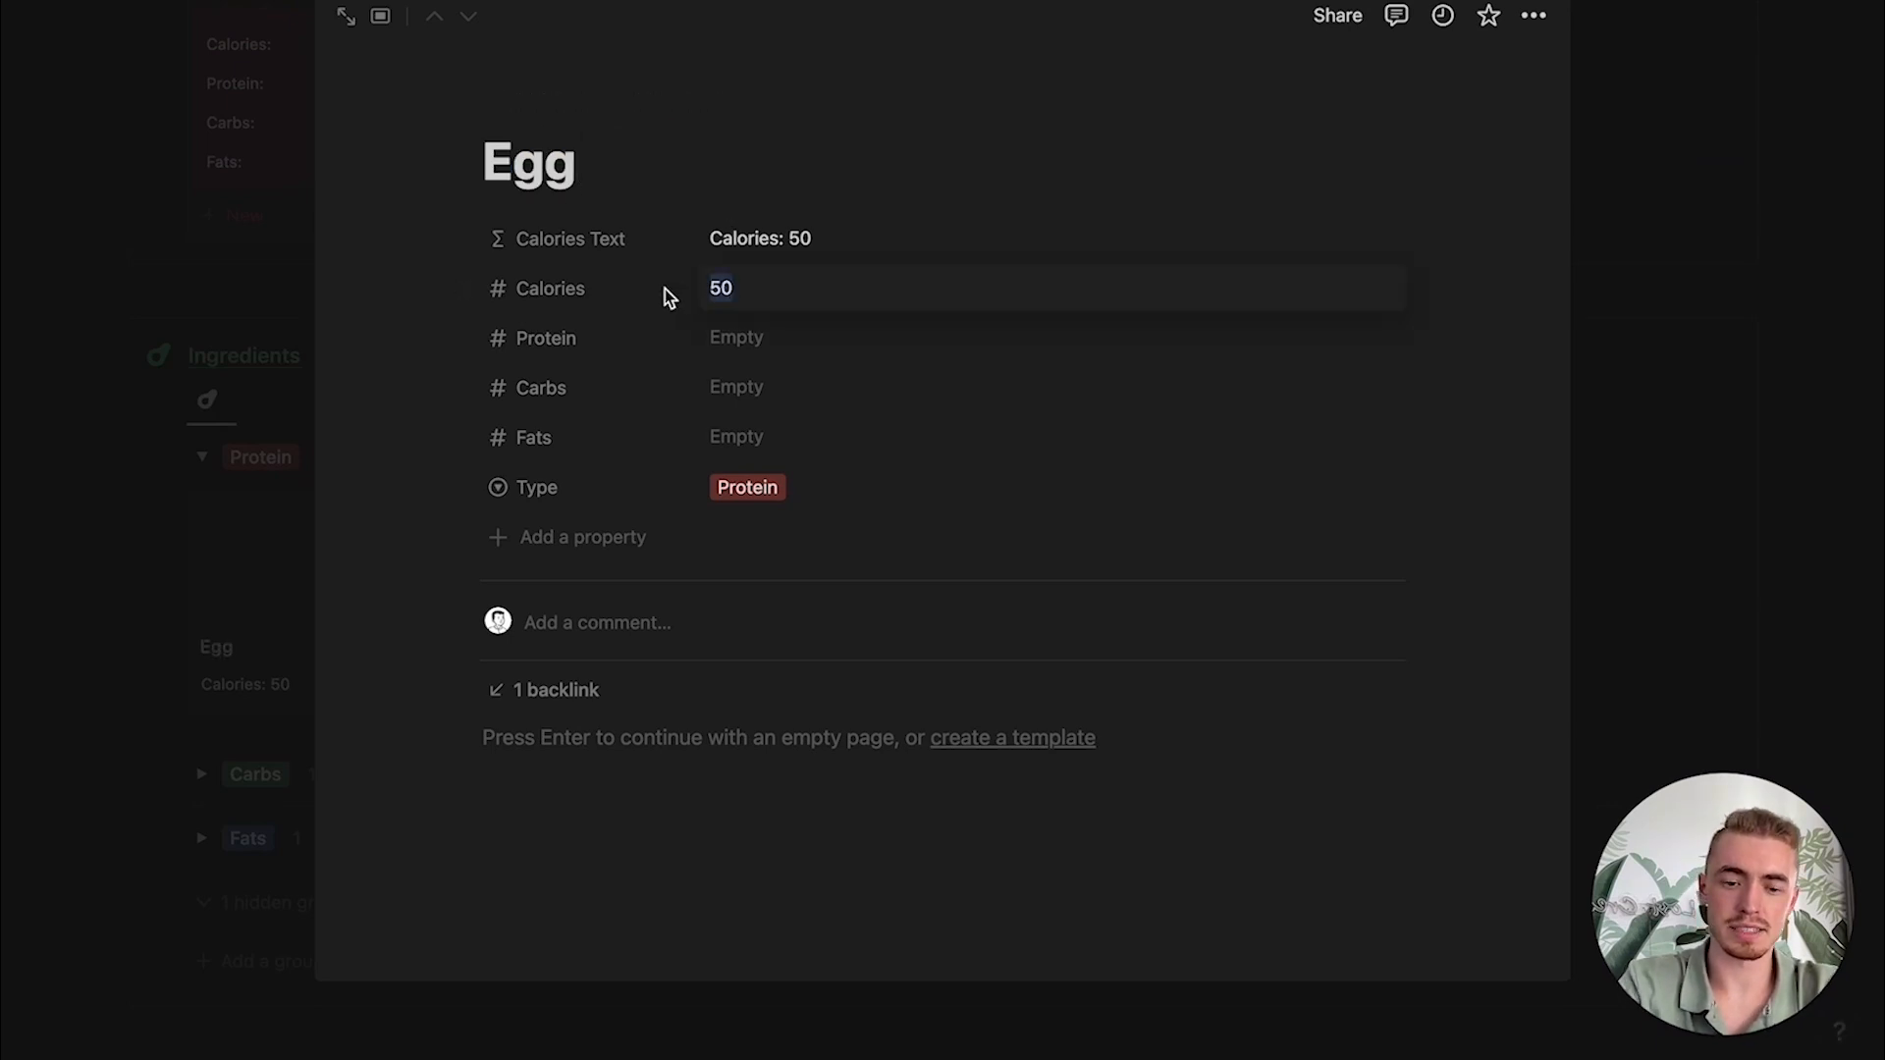
click(751, 344)
click(743, 384)
click(734, 440)
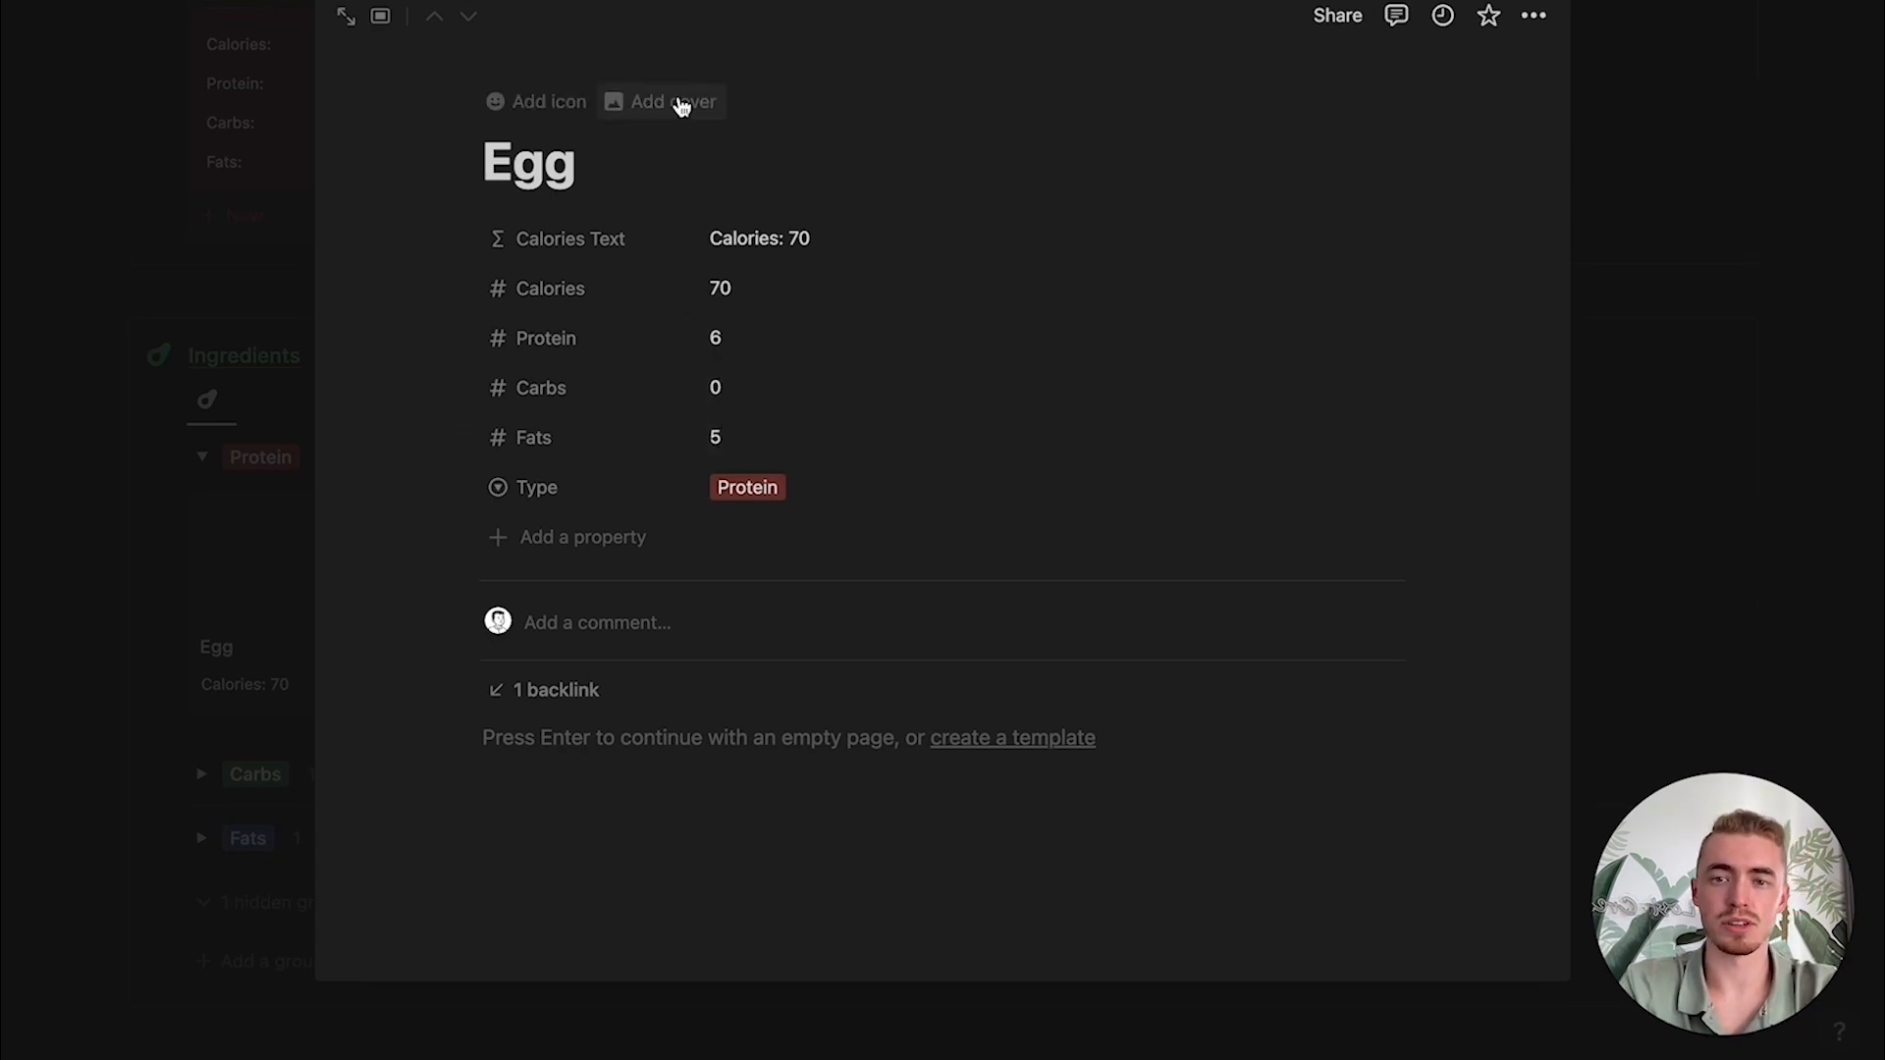
click(677, 100)
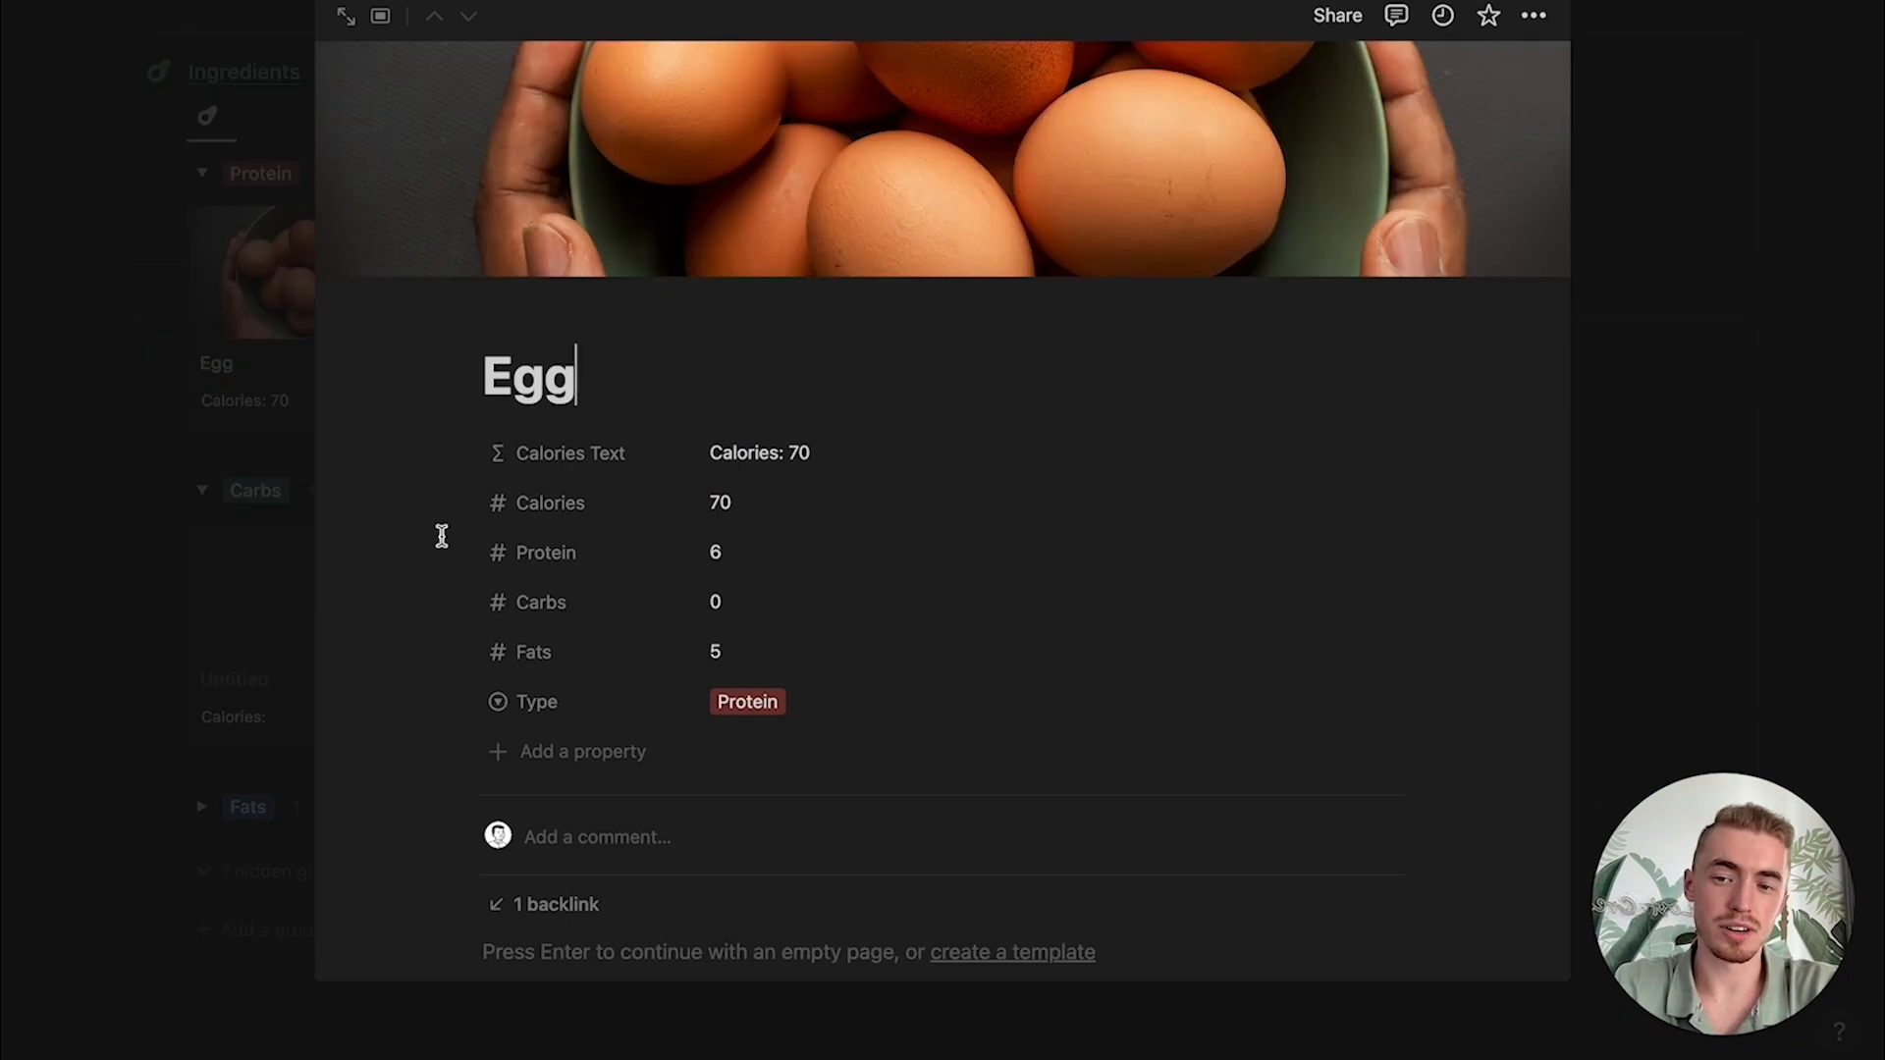
click(275, 398)
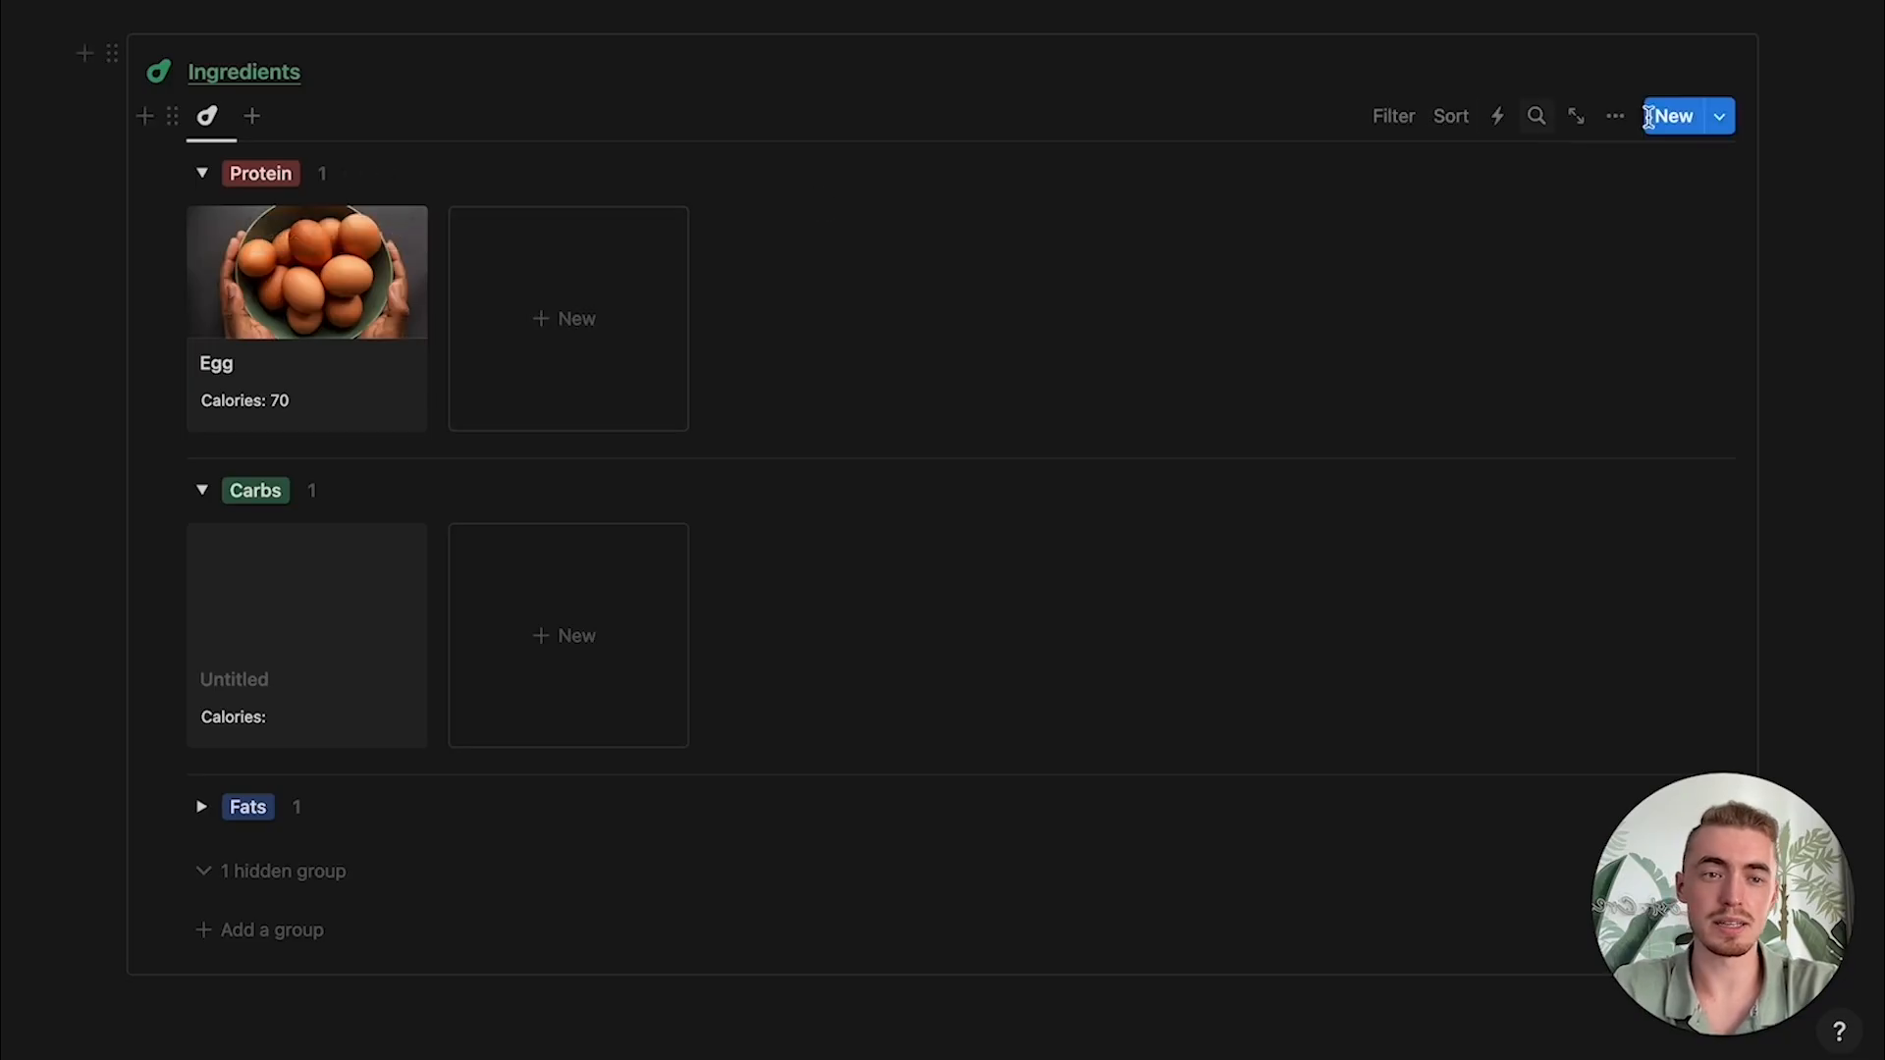
Step: Create an Ingredients template named Protein with a red meat icon and its Type set to Protein
click(1719, 115)
click(1519, 287)
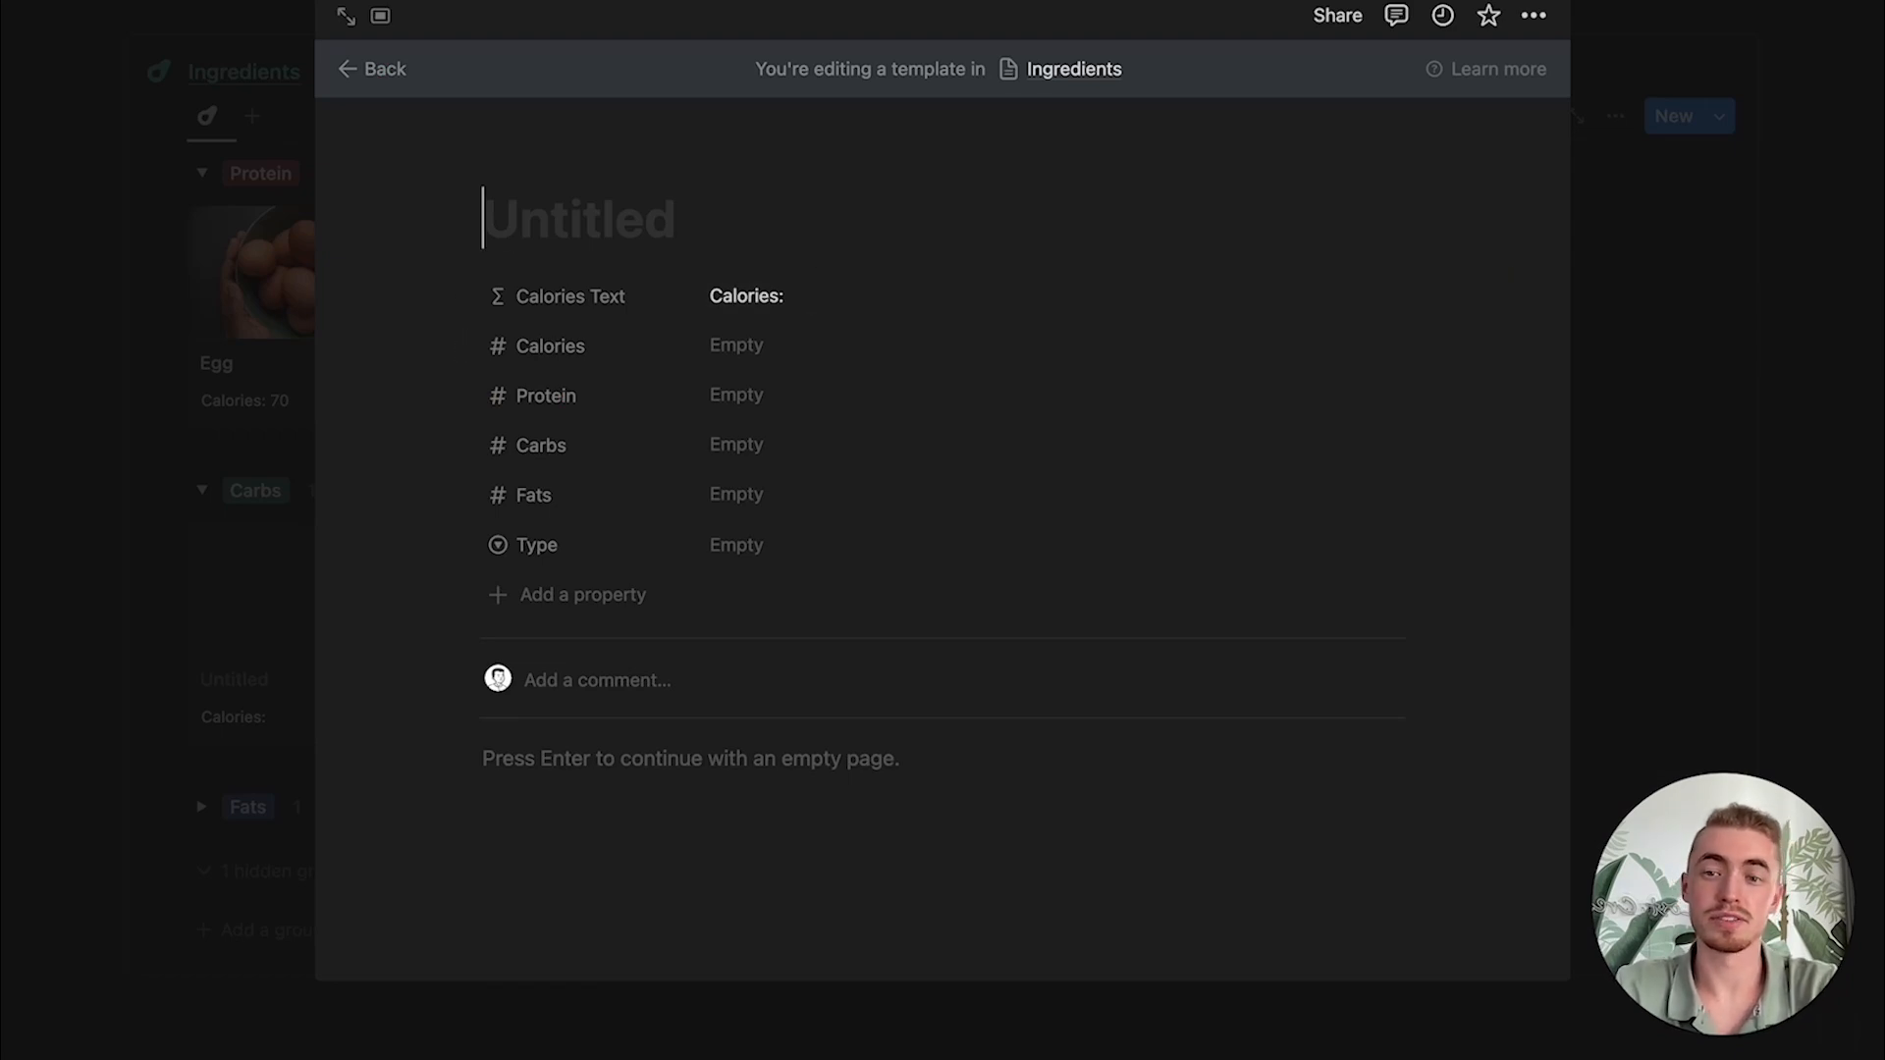
text(Protein)
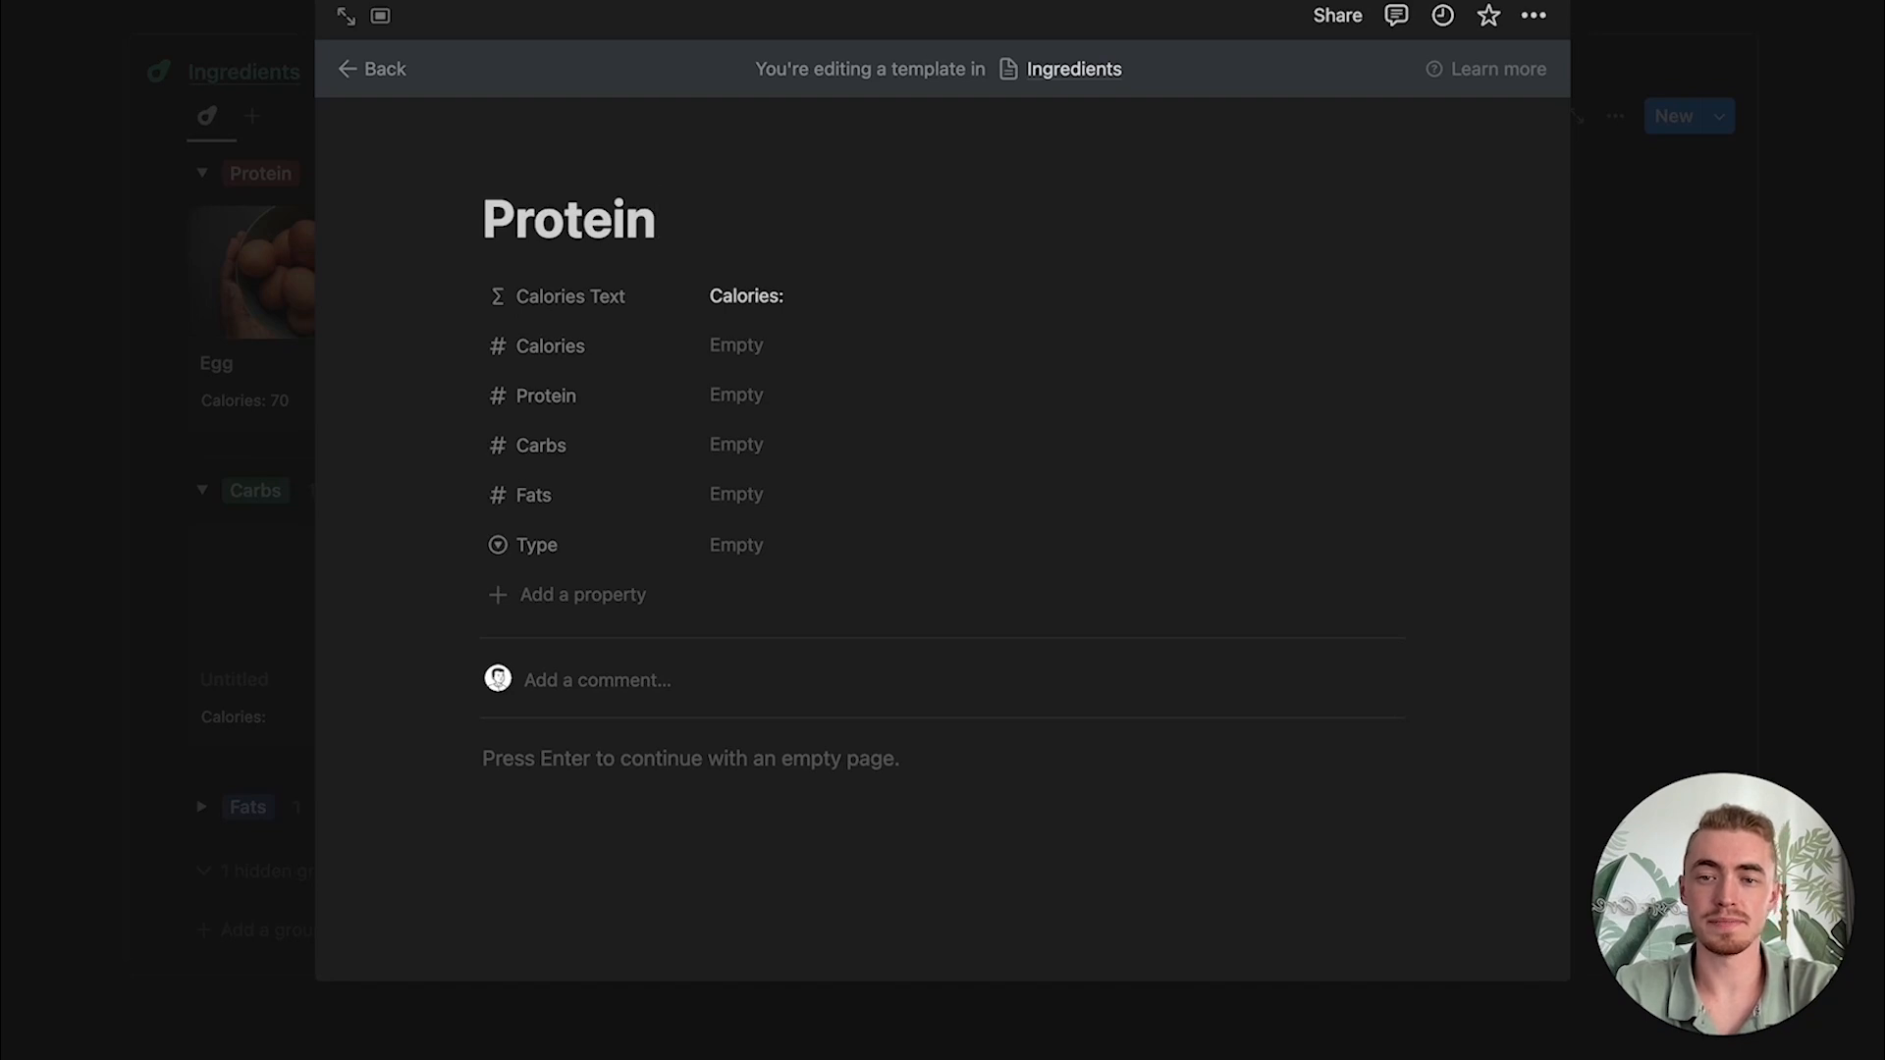
click(739, 543)
click(782, 636)
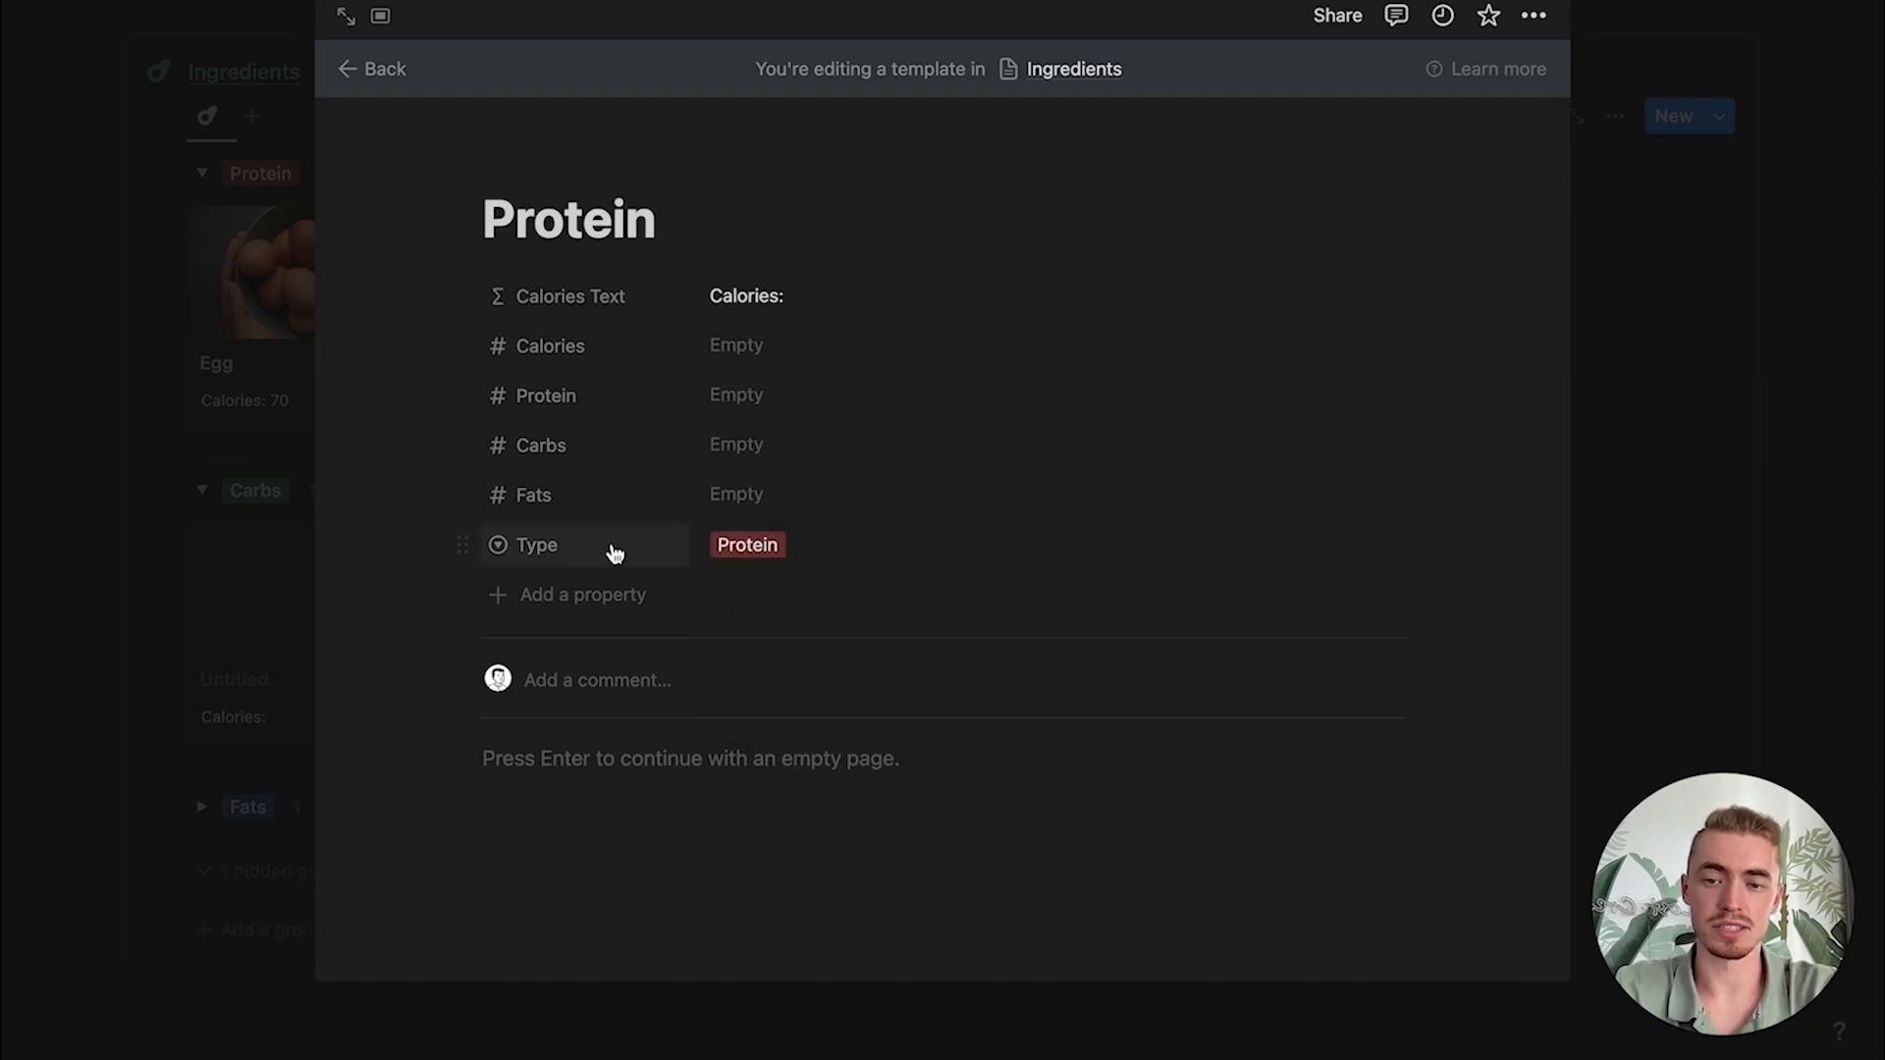
click(1771, 114)
Step: Create an Ingredients template named Carbs with a green strawberry icon and its Type set to Carbs
click(1719, 116)
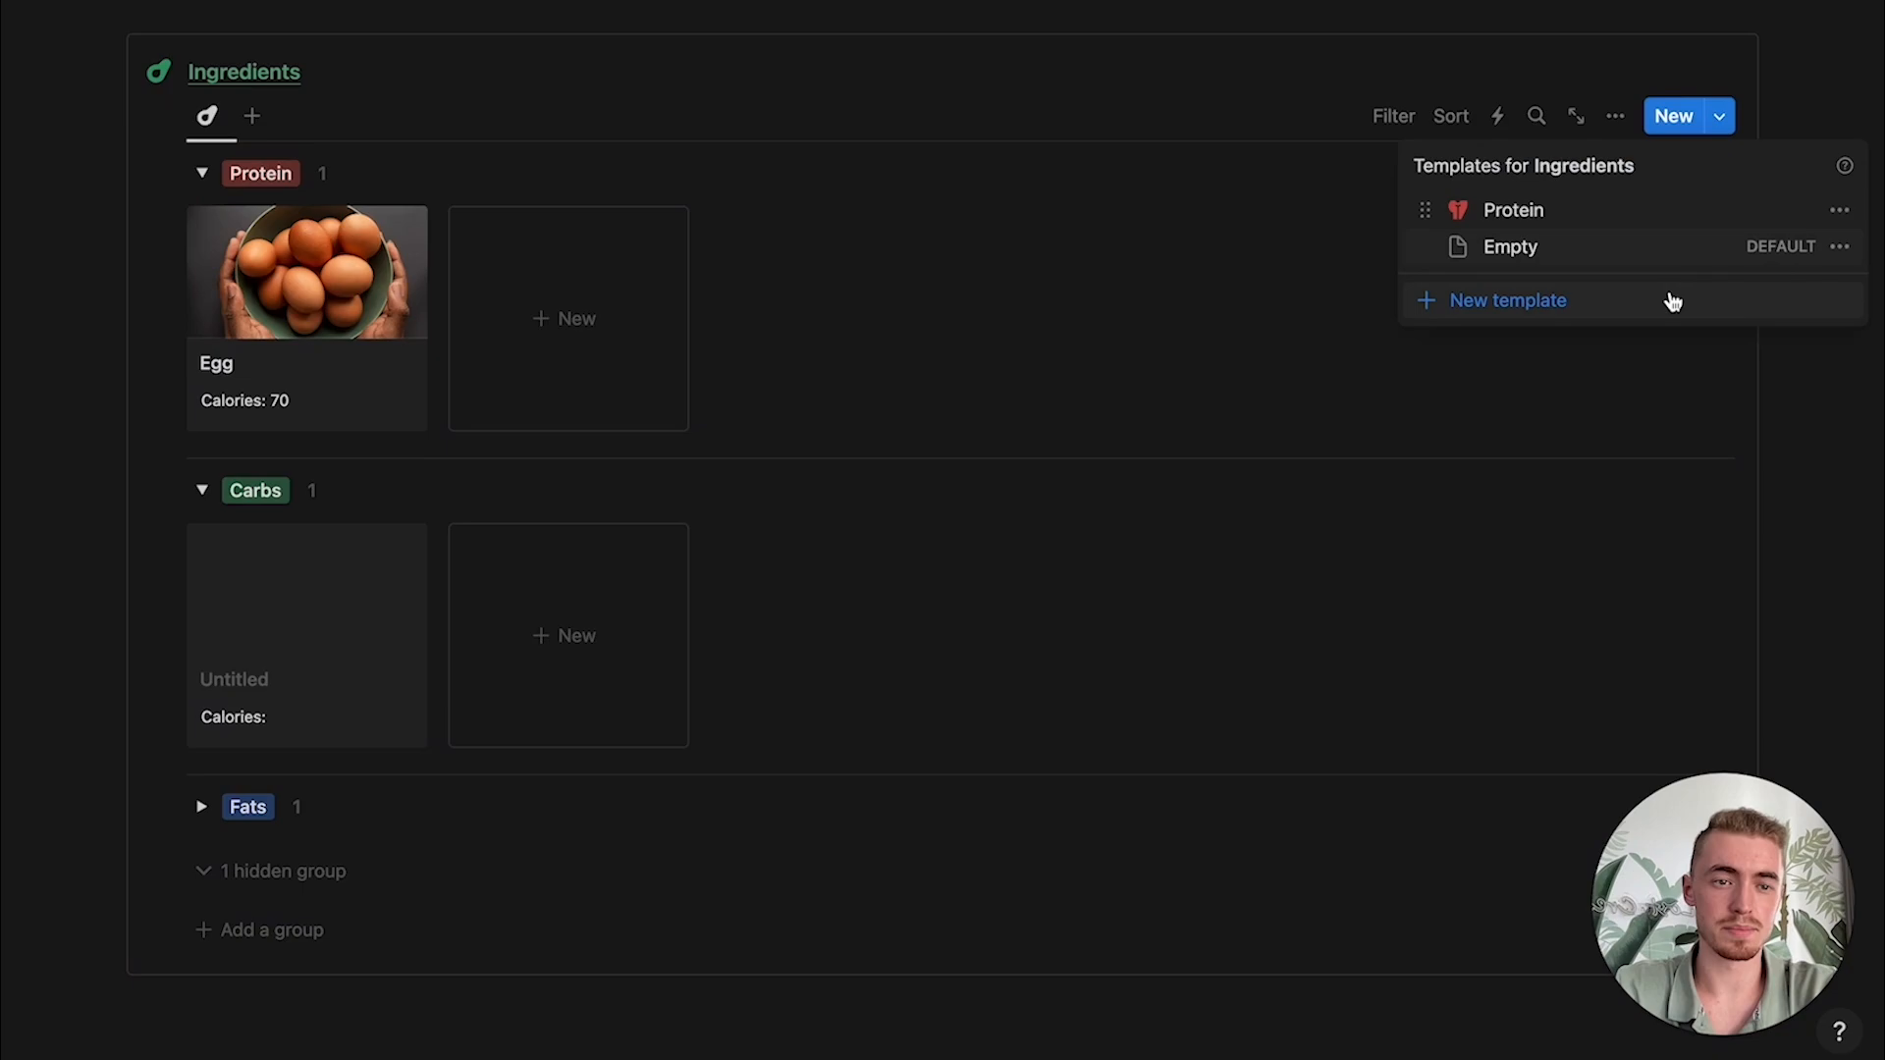
click(1675, 298)
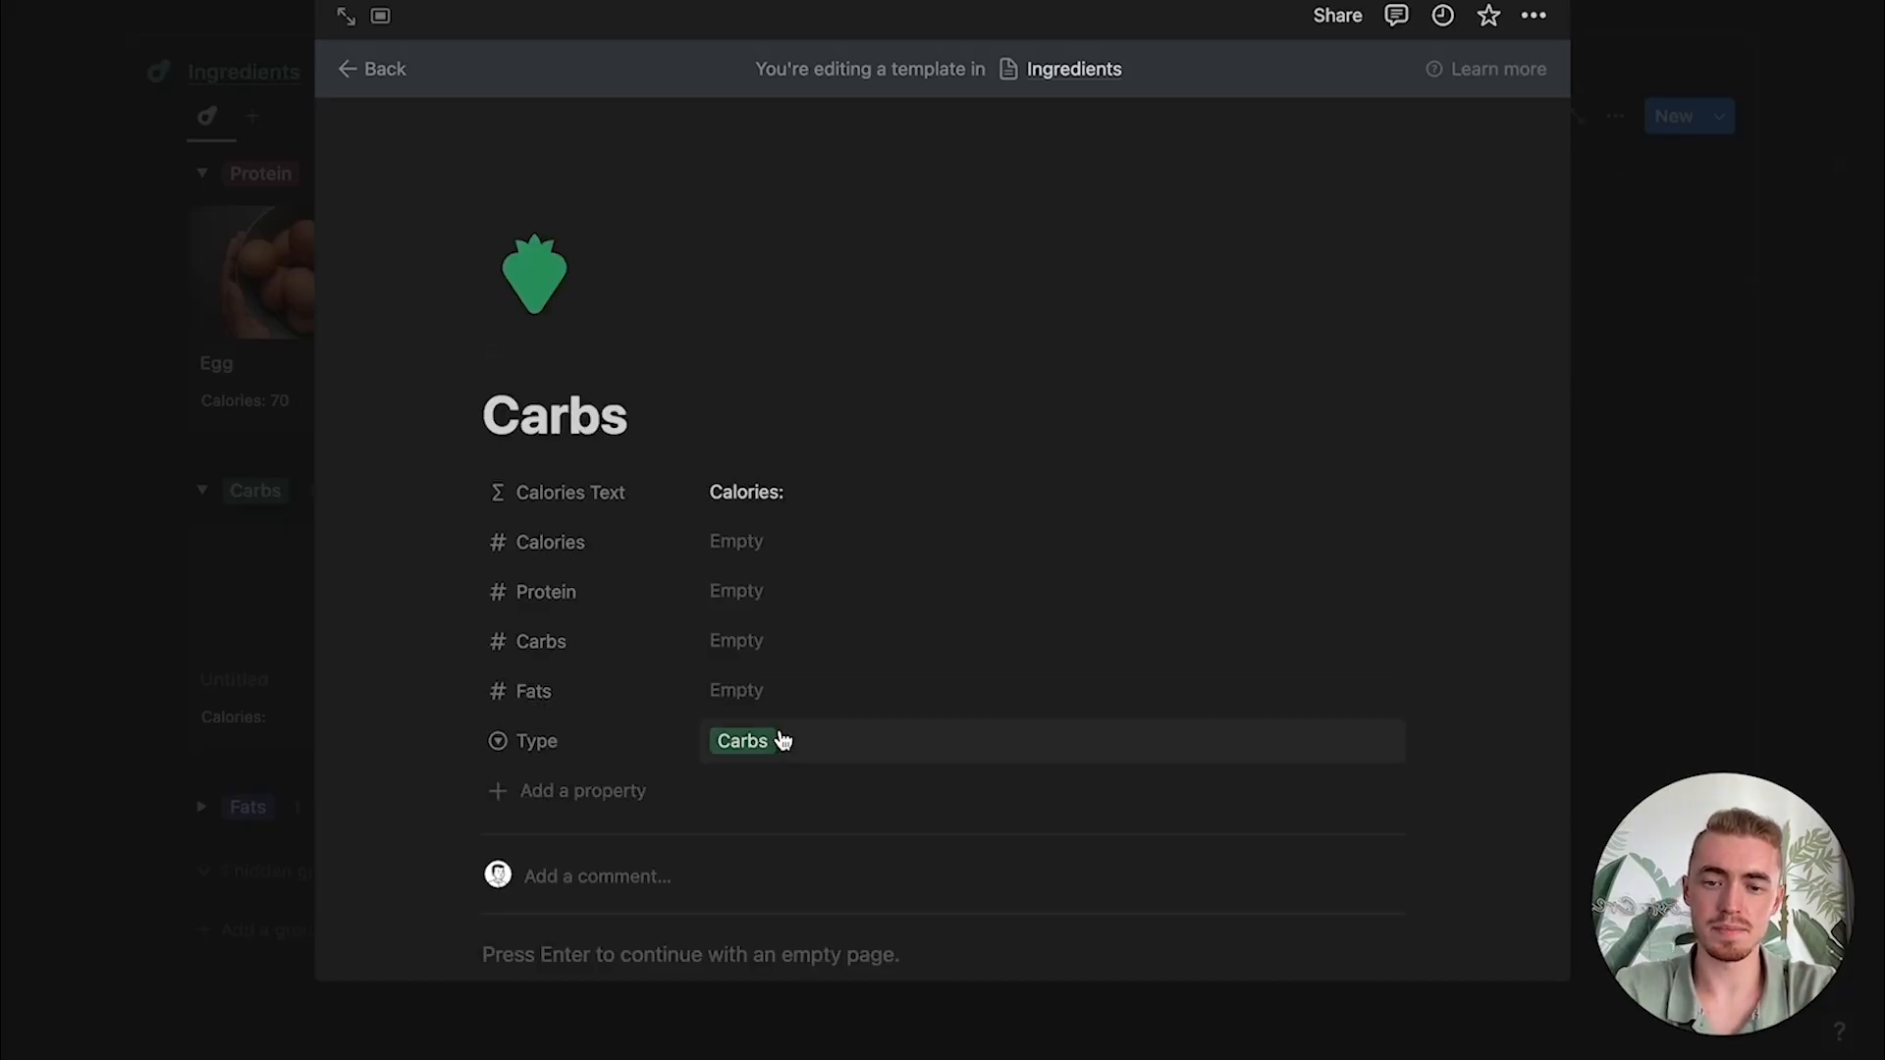
click(286, 371)
Step: Create an Ingredients template named Fats with a blue groceries icon and its Type set to Fats
click(1719, 116)
click(1623, 352)
text(Fats)
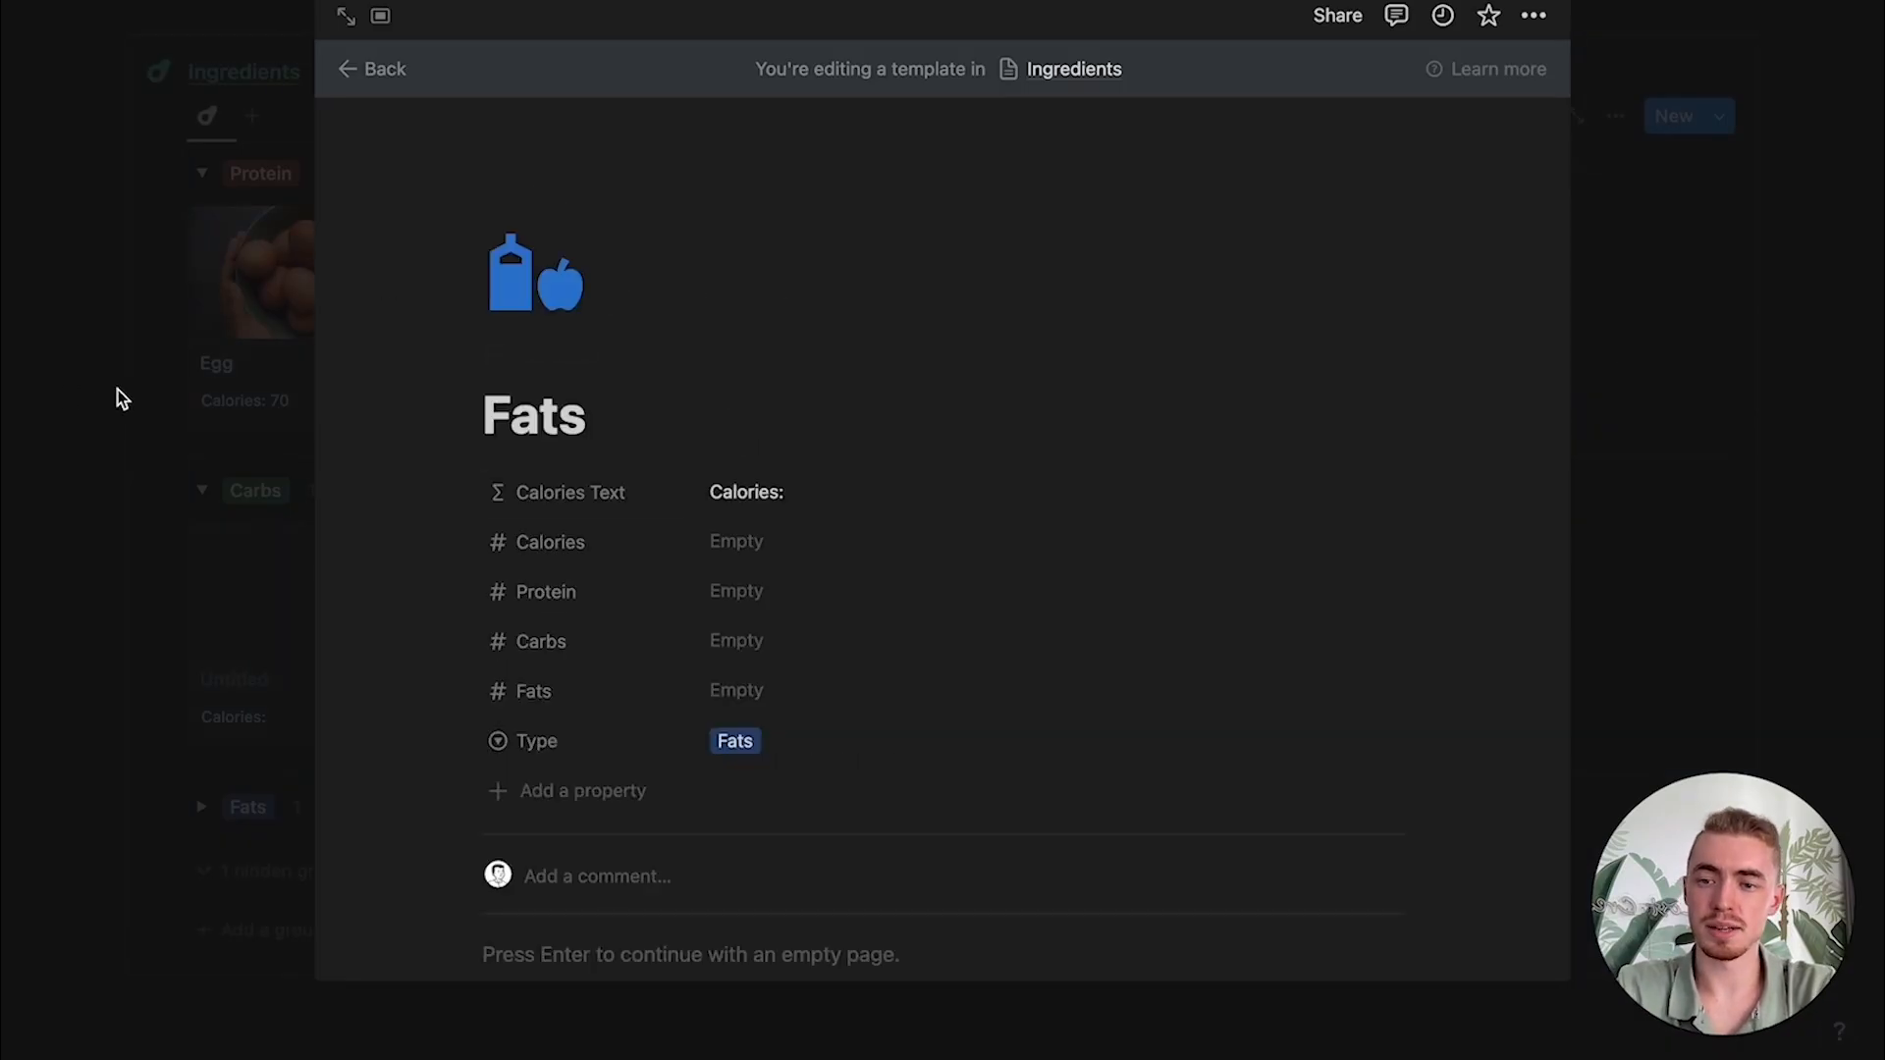
click(137, 397)
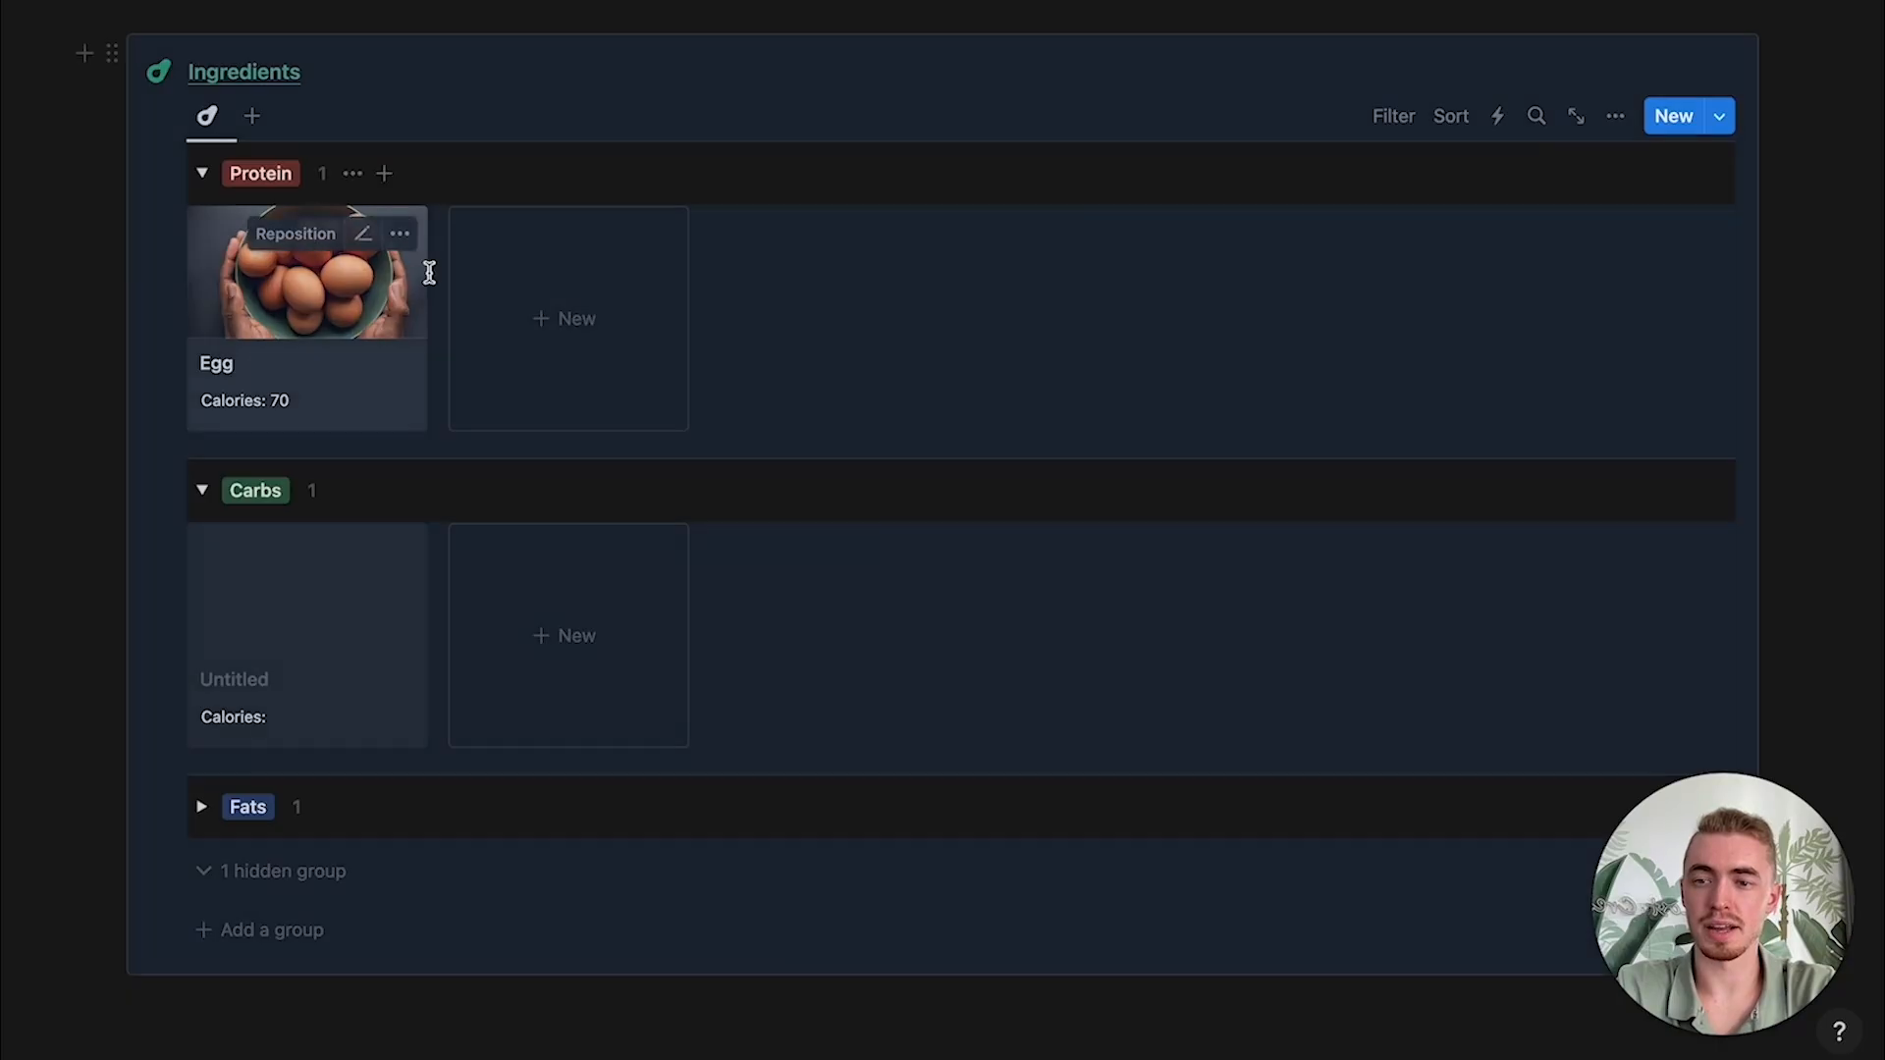
Step: Apply the Protein template to the Egg ingredient page
click(359, 333)
scroll(613, 707, down, 3)
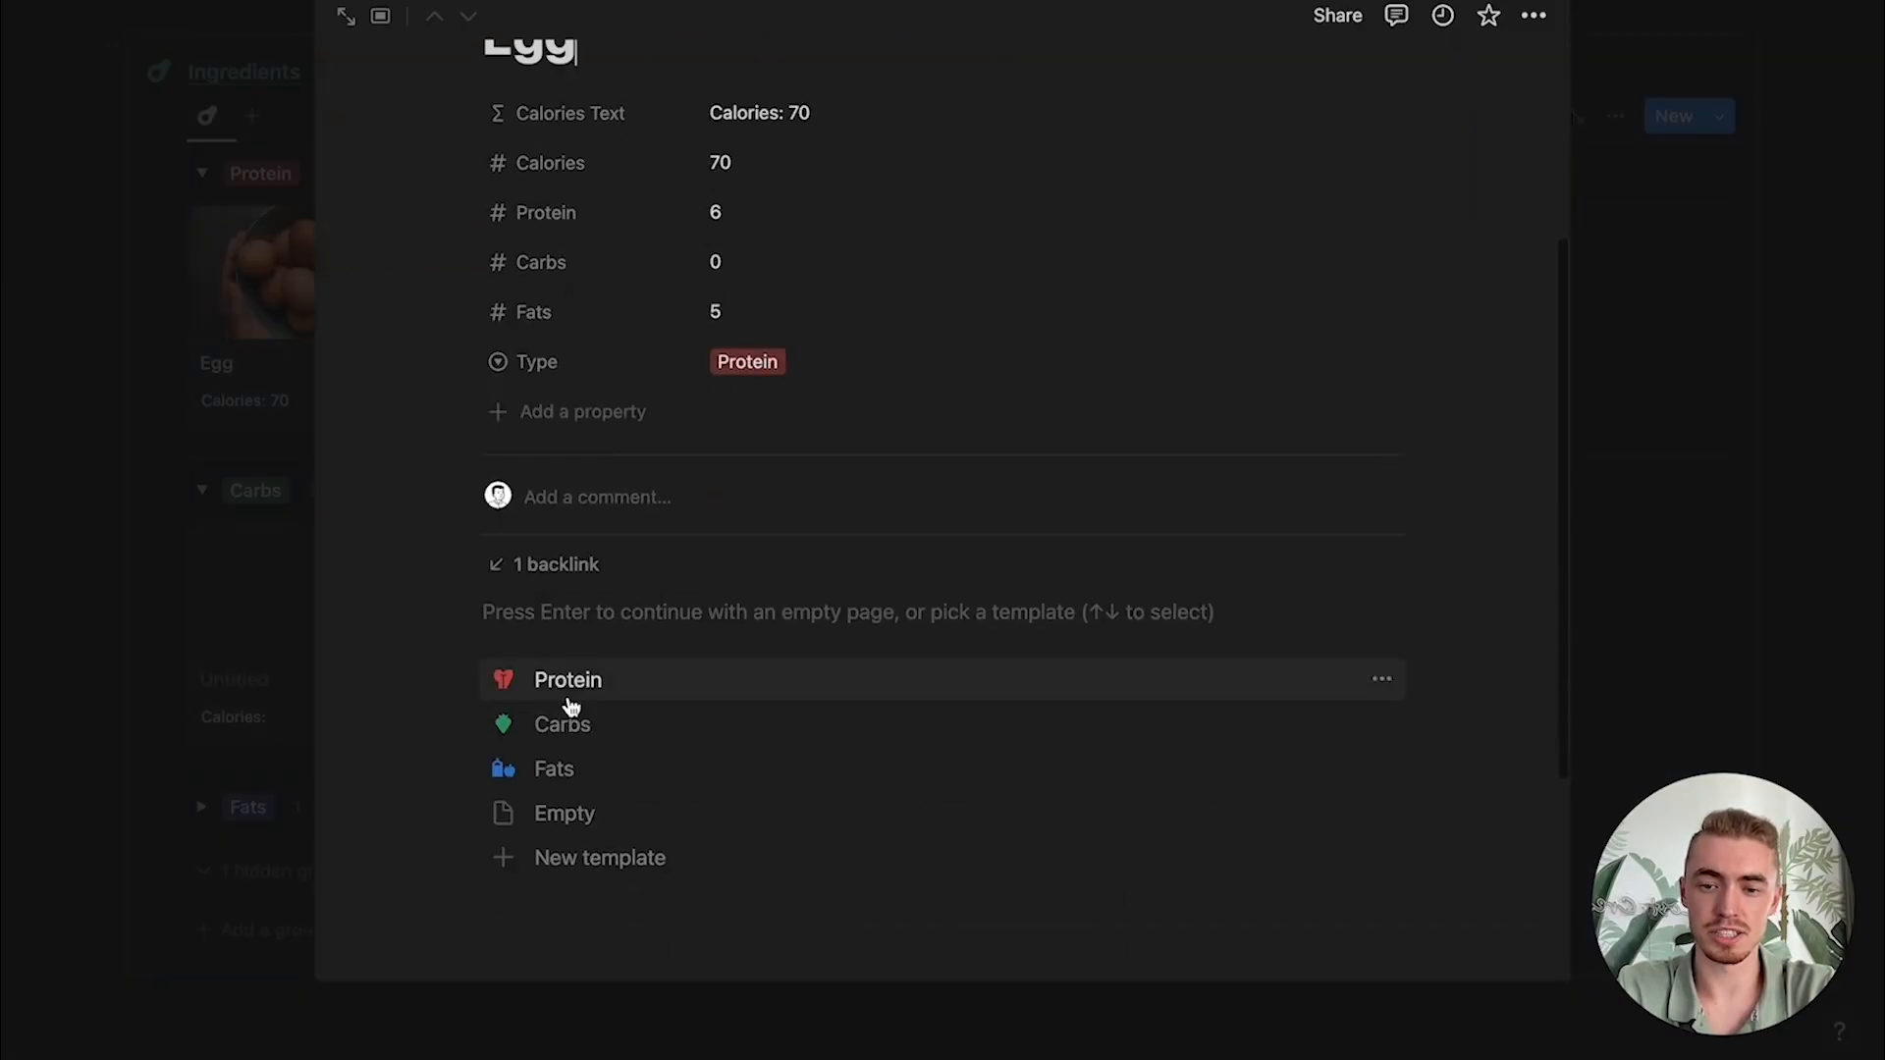
click(628, 695)
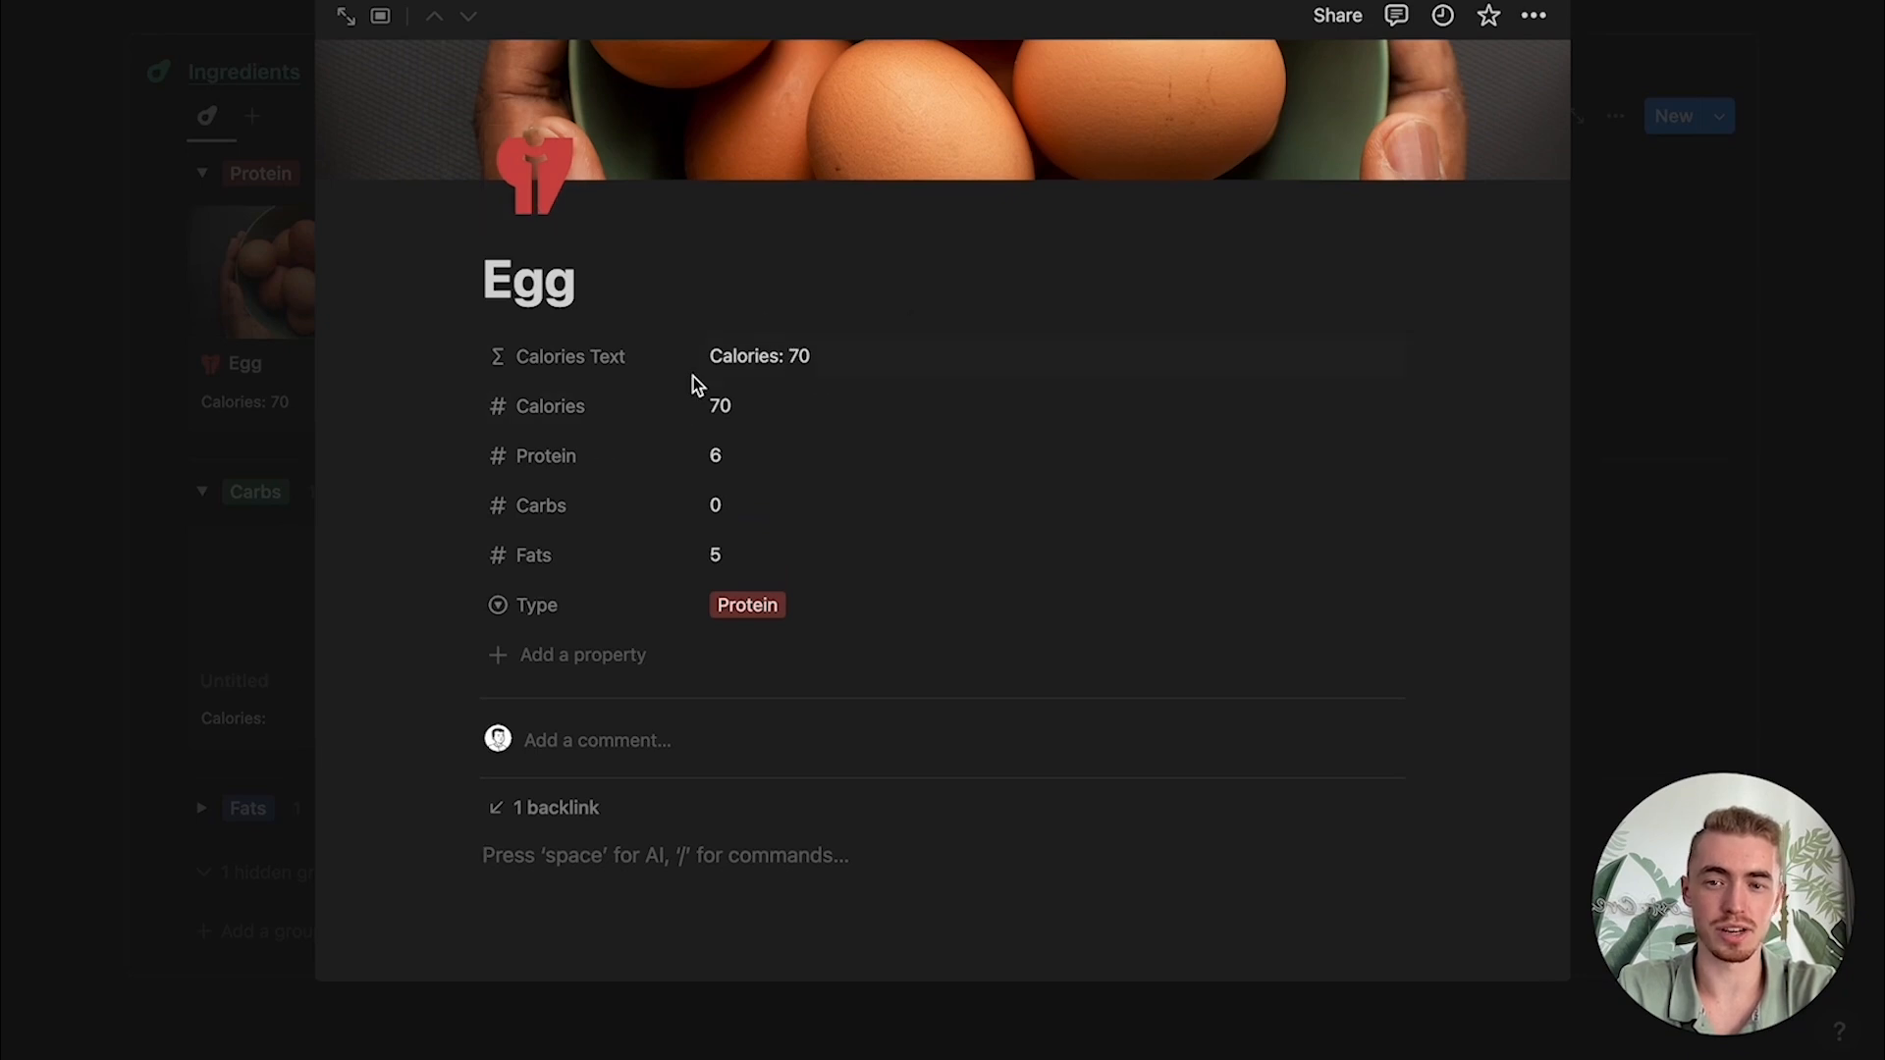
key(Escape)
scroll(875, 350, up, 10)
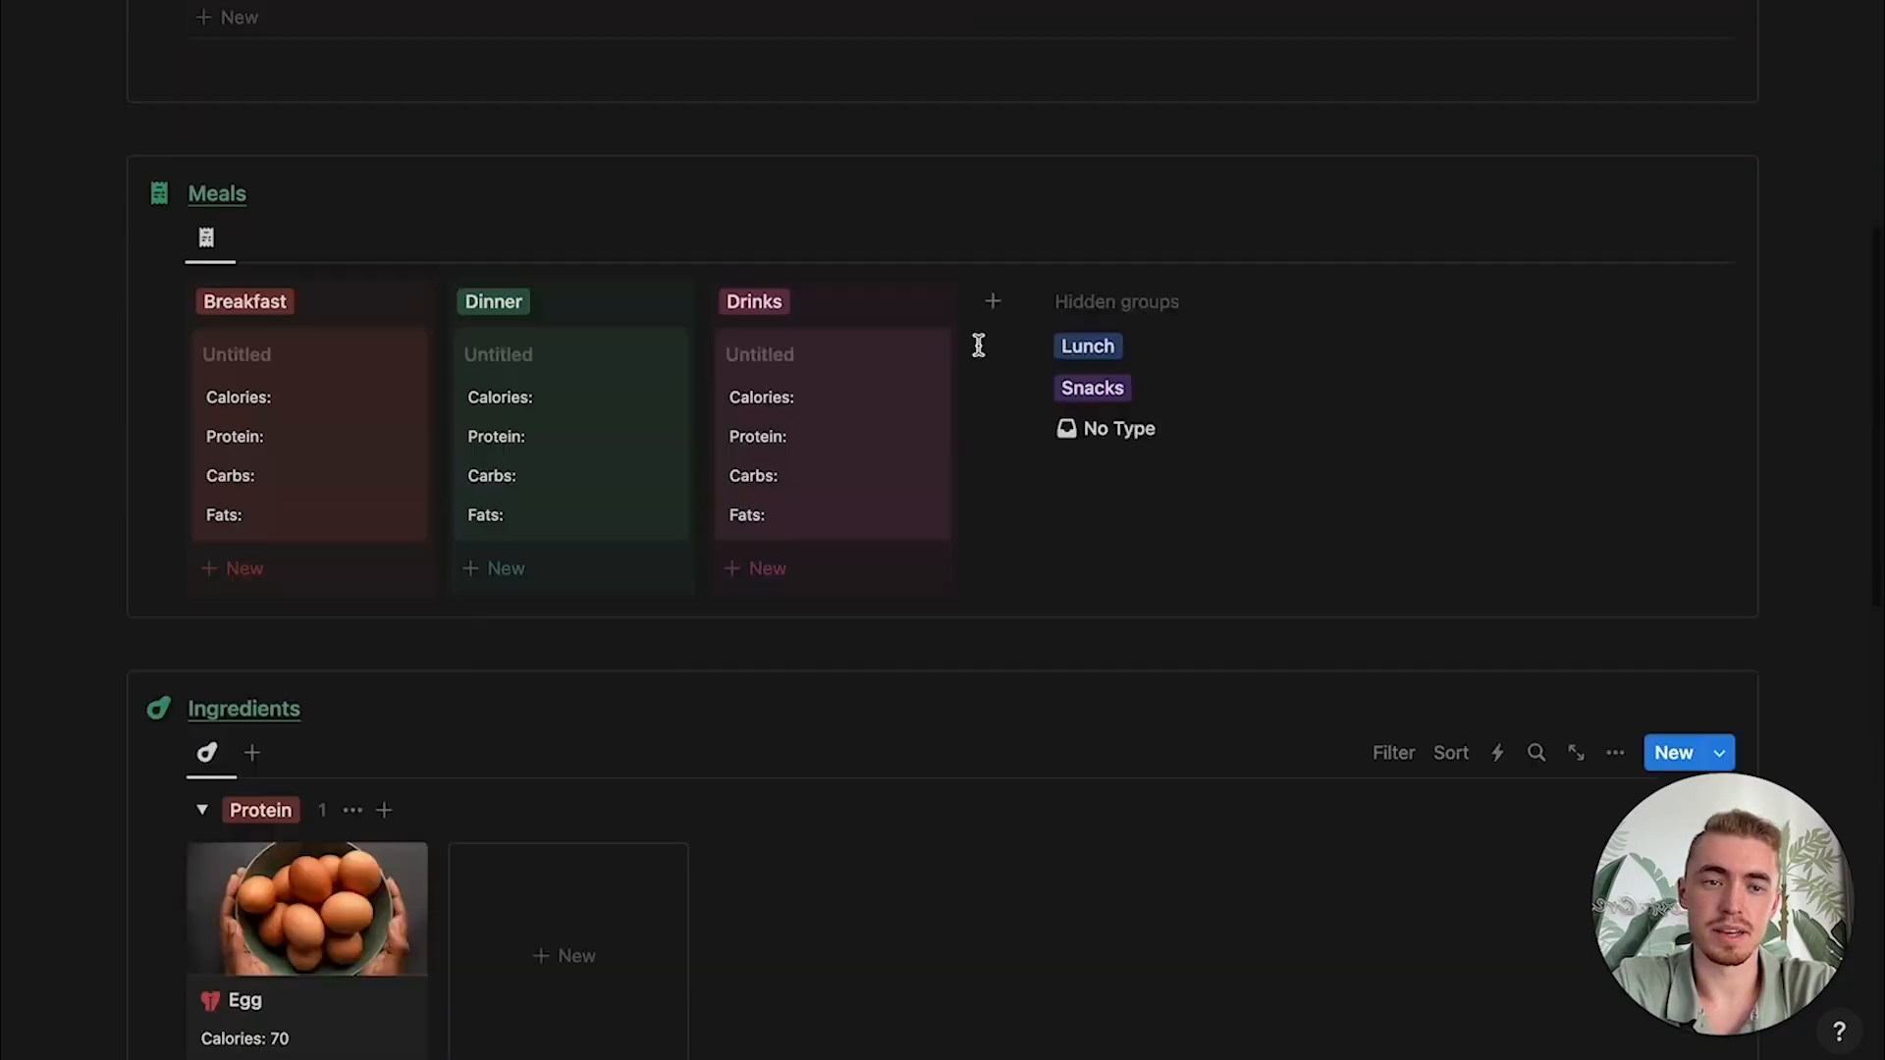
click(1720, 220)
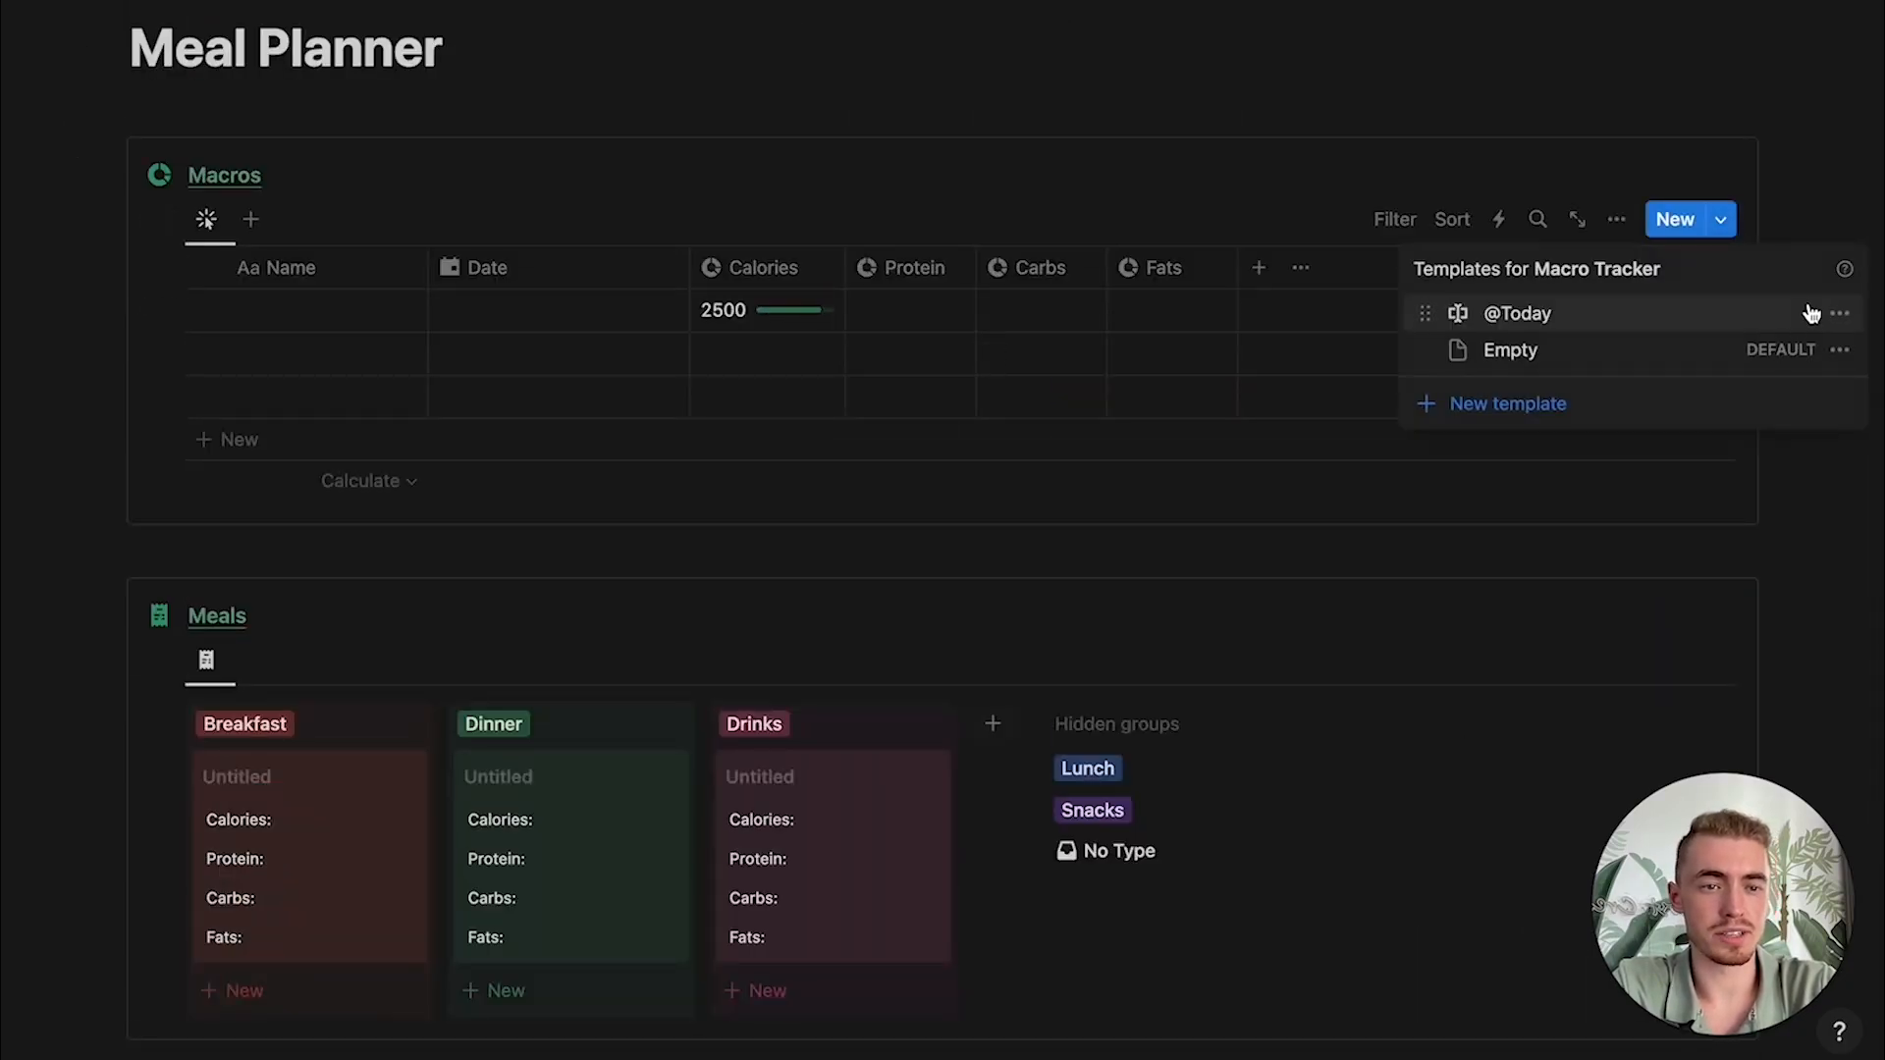
click(1842, 316)
click(1721, 315)
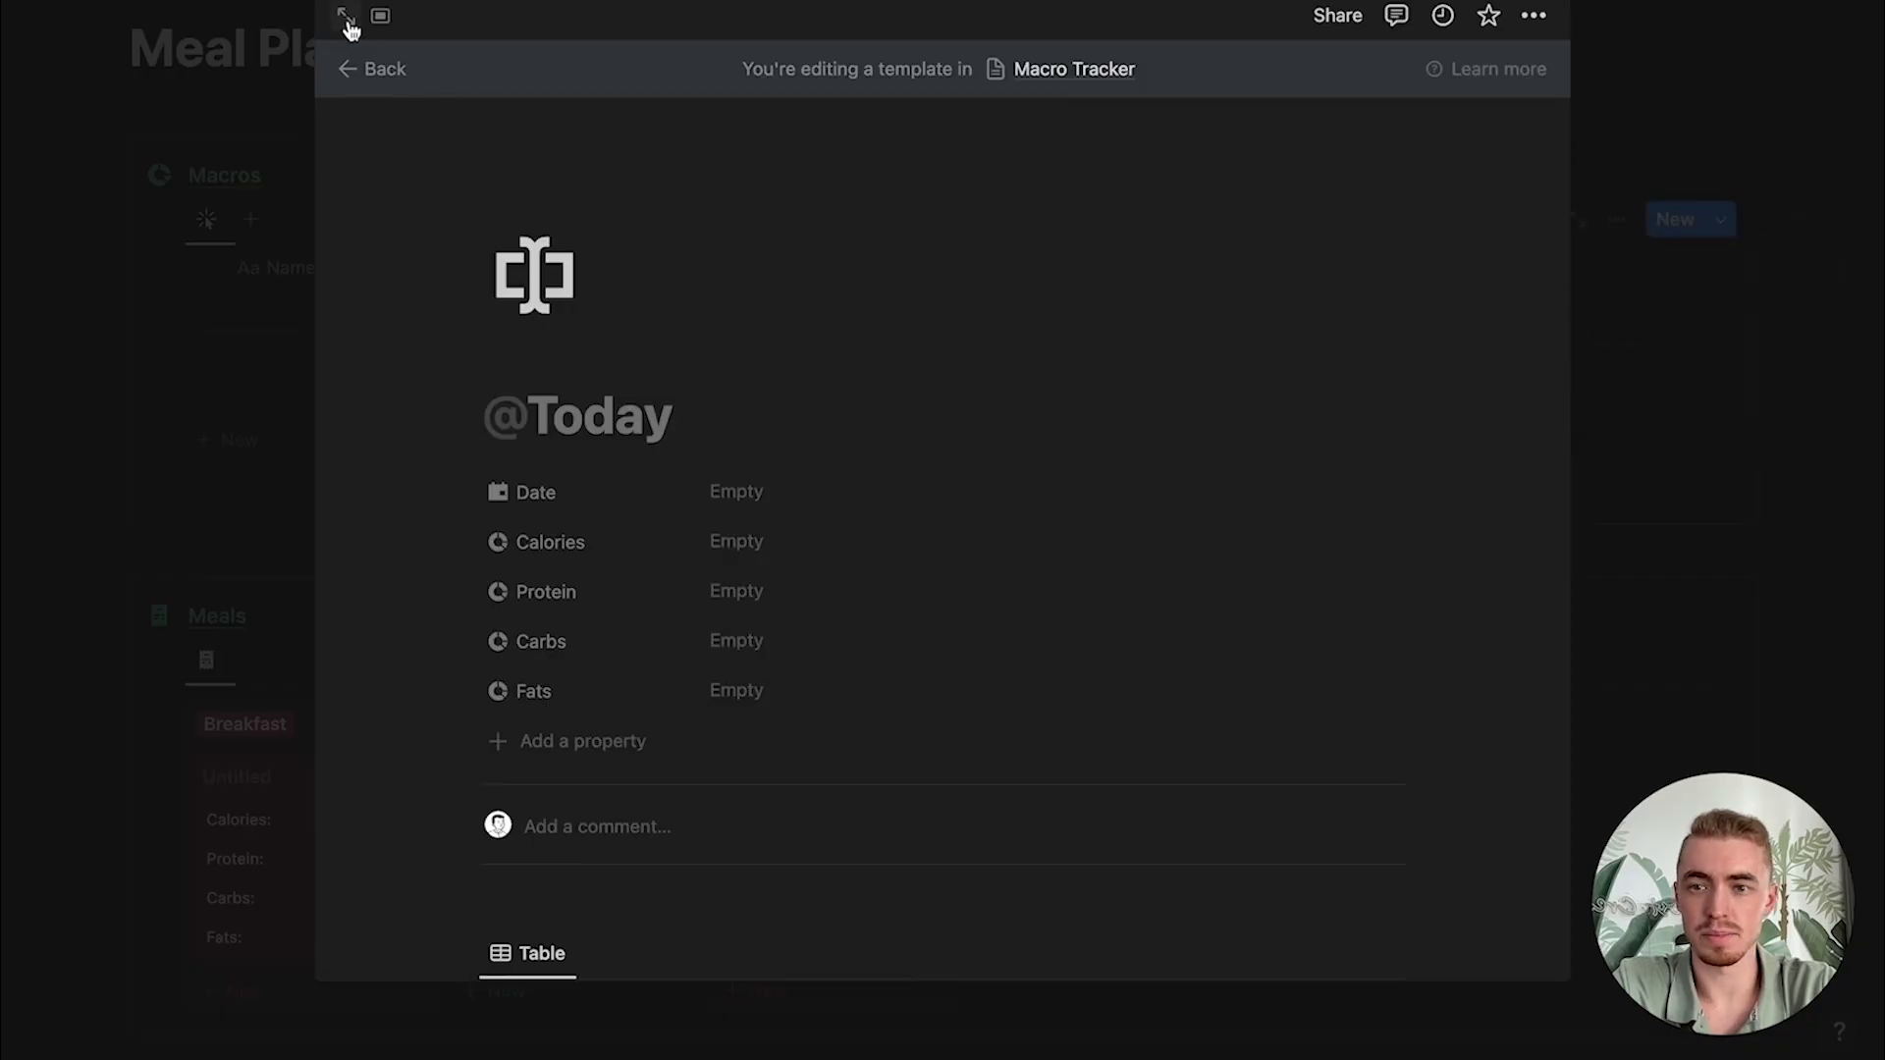
click(351, 20)
Step: Link Avocado and 1 cup Almond Milk in the Ingredients column of the table's second and third rows
scroll(1166, 471, down, 4)
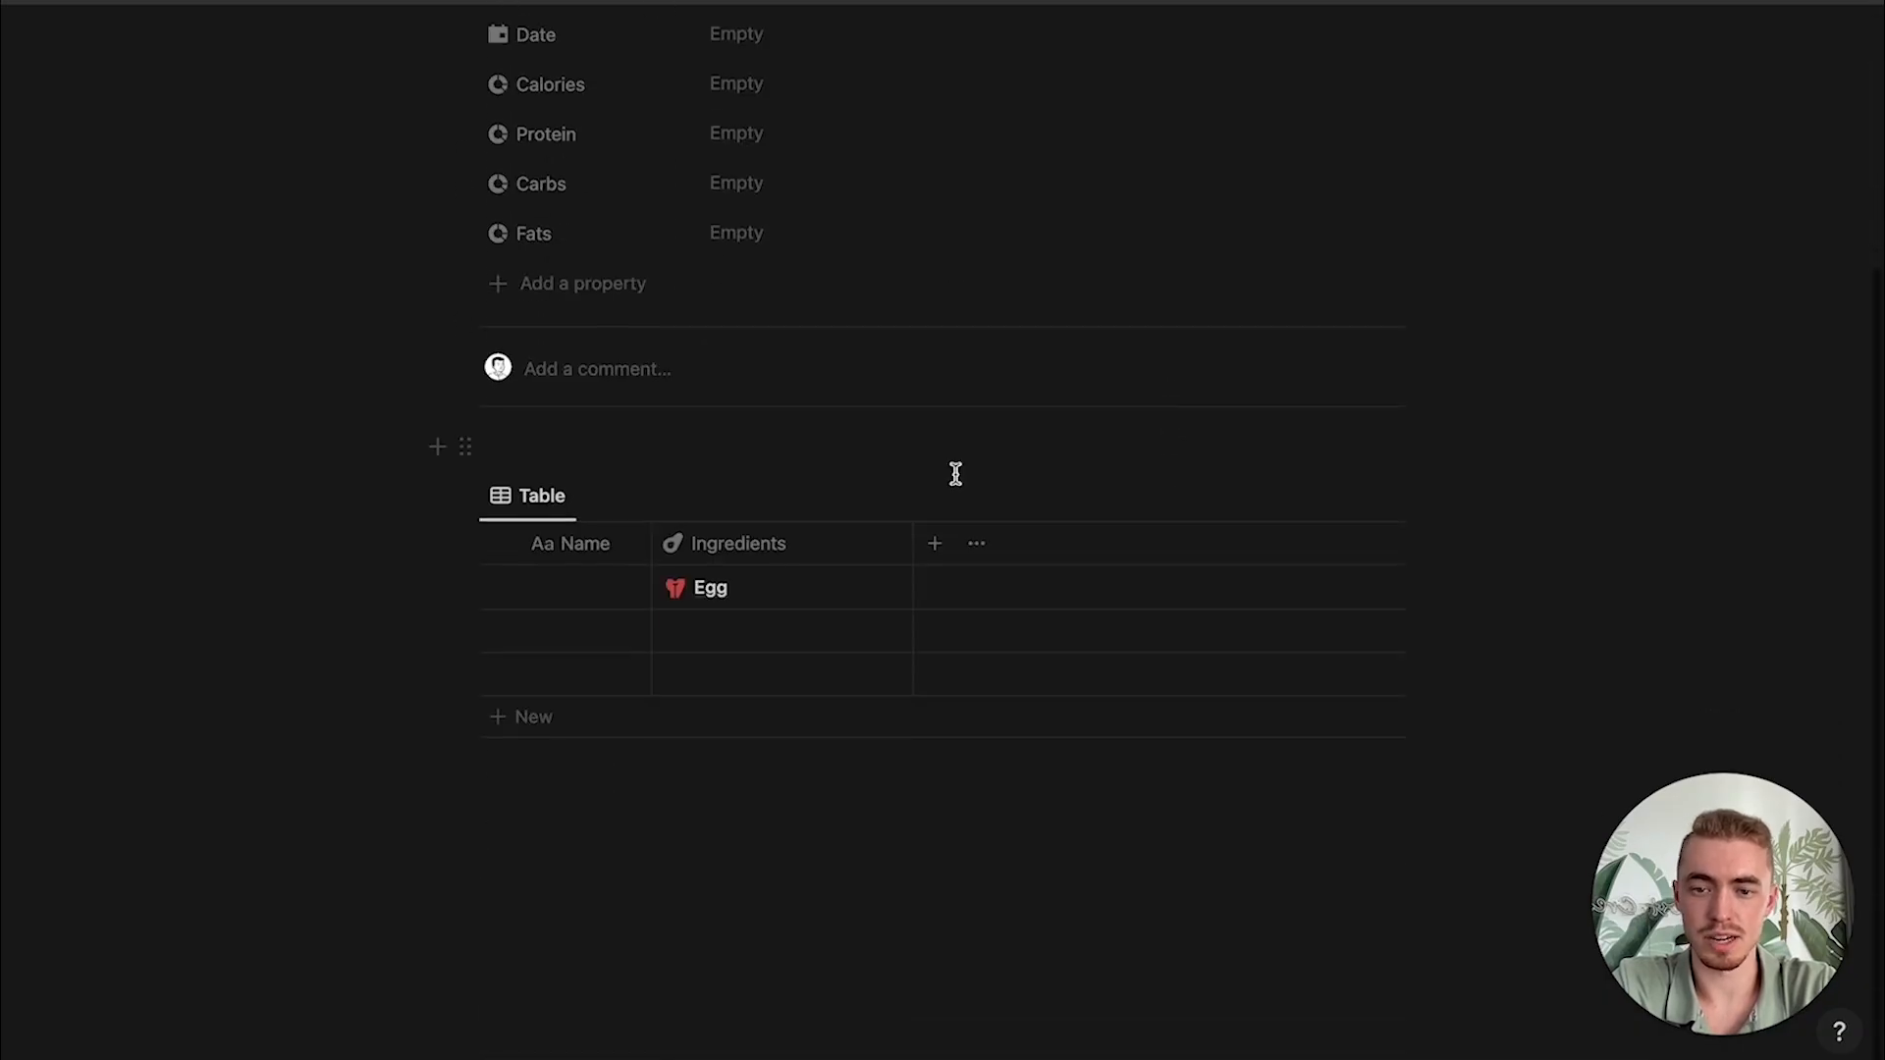
click(707, 634)
click(761, 764)
key(Escape)
scroll(993, 783, down, 1)
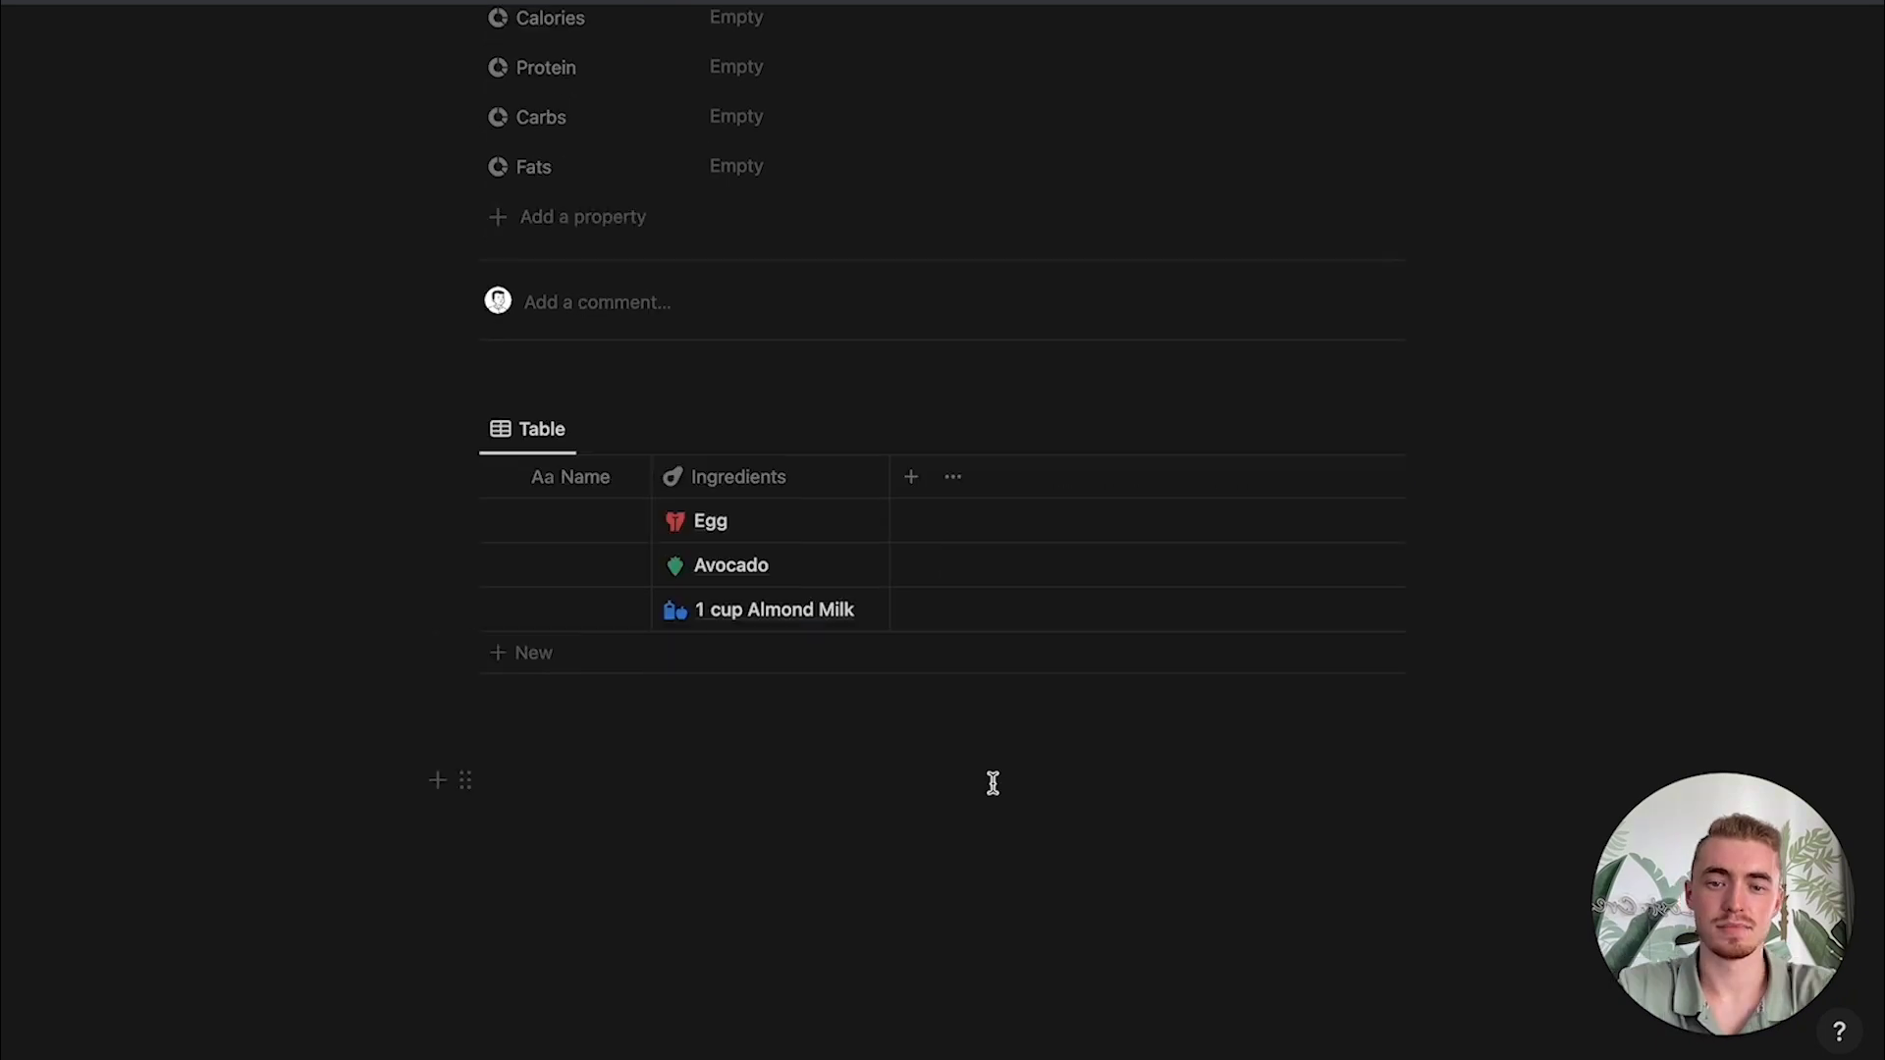
Step: Add a number property named Quantity to the Ingredients Macro Tracker table
click(912, 486)
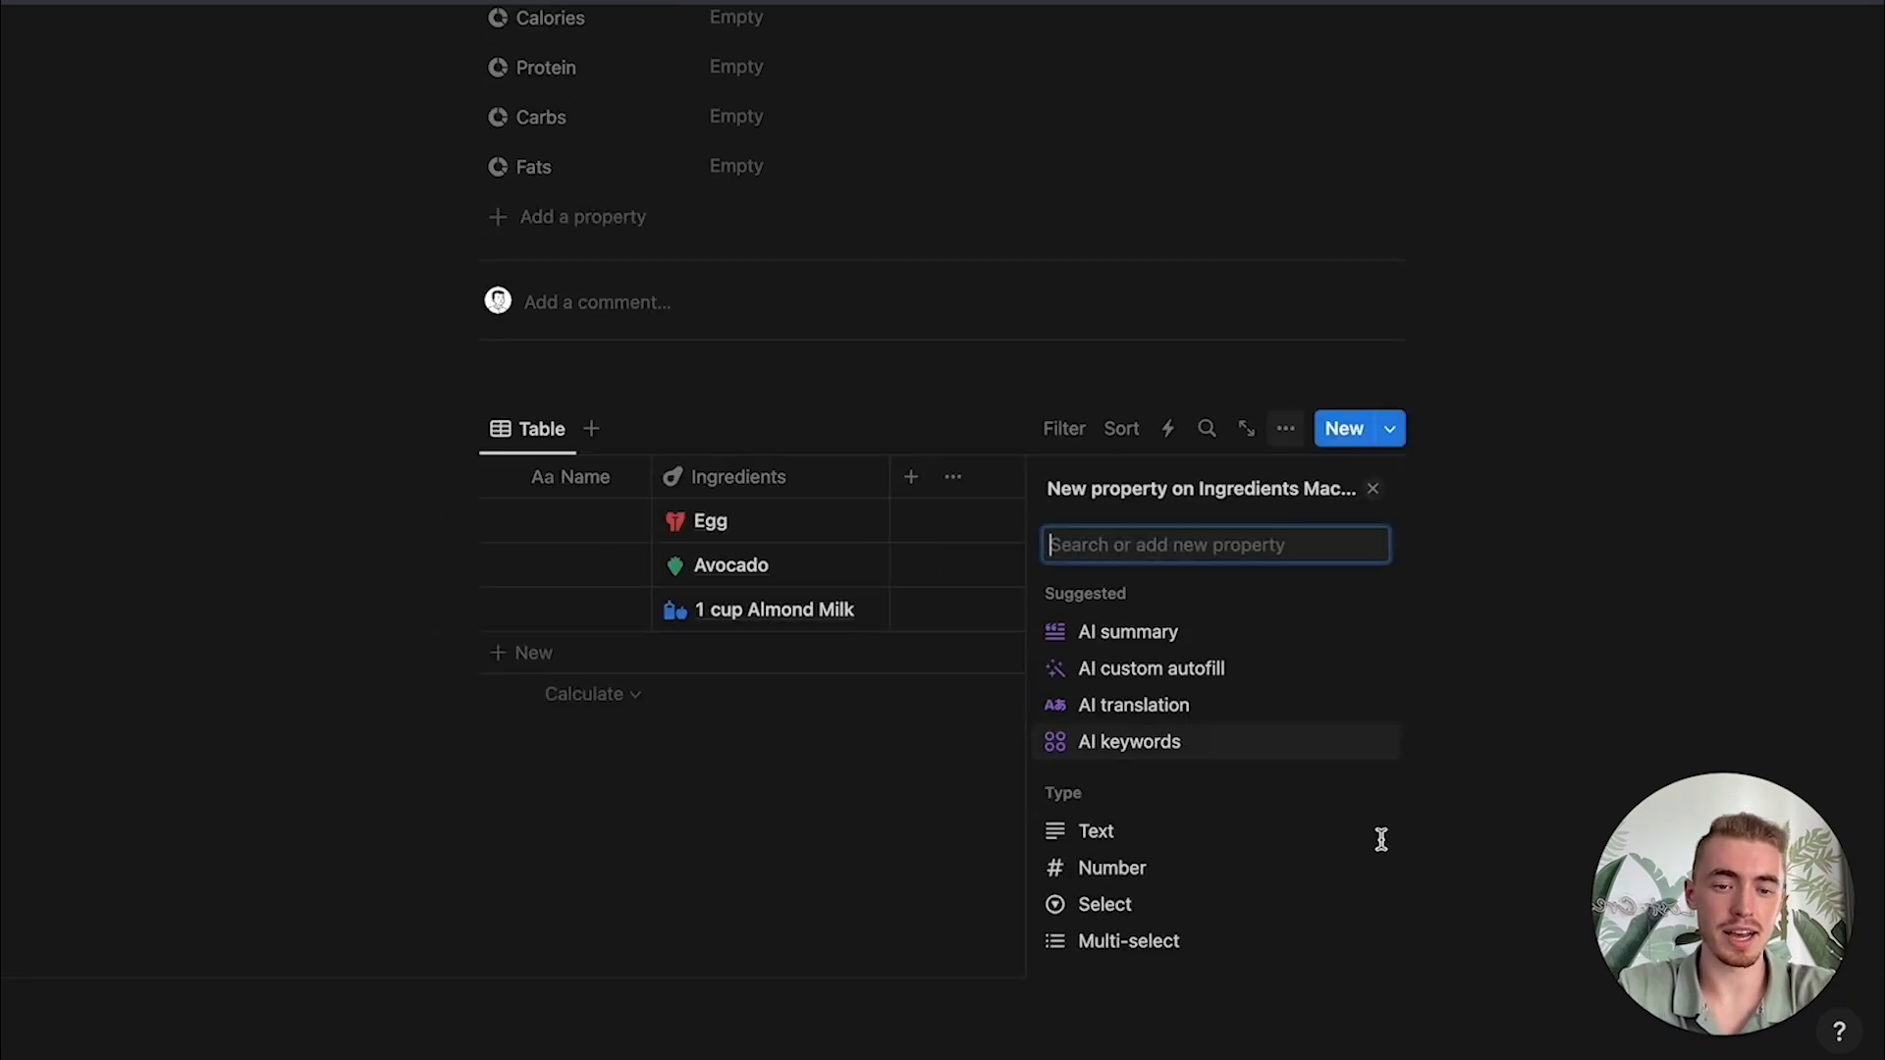
click(1208, 868)
key(BackSpace)
key(BackSpace)
key(BackSpace)
key(BackSpace)
key(BackSpace)
key(BackSpace)
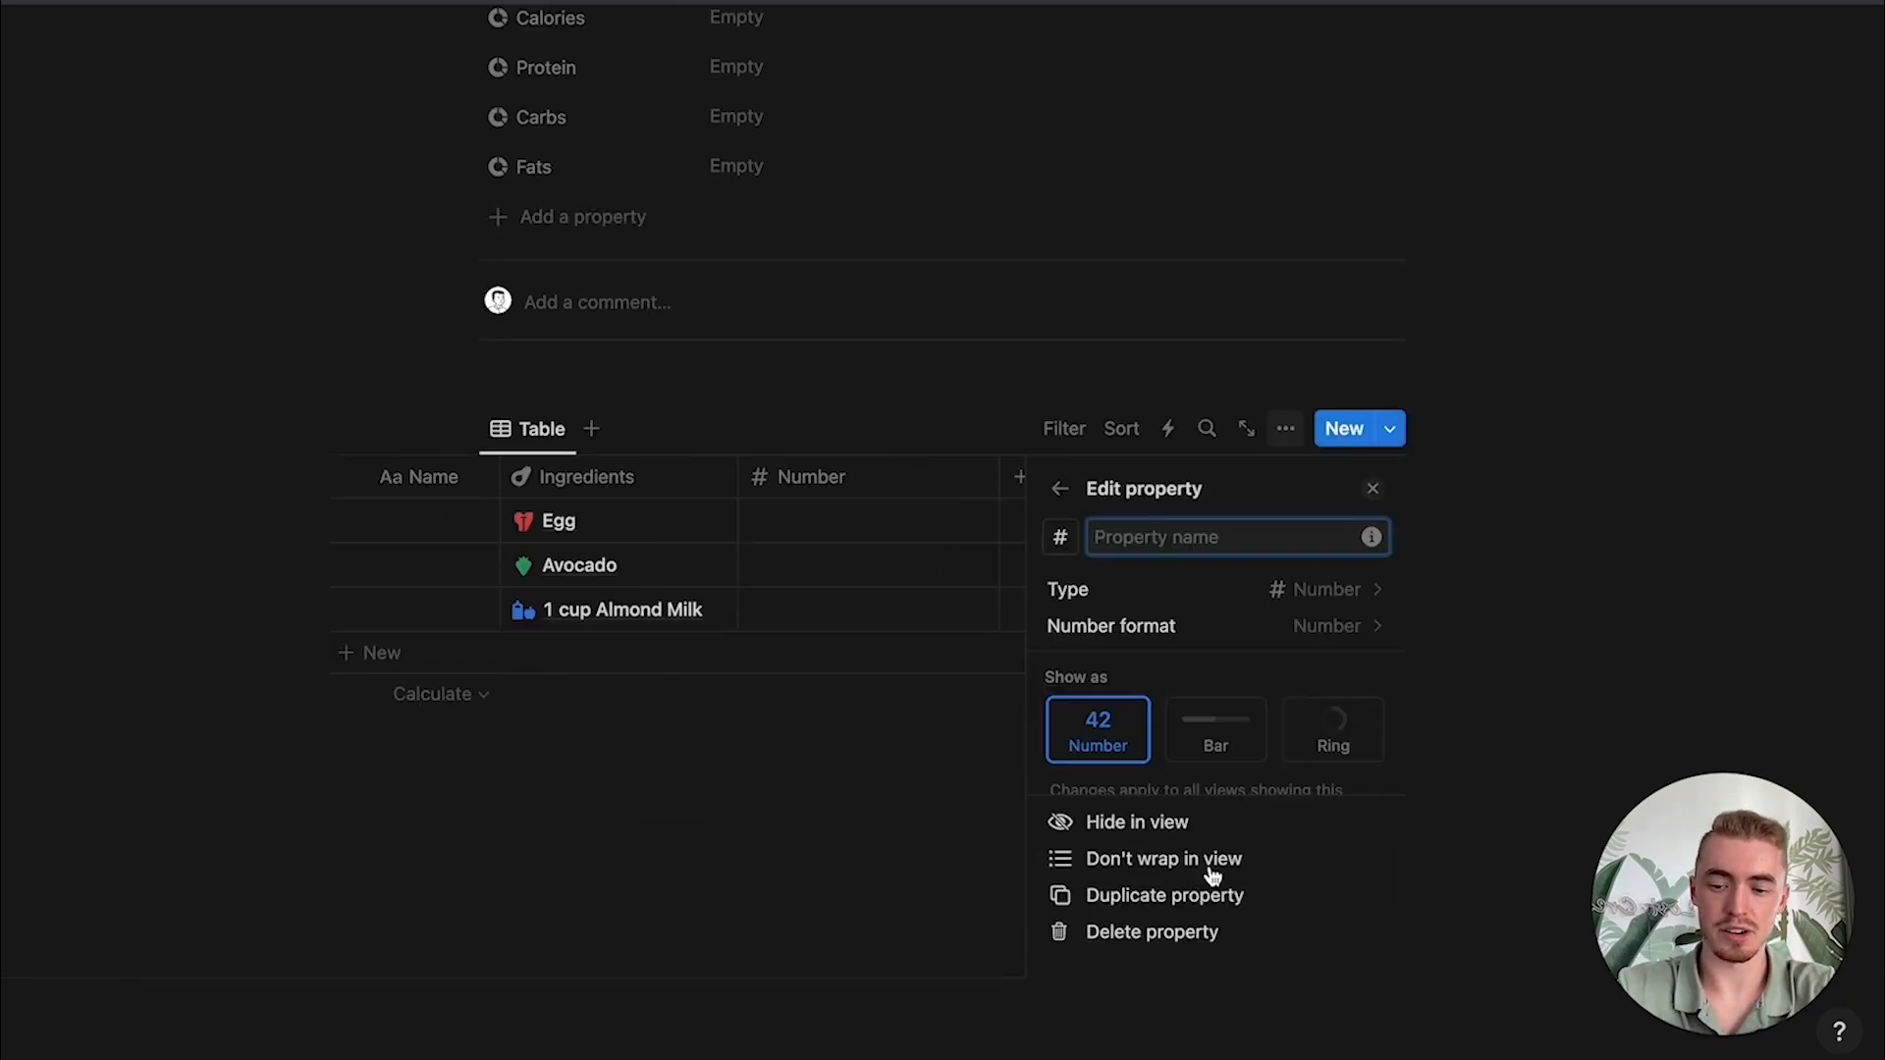
text(Quantity)
key(Return)
Step: Add a rollup property named Calories that uses the Ingredients relation and its Calories property, calculated as Sum
click(1045, 475)
text(rol)
click(1126, 637)
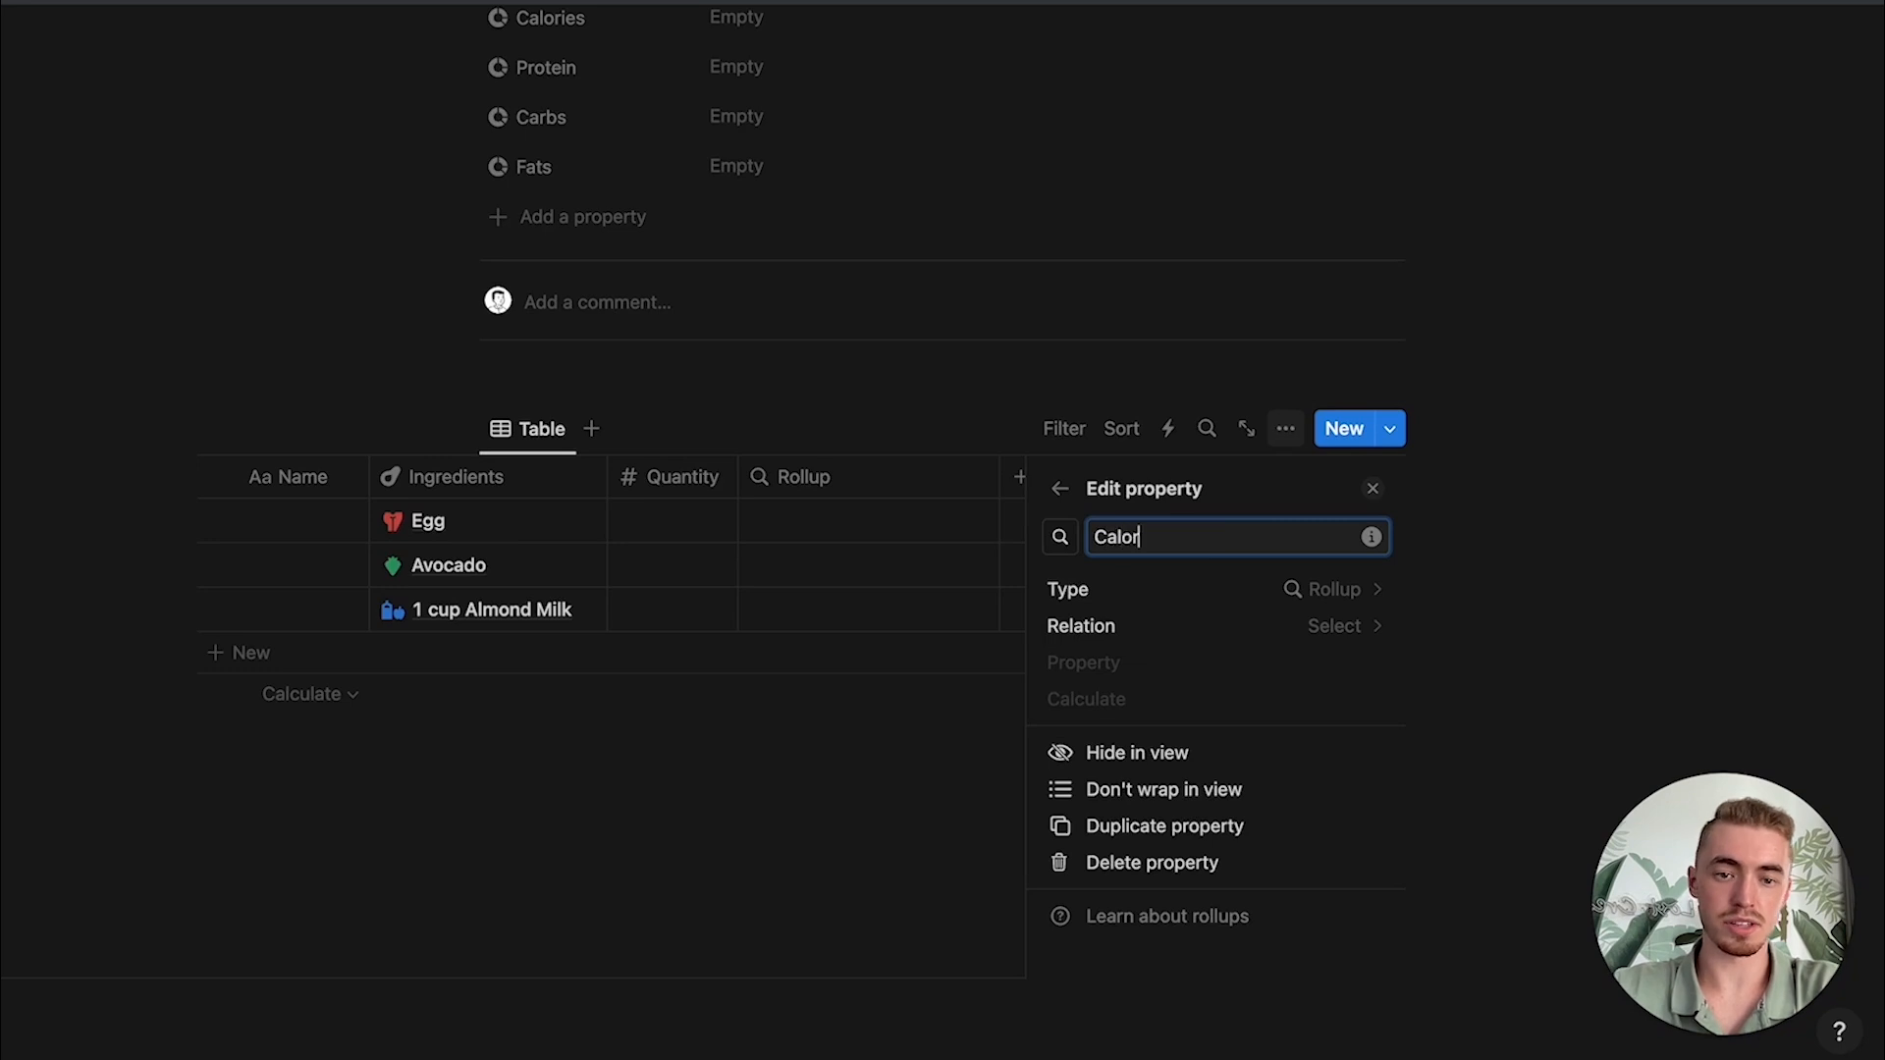
click(1138, 633)
click(1122, 738)
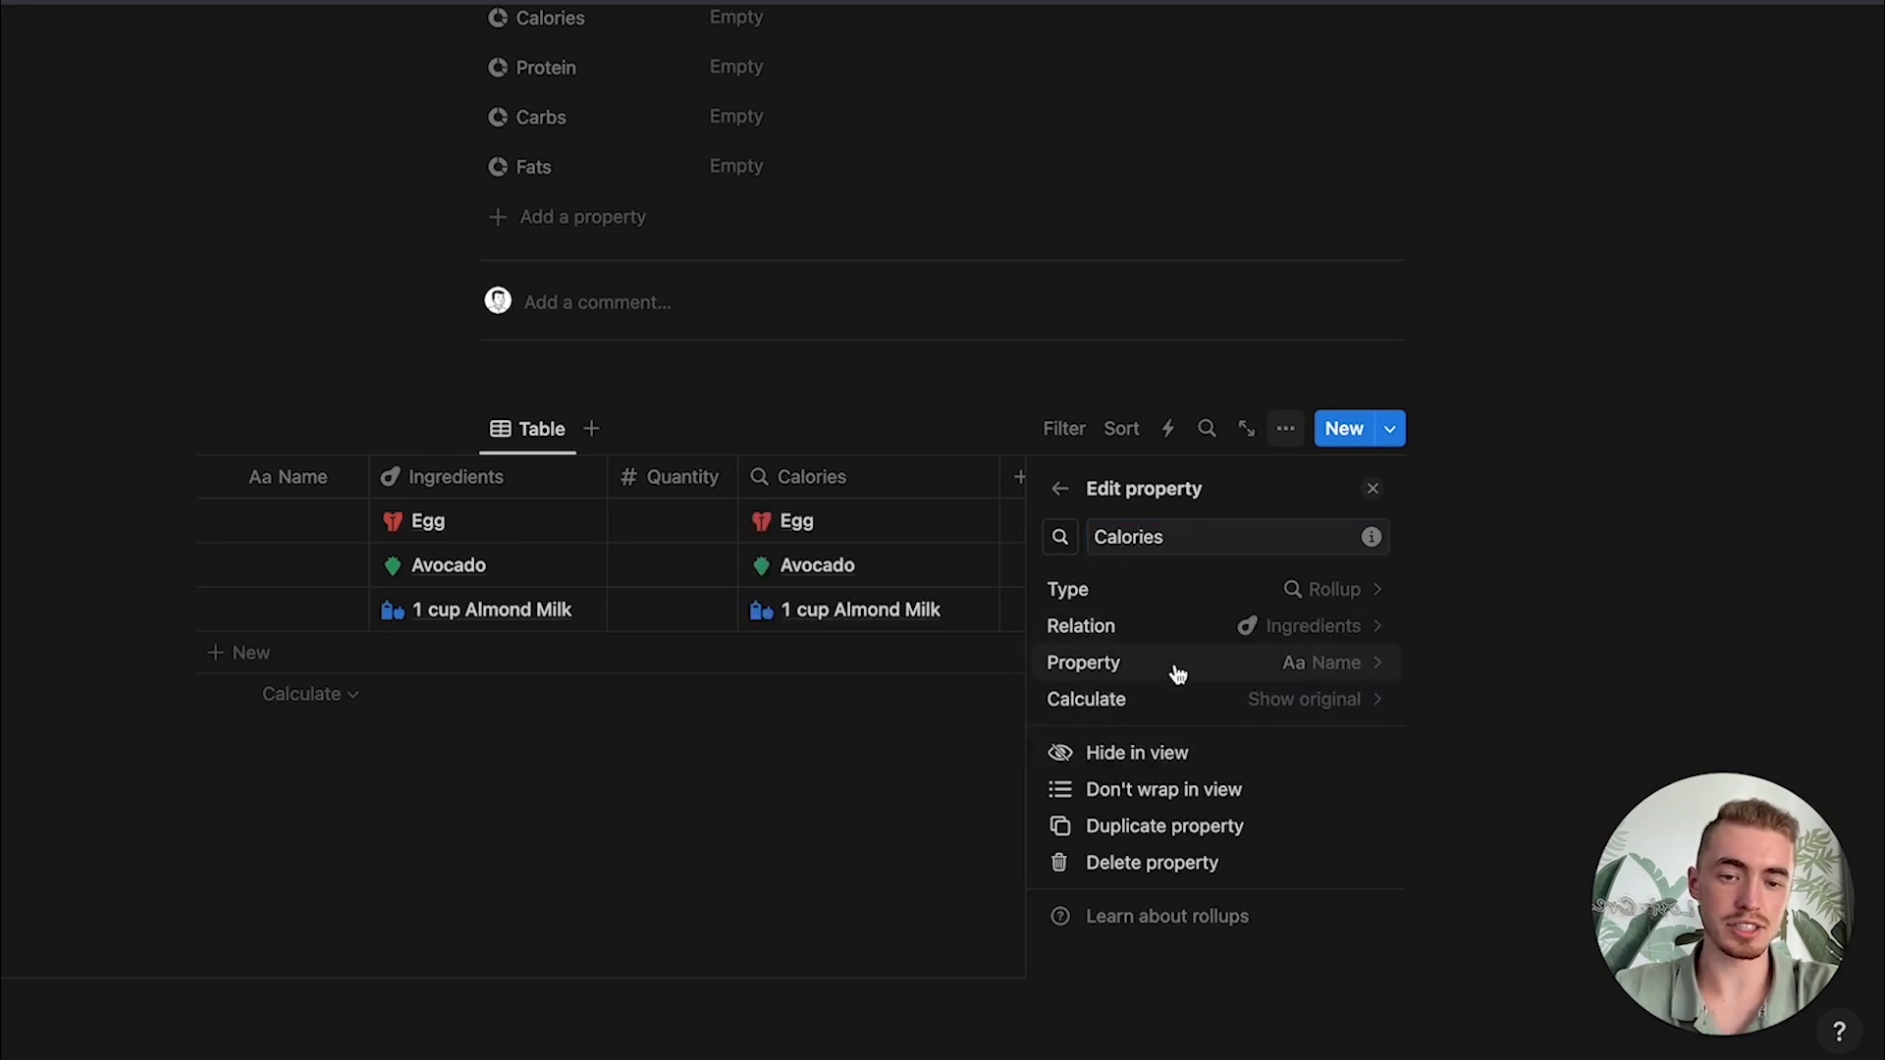
click(1192, 667)
click(1103, 804)
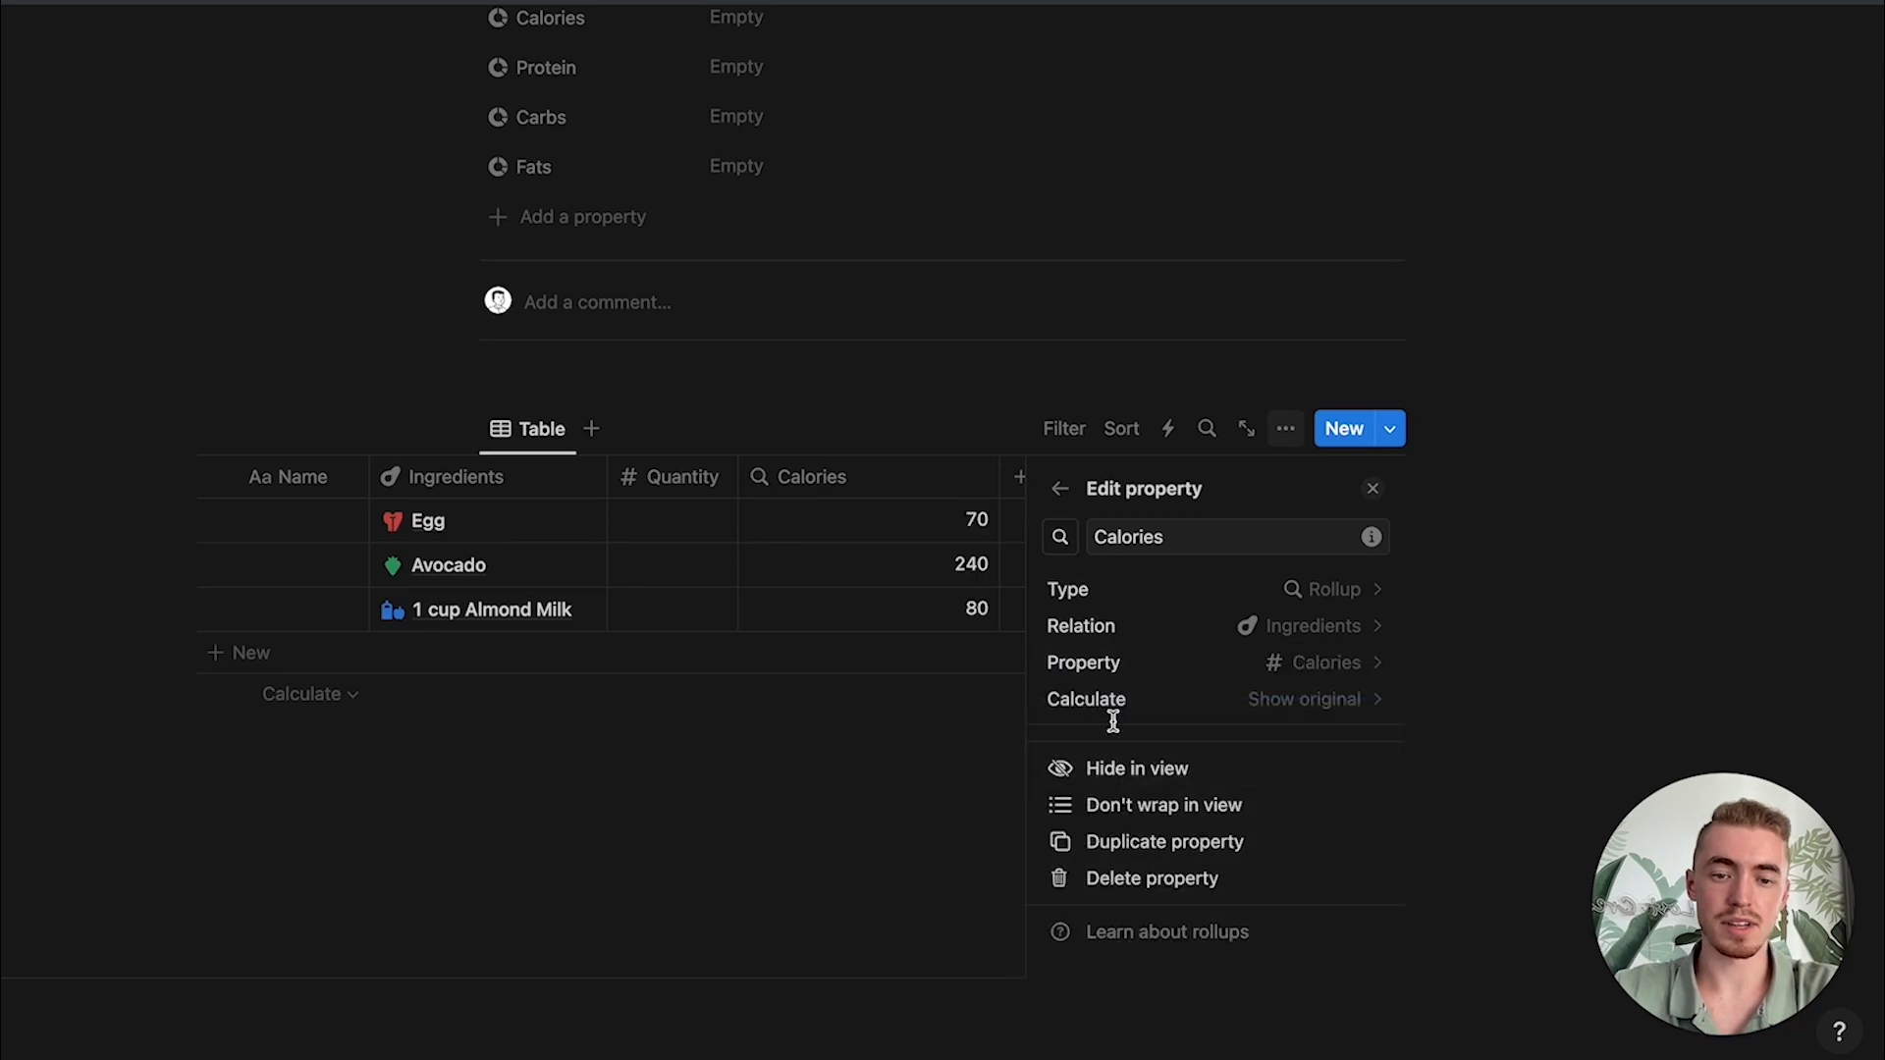
click(1145, 717)
click(1229, 468)
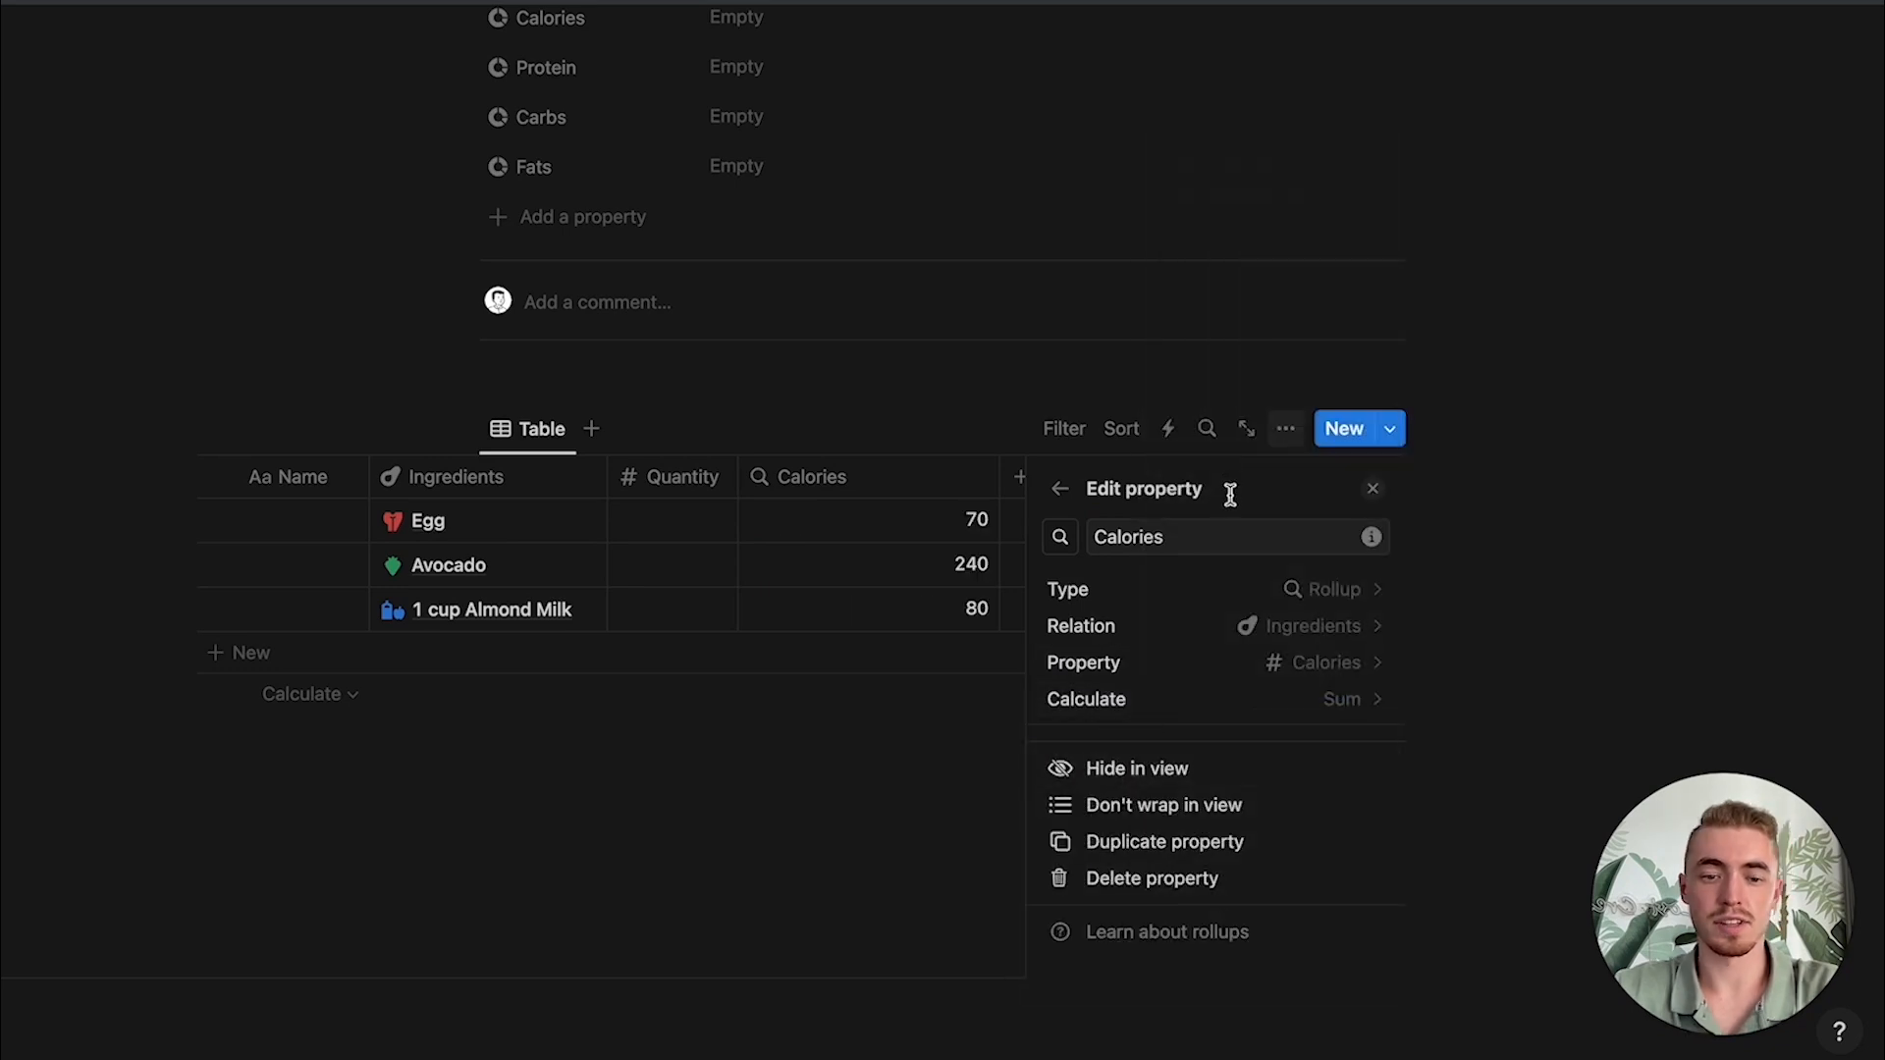
Step: Duplicate the Calories rollup as Protein, pulling the Protein property calculated as Sum, and add matching Carbs and Fats rollups
click(1123, 842)
drag(1191, 536, 1100, 533)
key(BackSpace)
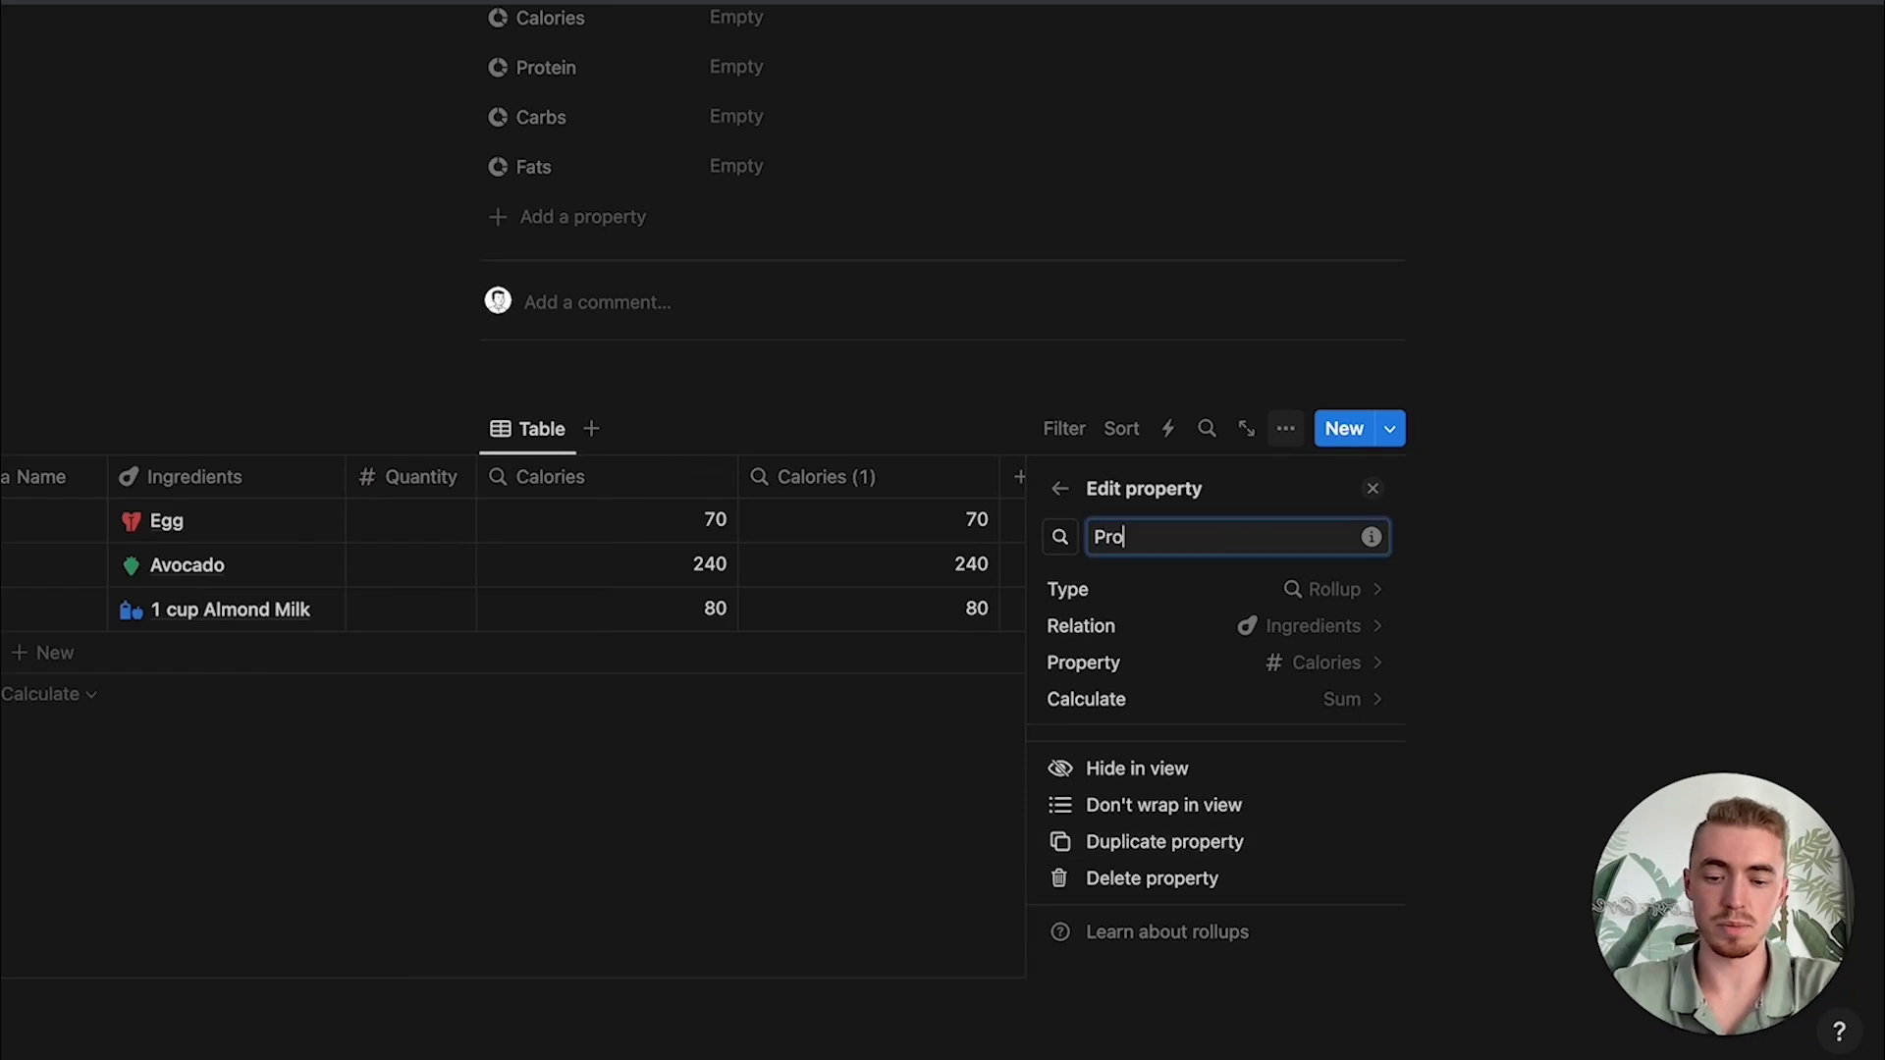
click(1168, 664)
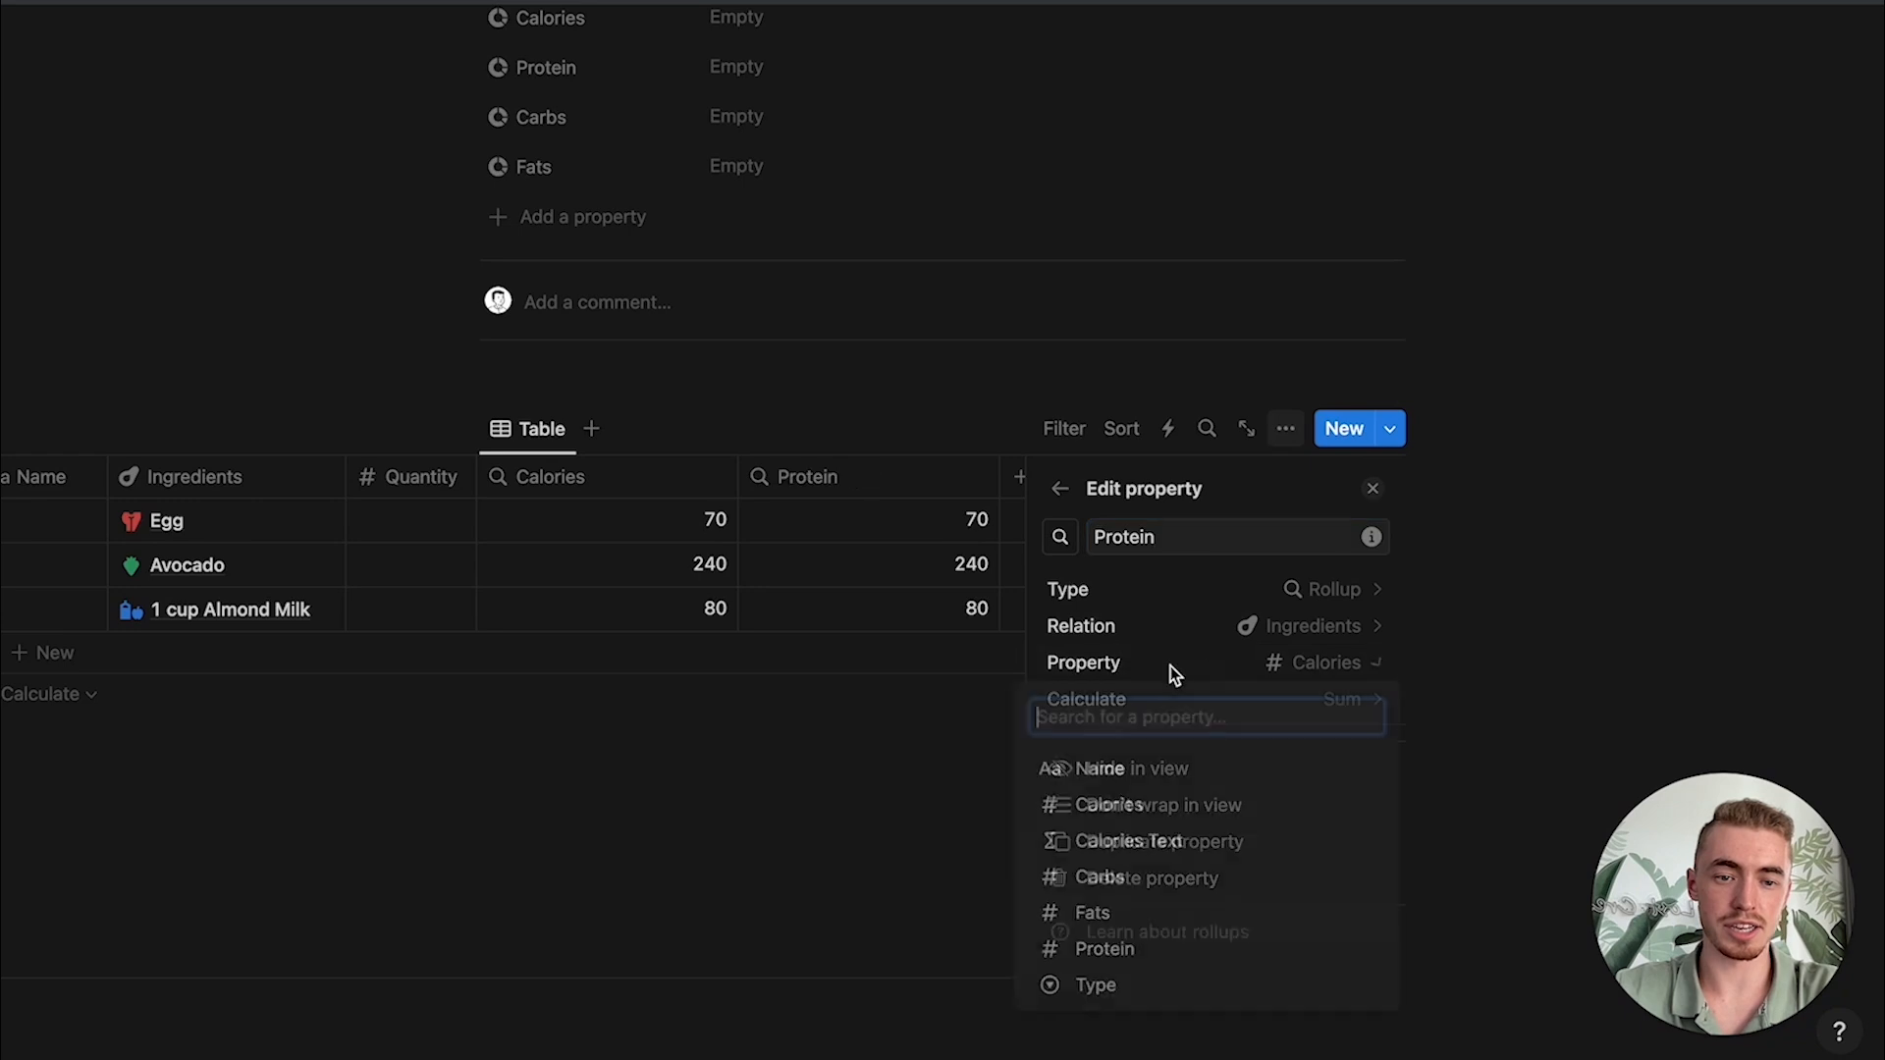
click(1078, 954)
click(1218, 699)
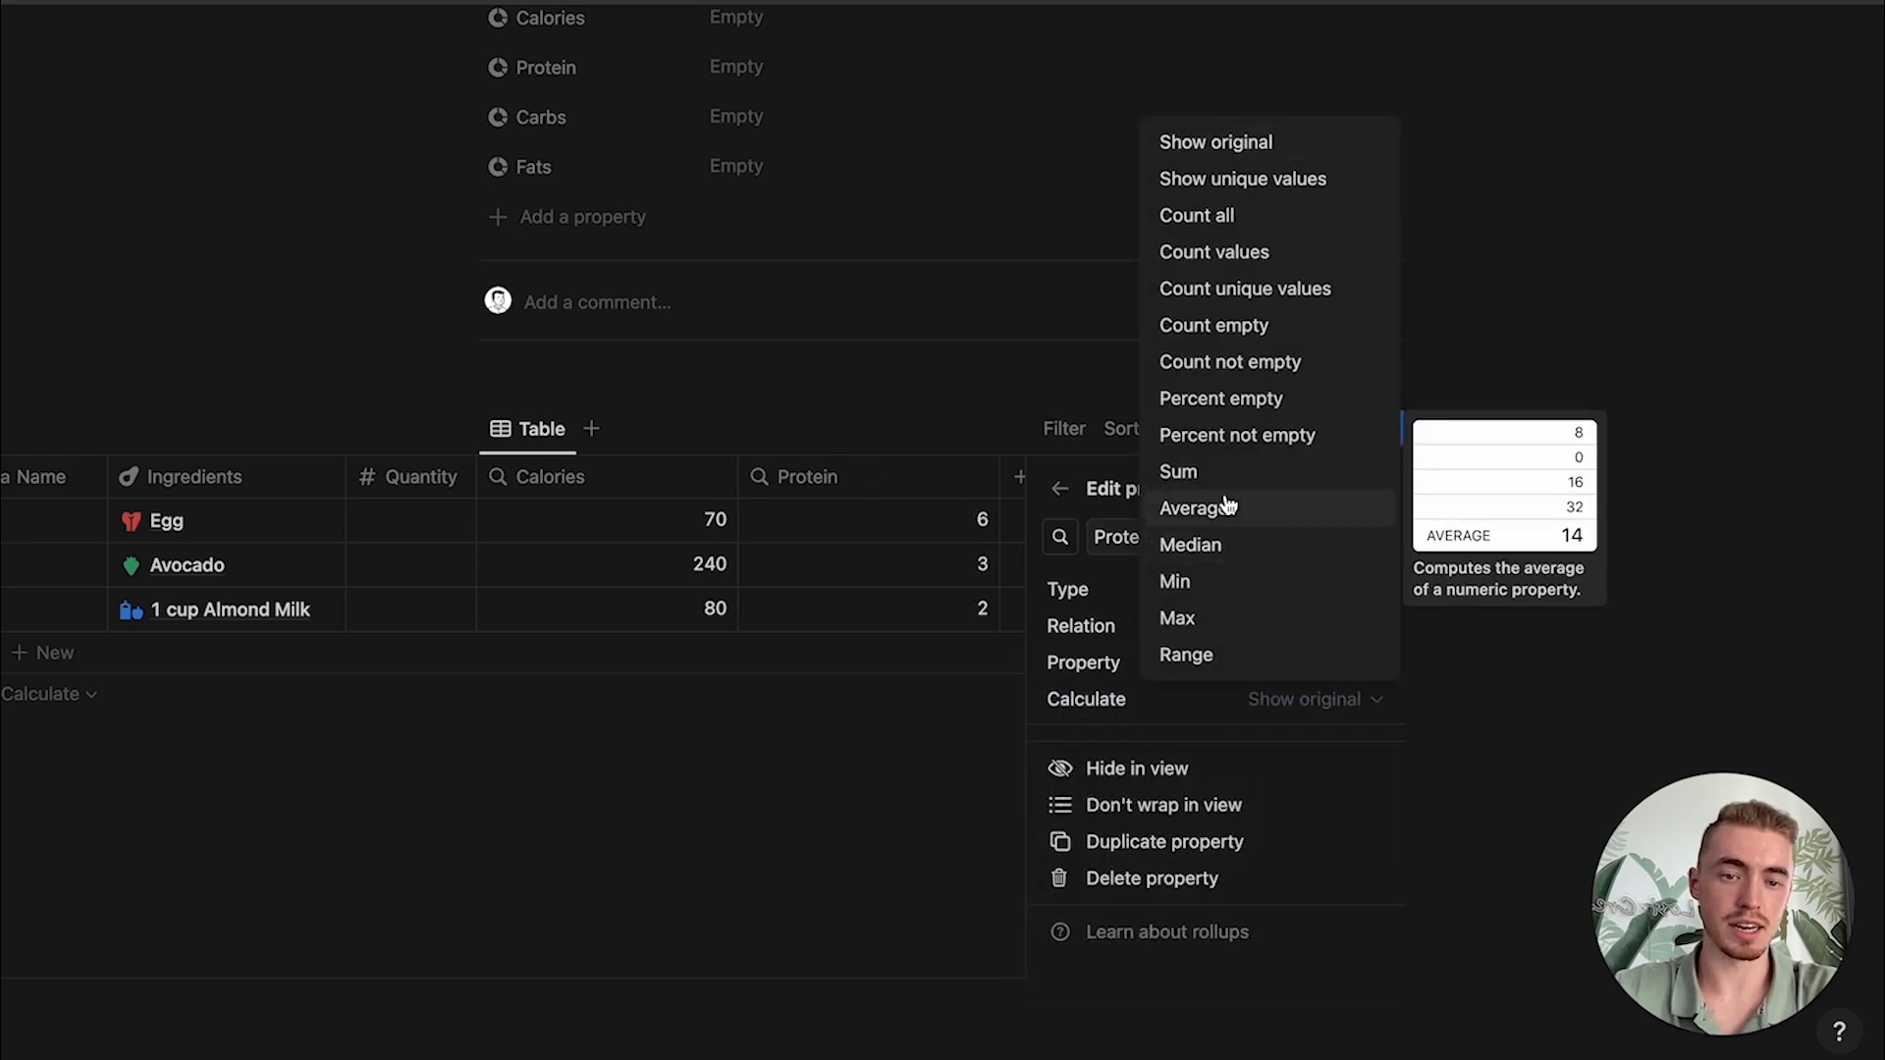
click(1217, 484)
key(Escape)
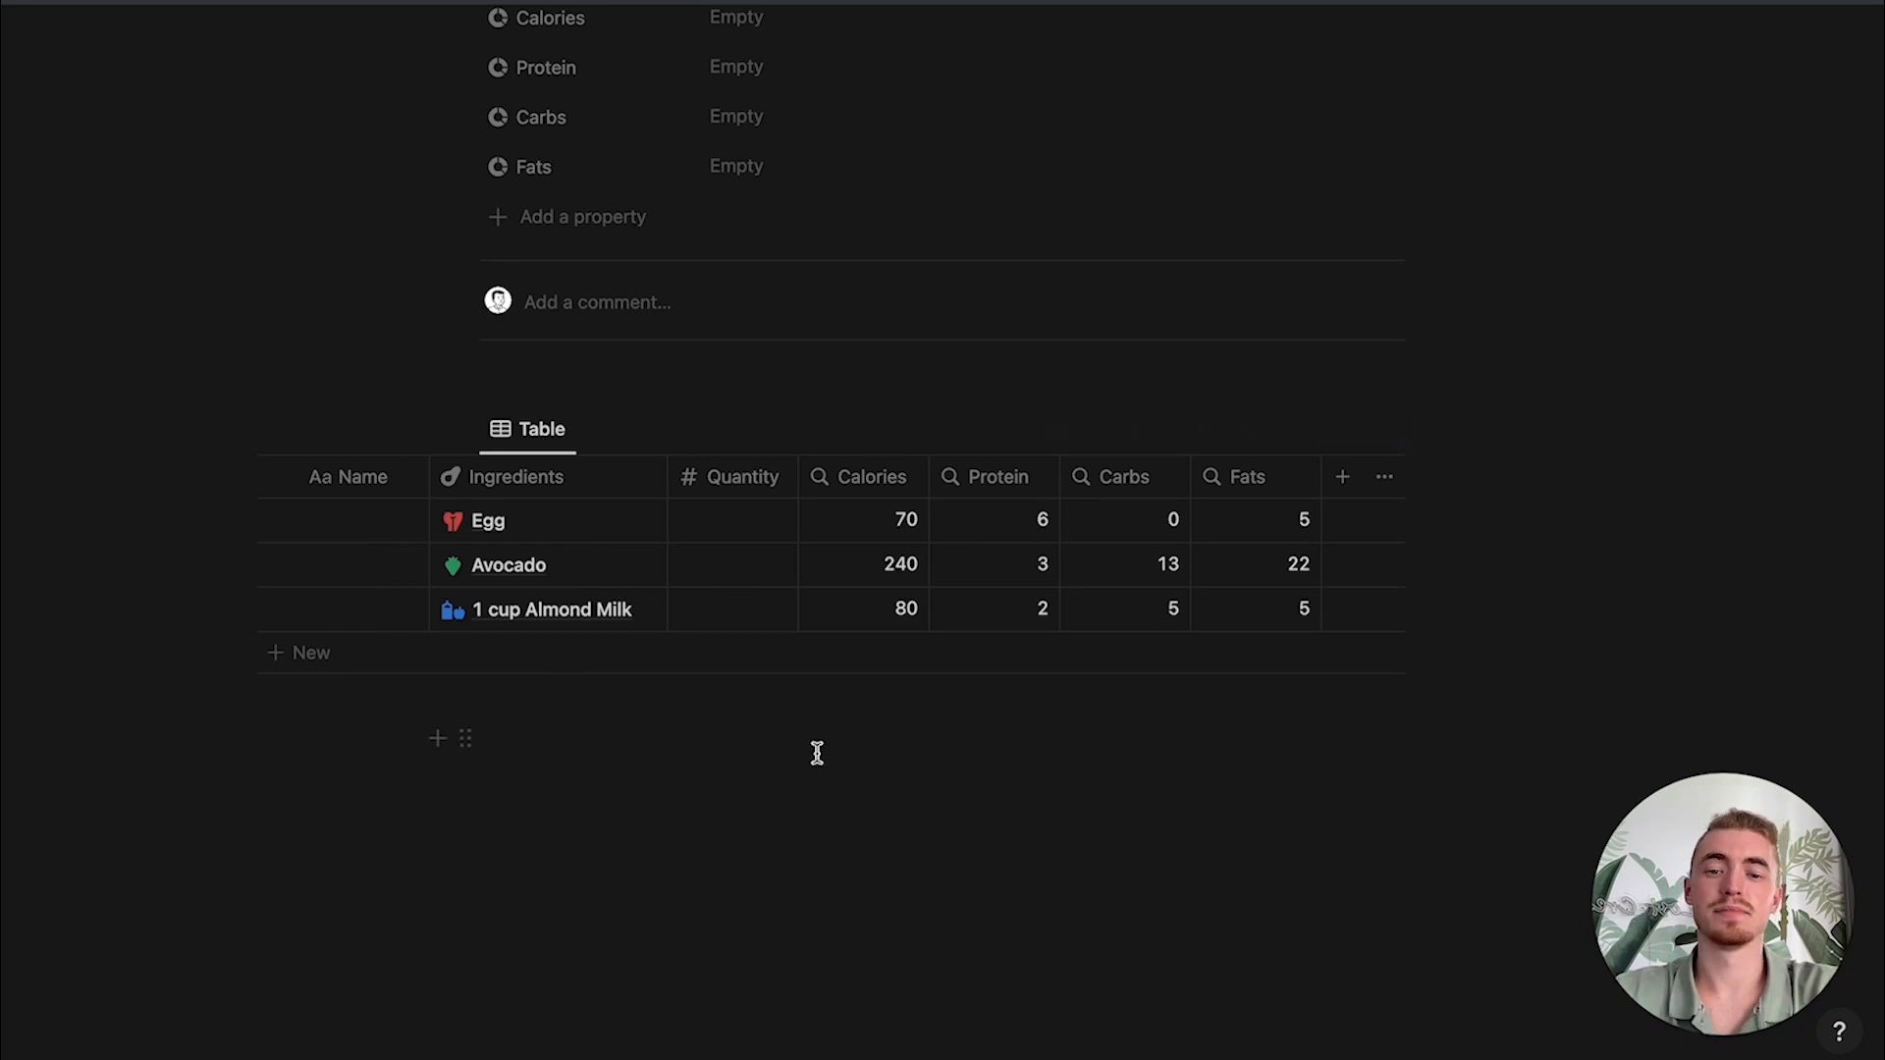
Step: Hide the Calories, Protein, Carbs and Fats rollup columns in the table view
click(844, 483)
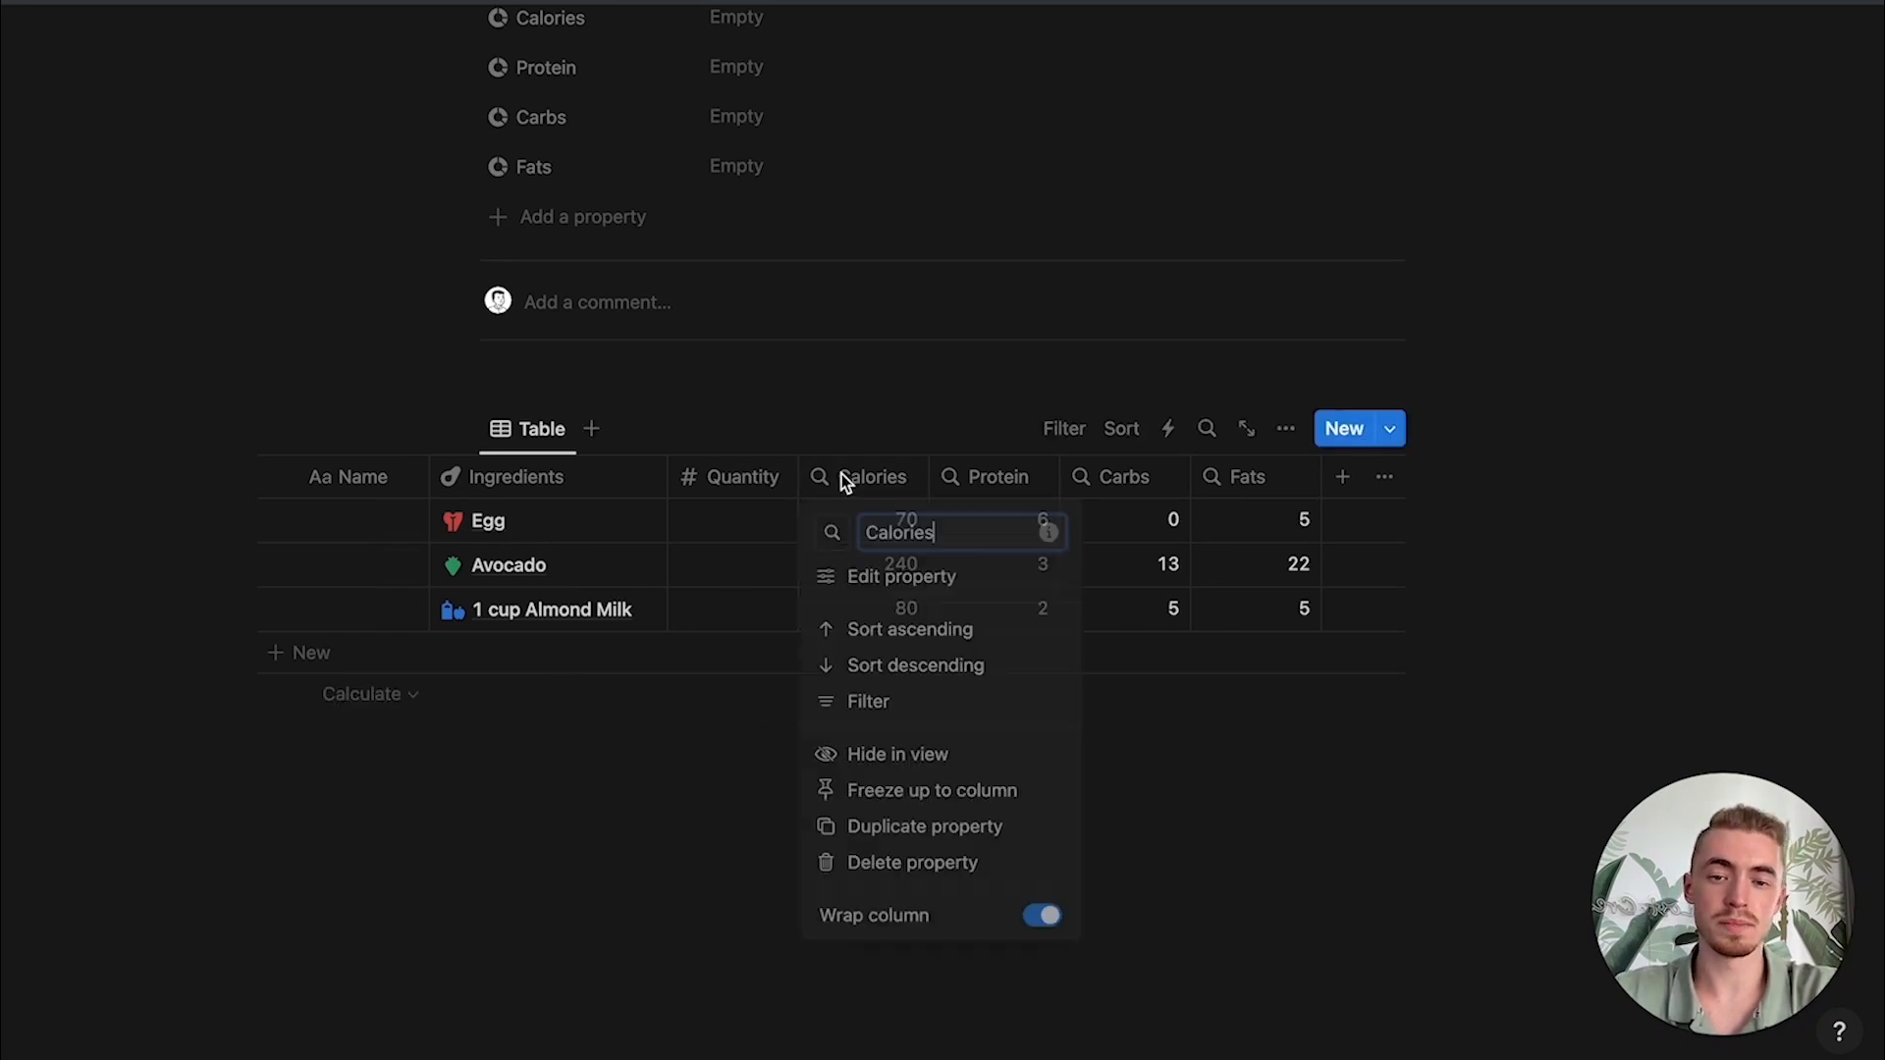
click(867, 757)
click(994, 481)
click(994, 759)
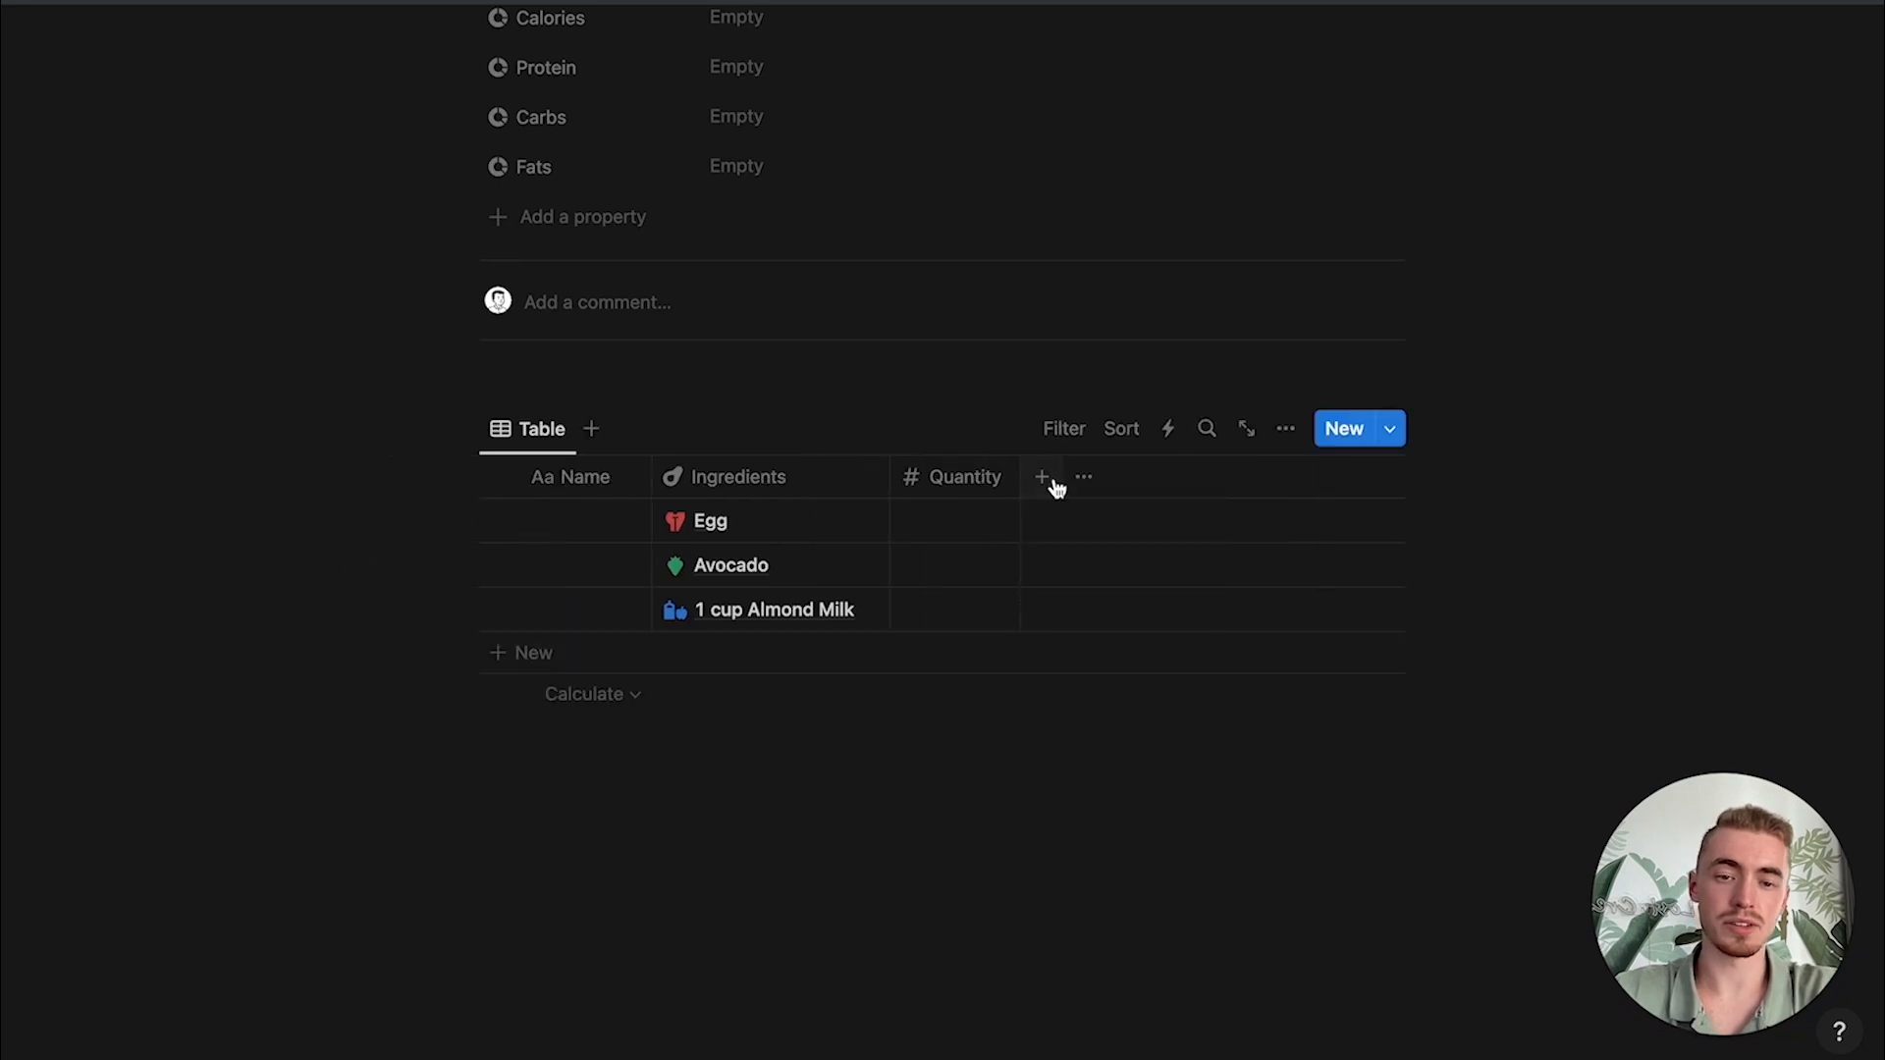
Step: Add a formula property named Calories to the ingredients table and give it the ring-shaped icon
click(1057, 488)
text(f)
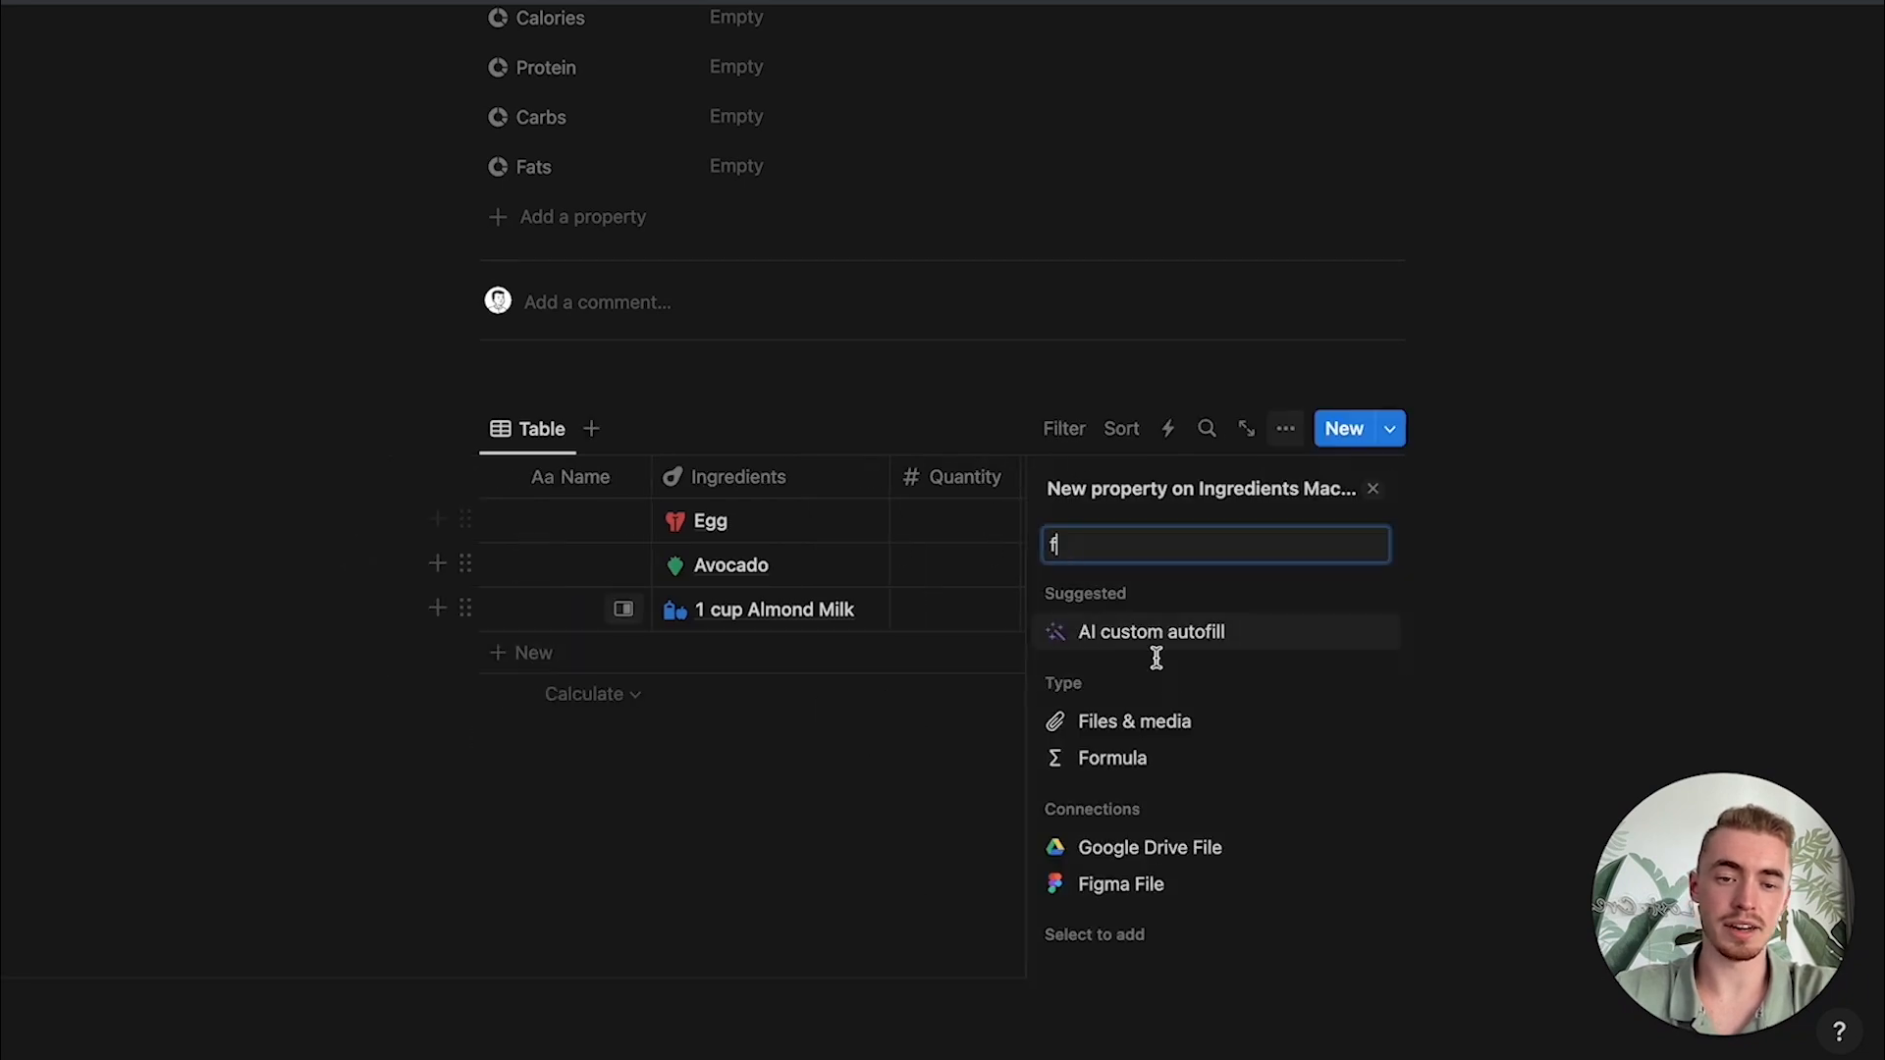
click(1134, 758)
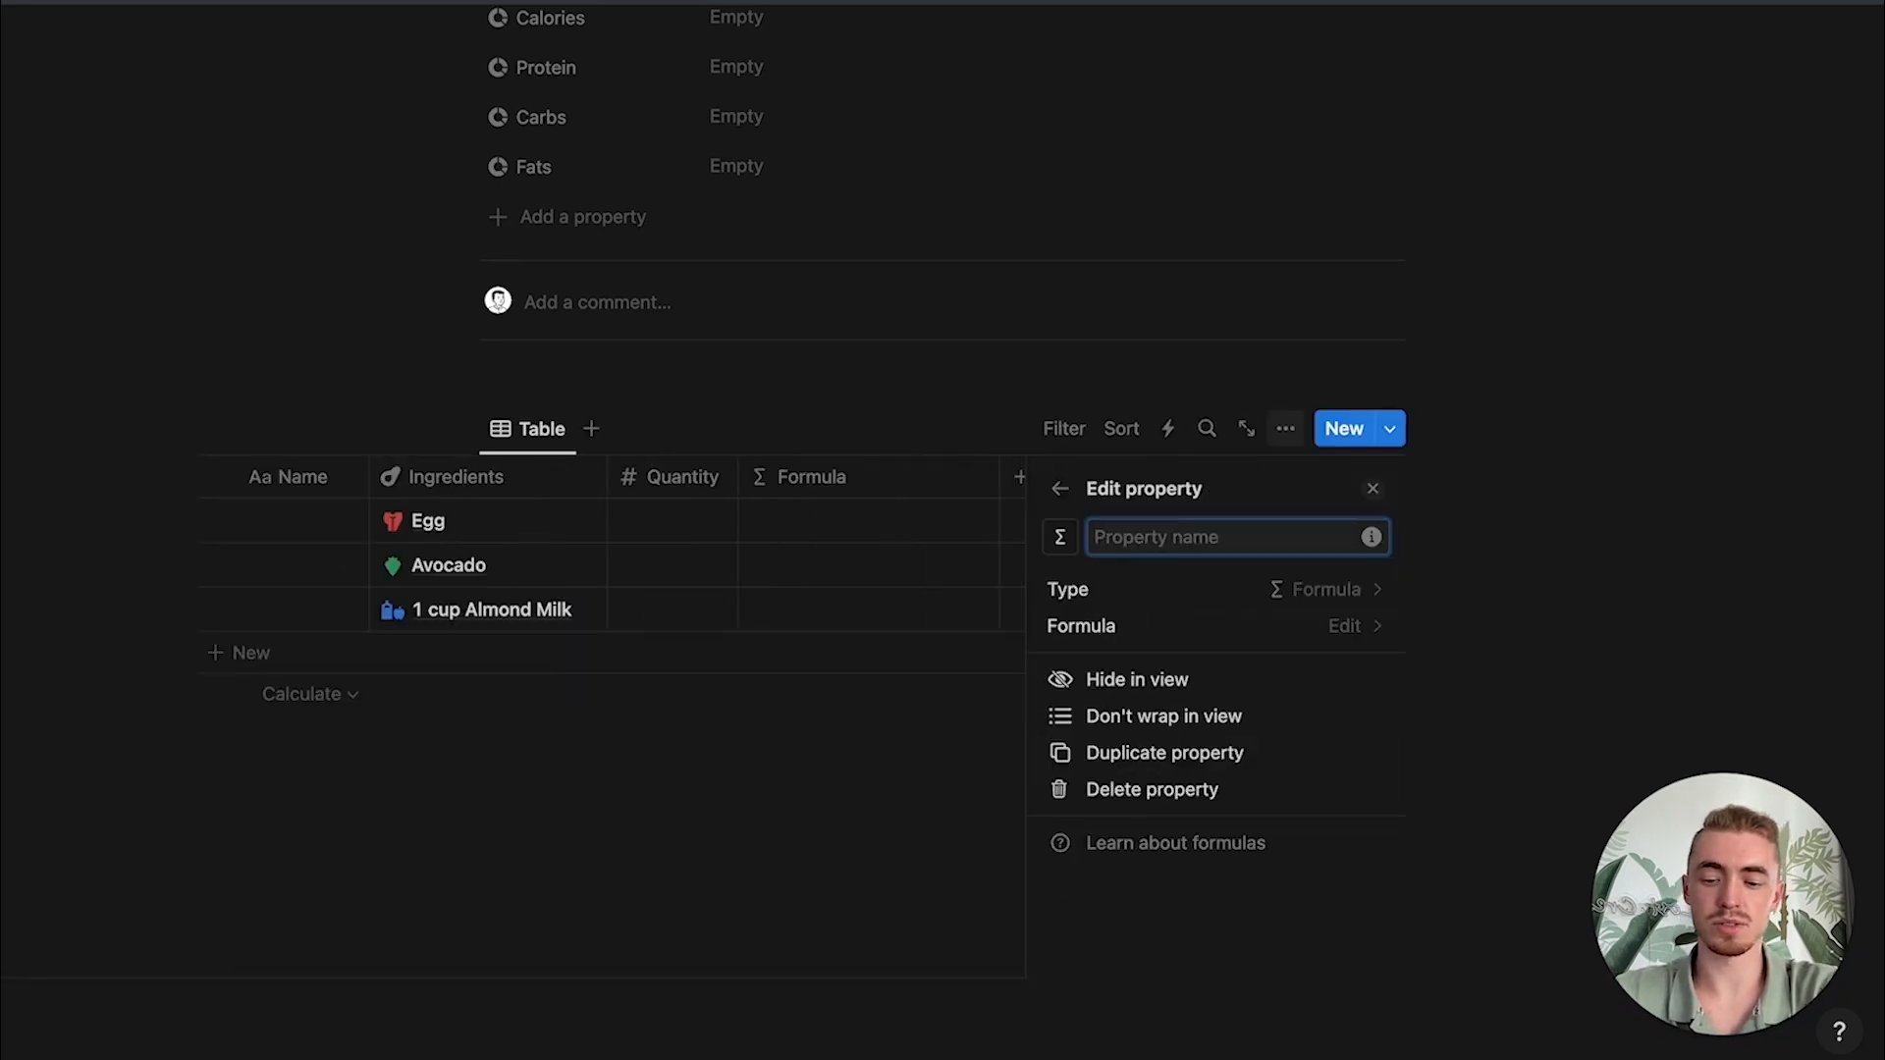
text(Calories)
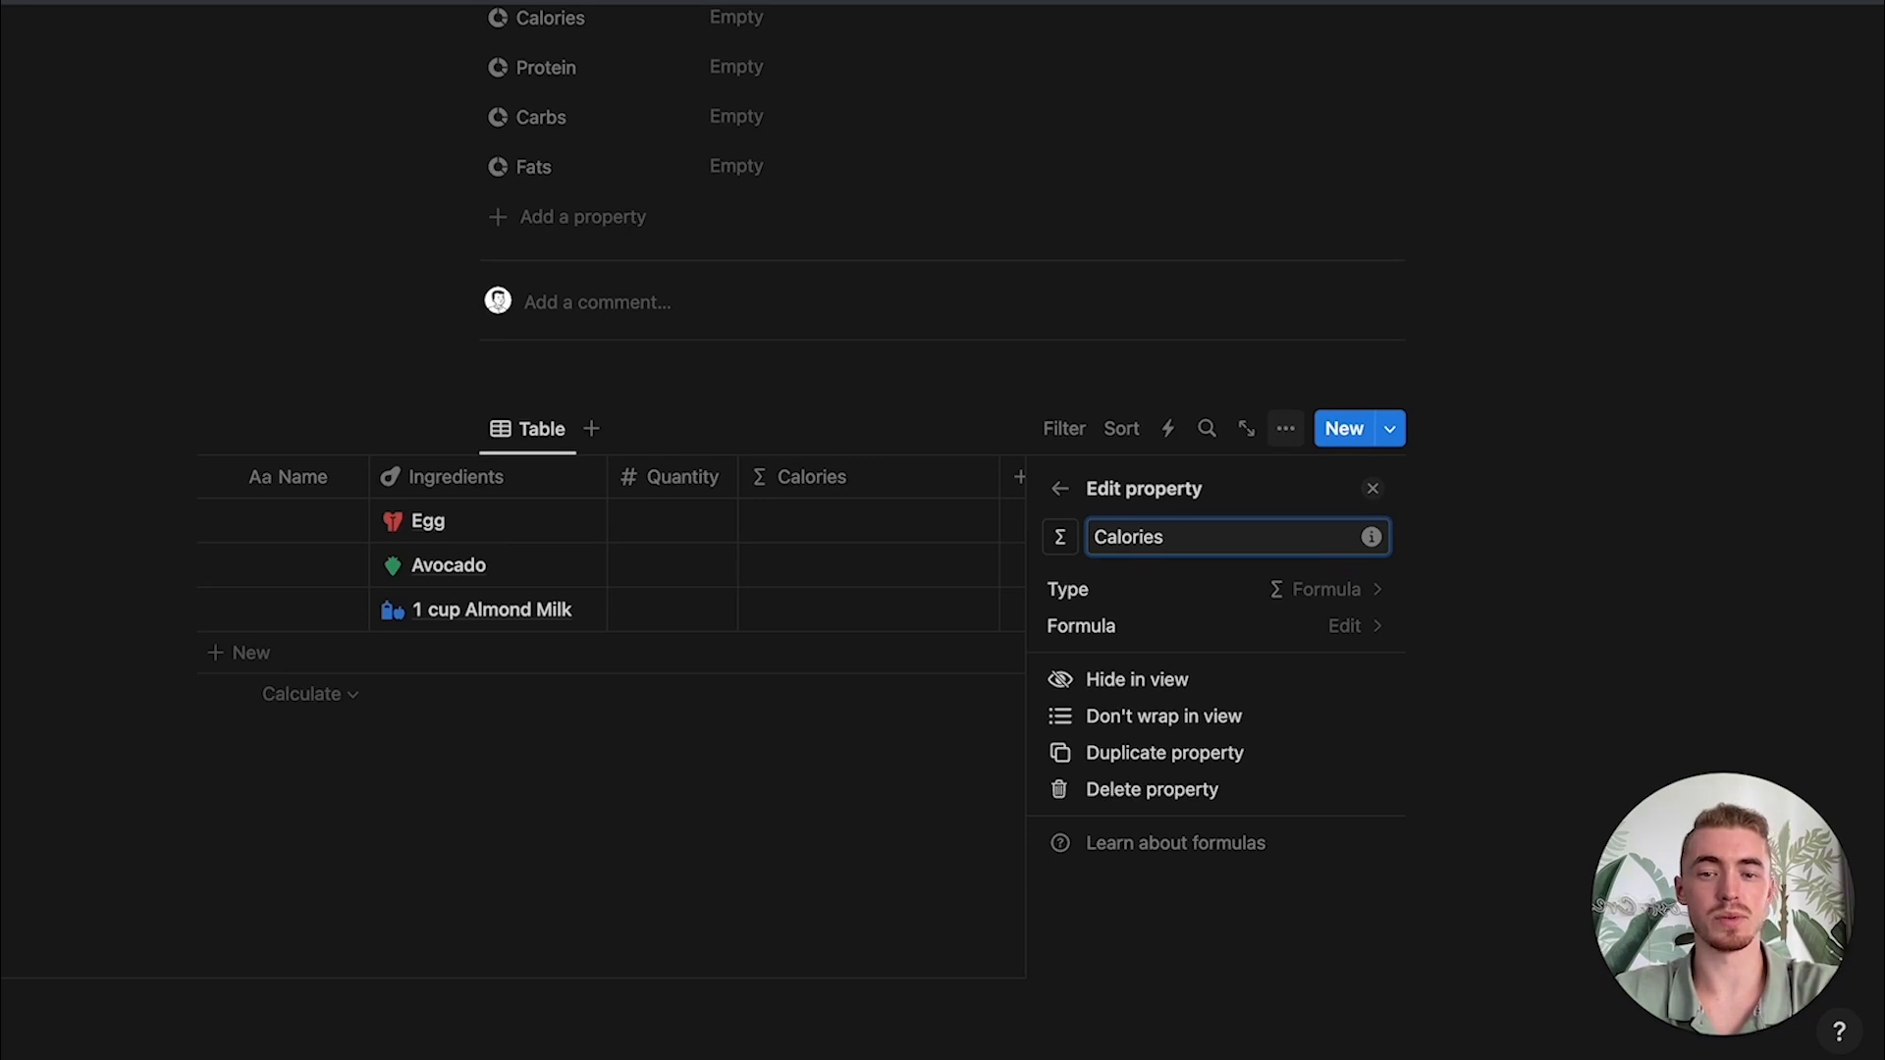
click(1060, 537)
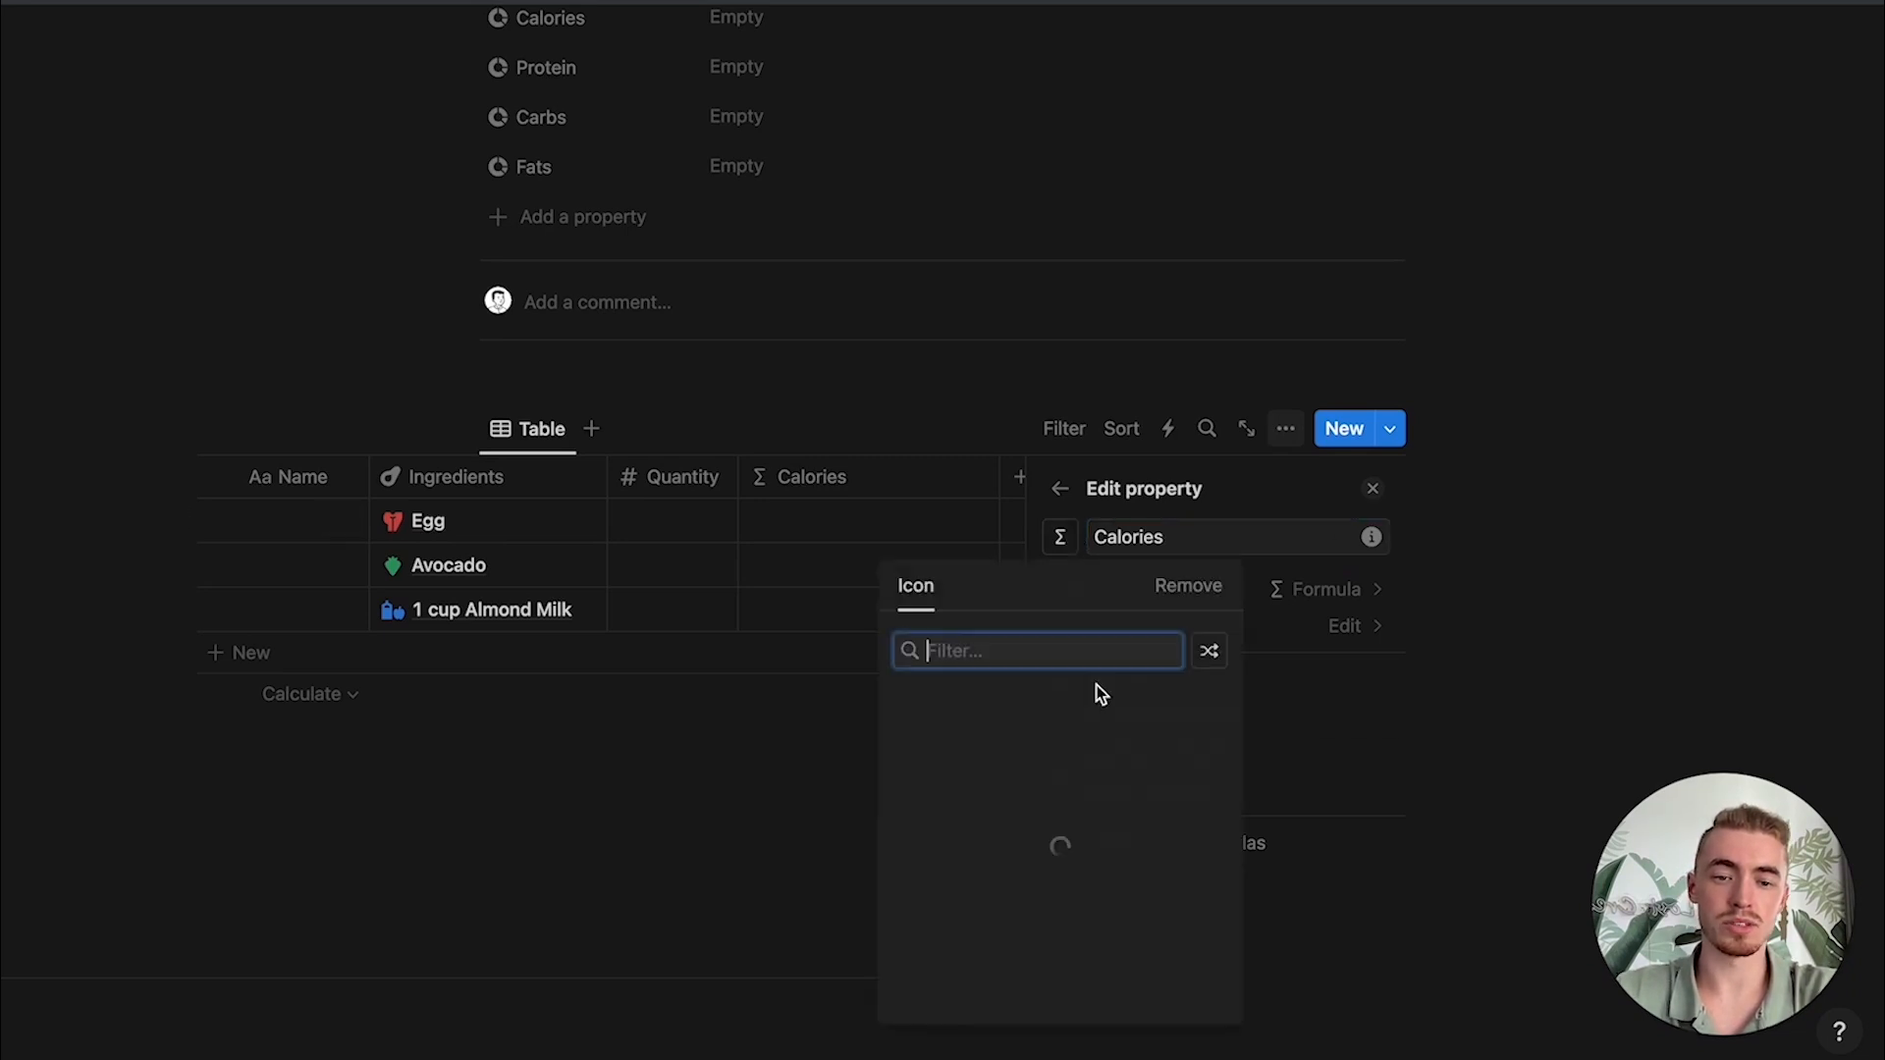
click(1163, 764)
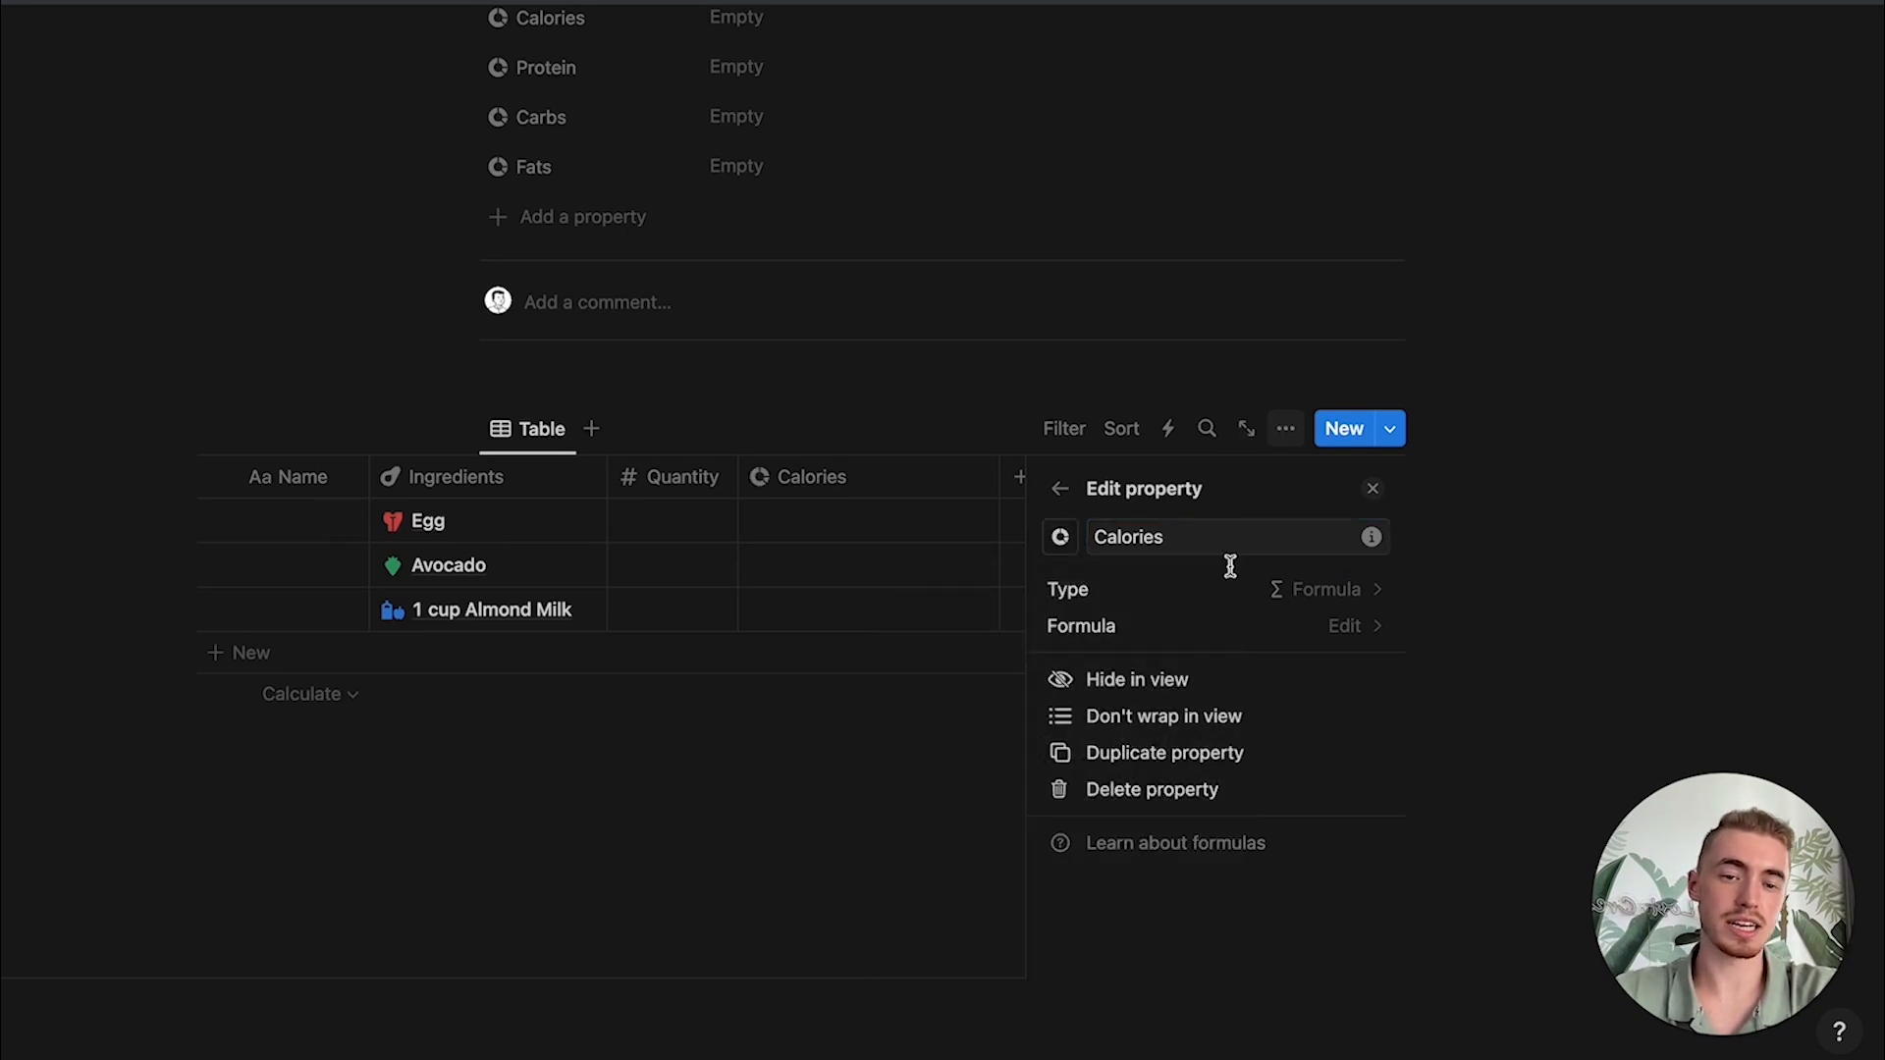
Step: Set the Calories formula to multiply the Calories rollup by Quantity
click(1193, 633)
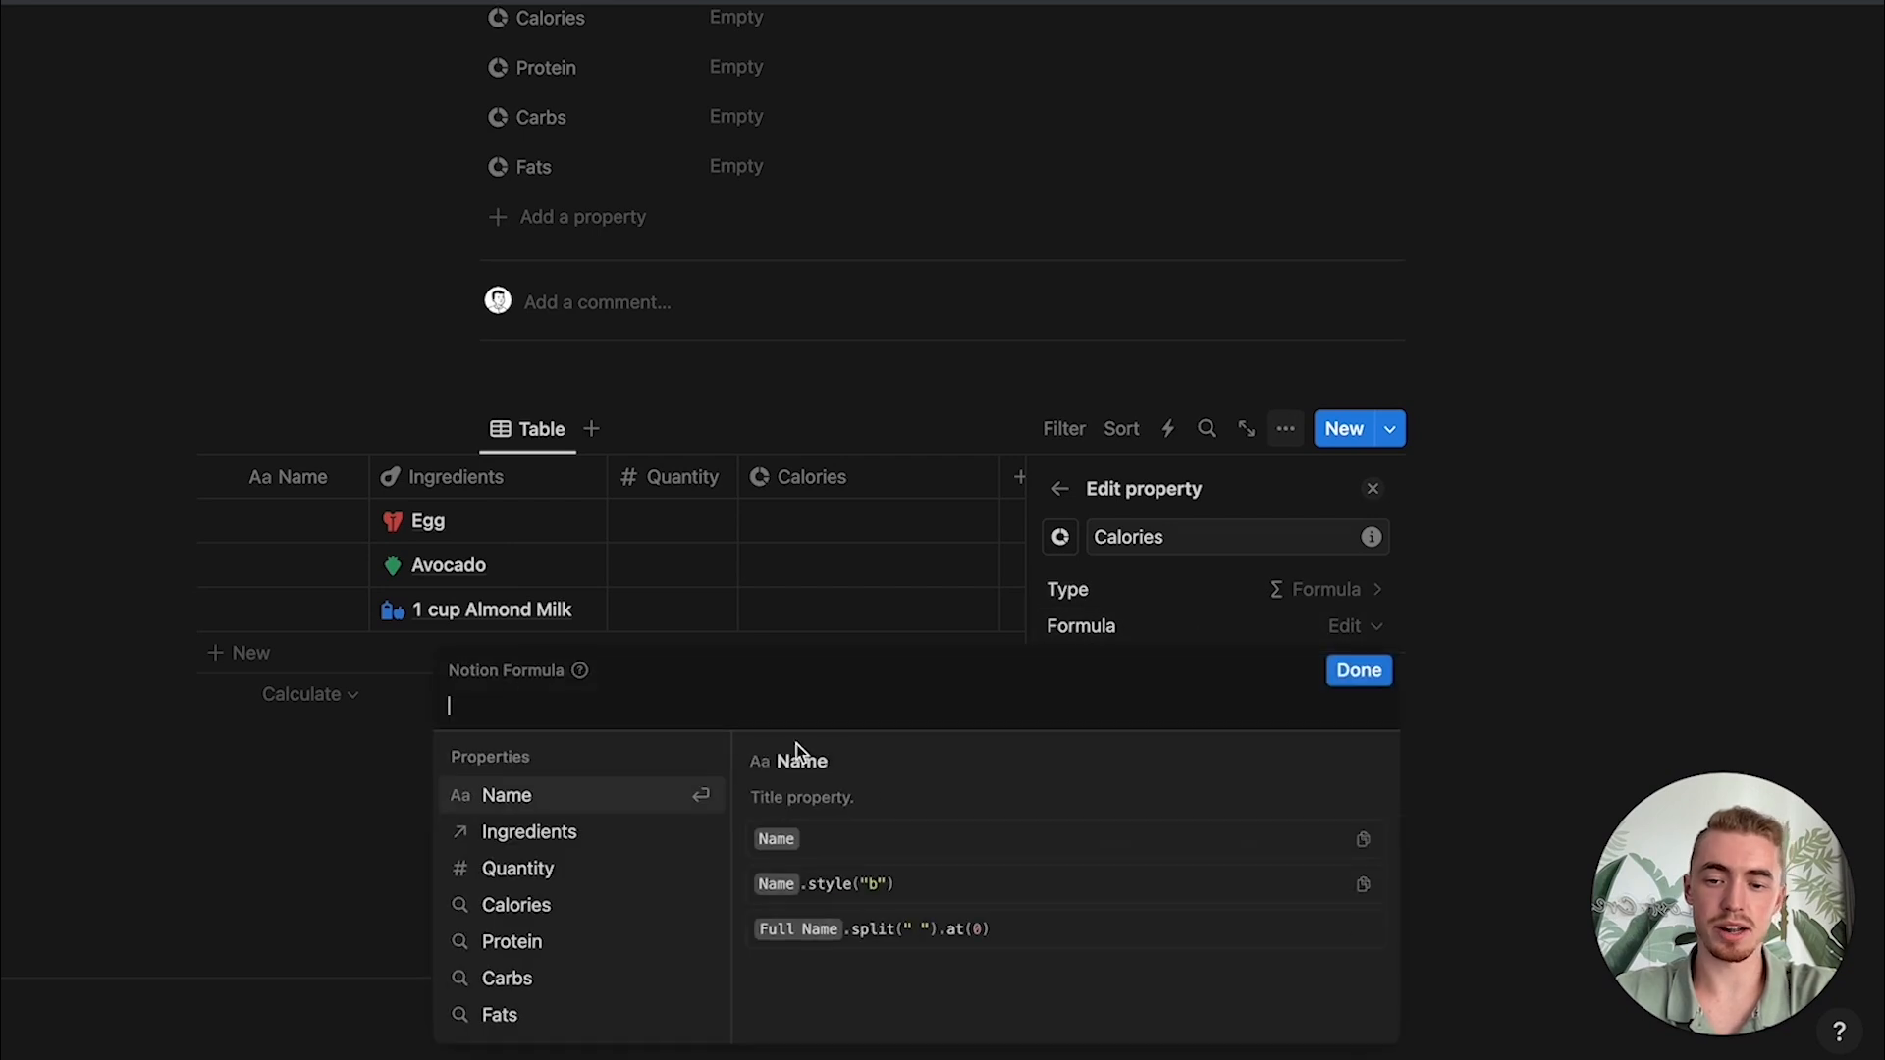
click(520, 905)
text(*)
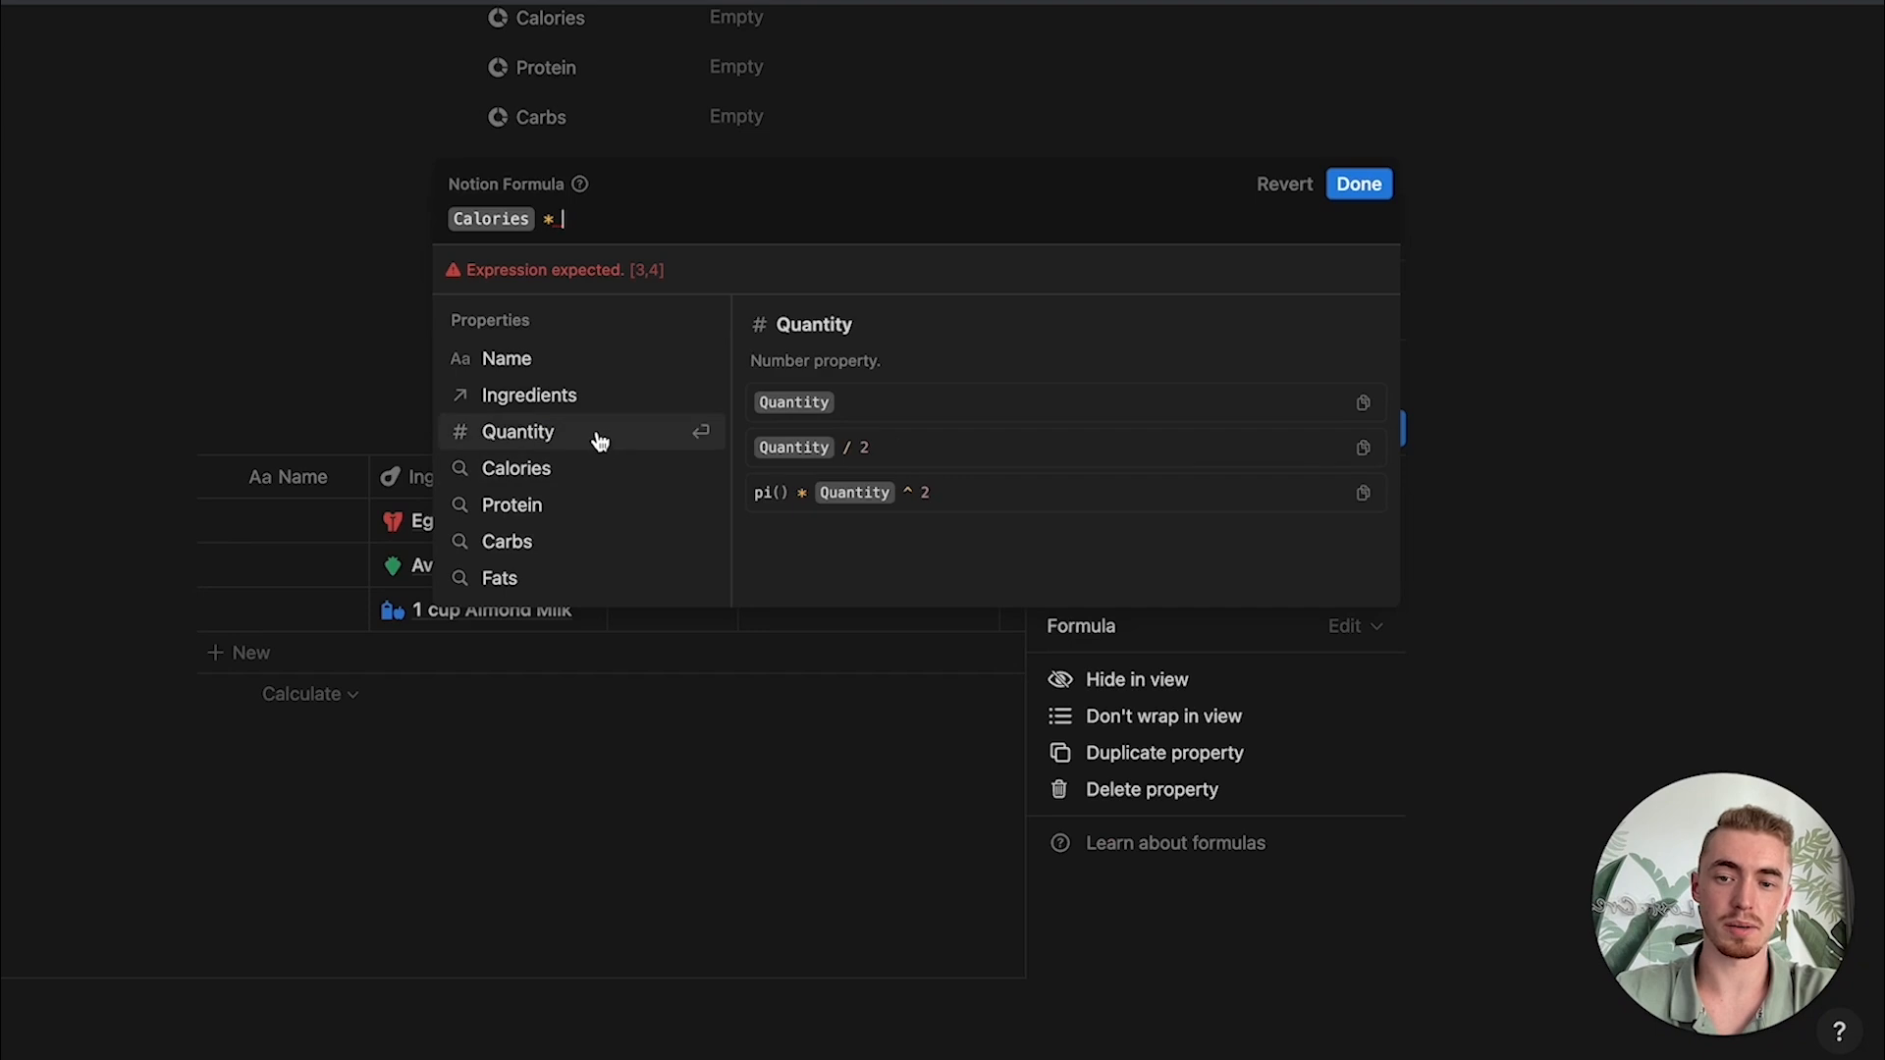
click(589, 432)
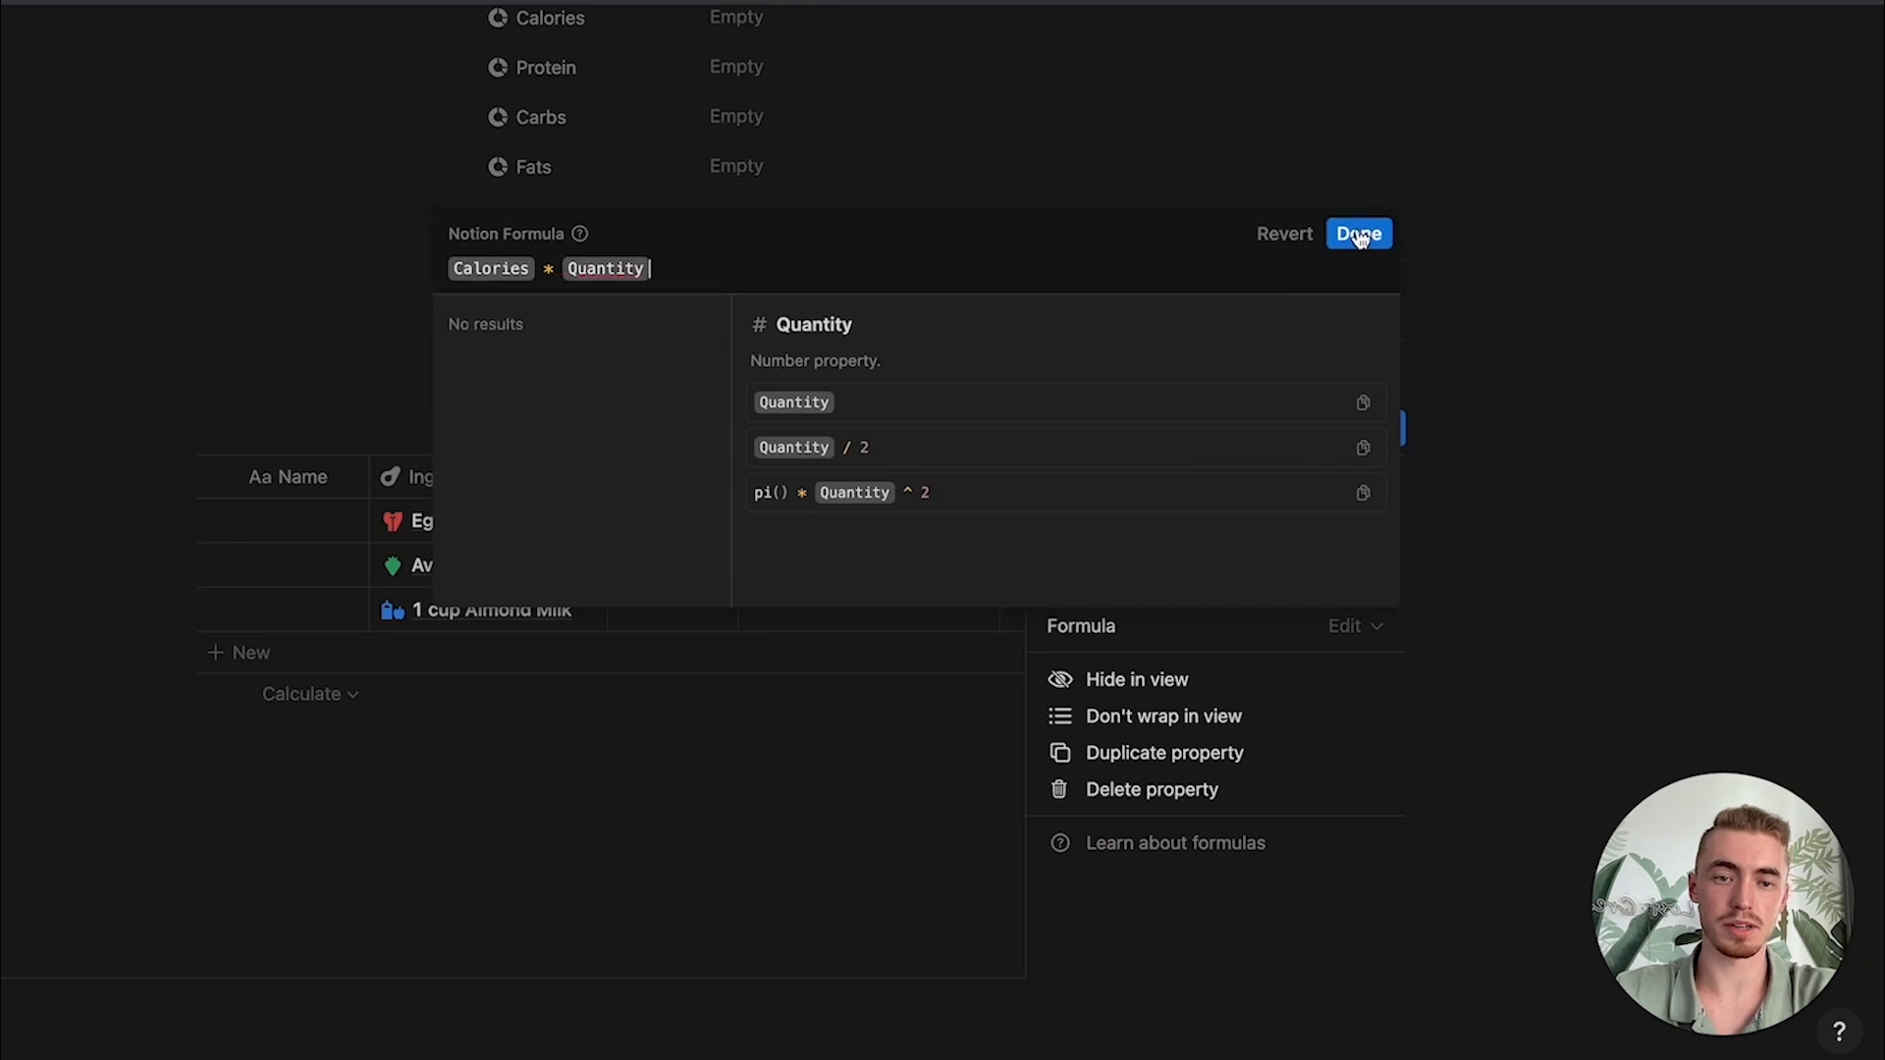
click(1358, 234)
Step: Duplicate the Calories formula property as Protein with the formula Protein * Quantity, and add matching Carbs and Fats formulas
click(1179, 842)
drag(1255, 542, 1118, 531)
text(Protein)
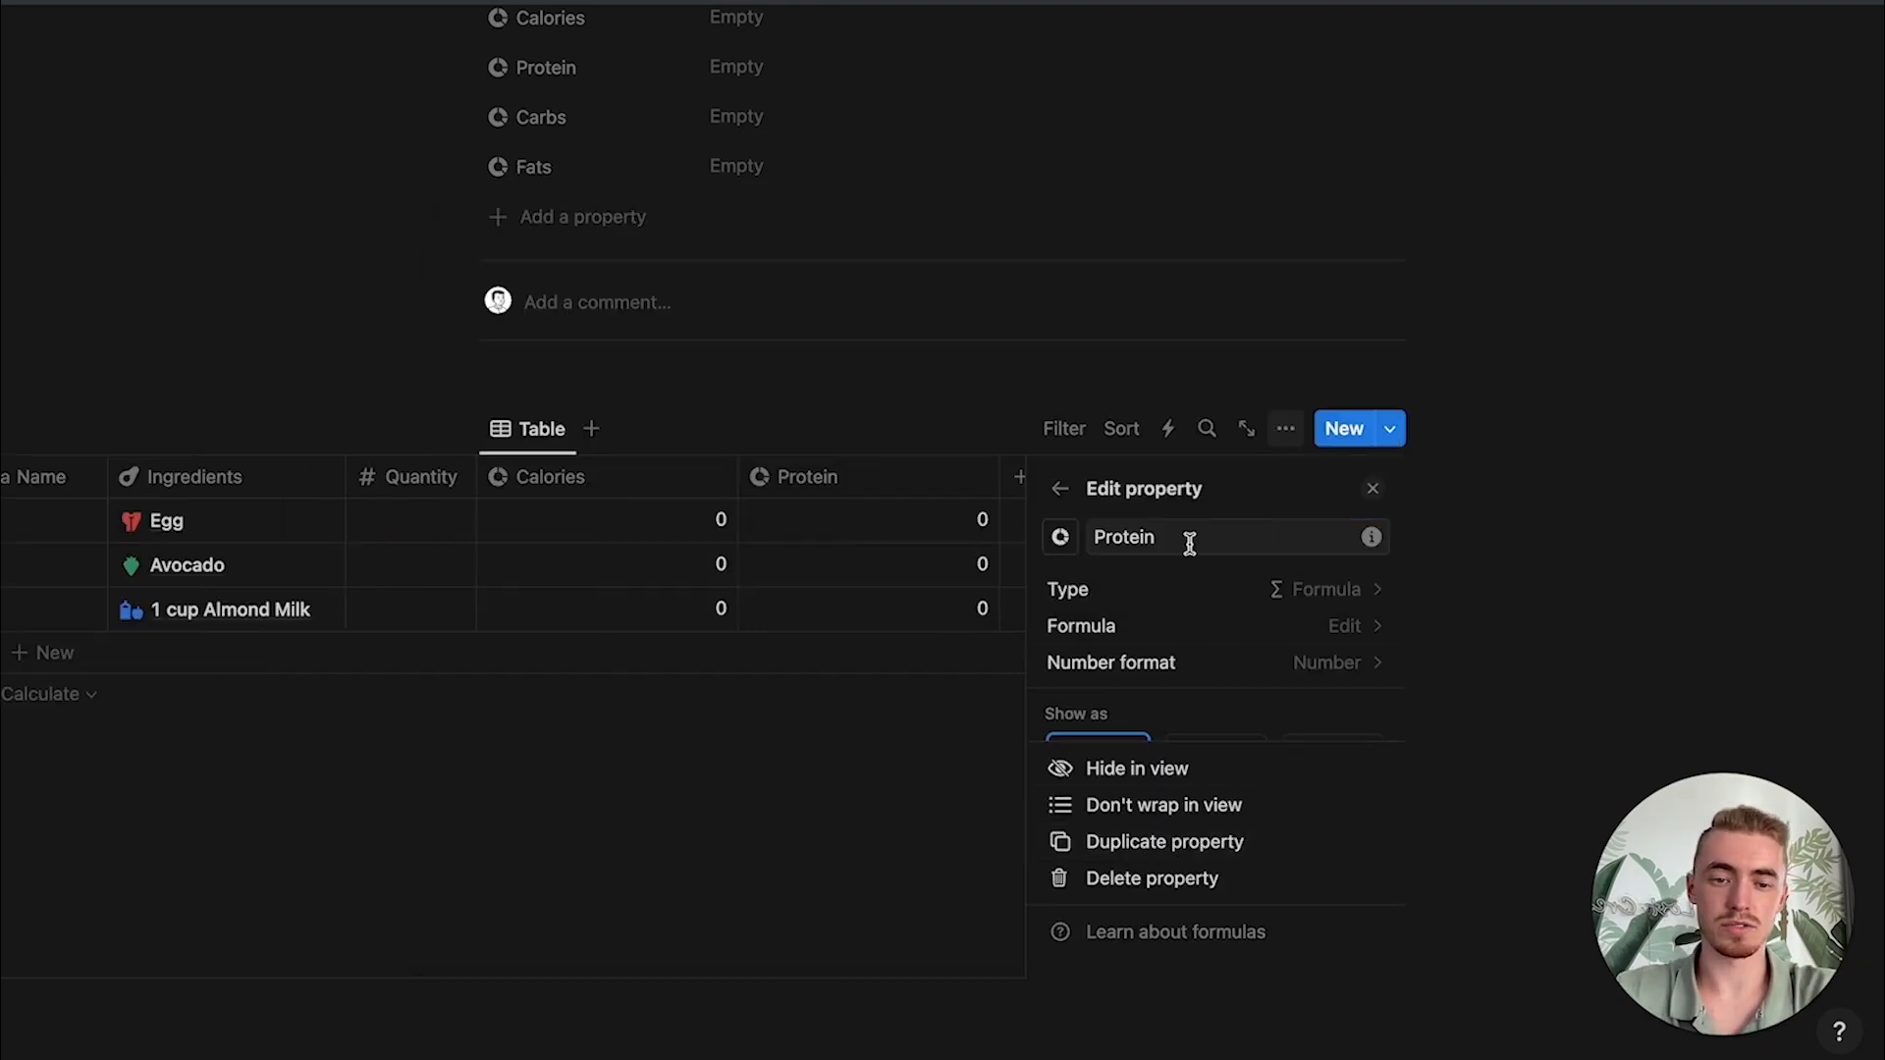
click(1136, 626)
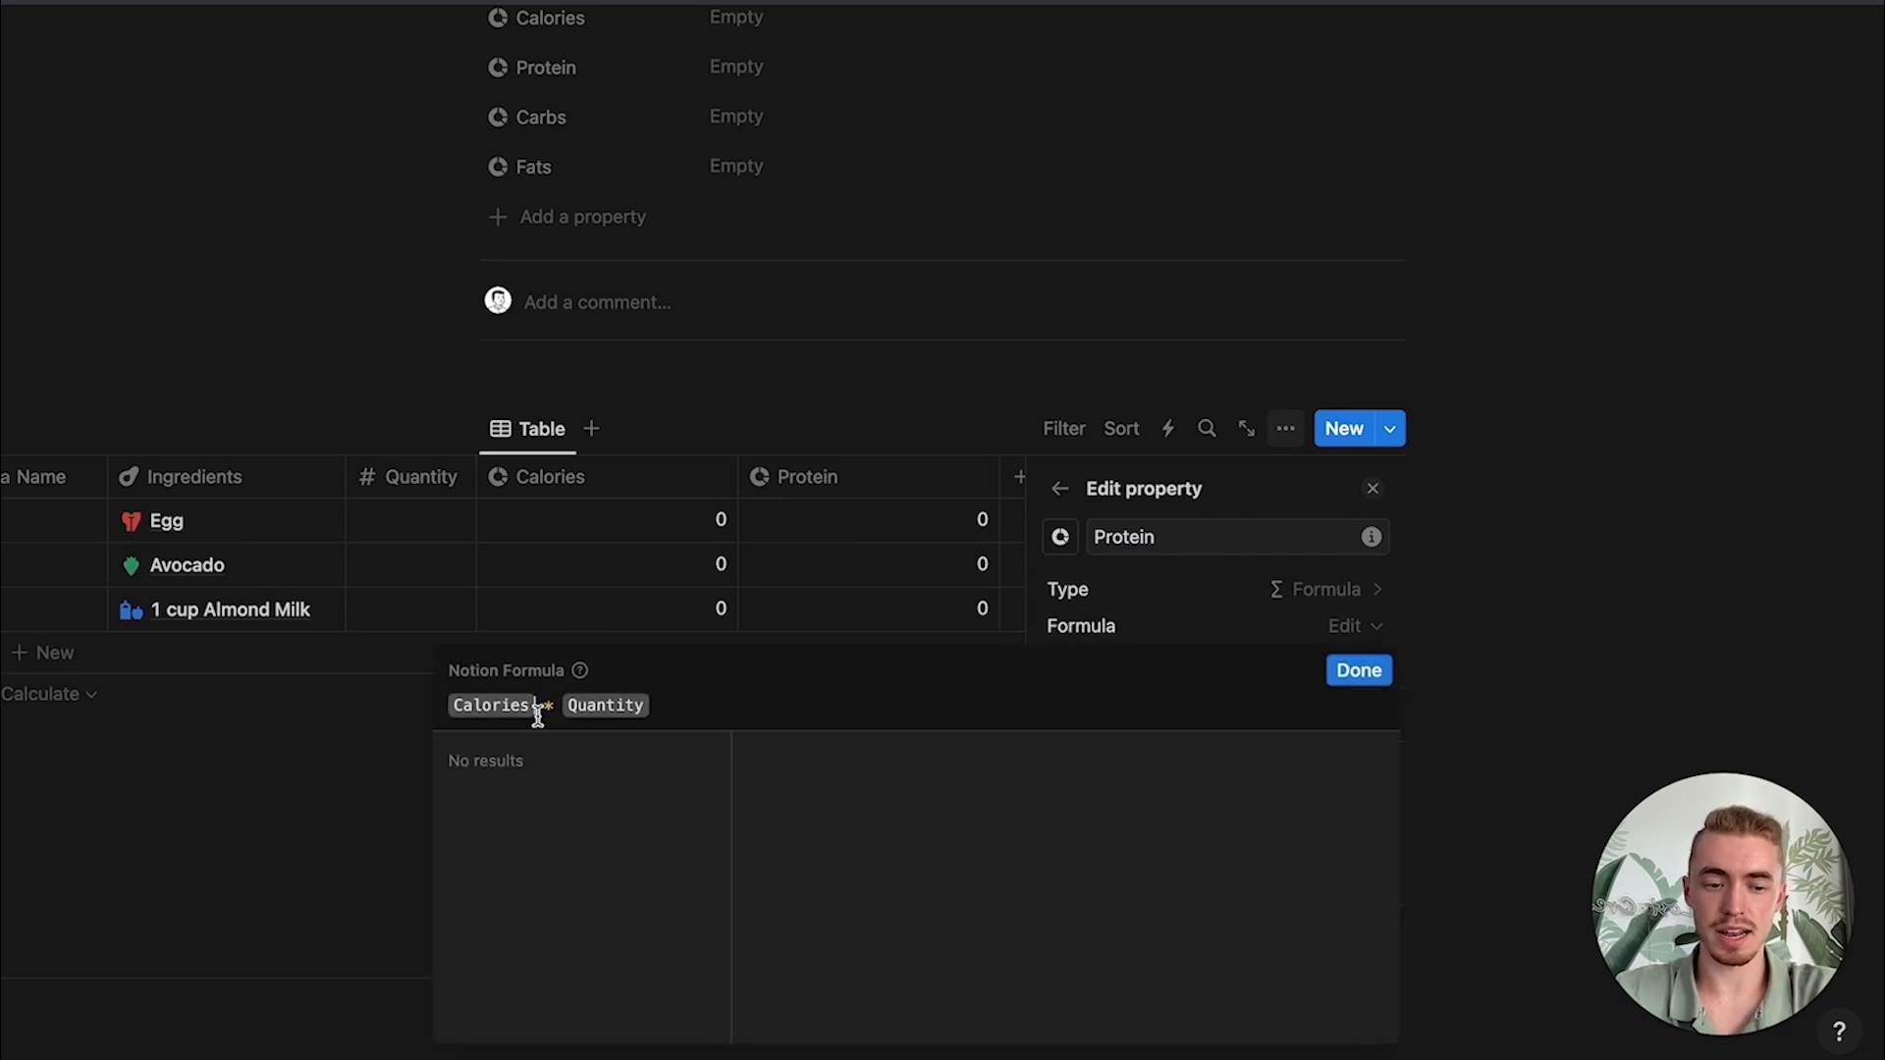
key(BackSpace)
click(575, 507)
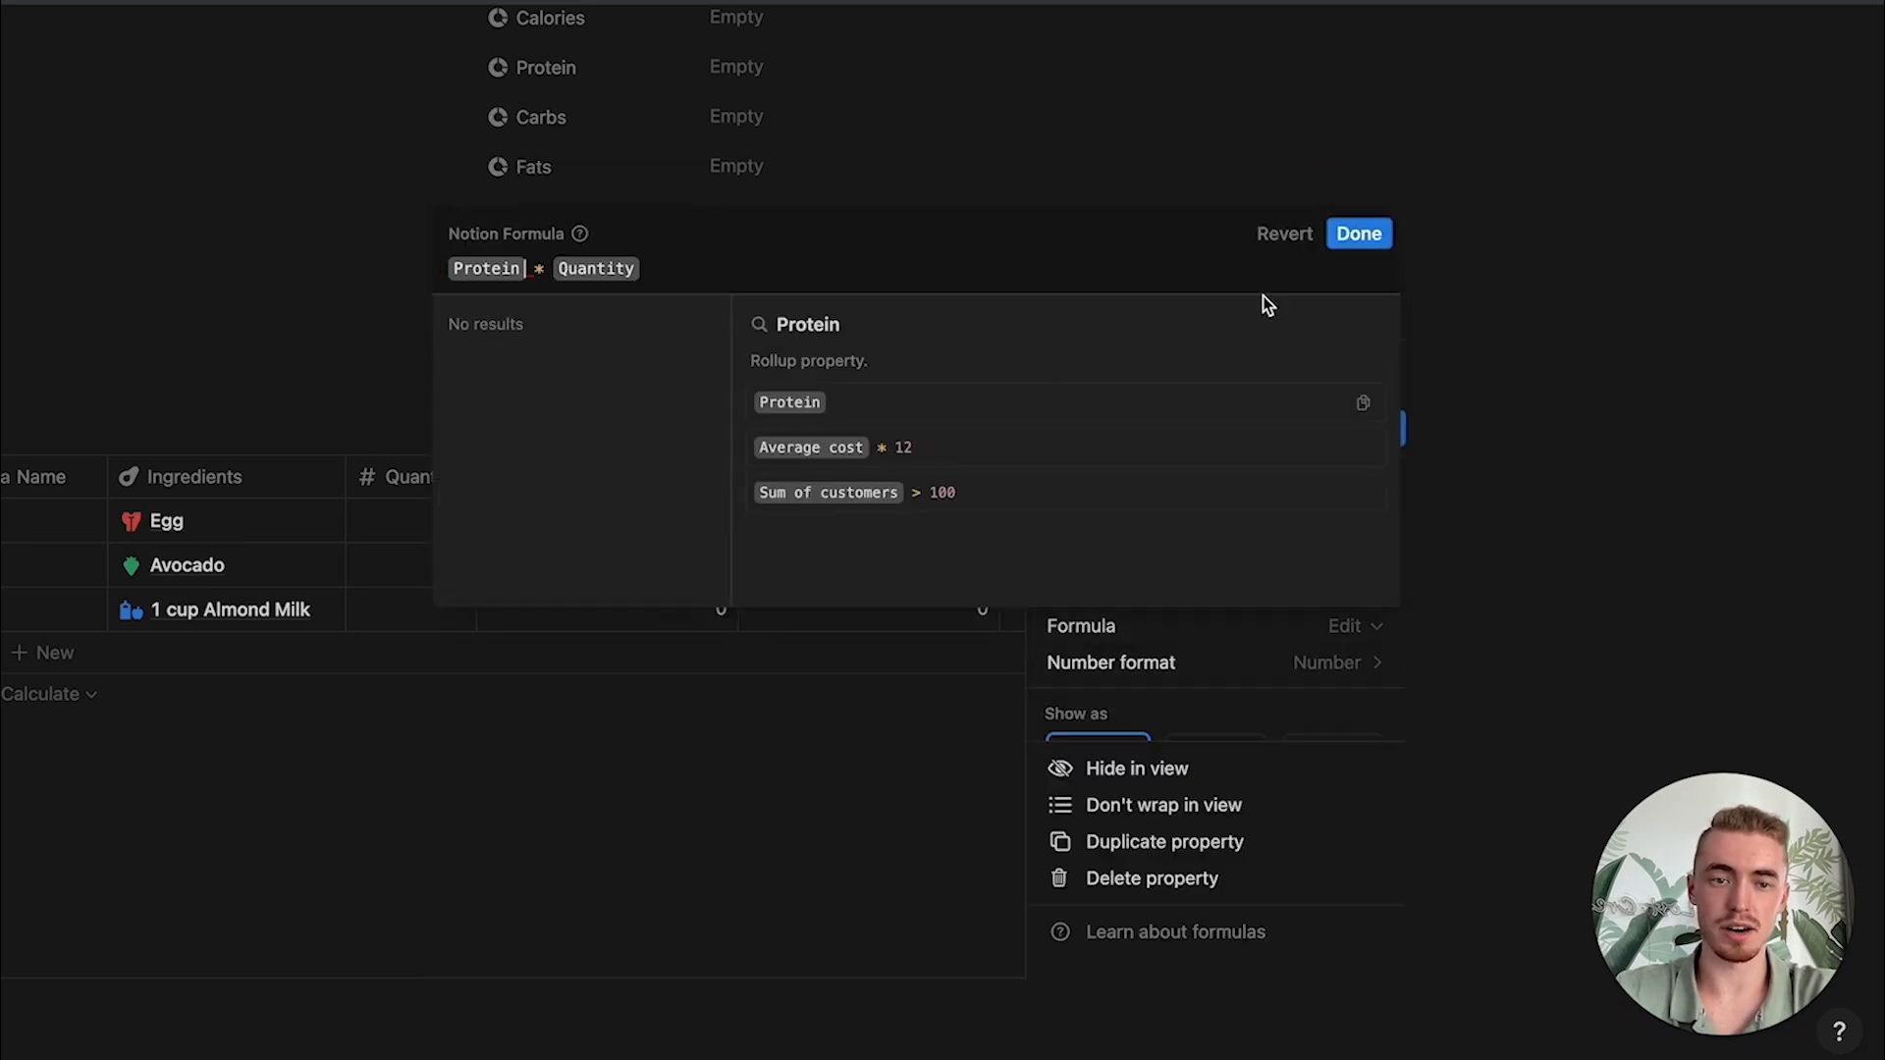
click(1359, 233)
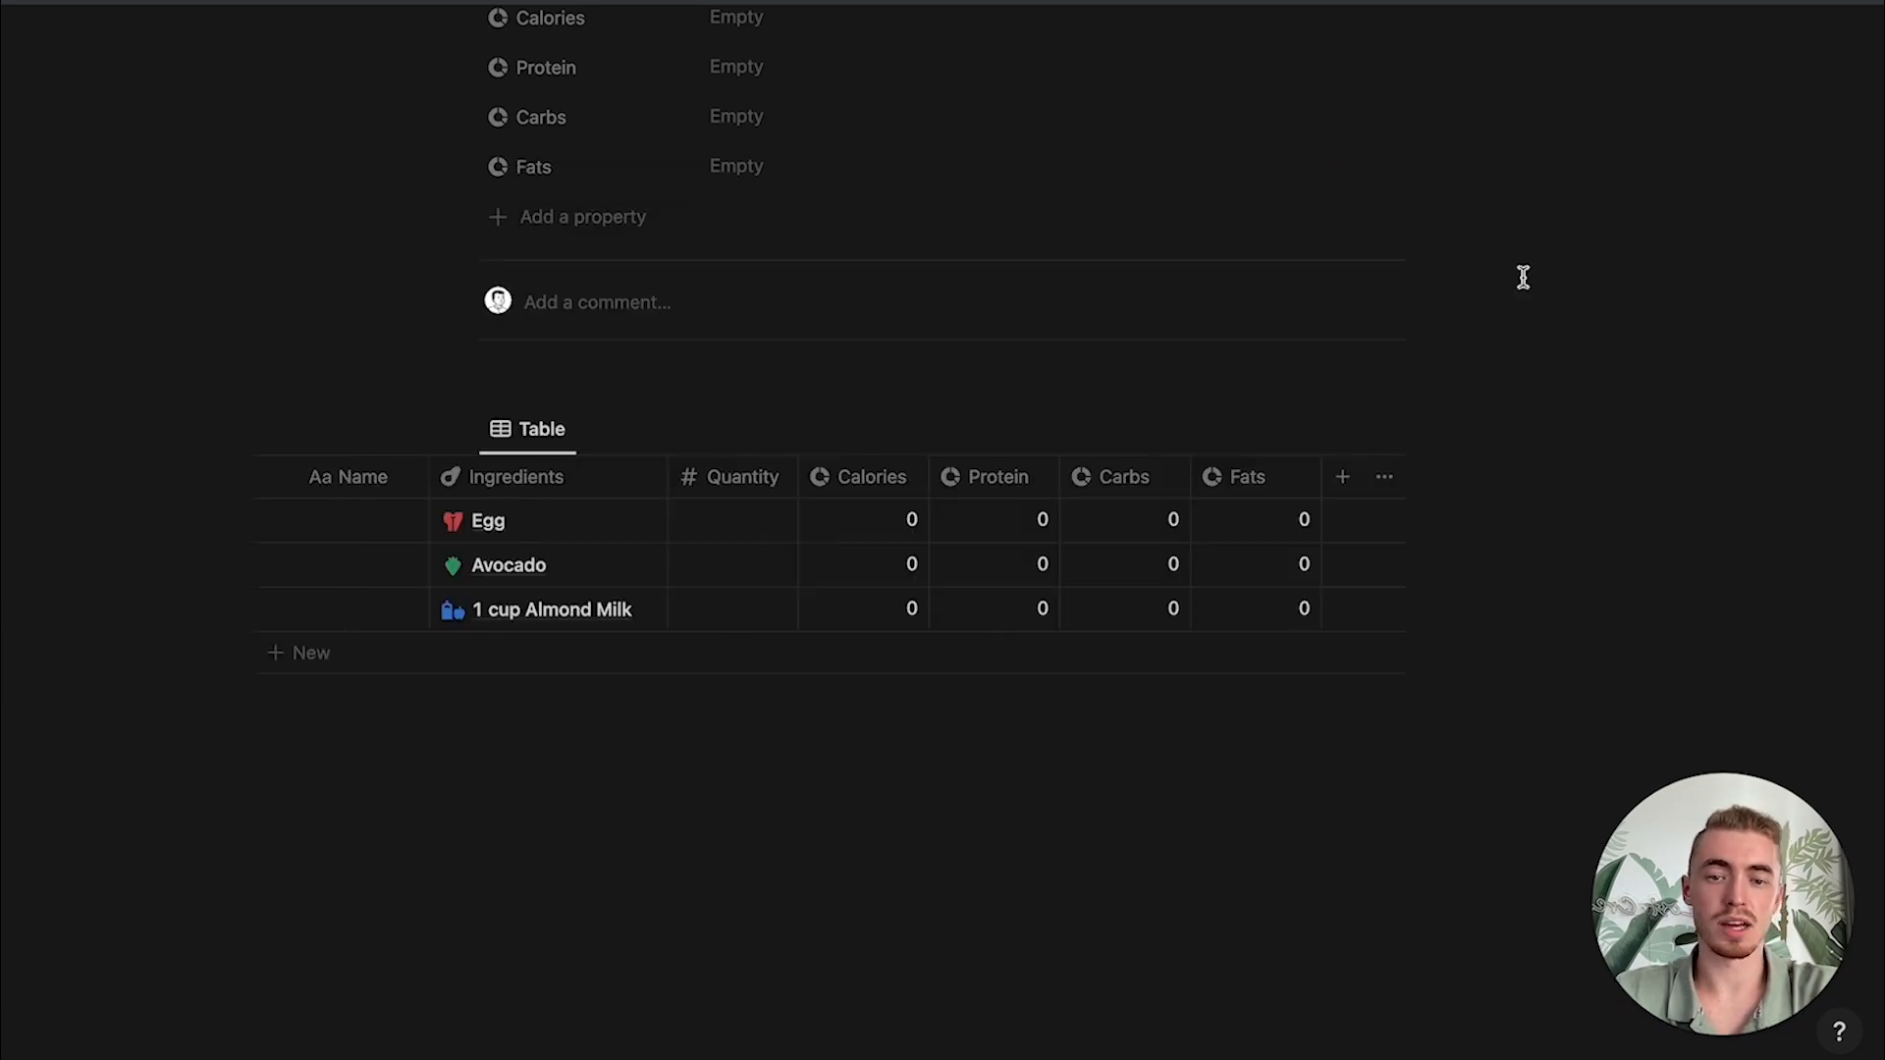
Step: Enter a quantity of 3 for Egg and 5 for Avocado
click(730, 525)
text(3)
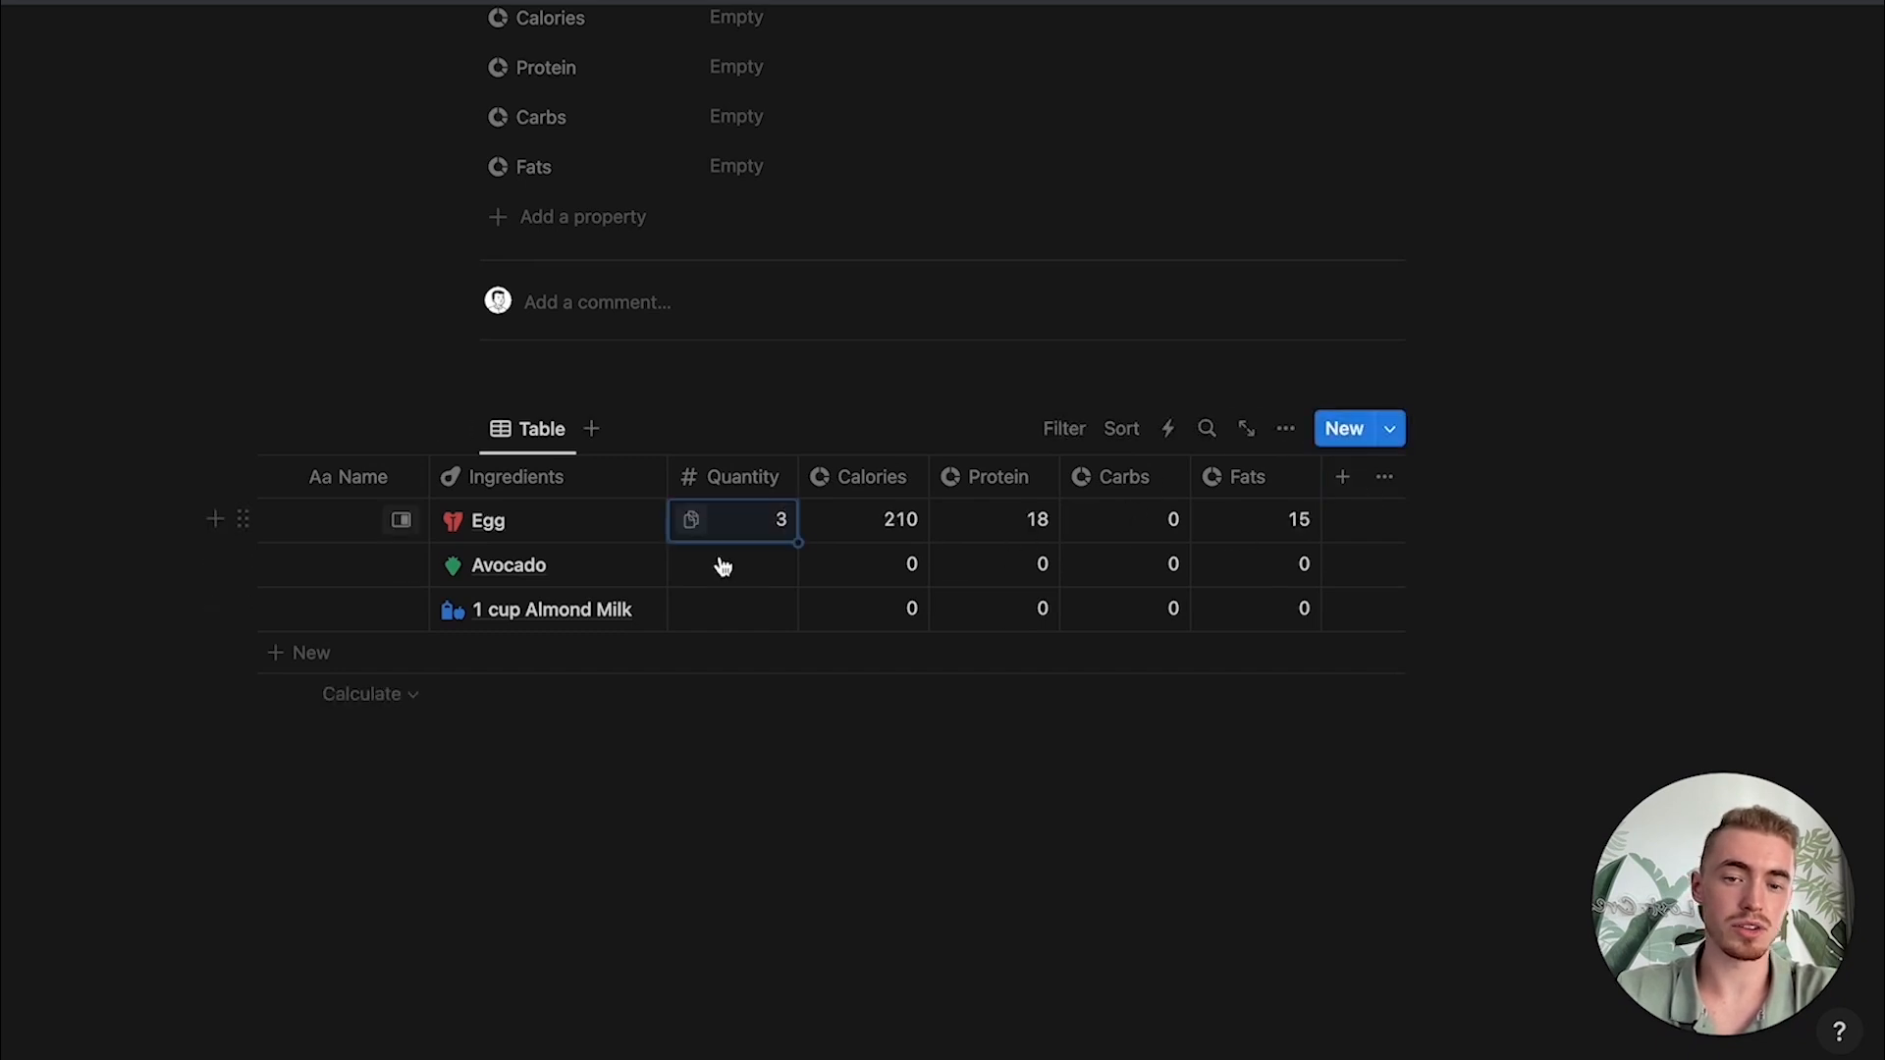
click(709, 577)
text(5)
key(Return)
click(1607, 382)
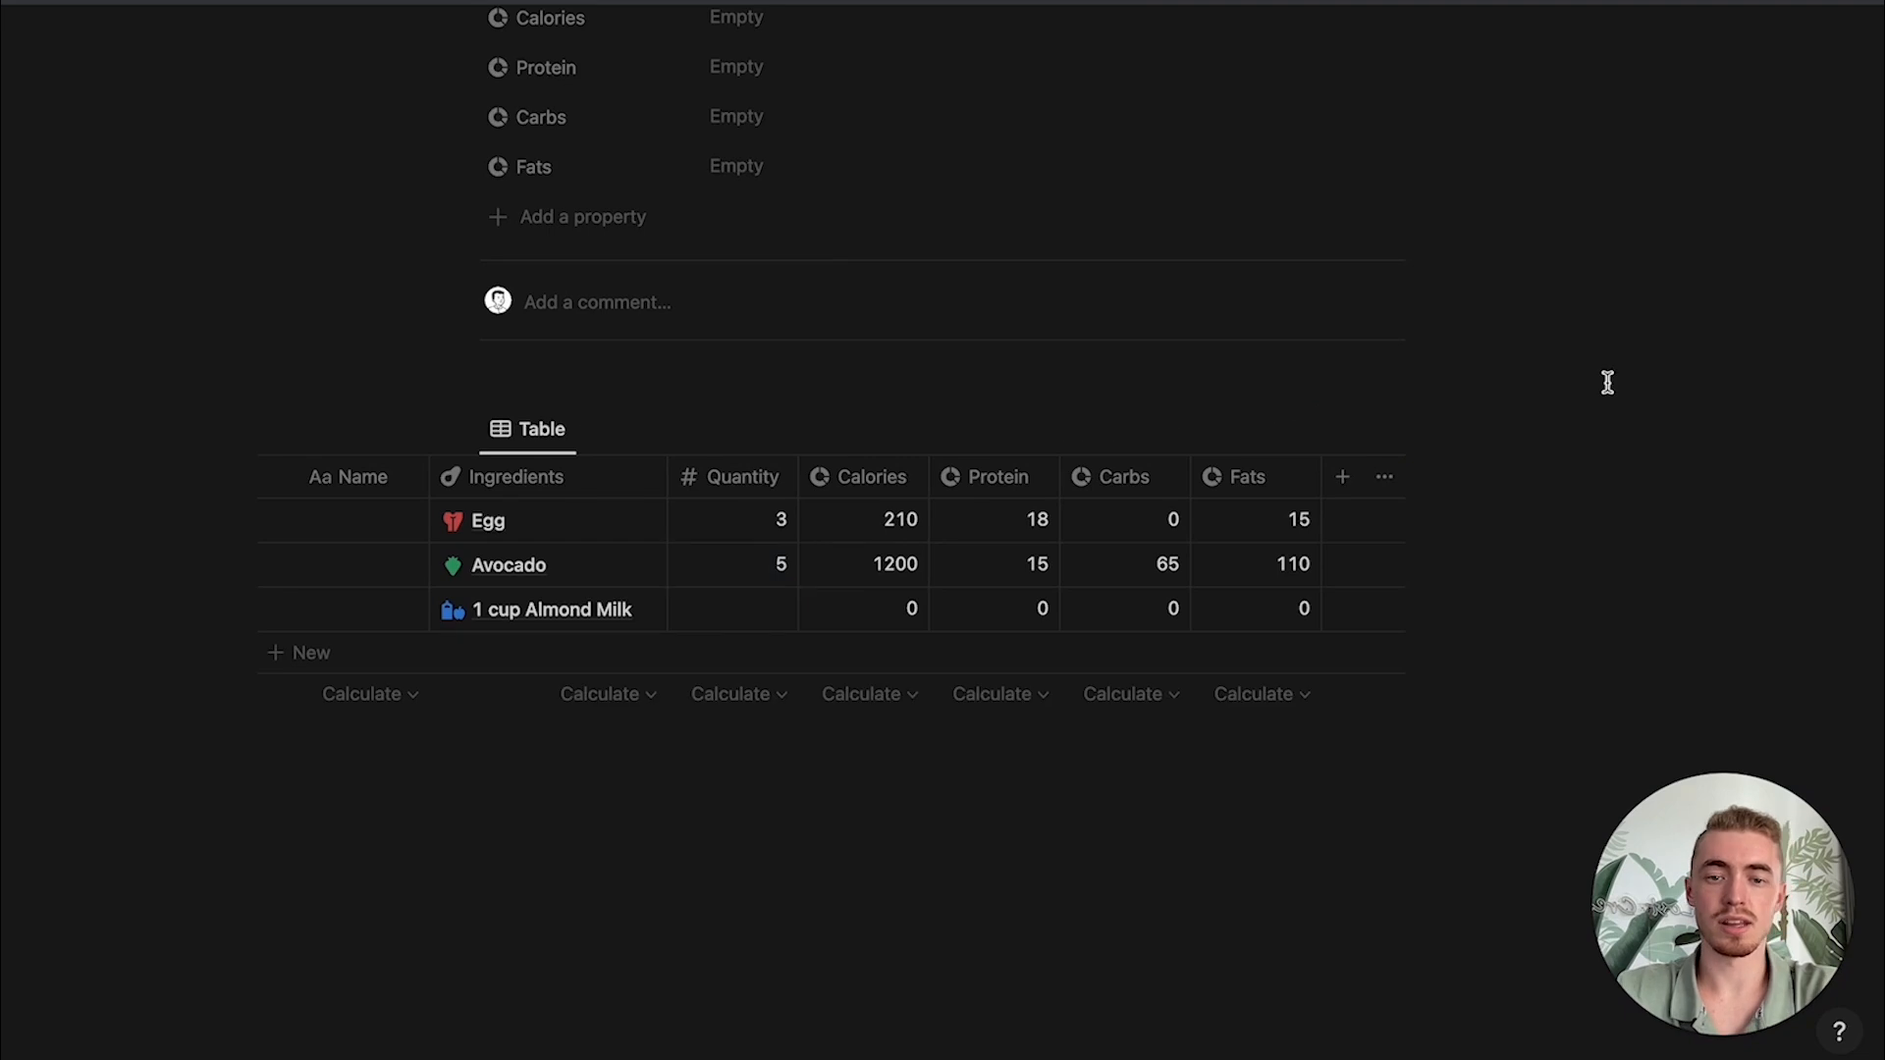
Step: Calculate the Sum beneath the Calories, Protein, Carbs and Fats columns
click(863, 709)
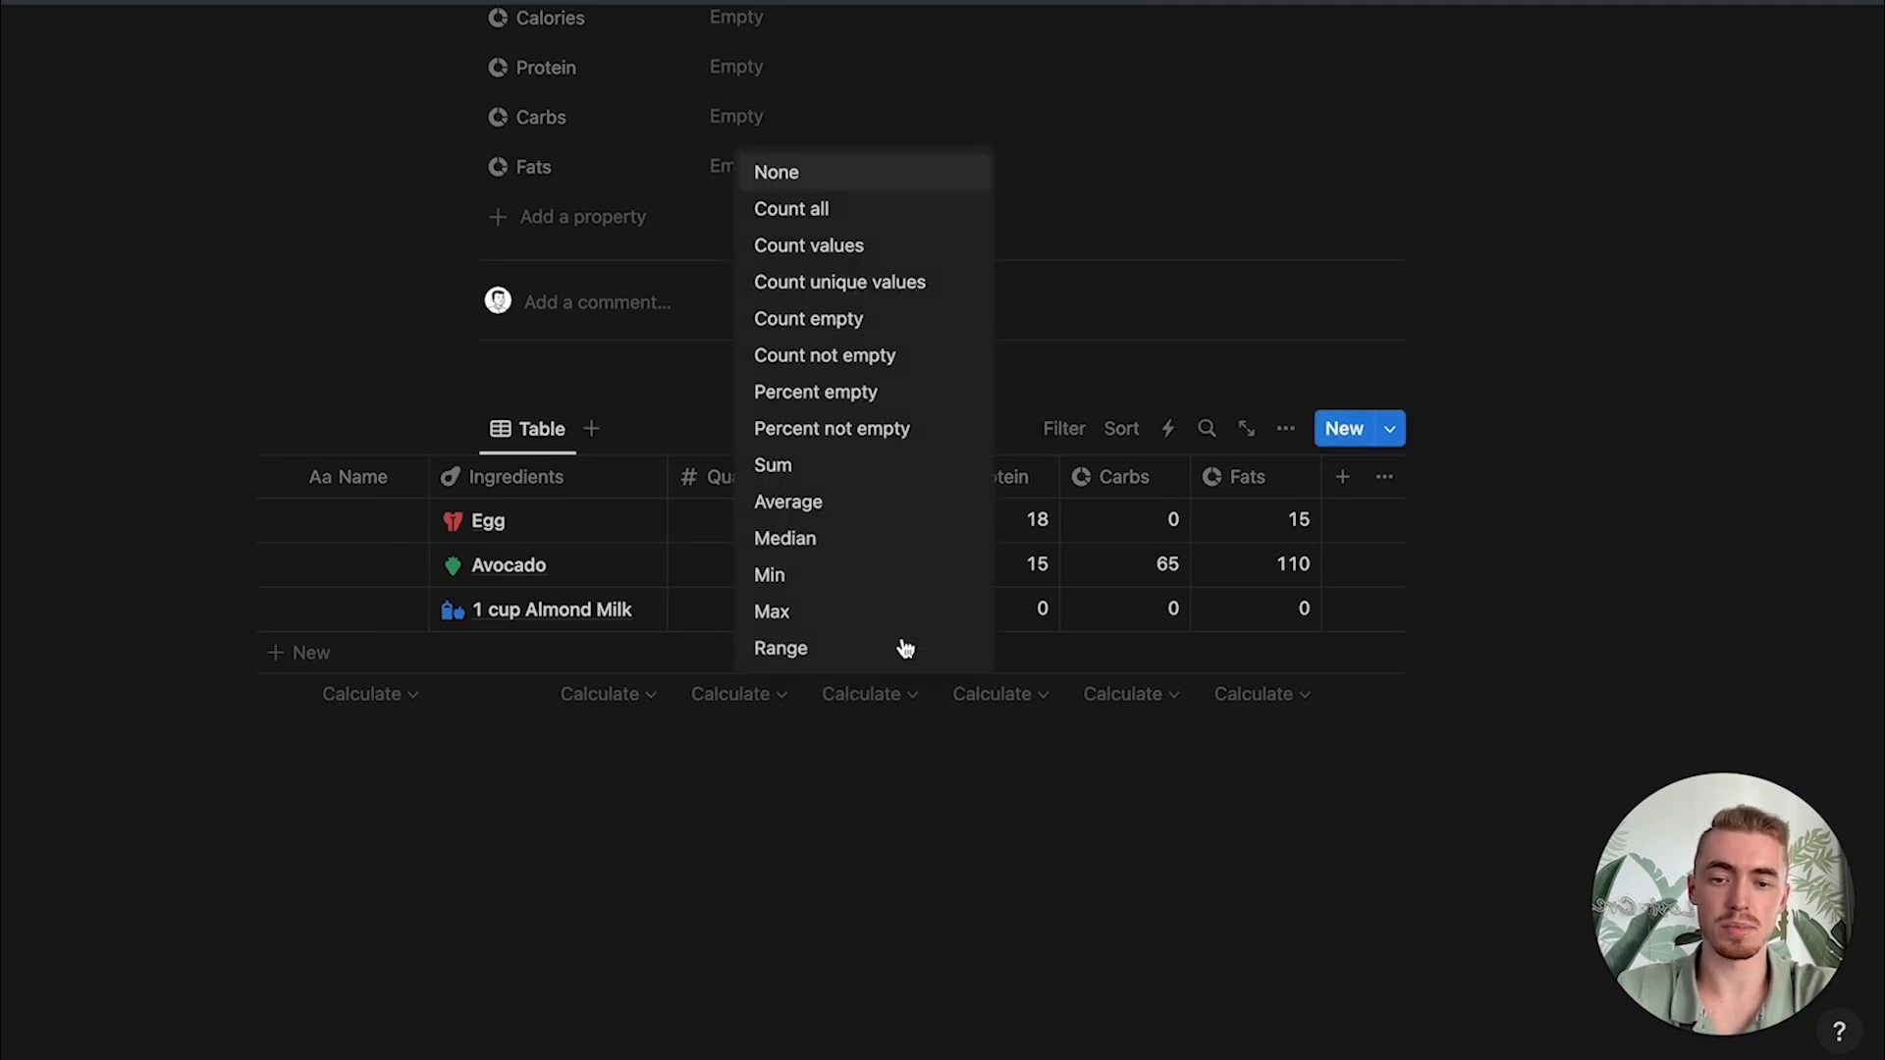
click(786, 476)
click(980, 697)
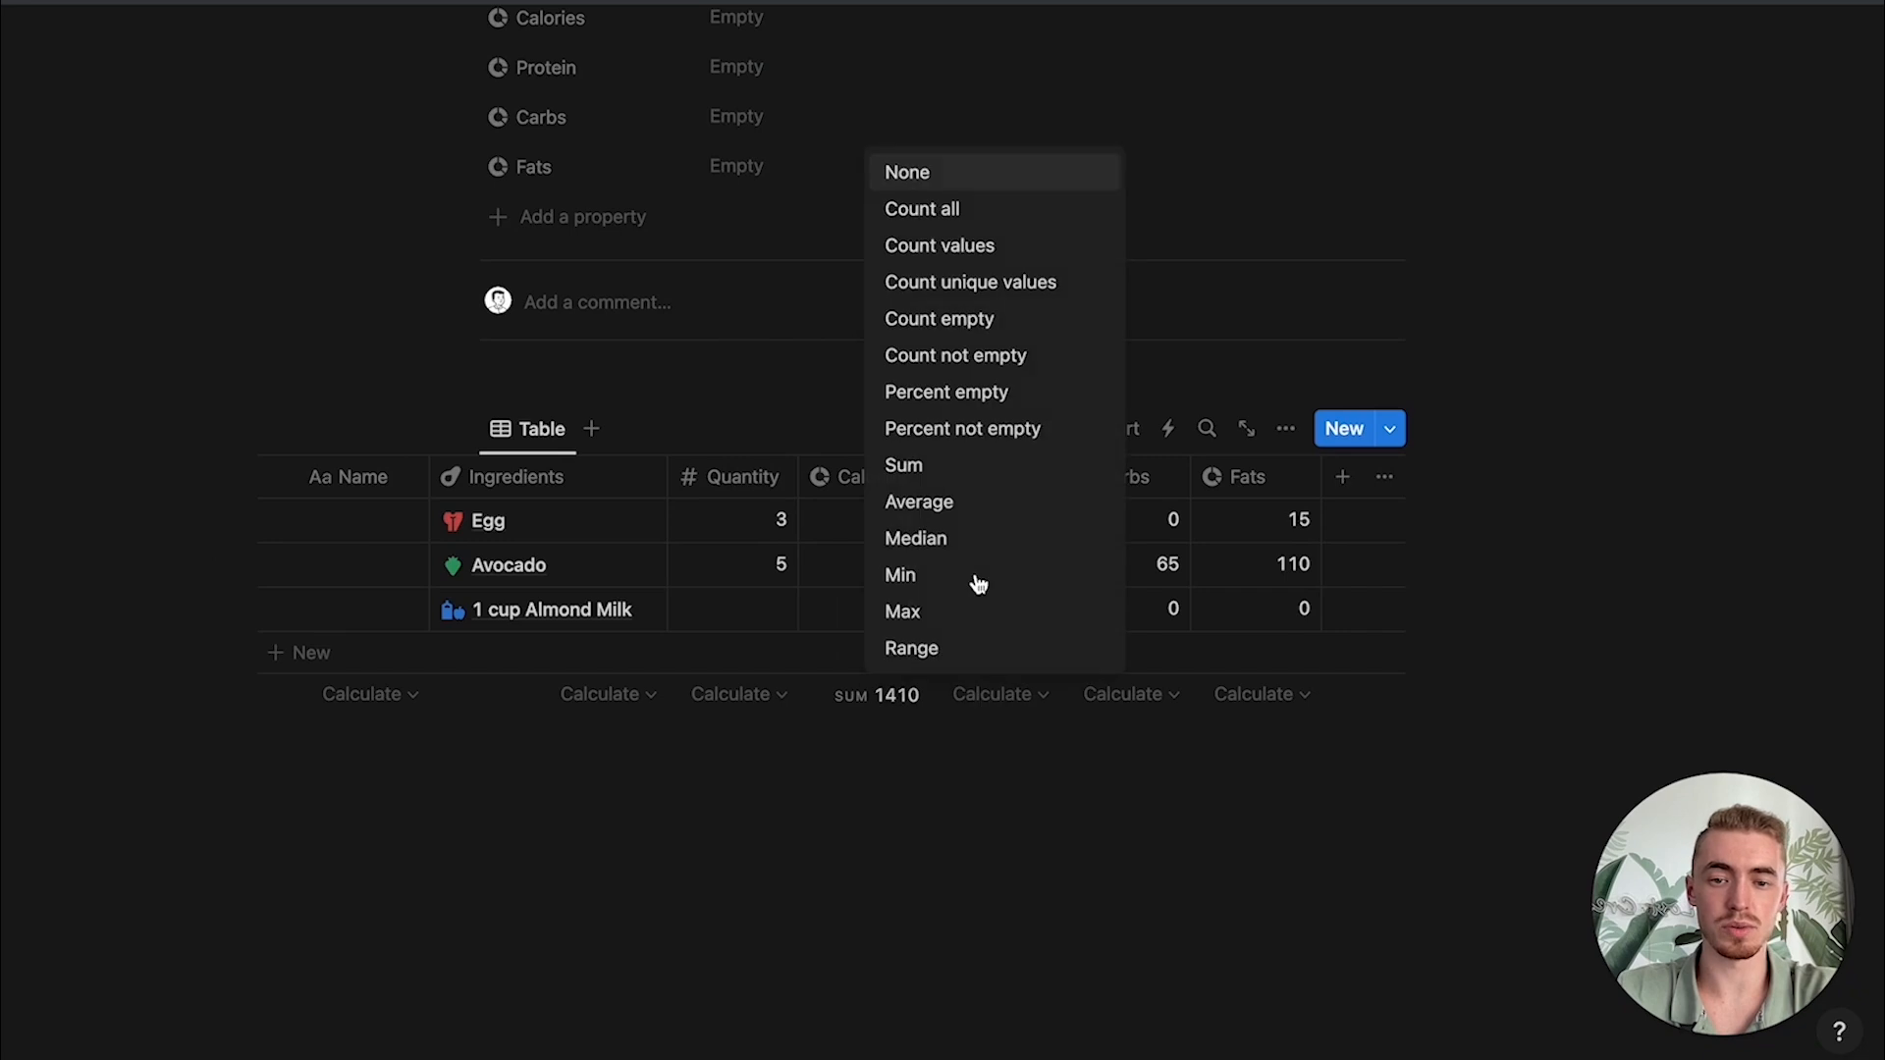
click(943, 476)
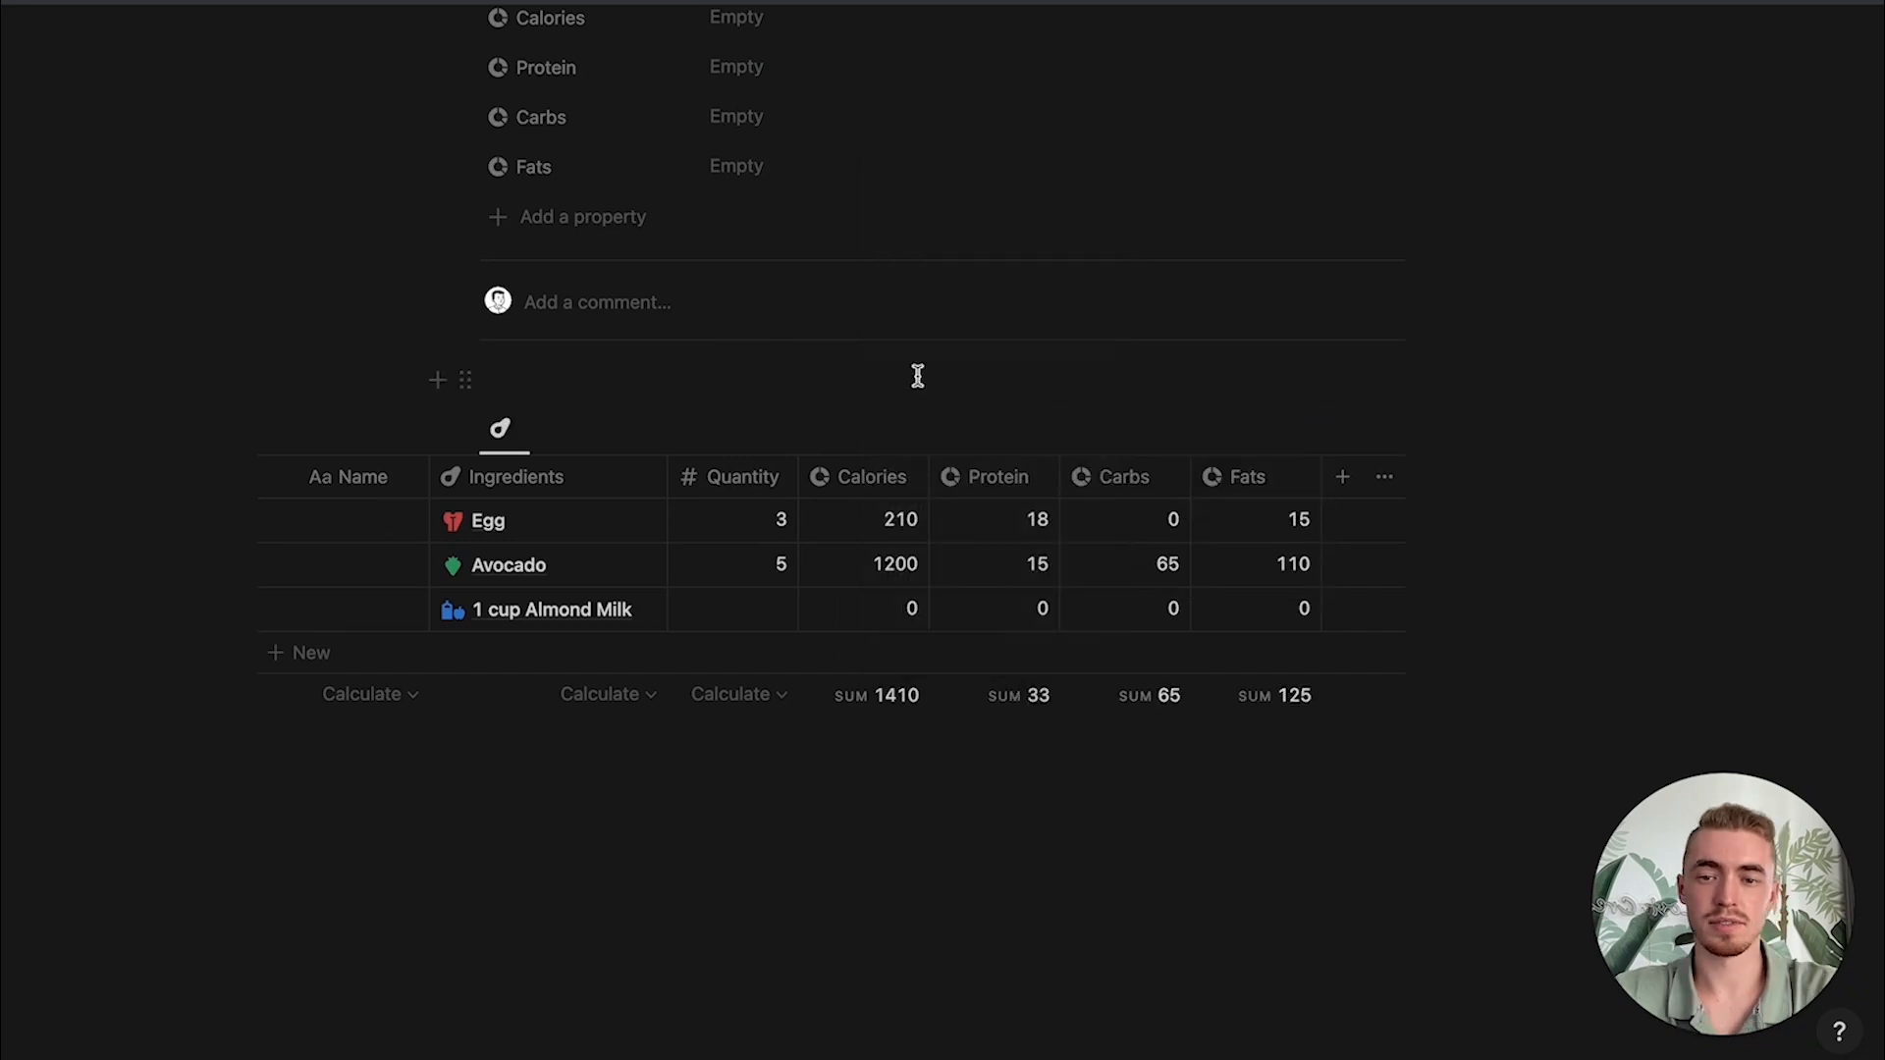
Step: Place the ingredients table inside a callout with a green icon and the underlined title Ingredients
click(918, 374)
key(Return)
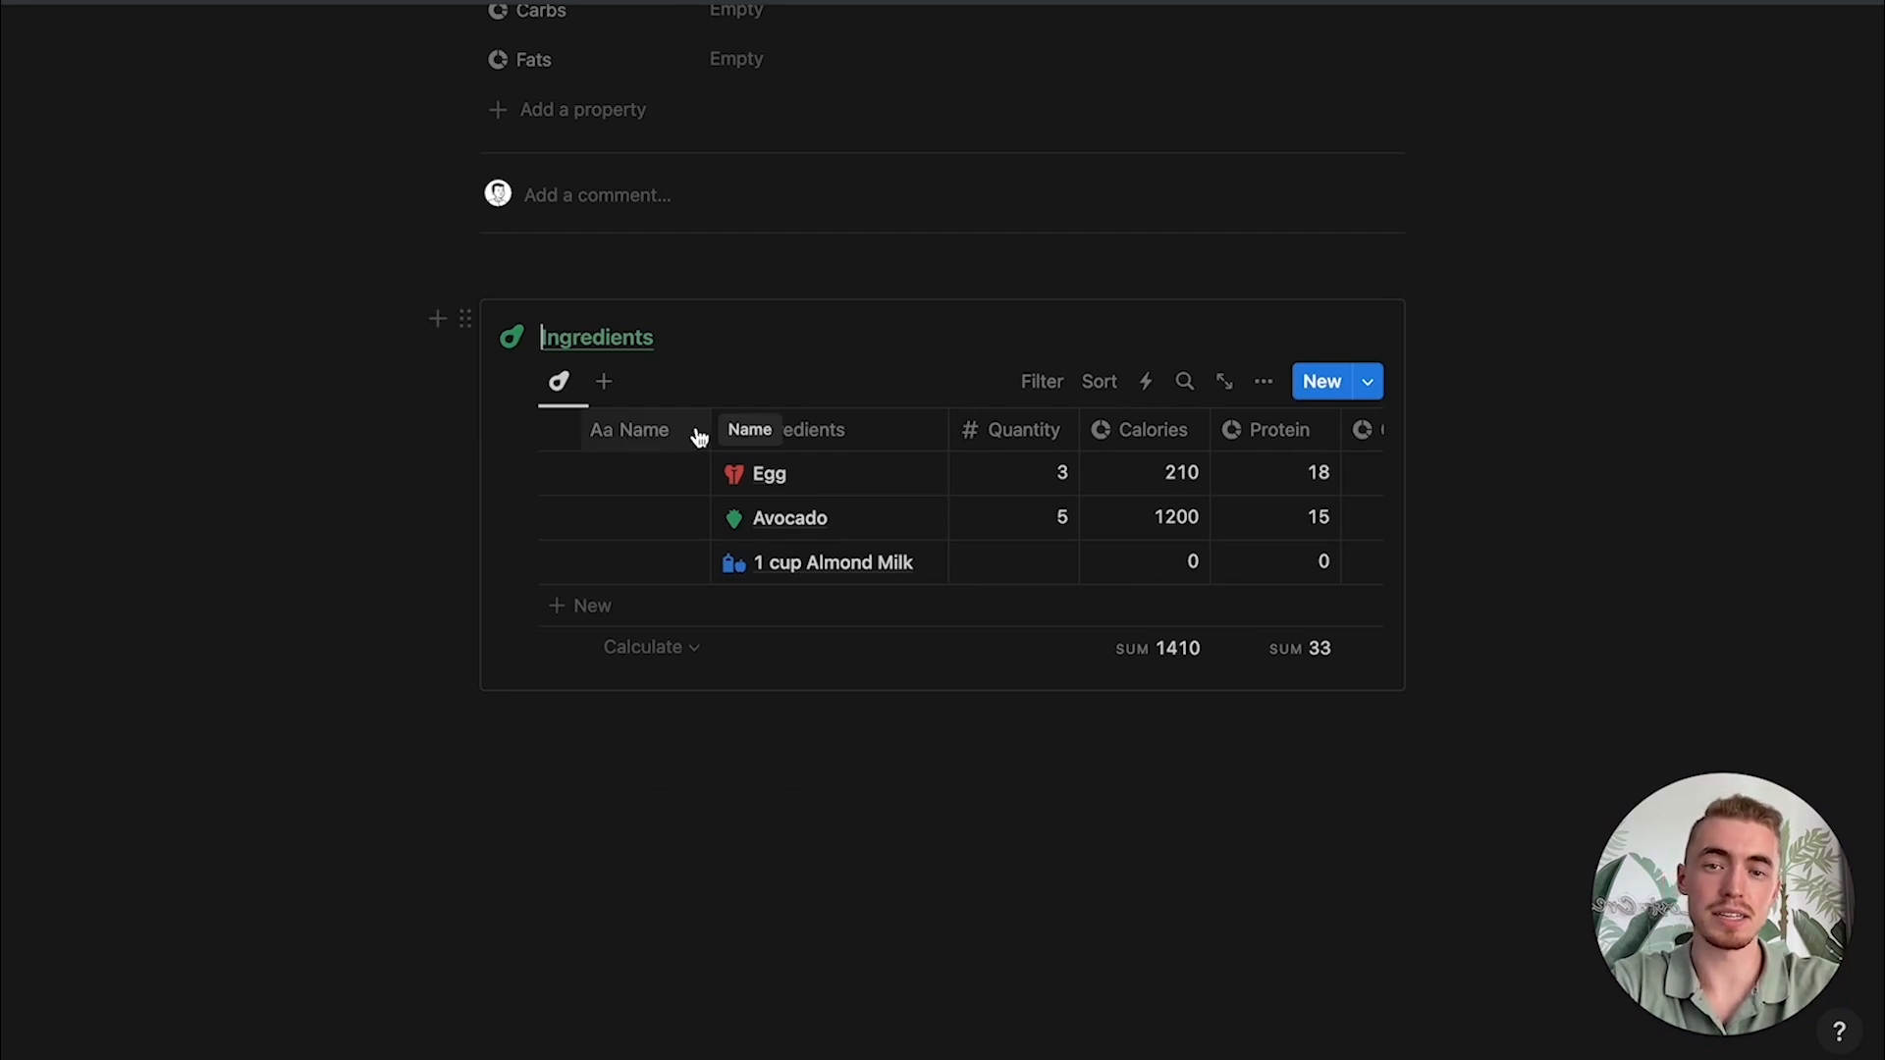
click(678, 343)
Step: Duplicate the ingredients table without its content and move the copy to the Meal Planner page
click(524, 379)
mouse_move(469, 160)
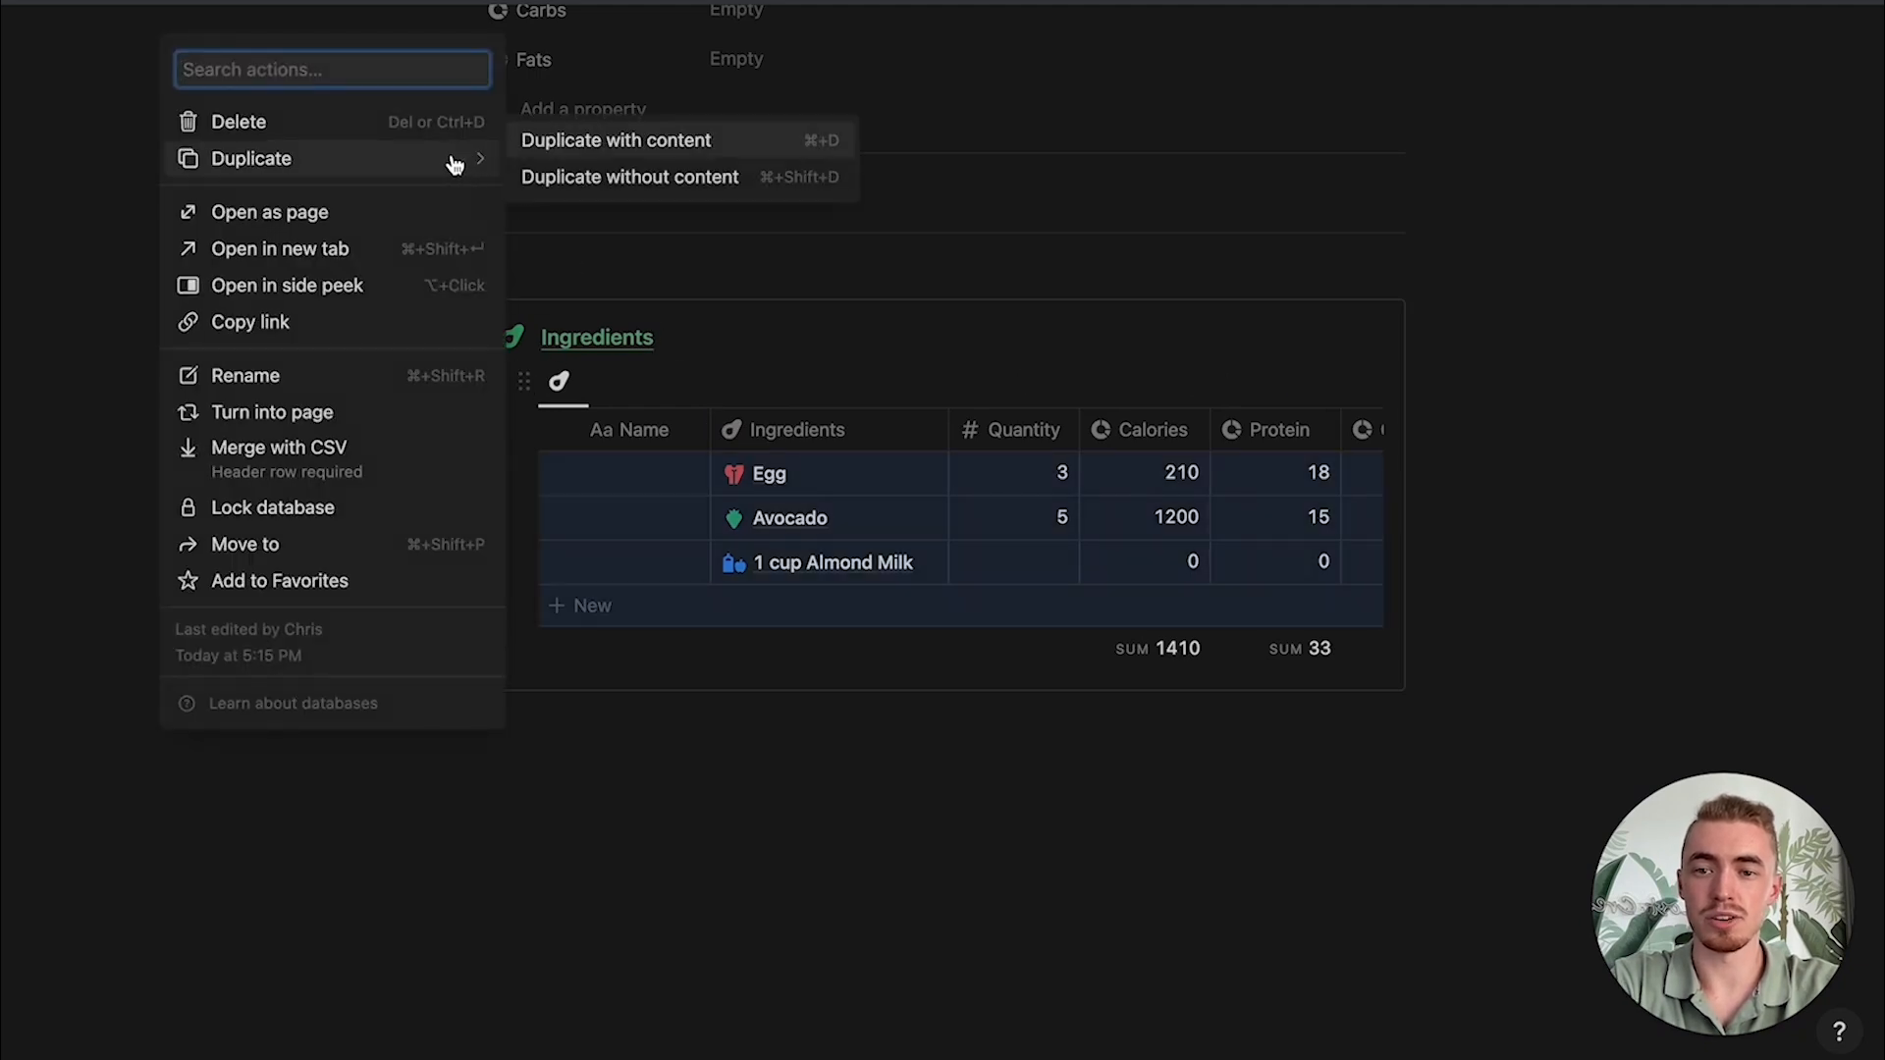
click(595, 183)
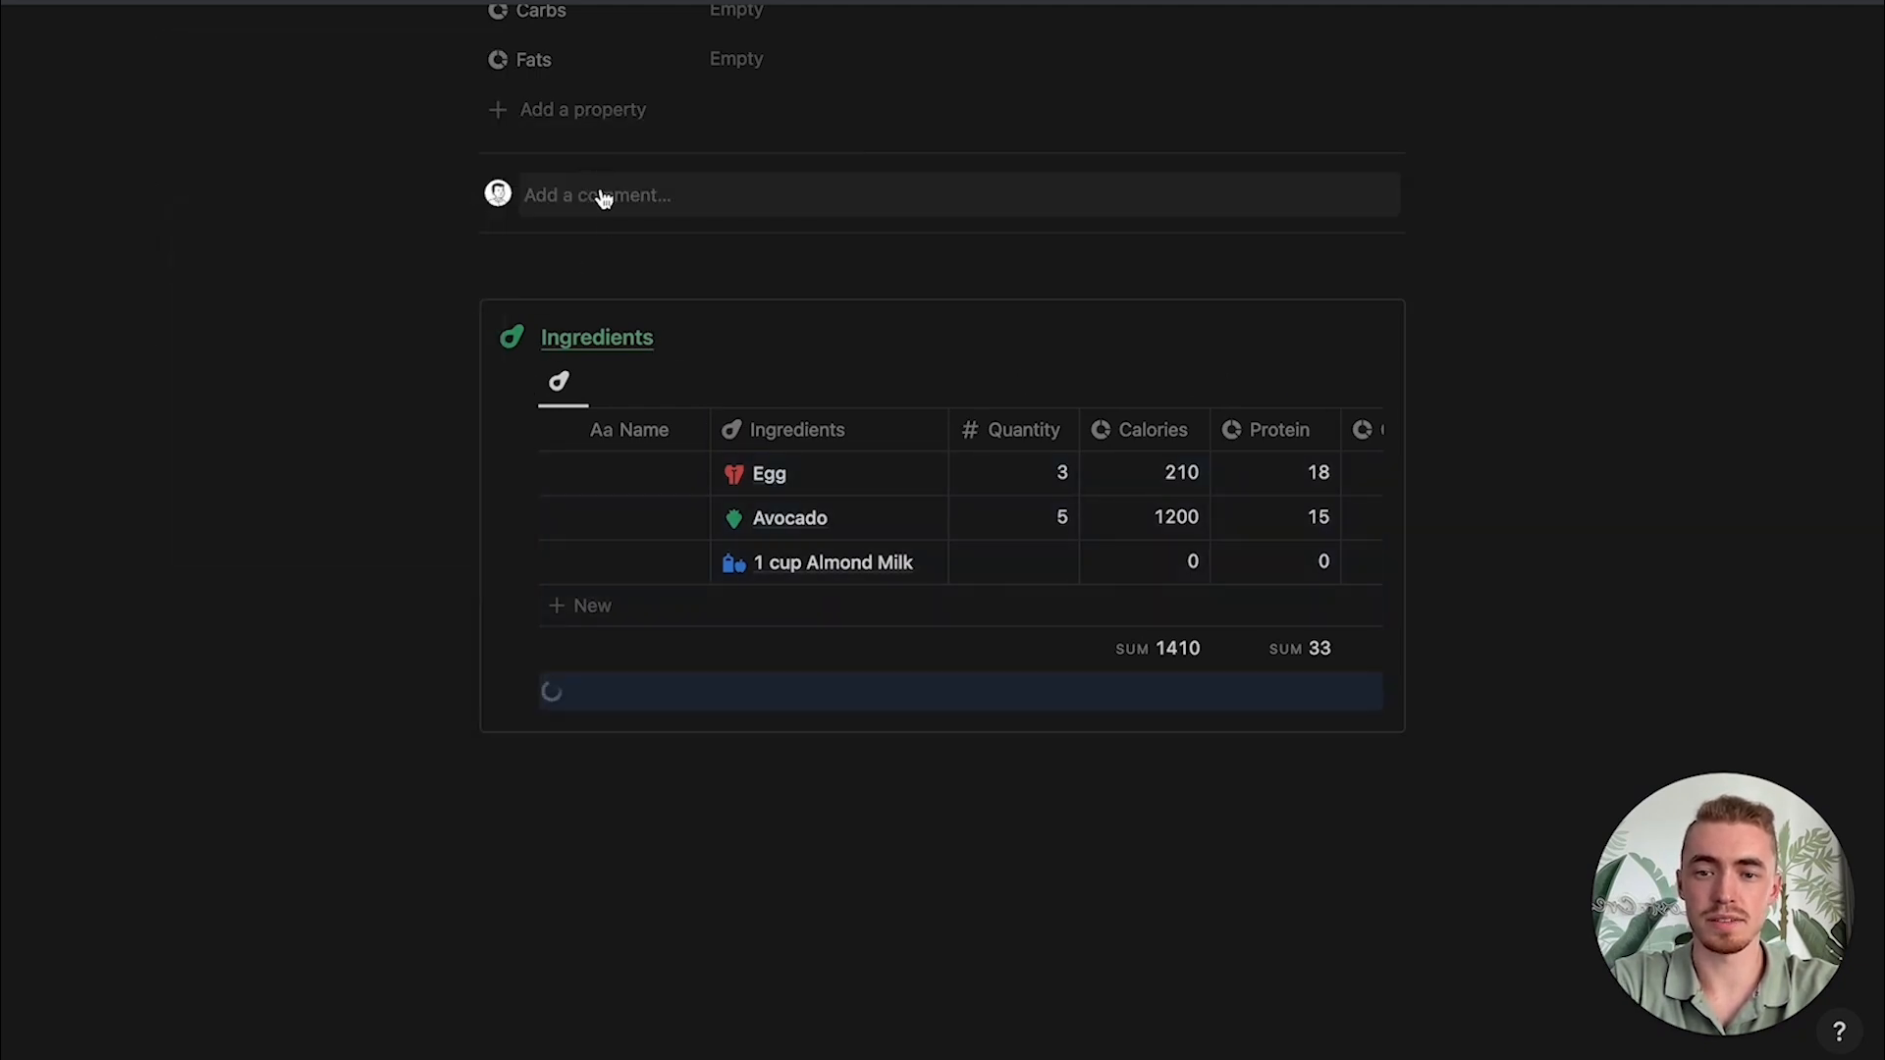
click(525, 698)
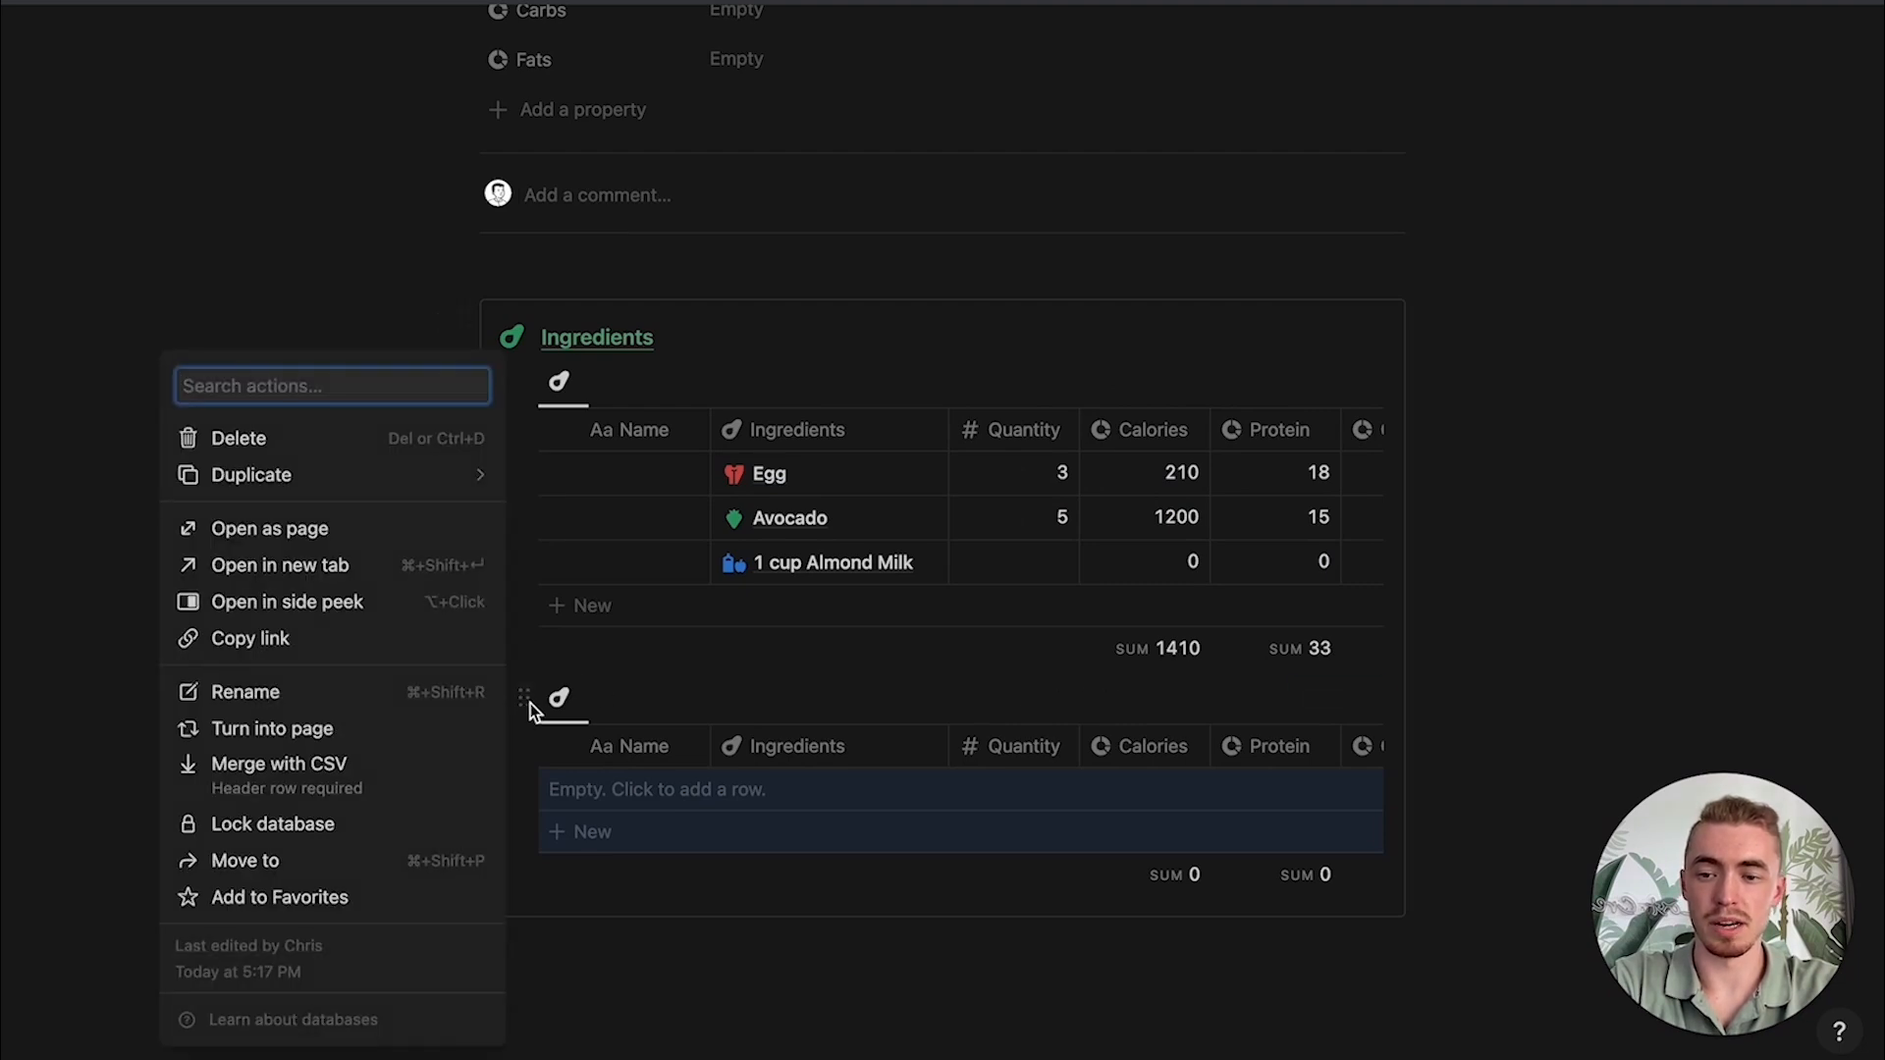
click(401, 865)
click(731, 285)
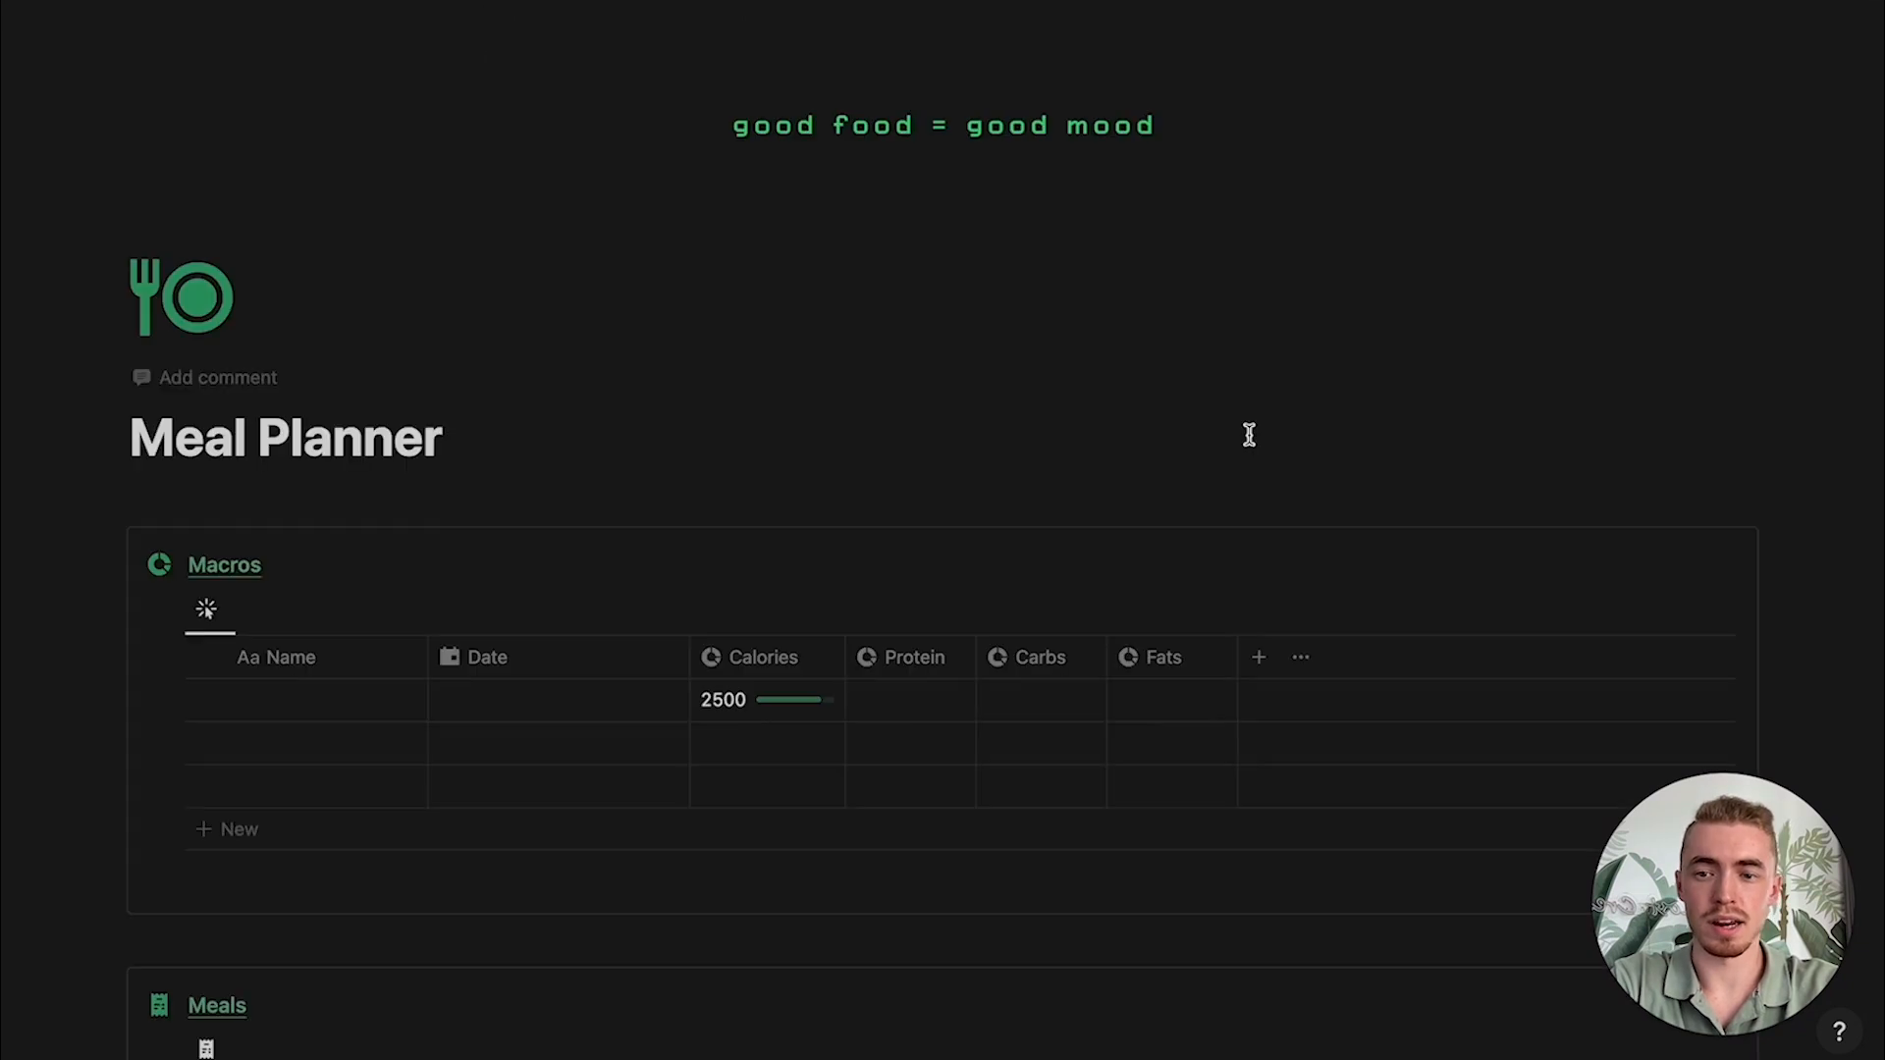
Step: Toggle the database title display in the layout settings of the empty ingredients table at the end of the Meal Planner page
scroll(1243, 433, down, 15)
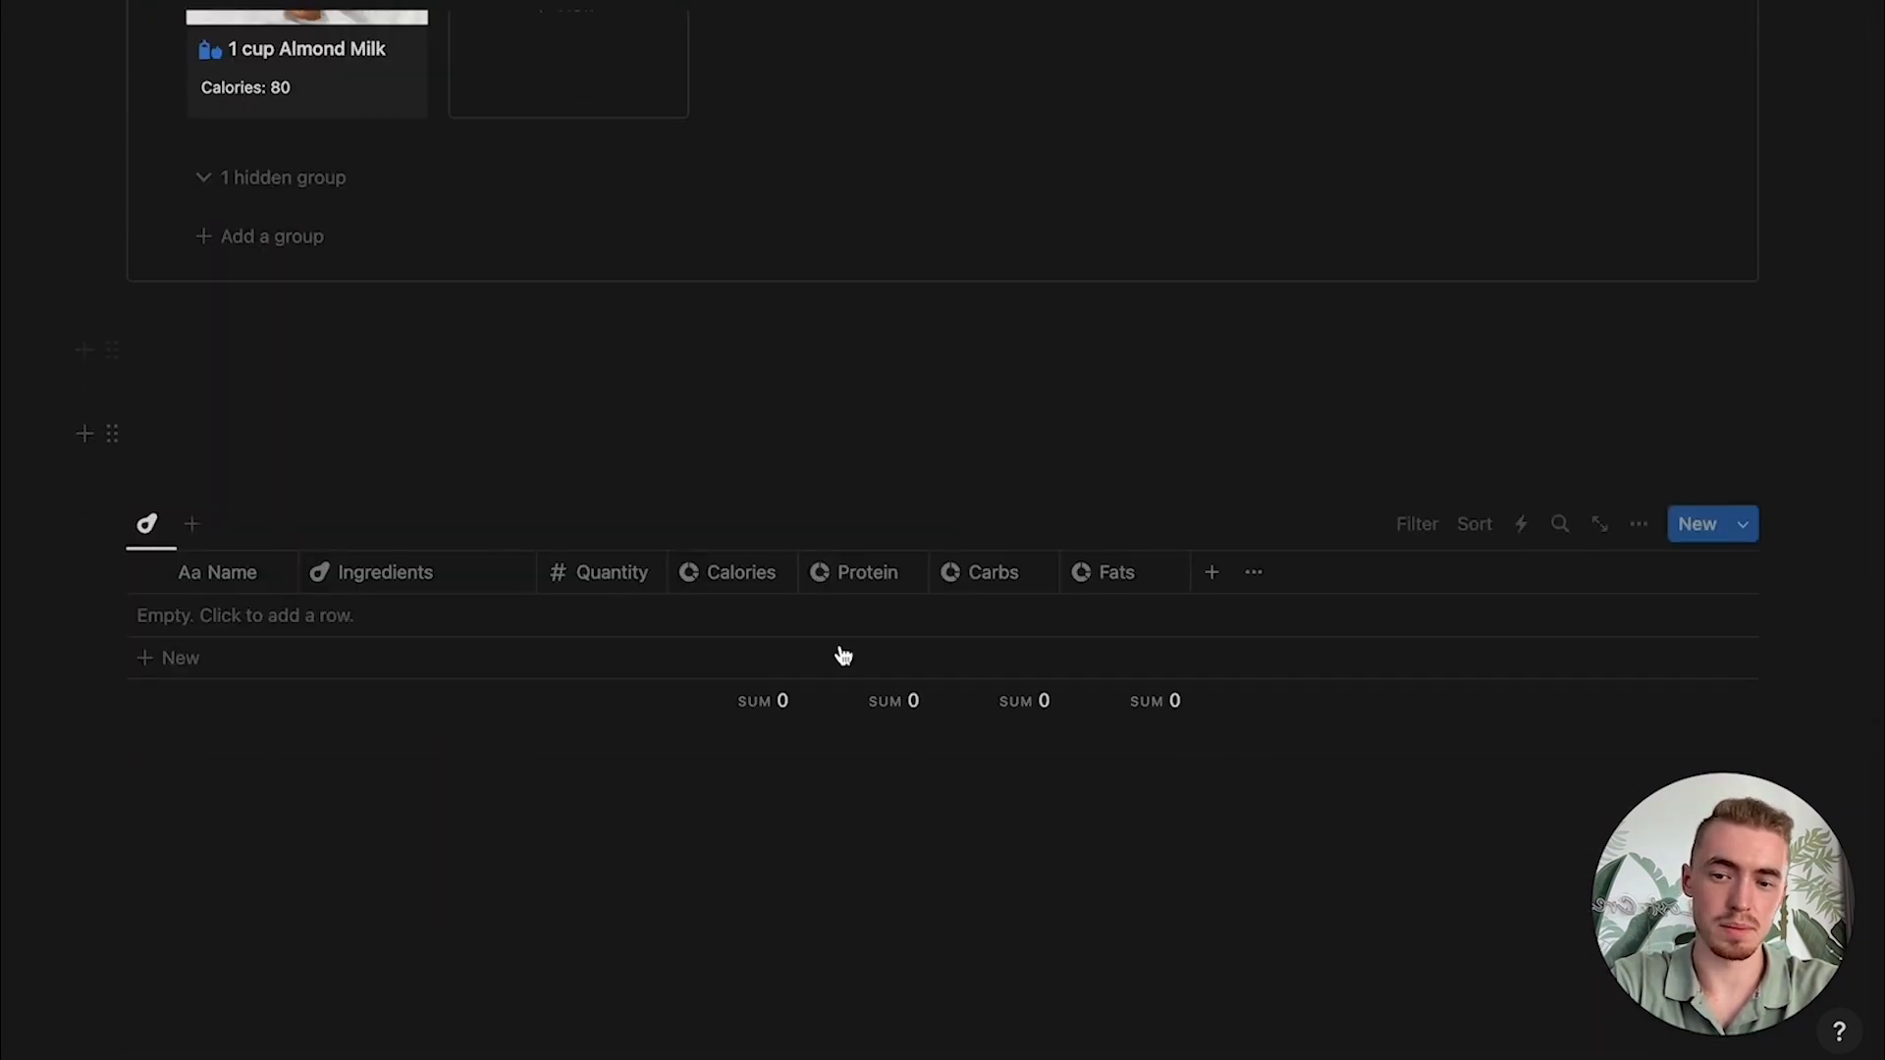
click(1639, 524)
click(1454, 683)
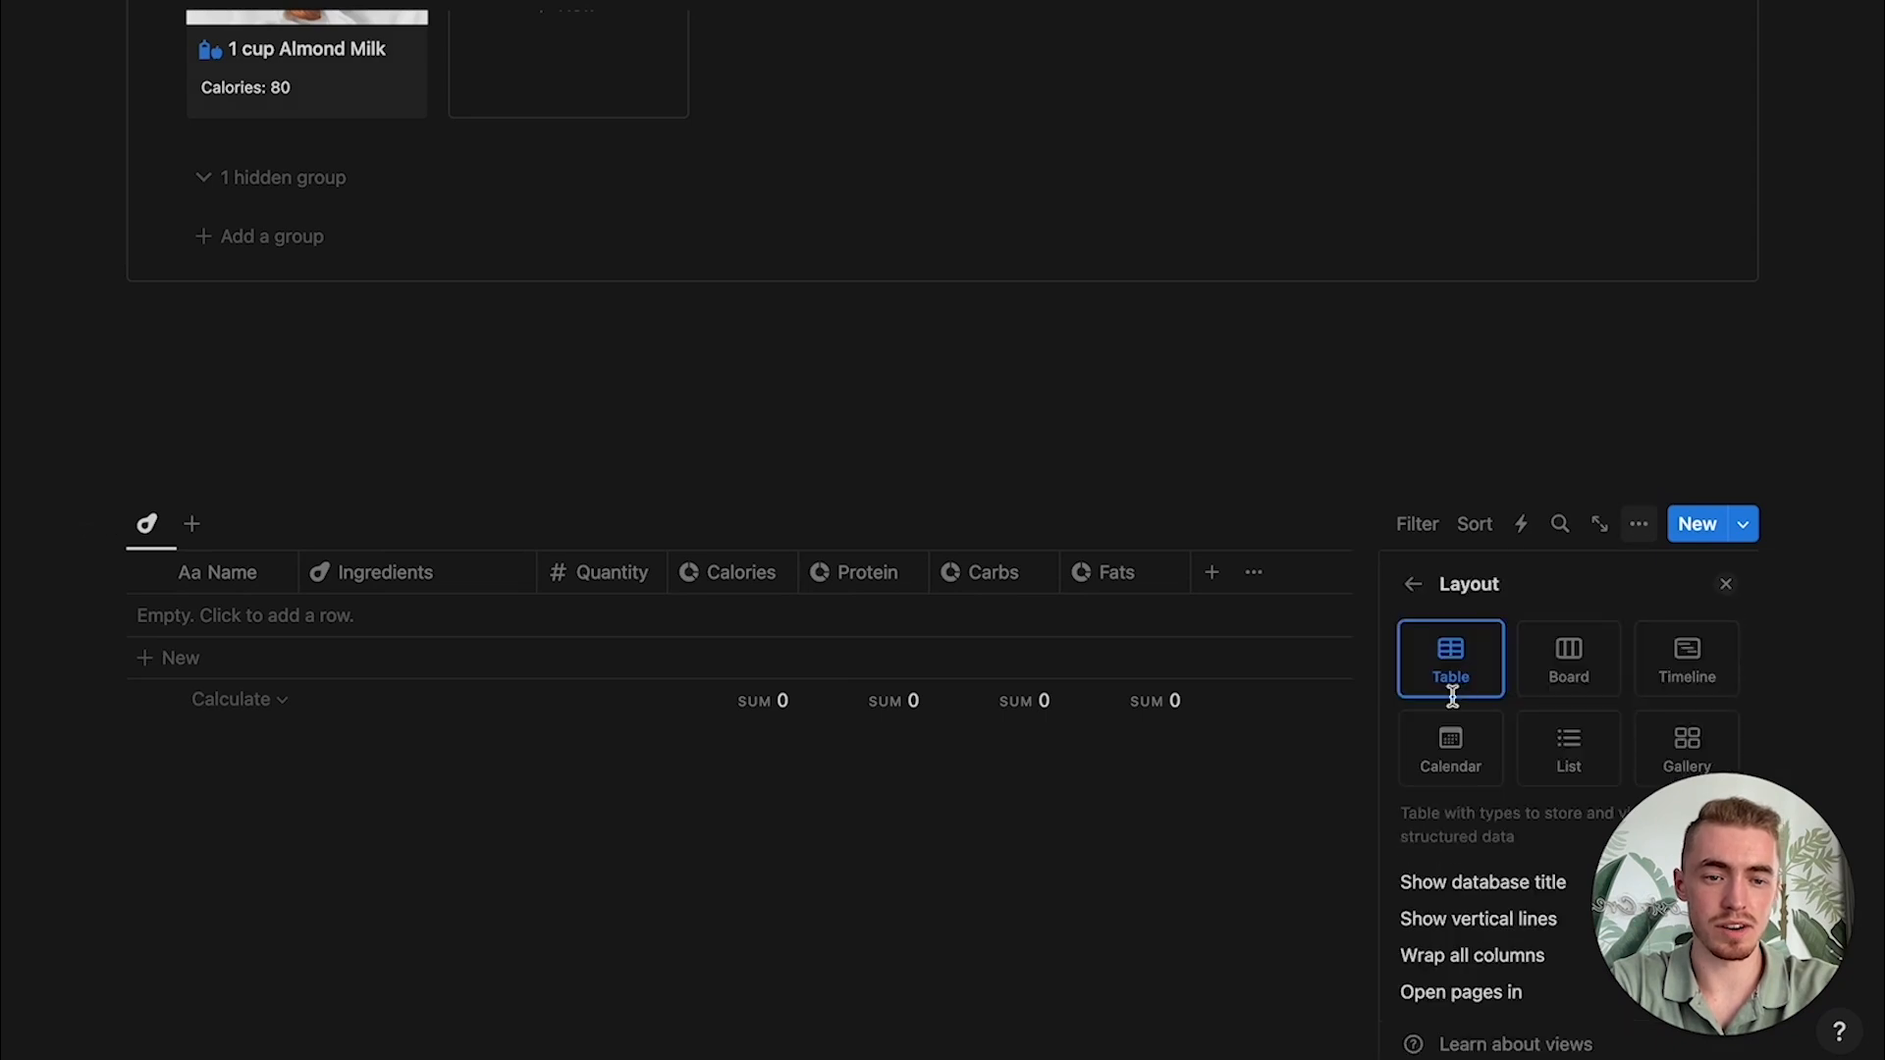
click(1426, 886)
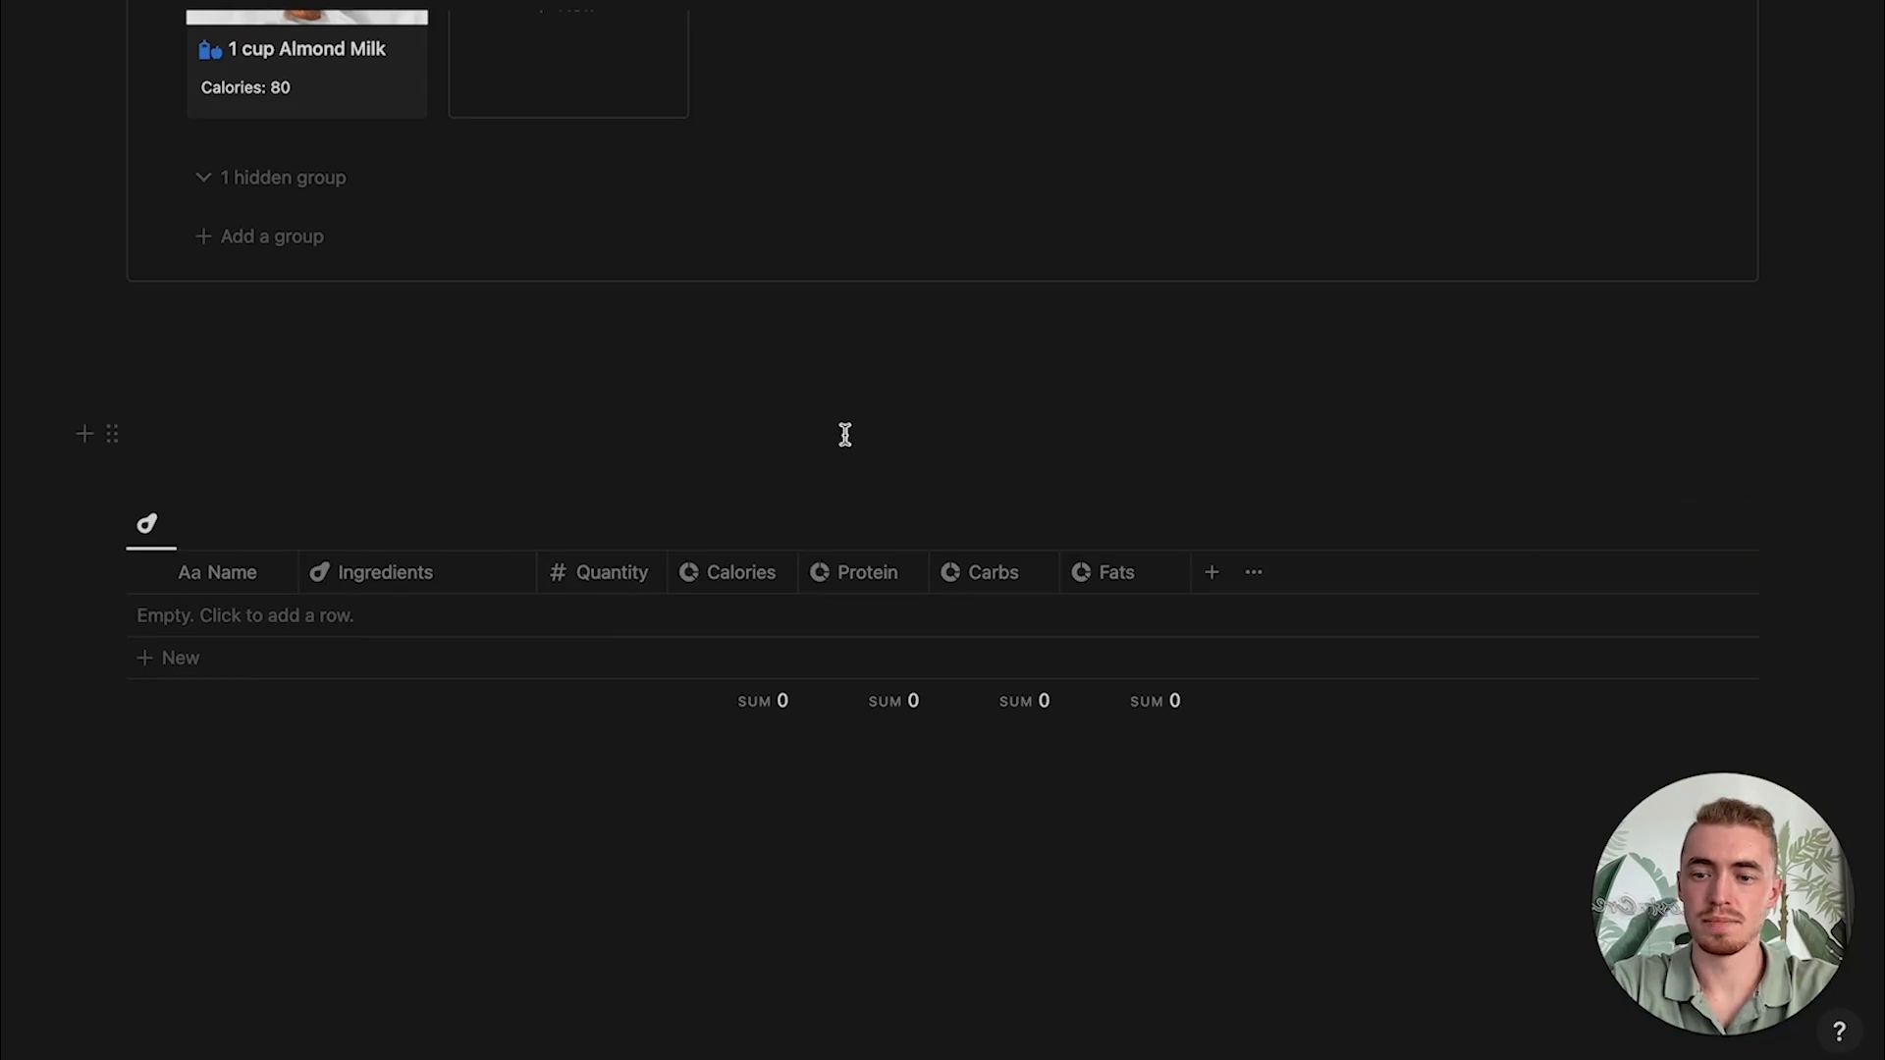
Step: Create a new template in the Meals database and title it New recipe
scroll(842, 434, up, 10)
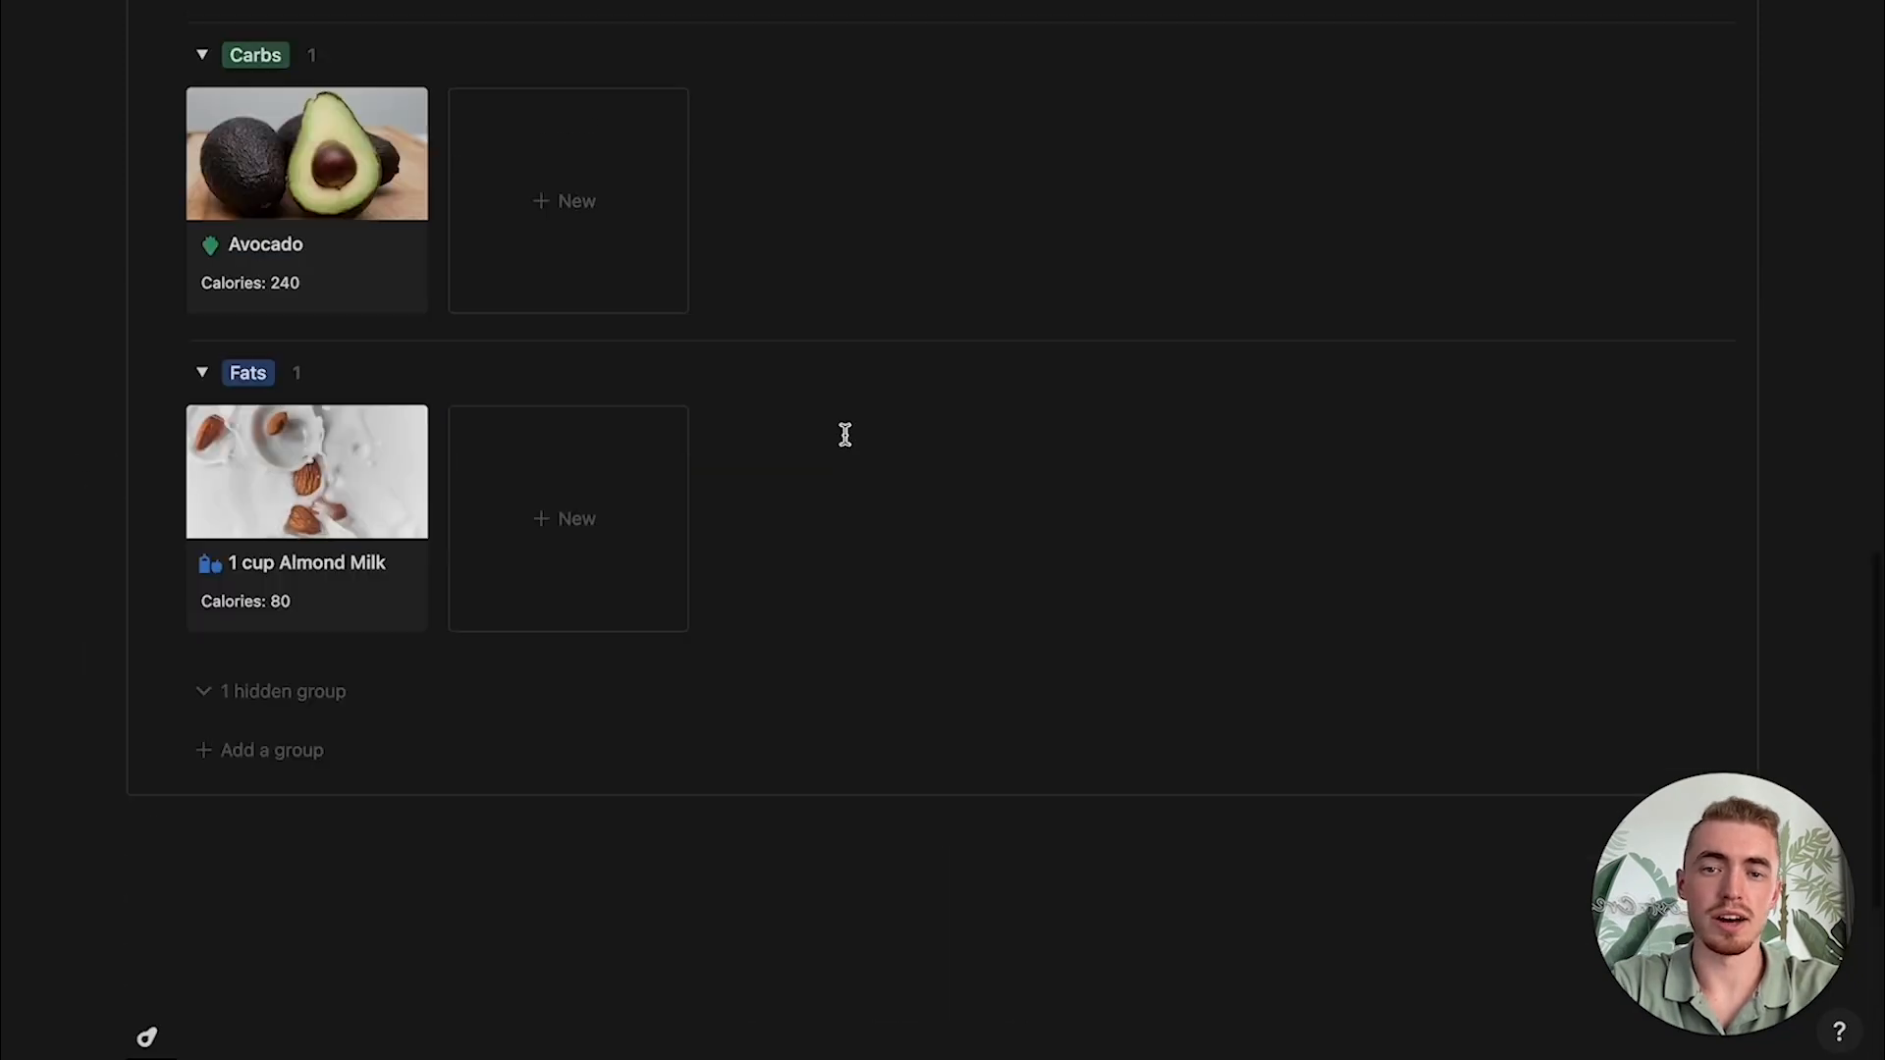
scroll(844, 434, up, 2)
click(1728, 541)
scroll(1734, 540, down, 1)
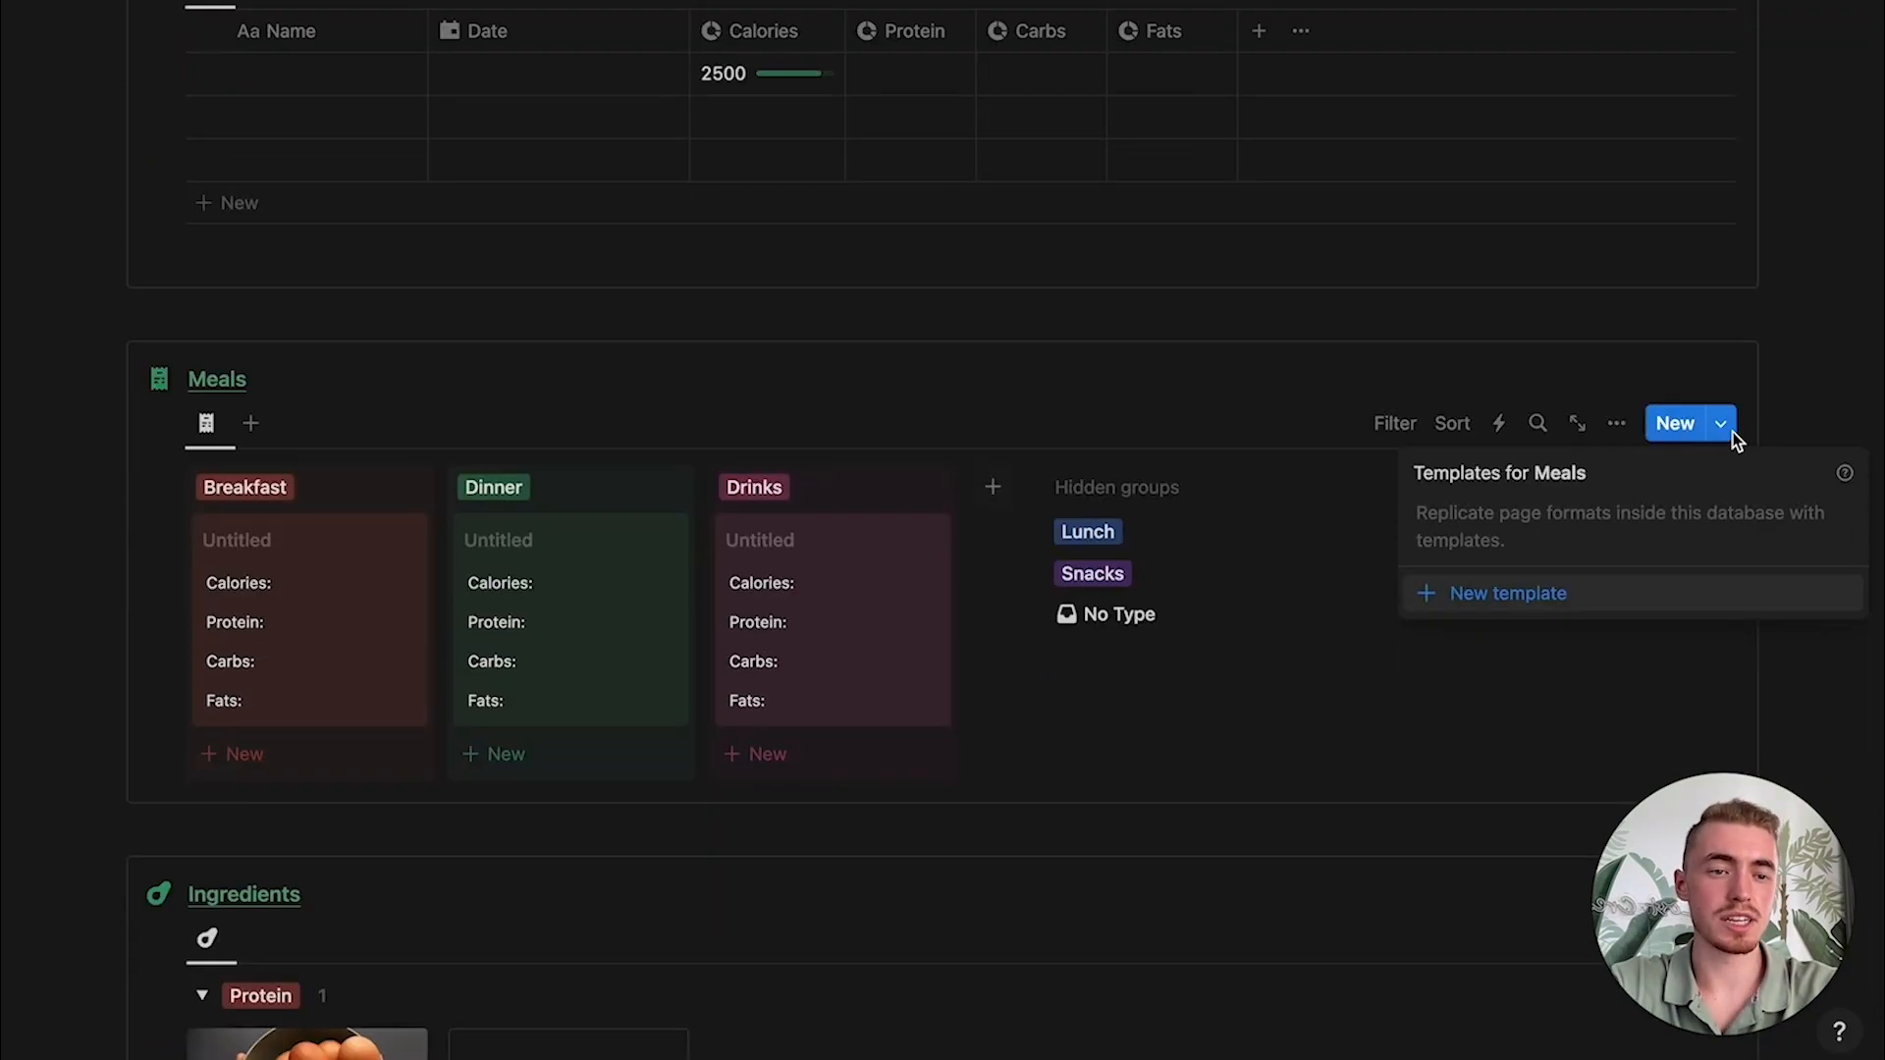
click(1553, 604)
text(Ne)
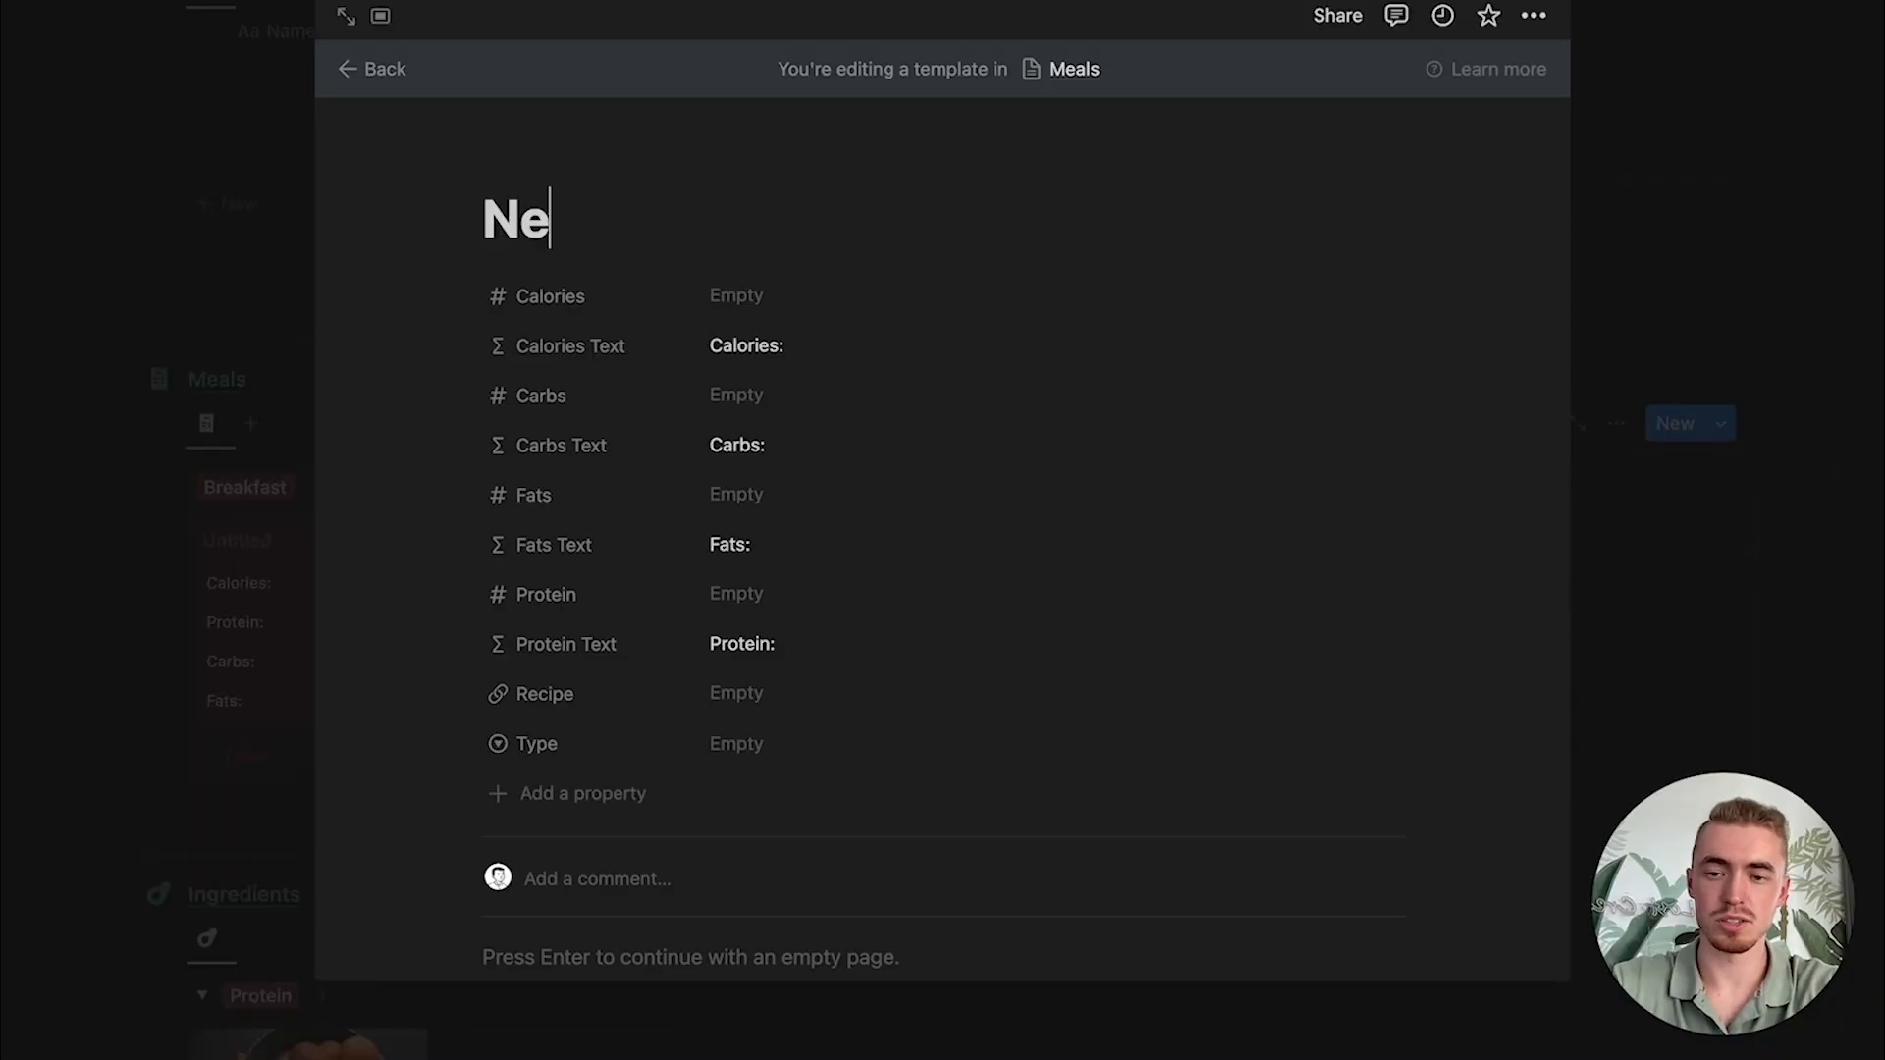
text(w recipe)
Step: Give the New recipe template a fork-and-plate icon
click(534, 157)
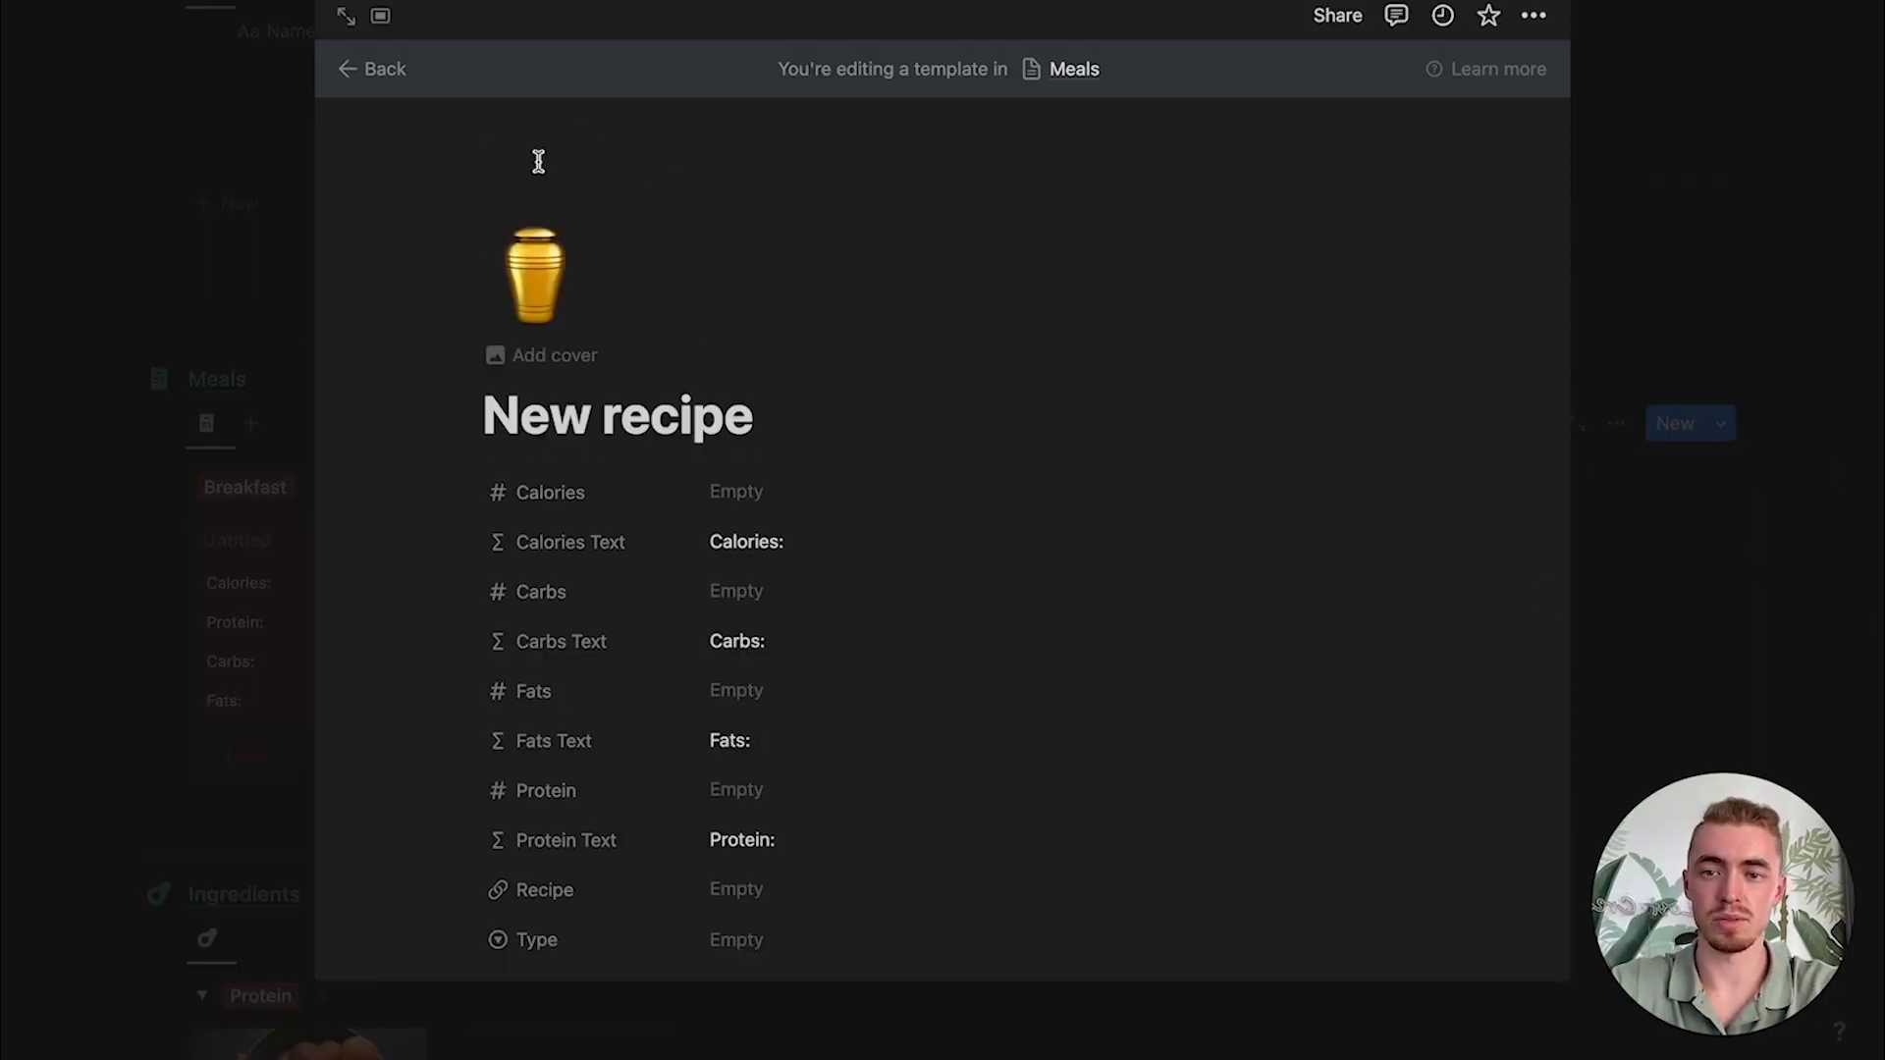
click(534, 280)
click(387, 358)
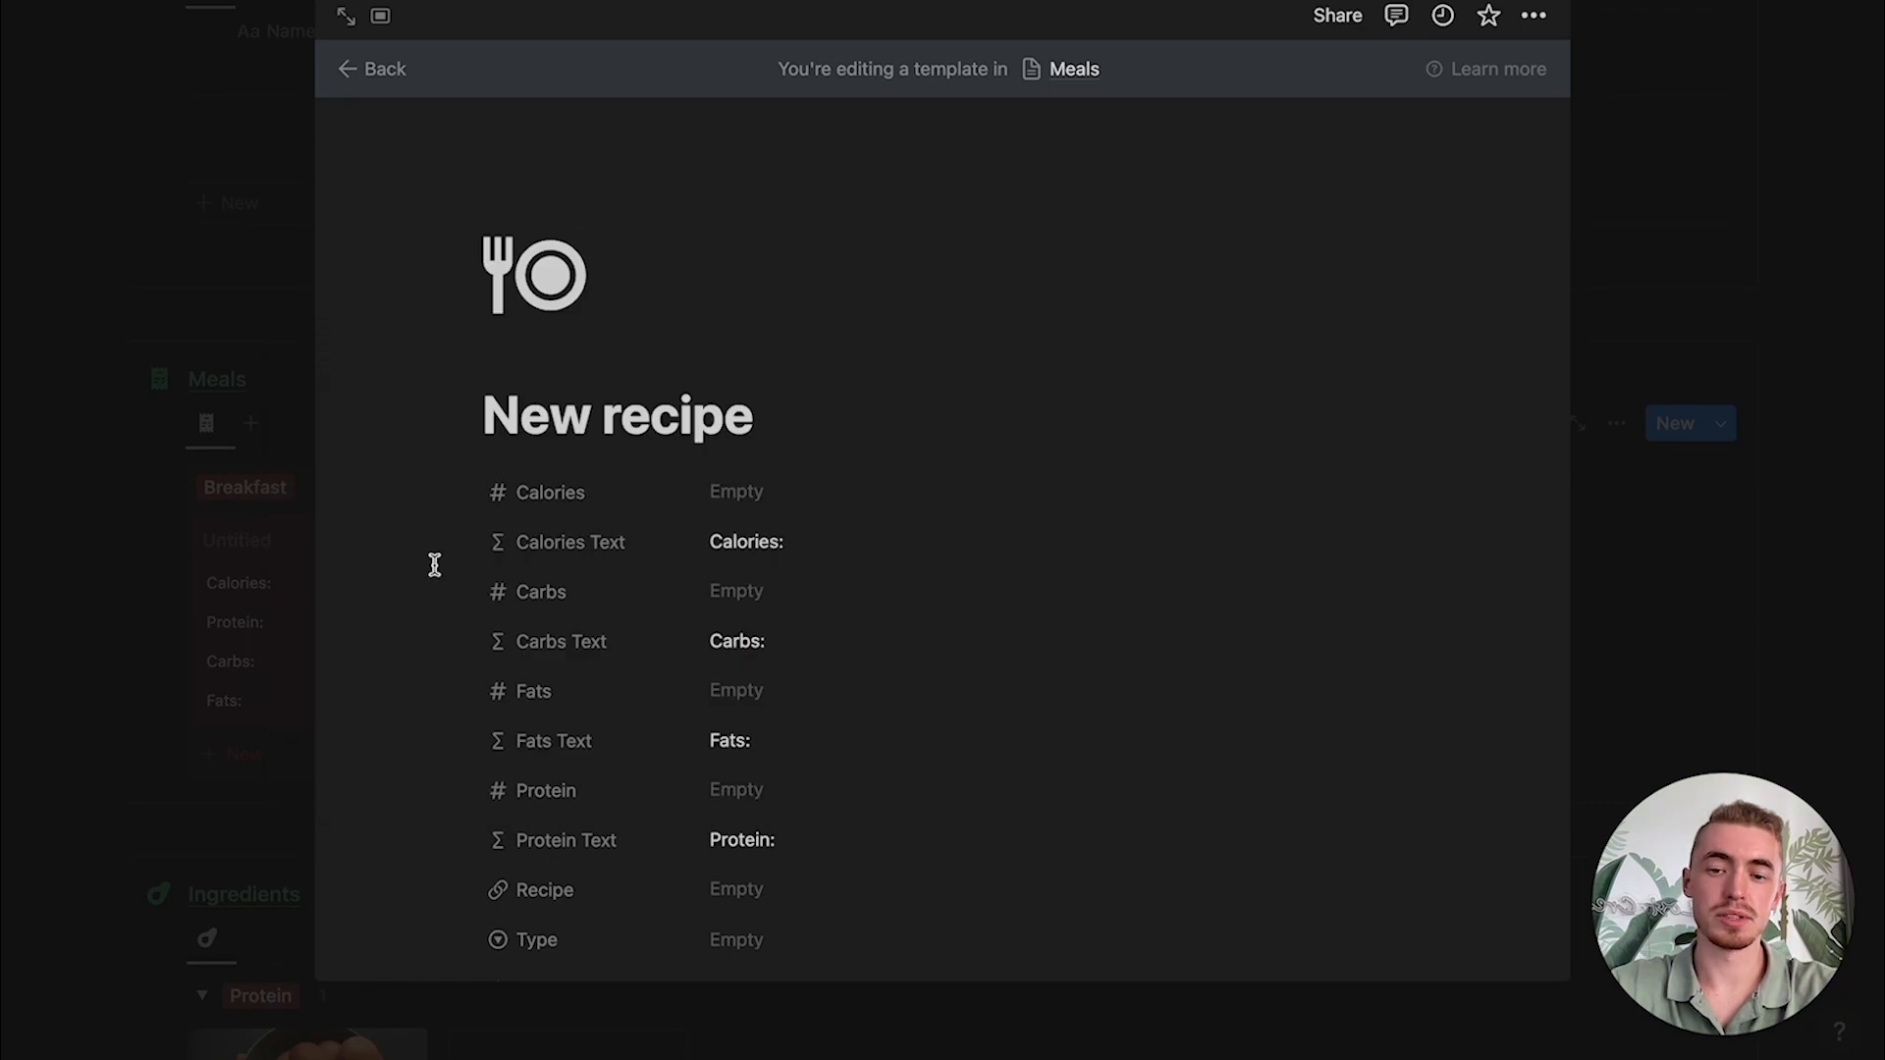
Step: Always hide the Calories Text, Carbs Text, Fats Text, Protein Text, Recipe and Type properties in the recipe template
click(591, 560)
mouse_move(699, 703)
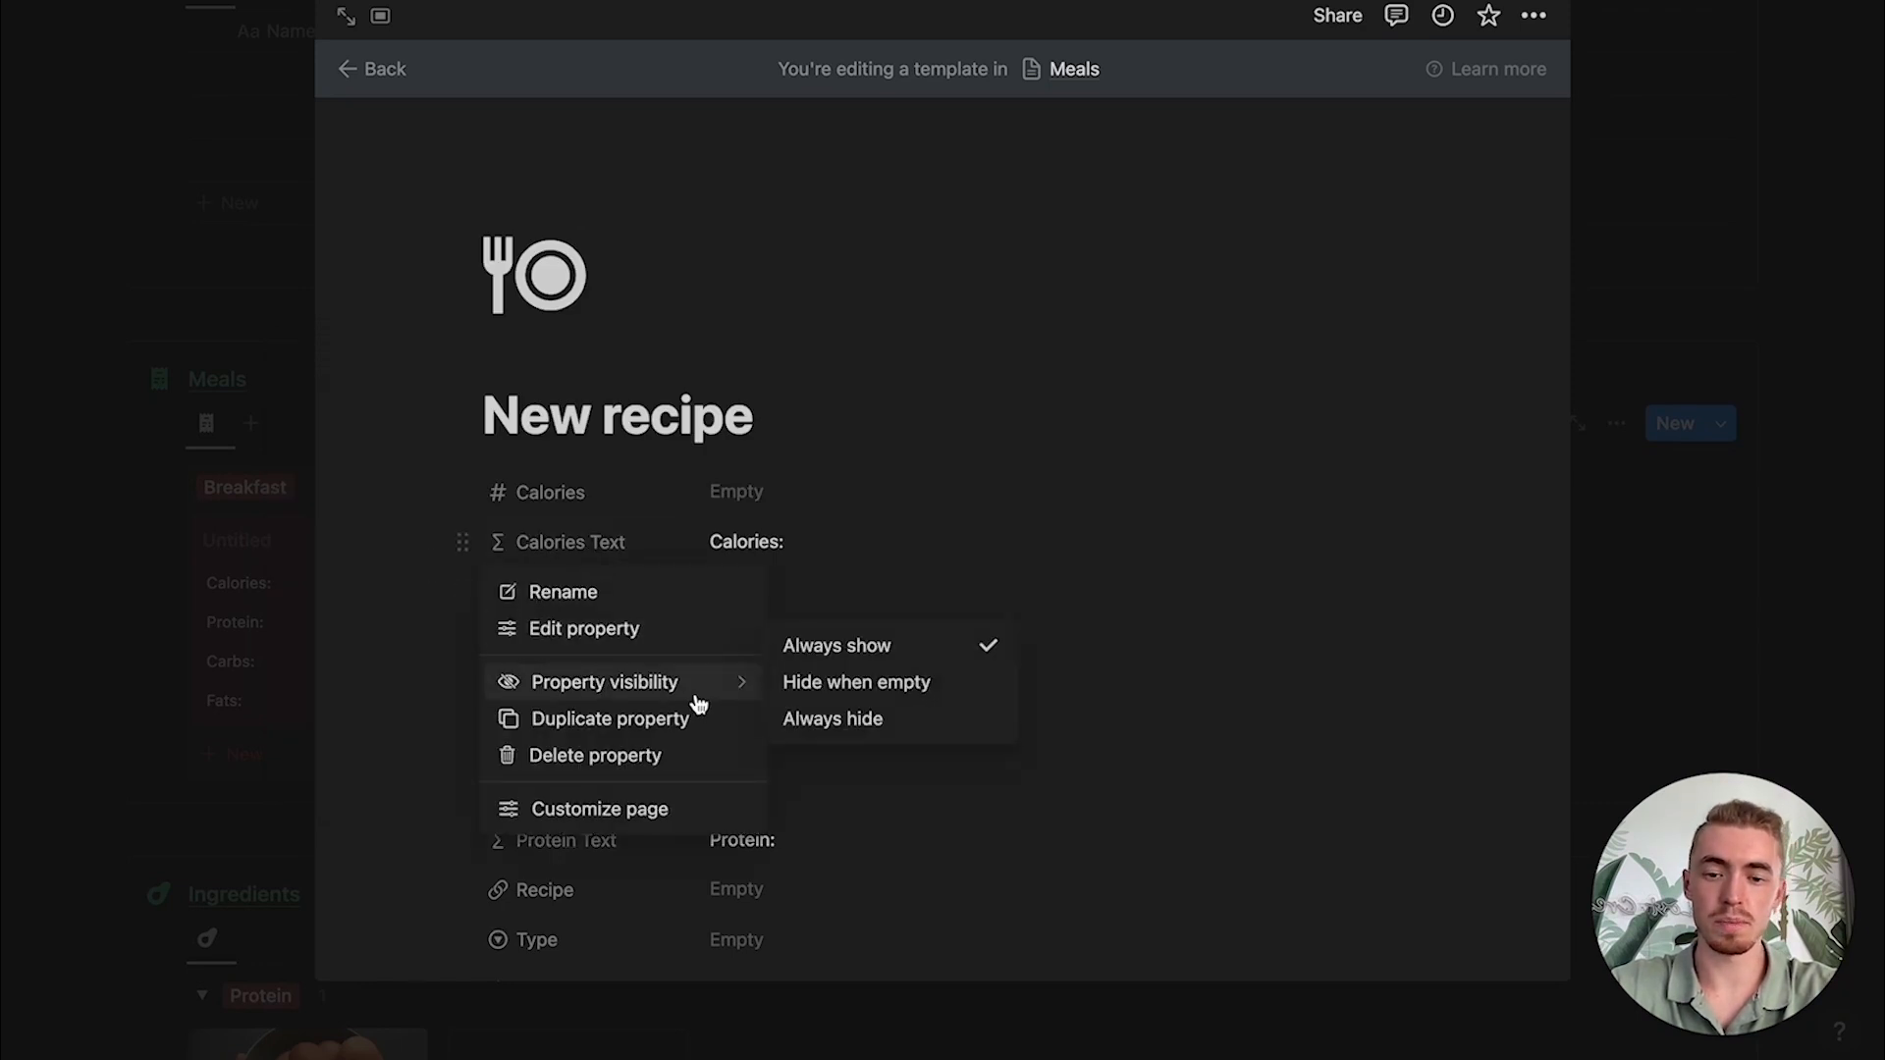
click(870, 729)
scroll(491, 628, down, 3)
click(550, 640)
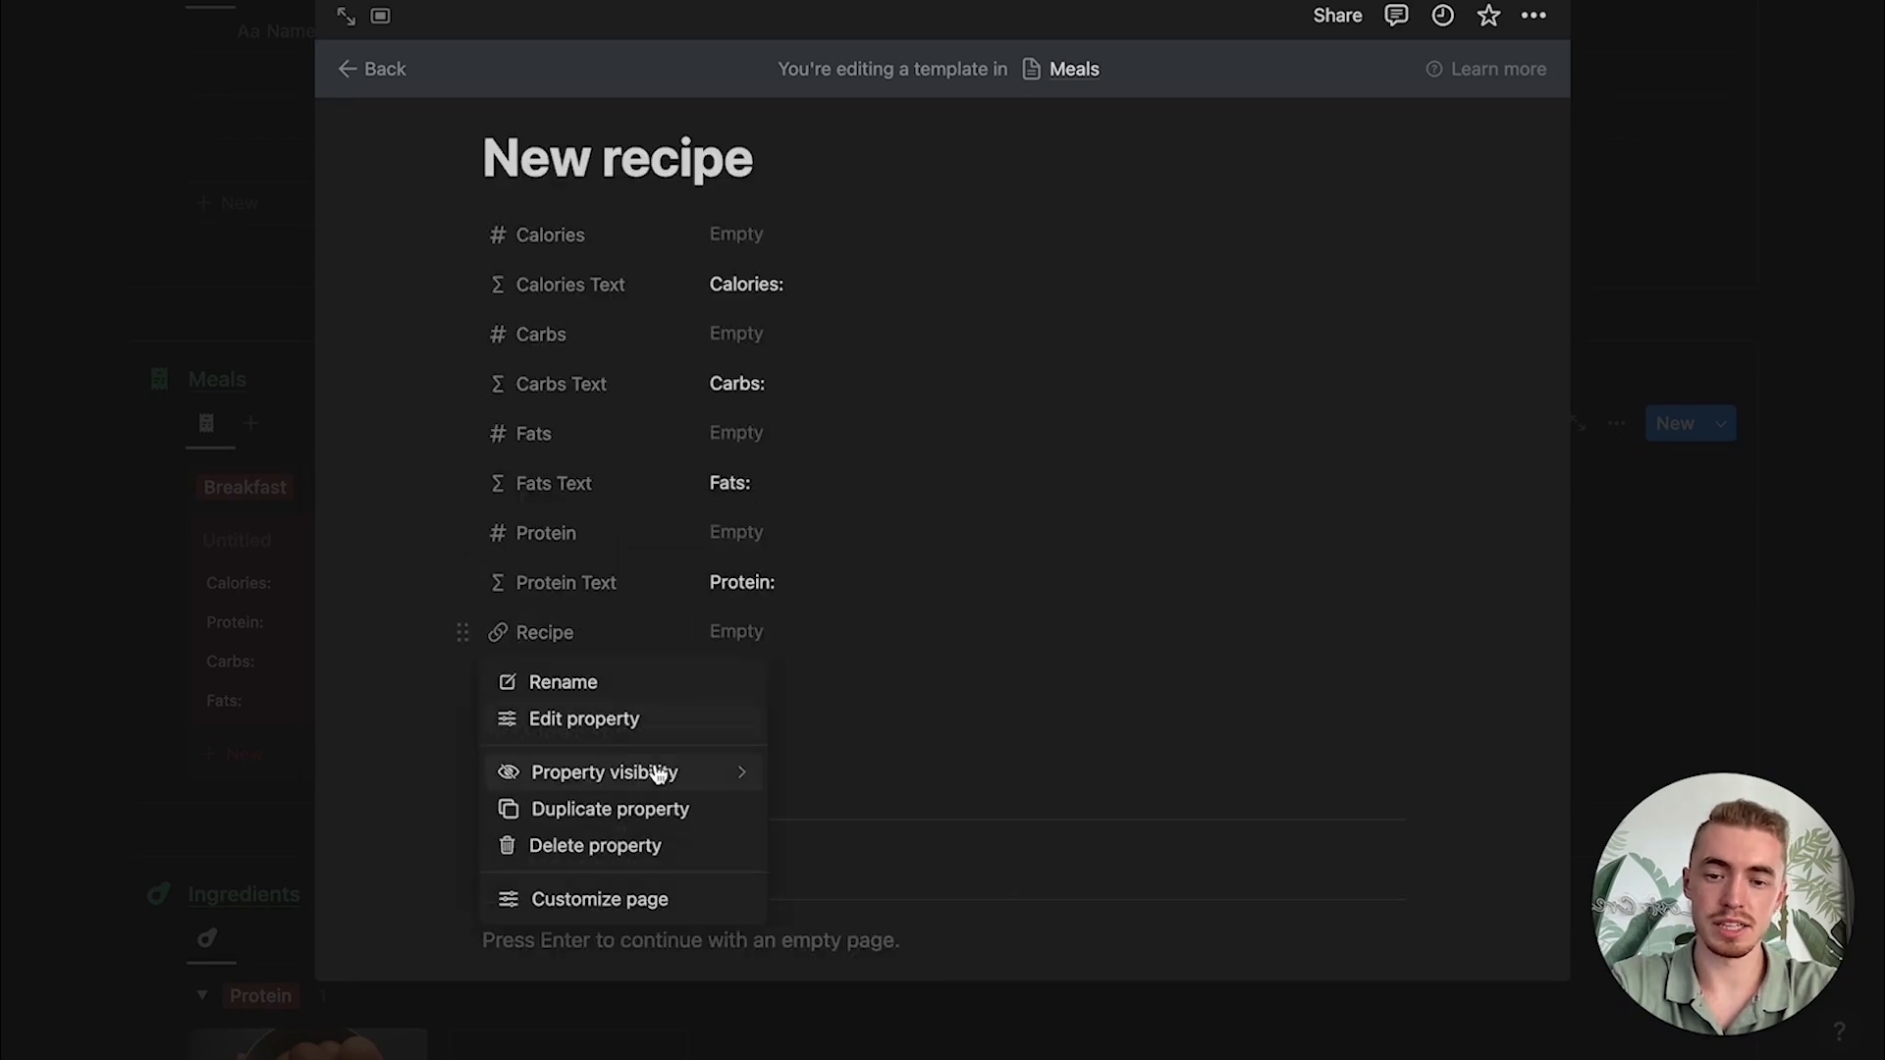
mouse_move(657, 774)
click(820, 809)
click(615, 688)
click(421, 701)
click(574, 791)
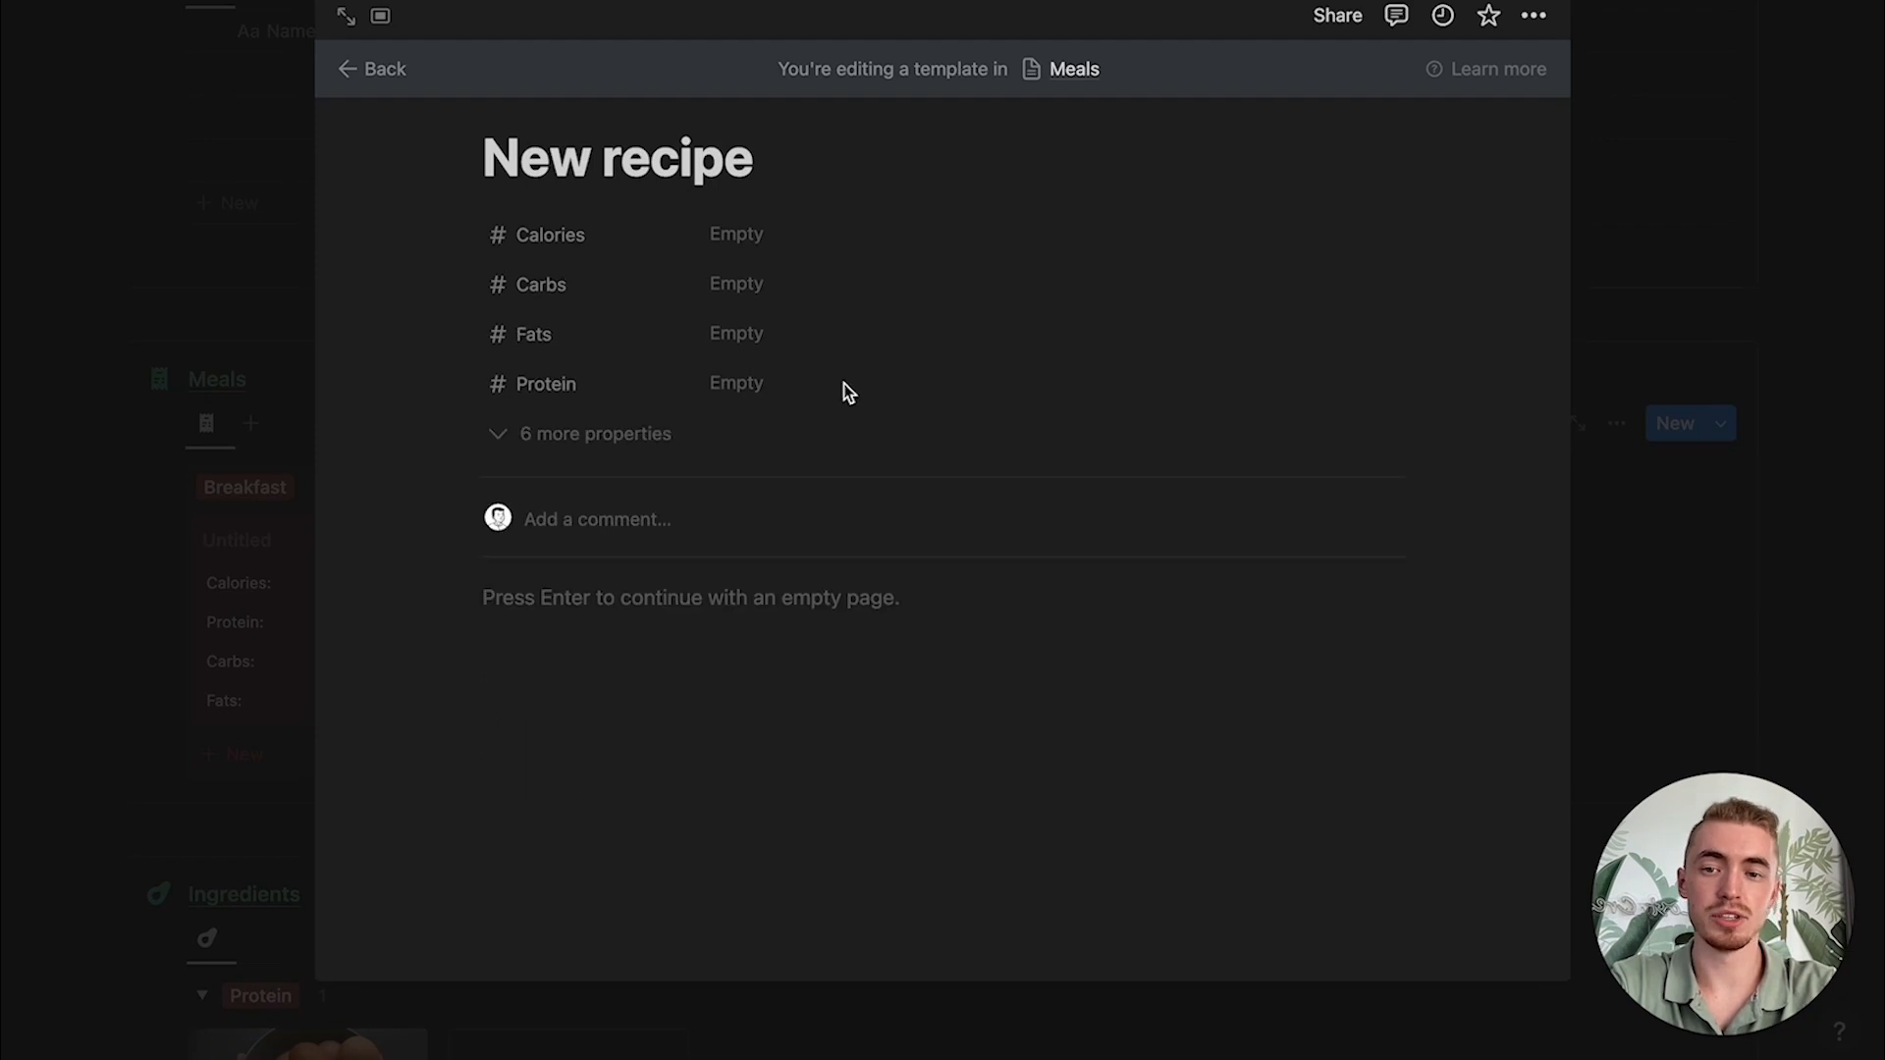
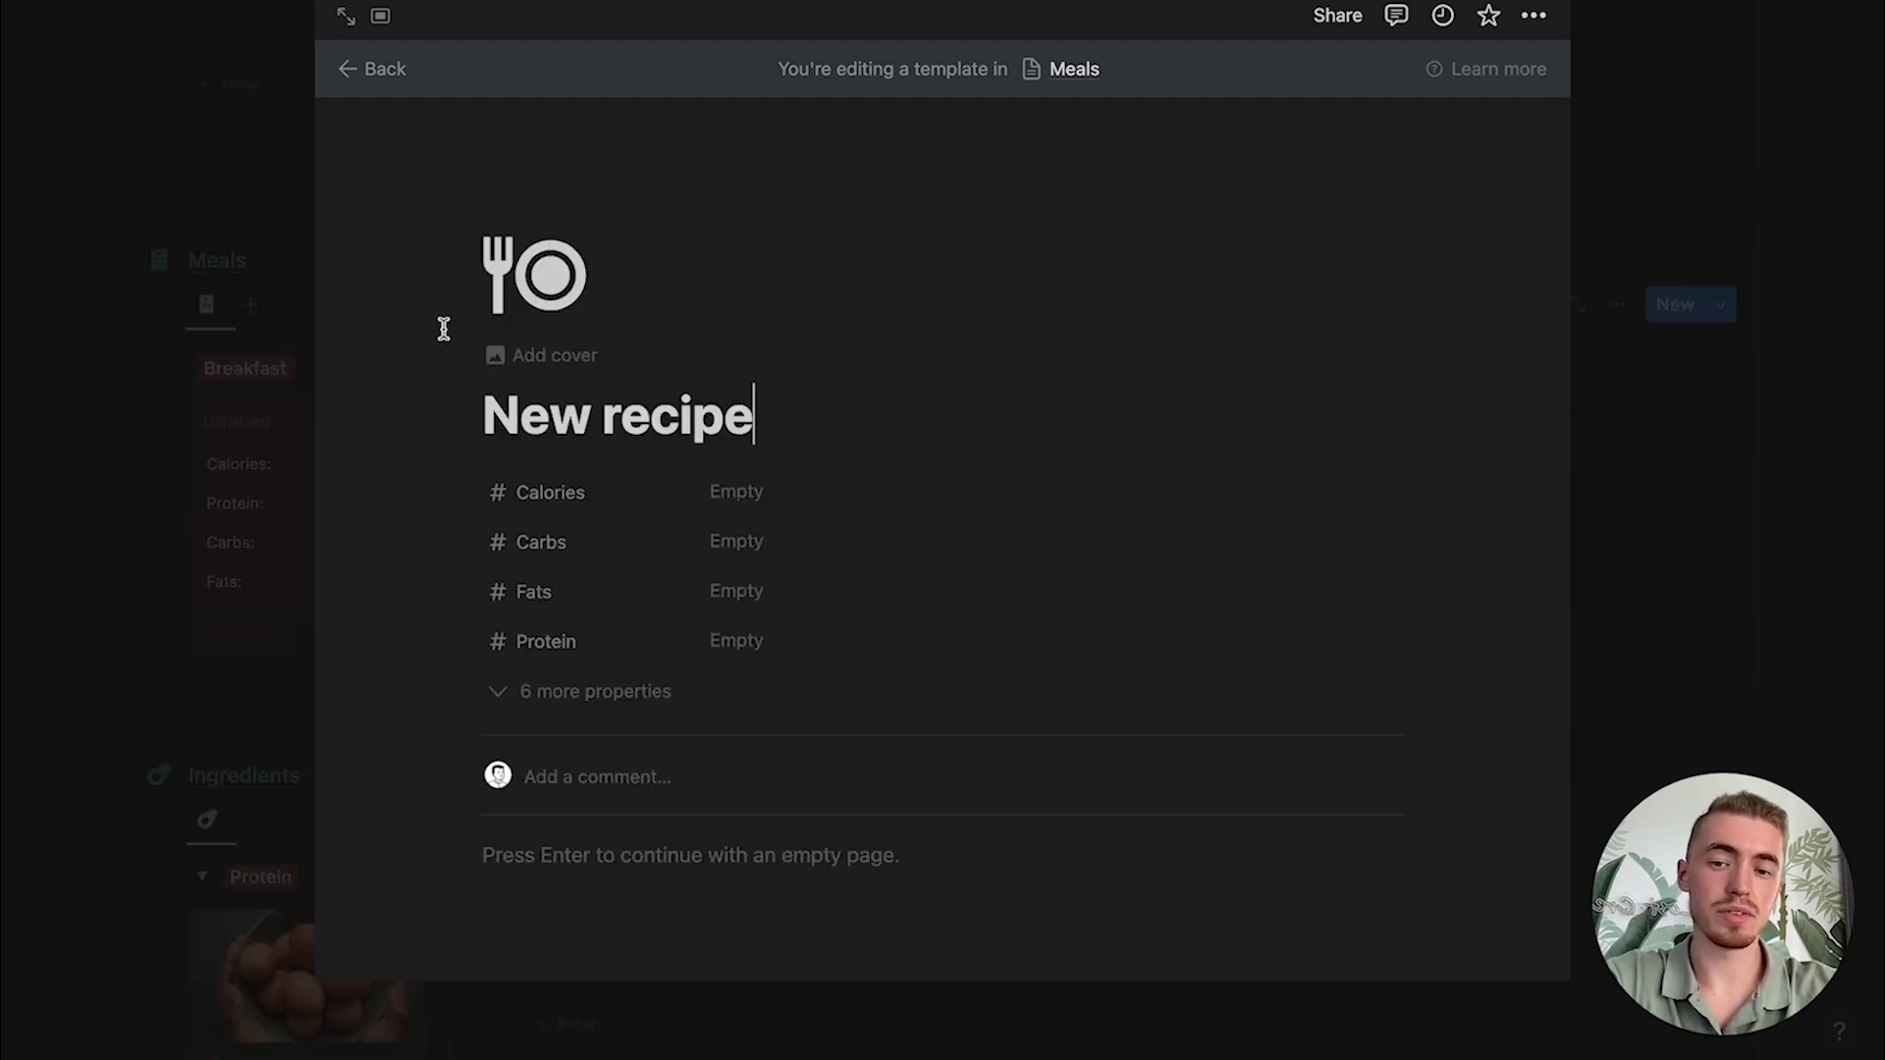
Step: Move the empty ingredients table from the end of the Meal Planner page into the New recipe template
click(203, 504)
scroll(417, 665, down, 15)
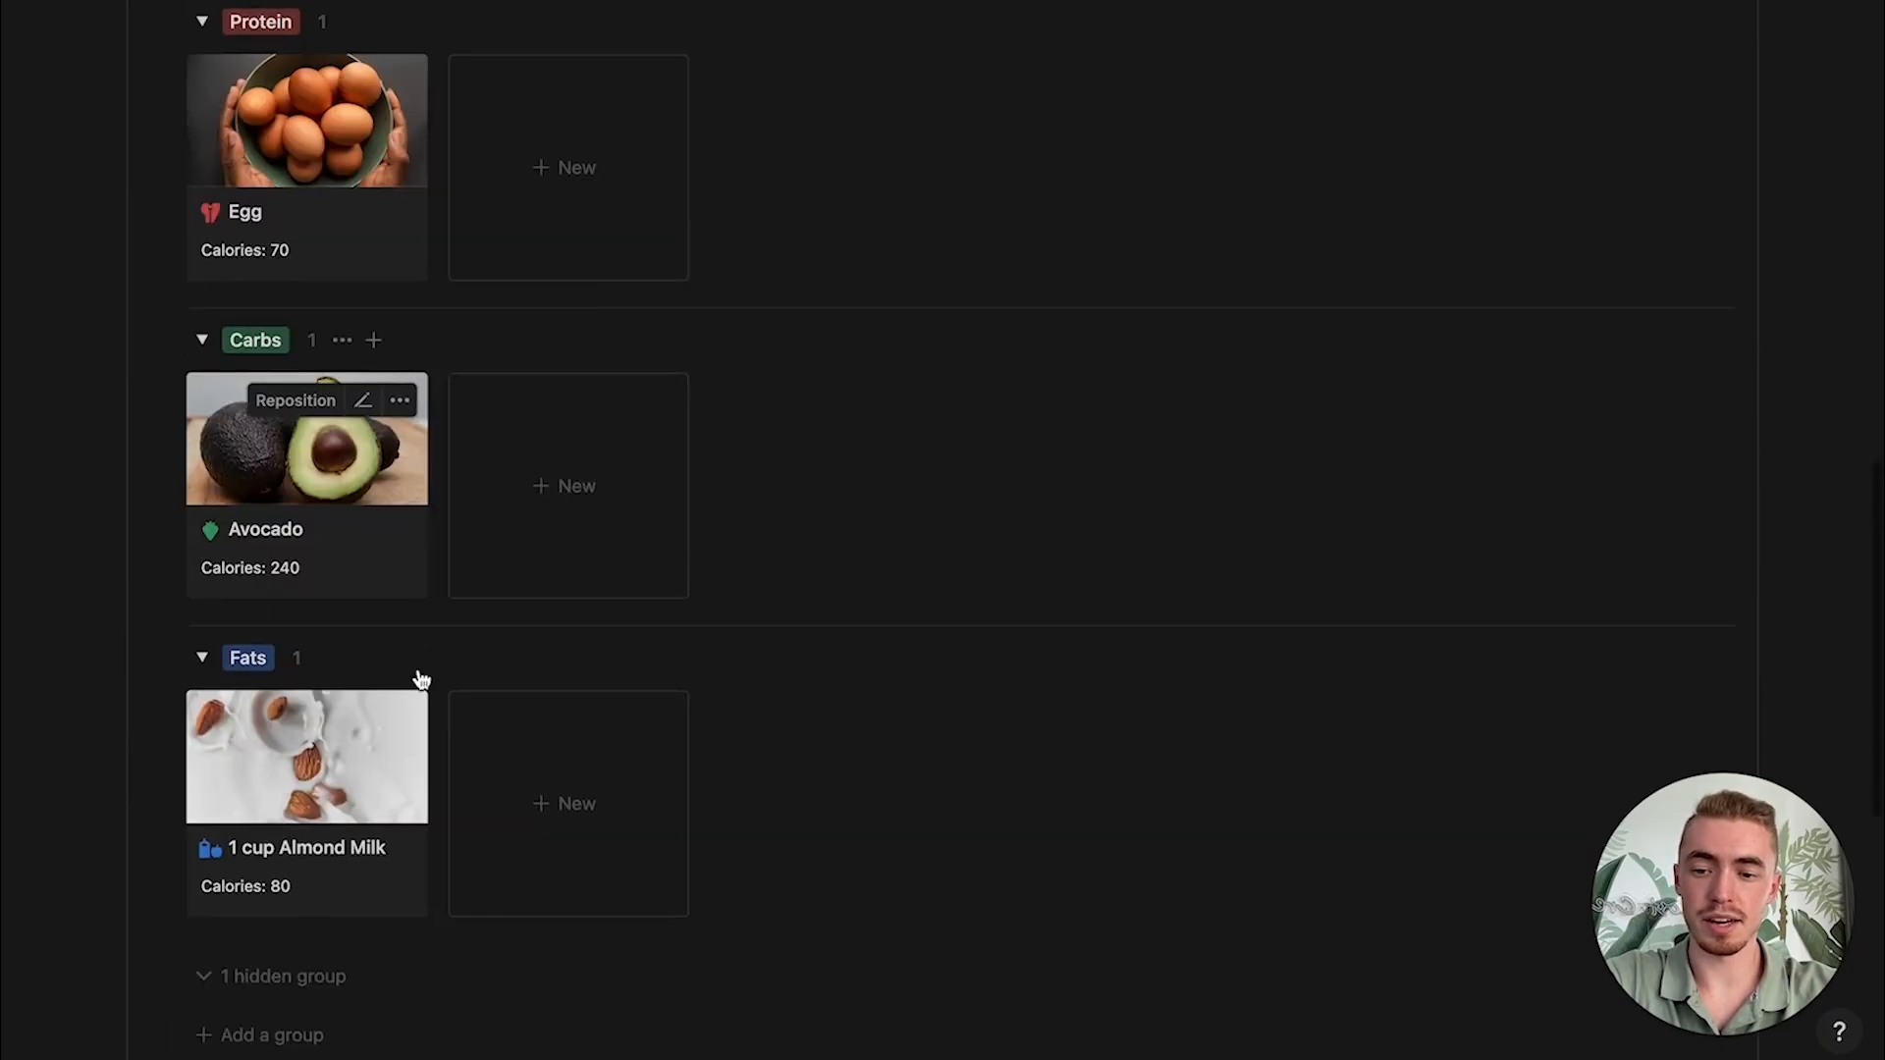
click(113, 523)
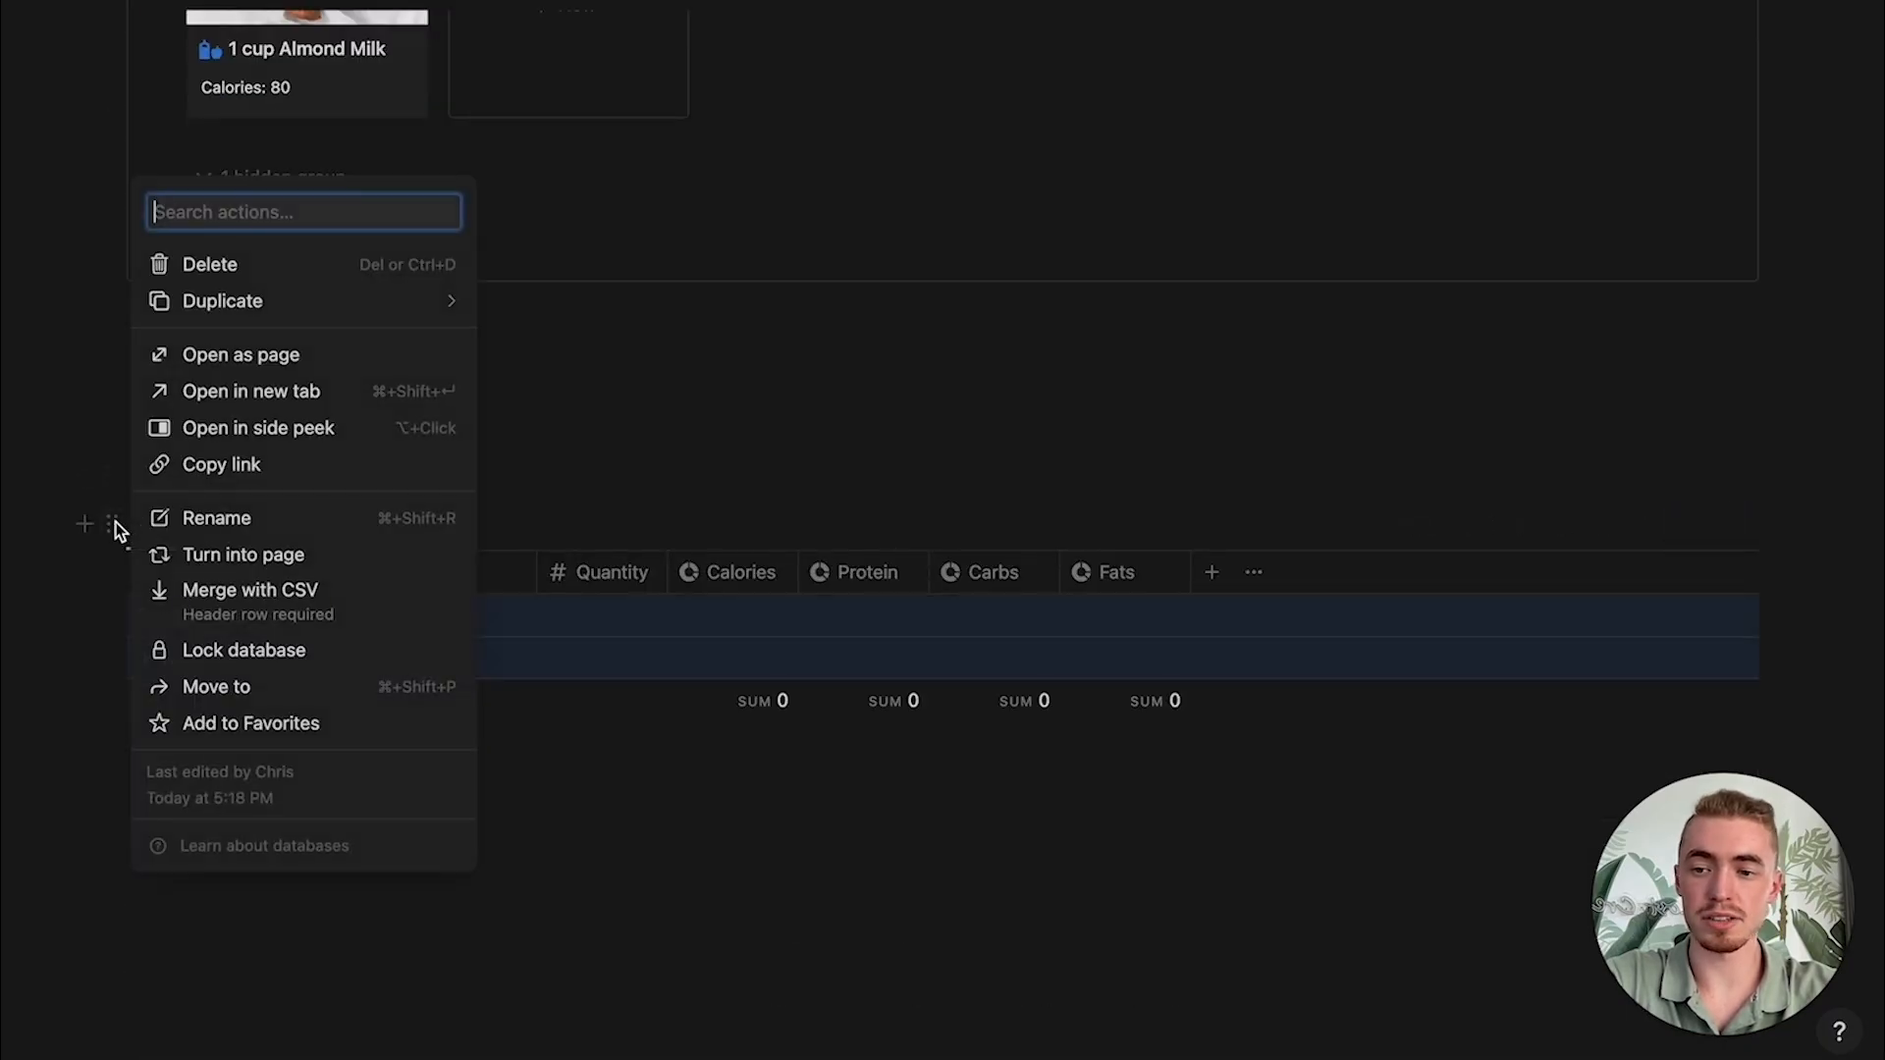
click(271, 684)
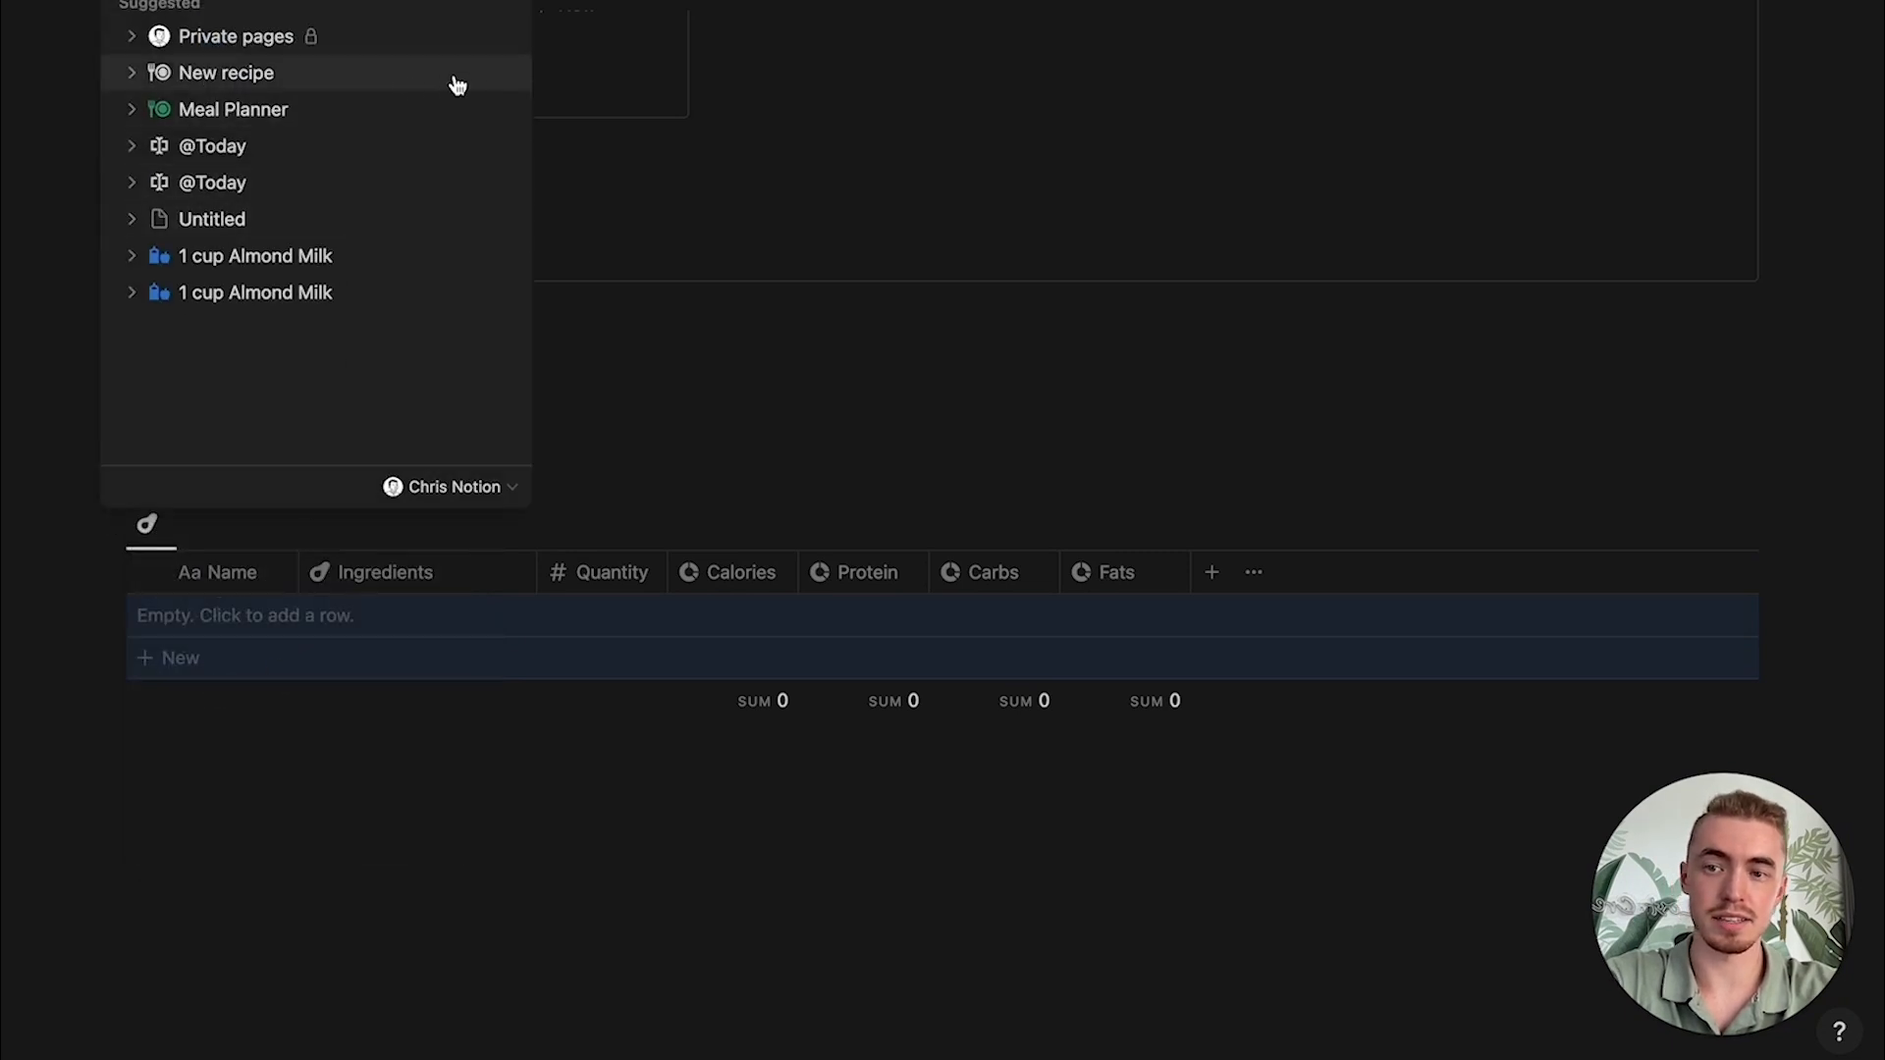
click(353, 80)
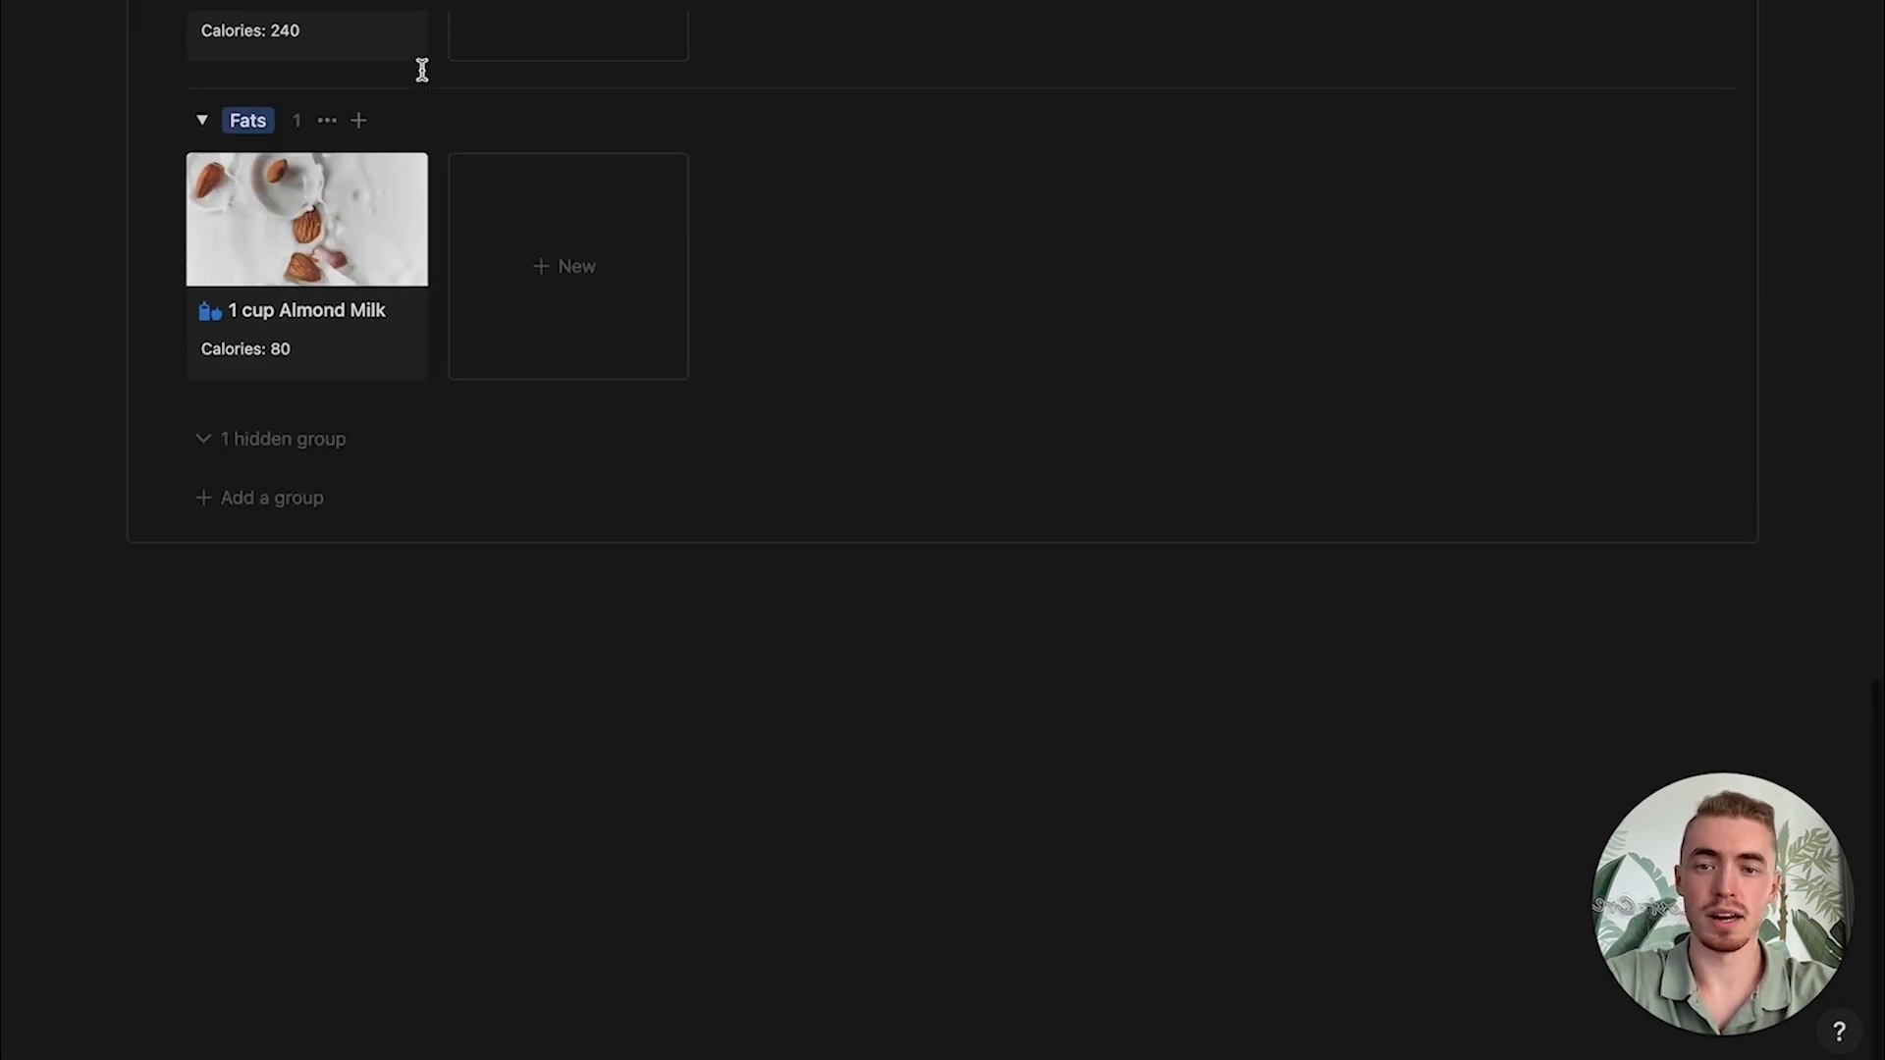
Step: Open the New recipe template of the Meals database for editing as a full page
scroll(423, 74, up, 10)
scroll(424, 78, up, 5)
click(1722, 510)
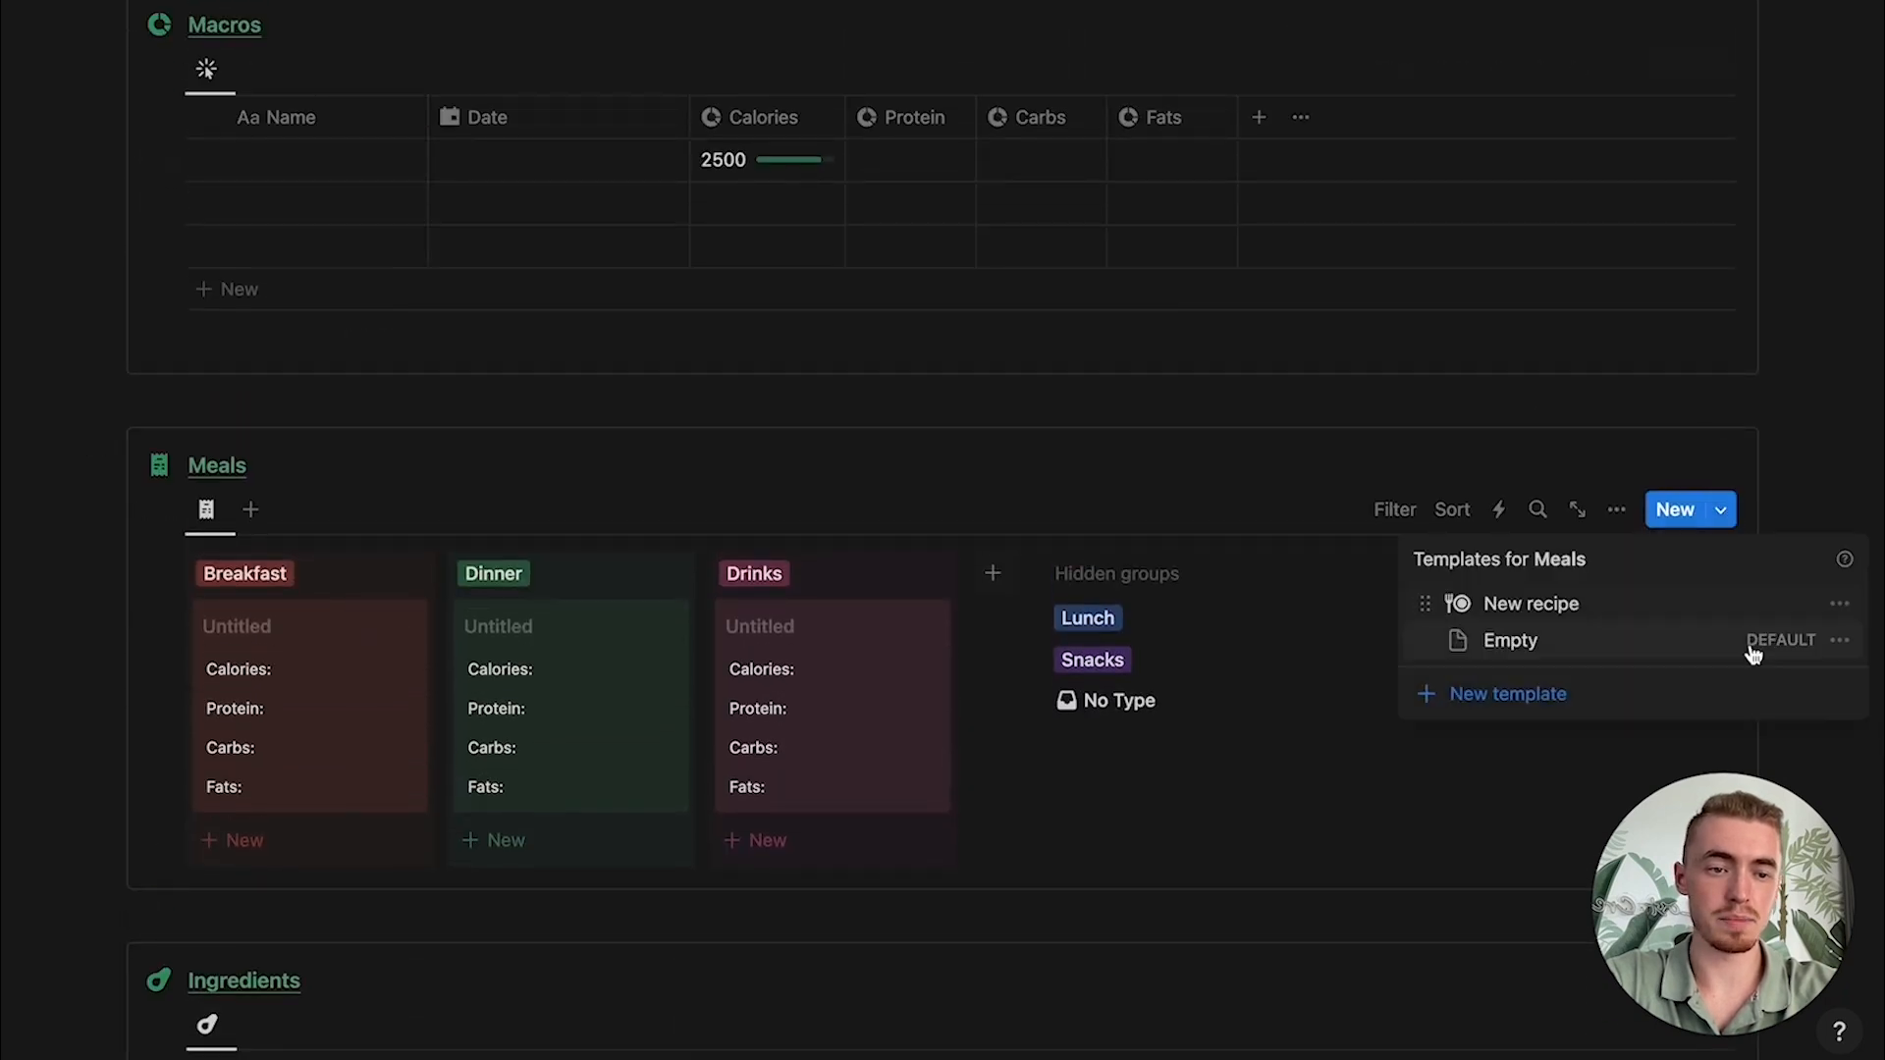
click(1839, 602)
click(1675, 604)
scroll(984, 707, down, 2)
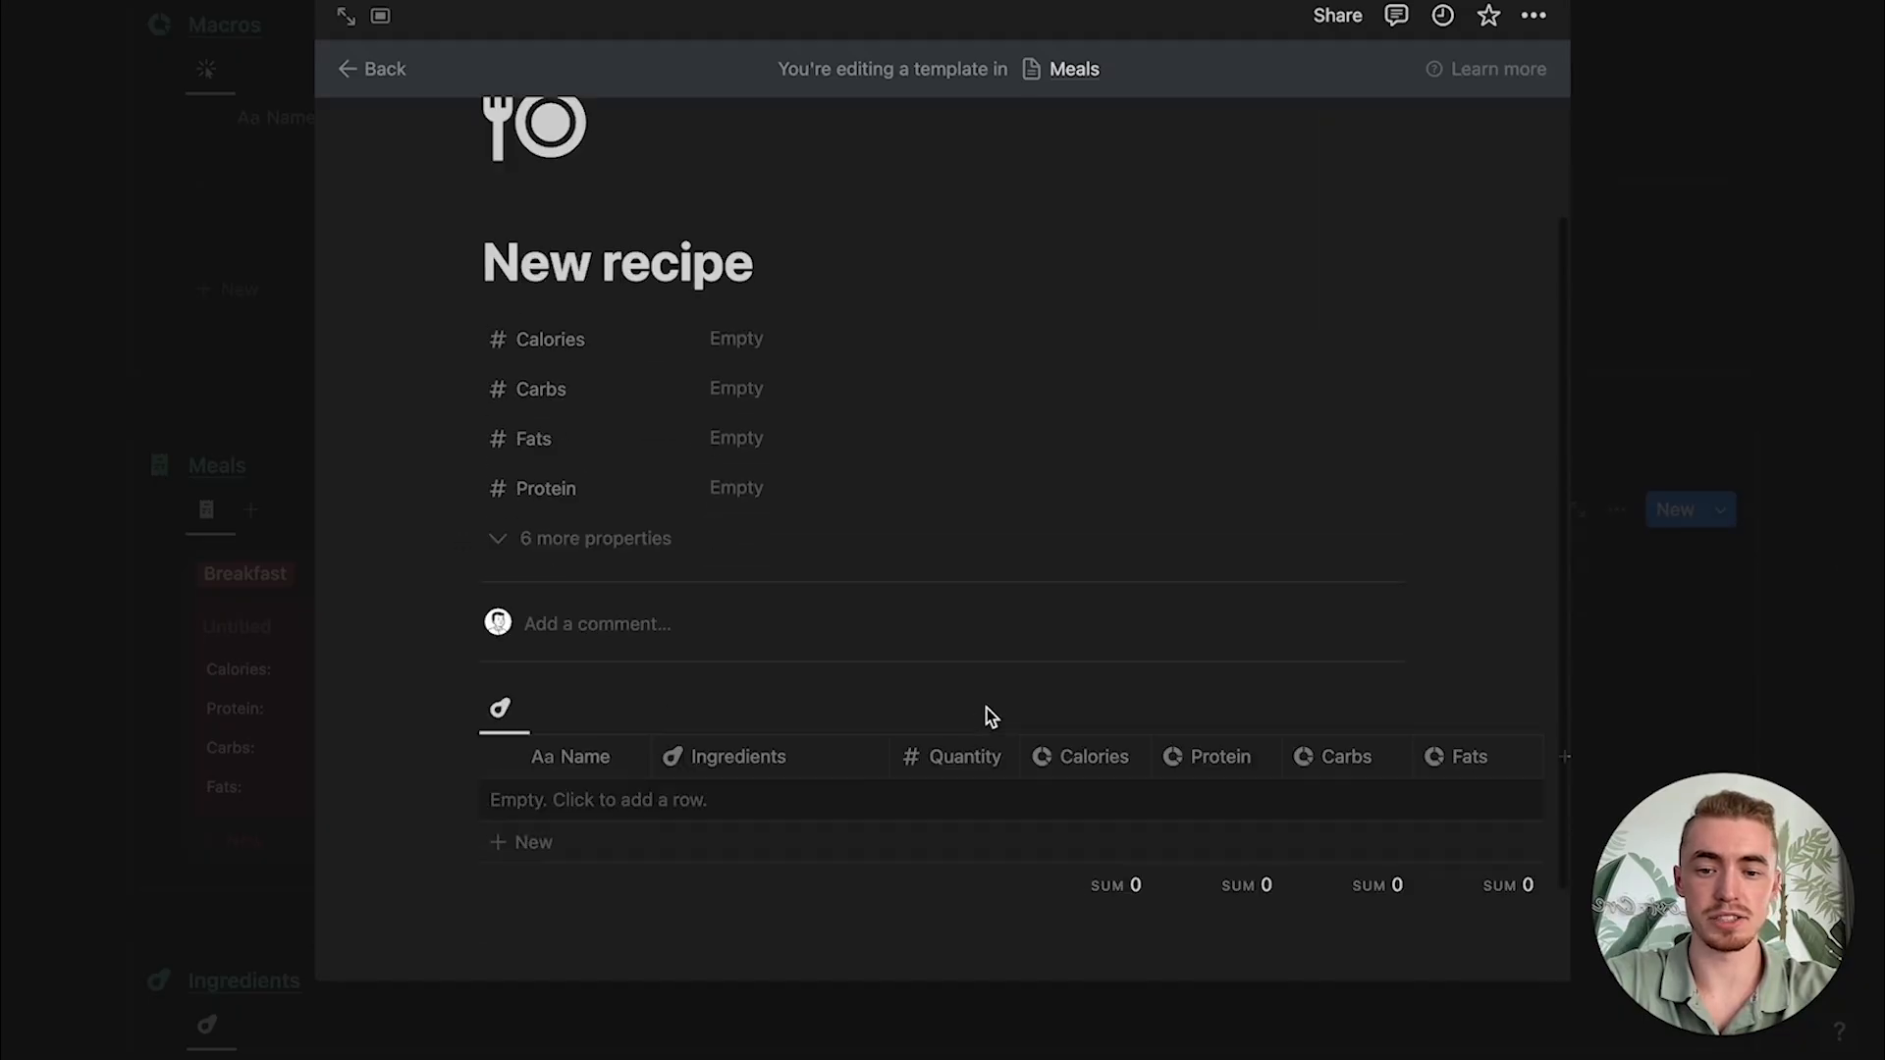
click(343, 17)
Step: Add a callout with a green ingredients icon and an underlined green Ingredients title, and place the ingredients table inside it
click(779, 303)
key(Return)
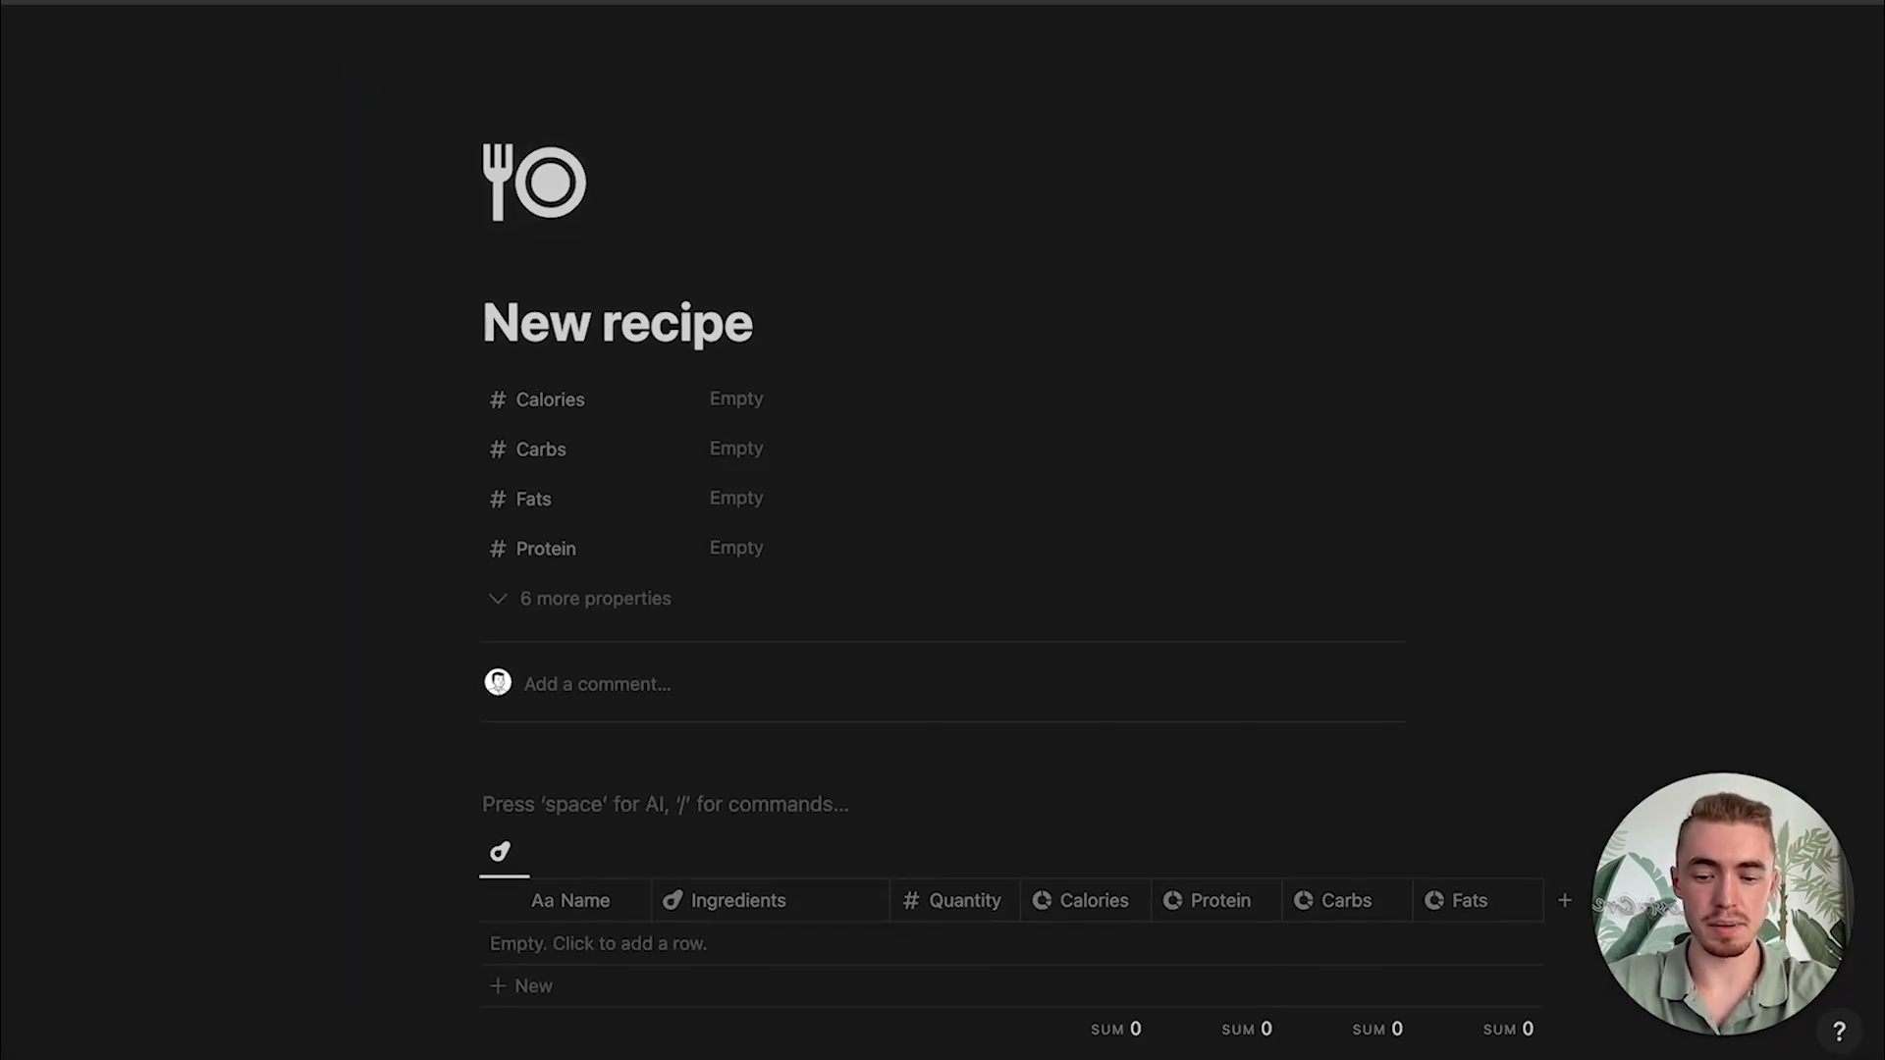
text(/callout)
key(Return)
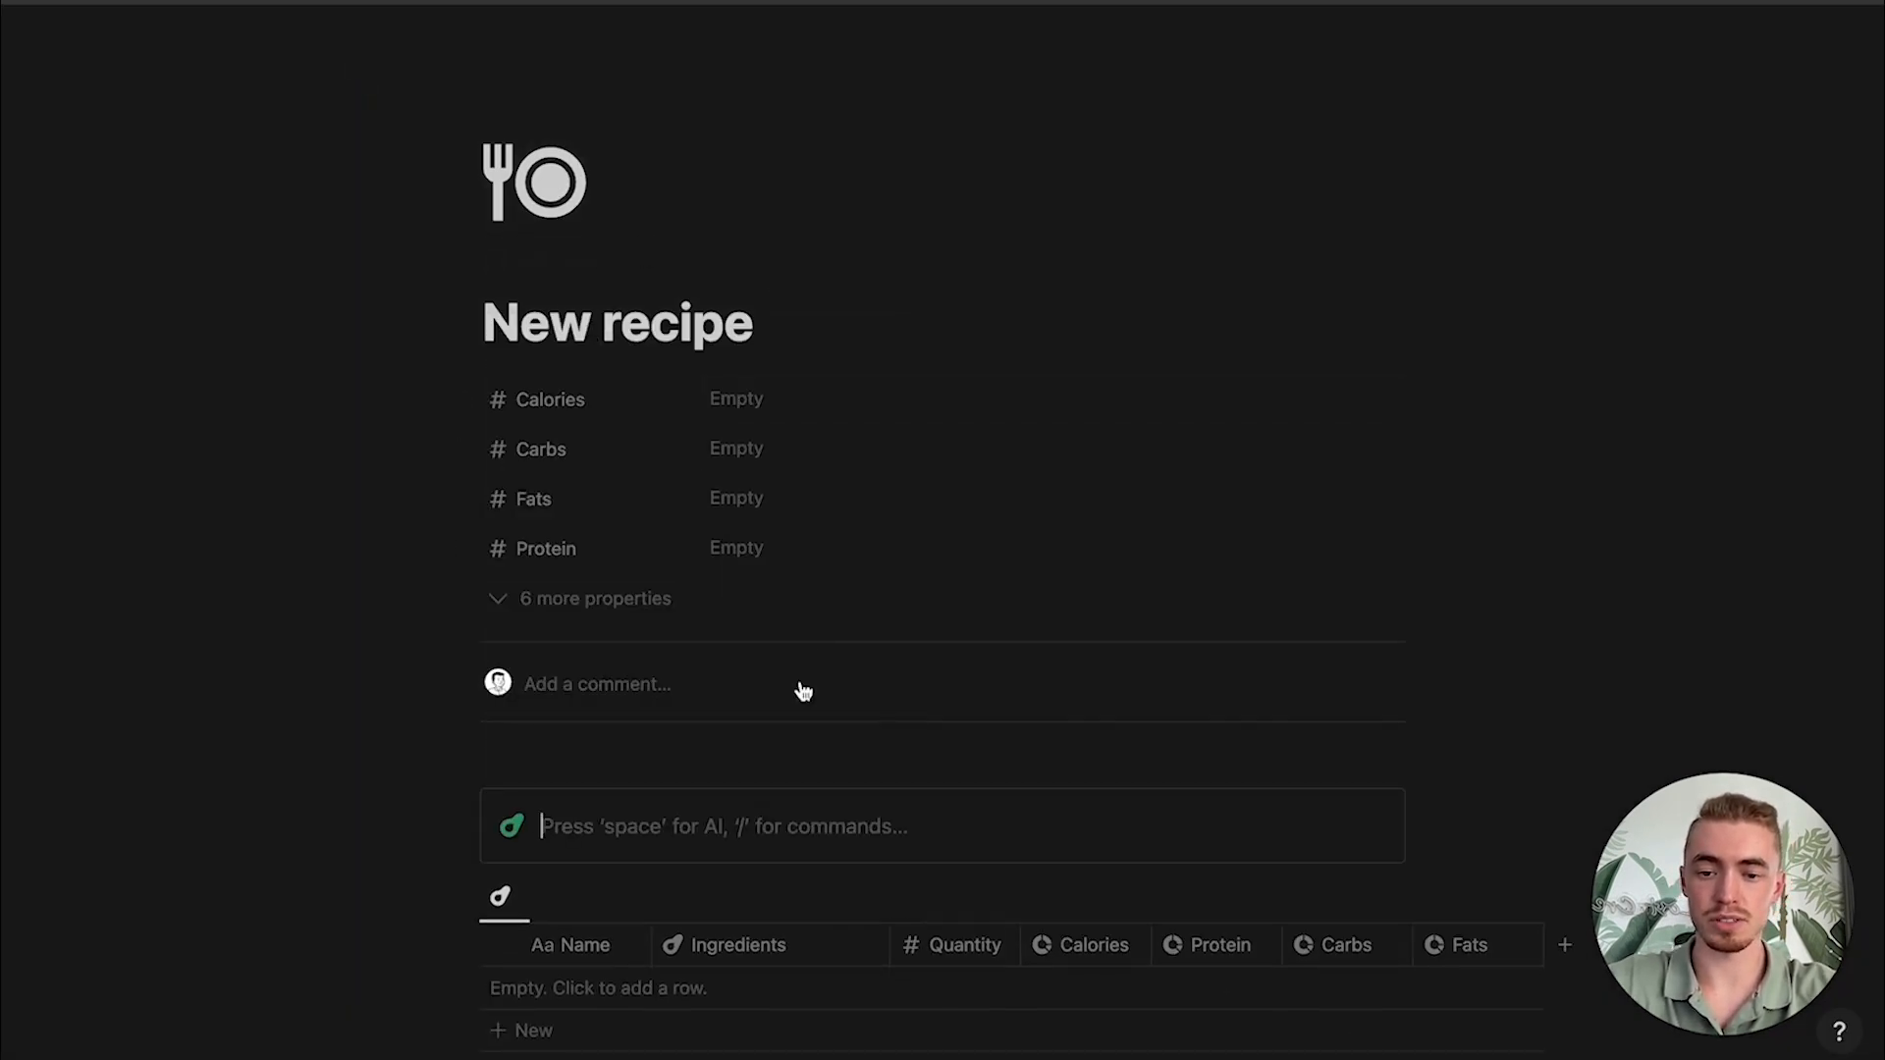
key(Delete)
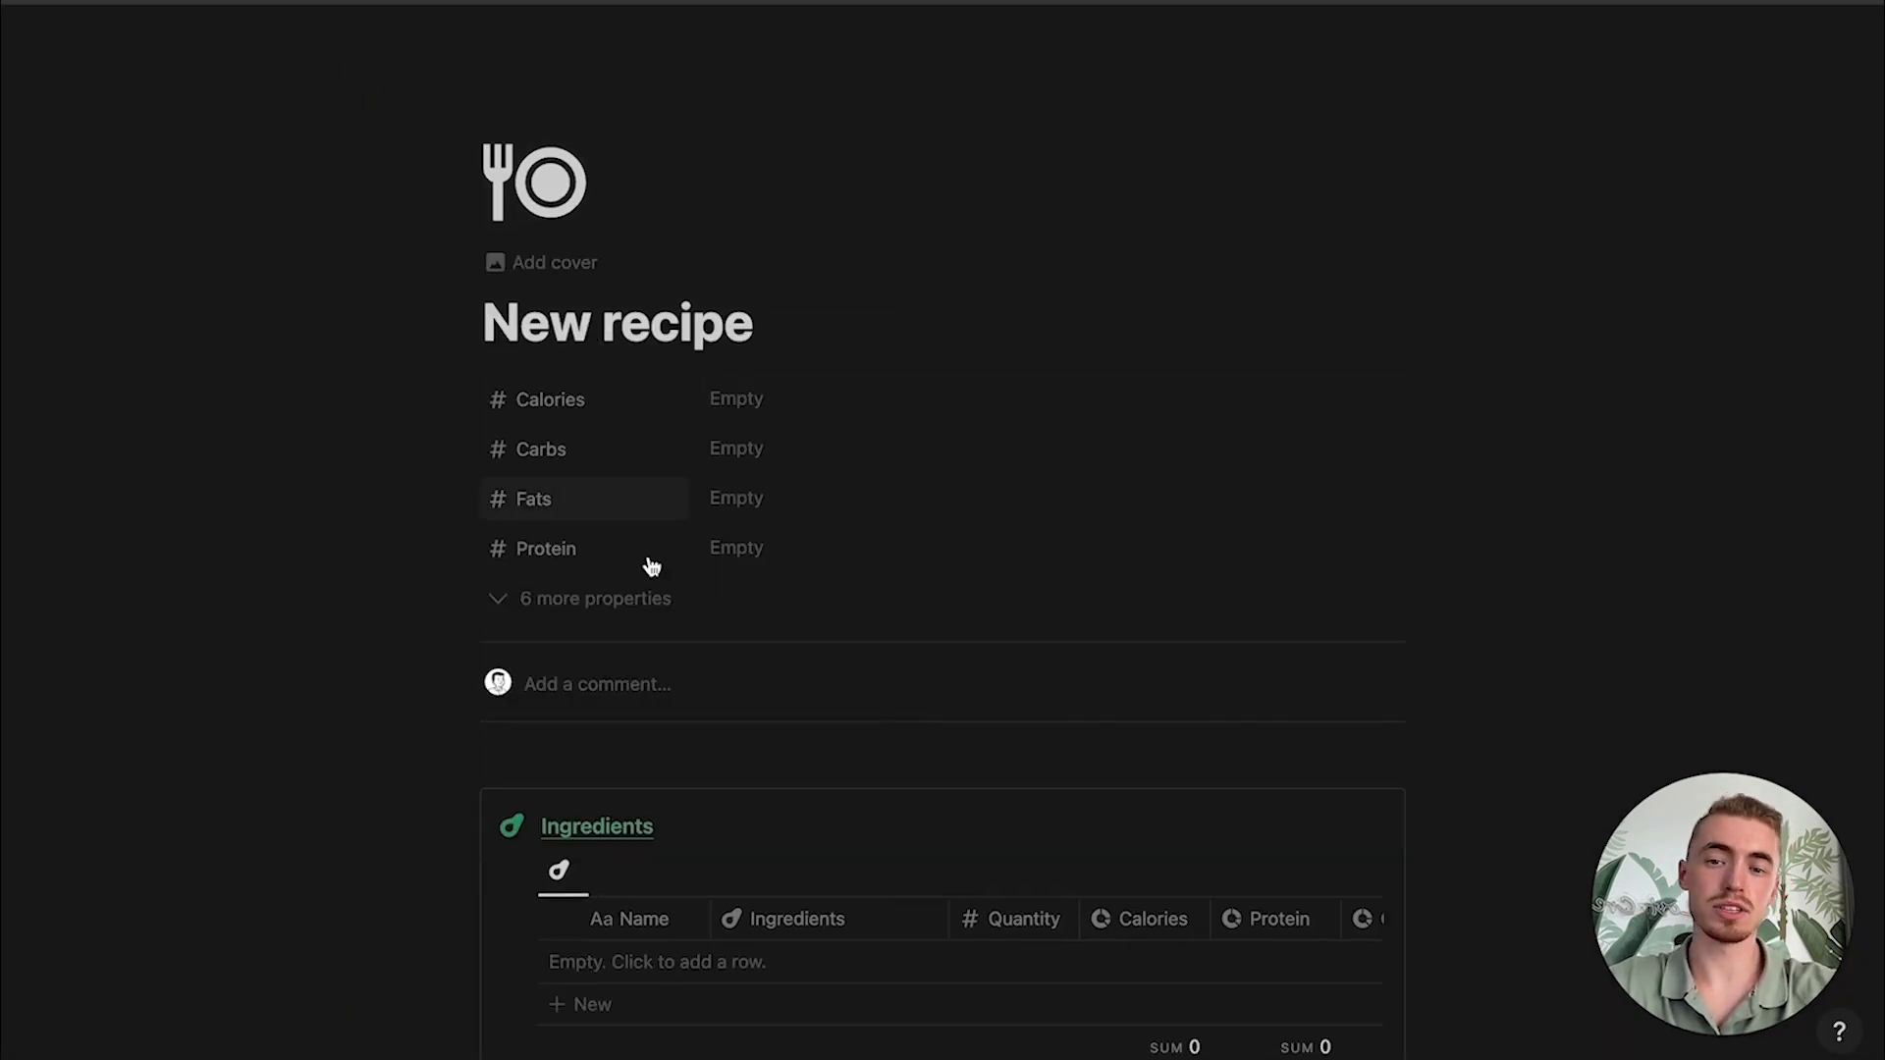
Step: Add an underlined blue second-level heading Instructions below the Ingredients callout, followed by an empty numbered list
scroll(727, 590, down, 4)
click(687, 758)
text(##)
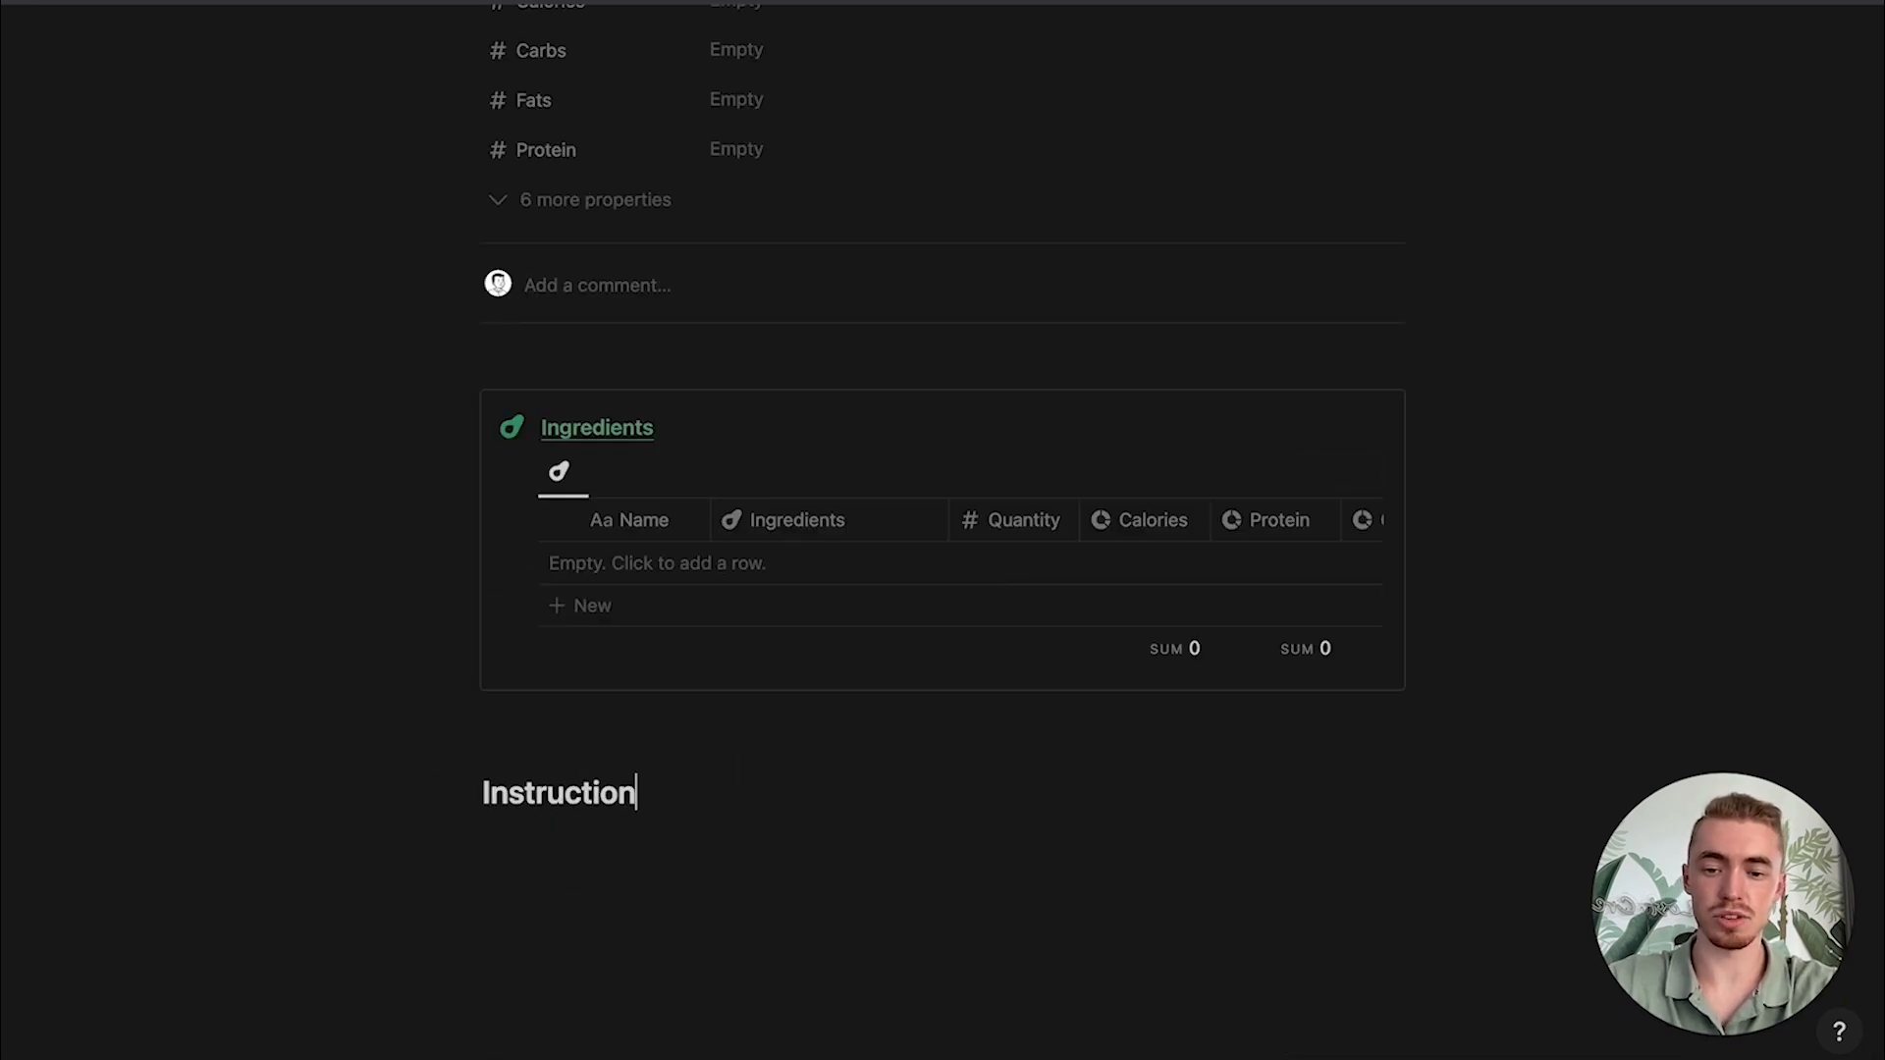
double_click(633, 791)
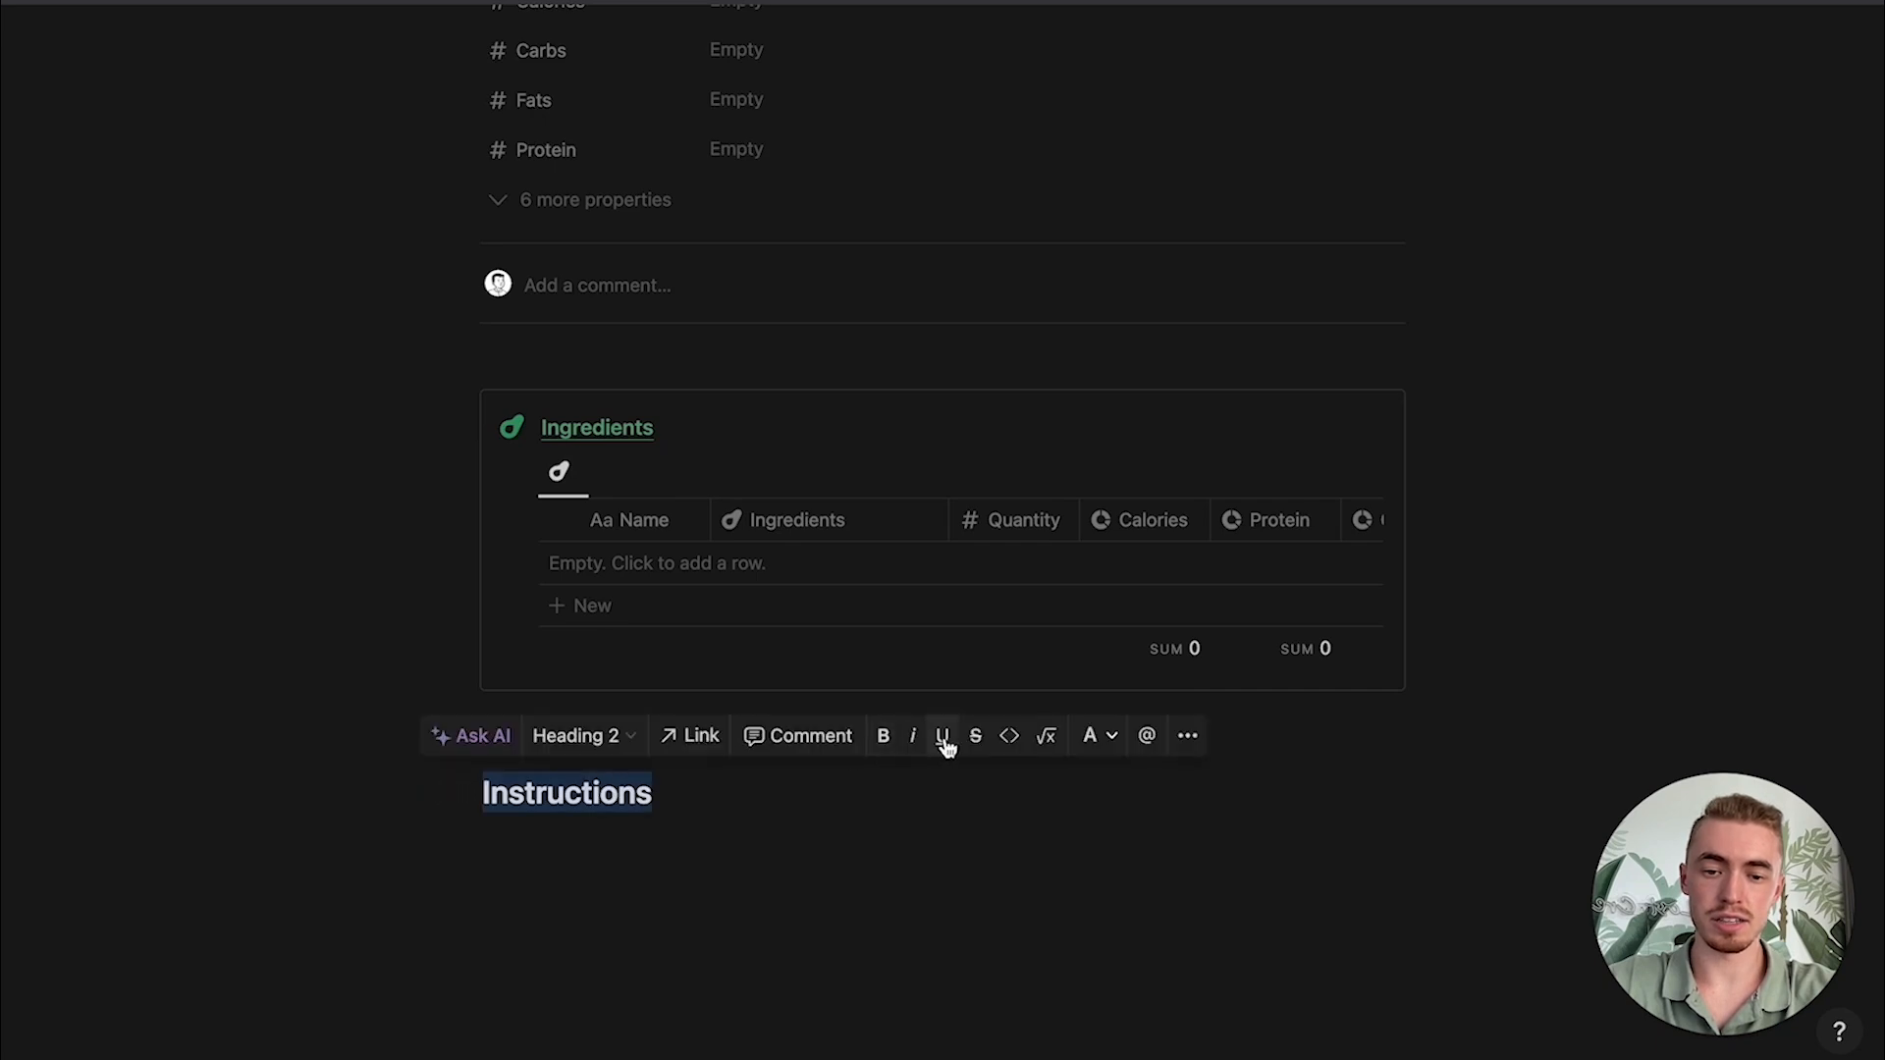
click(1092, 738)
click(1044, 615)
key(Right)
key(Return)
text(1)
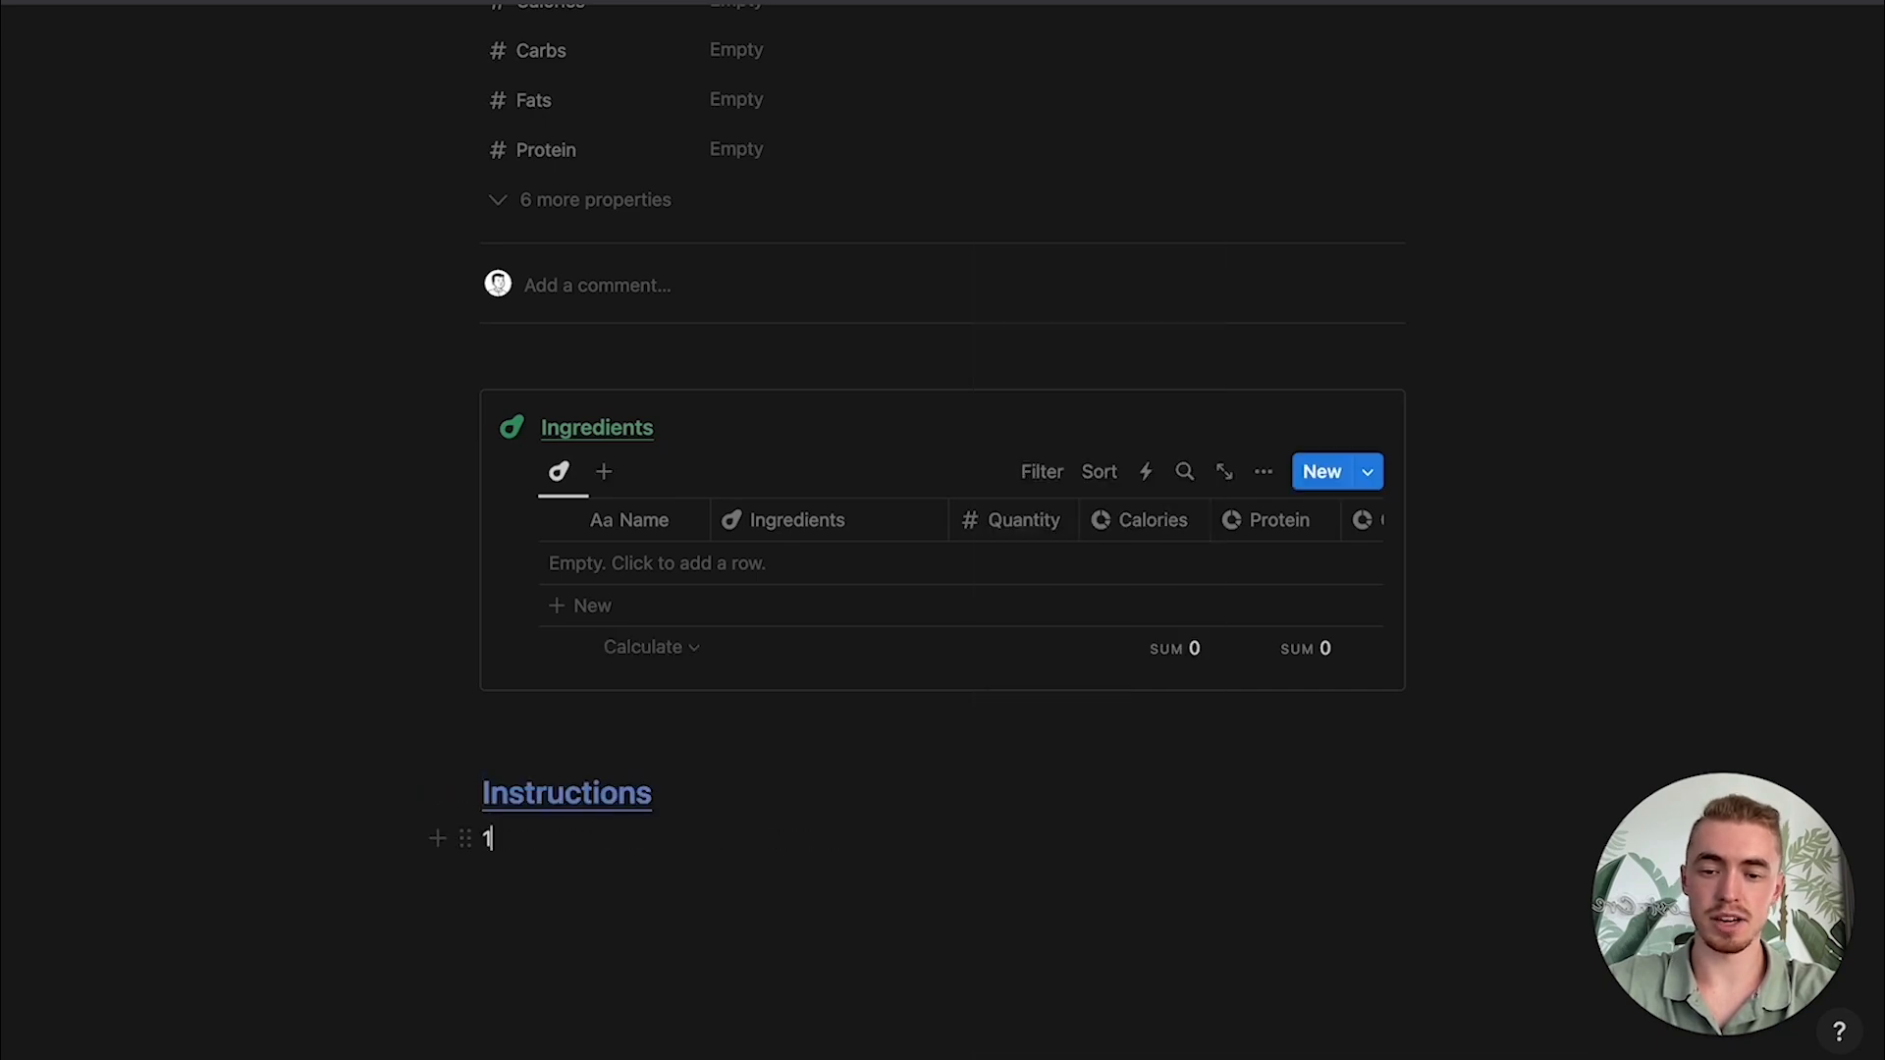
text(.)
Step: Add an underlined red heading Notes below the Instructions list, followed by an empty bulleted list
key(Return)
key(Return)
text(#)
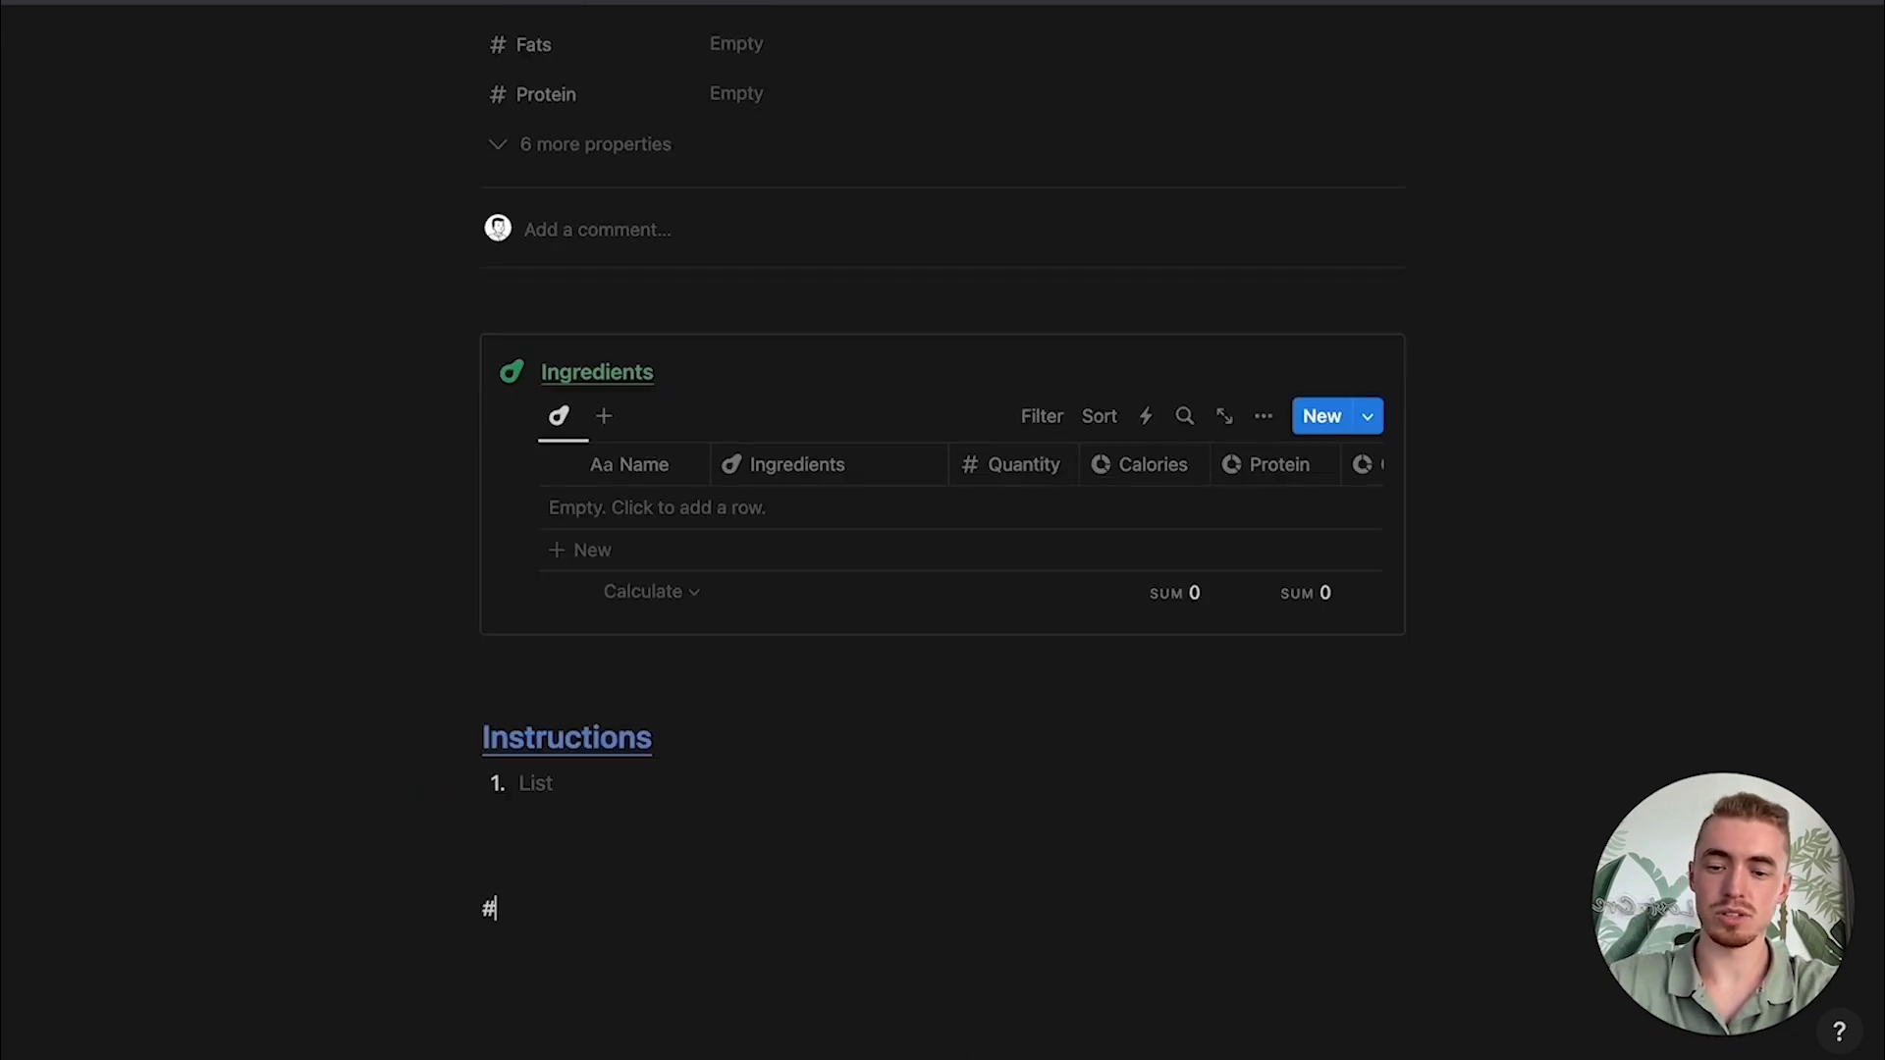
key(ctrl+shift+h)
key(Return)
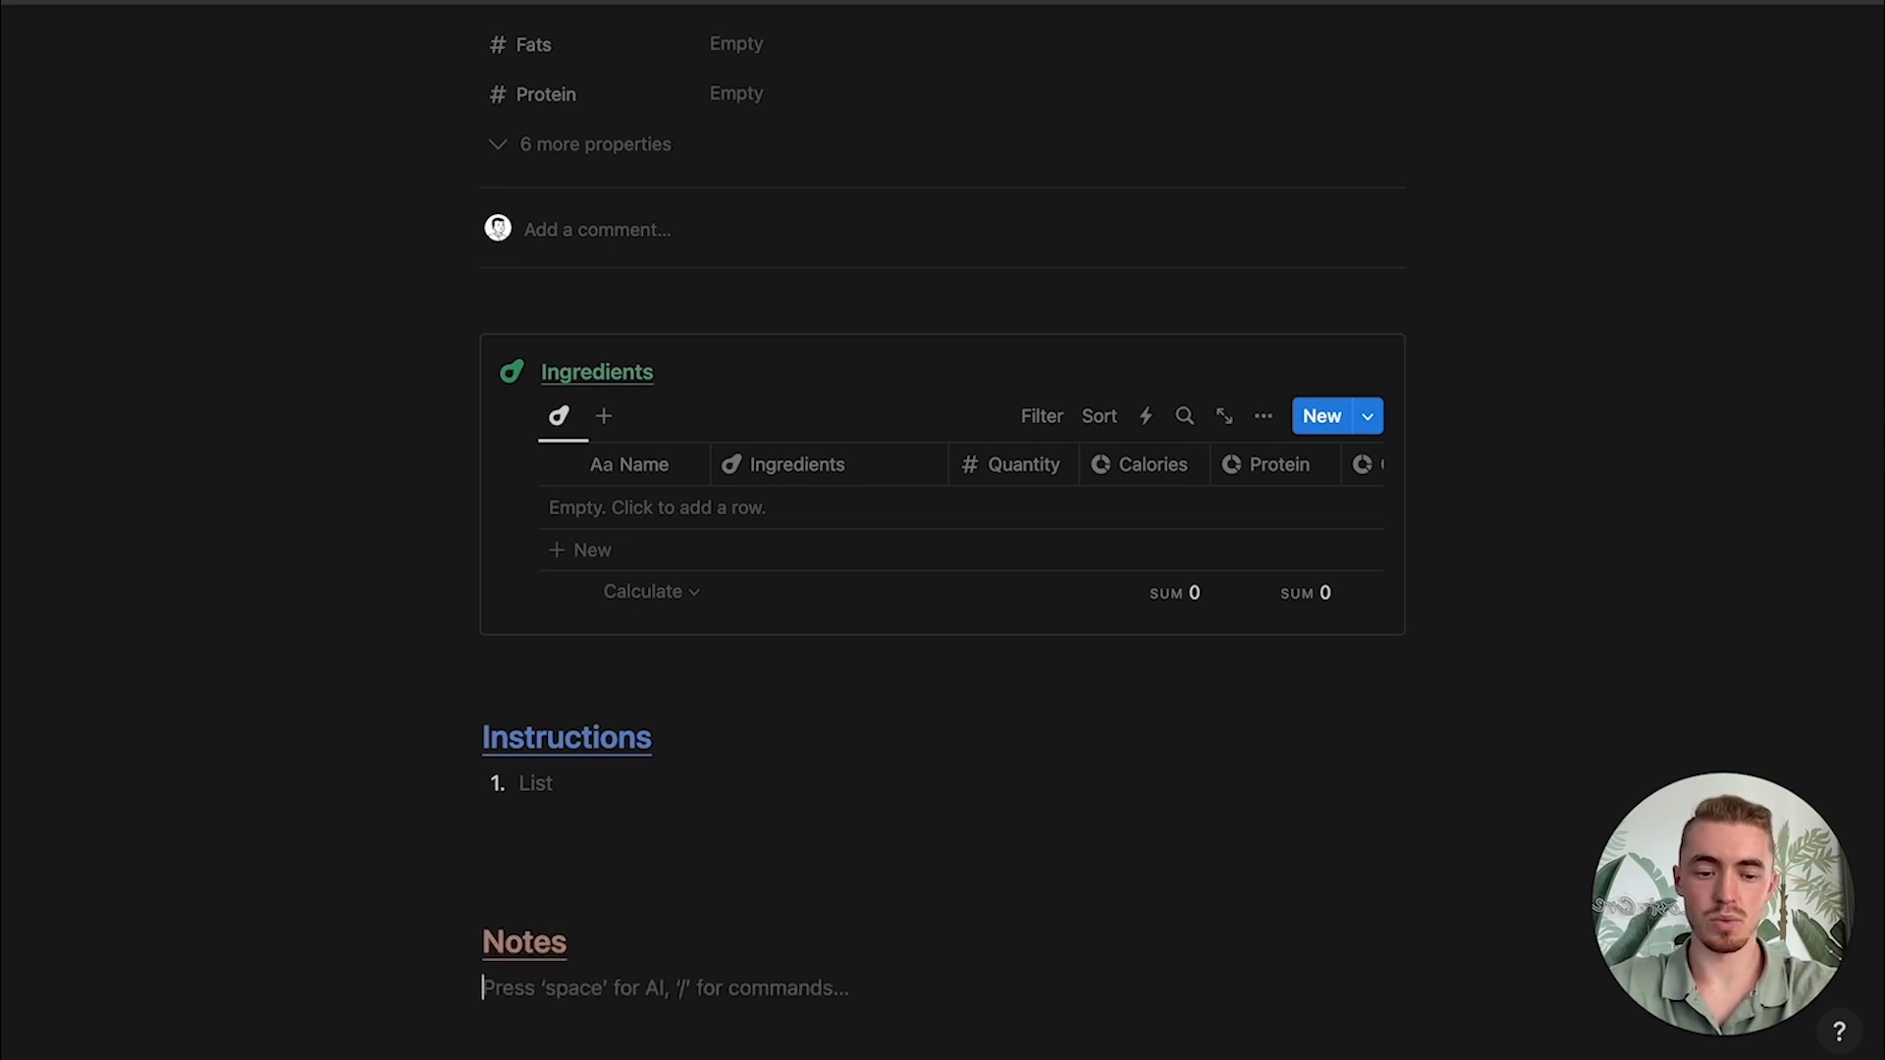
text(-)
Step: Insert an empty image block below the Notes list in the recipe template
key(Return)
key(Return)
text(/ima)
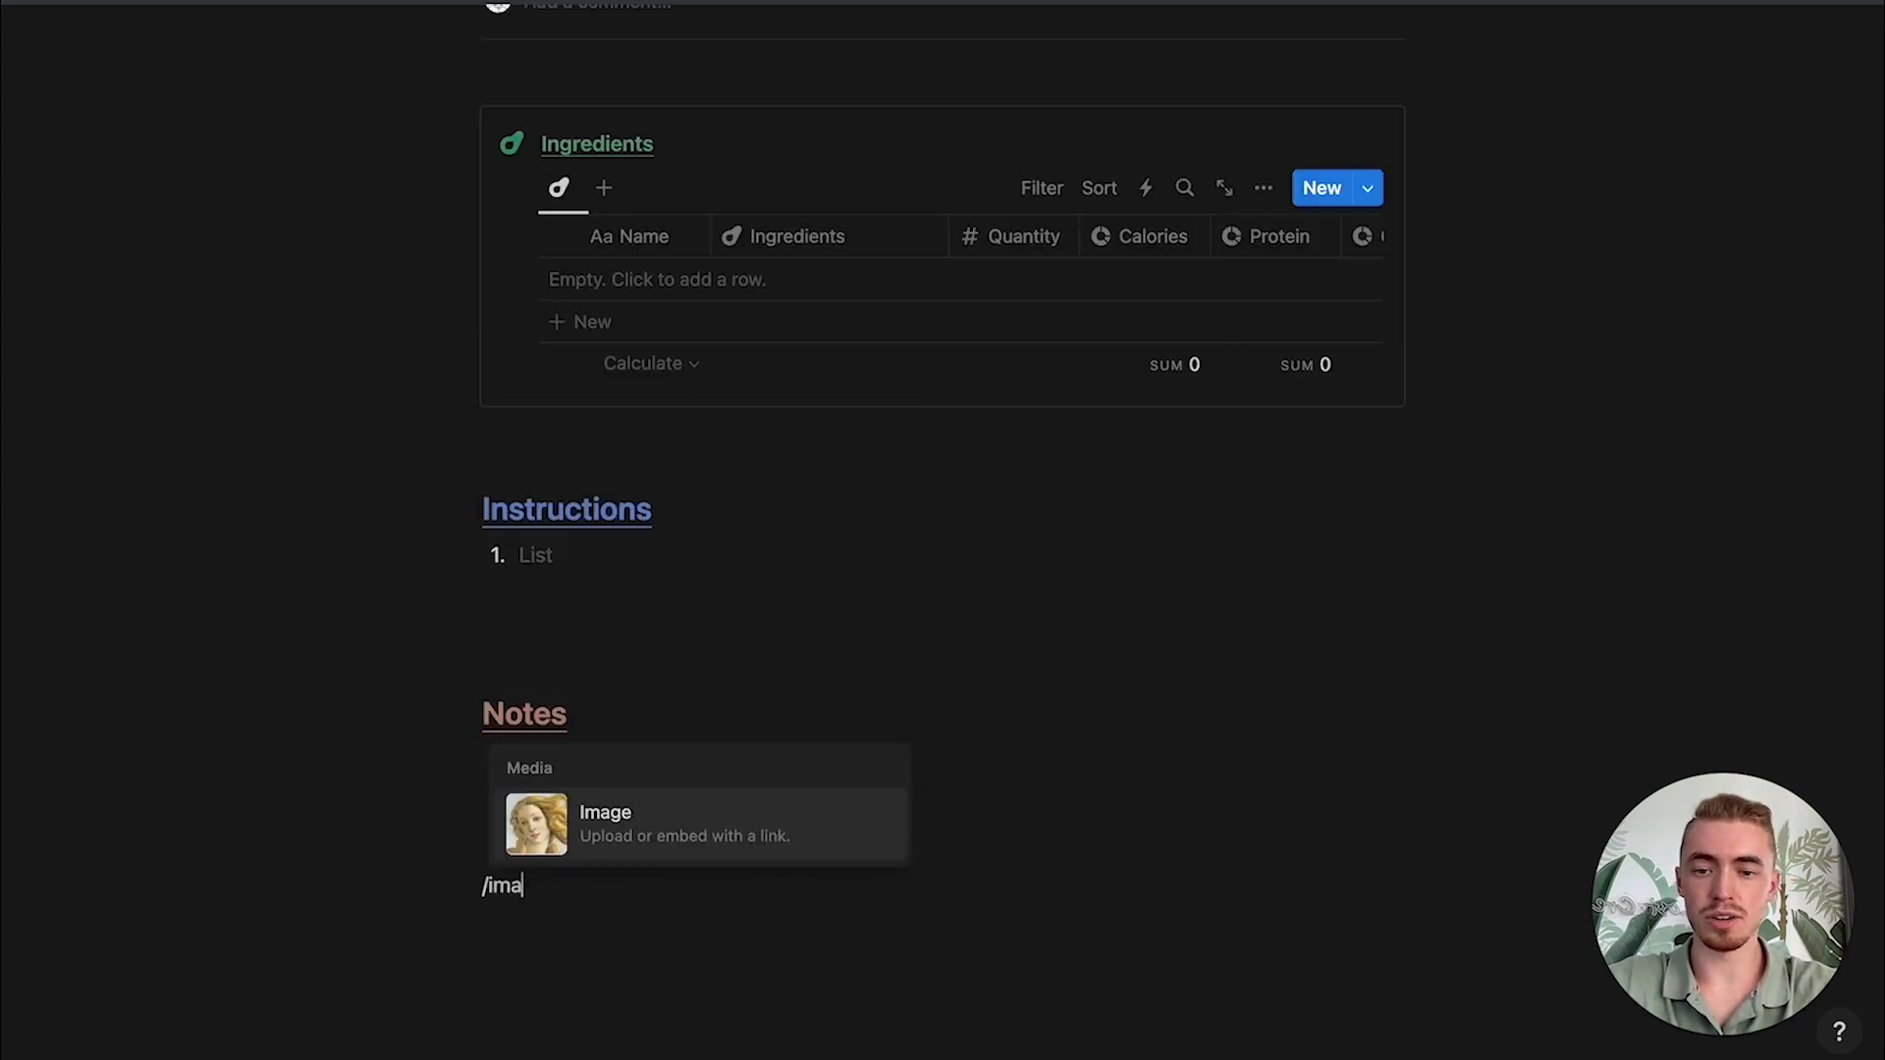
key(Return)
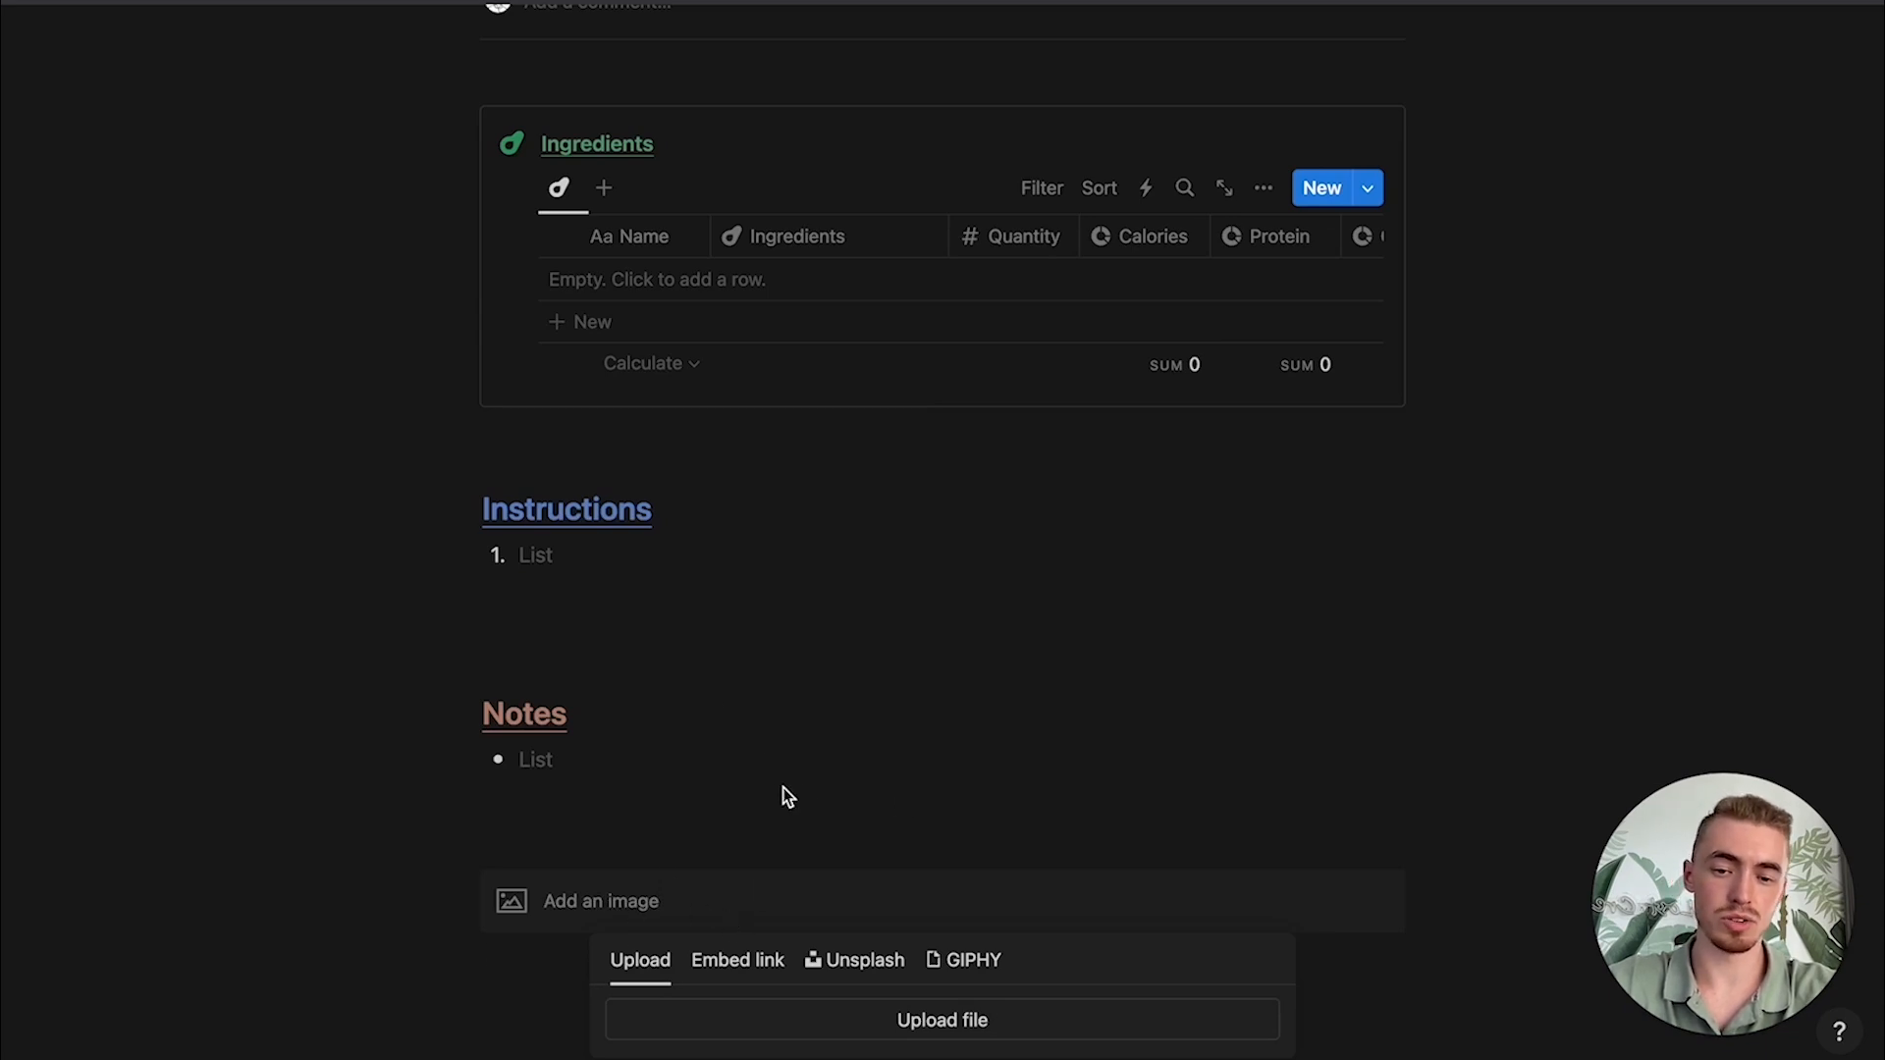
Step: Return to the Meal Planner page and set New recipe as the default template of the Meals database
scroll(429, 374, up, 10)
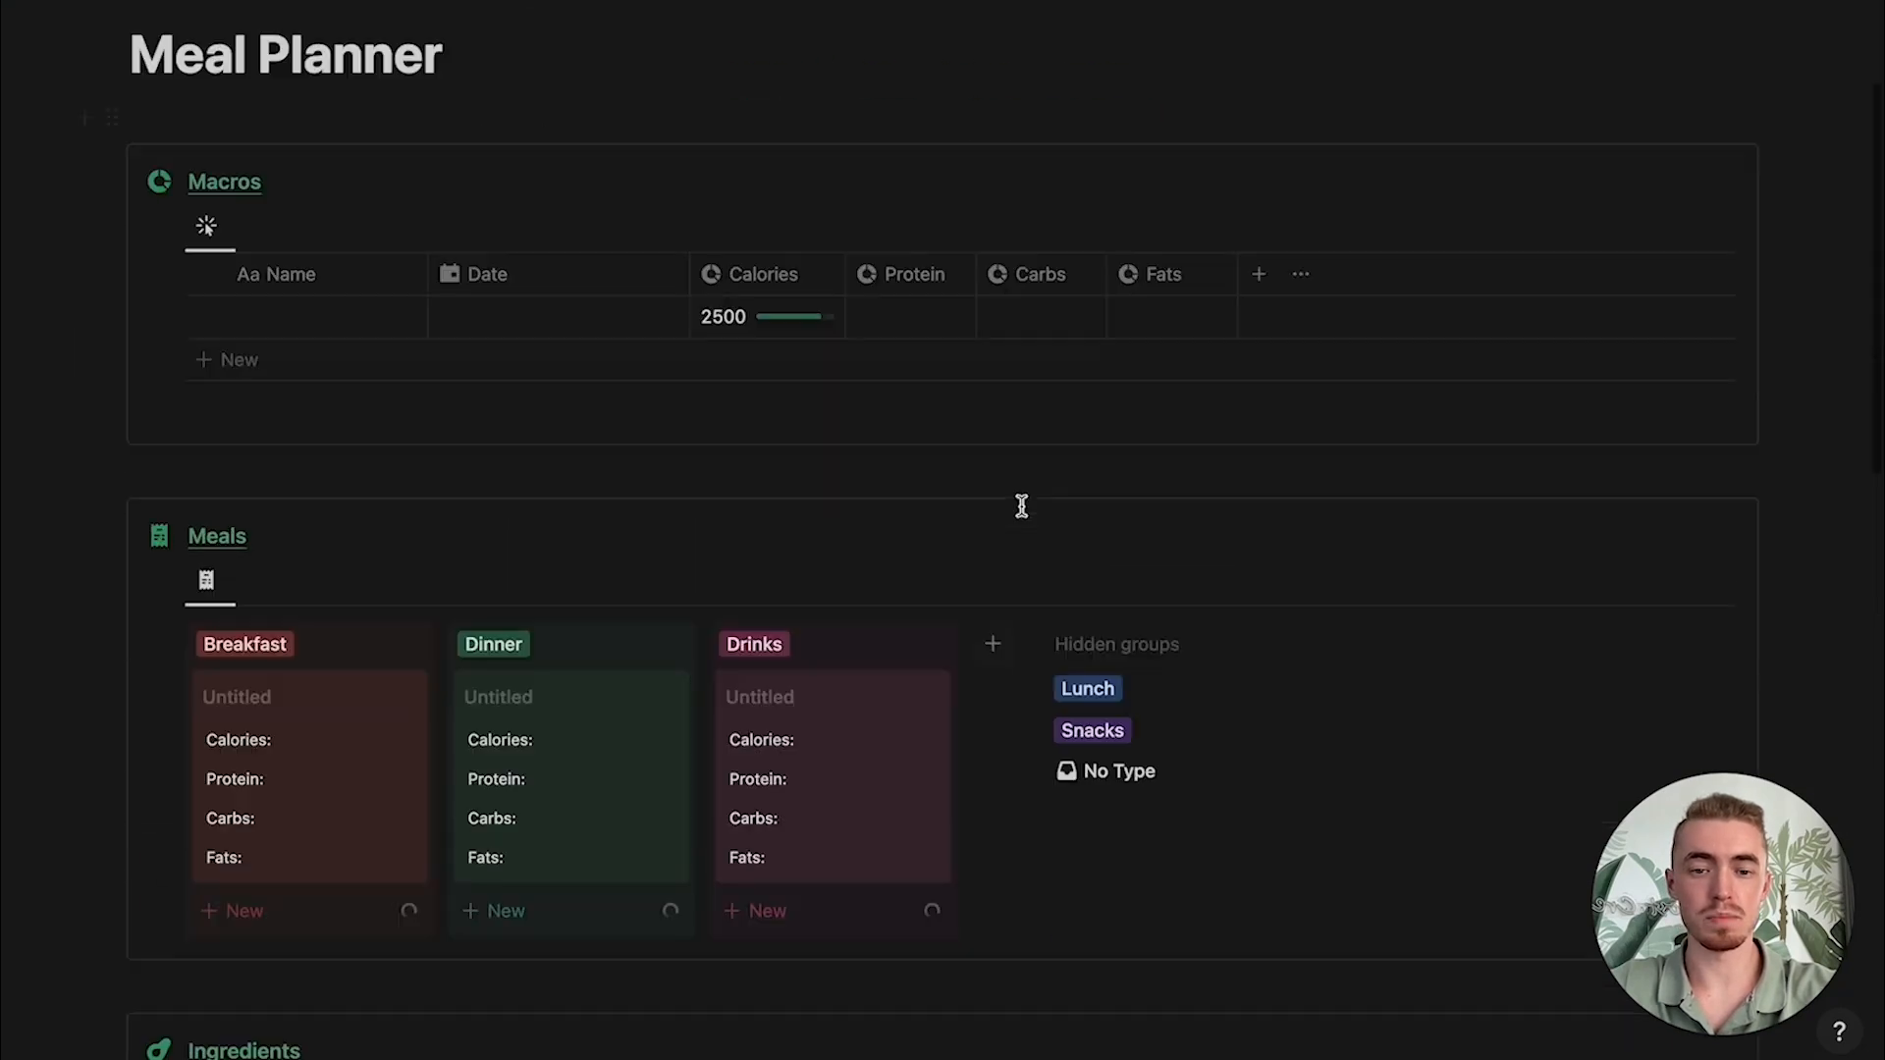
scroll(1023, 505, down, 5)
scroll(1022, 506, down, 1)
click(1721, 198)
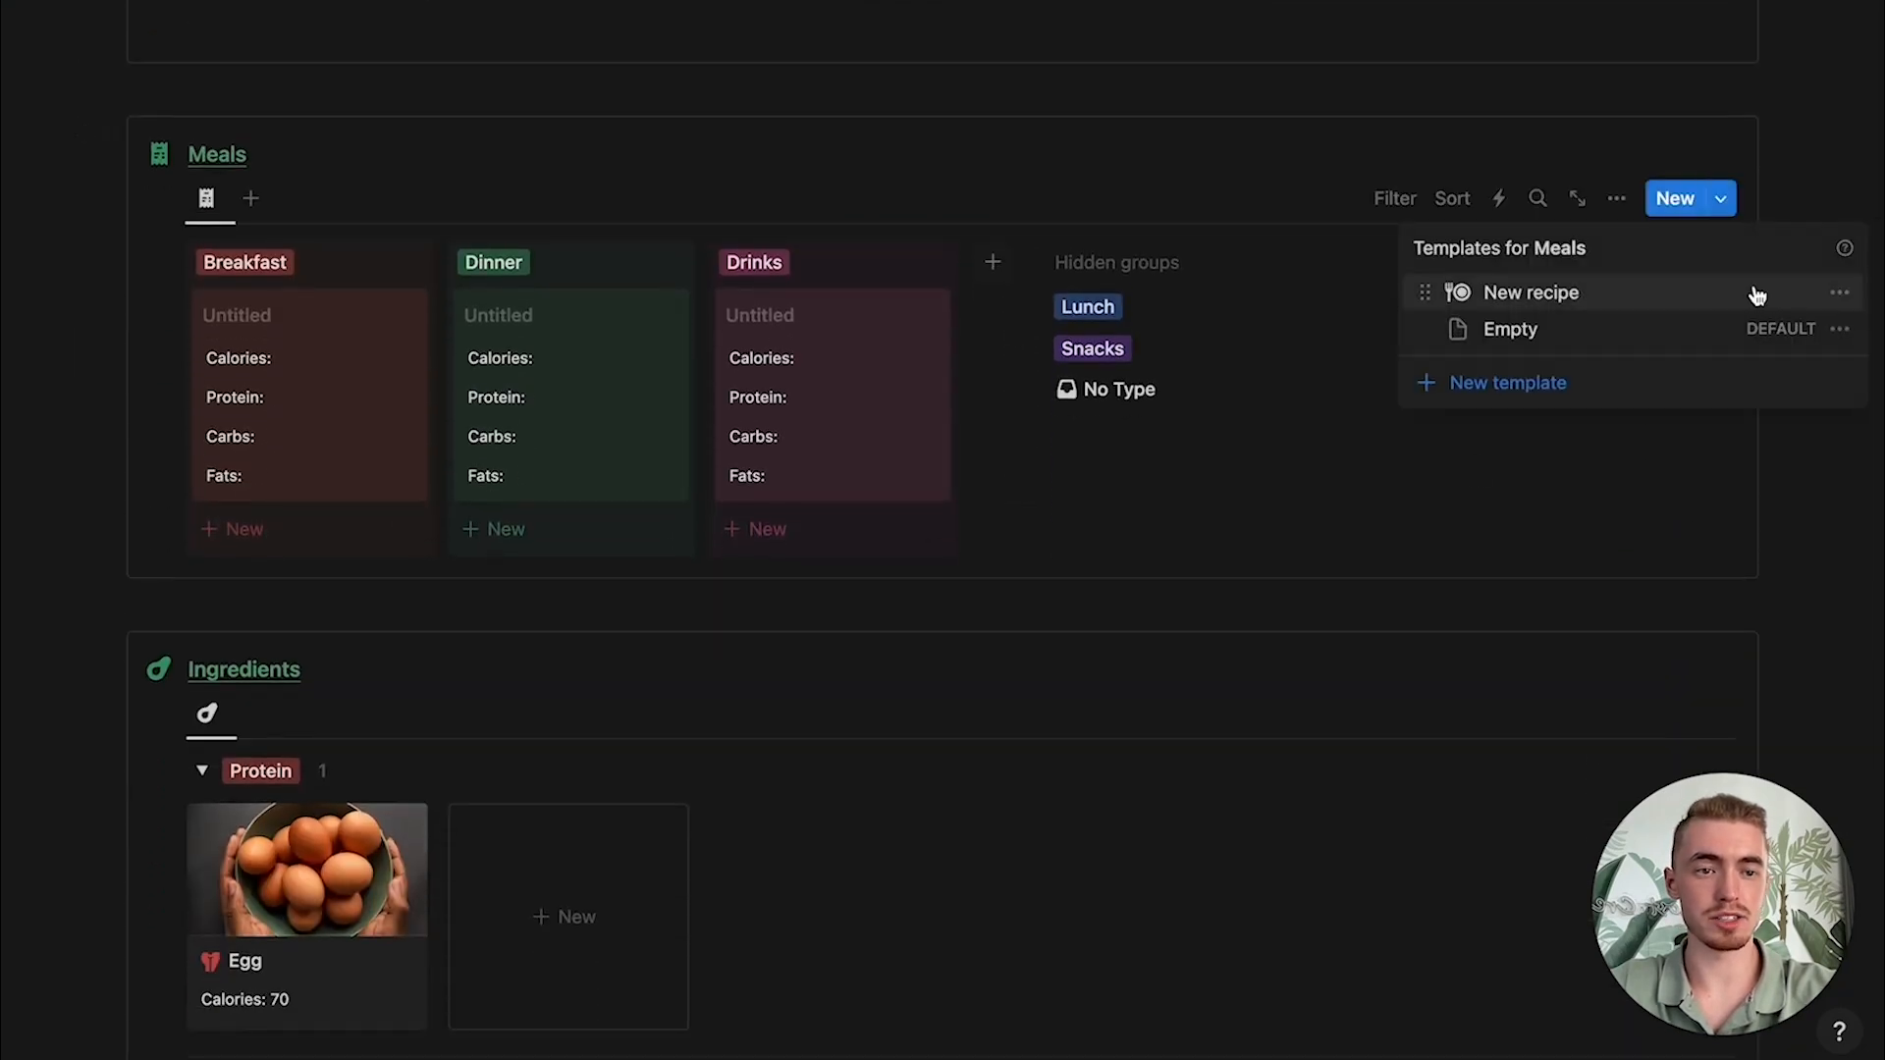
click(1840, 294)
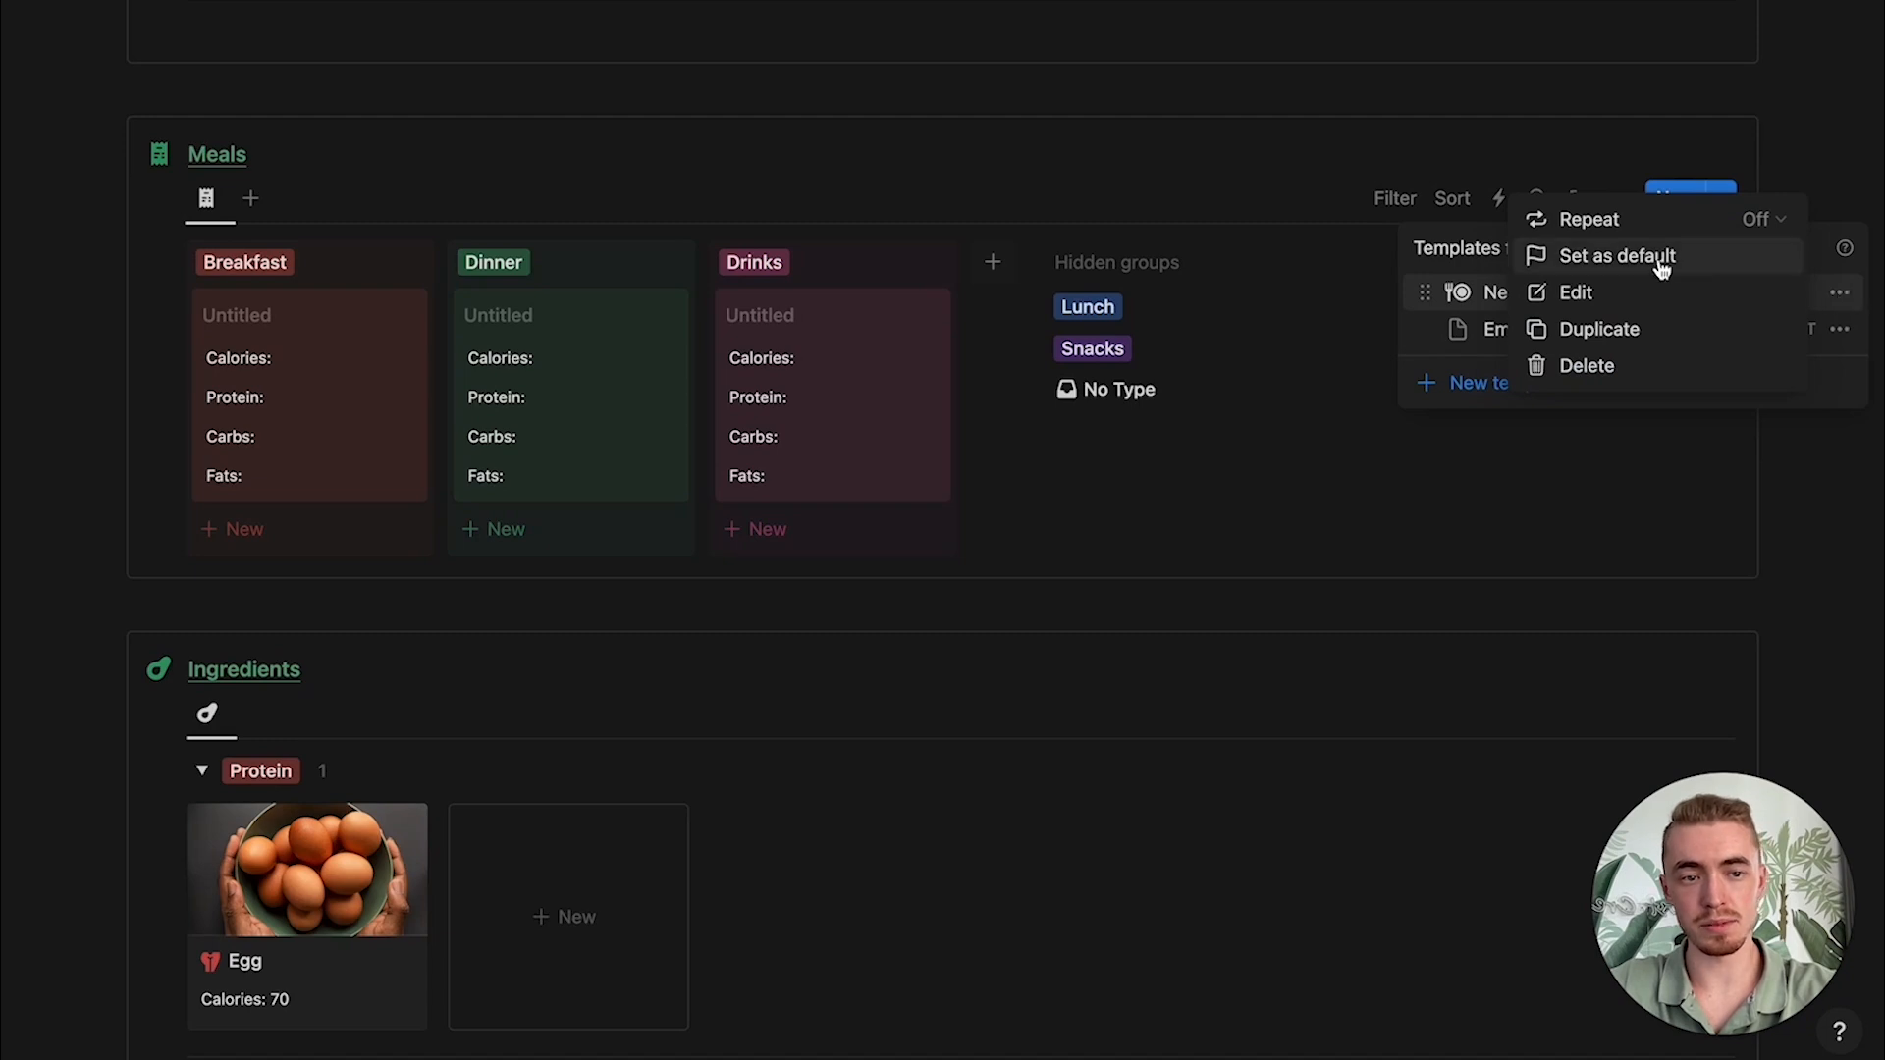
click(1616, 257)
click(1074, 488)
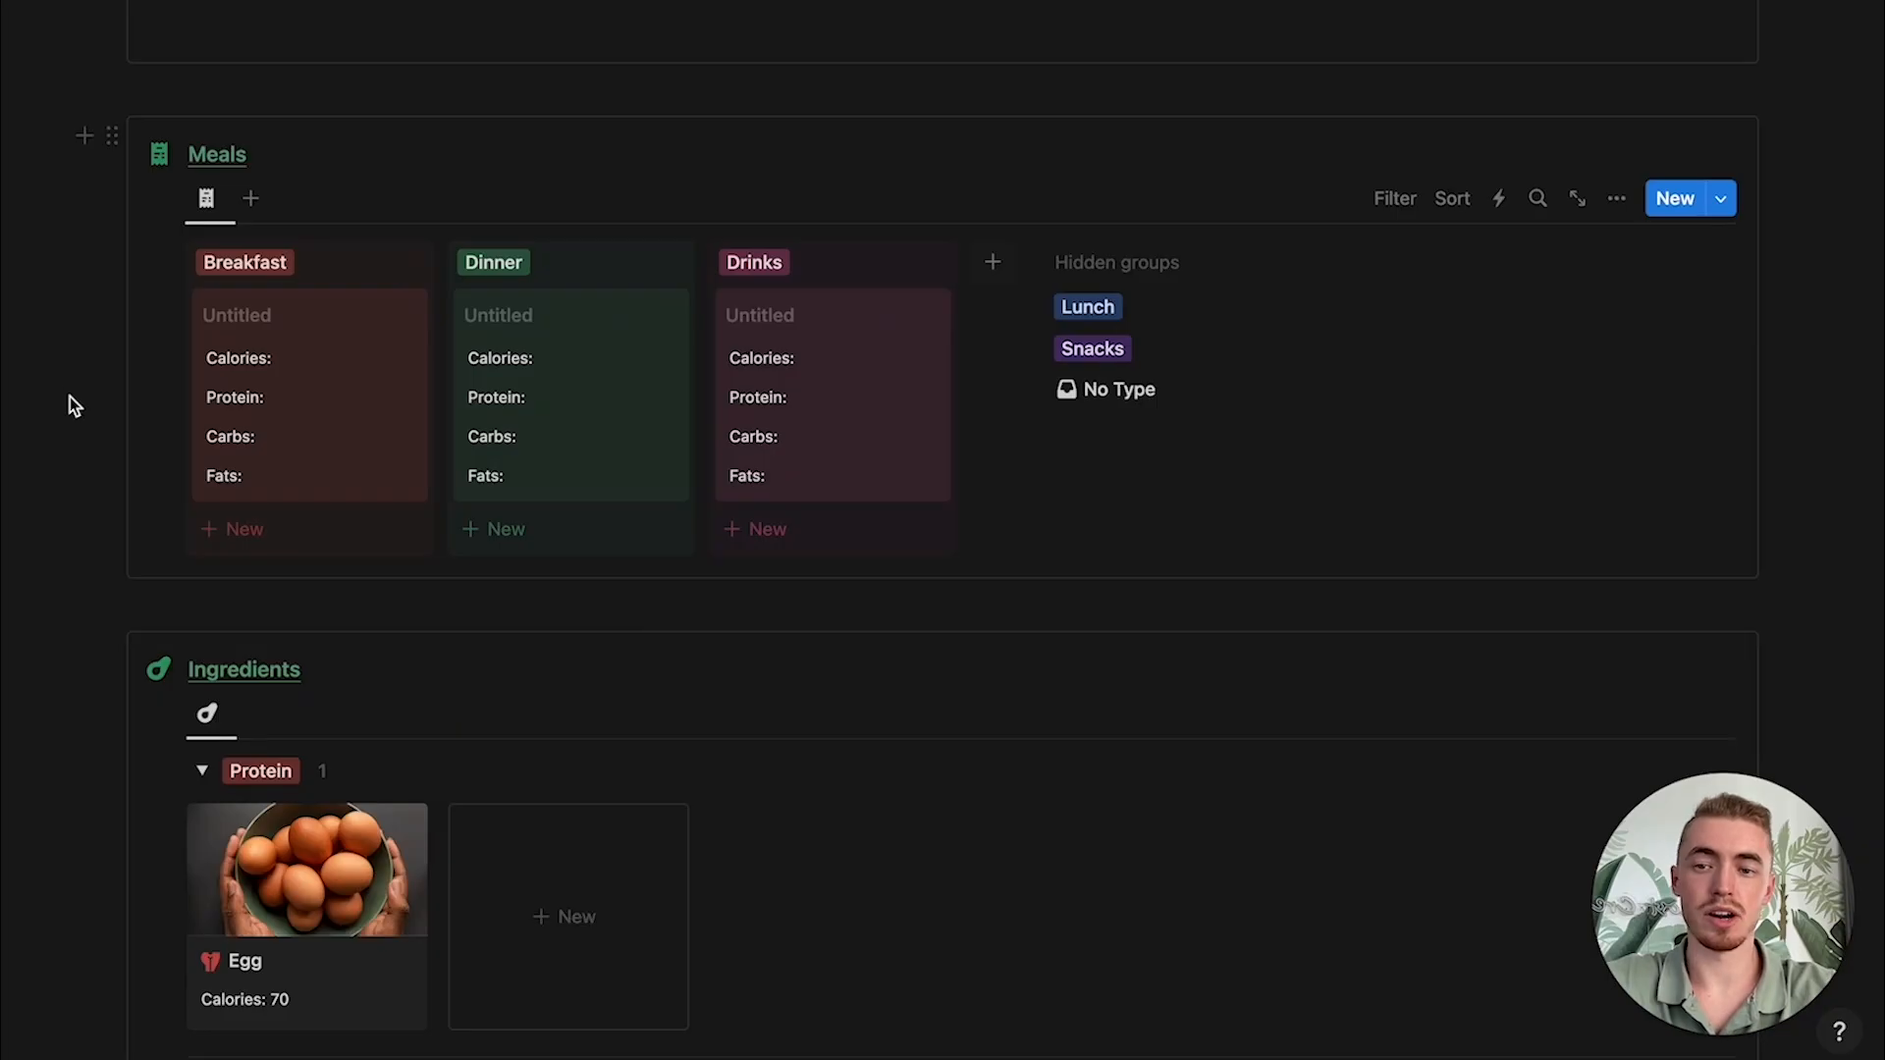
Step: Create a new meal from the default template, assign it to the Breakfast group and name it Eggs
click(1675, 199)
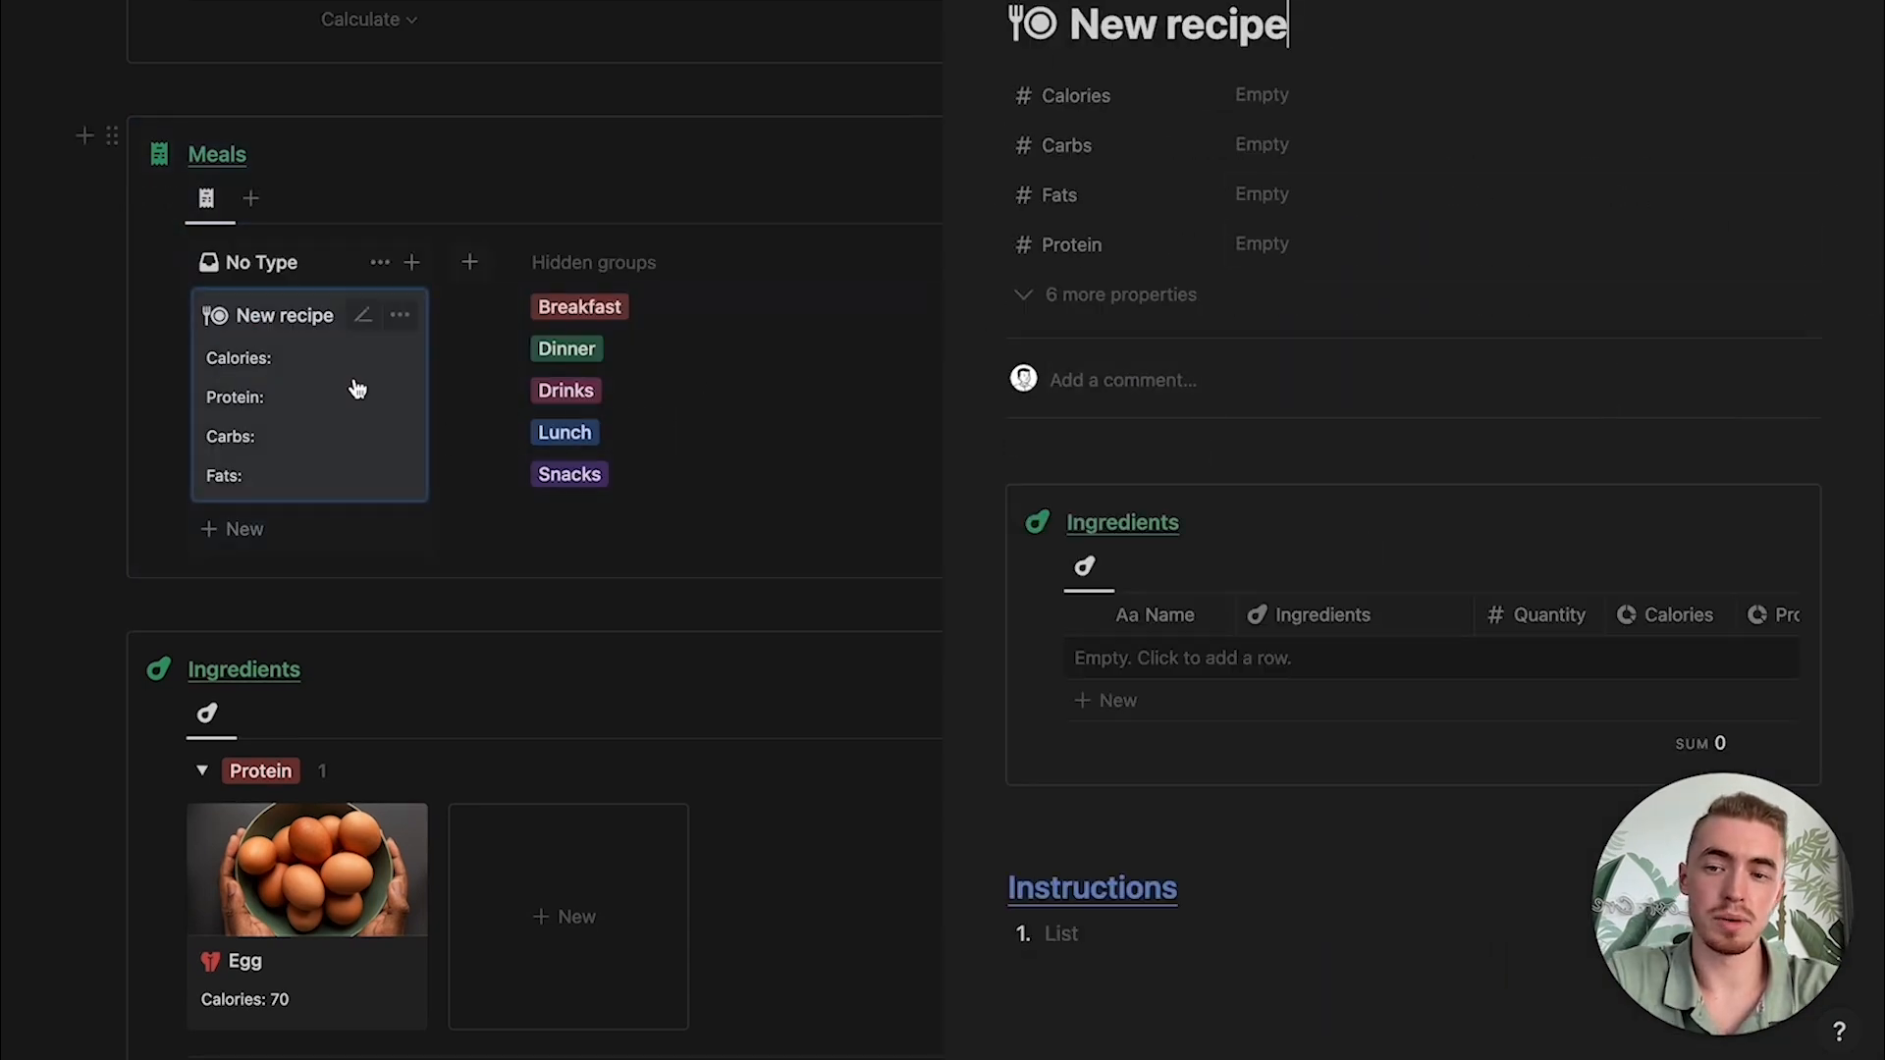
drag(321, 334, 617, 310)
drag(1332, 14, 1070, 24)
text(Eggs)
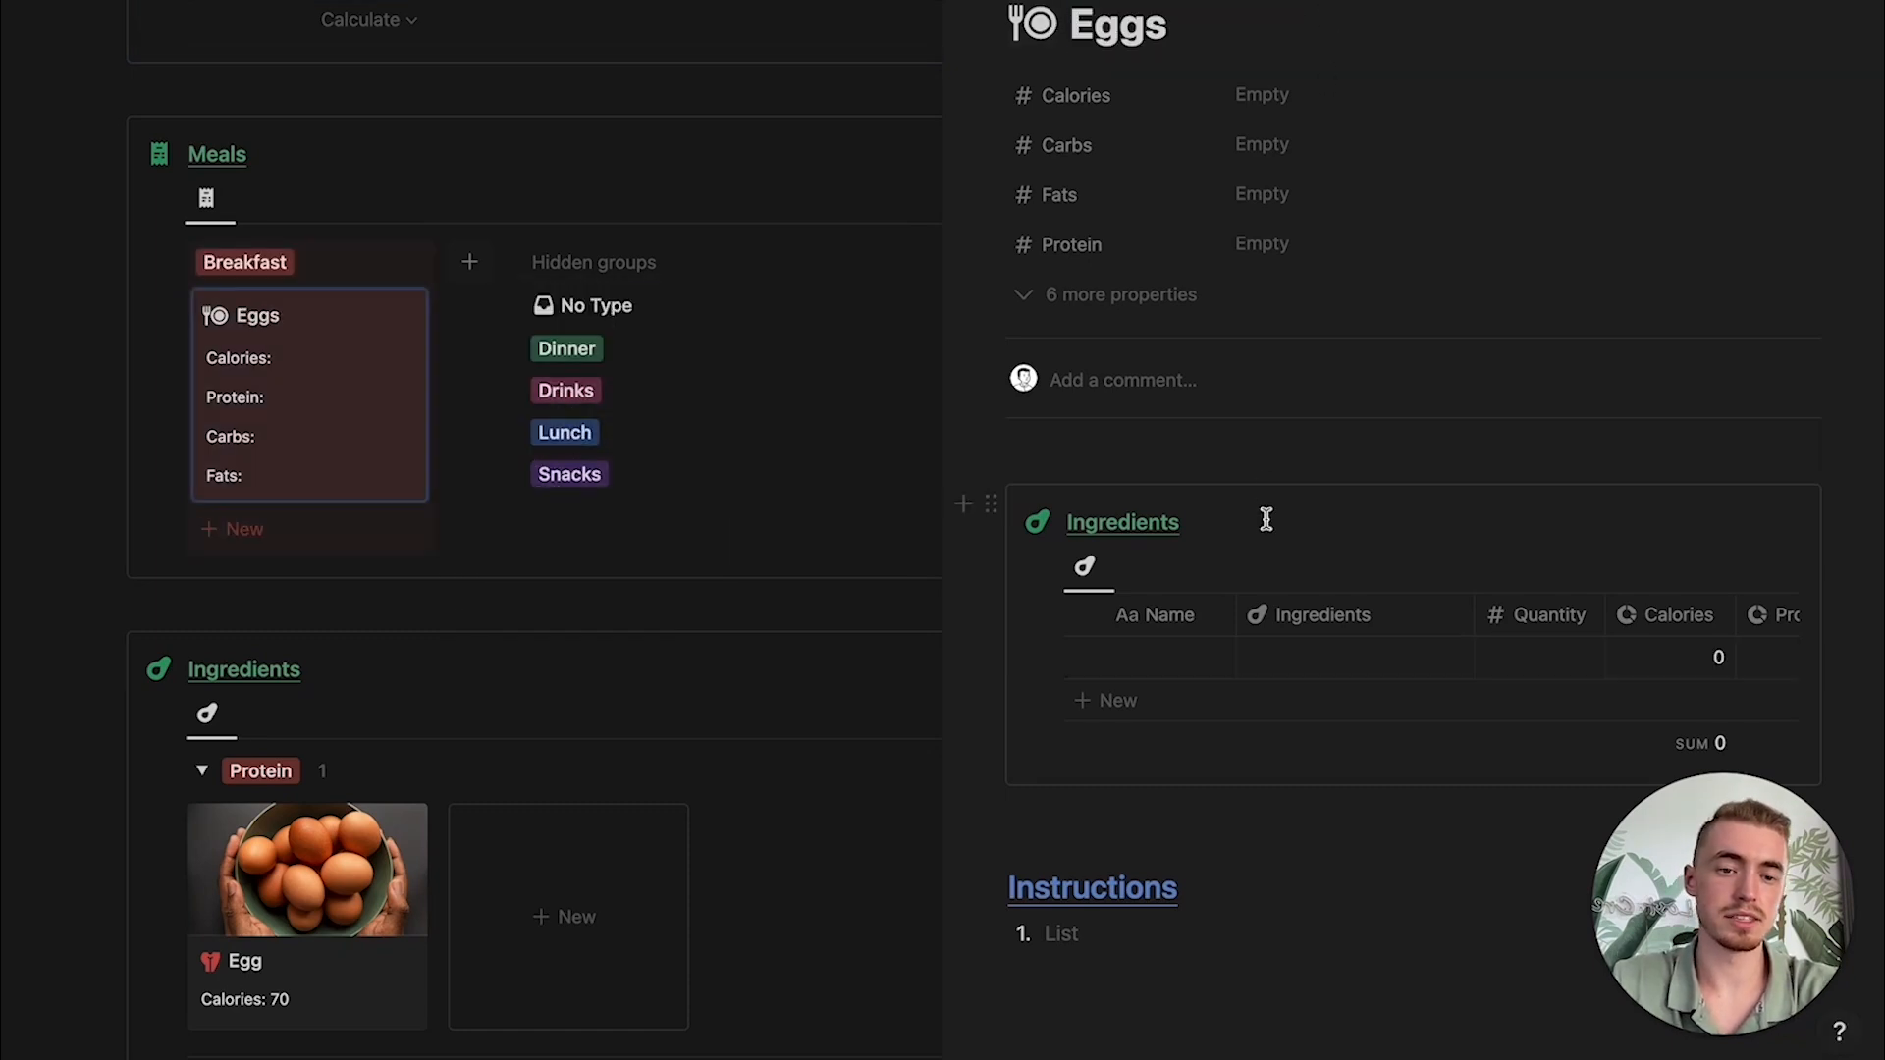
Step: Link the Egg ingredient in the first row of the Eggs meal's ingredients table and set its quantity to 4
click(1297, 657)
click(1325, 757)
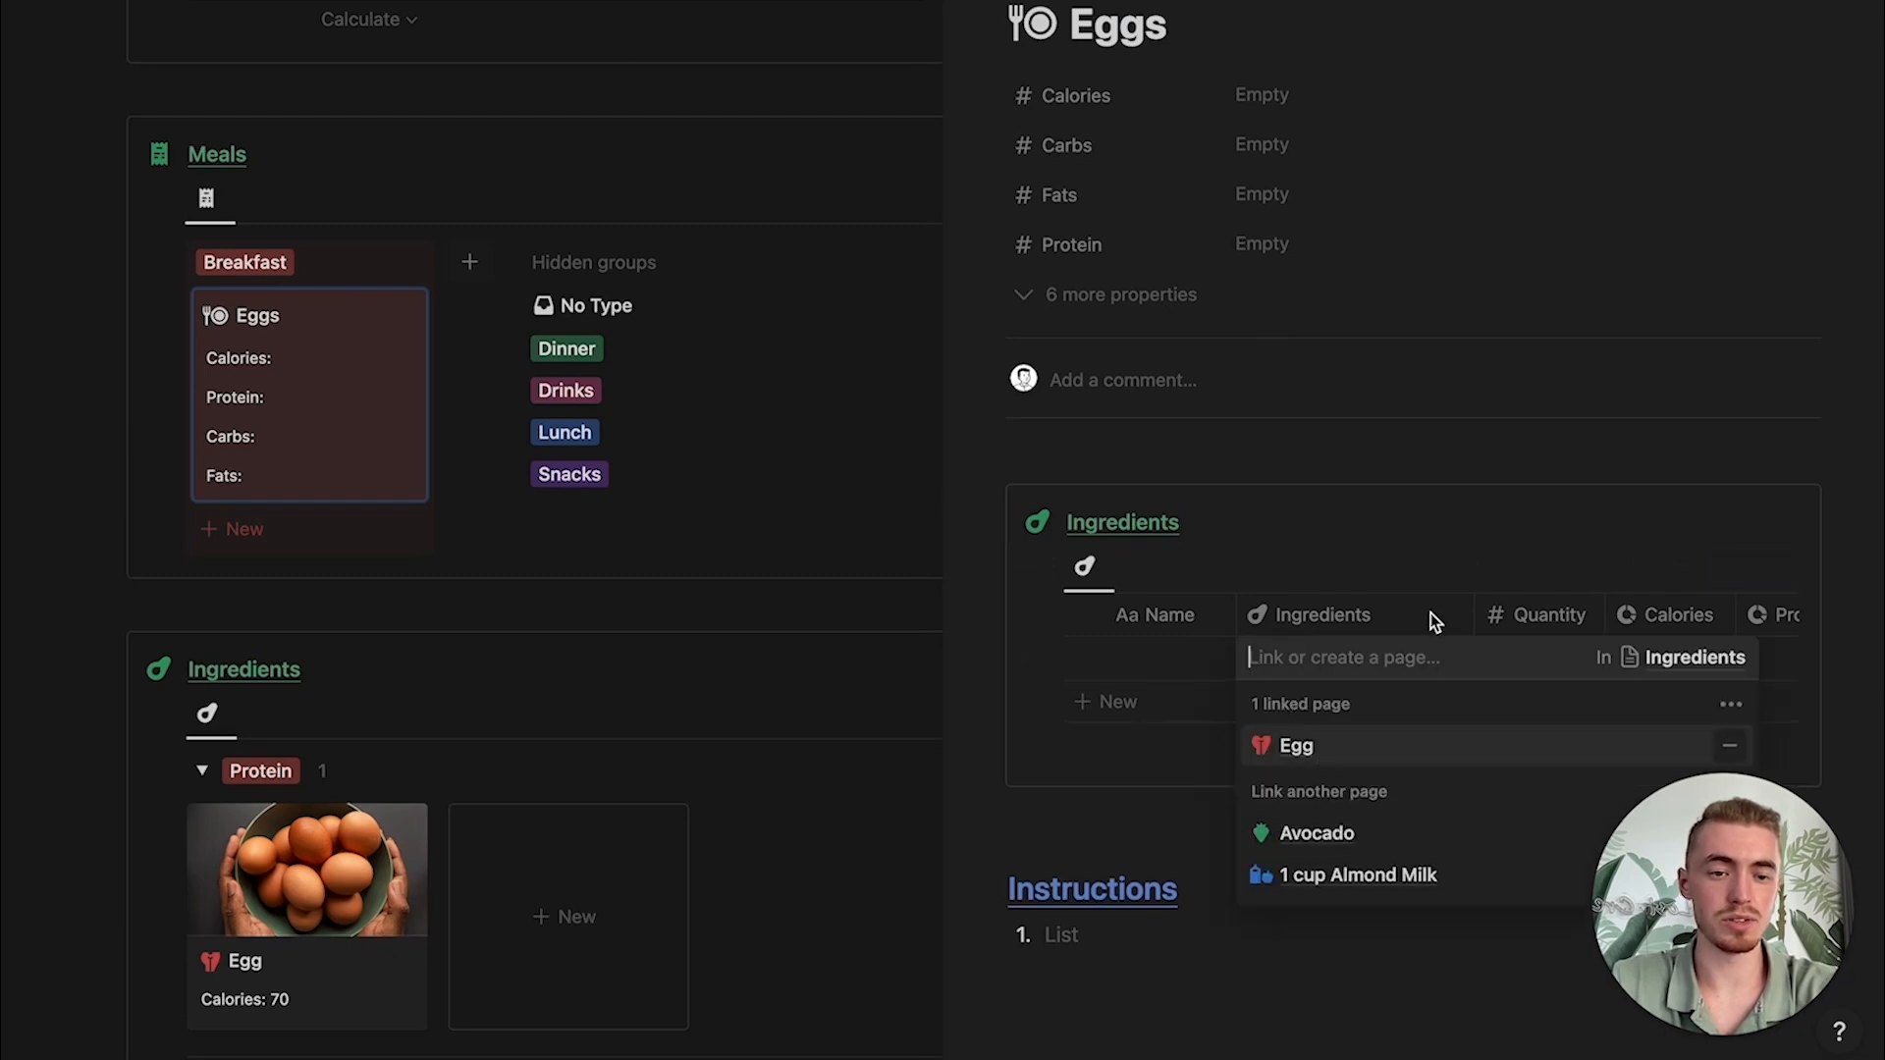
key(Escape)
click(1534, 650)
text(4)
scroll(1458, 659, right, 5)
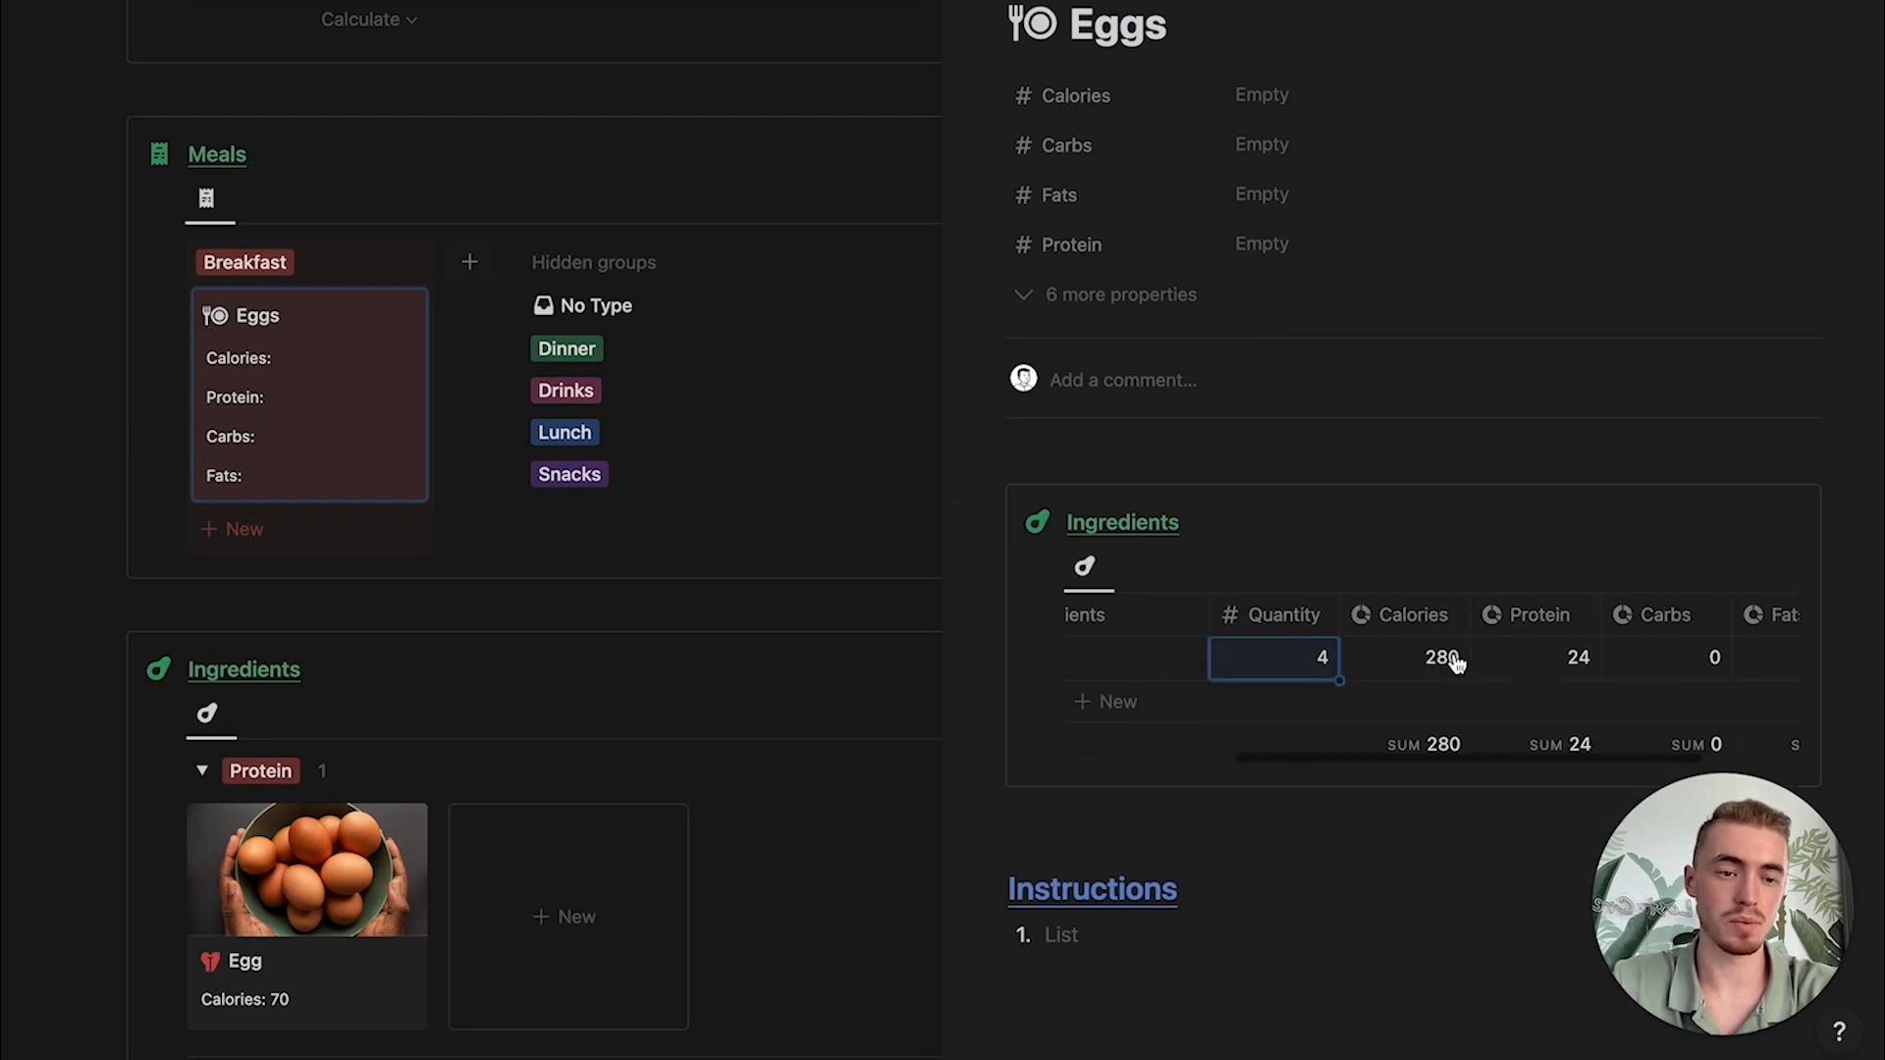
Step: Set the Eggs meal's Calories to 280, Carbs to 24, Fats to 0 and Protein to 20, and add a fried-egg cover image
key(Return)
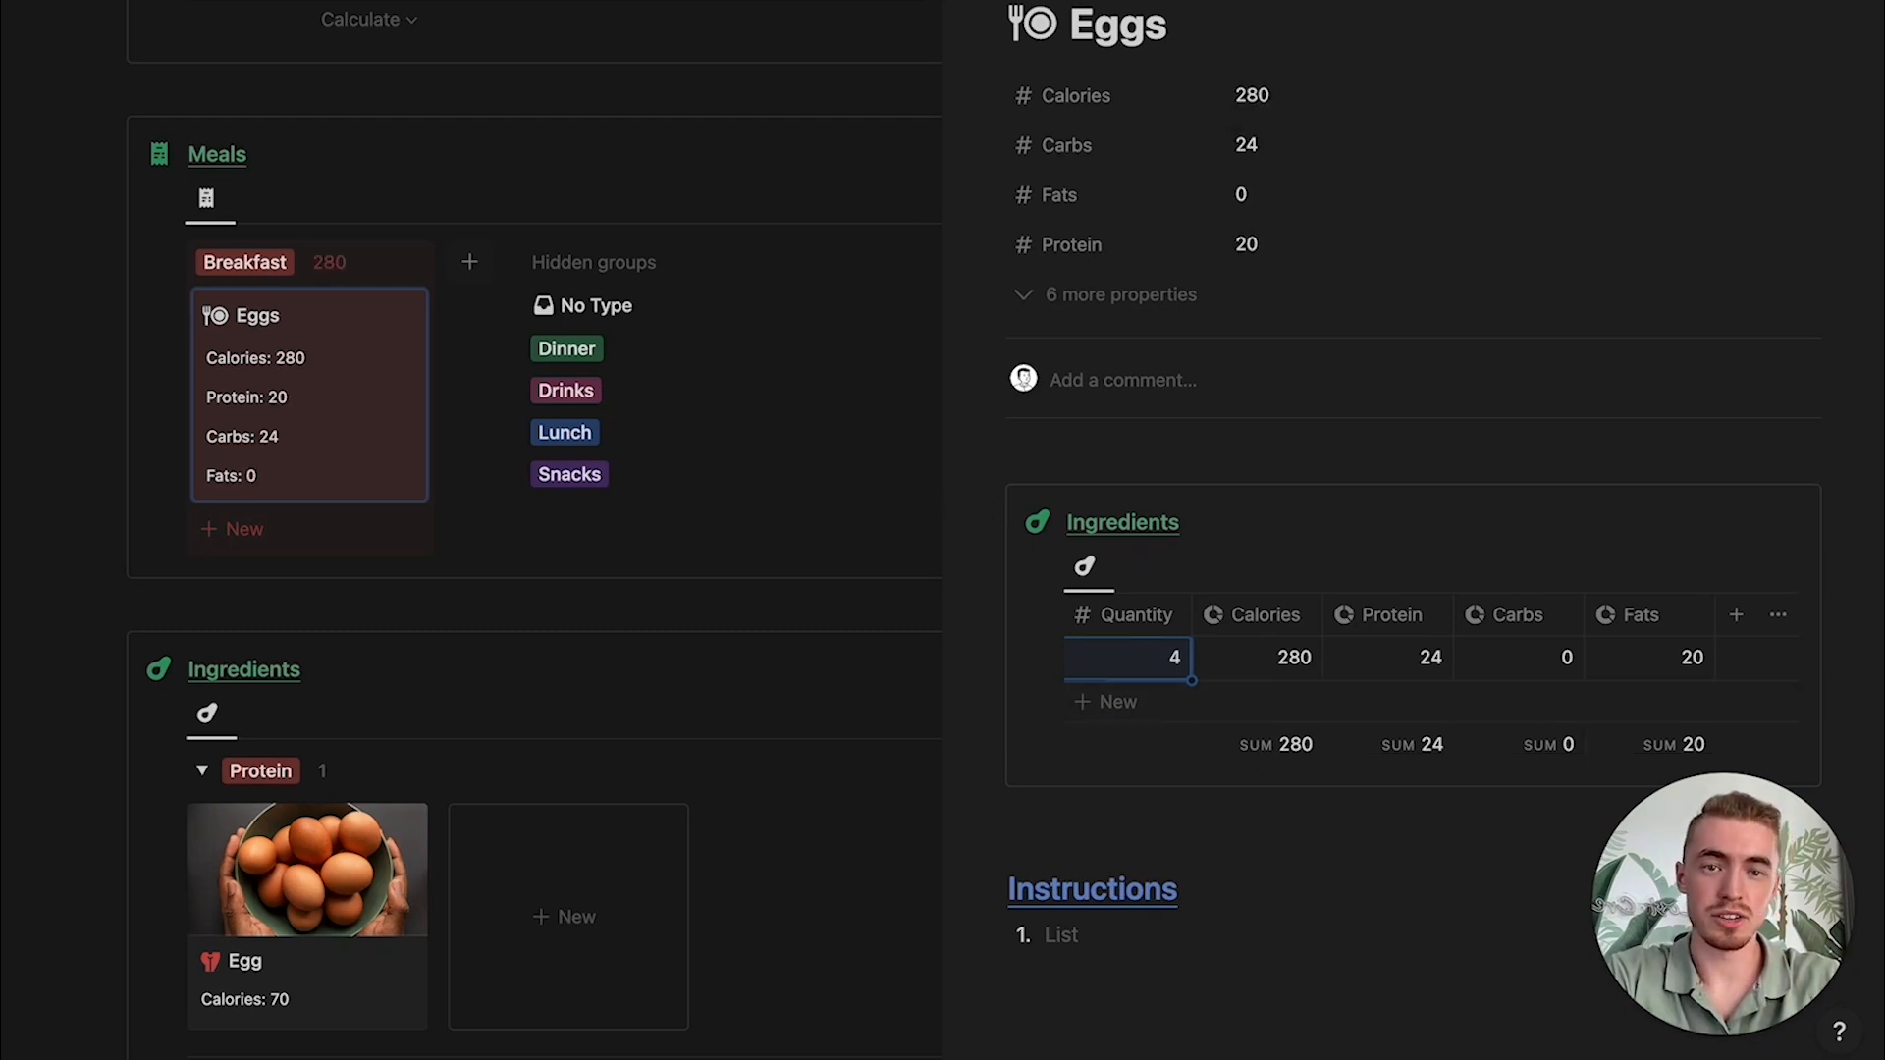
click(1176, 17)
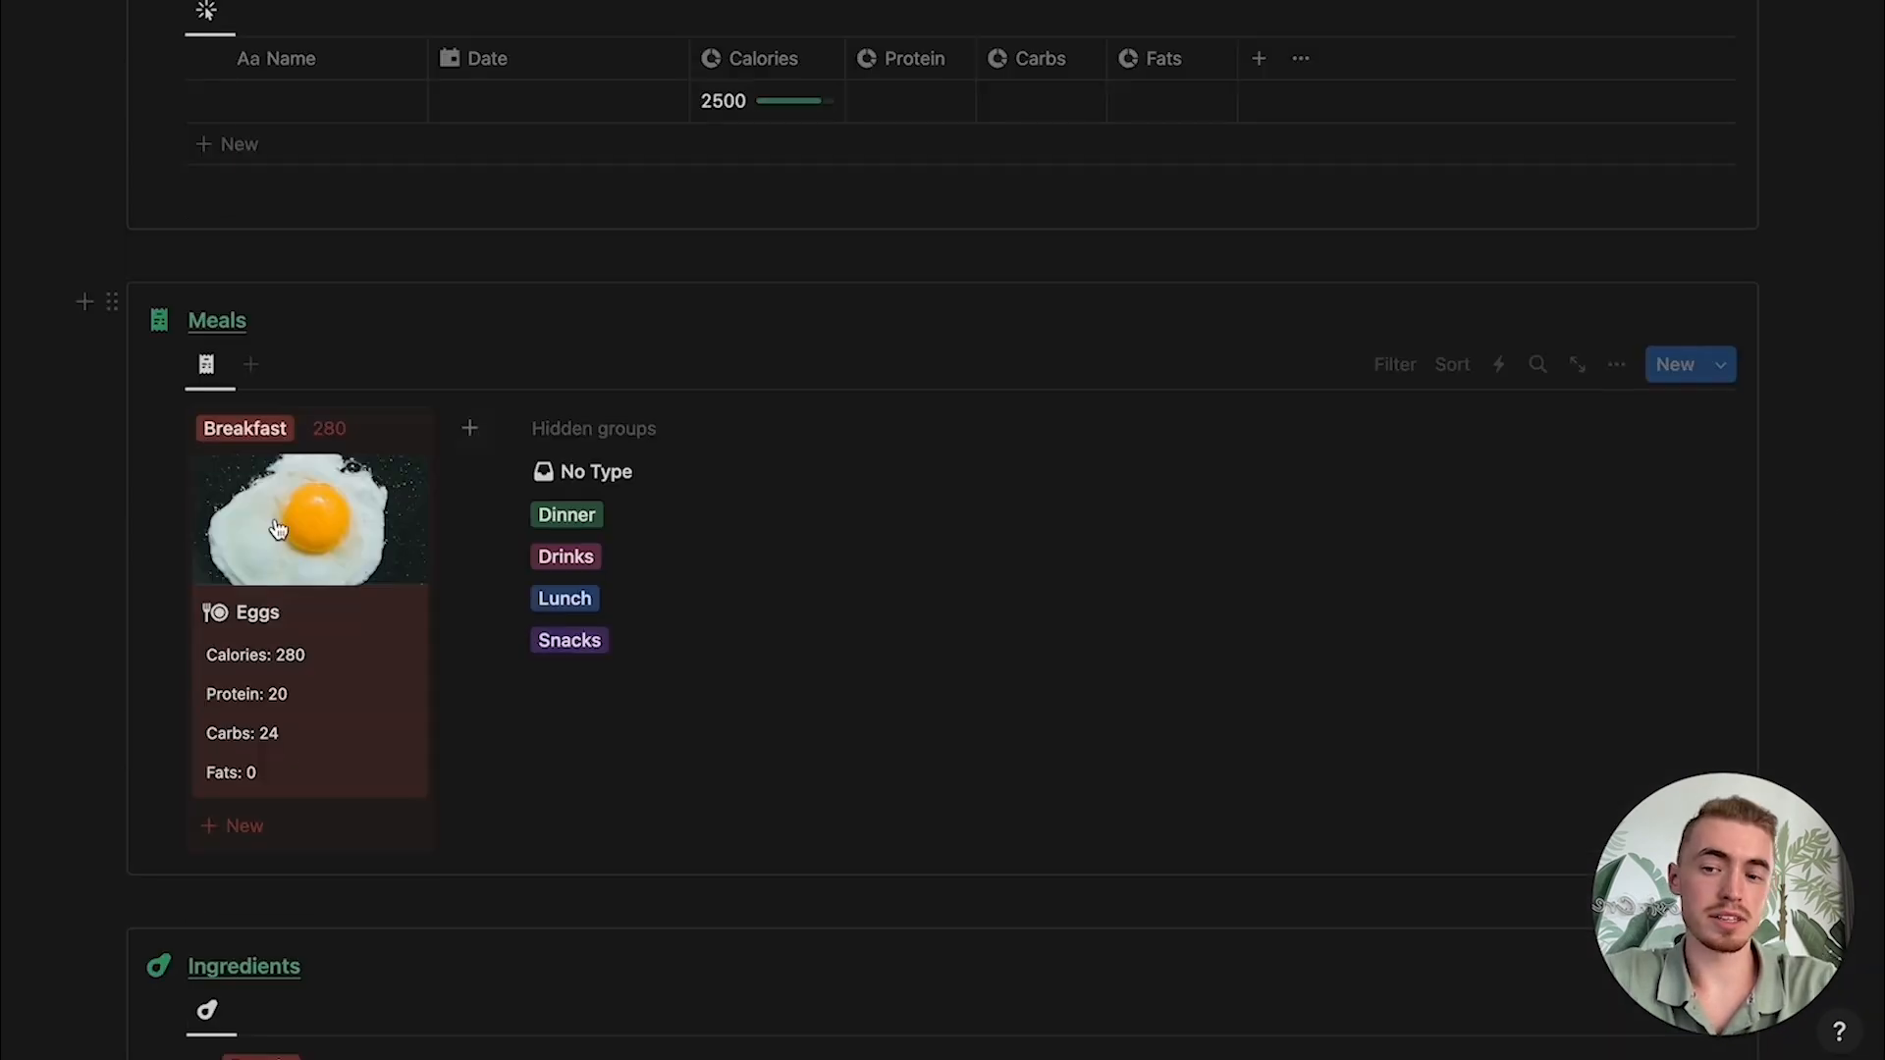
scroll(1216, 554, up, 2)
click(1720, 281)
click(1839, 377)
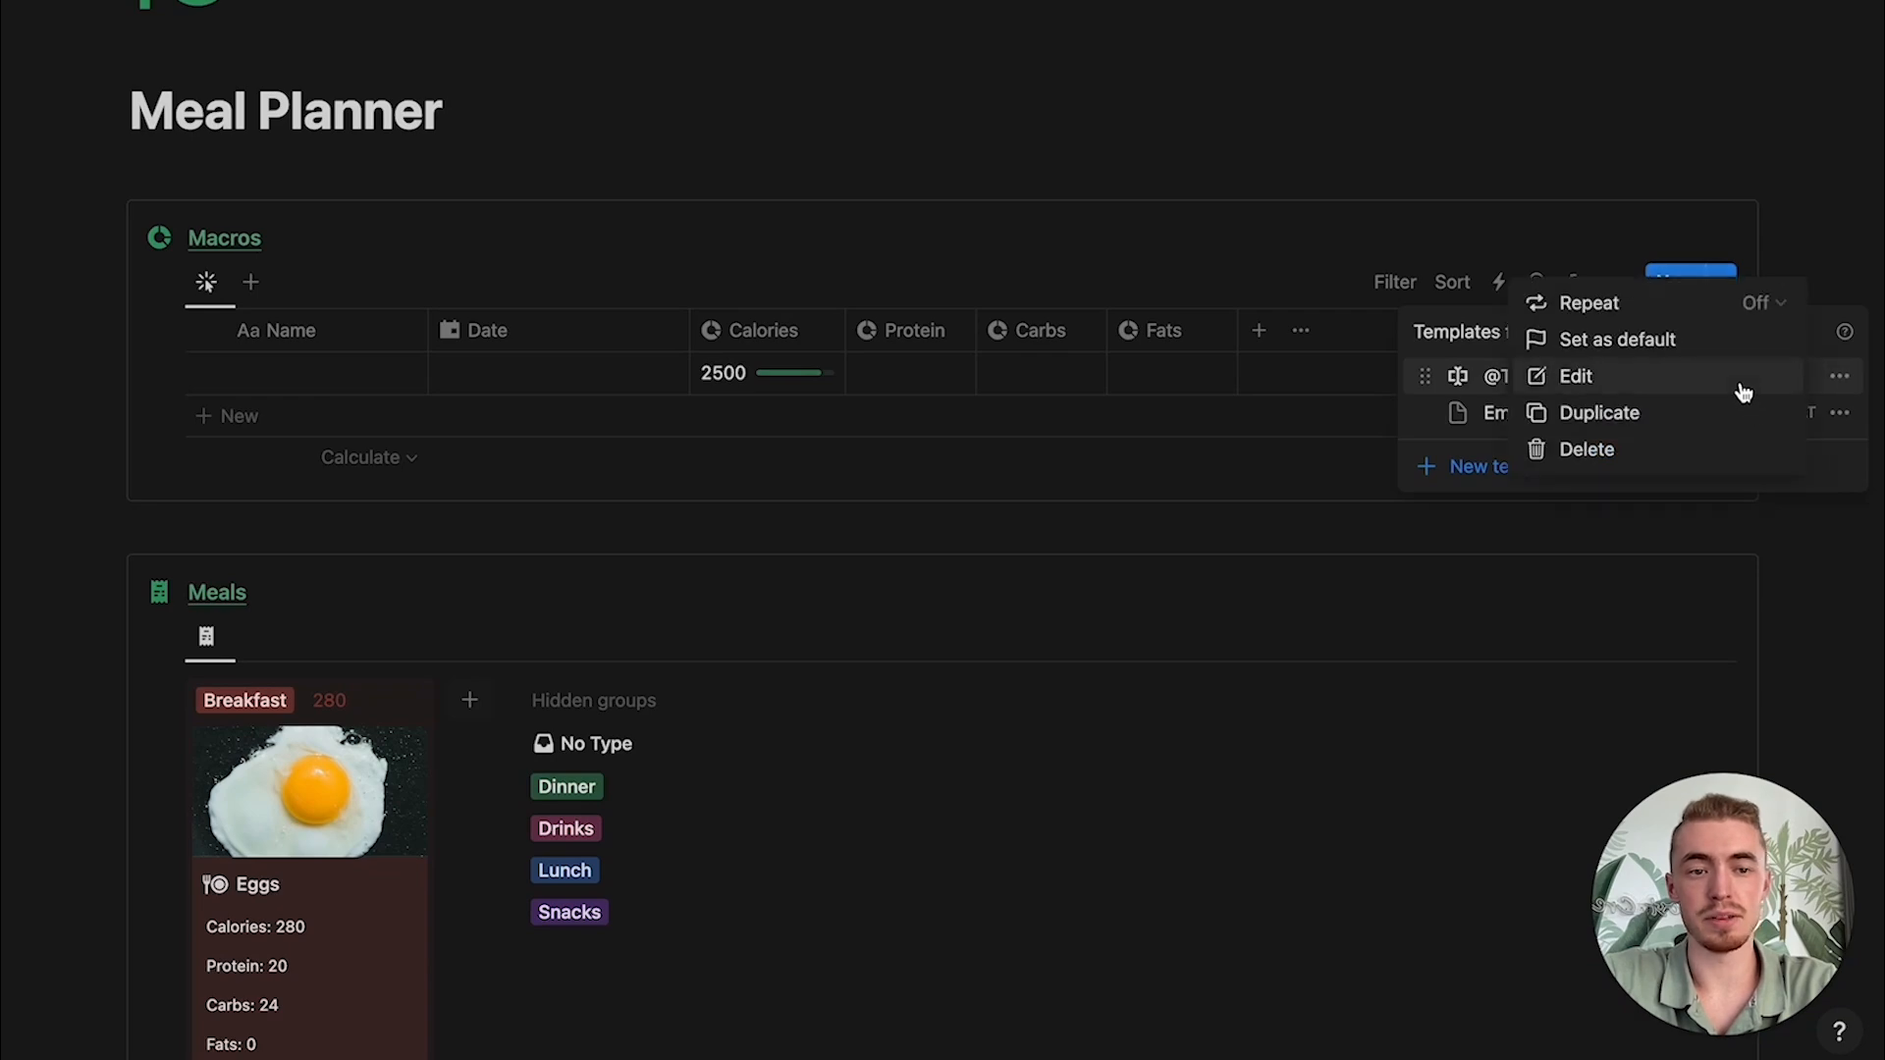
click(1742, 379)
click(346, 15)
Step: Create a new table database titled Meal Macro Tracker below the ingredients callout and hide its database title
scroll(943, 530, down, 5)
click(550, 760)
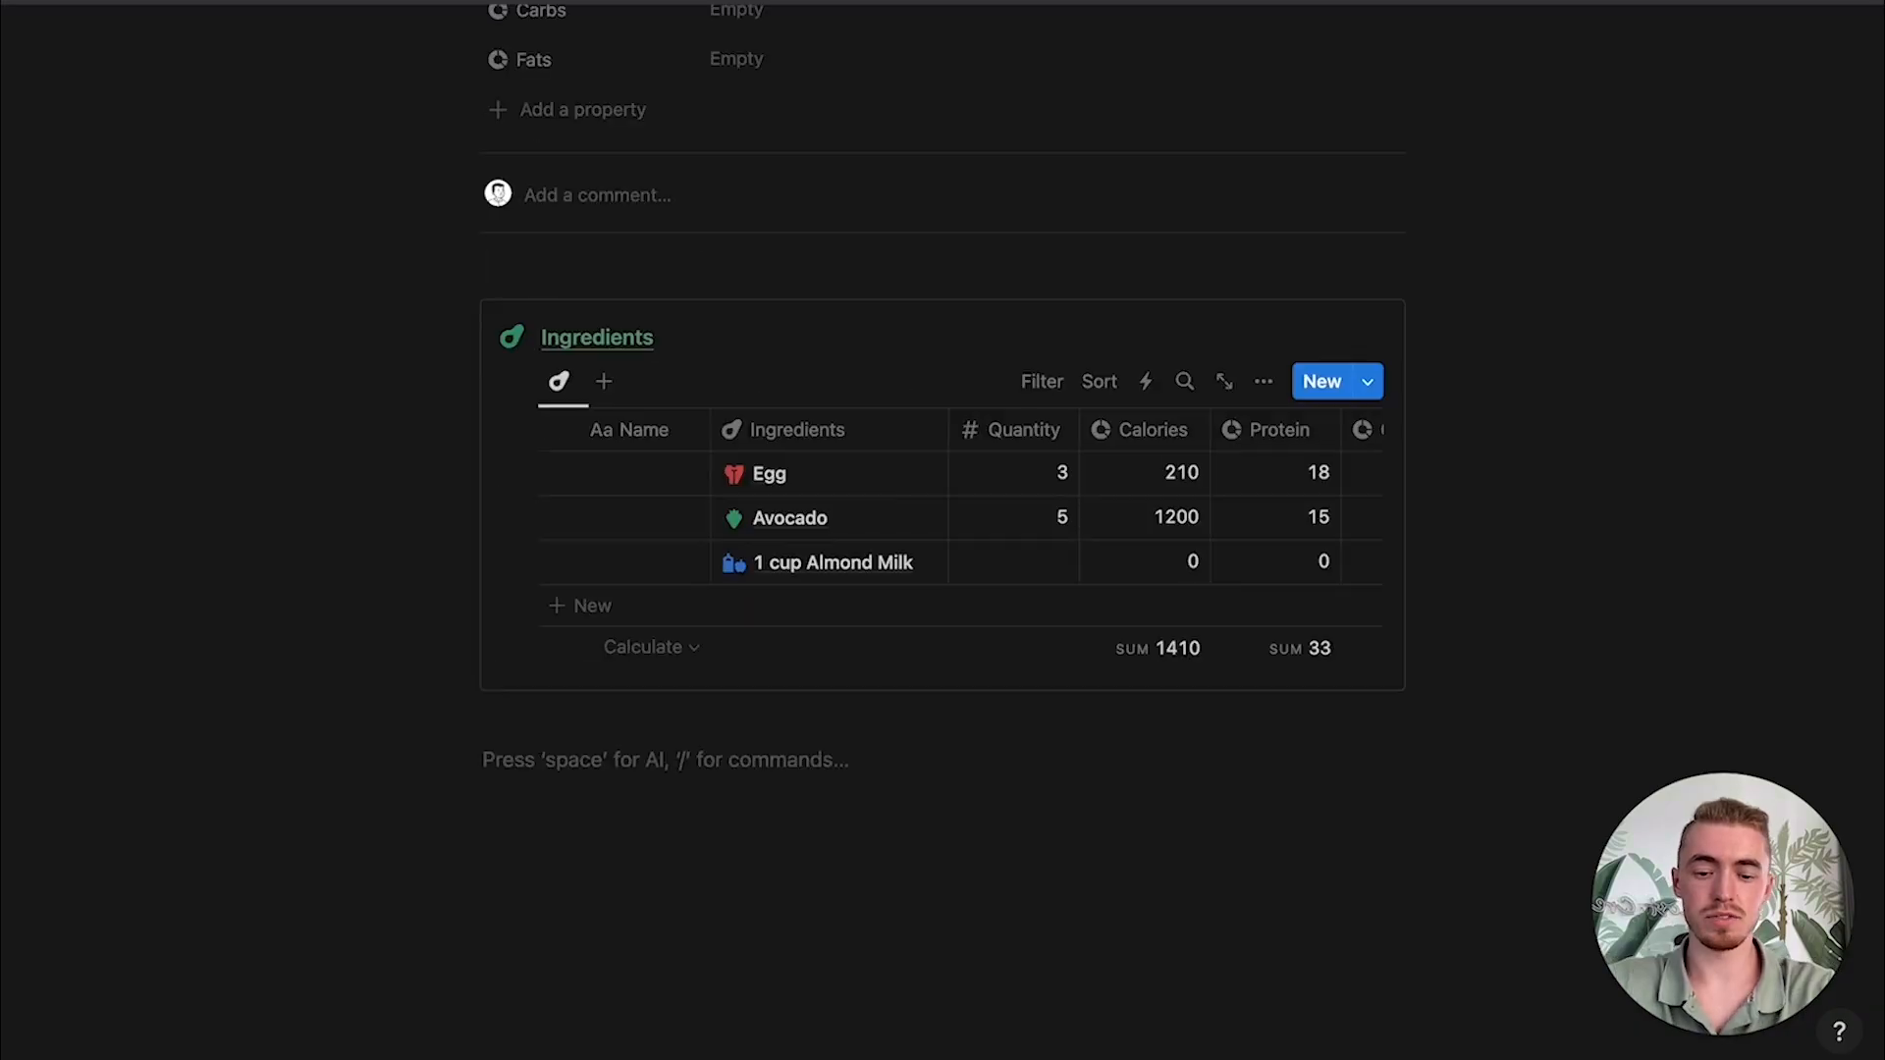
text(/tabl)
key(Down)
key(Return)
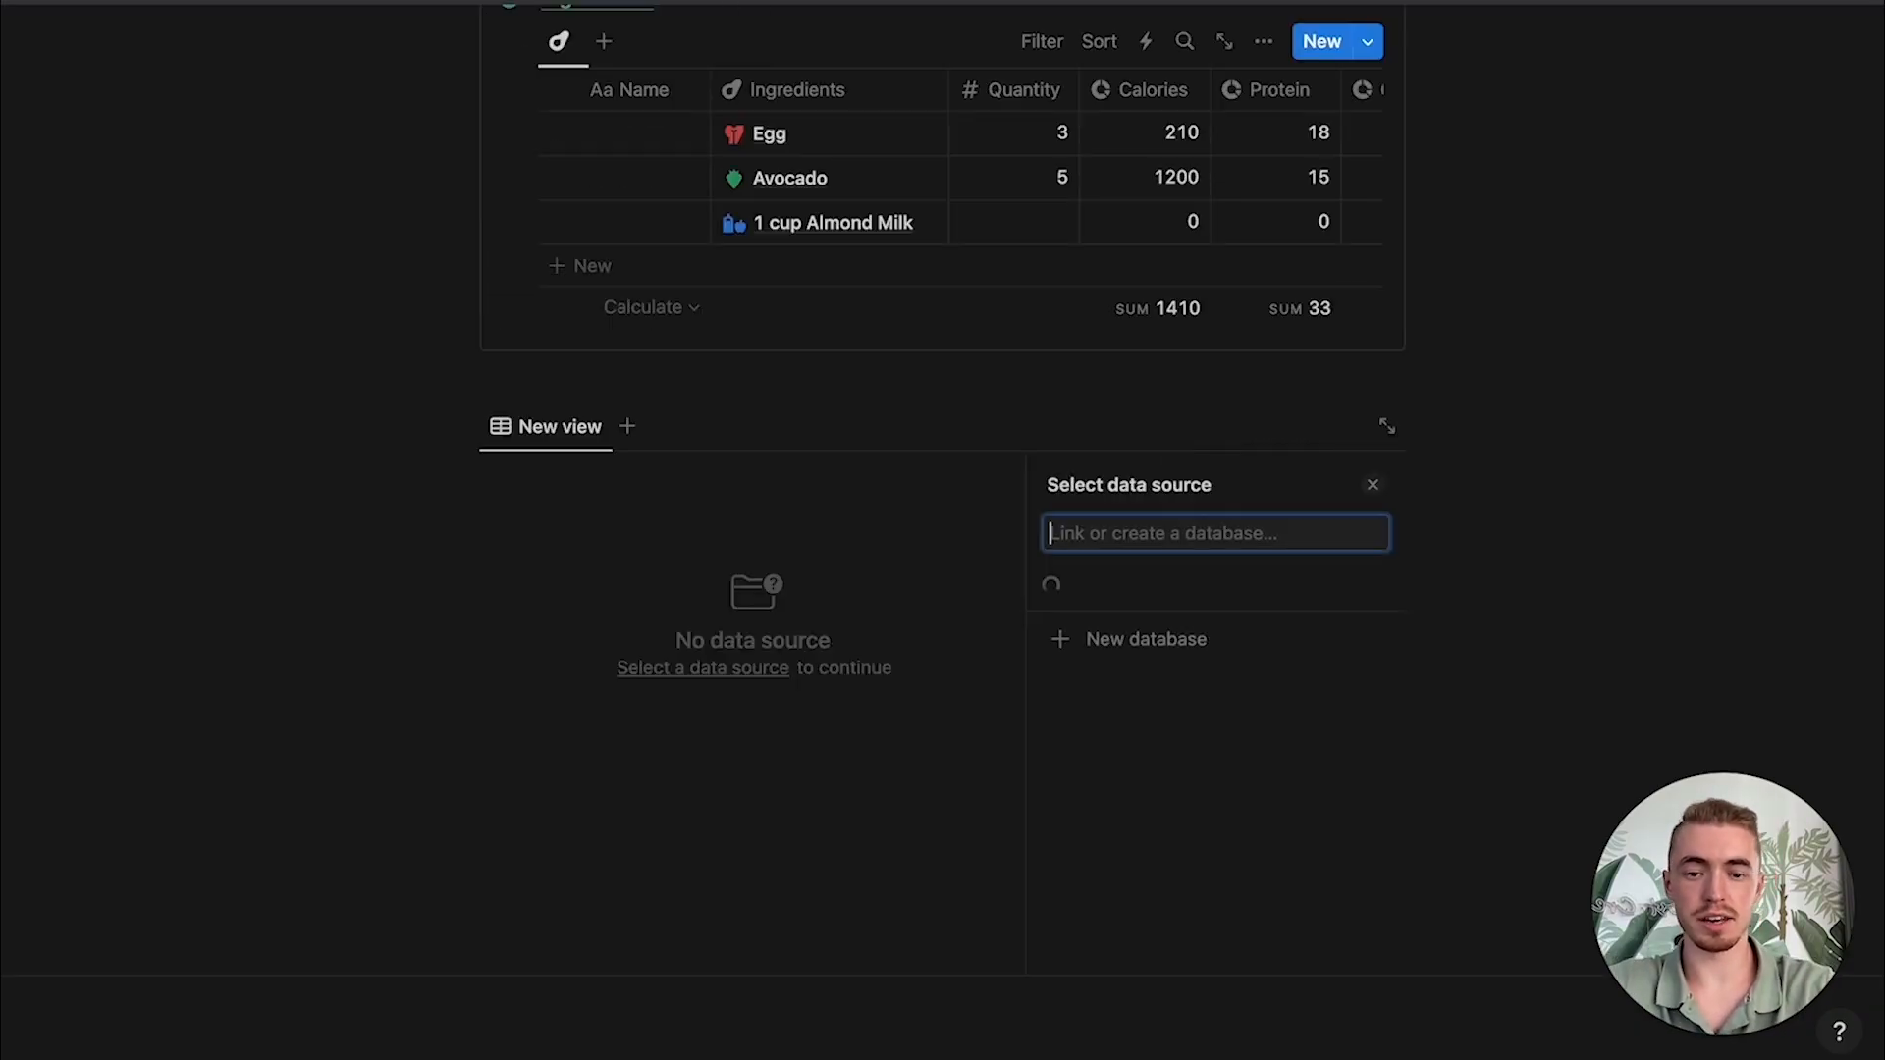
click(1195, 940)
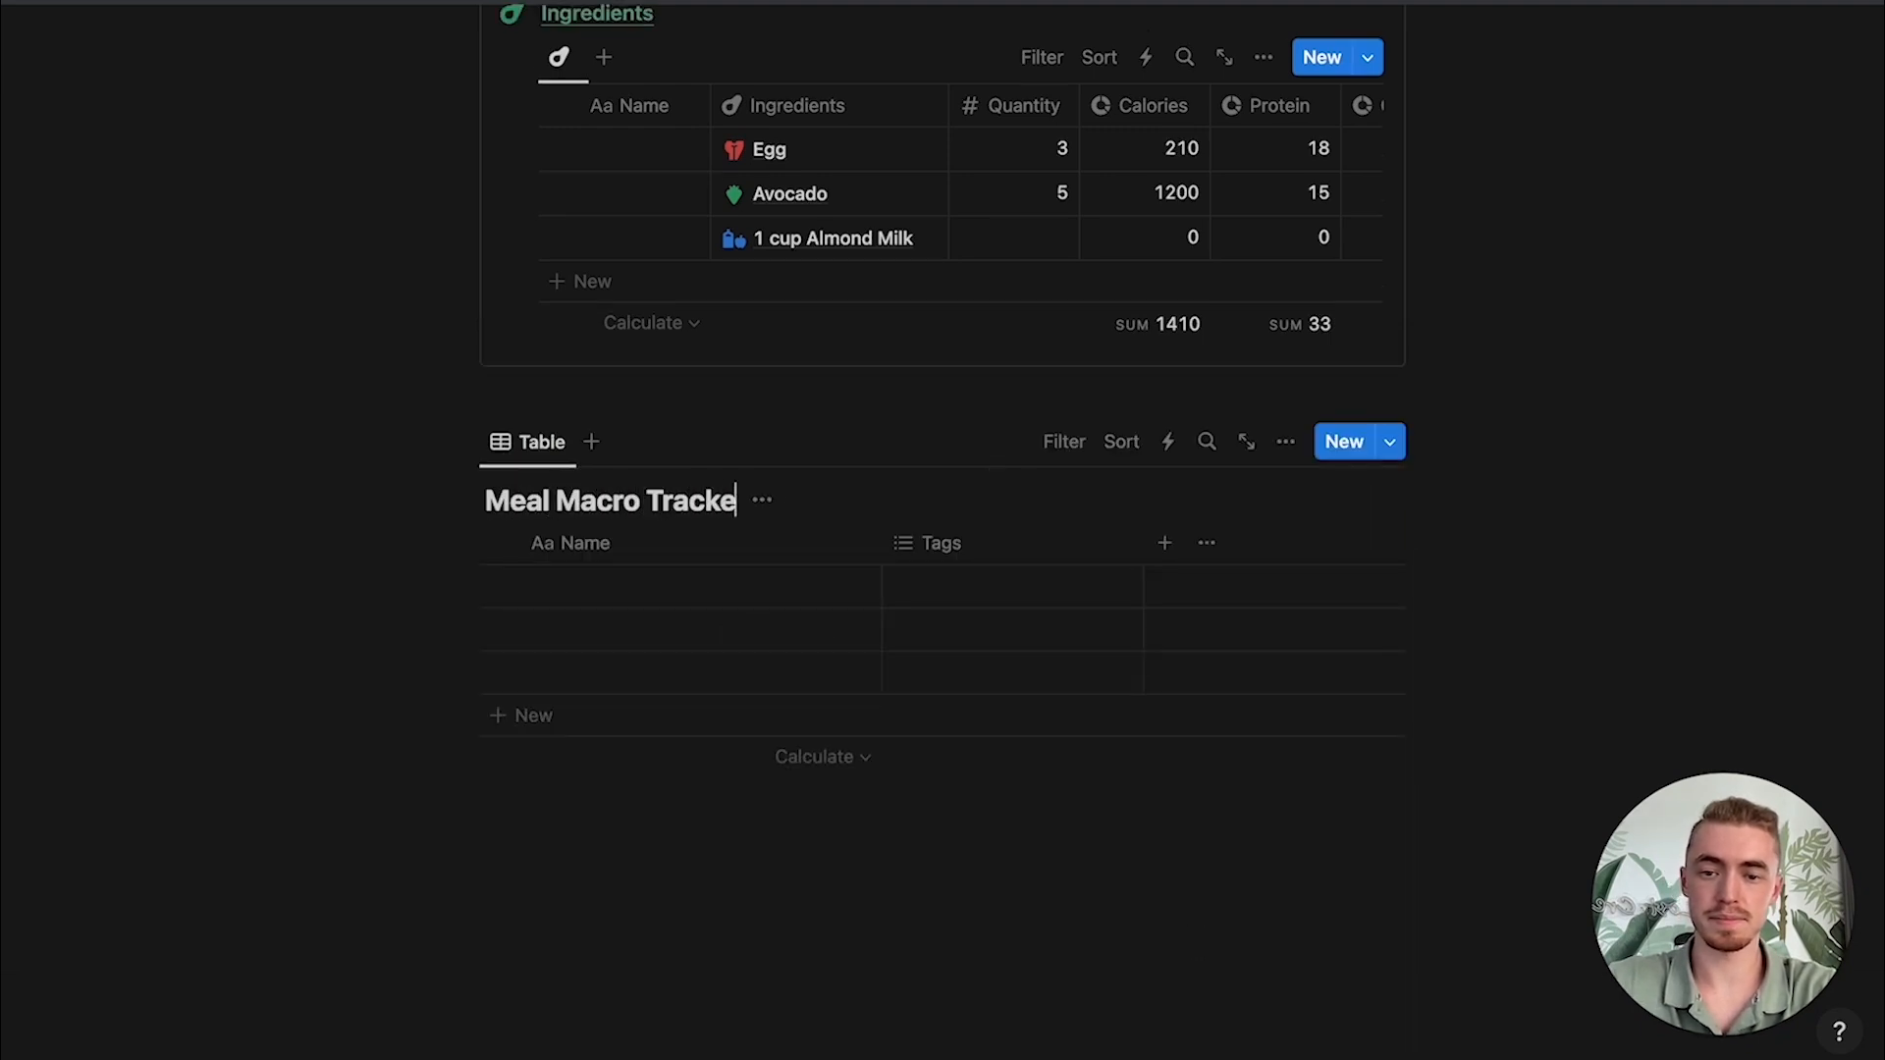
click(774, 501)
click(787, 638)
Step: Delete the Tags property from the Meal Macro Tracker table
click(934, 546)
click(933, 972)
key(Return)
Step: Add a relation property named Meals to the Meal Macro Tracker table, related to the Meals database
click(673, 543)
text(re)
click(1162, 699)
click(1134, 835)
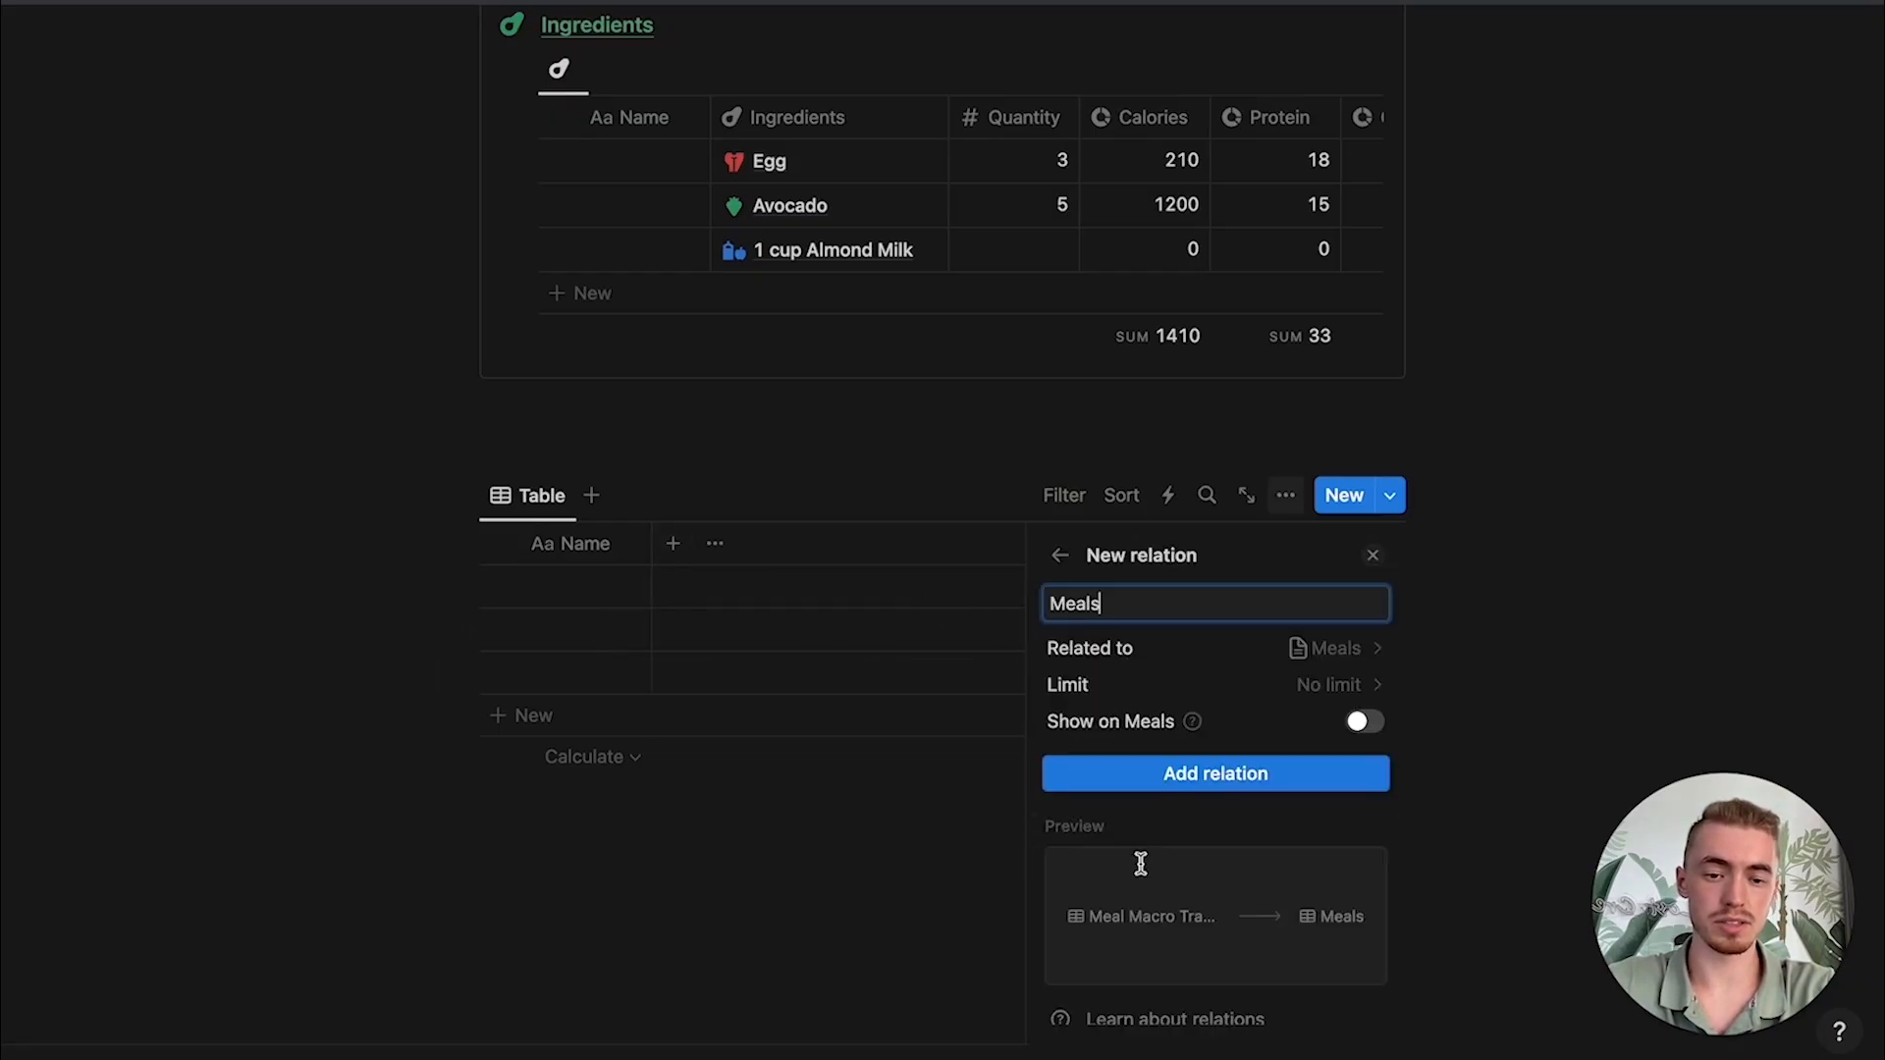
click(1221, 795)
Step: Give the Meals relation property the same icon as the Meals database and link the Eggs meal in the first row
click(1061, 604)
click(960, 352)
click(1374, 556)
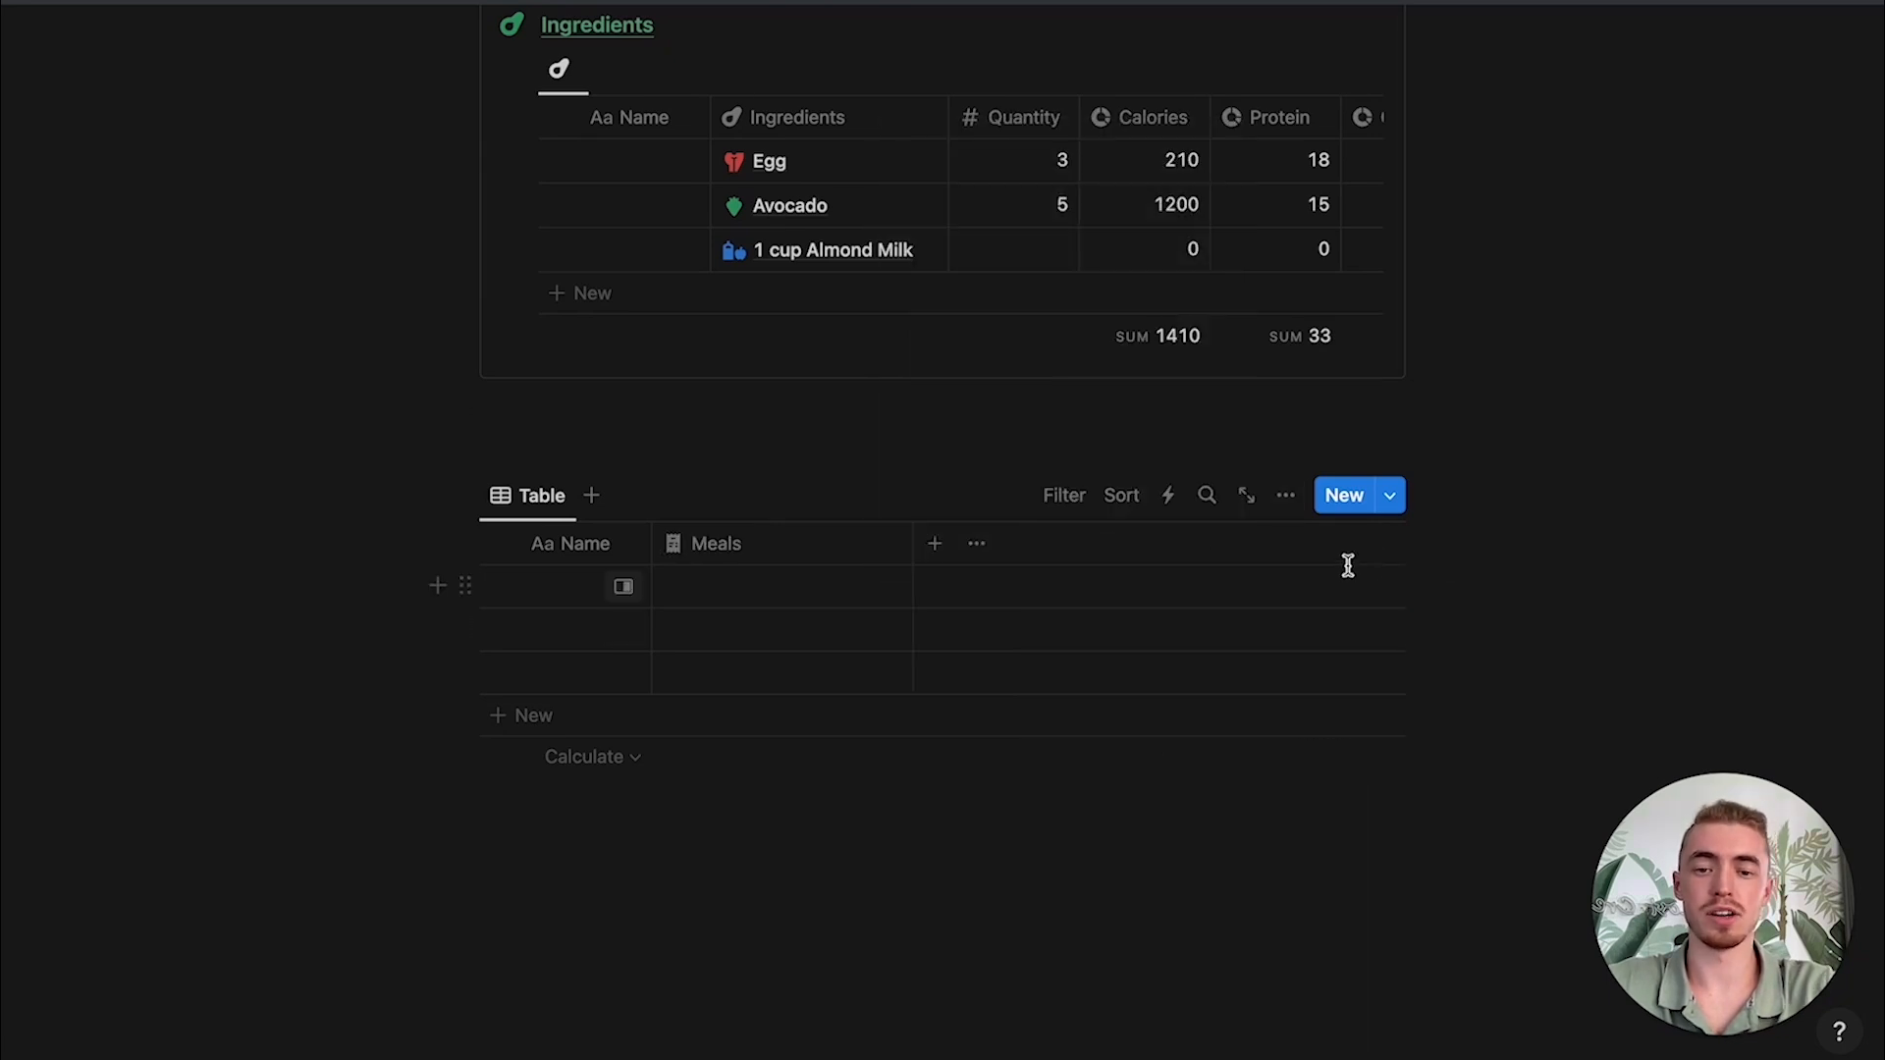
click(769, 588)
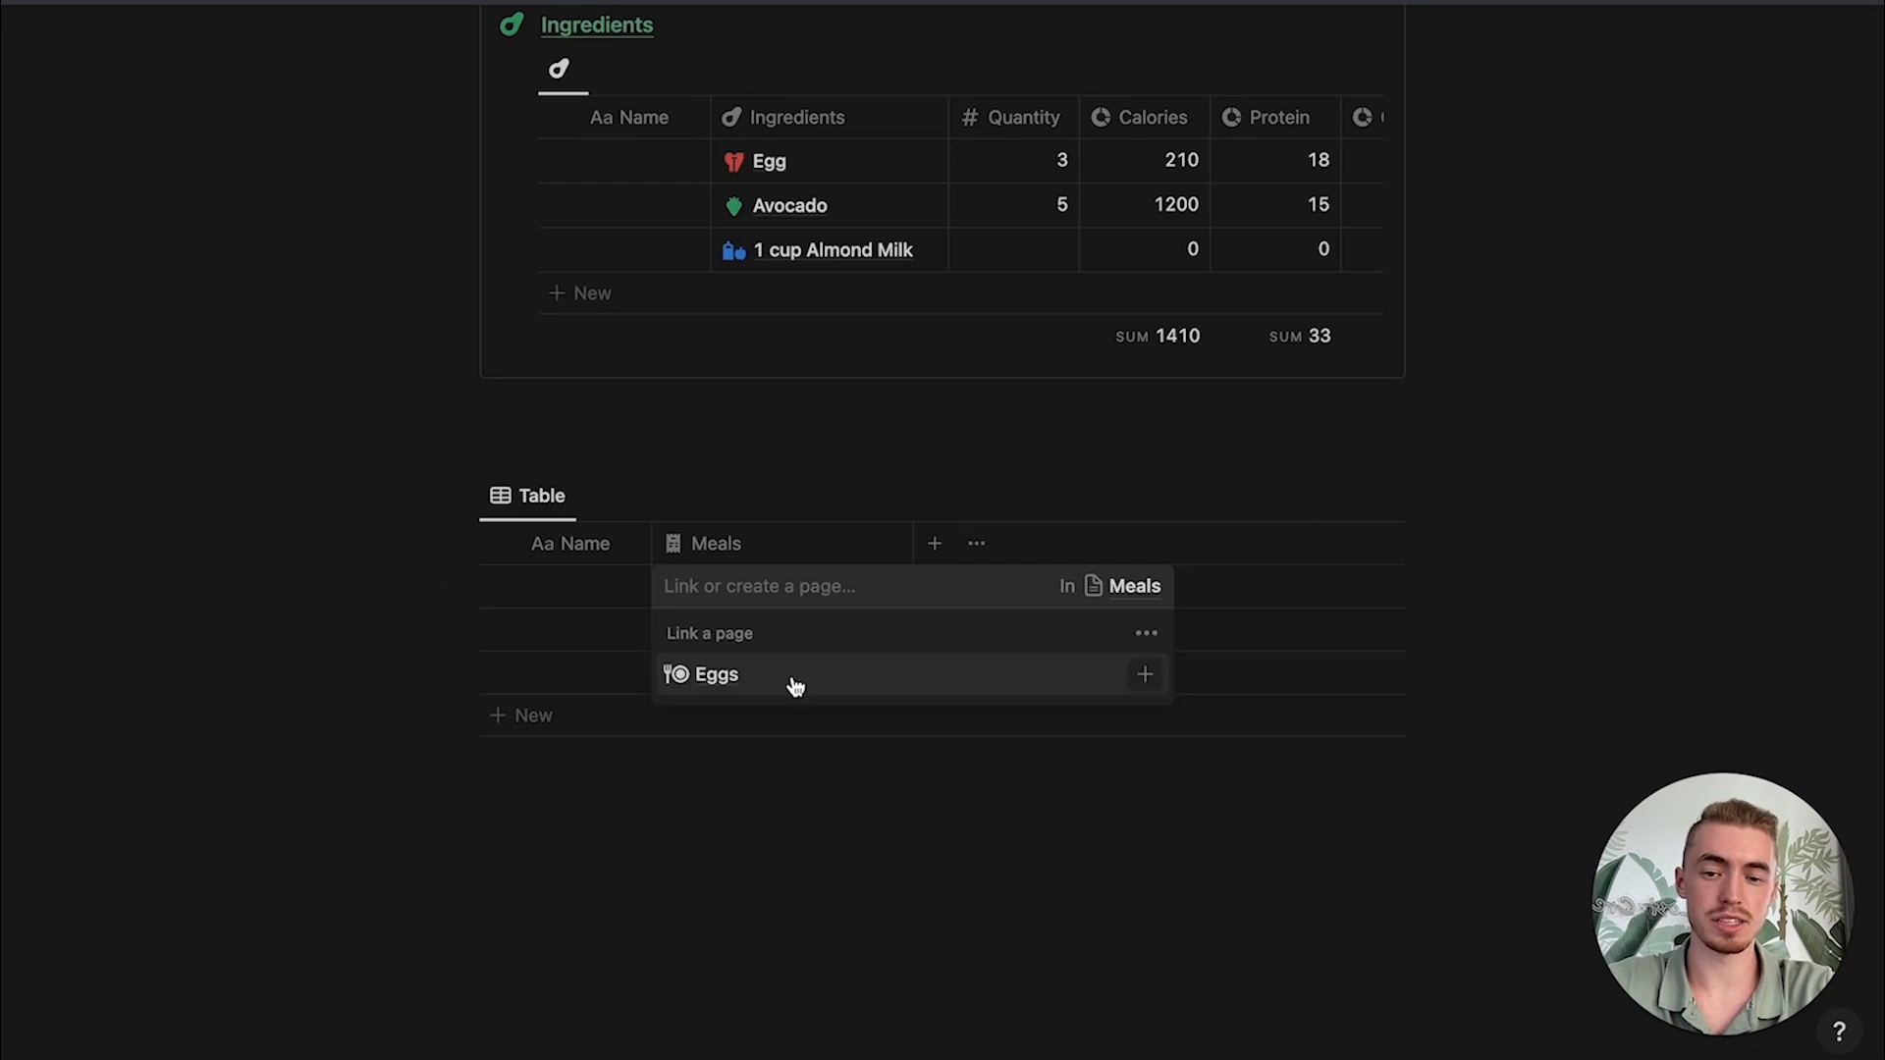
click(901, 517)
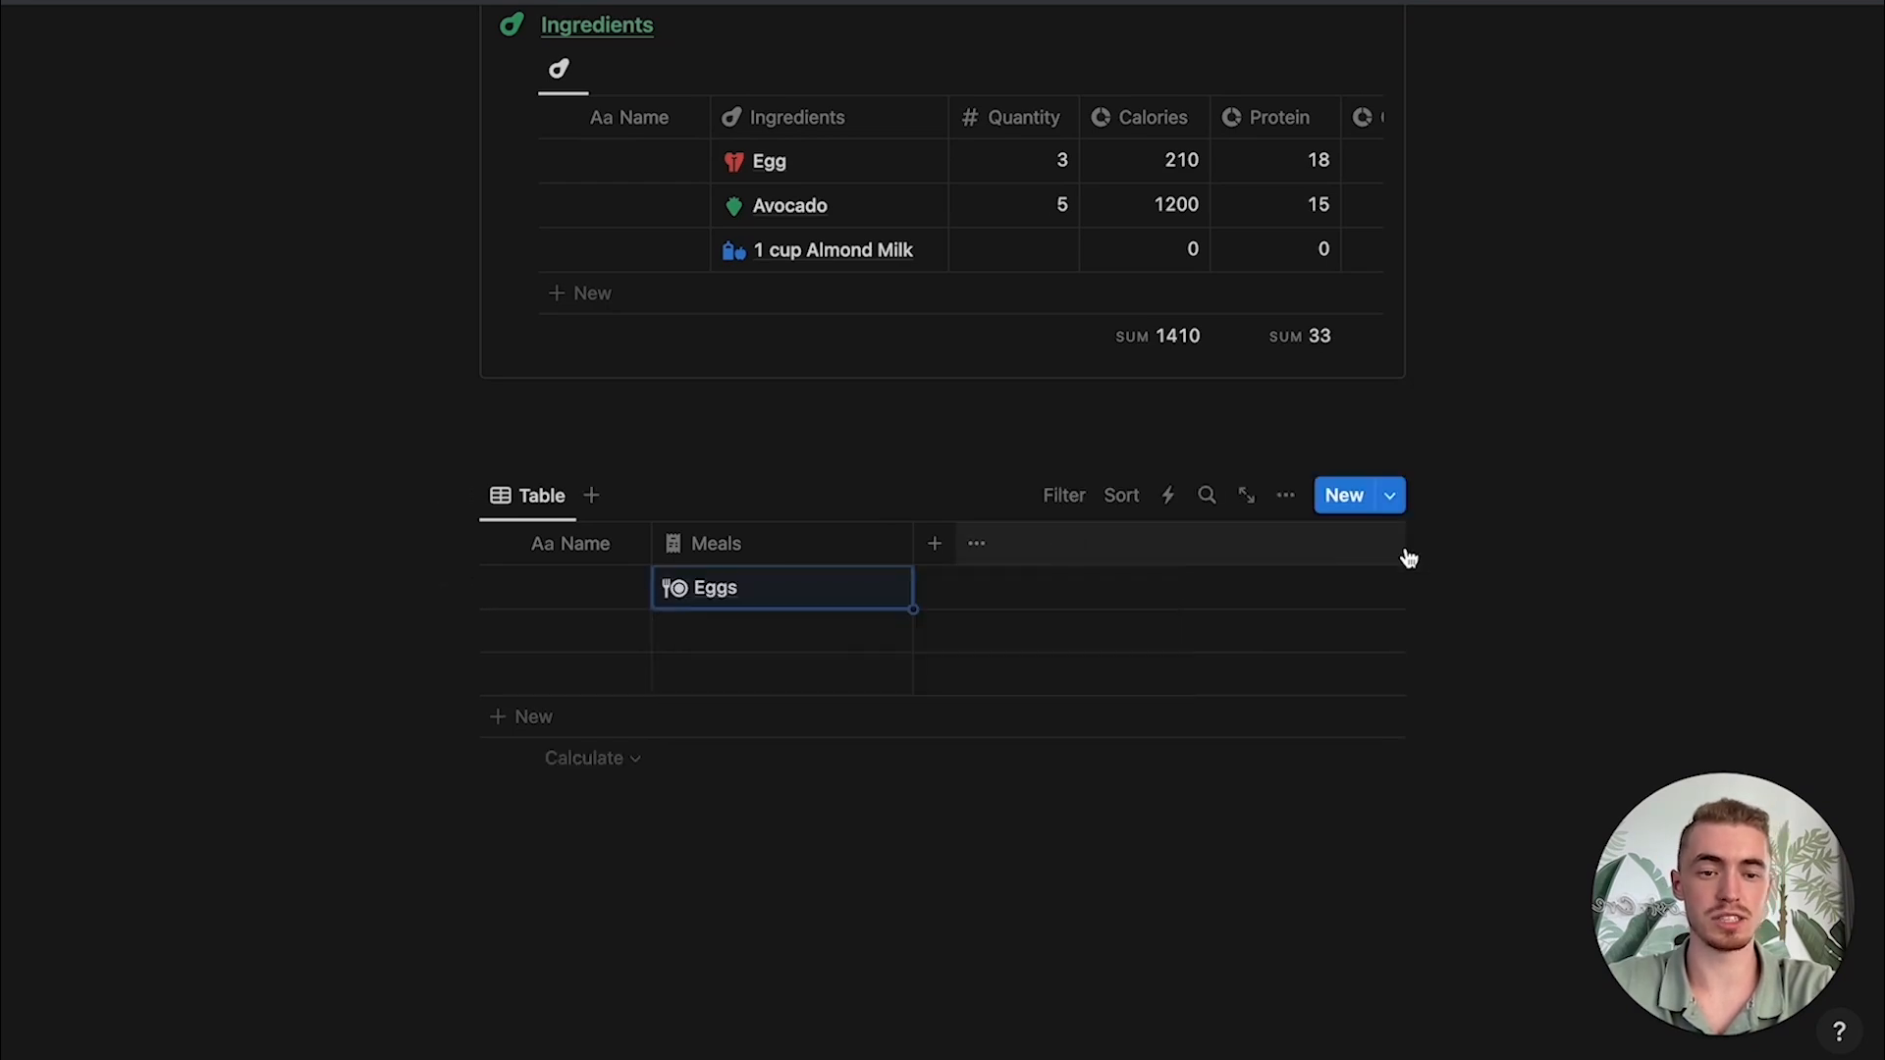
Step: Add a rollup property named Calories to the Meal Macro Tracker table, summing the Calories property through the Meals relation
click(880, 546)
text(ro)
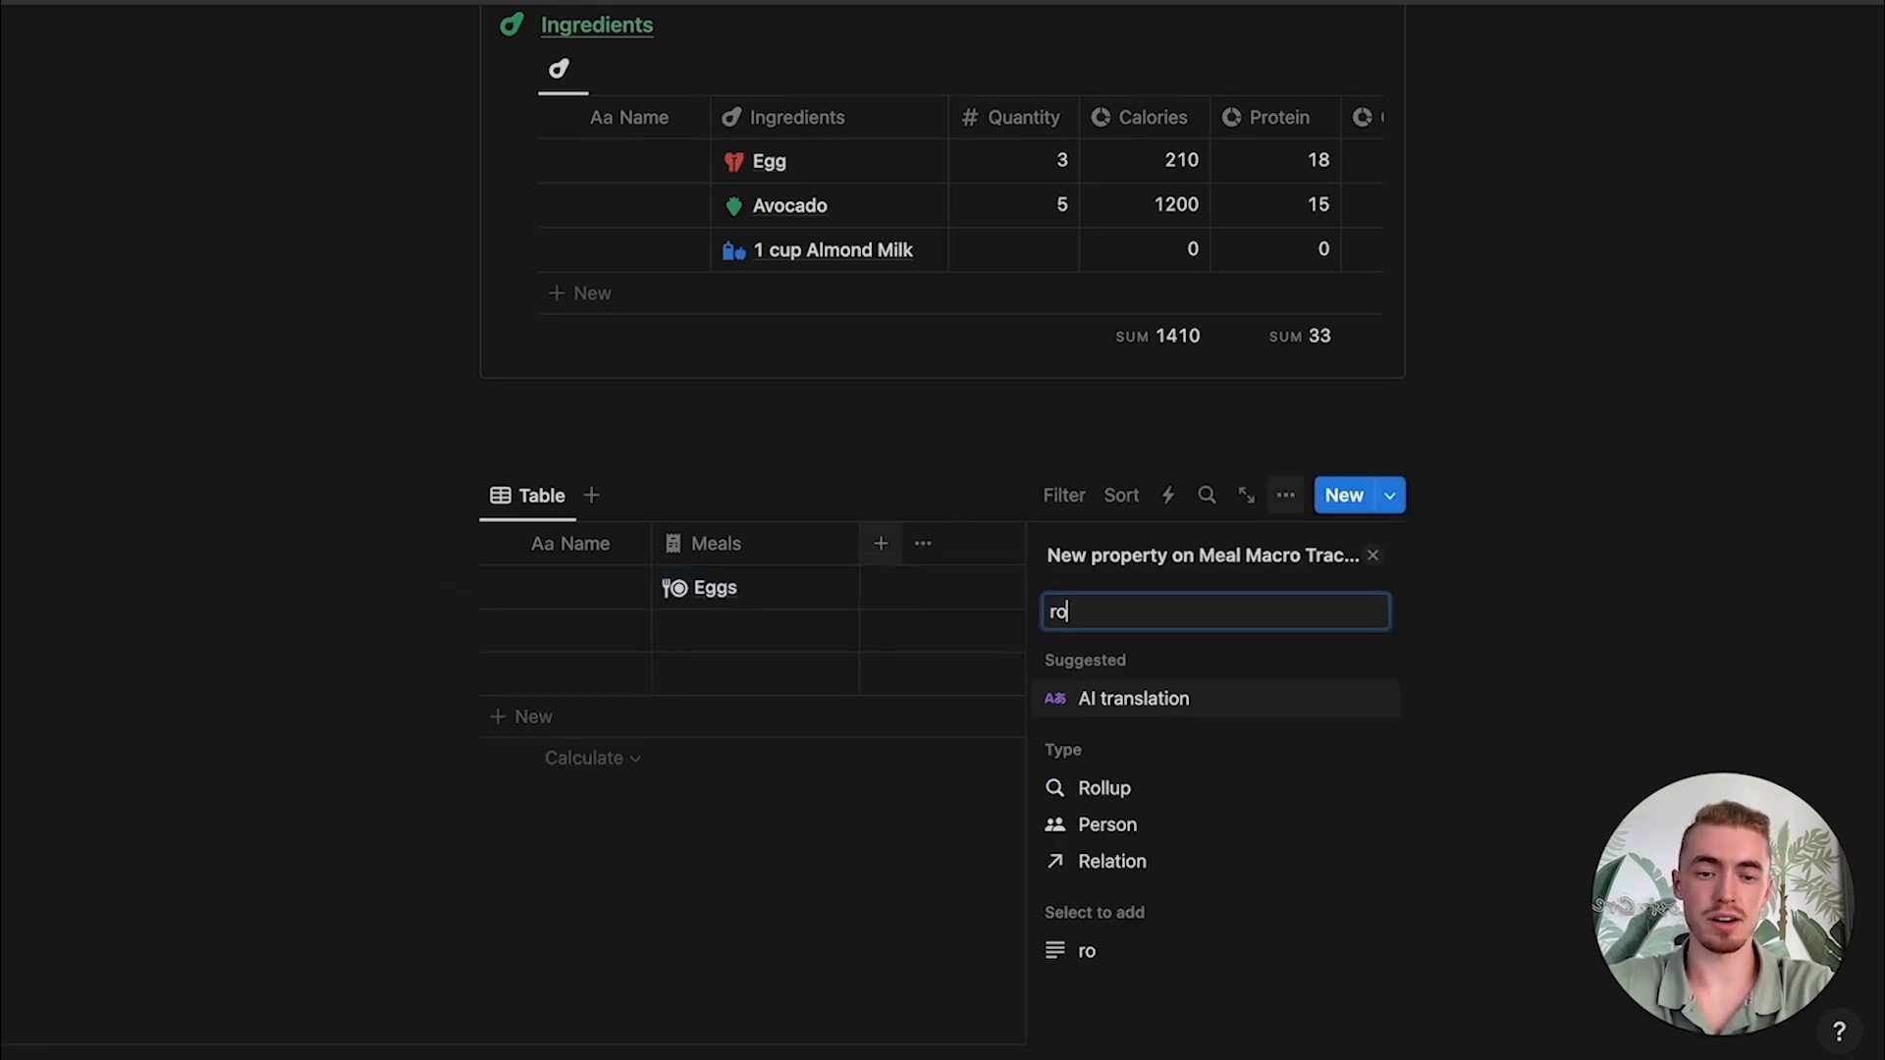
click(1103, 789)
text(Calories)
click(1373, 687)
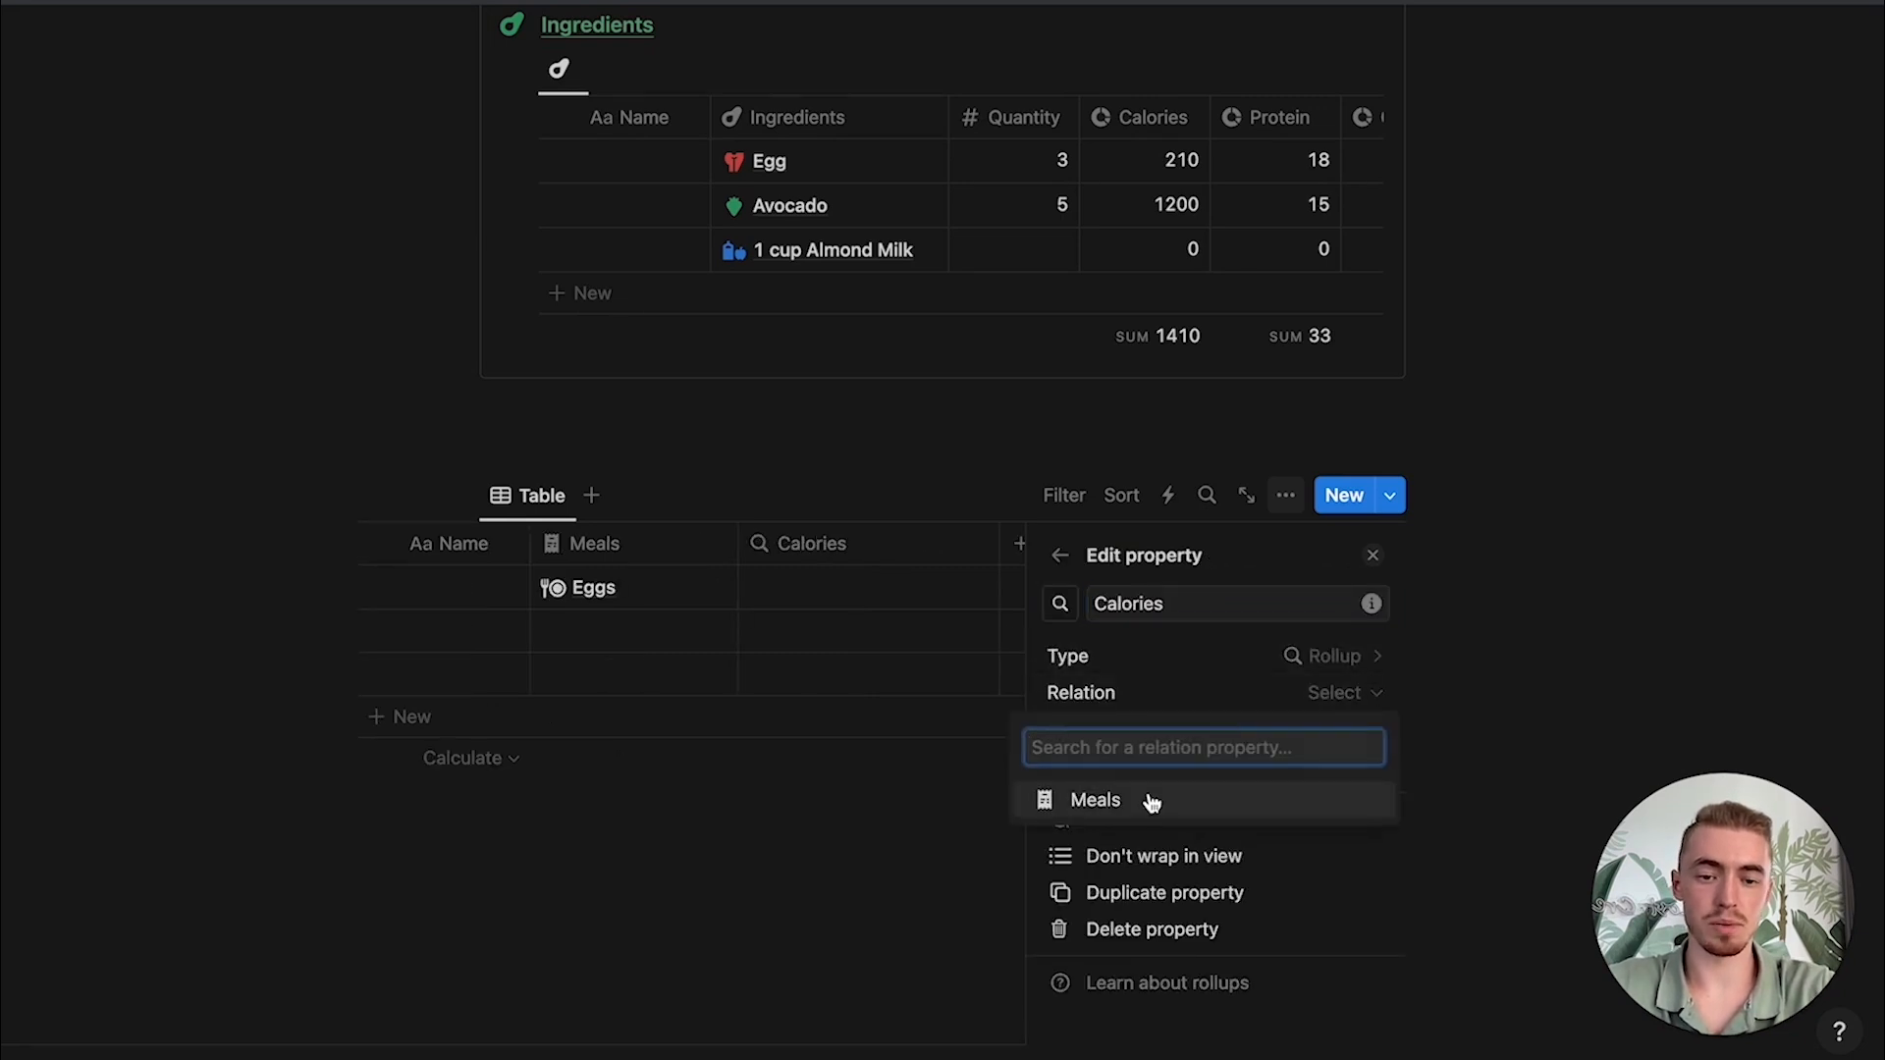
click(1167, 803)
click(1264, 731)
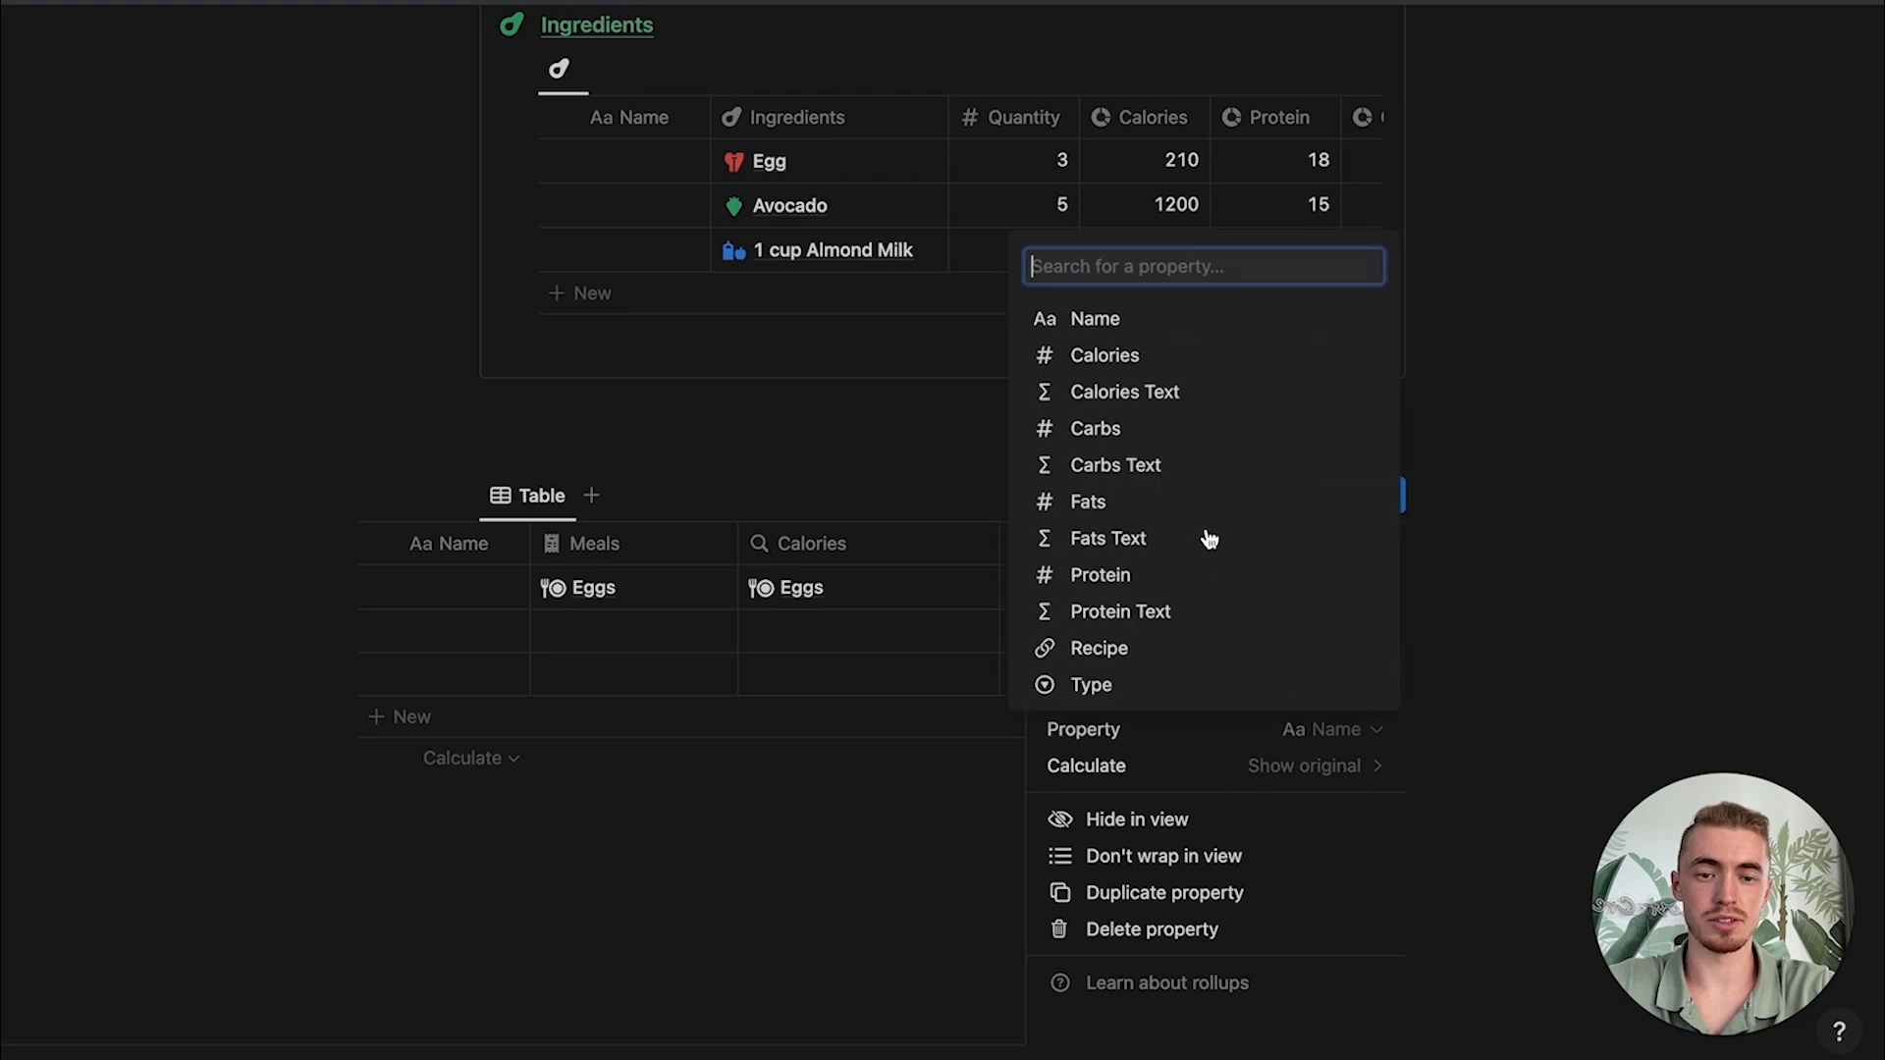
click(1139, 357)
Step: Duplicate the Calories rollup, rename the copy Protein and make it sum the Protein property of the Meals relation
click(1157, 907)
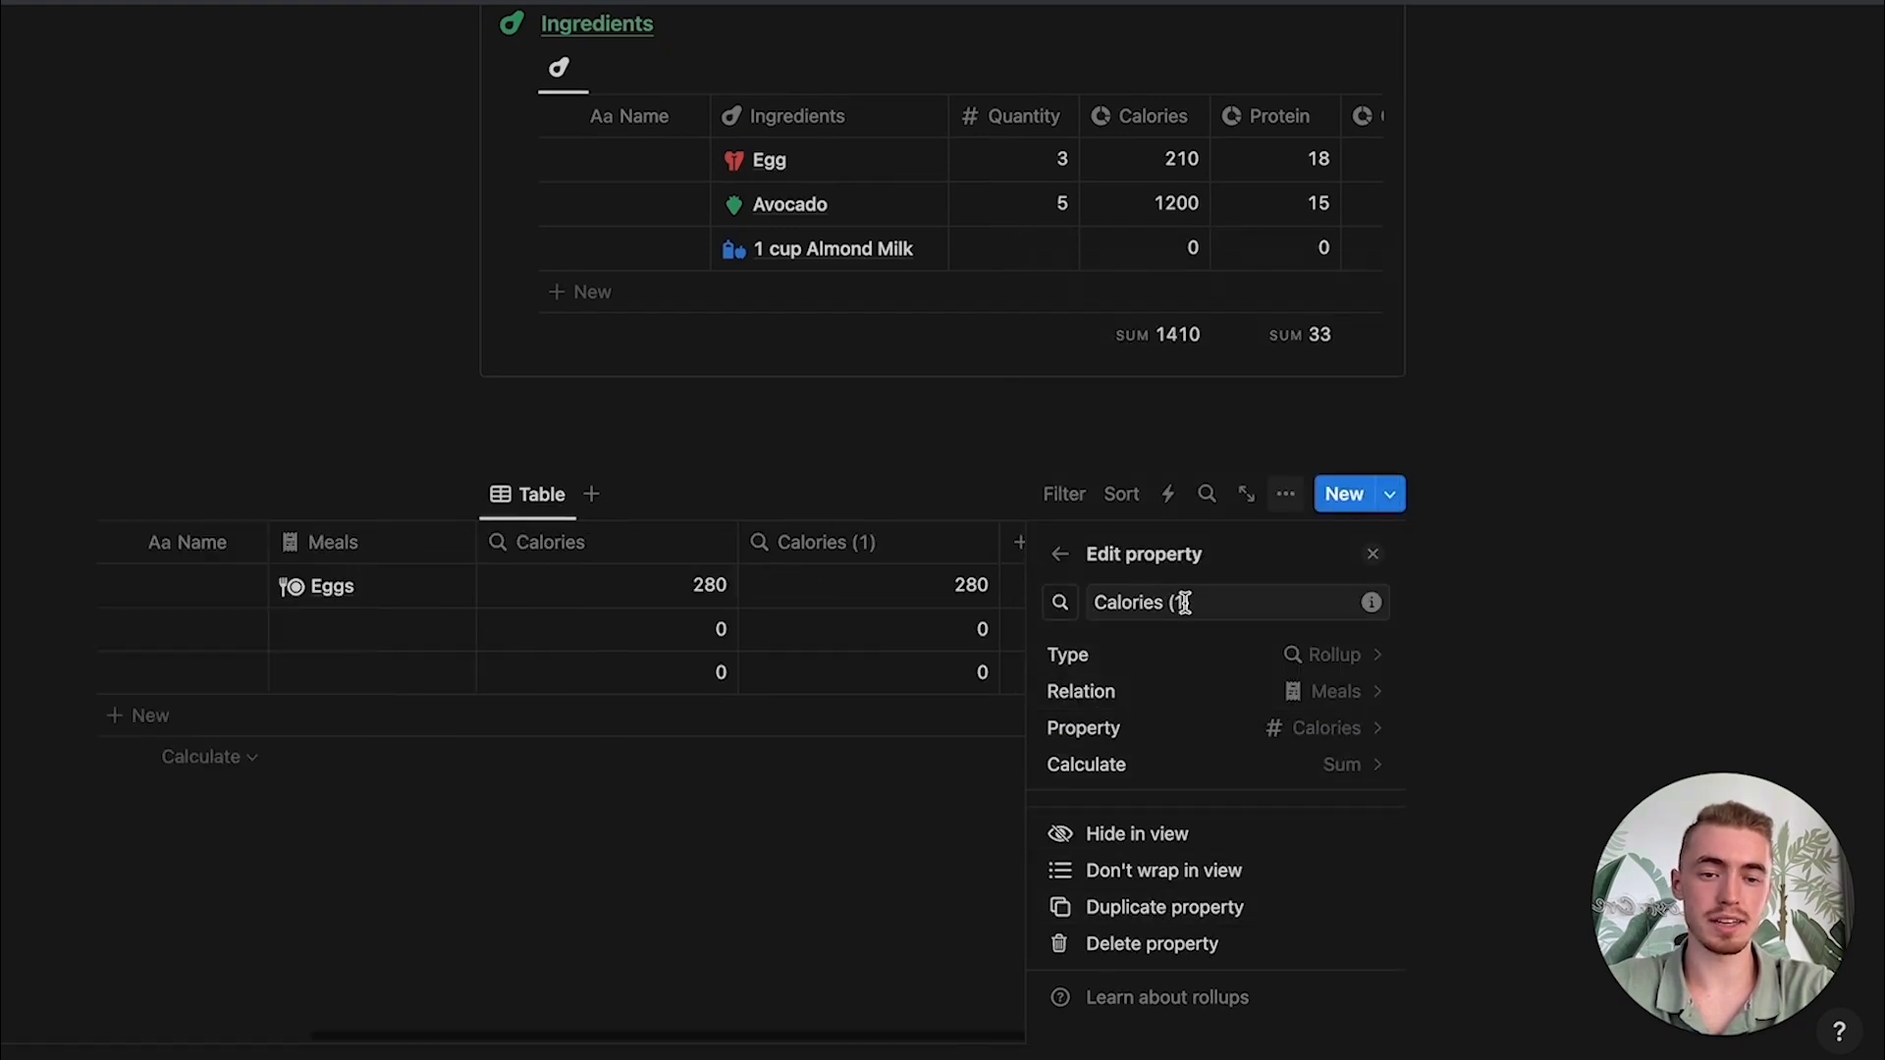
drag(1185, 603, 1127, 597)
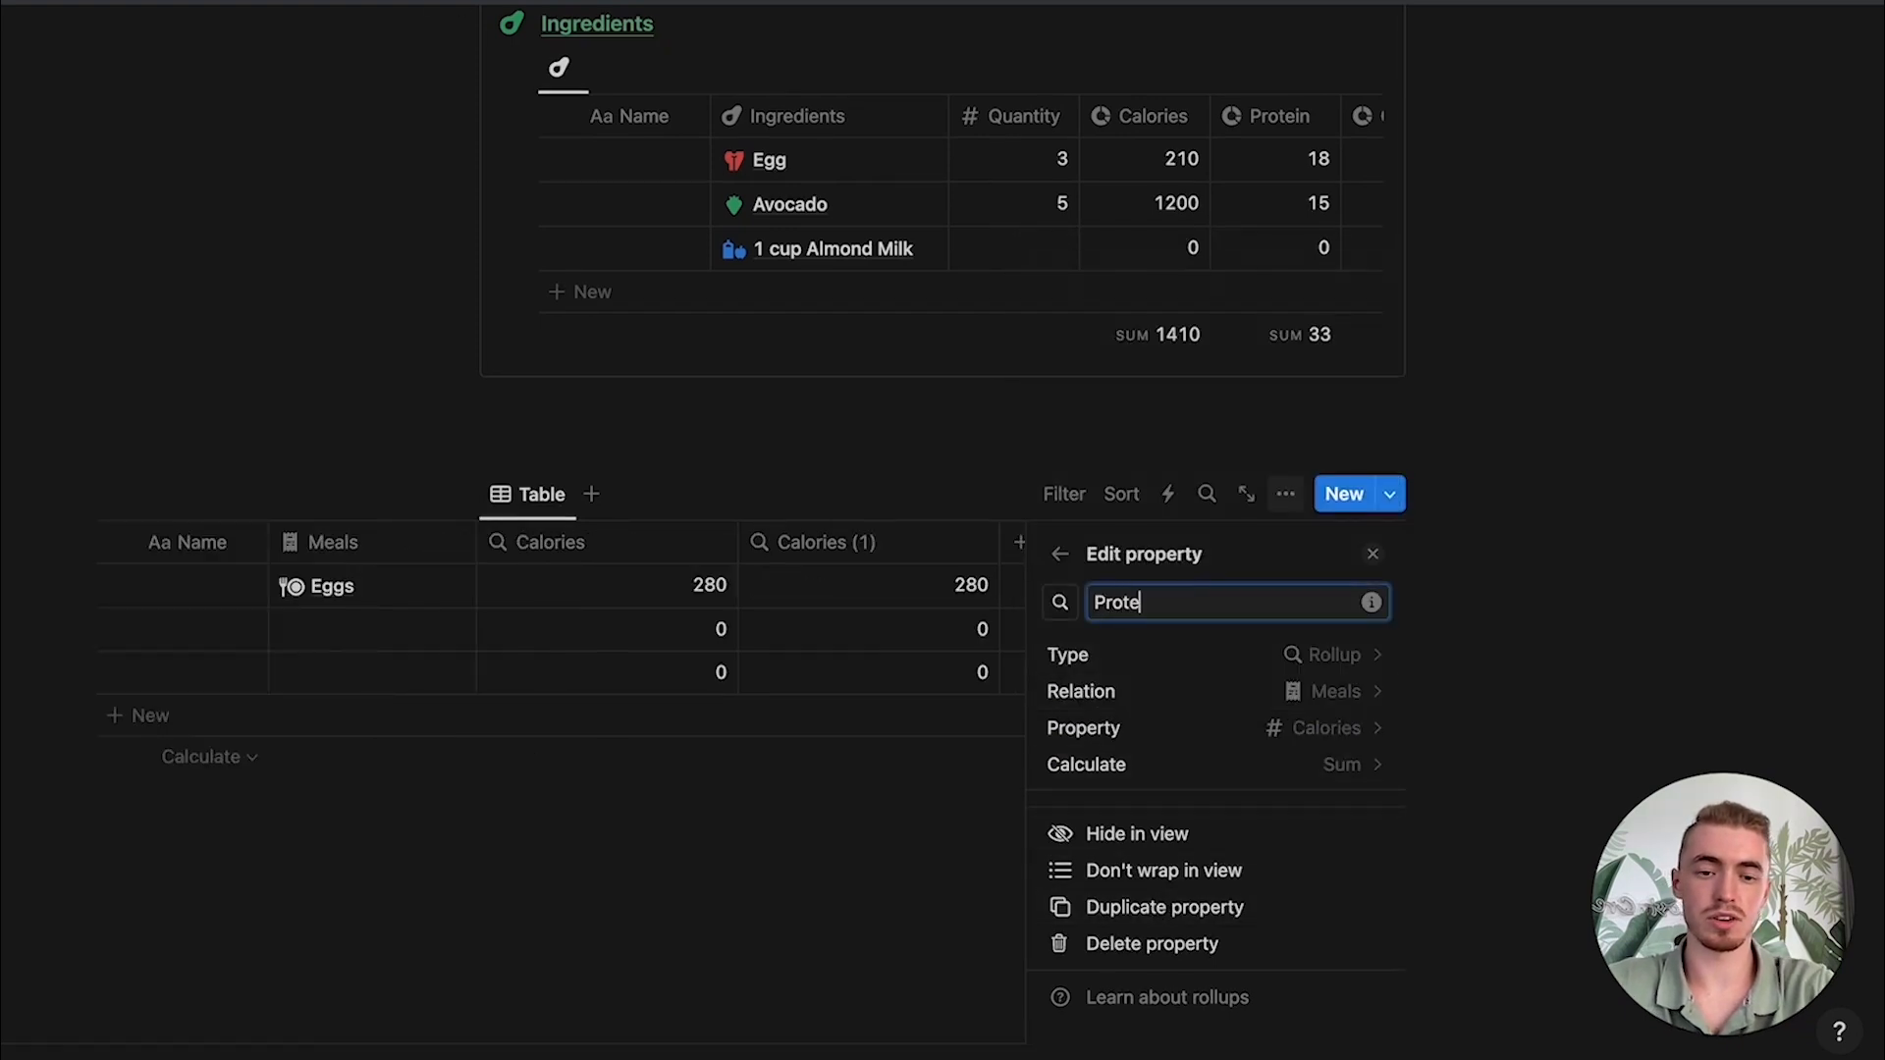
click(1199, 731)
click(1098, 579)
click(1148, 764)
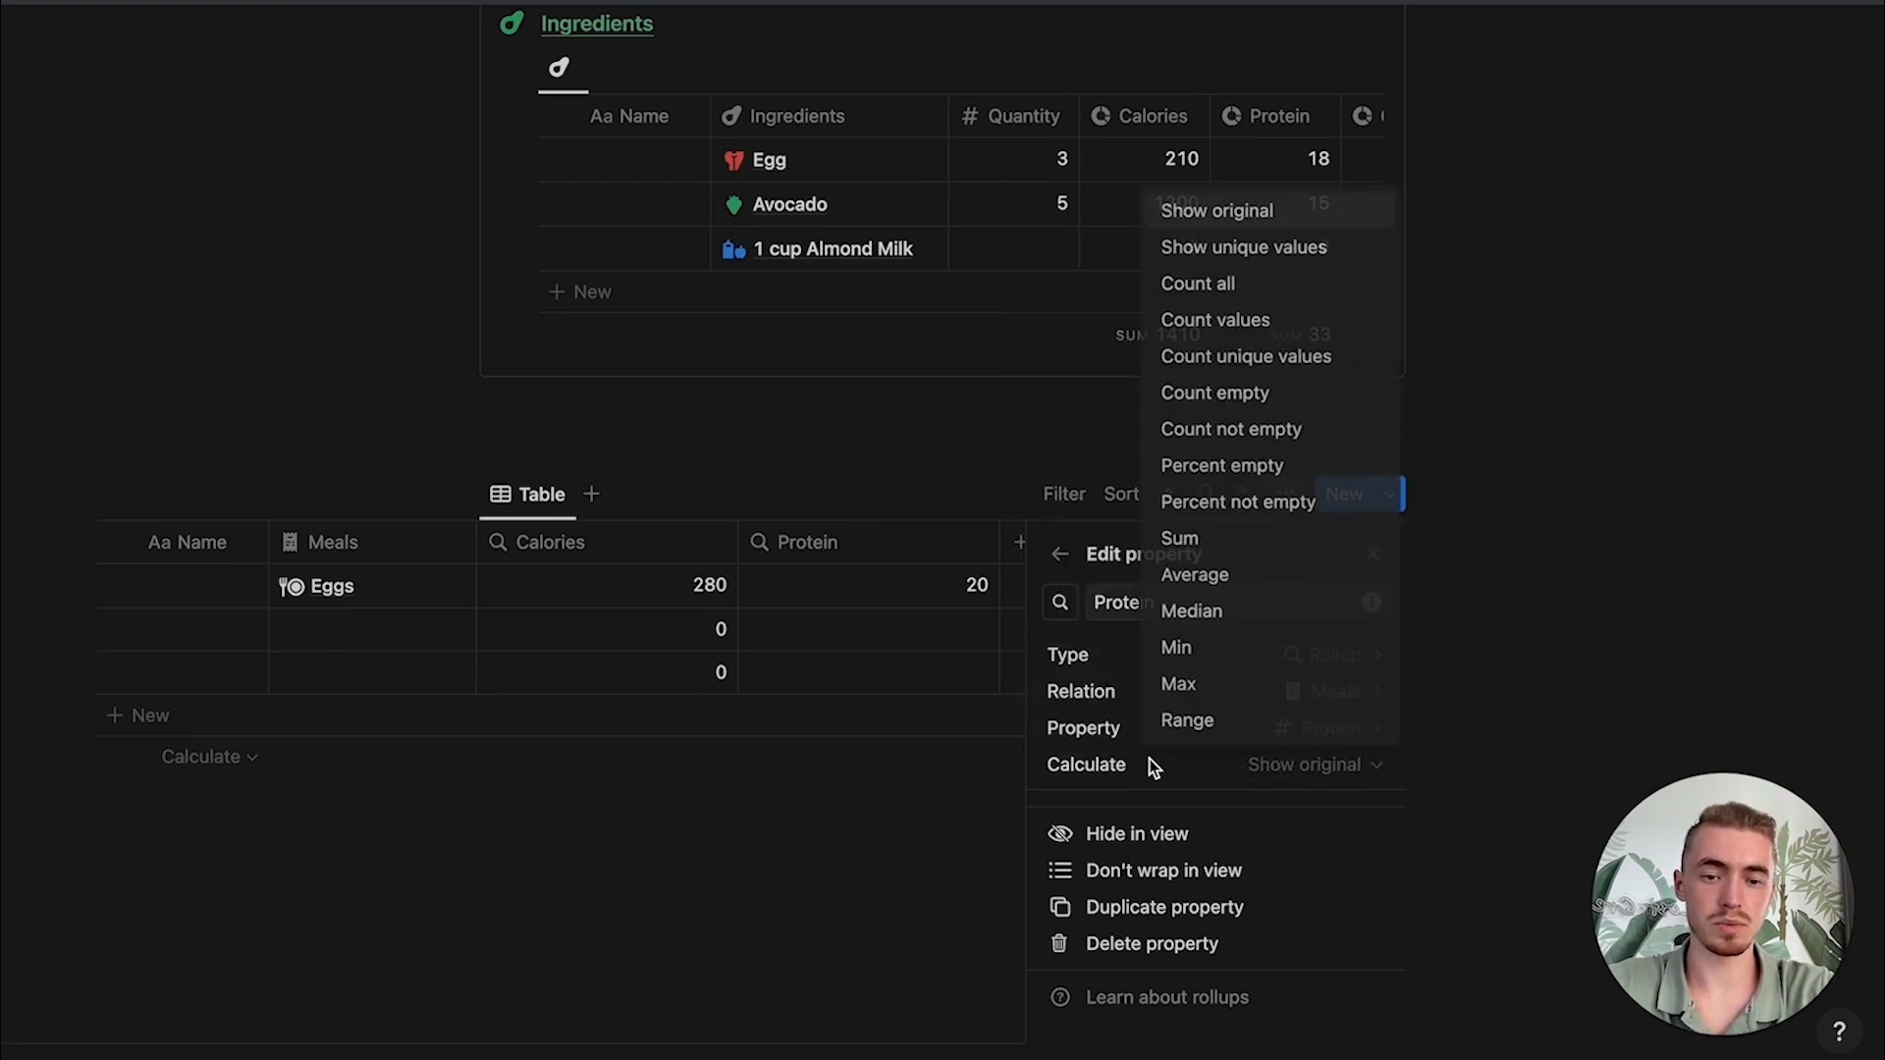
click(1202, 556)
key(Escape)
Step: Show the sum below the Calories and Protein columns of the Meal Macro Tracker table
click(964, 767)
click(884, 533)
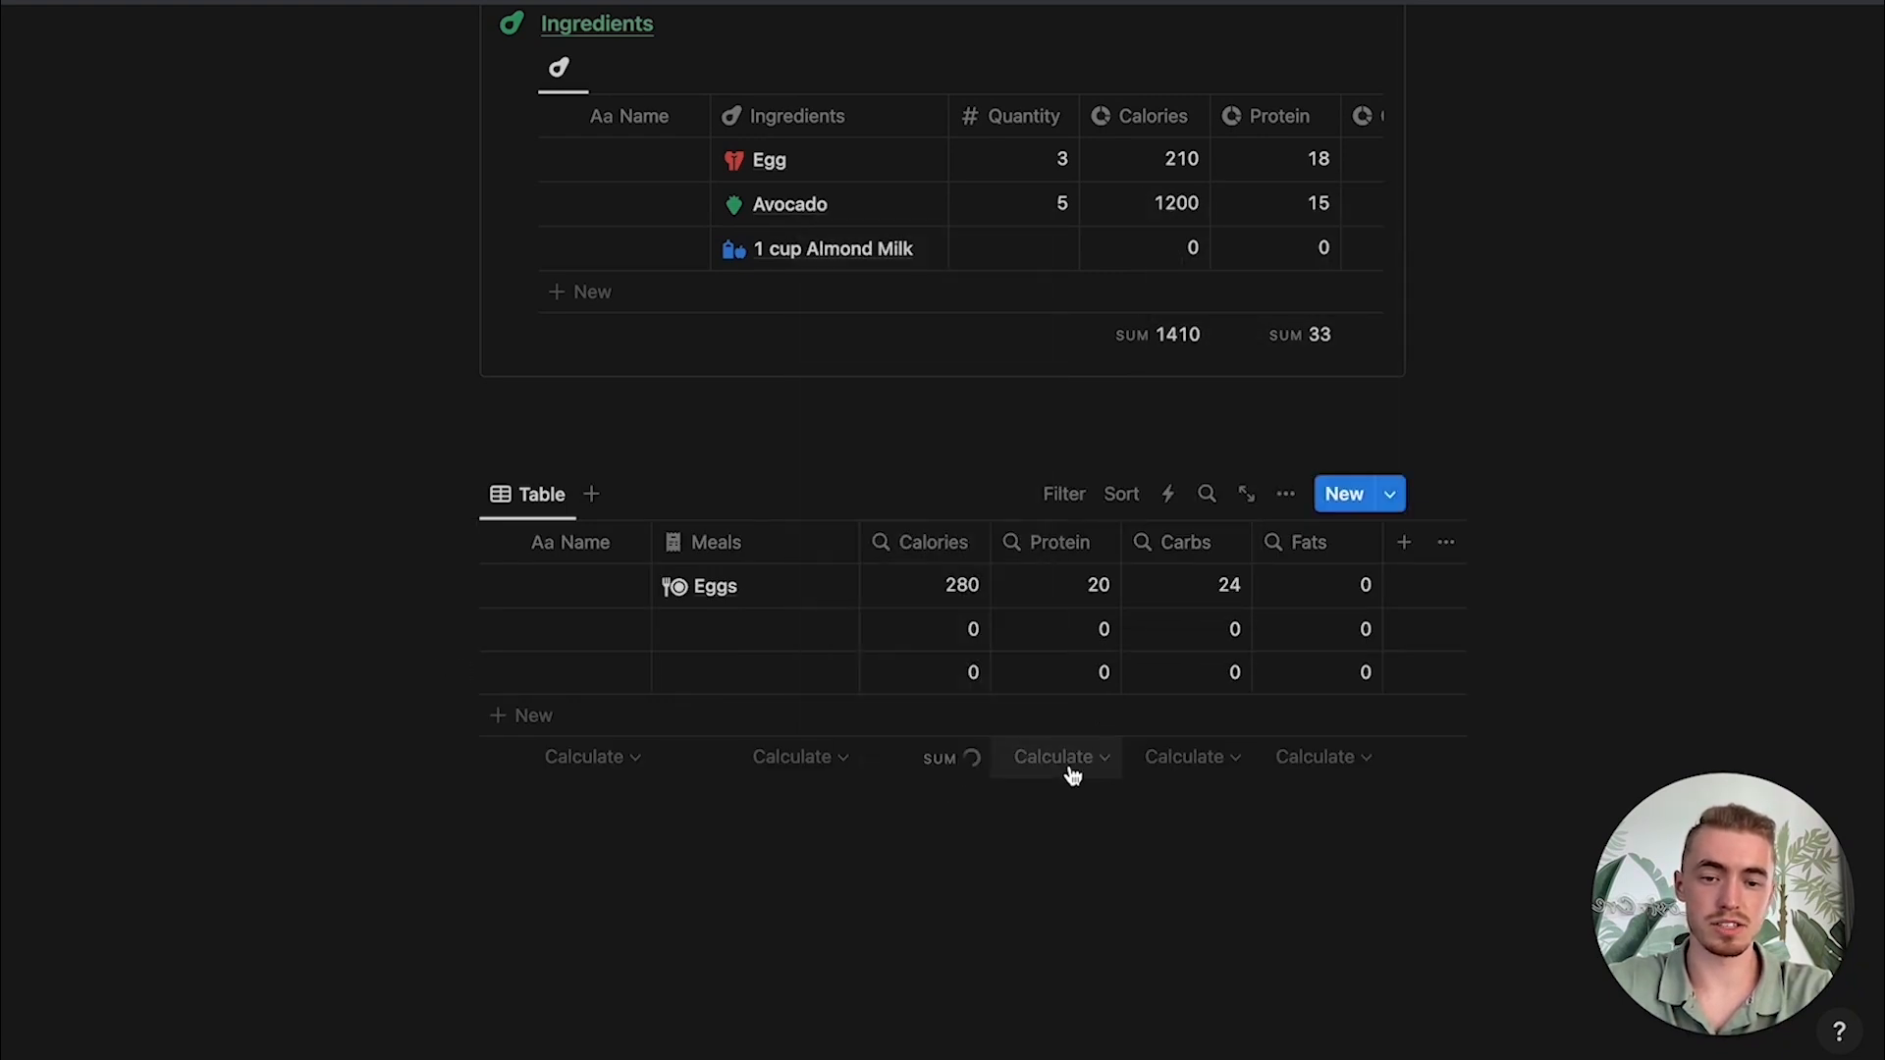
click(1073, 754)
click(1078, 527)
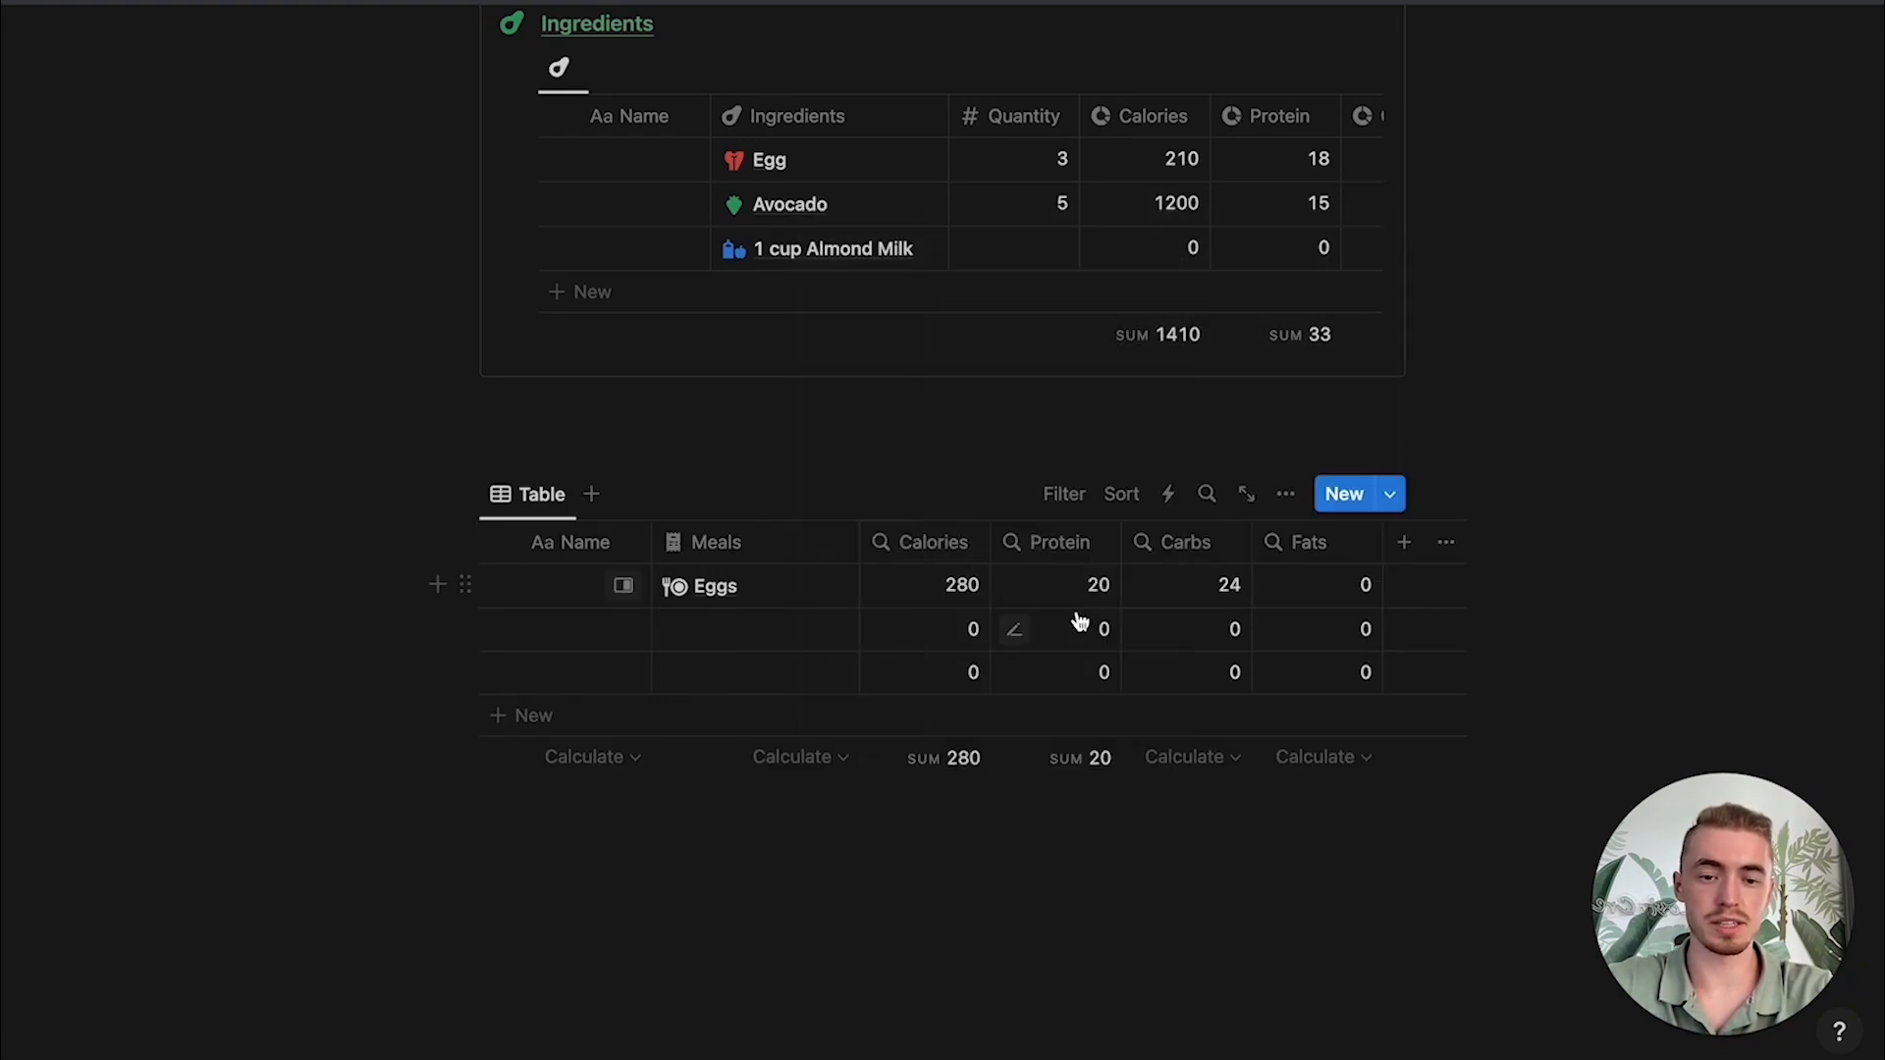
Step: Give the Calories rollup the same ring icon as the macro properties in the Ingredients table
click(938, 543)
click(912, 609)
key(Escape)
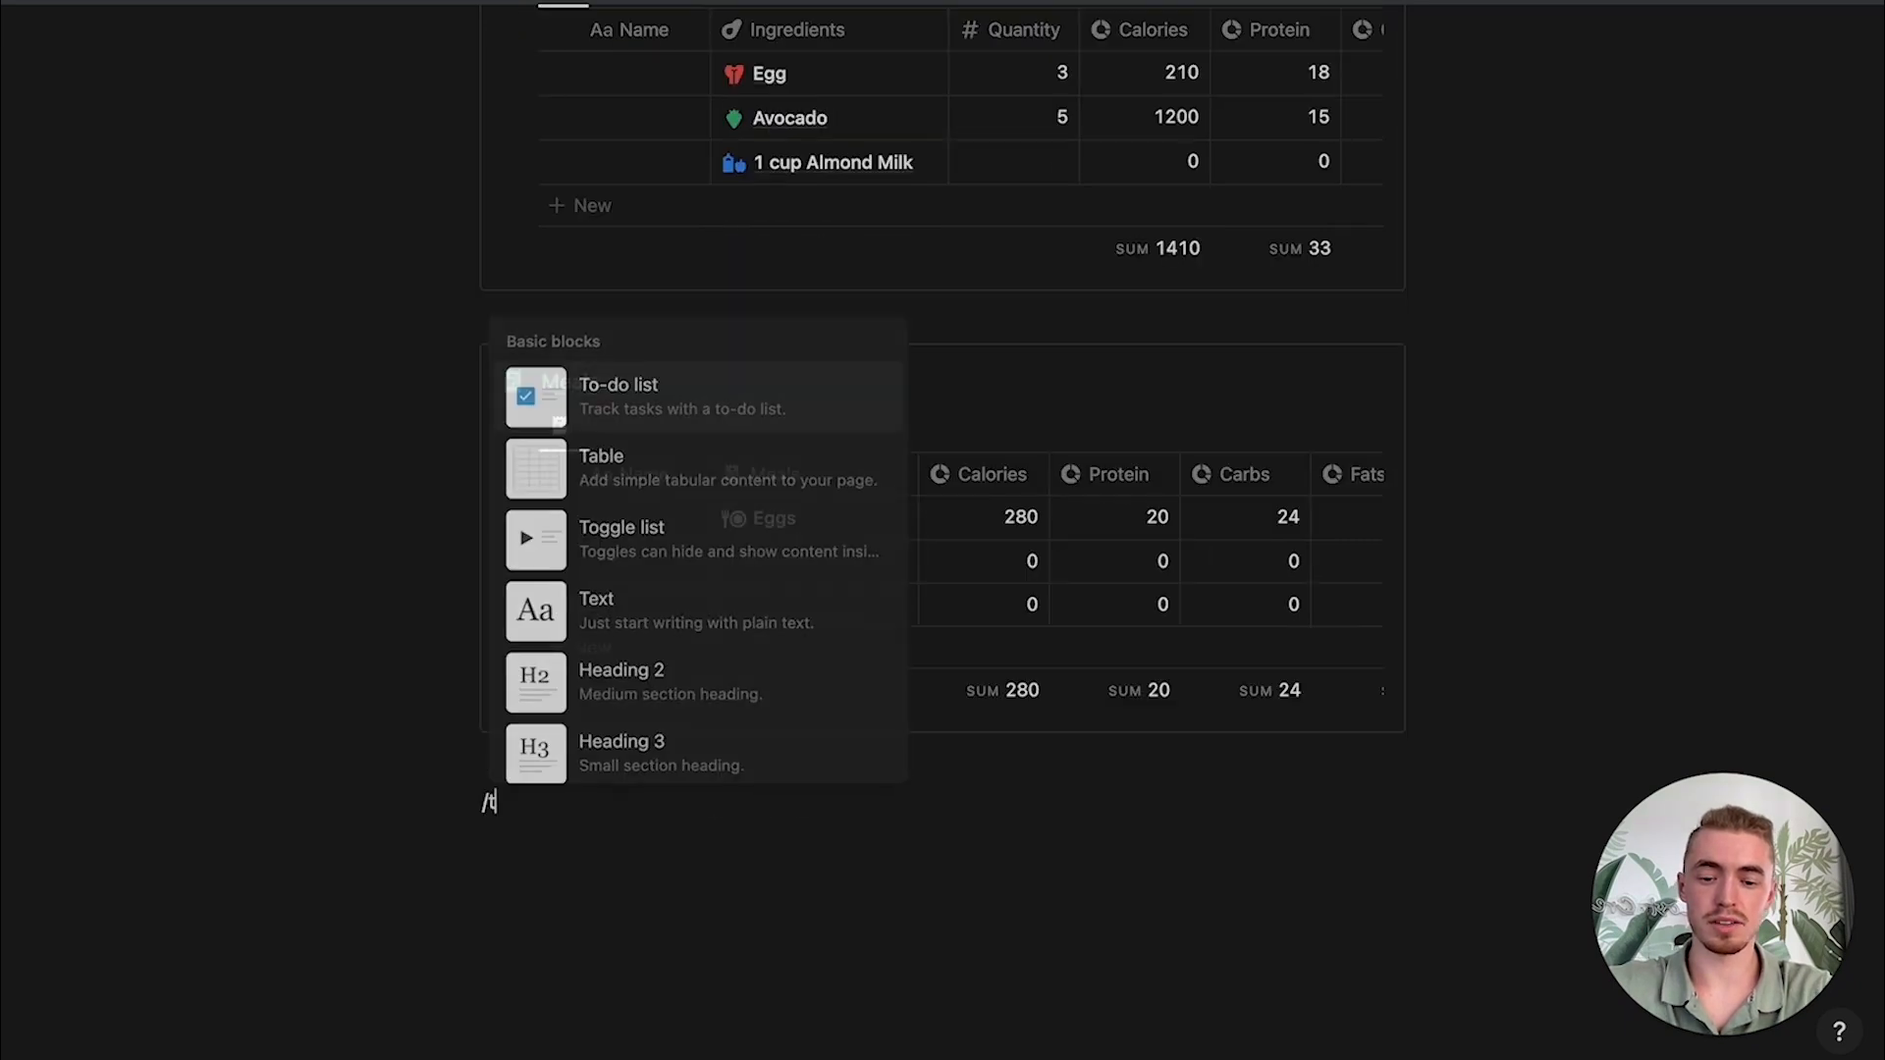
Step: Create a new table database titled Calculator below the Meals callout
text(abl)
key(Down)
key(Return)
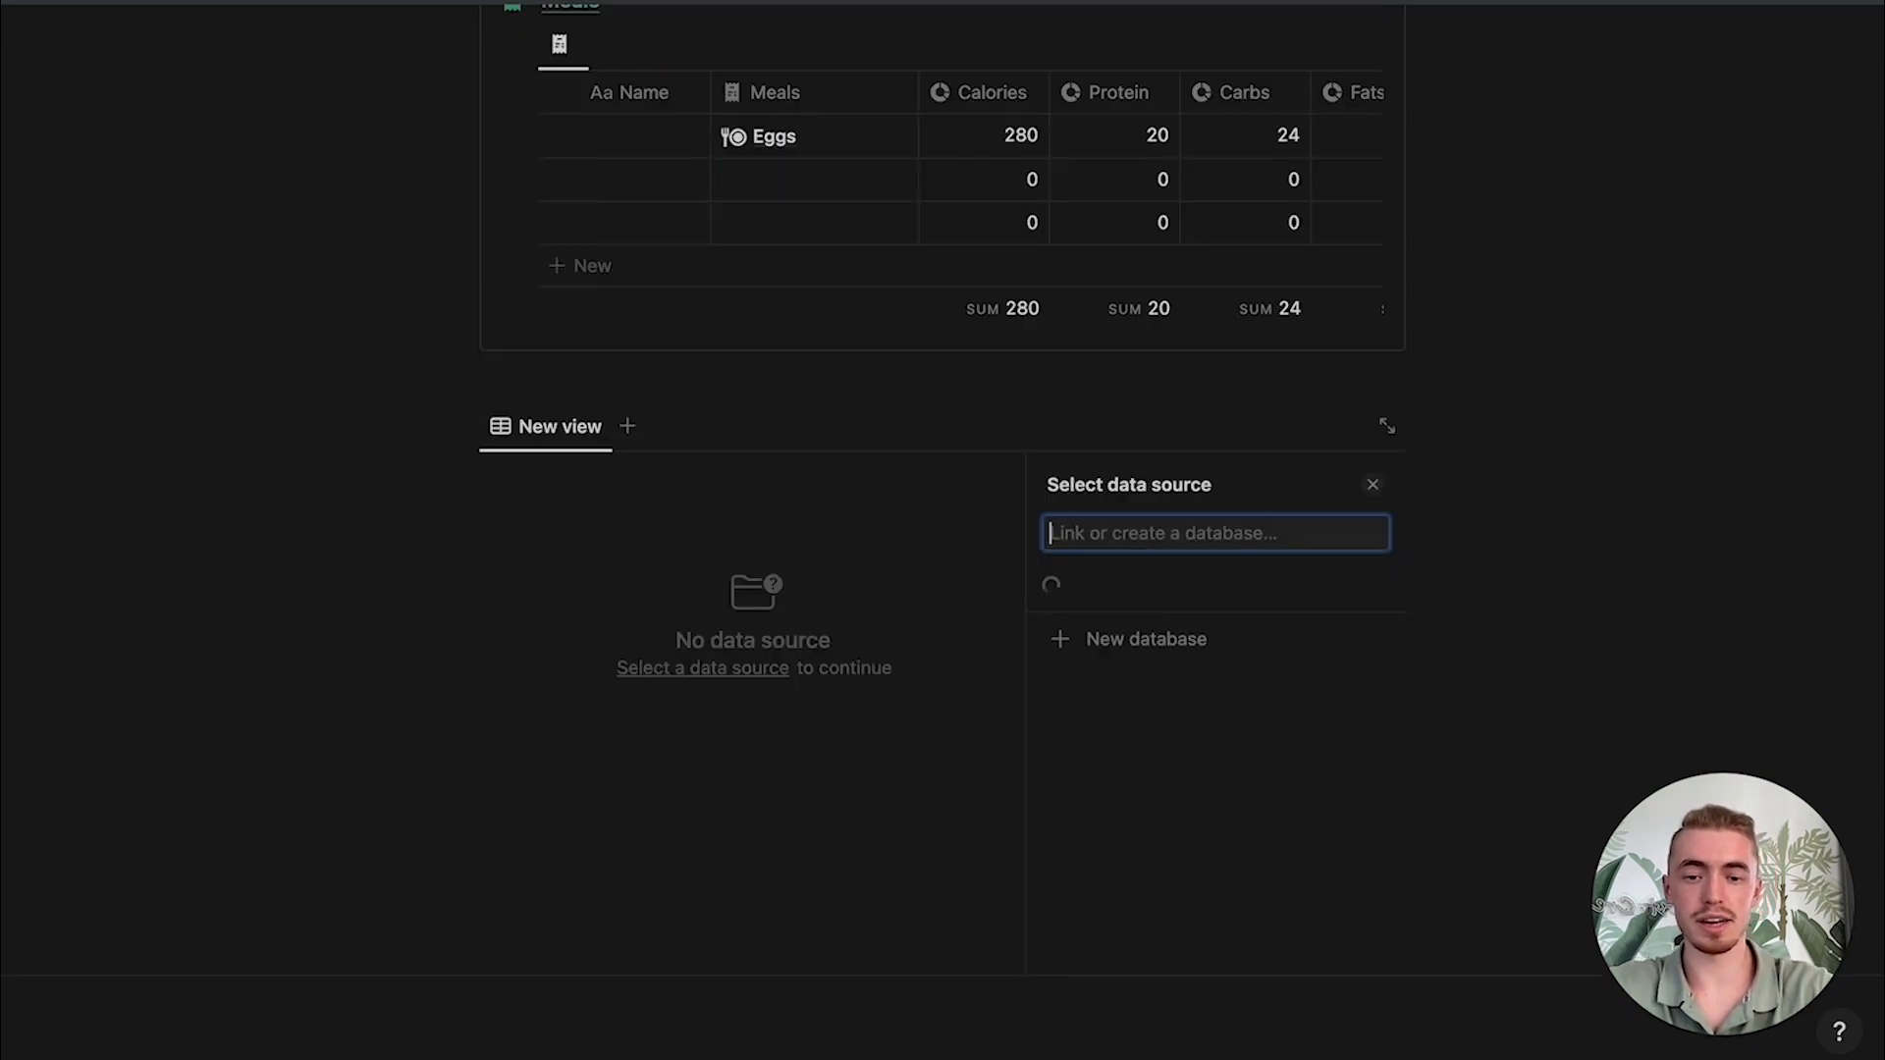
click(1088, 933)
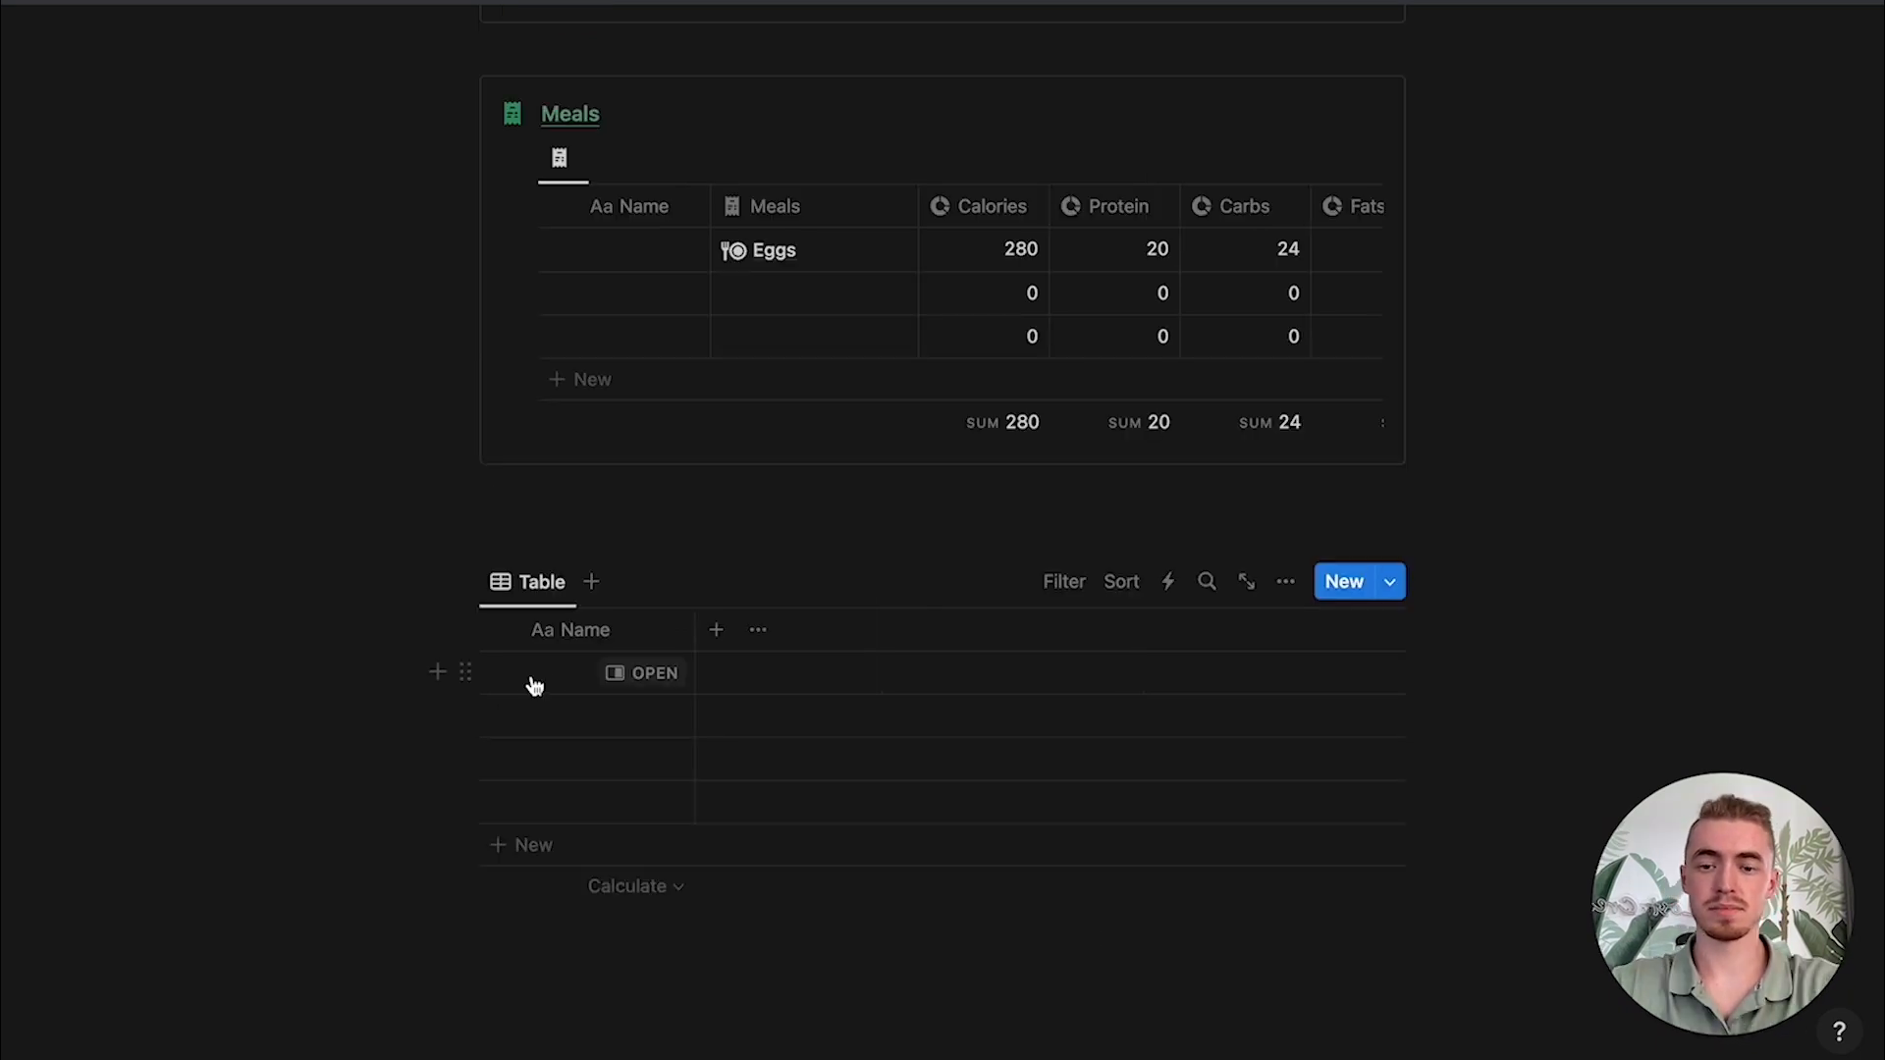
Step: Name the four rows of the Calculator table Calories, Protein, Carbs and Fats
click(542, 671)
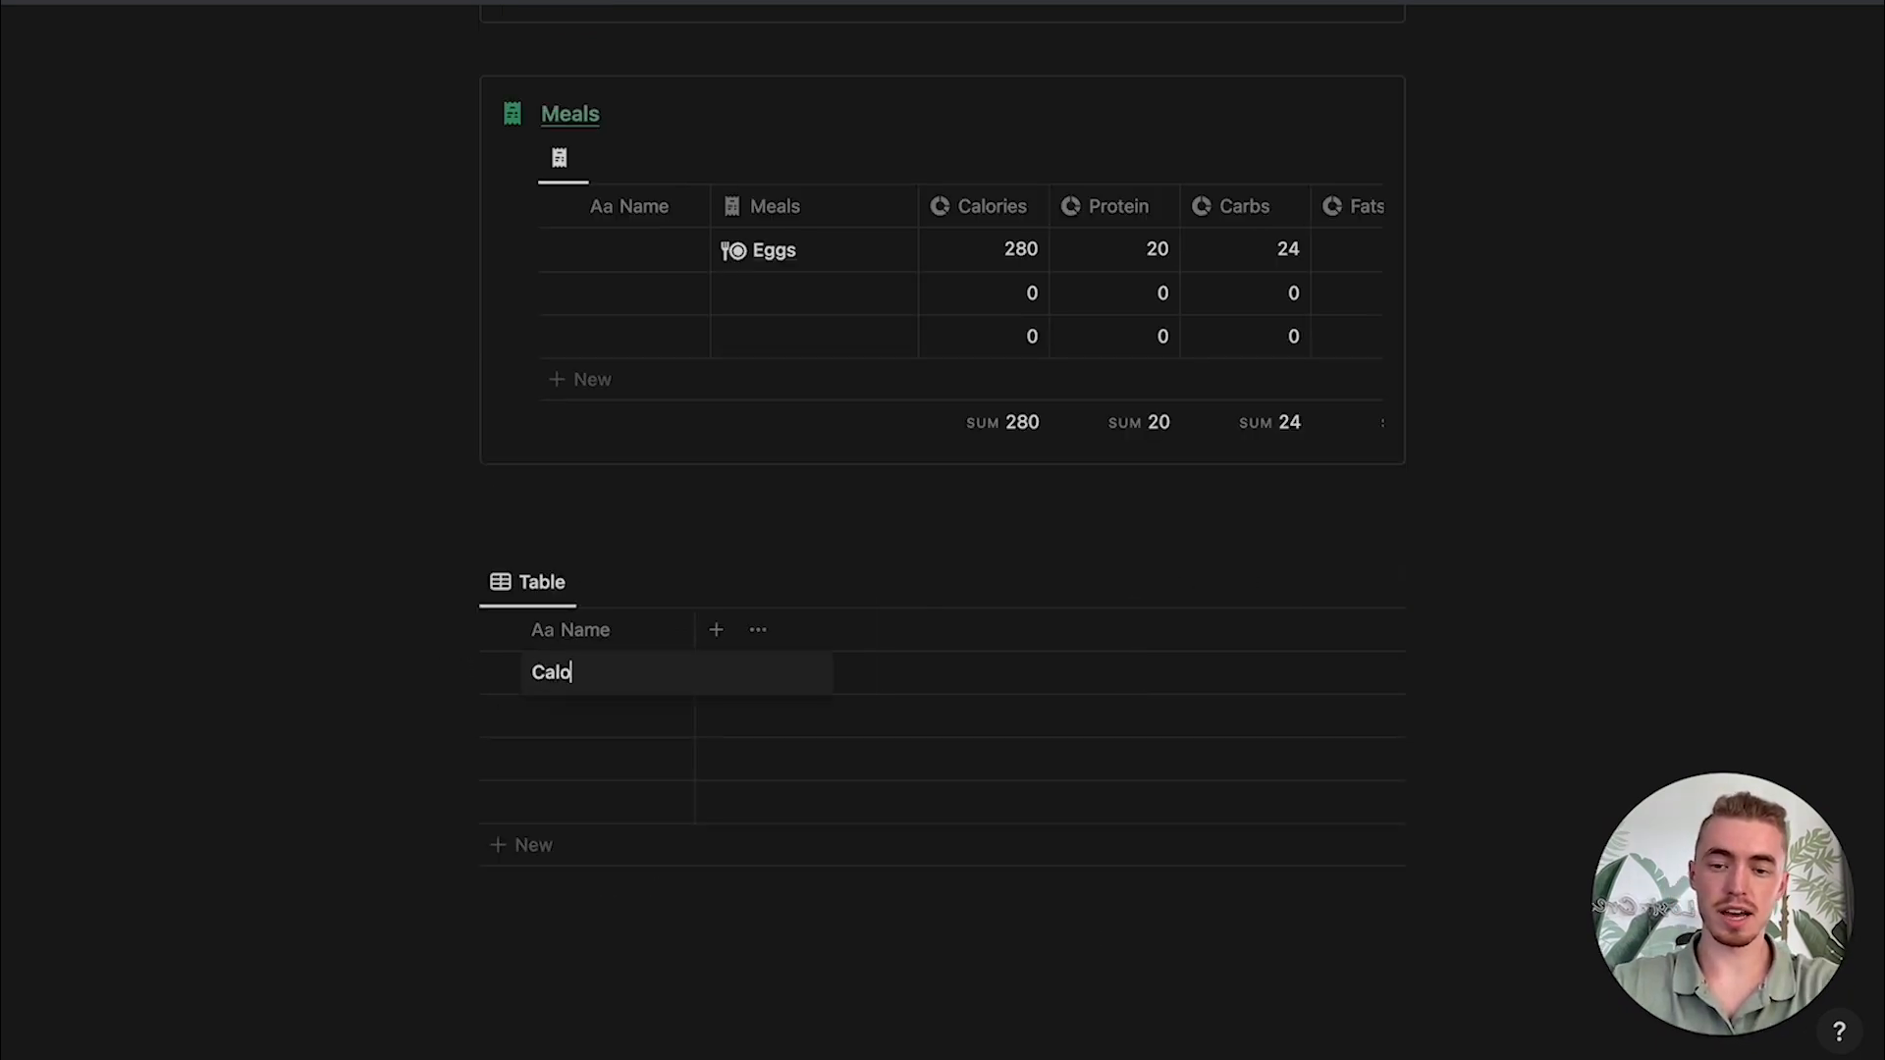
key(Return)
text(P)
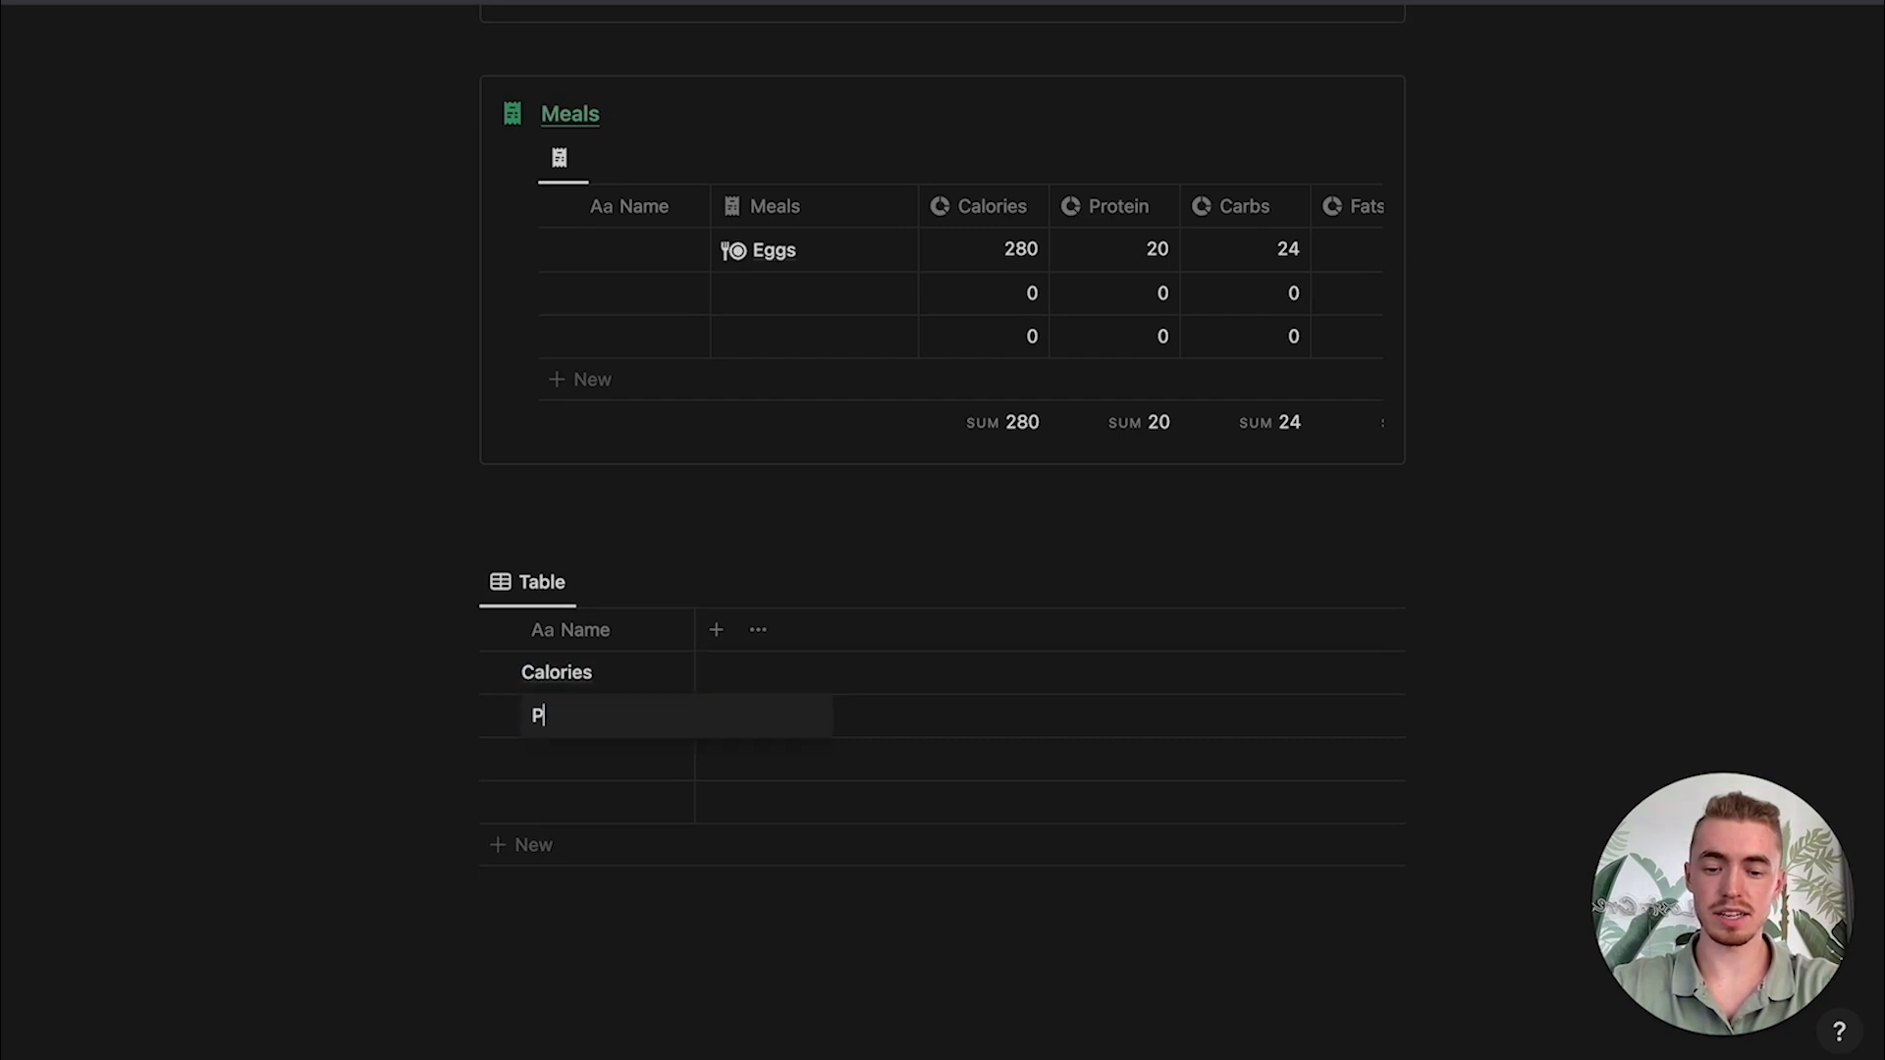
text(rotein)
key(Return)
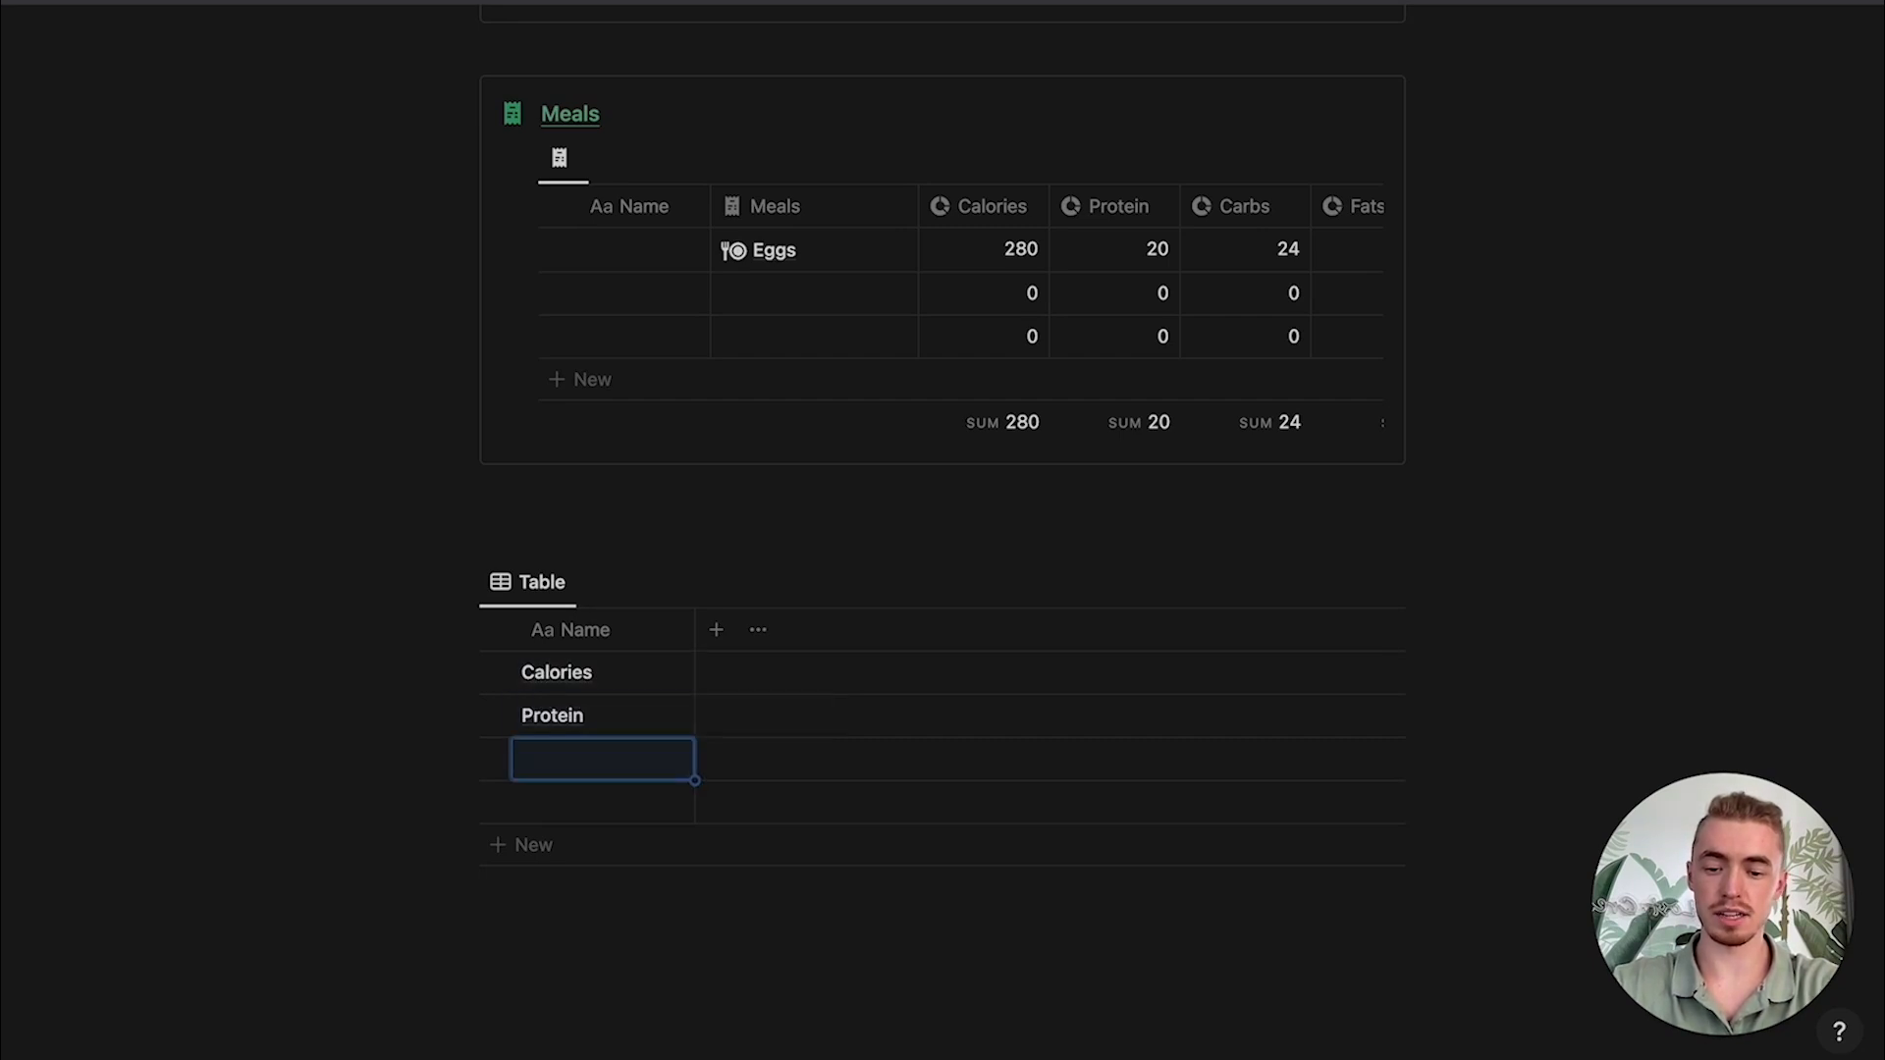
text(Carbs)
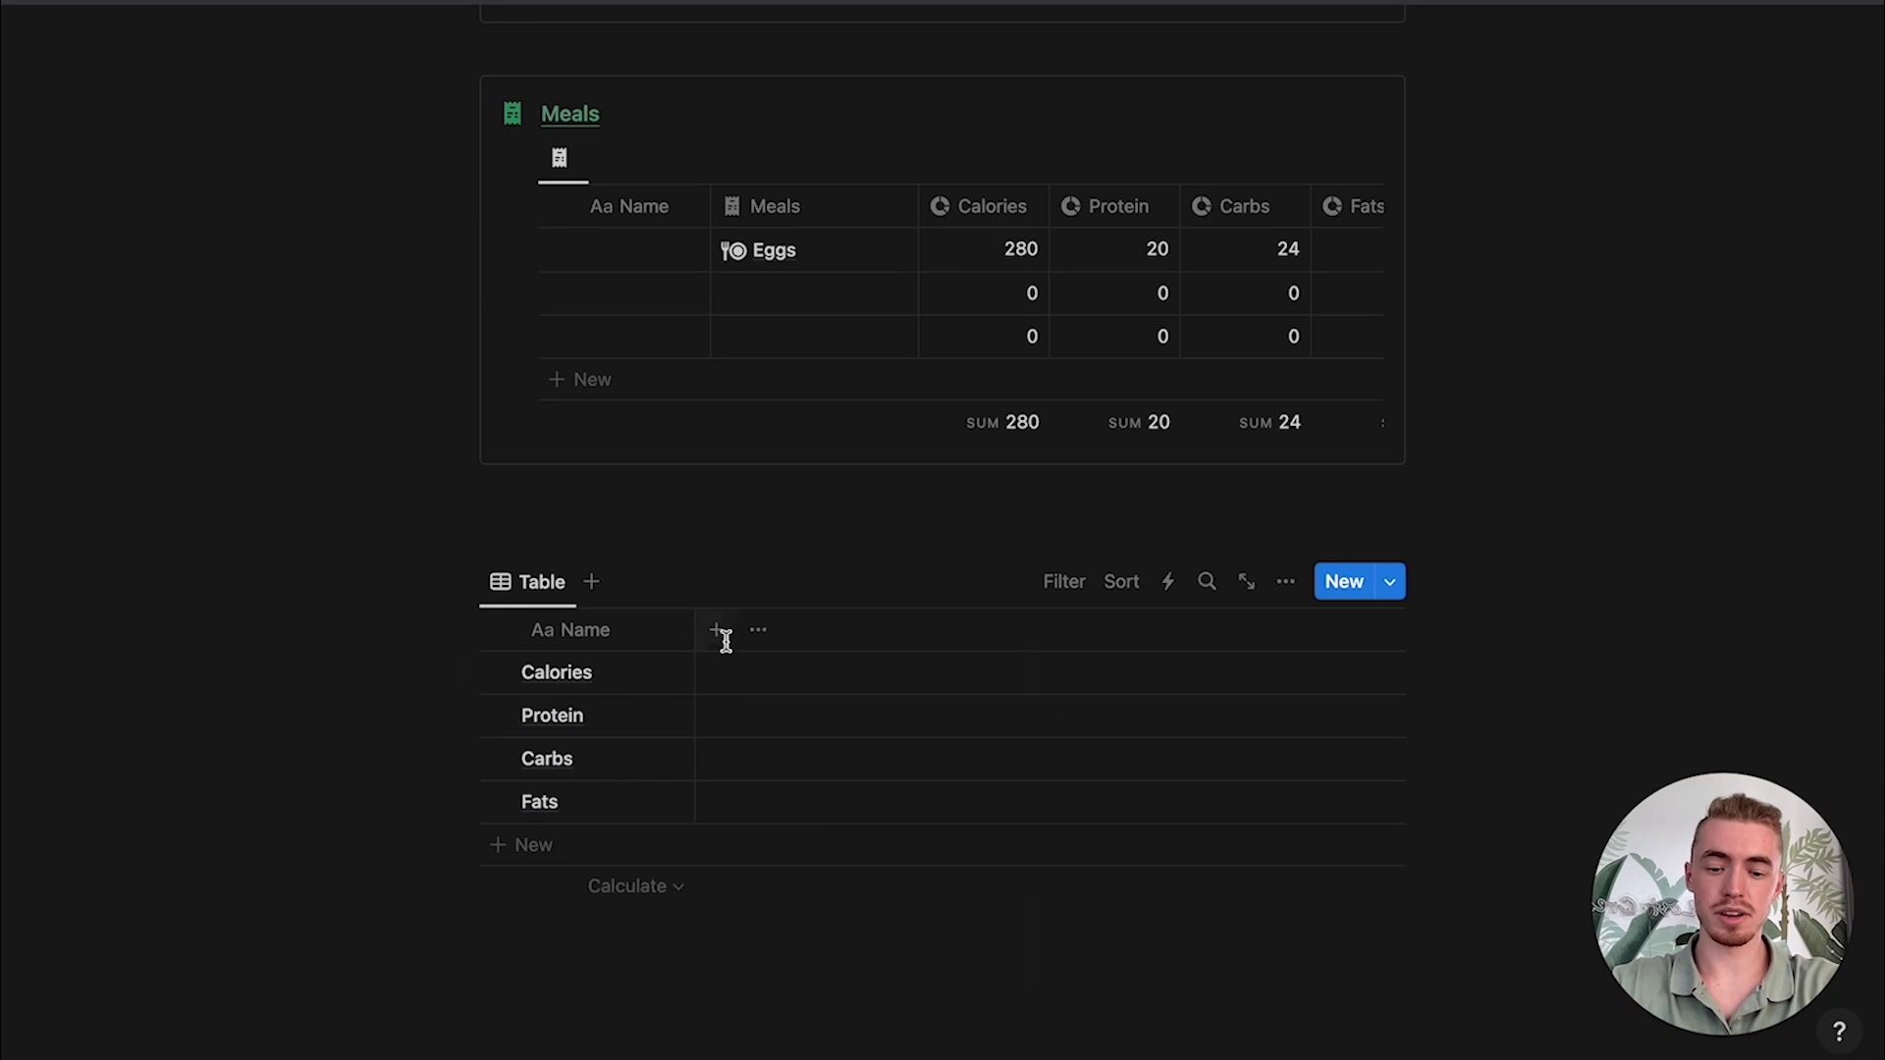
Step: Add a number property named Ingredients to the Calculator table
click(716, 630)
text(n)
click(1072, 758)
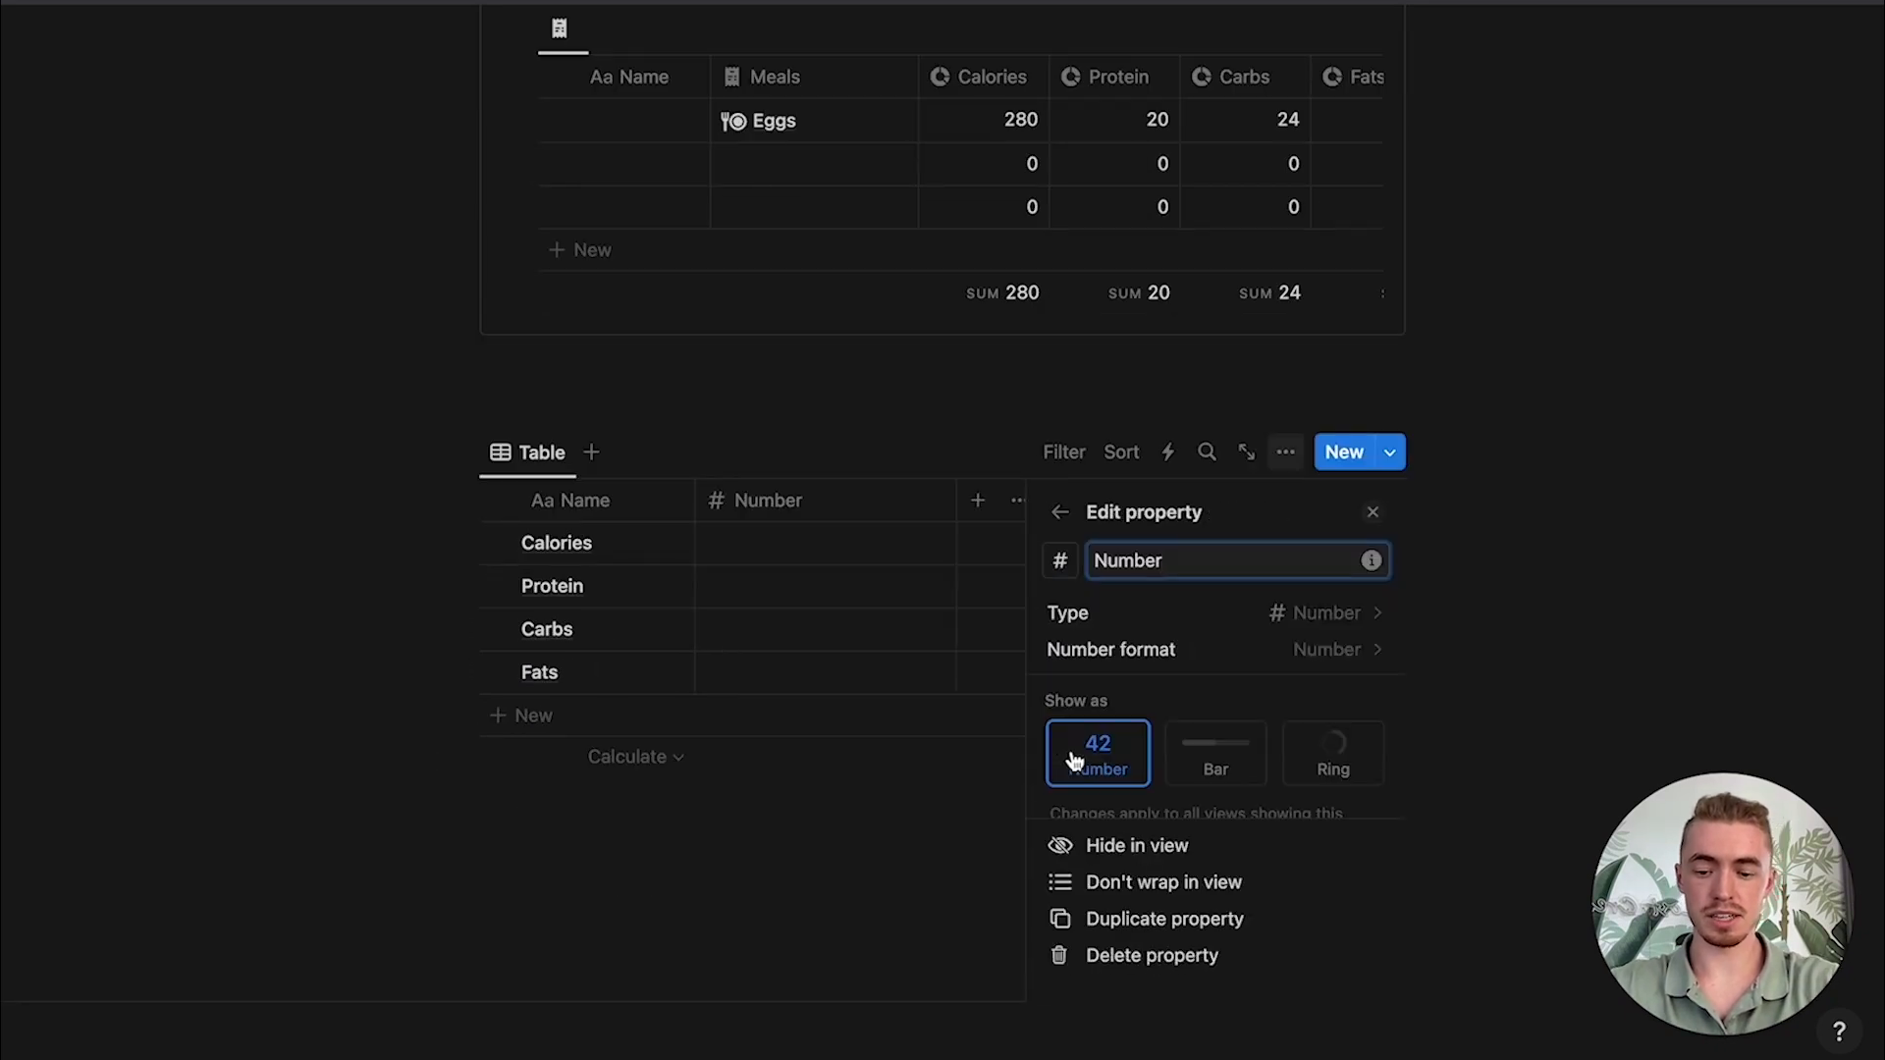
text(Ingredient)
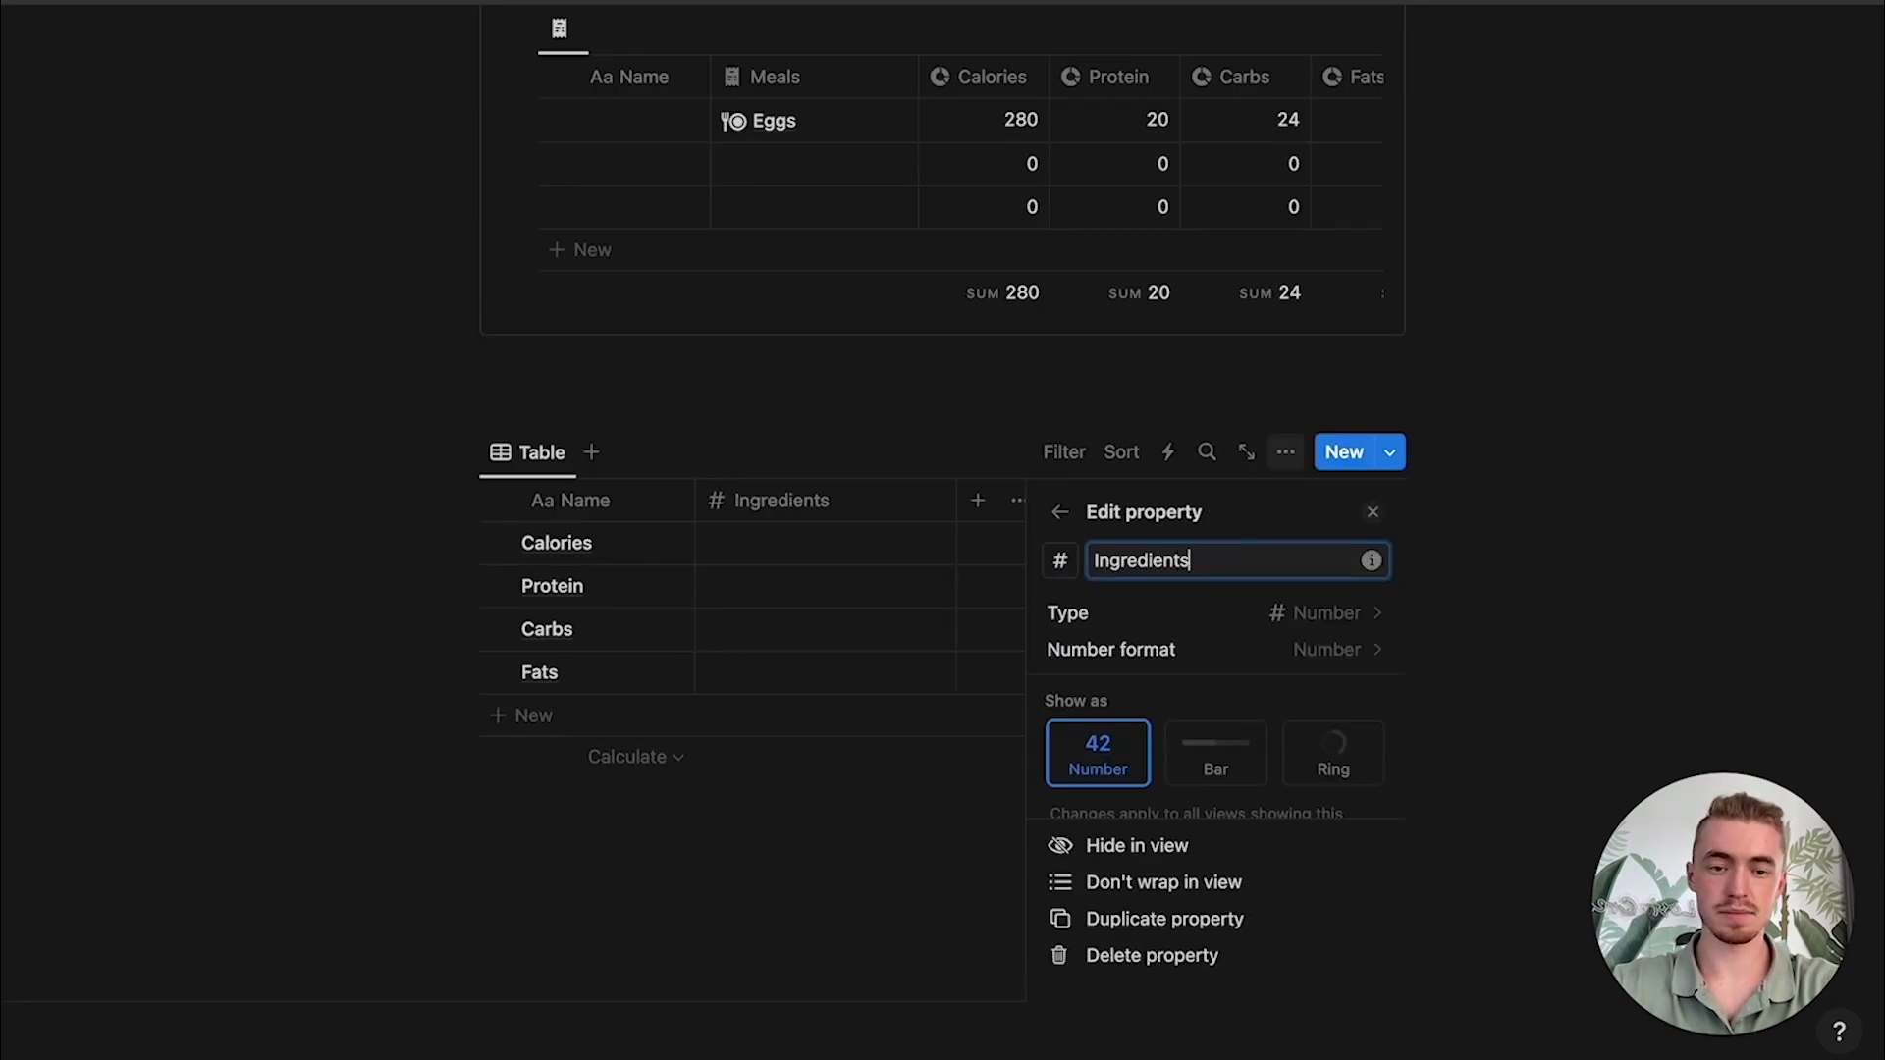
text(s)
key(Return)
Step: Duplicate the Ingredients number property in the Calculator table and name the copy Meals
click(881, 501)
click(1123, 896)
key(super+a)
text(Meals)
key(Return)
Step: Add a formula property named Total to the Calculator table with the formula Ingredients + Meals
click(1046, 503)
text(fo)
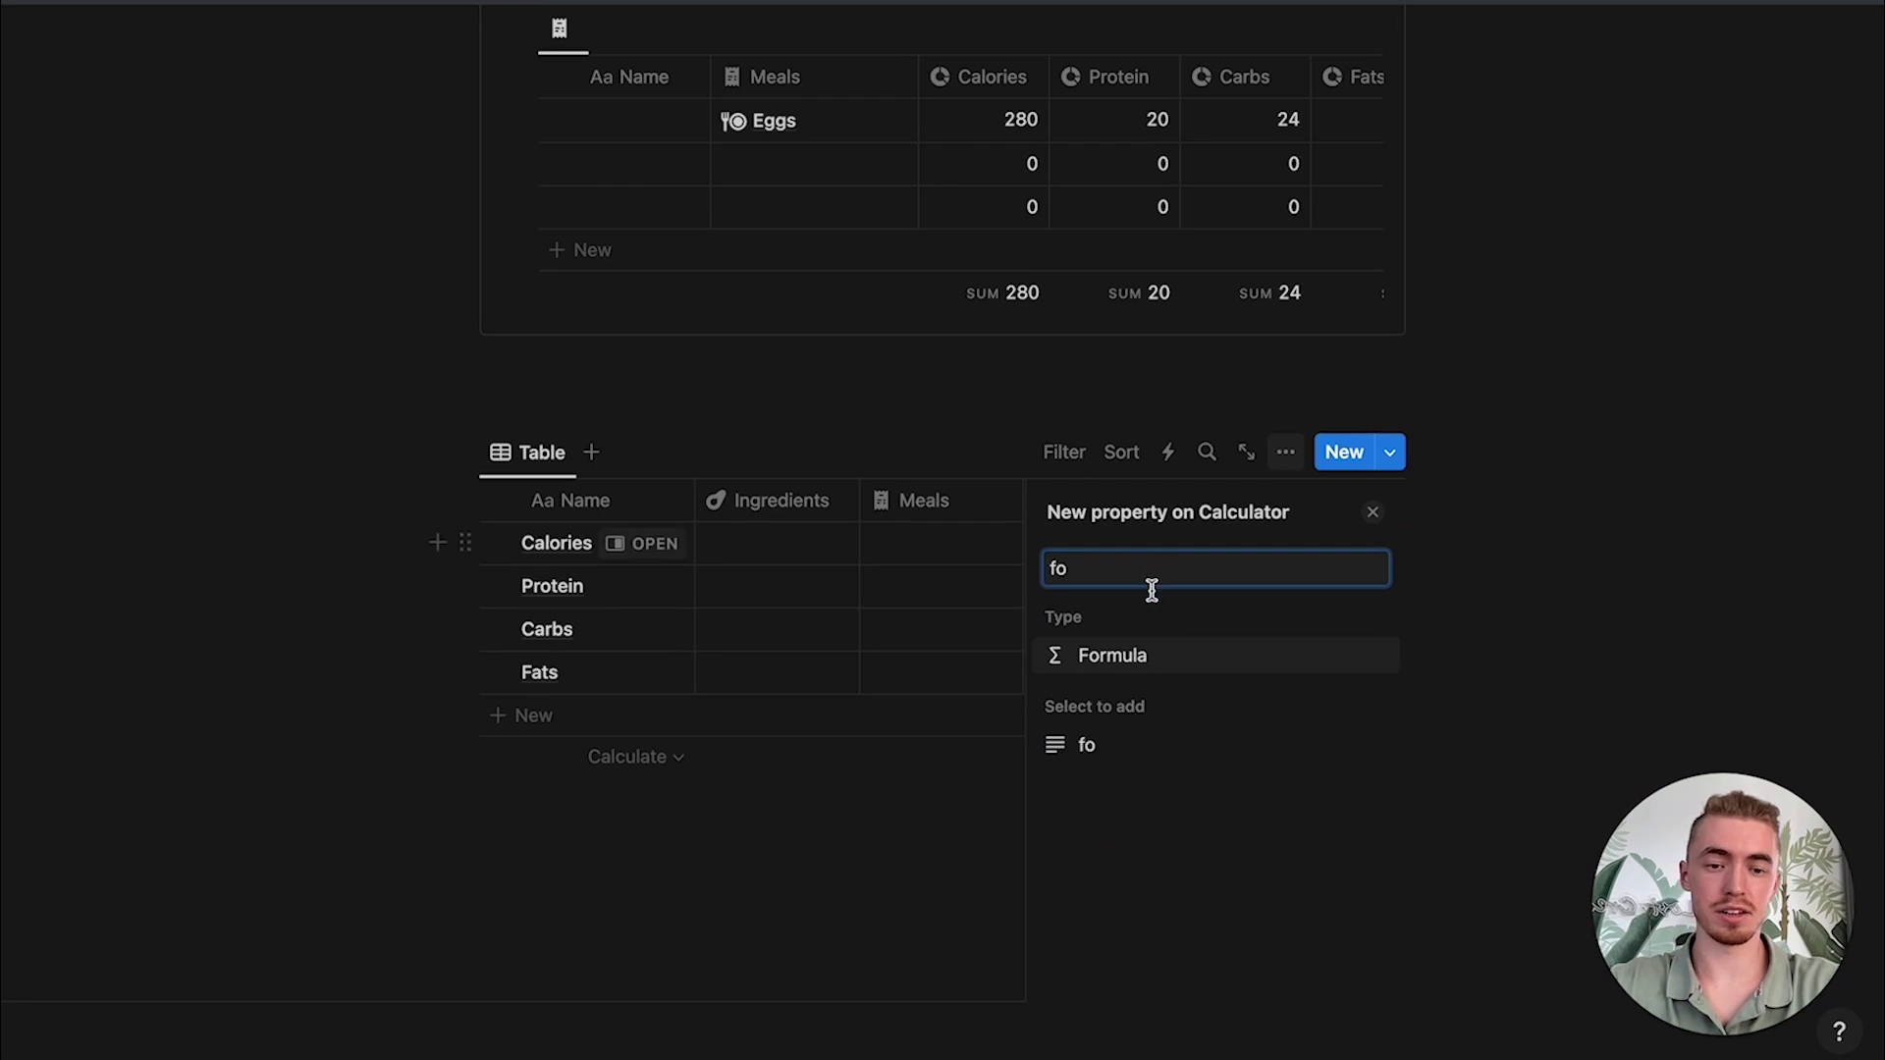
click(1157, 655)
key(super+a)
key(BackSpace)
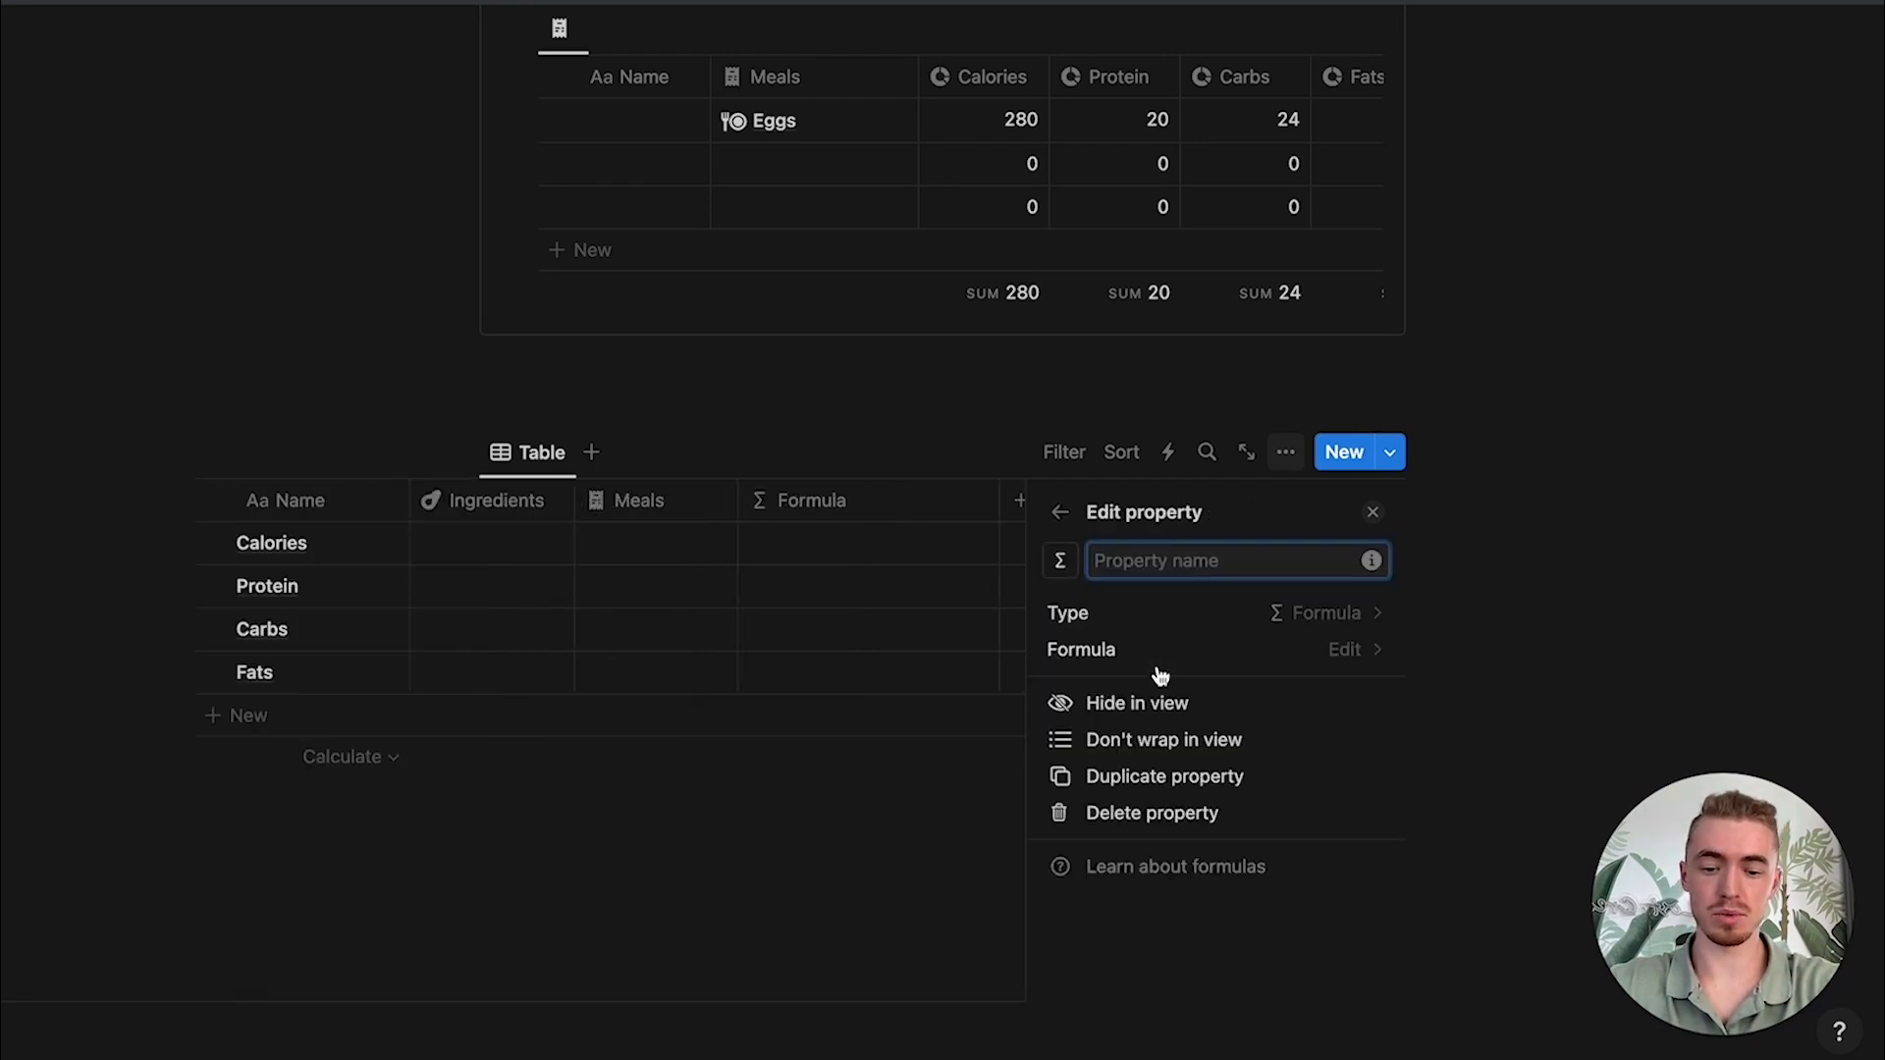
click(1155, 650)
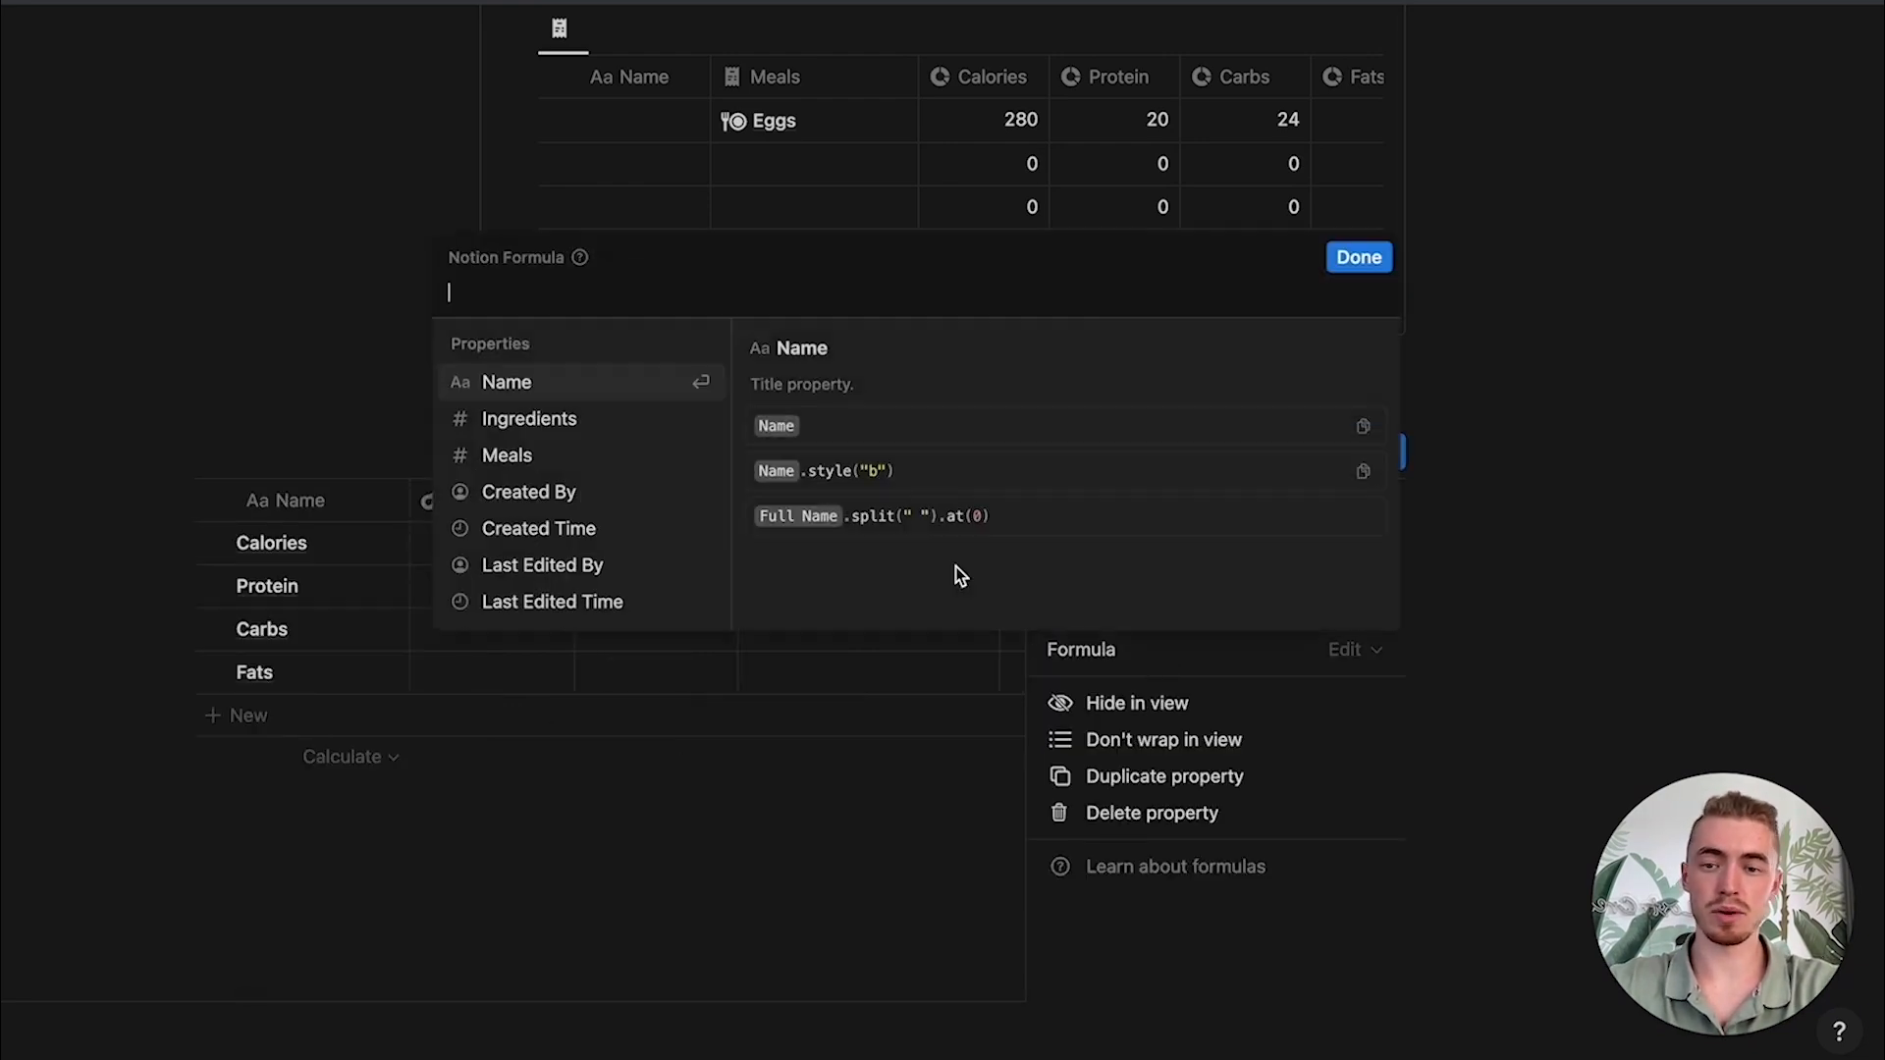
click(627, 426)
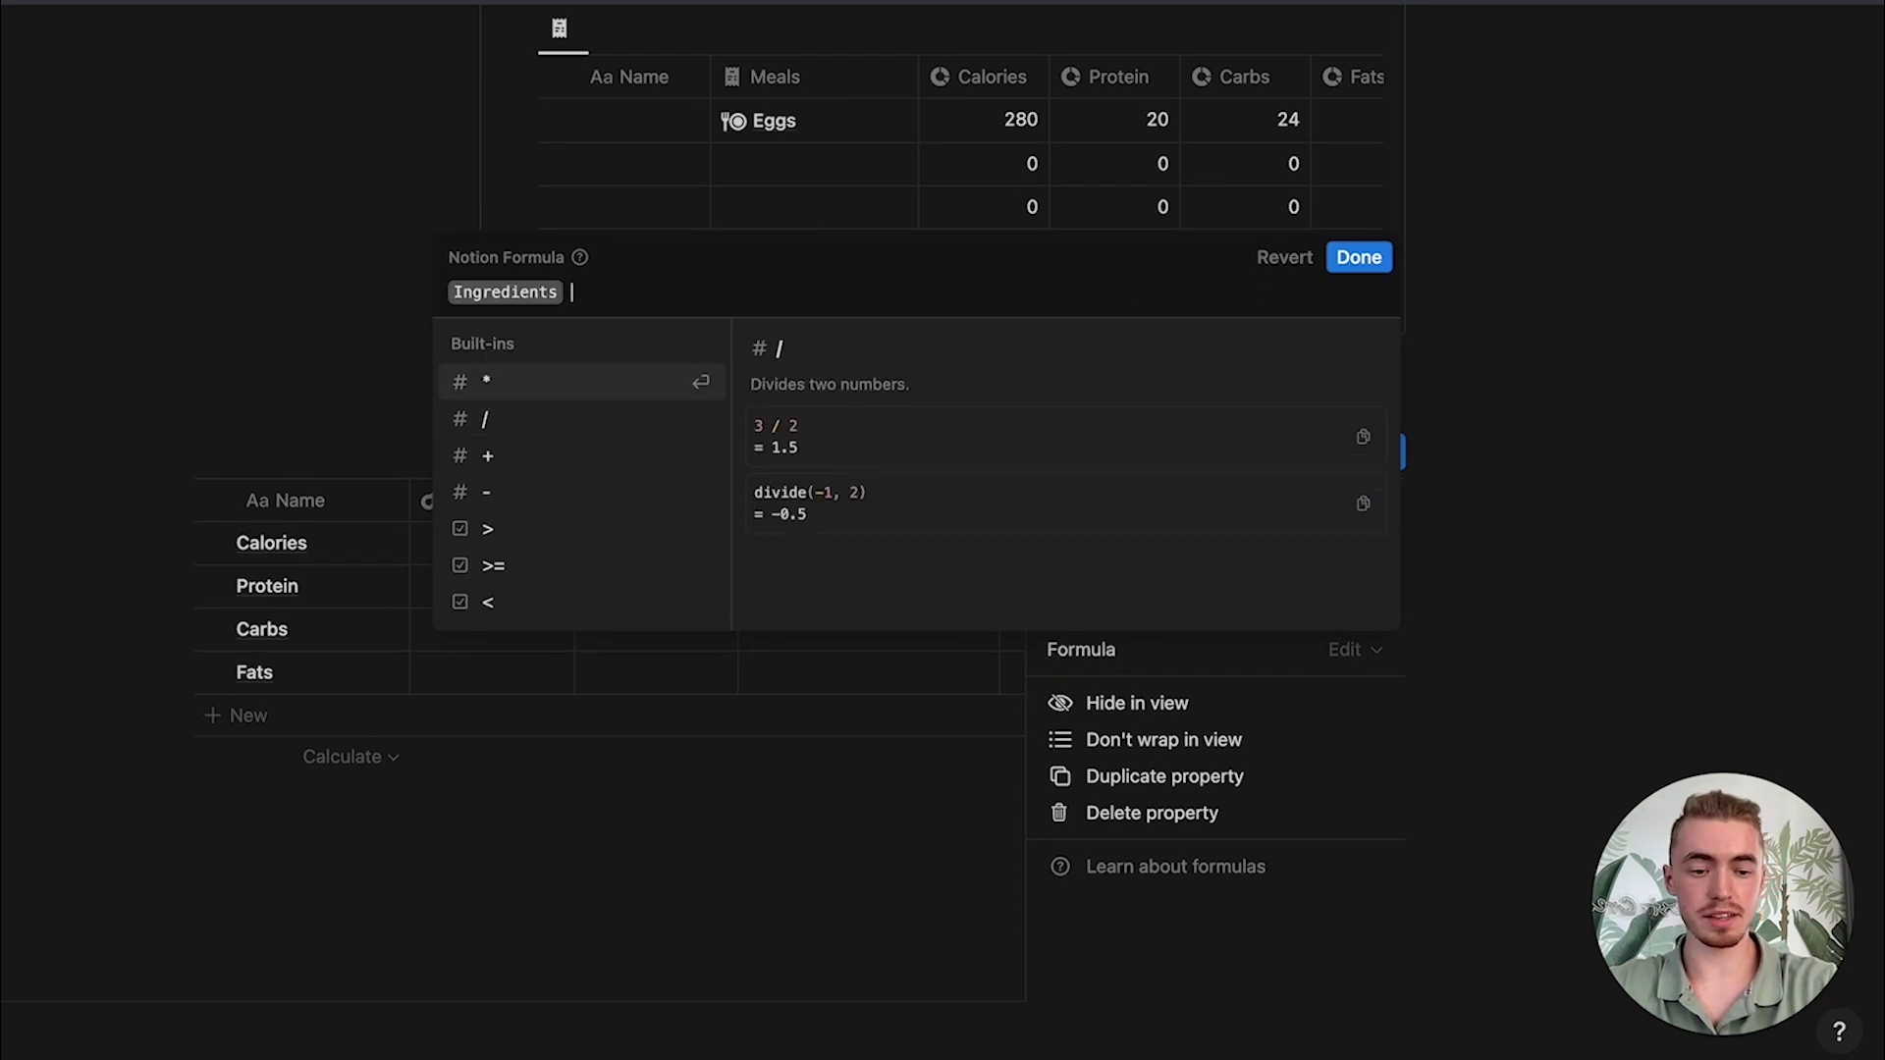
click(468, 451)
key(Return)
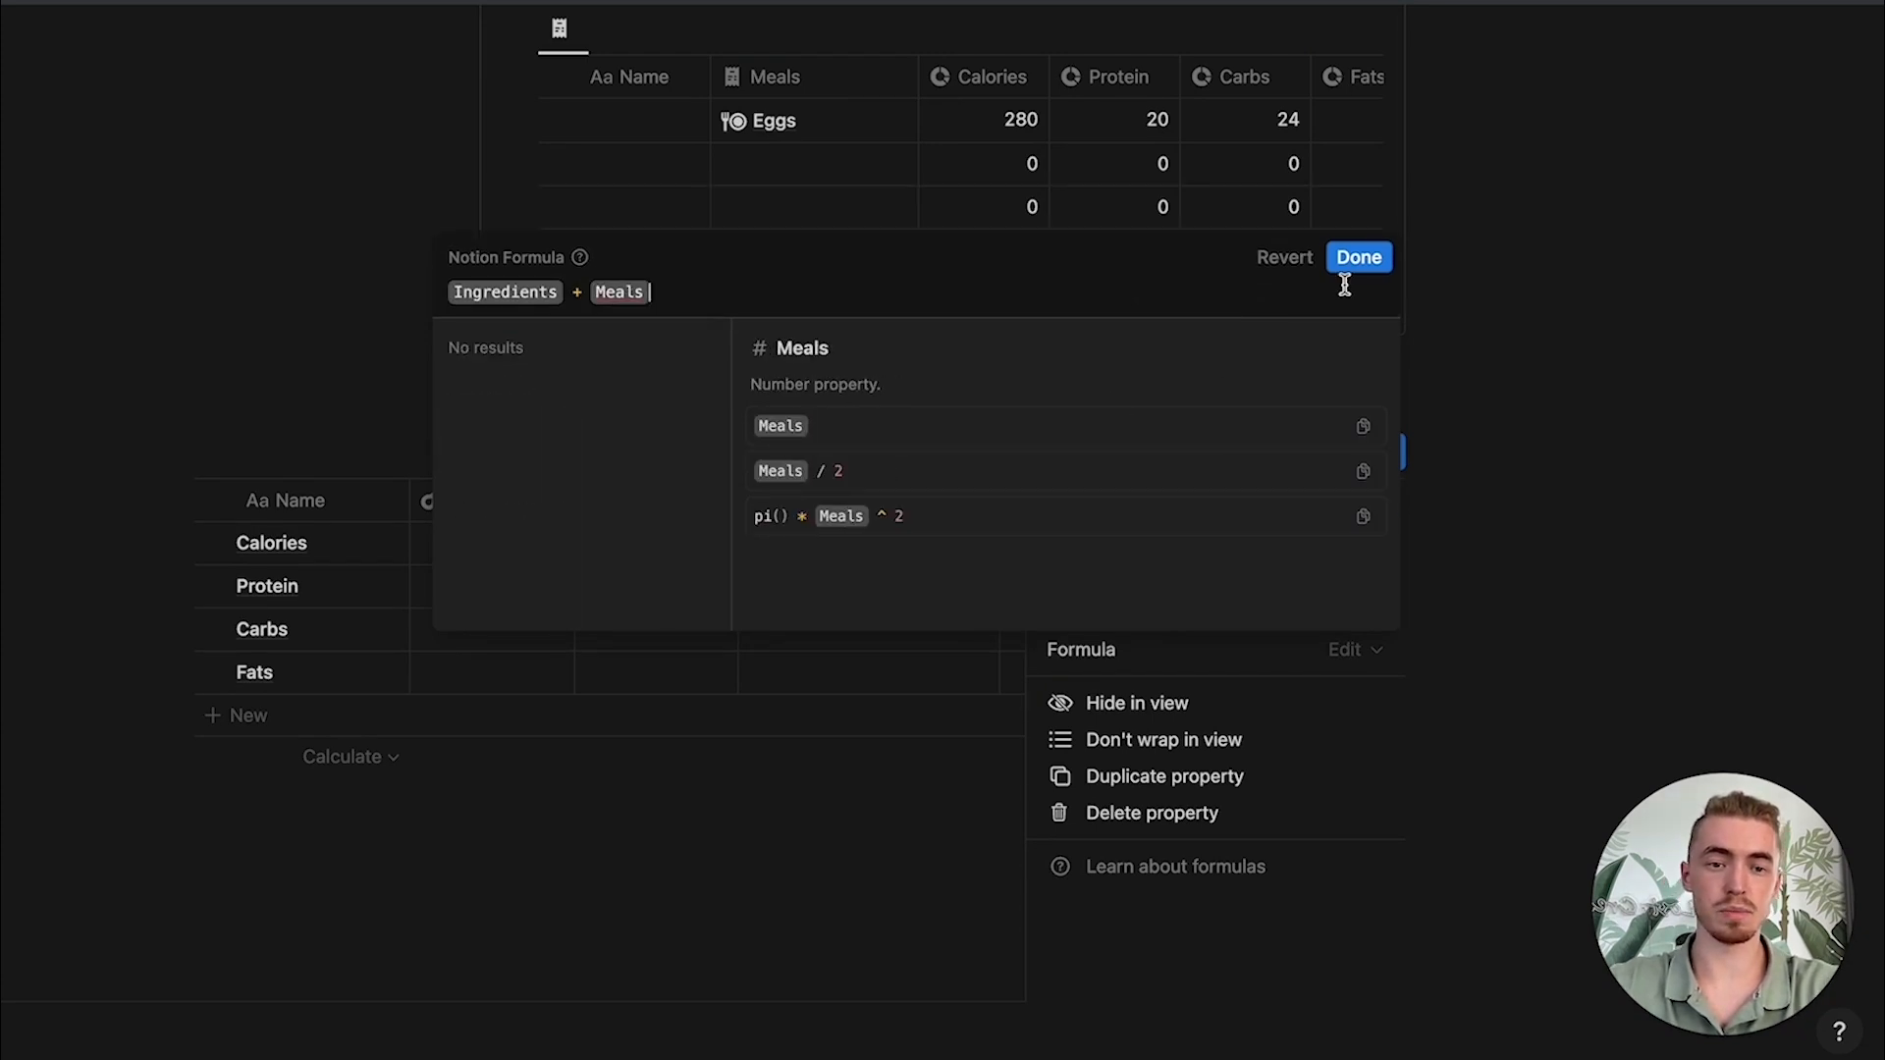
click(1355, 255)
click(1506, 472)
Step: Enter the summed calories in the Calculator's Calories row: 1410 for Ingredients and 280 for Meals
scroll(1506, 471, up, 5)
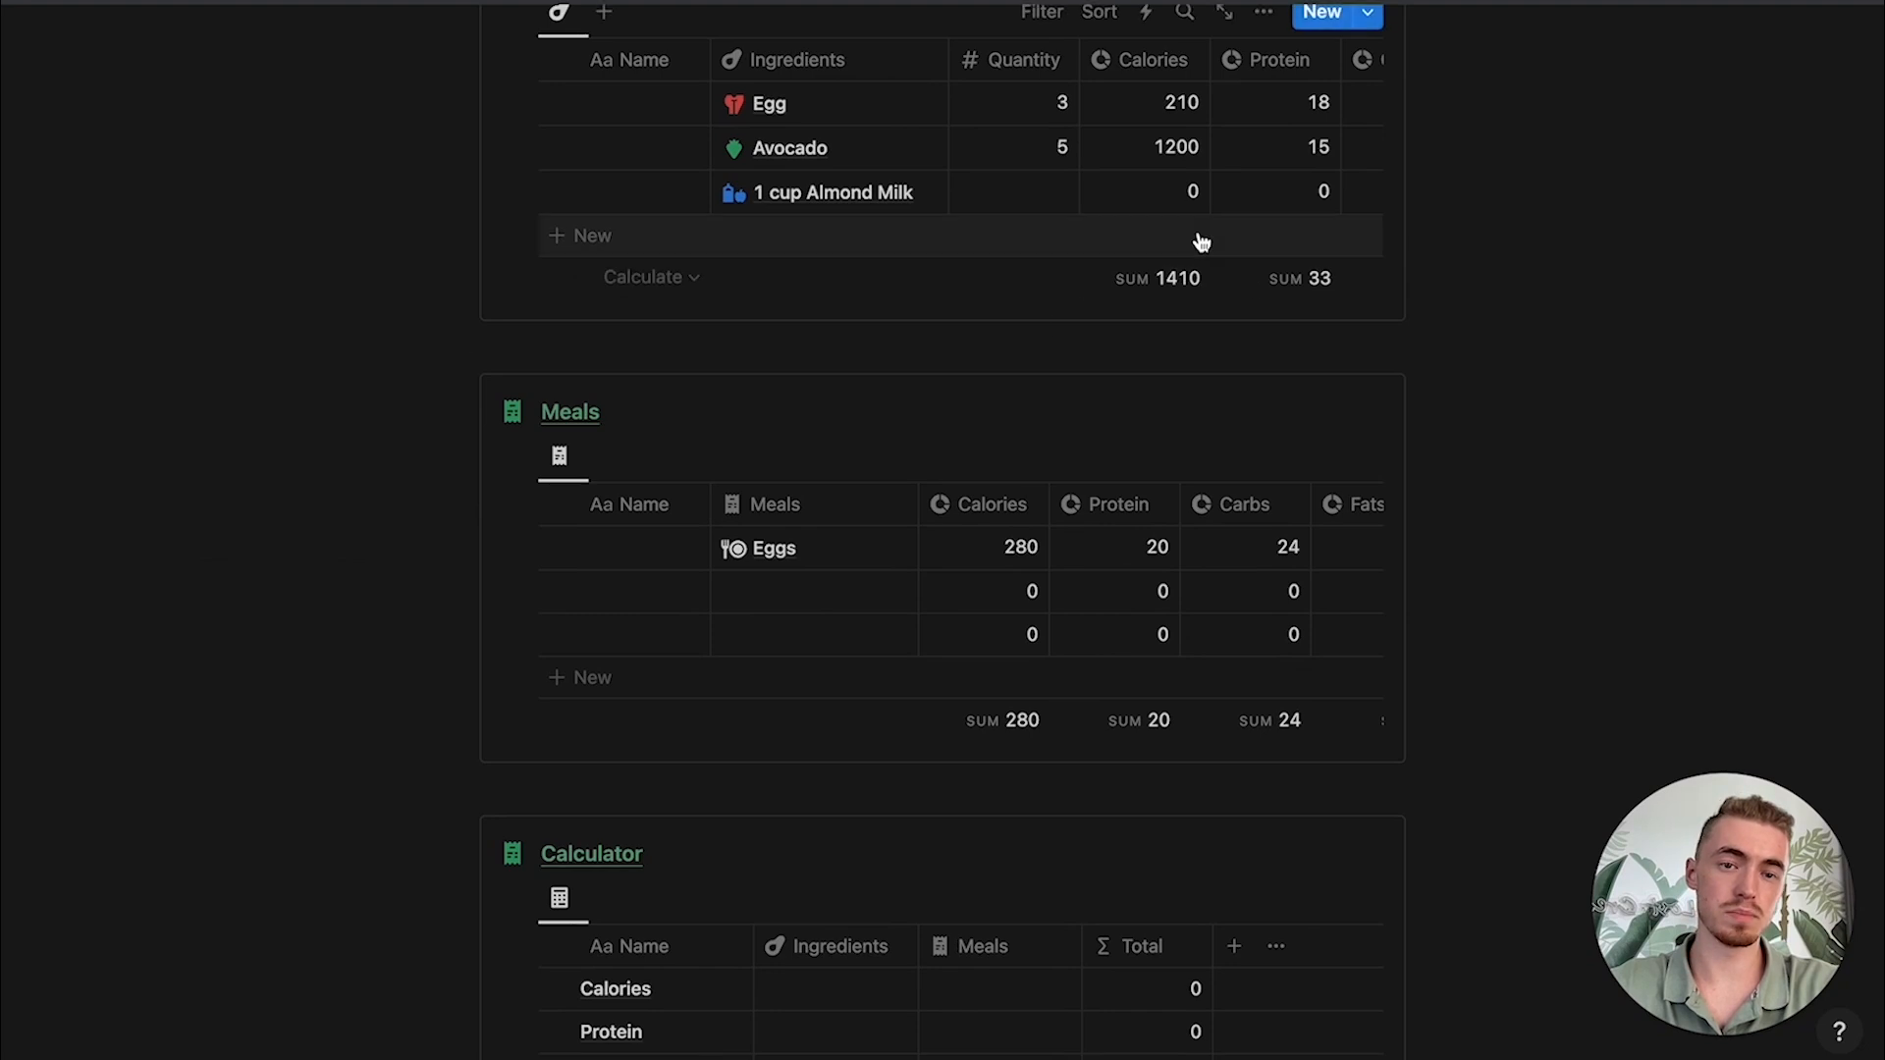
scroll(1081, 599, down, 4)
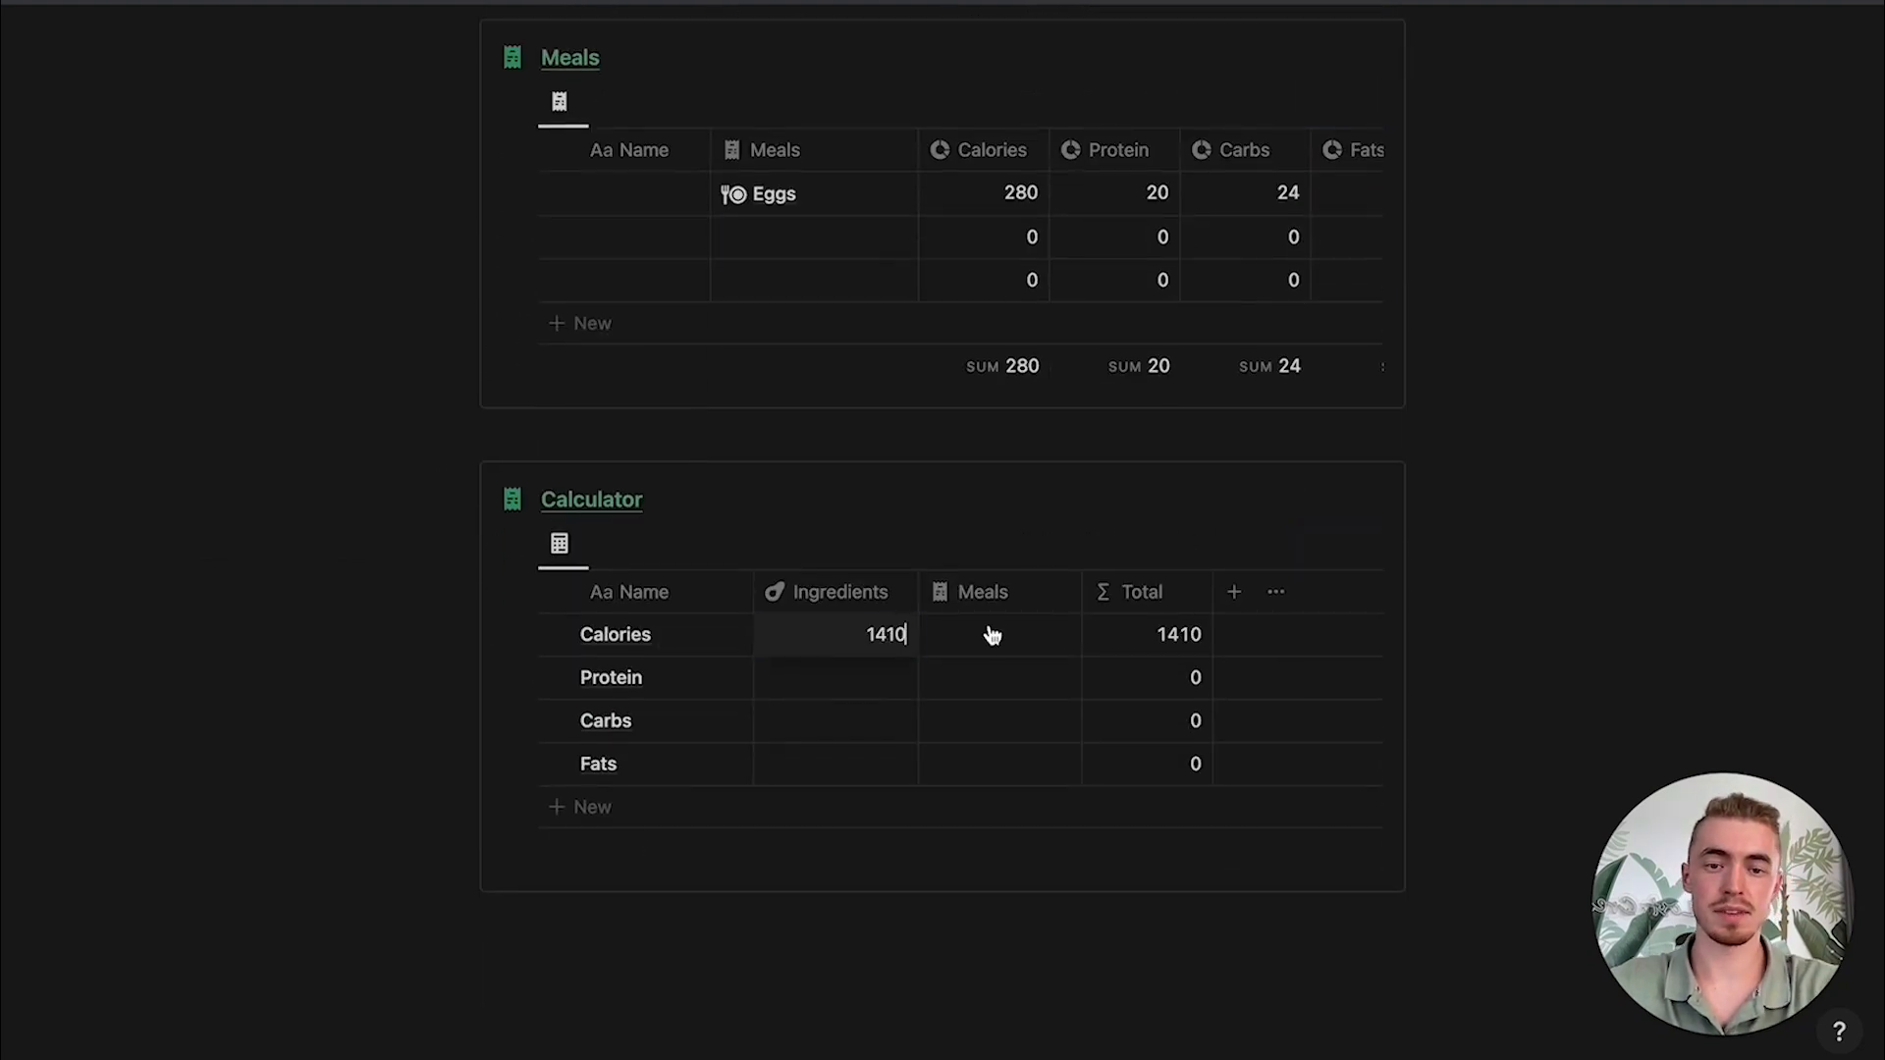
text(280)
scroll(1021, 589, down, 1)
key(Return)
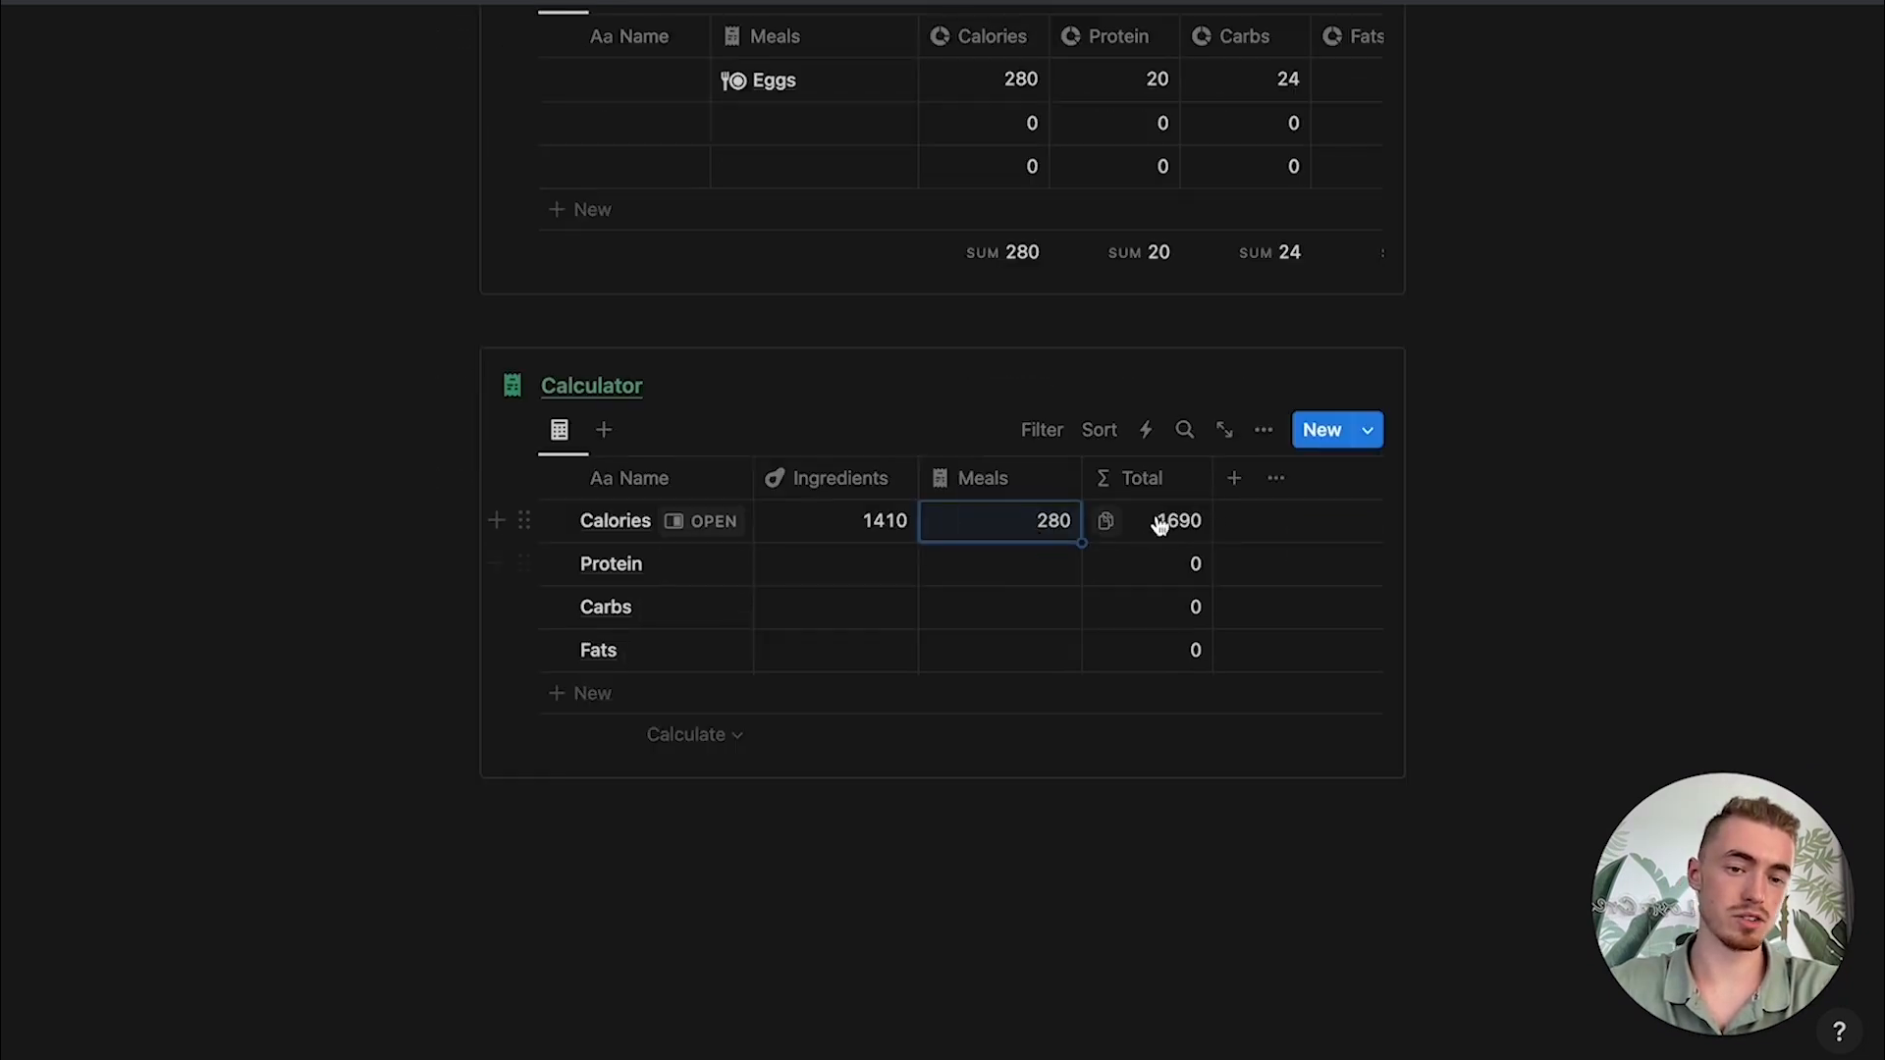
scroll(1168, 529, up, 12)
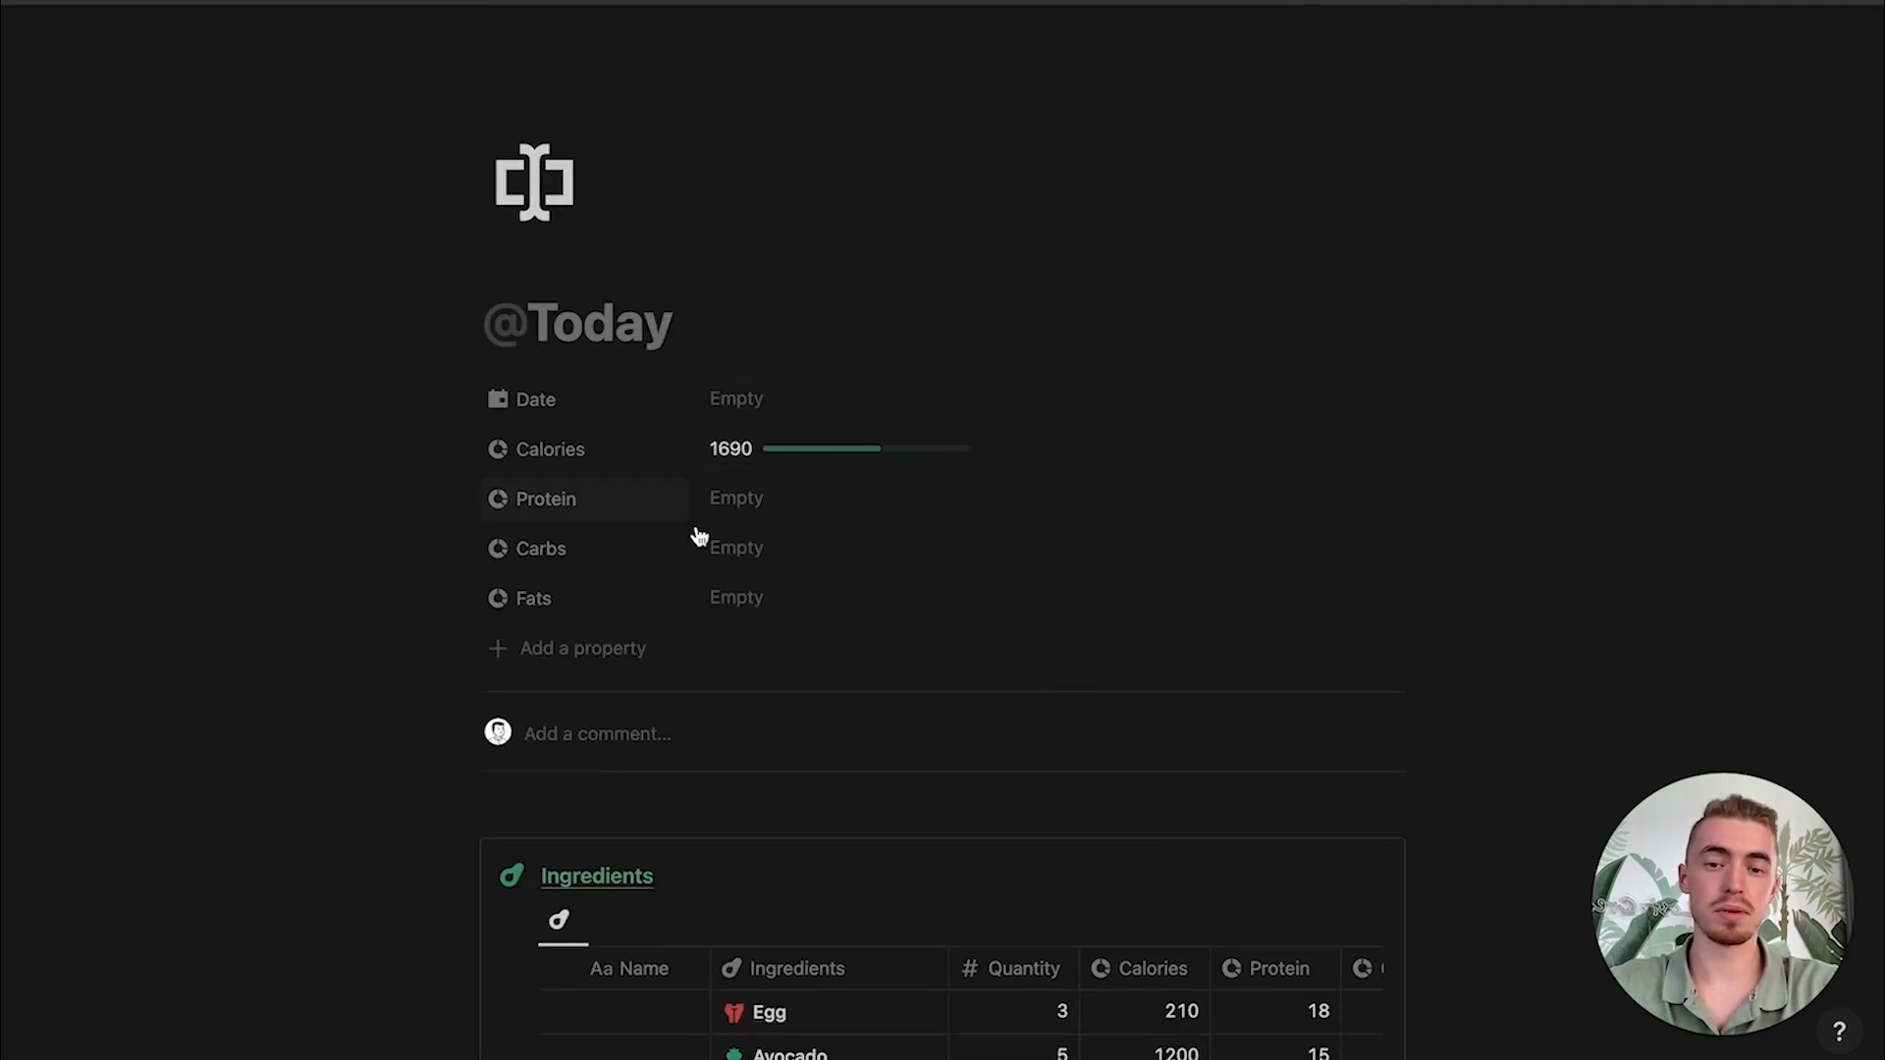
click(865, 449)
key(BackSpace)
key(Escape)
Step: Clear the sample data from the Ingredients, Meals and Calculator tables, leaving one empty row each in Ingredients and Meals
scroll(557, 470, down, 5)
drag(433, 568, 568, 682)
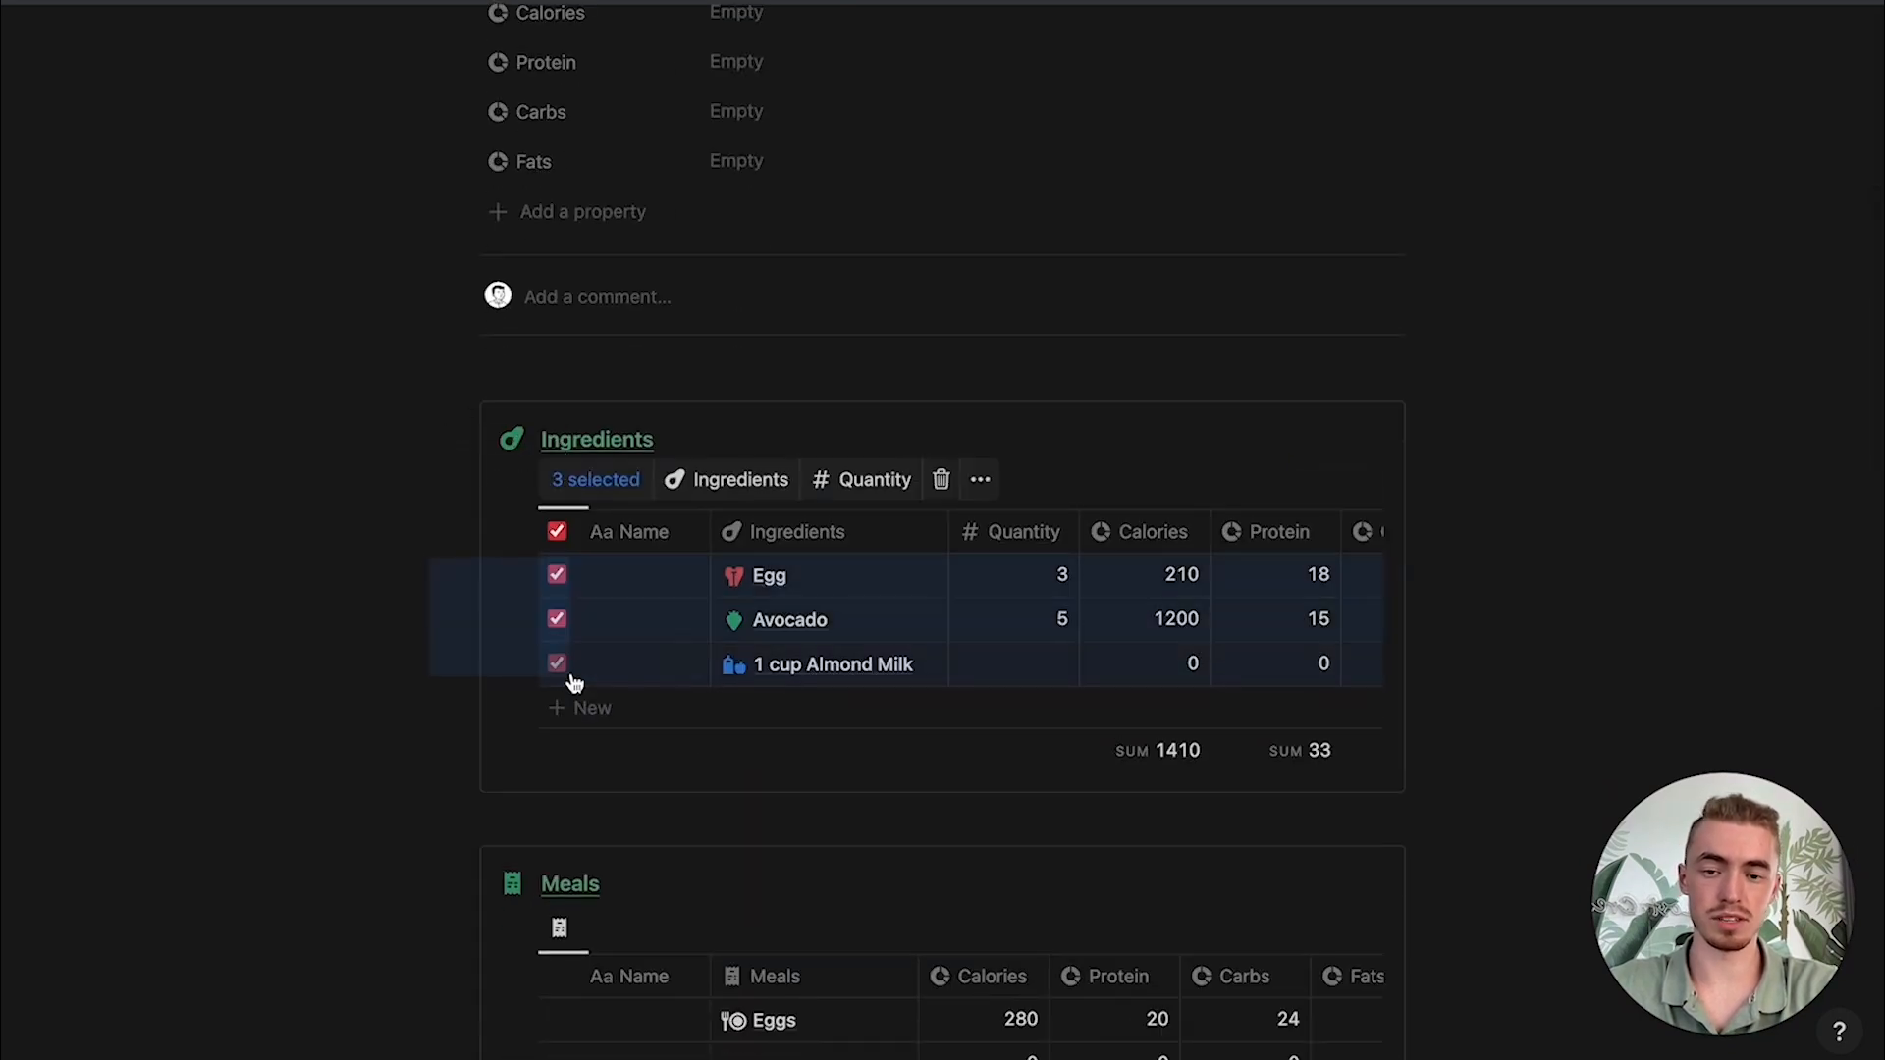
key(Delete)
scroll(1140, 750, down, 6)
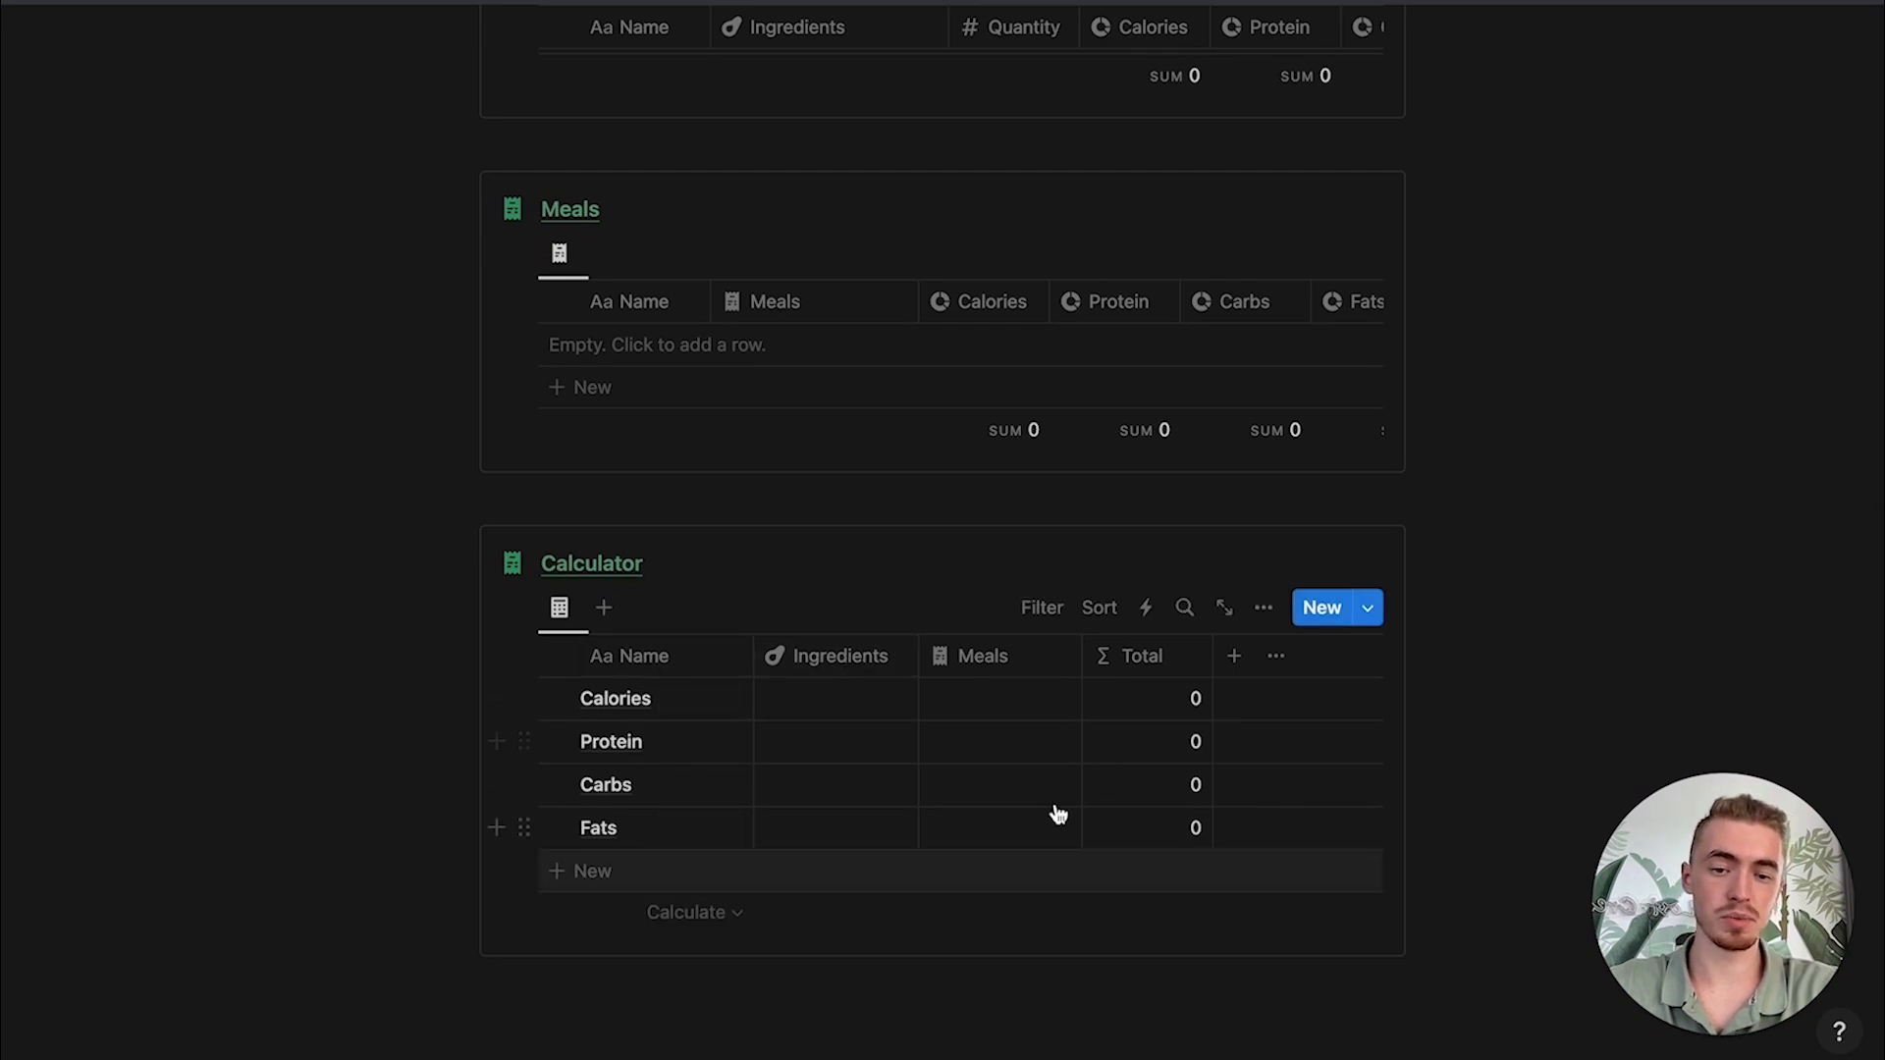
scroll(1010, 720, up, 5)
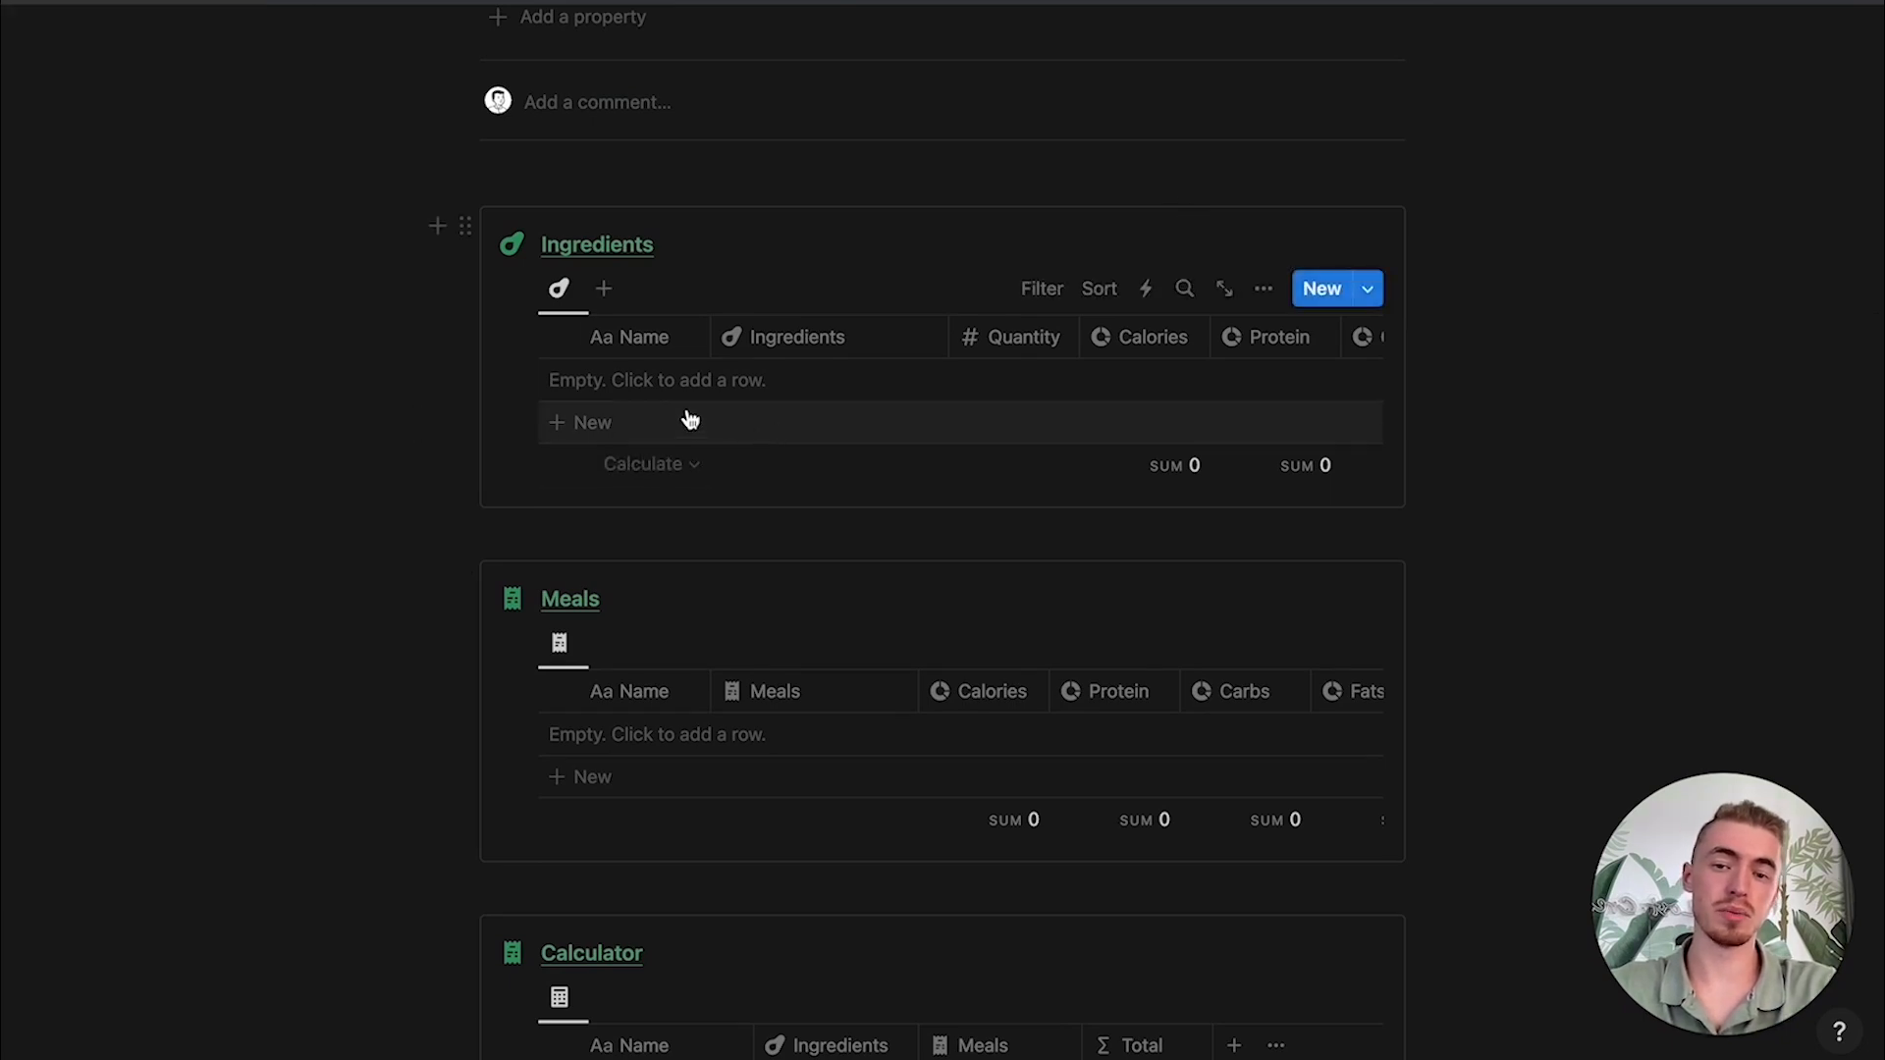
click(661, 741)
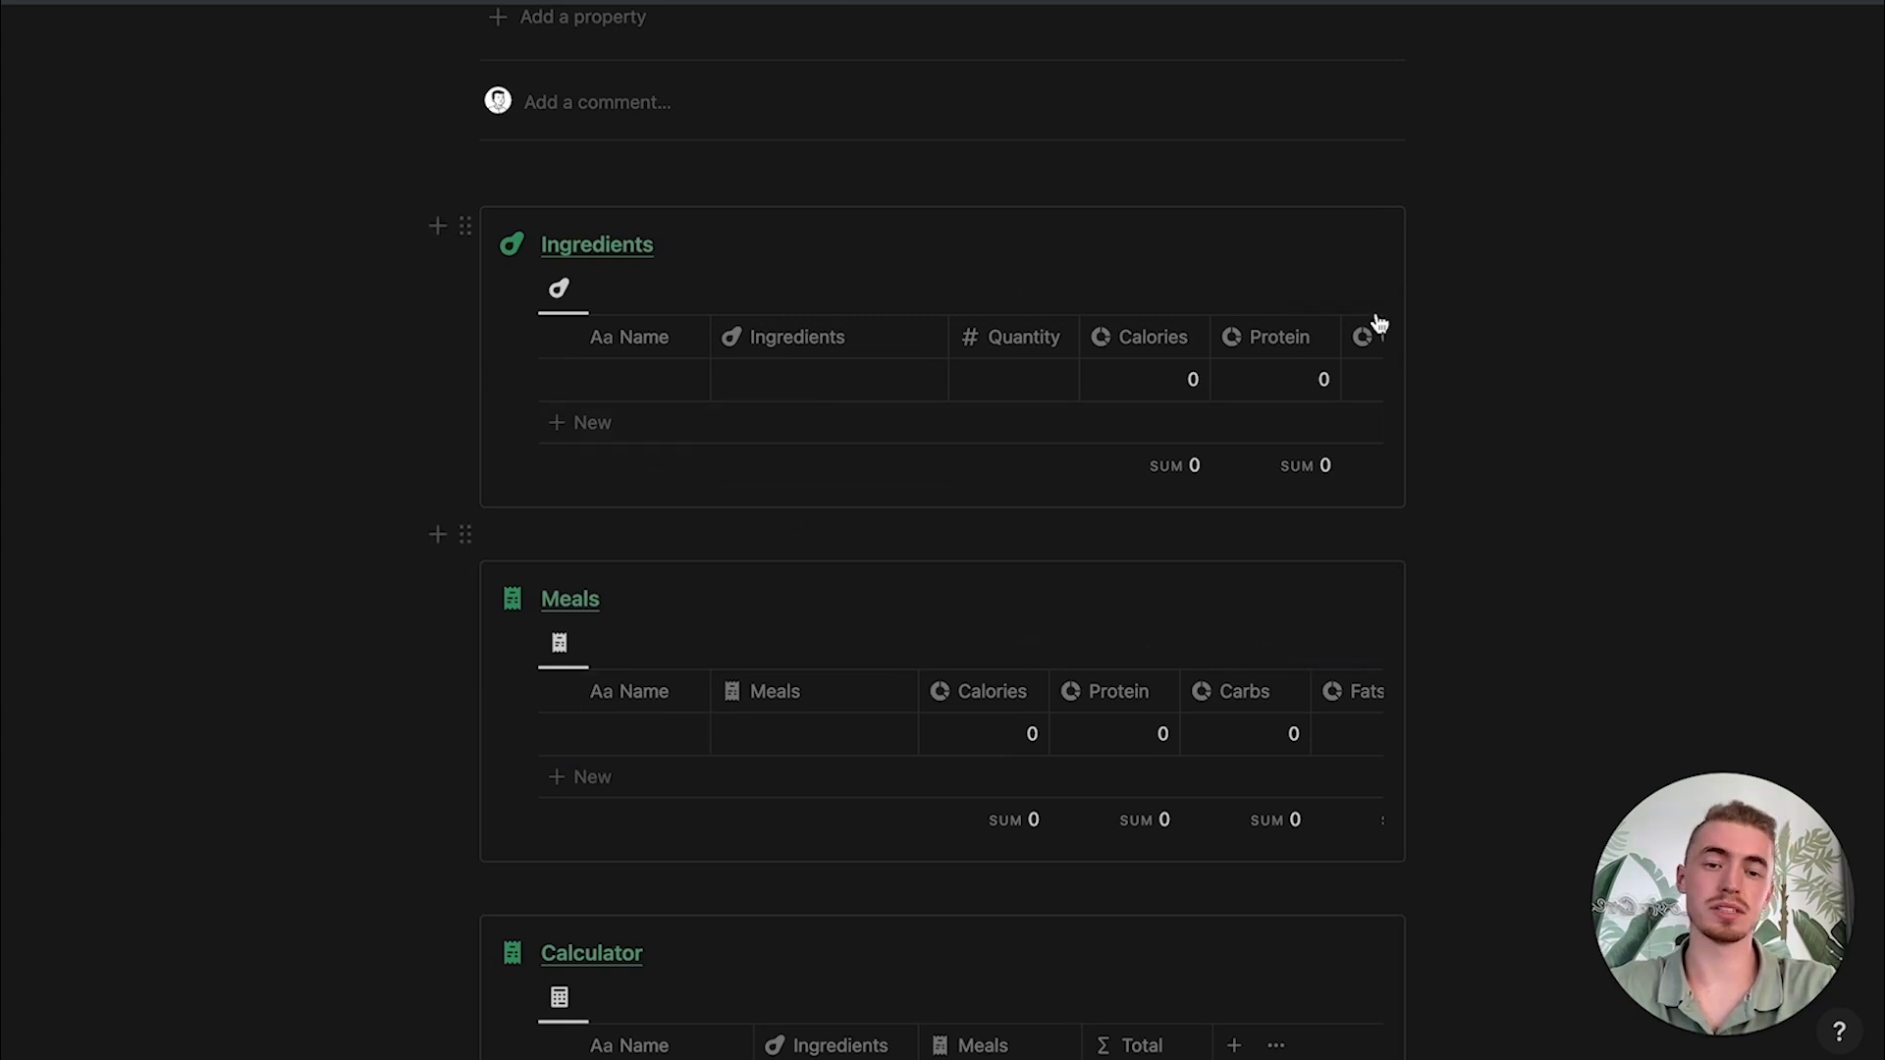
scroll(833, 744, up, 6)
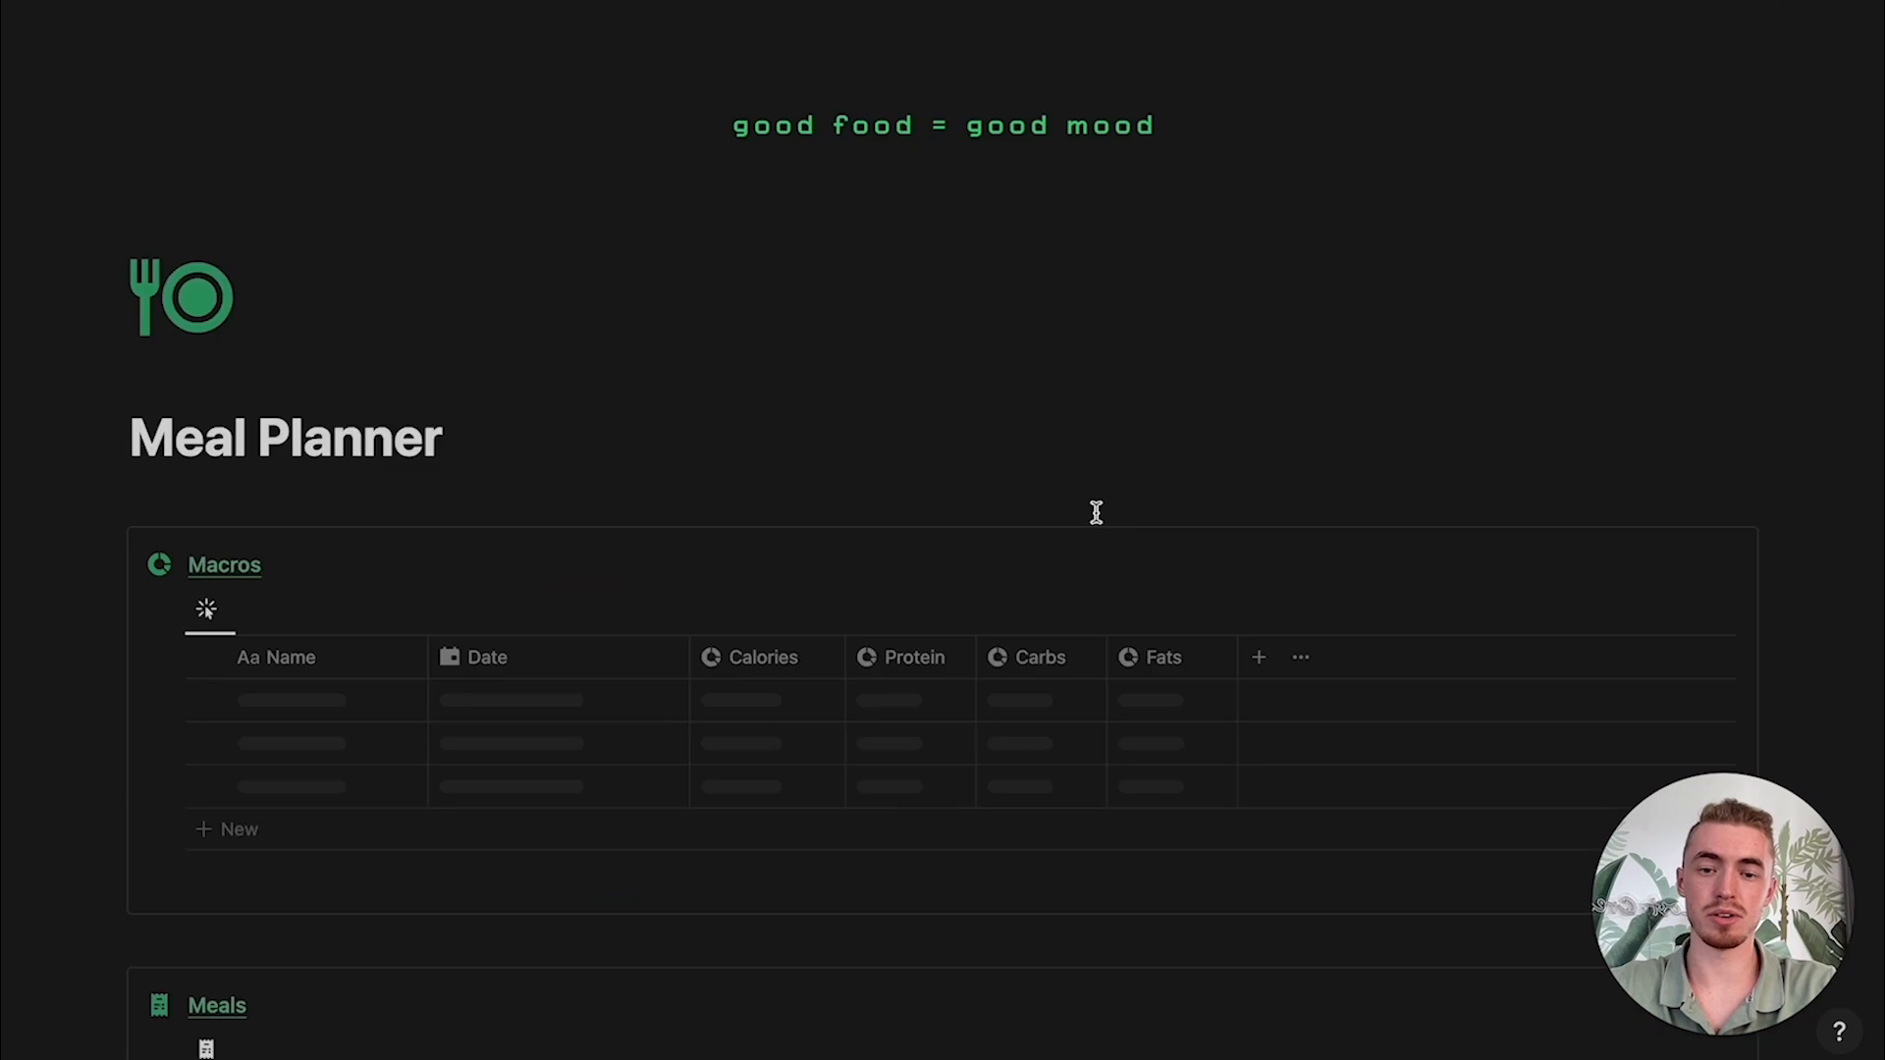
scroll(1094, 513, down, 3)
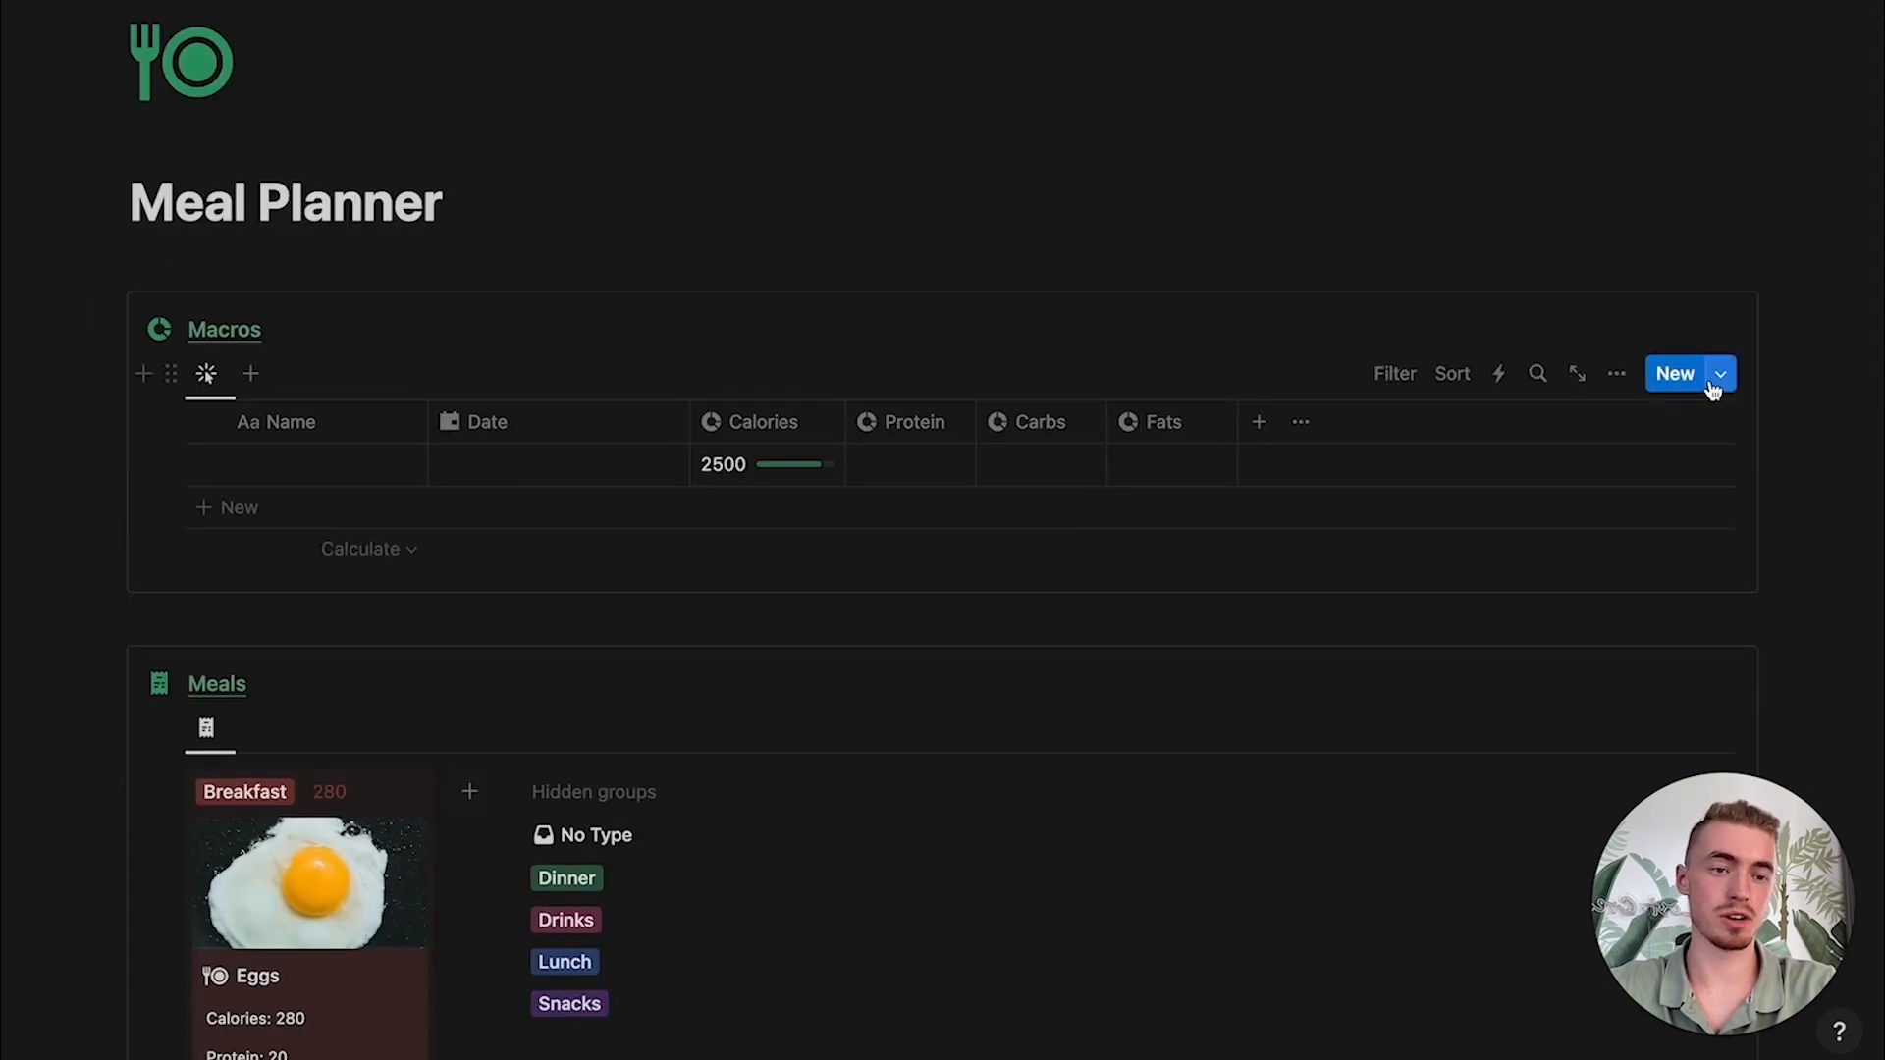
click(1719, 378)
click(1839, 468)
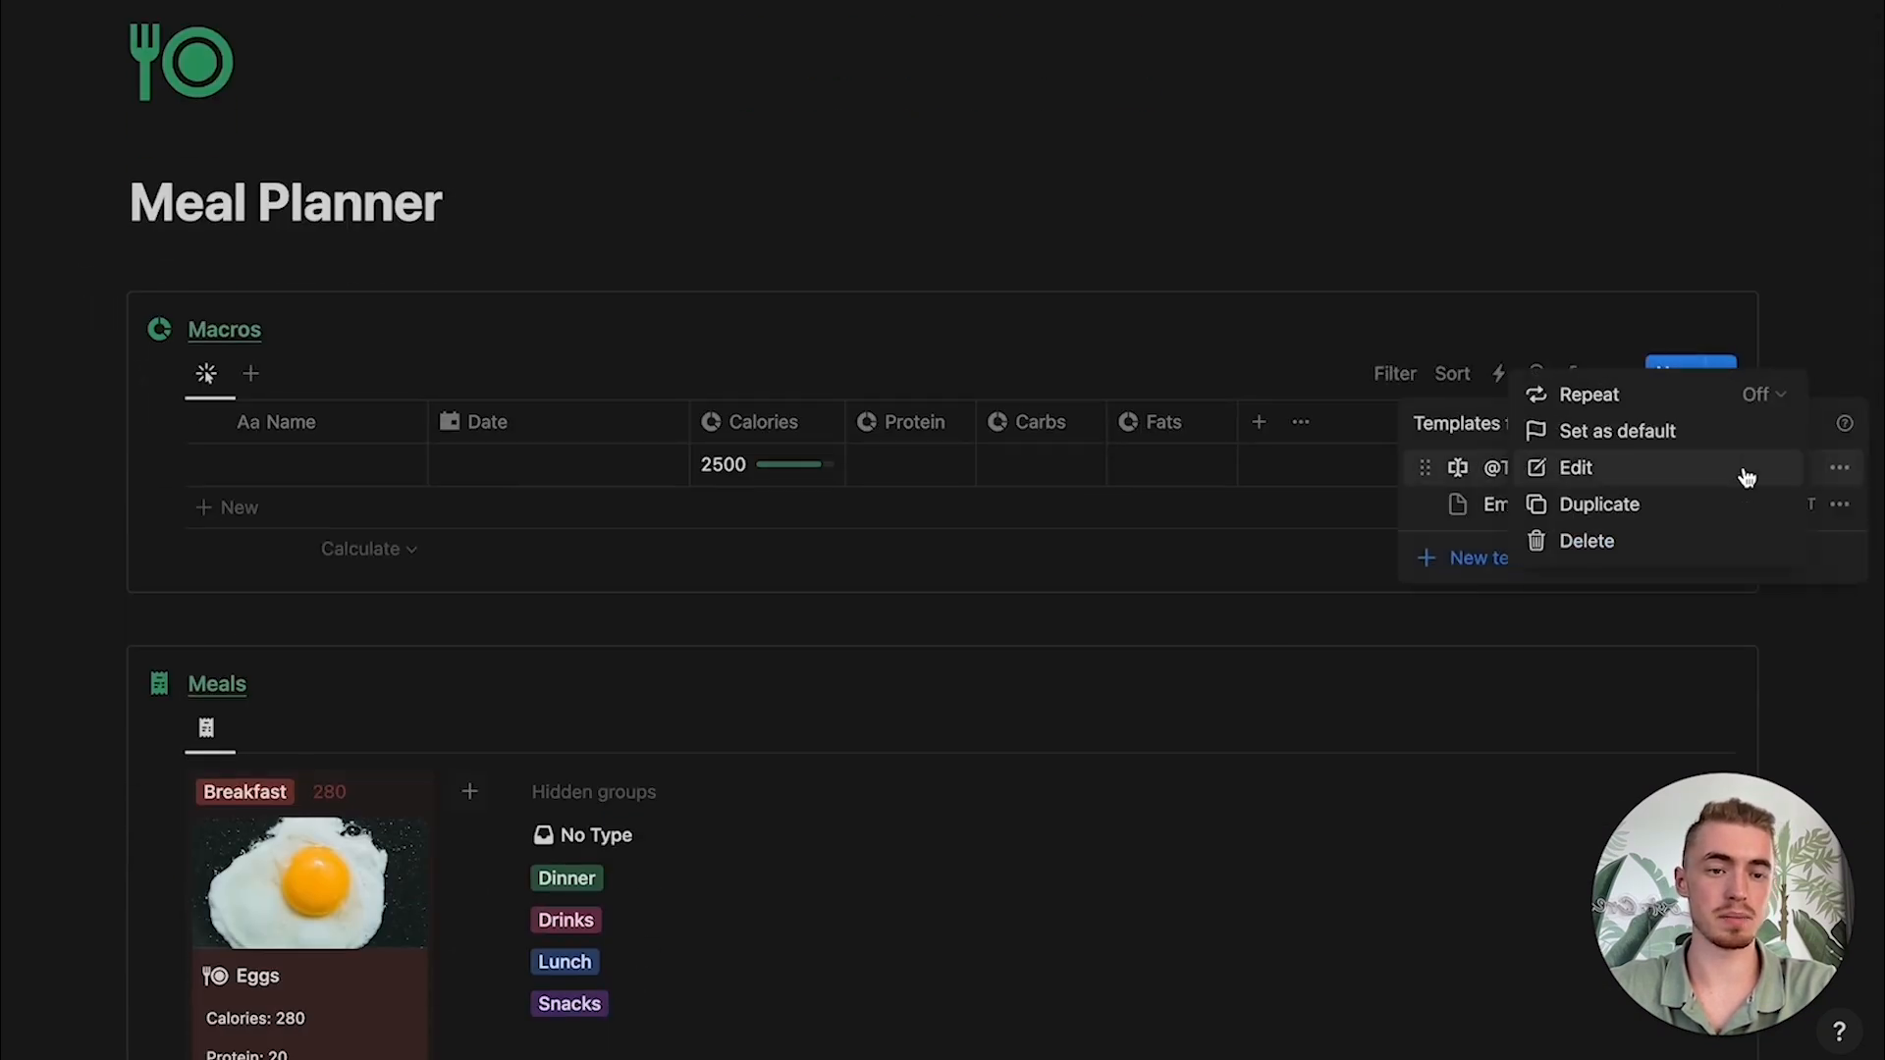
click(1744, 439)
click(1091, 468)
click(889, 471)
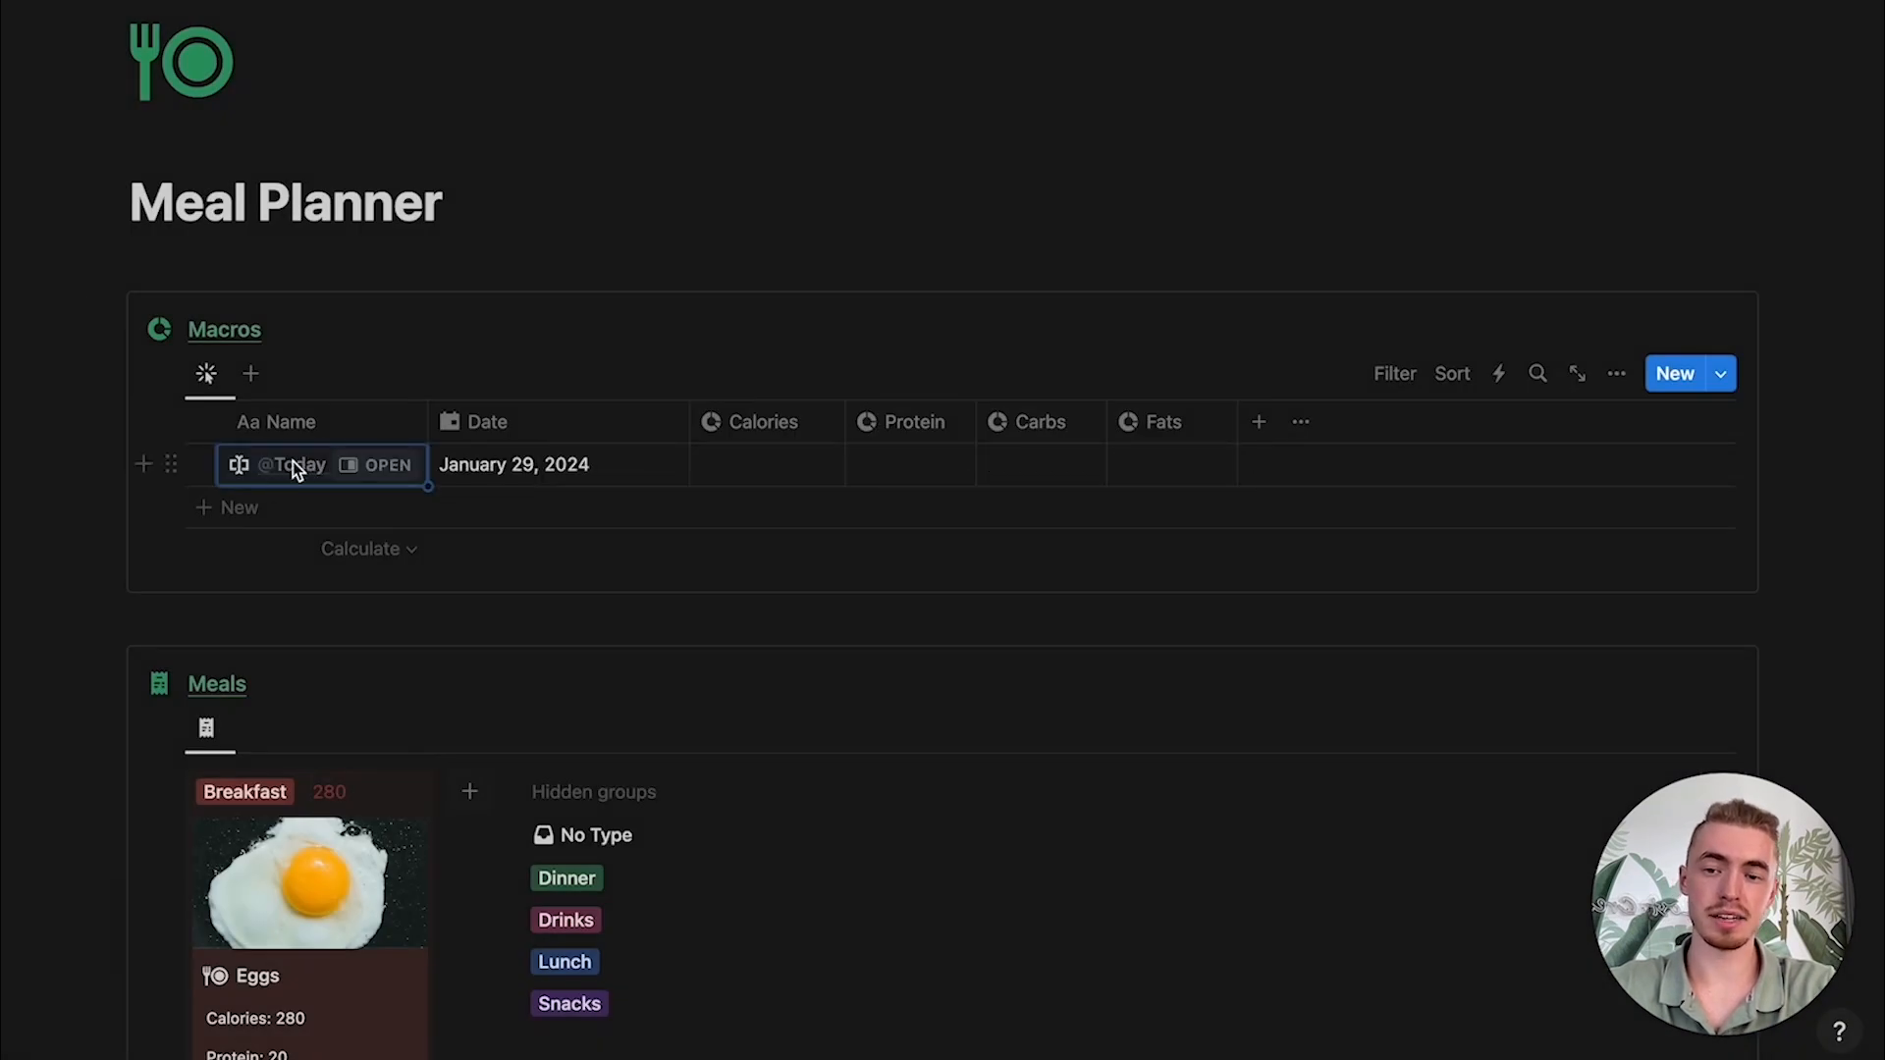
click(401, 468)
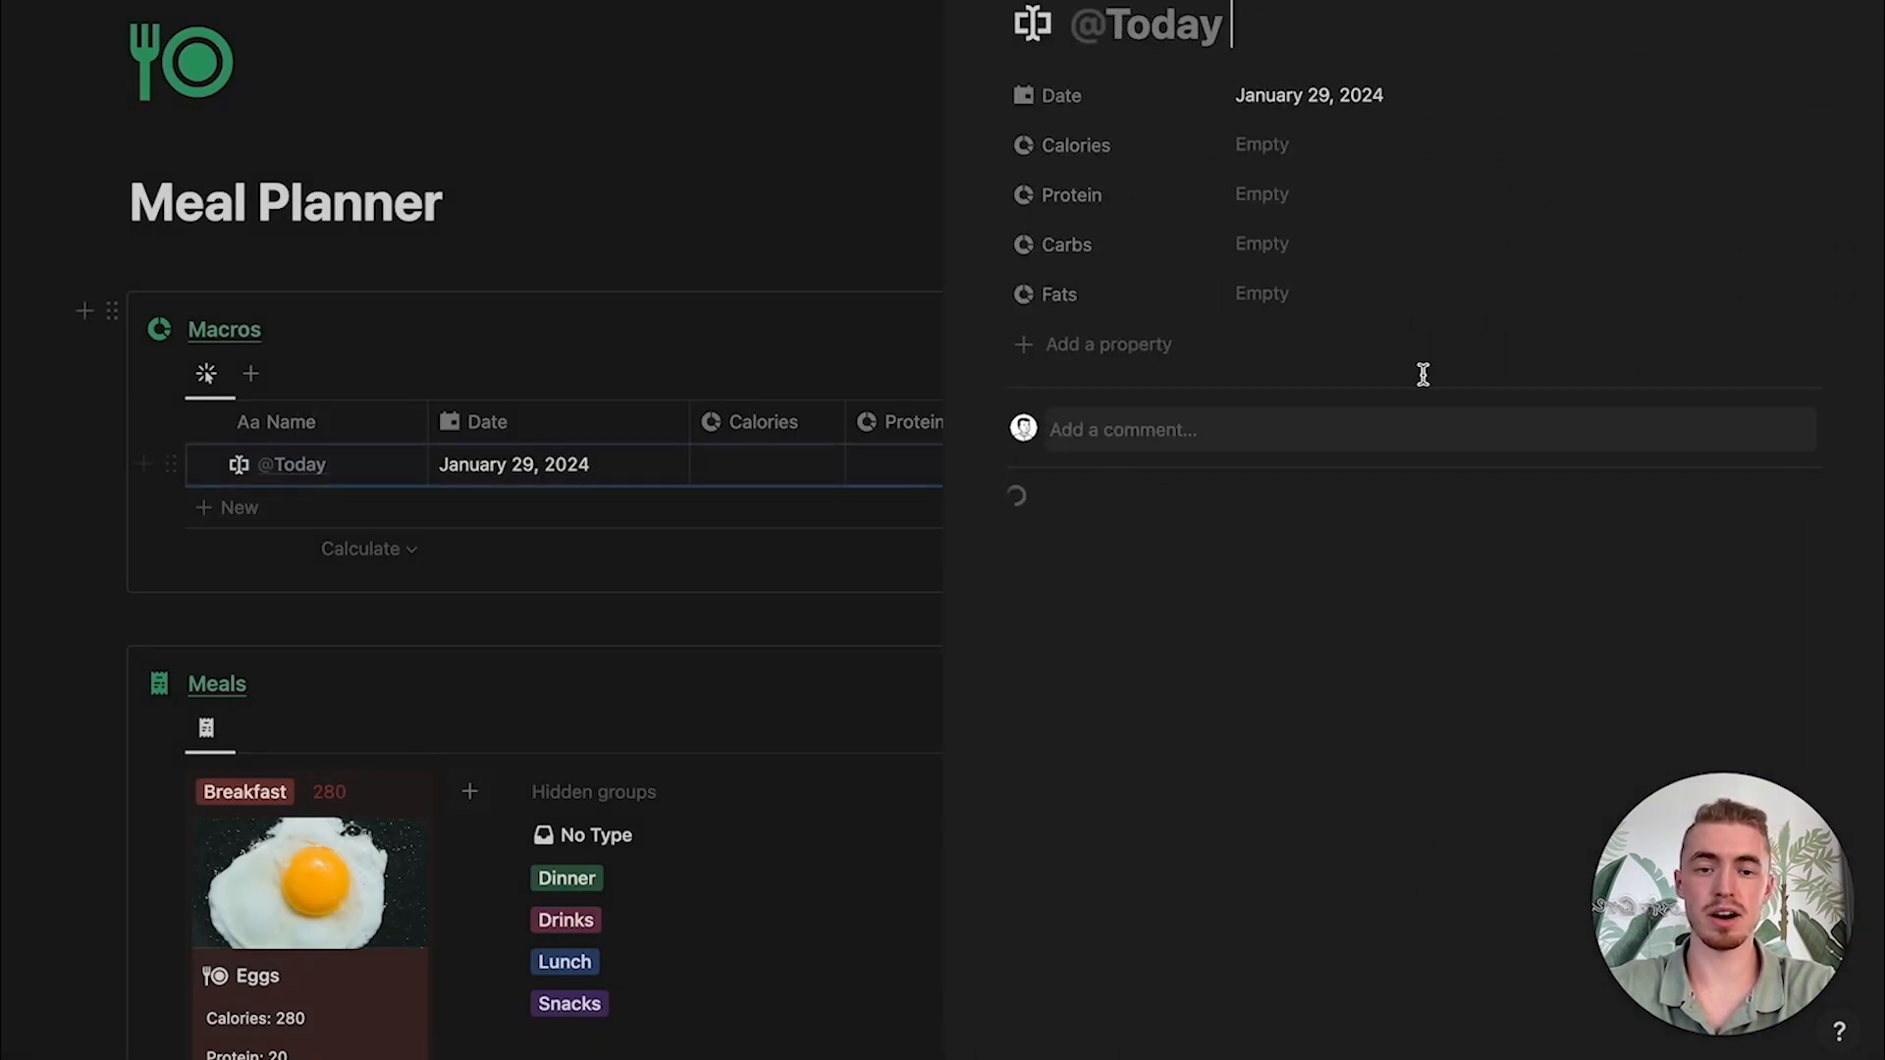
scroll(1542, 467, down, 3)
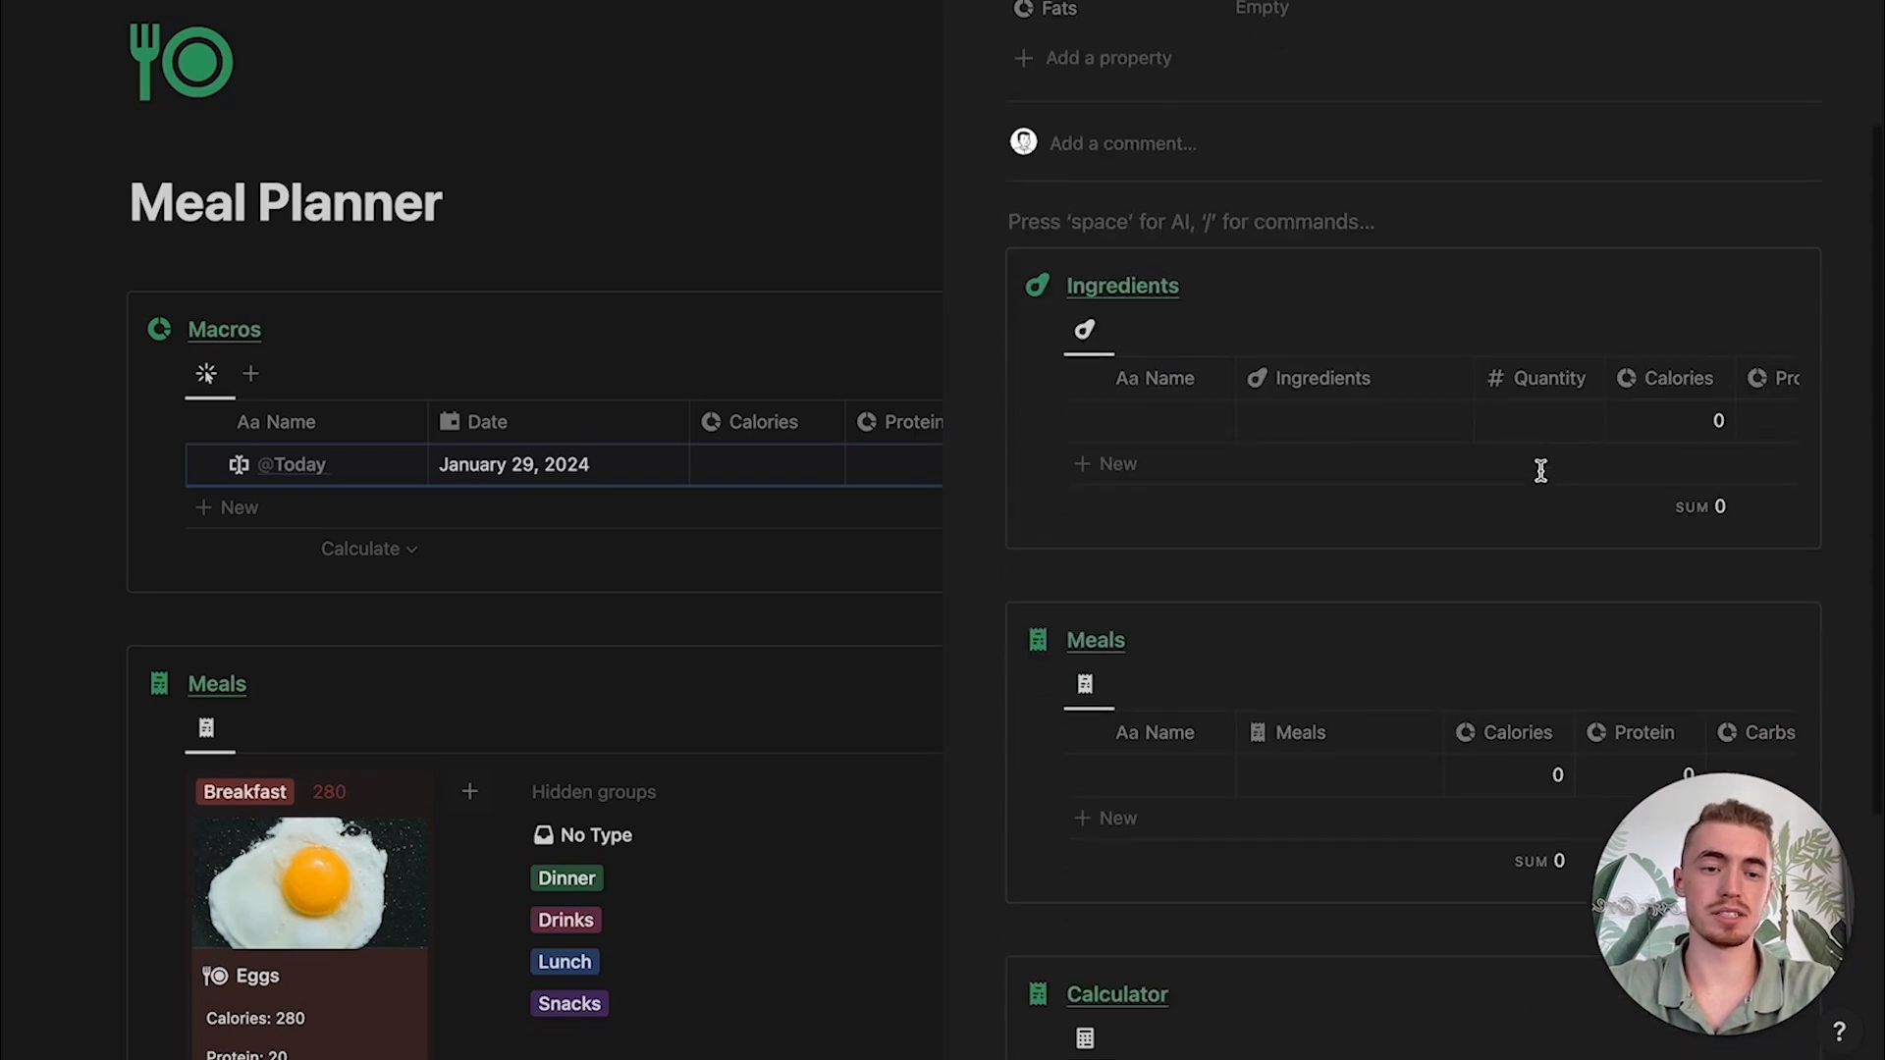
click(1431, 435)
key(Escape)
scroll(1375, 491, down, 4)
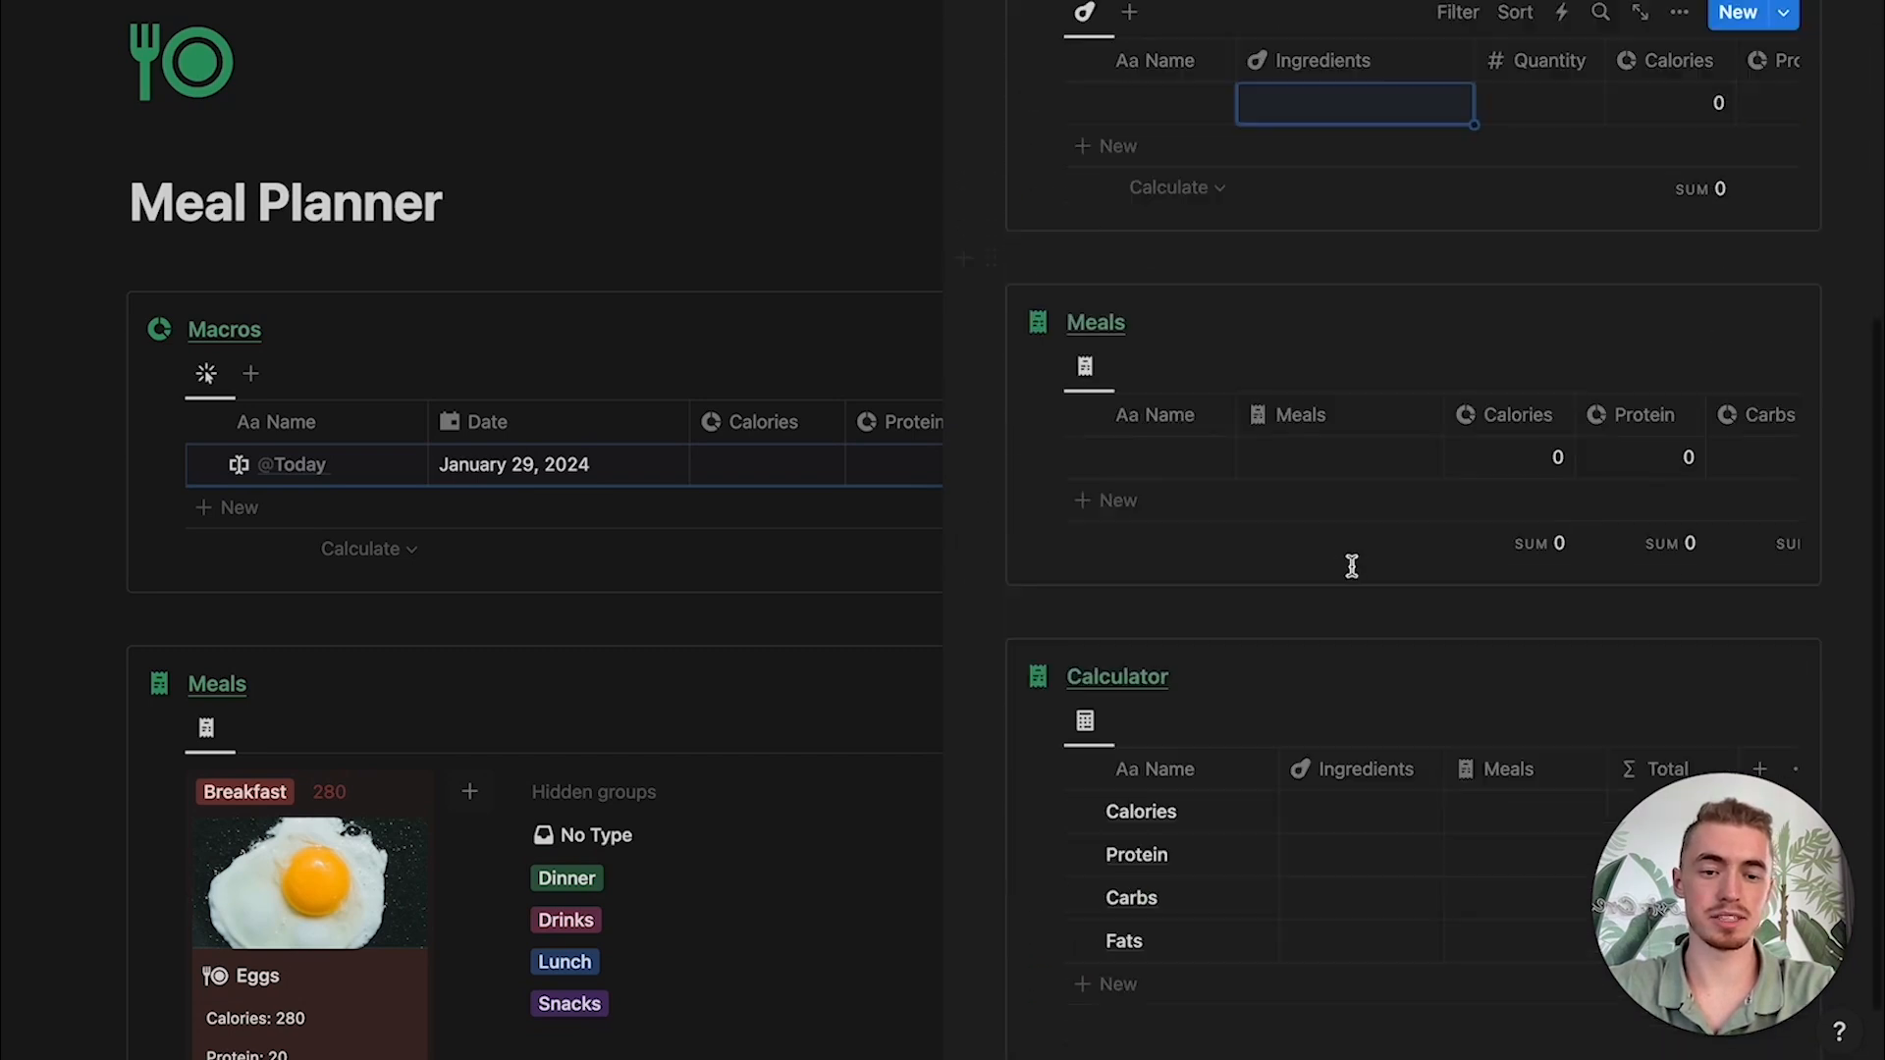
scroll(1374, 530, down, 1)
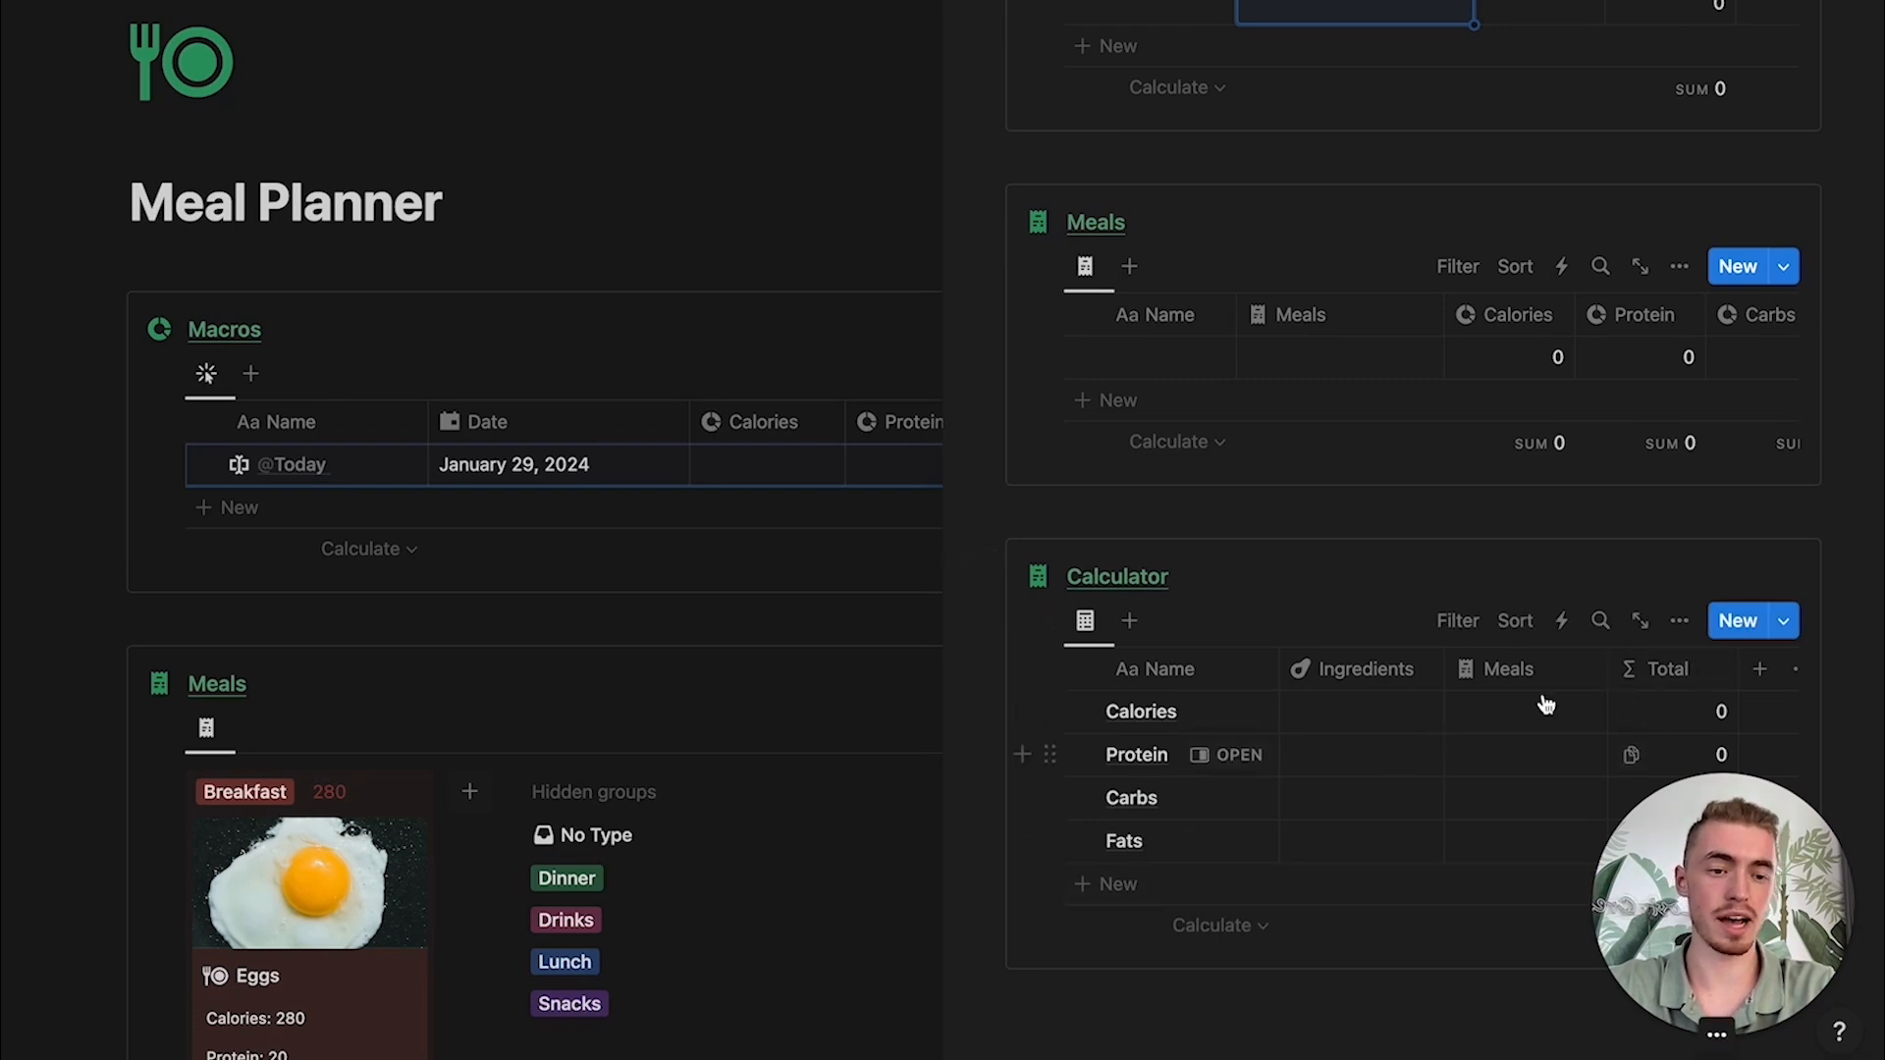
scroll(1440, 573, up, 5)
scroll(1439, 572, up, 2)
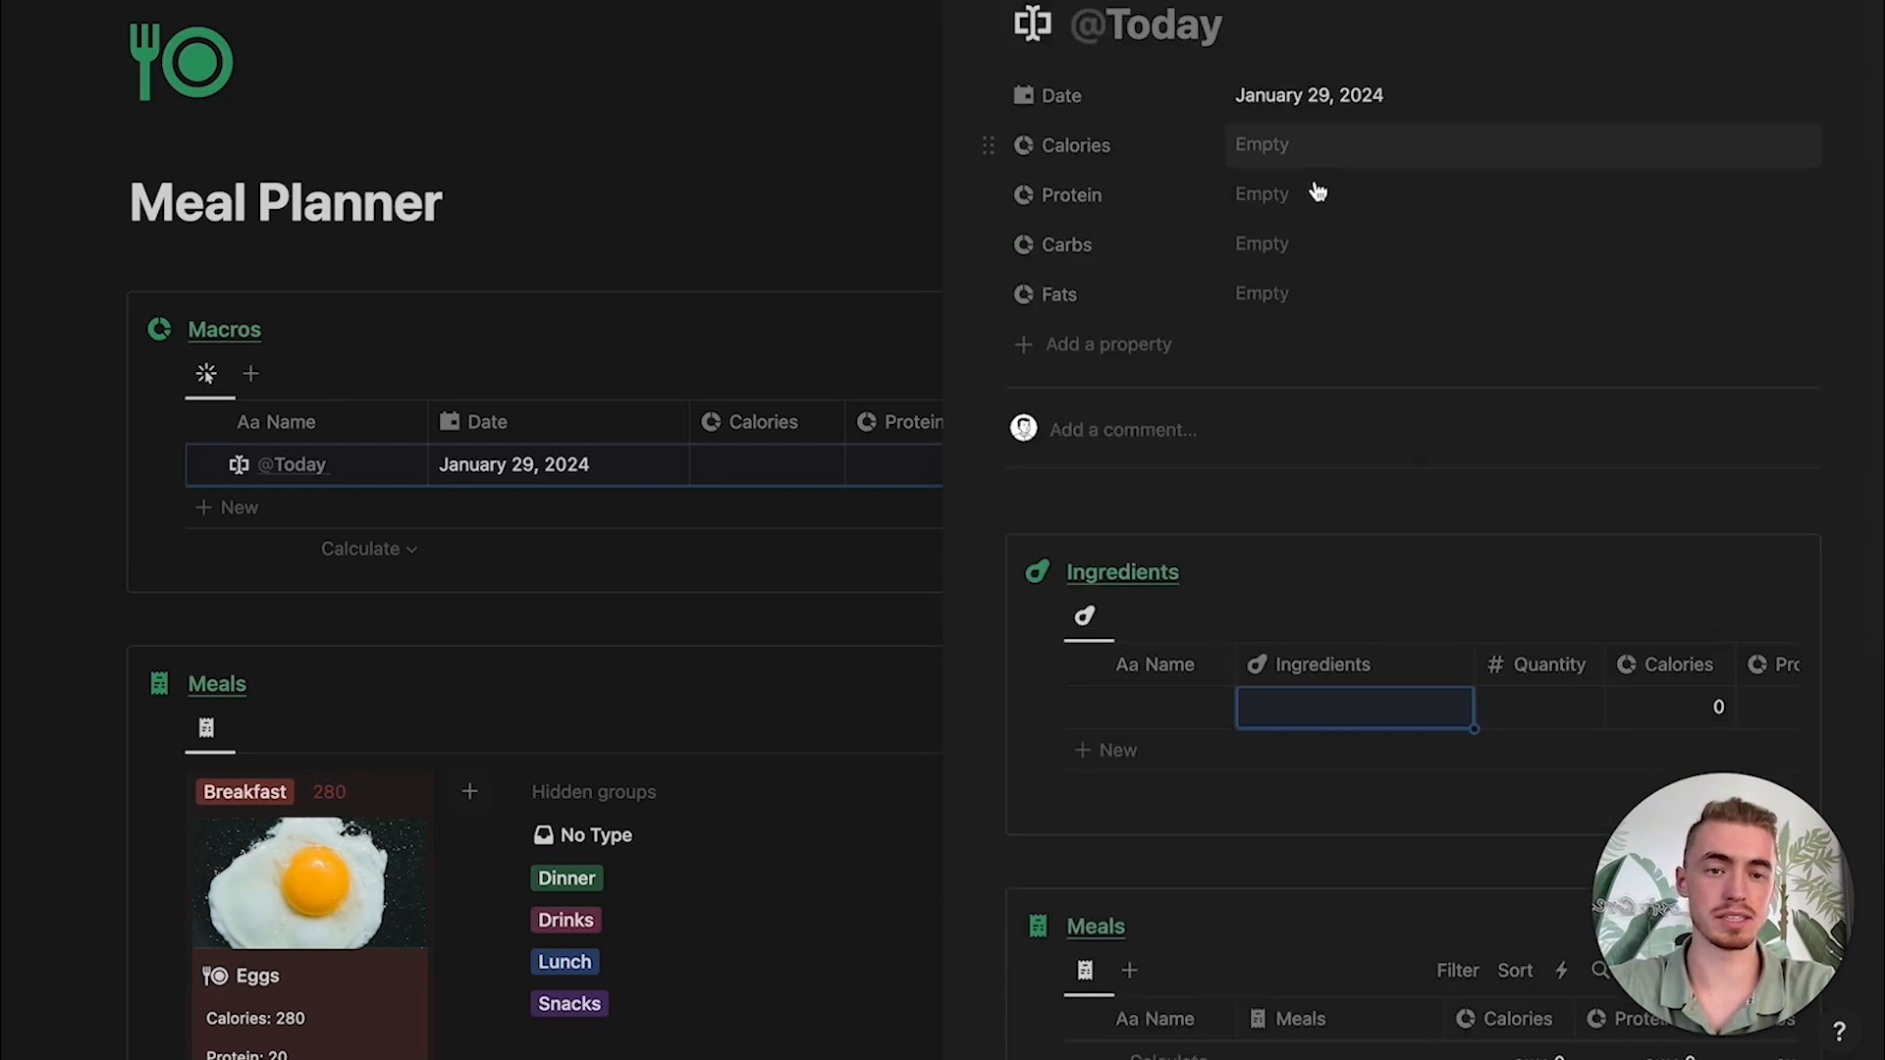
click(547, 379)
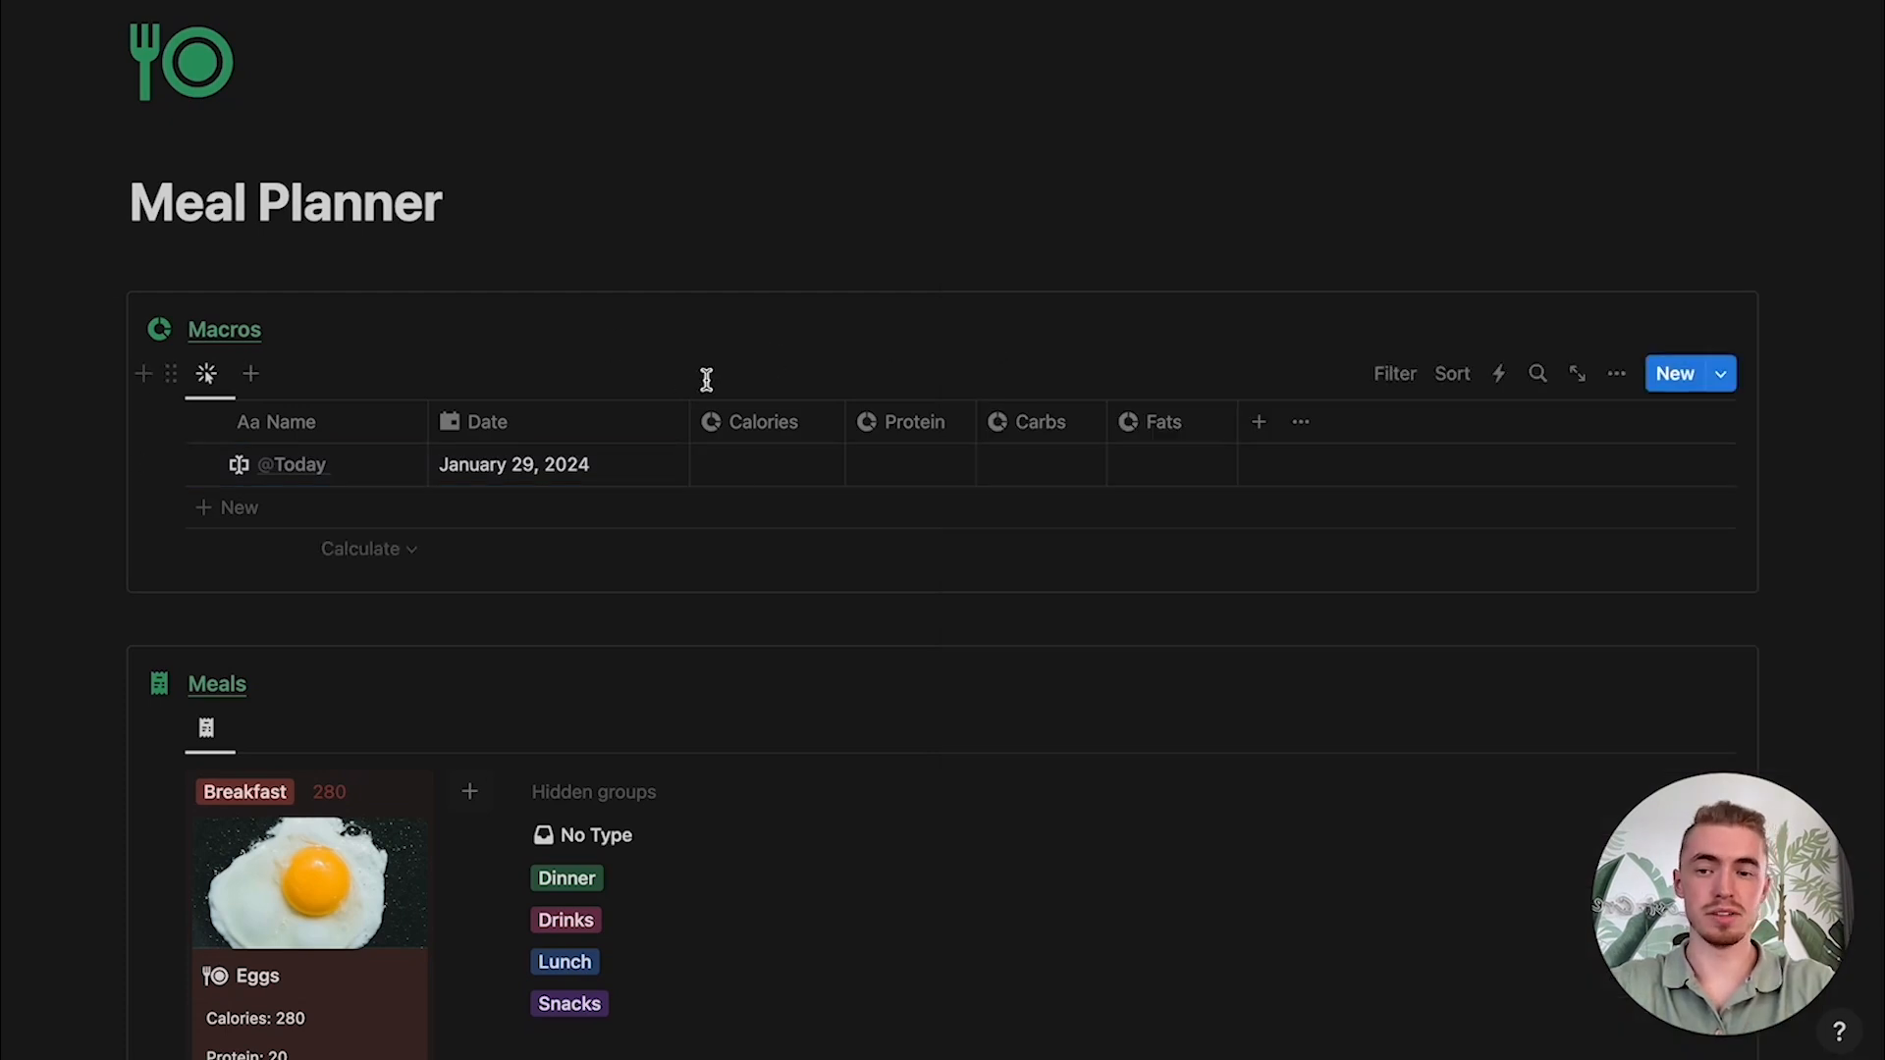
Step: Rename the Macros table's view as "today"
click(205, 375)
click(257, 425)
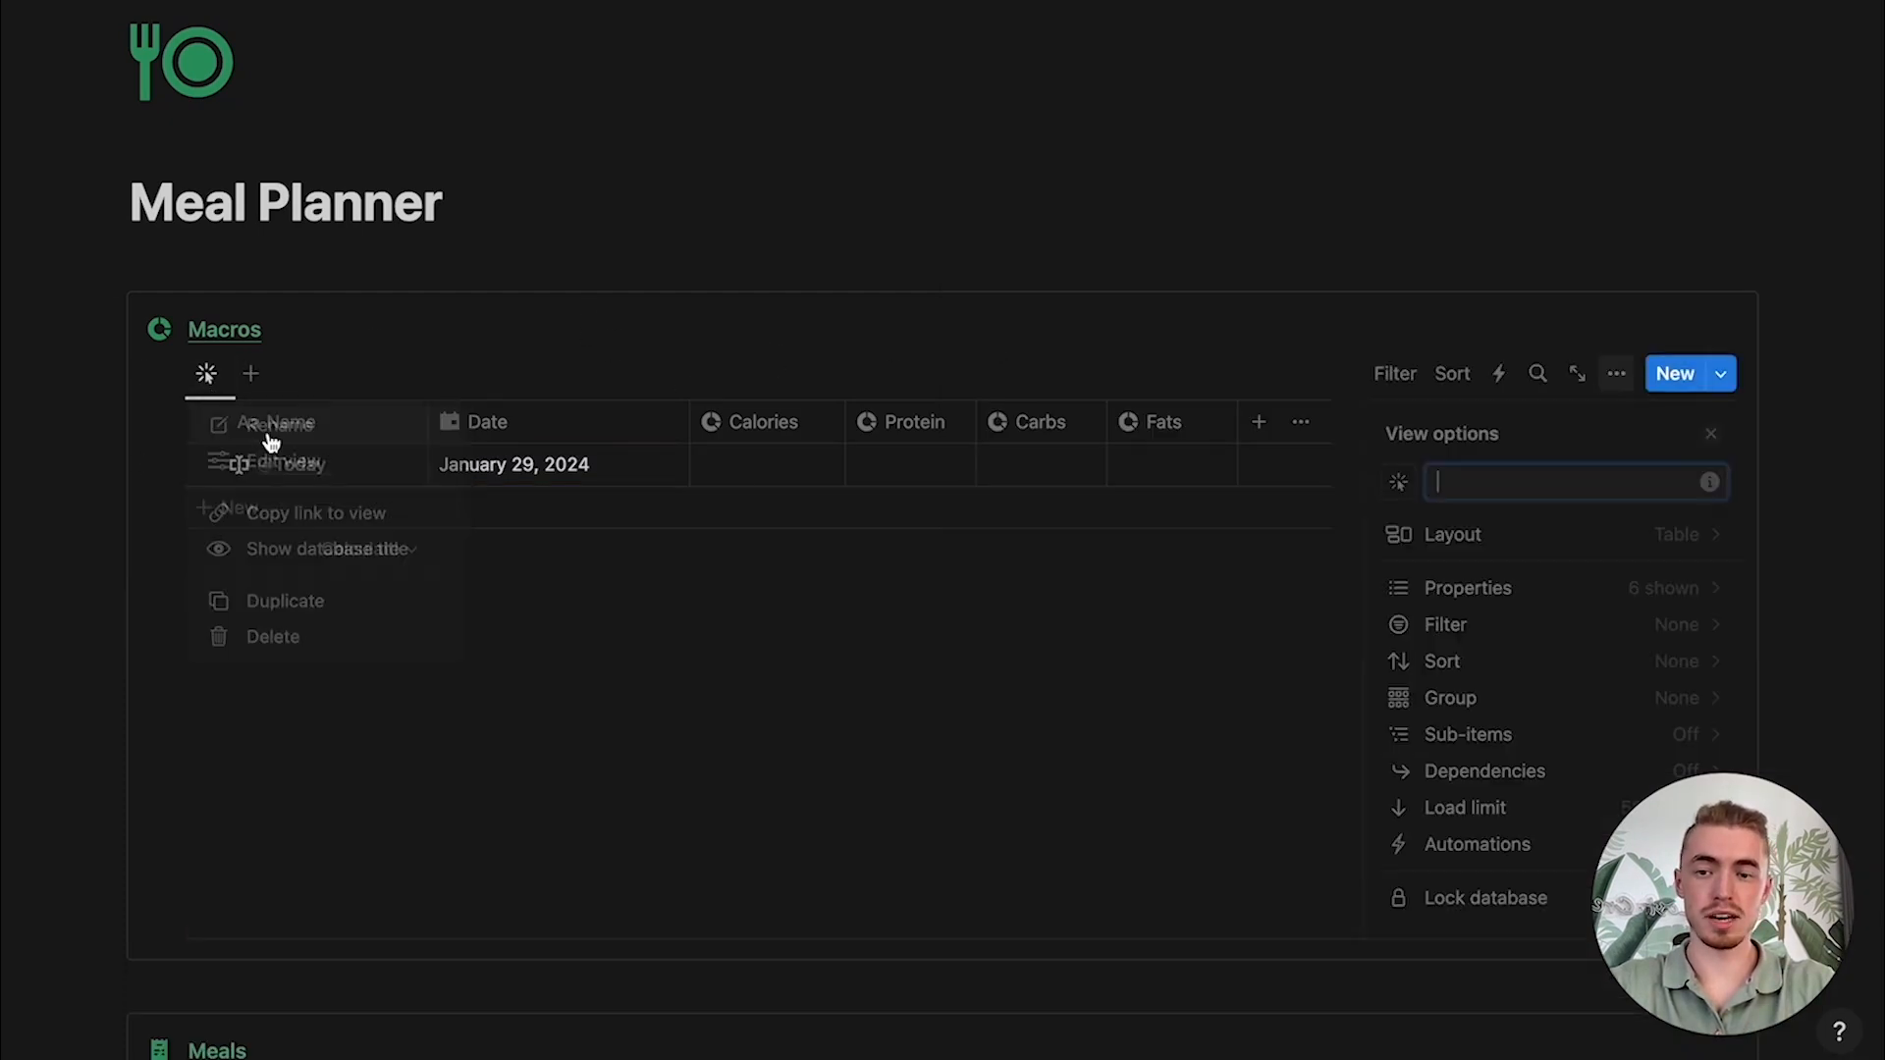
text(today)
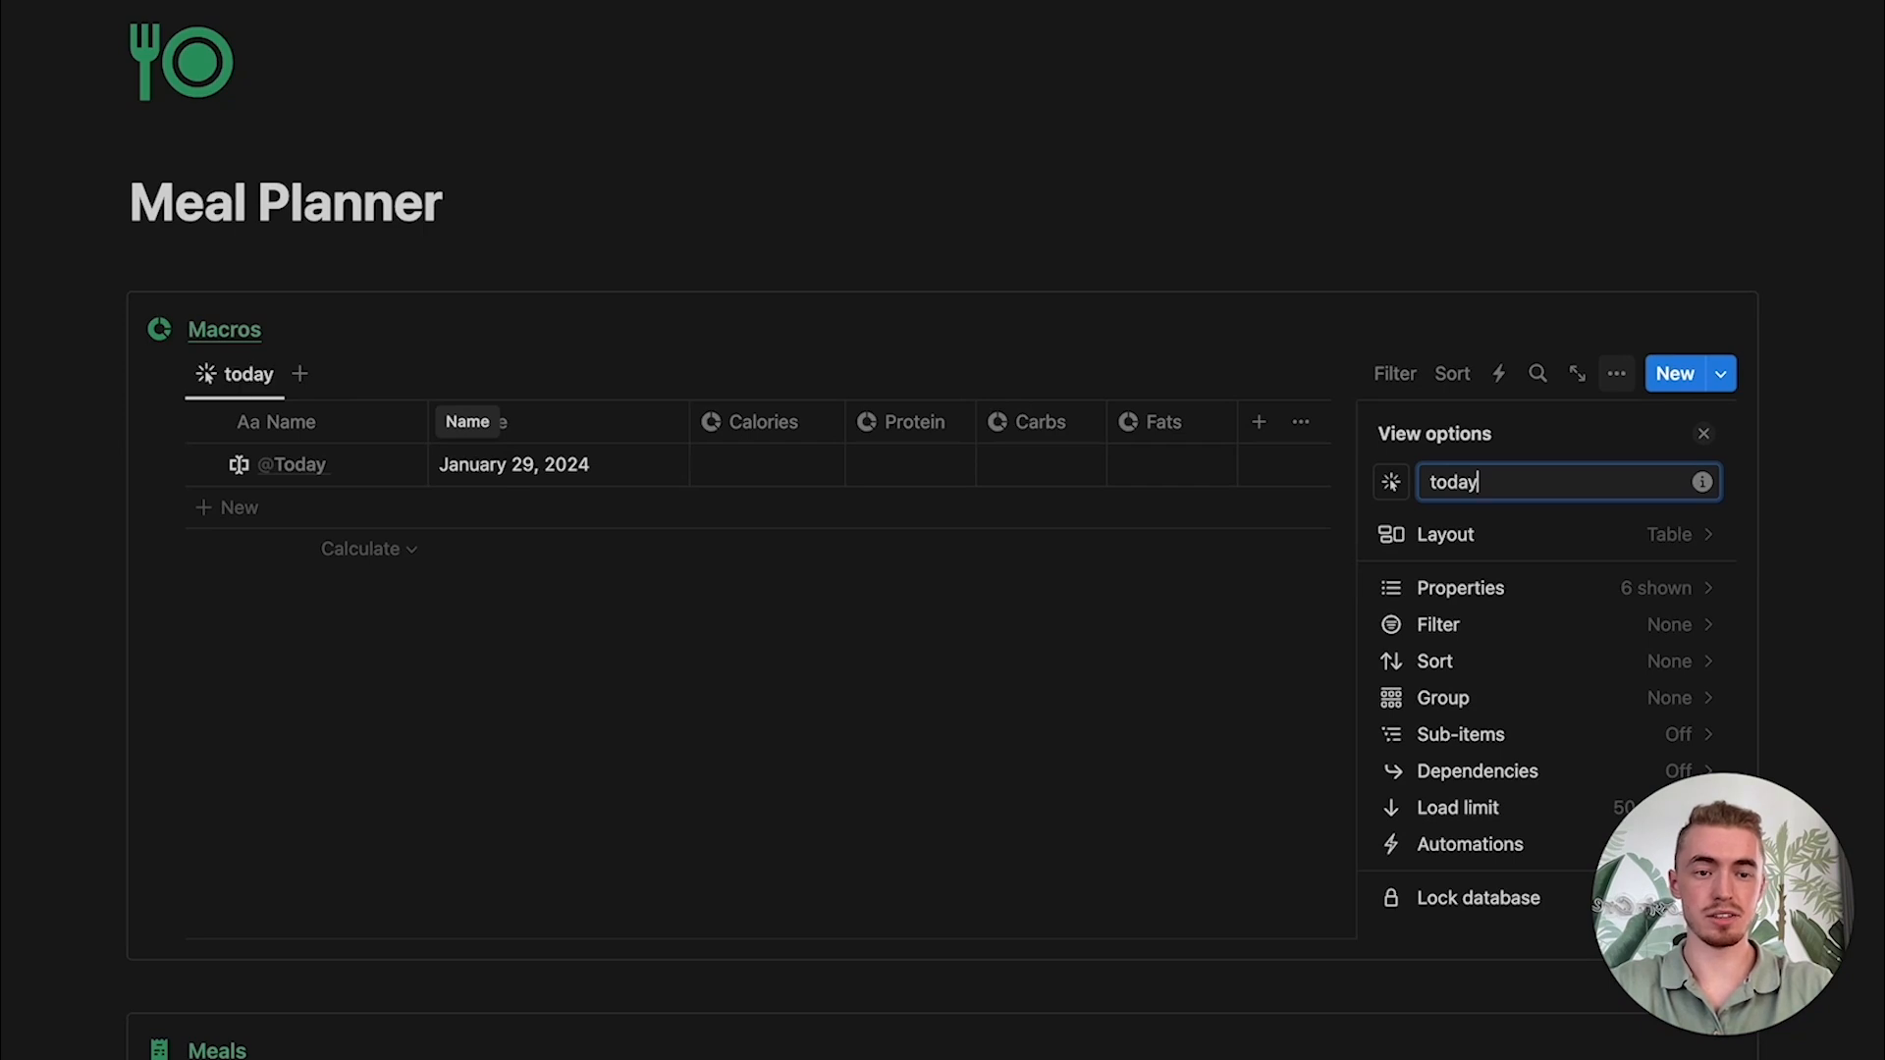
Step: Filter the today view to entries whose Date is Today, and hide its Date column
click(1439, 628)
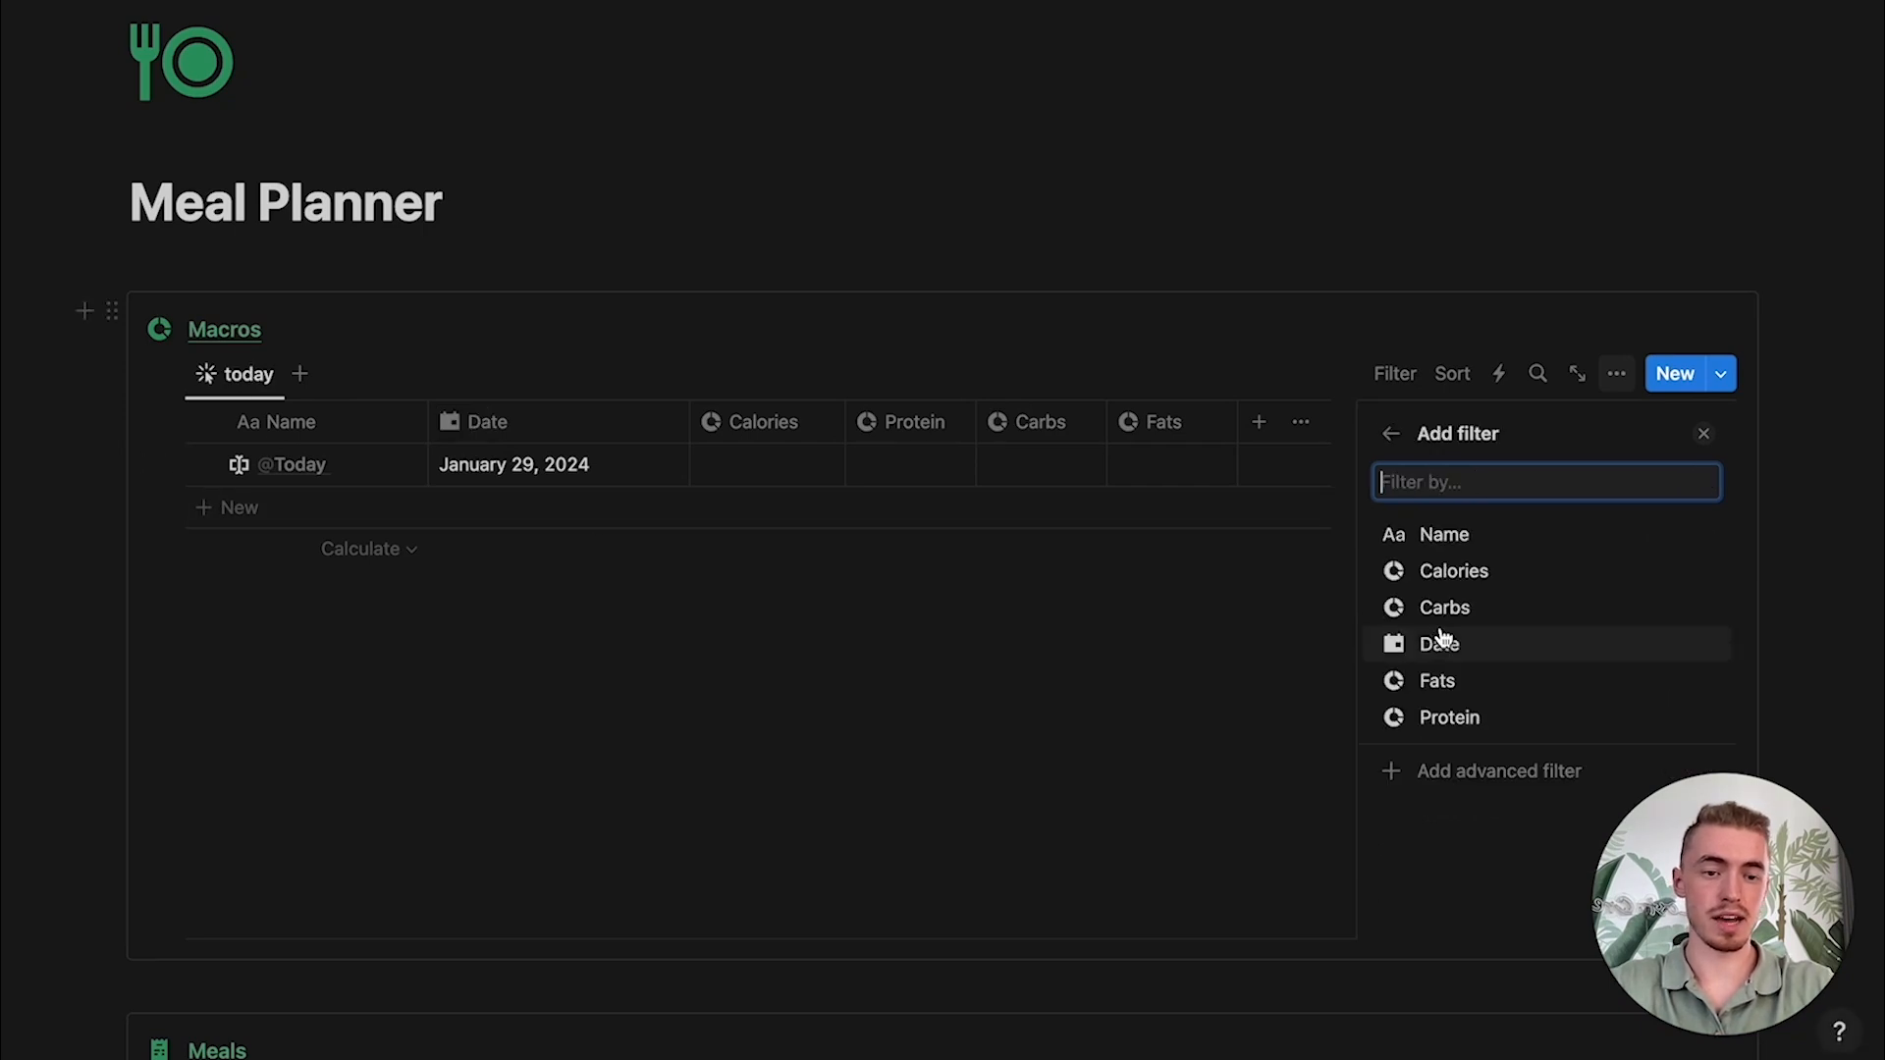
click(1426, 656)
click(1536, 527)
click(1461, 561)
click(1654, 573)
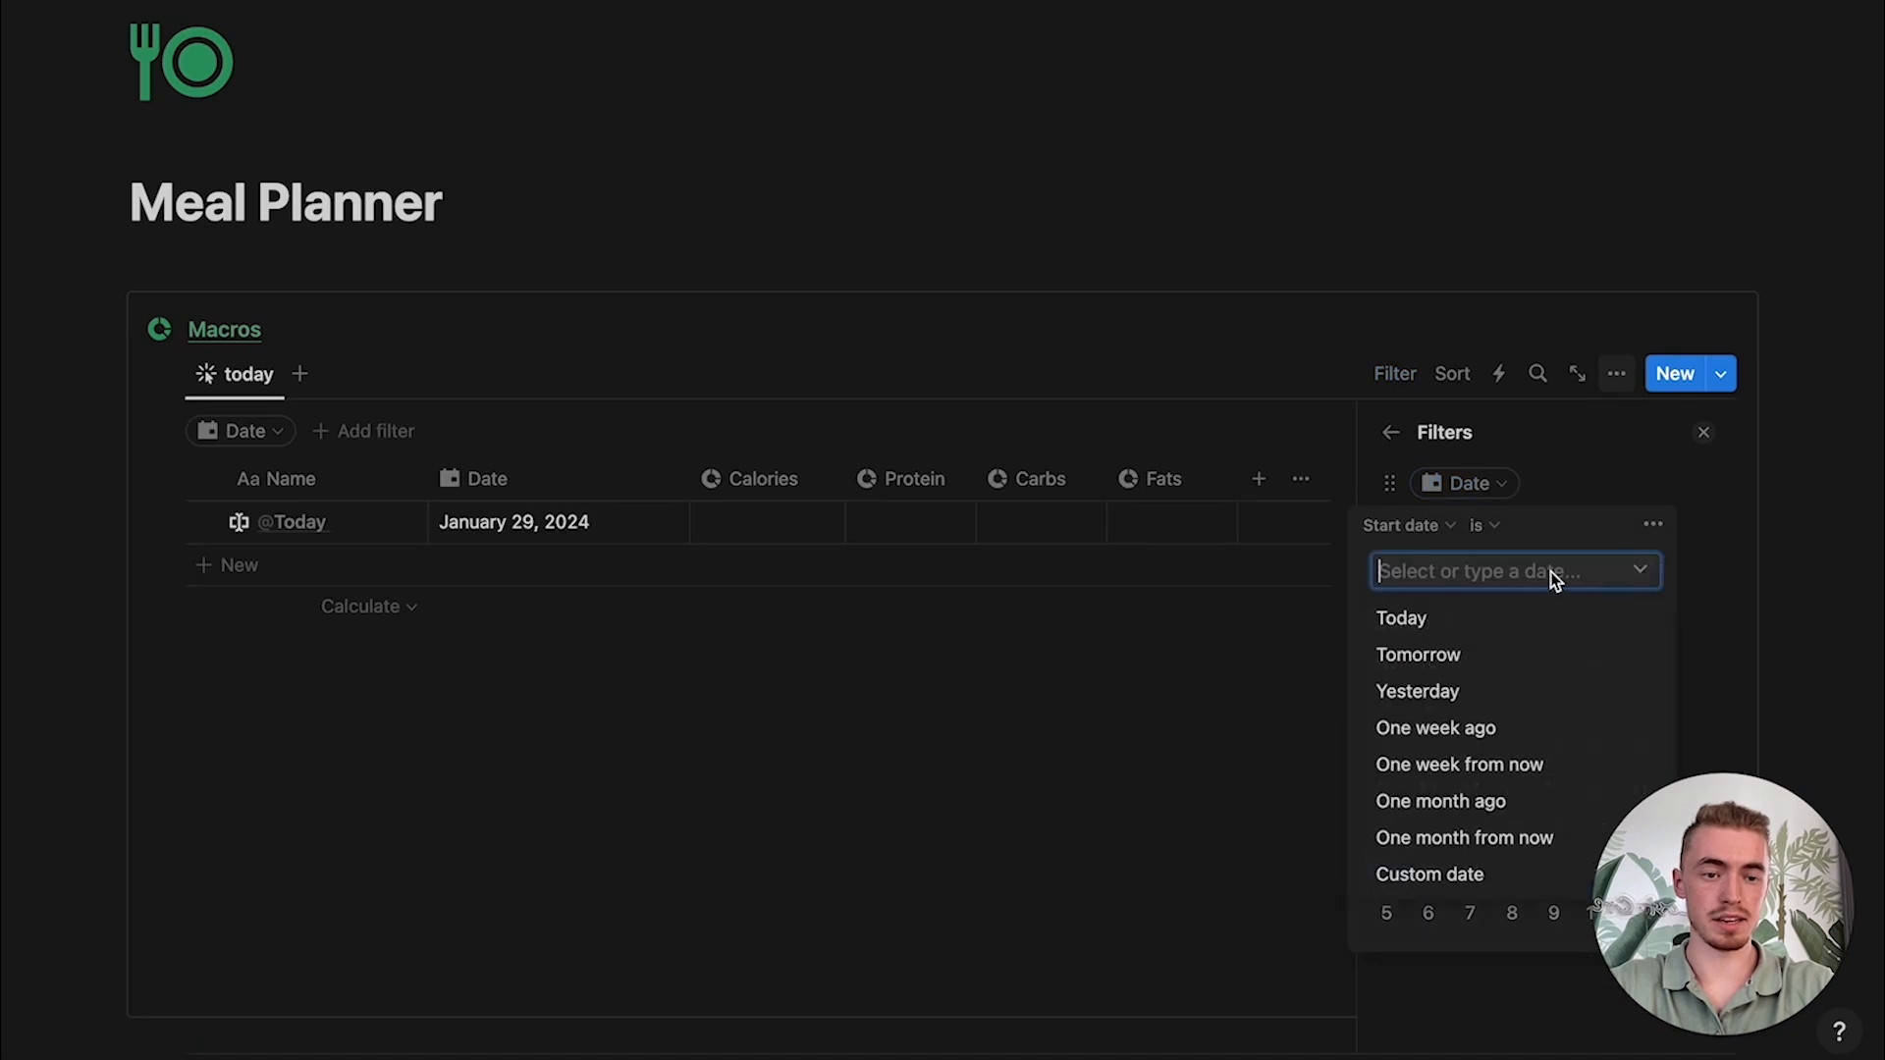
click(1451, 634)
click(1601, 469)
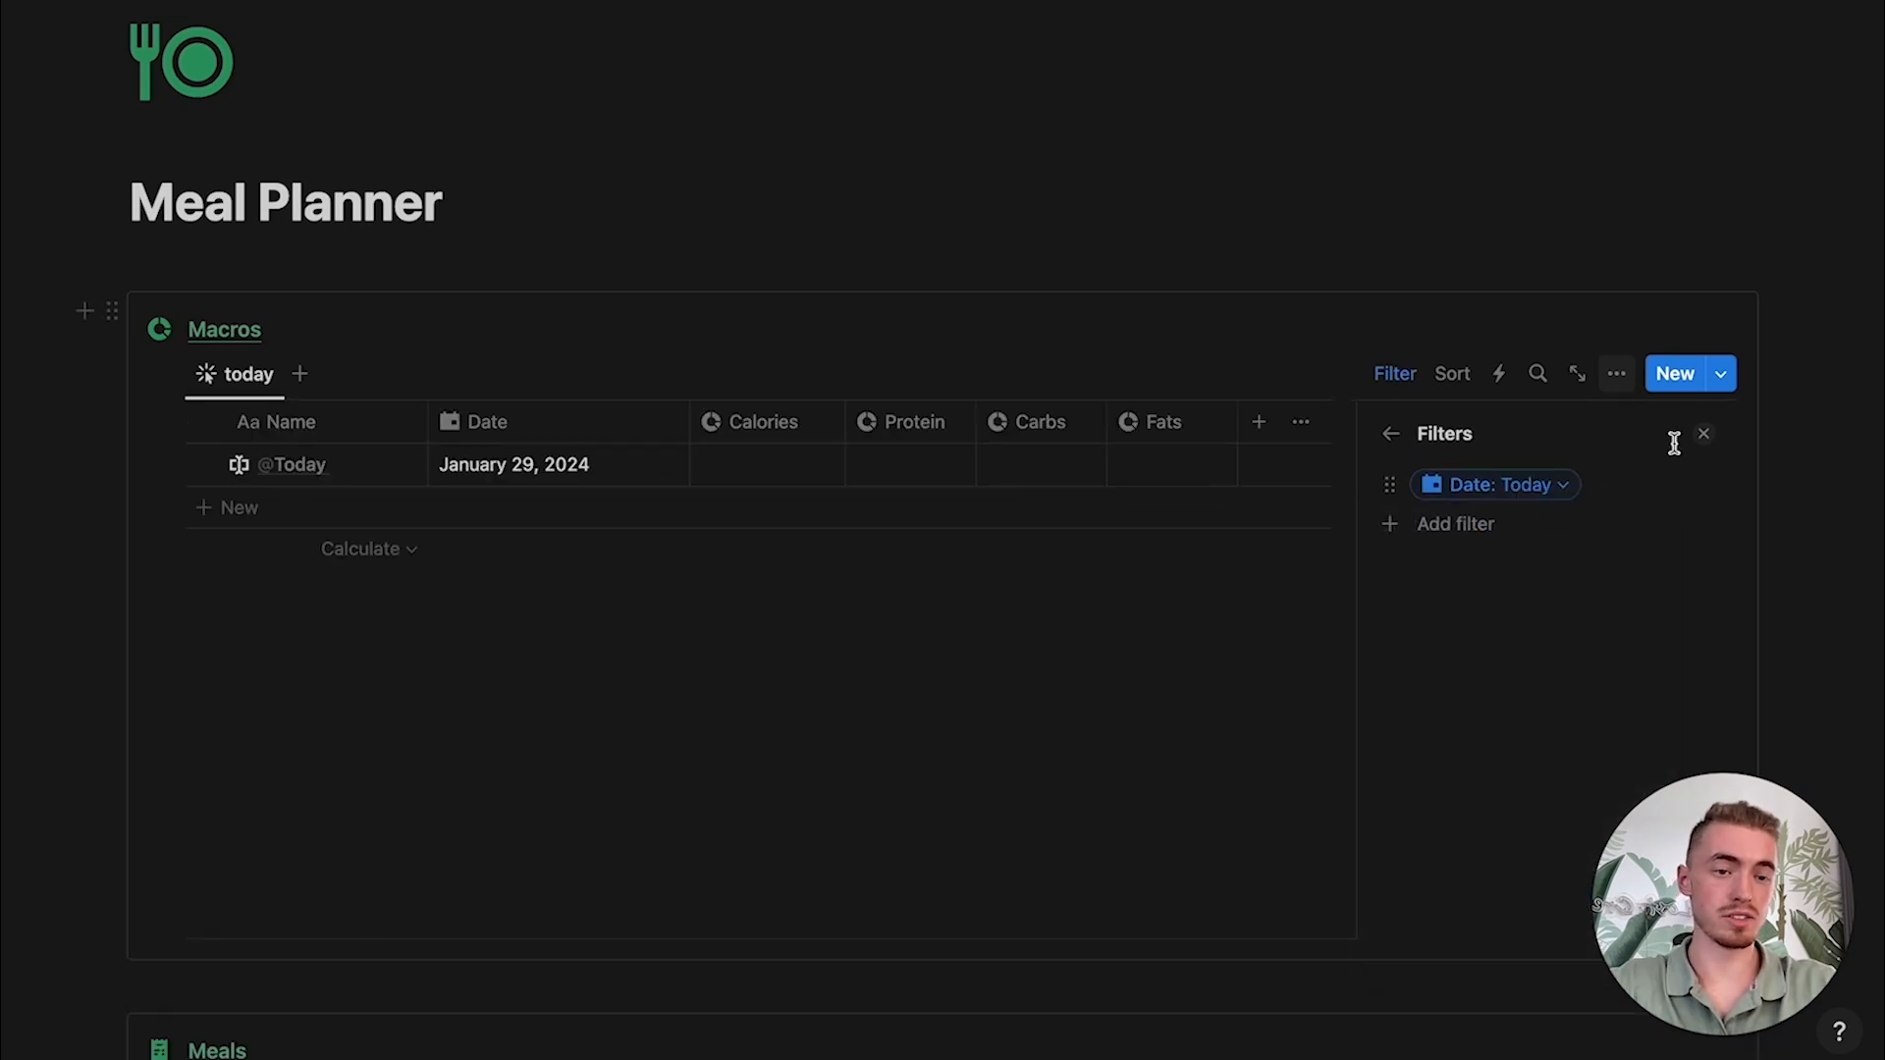
click(1705, 435)
click(558, 422)
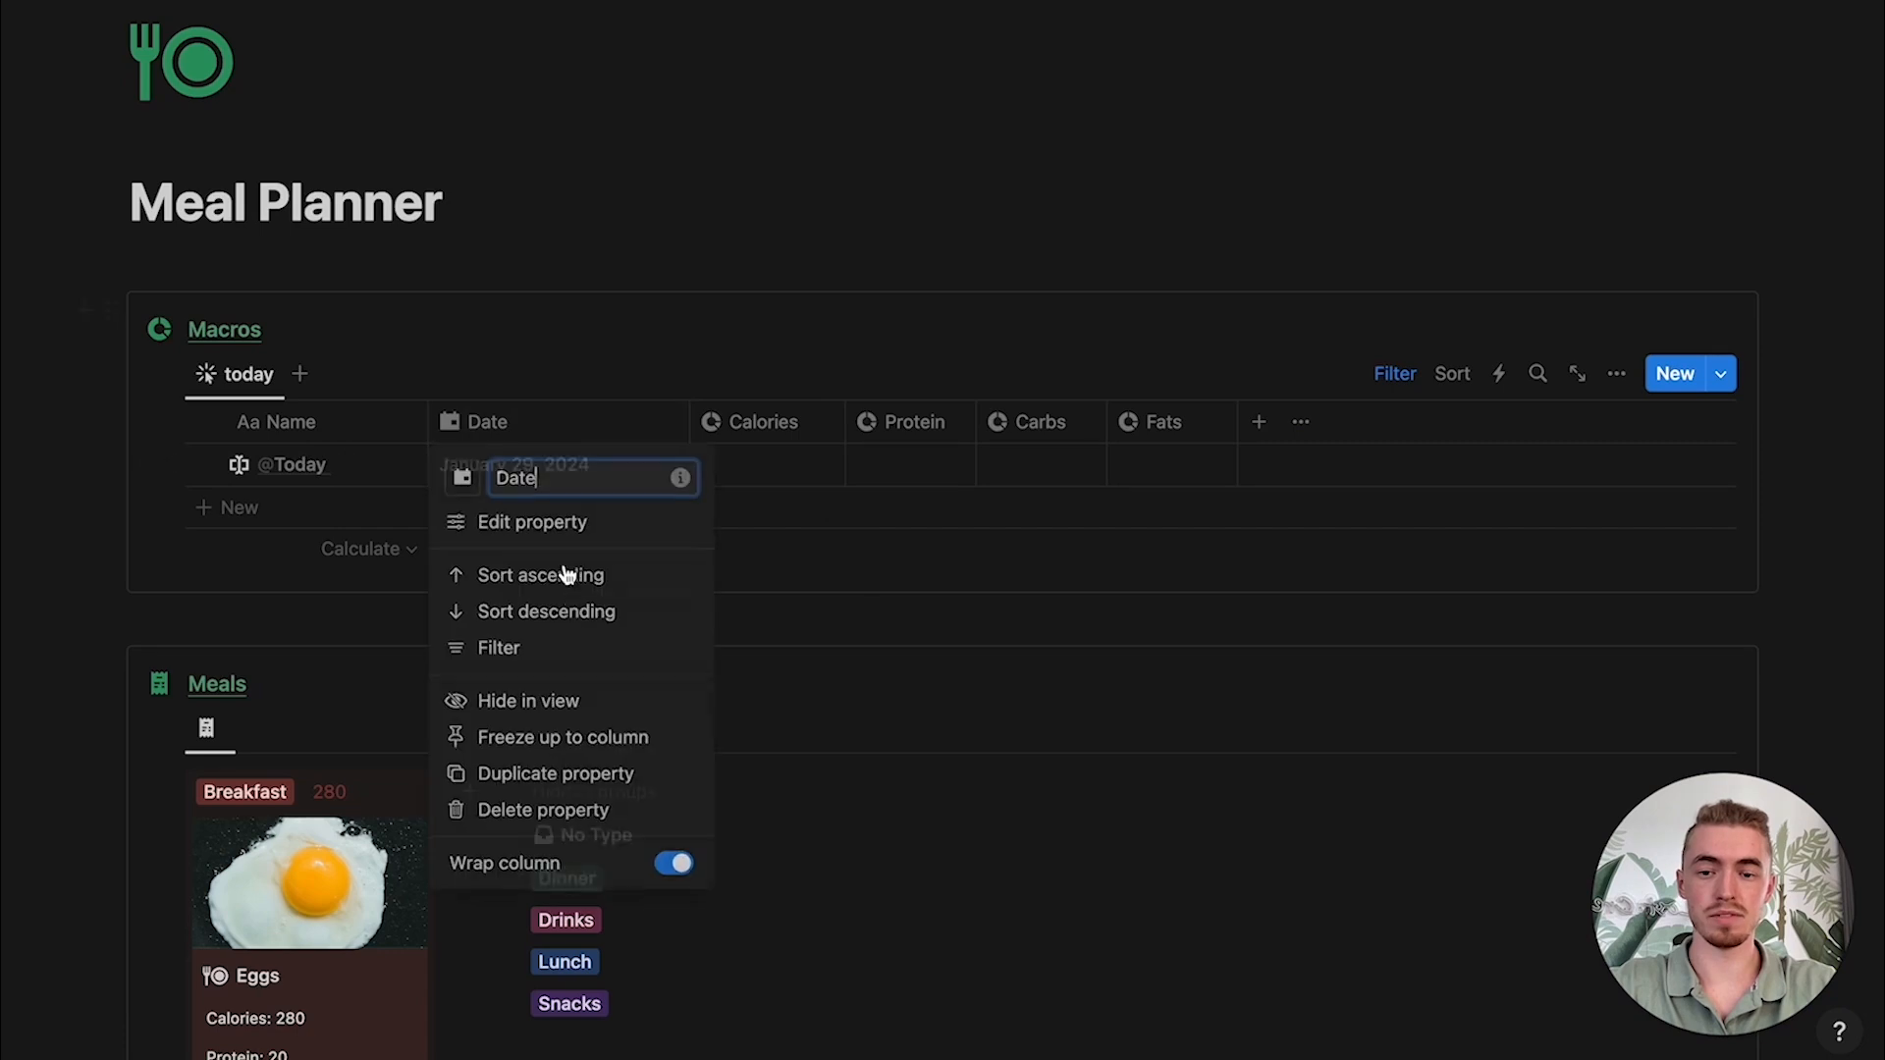
click(579, 695)
Step: Duplicate the today view, name the copy "by week" and give it a chart icon
scroll(442, 570, up, 1)
click(257, 411)
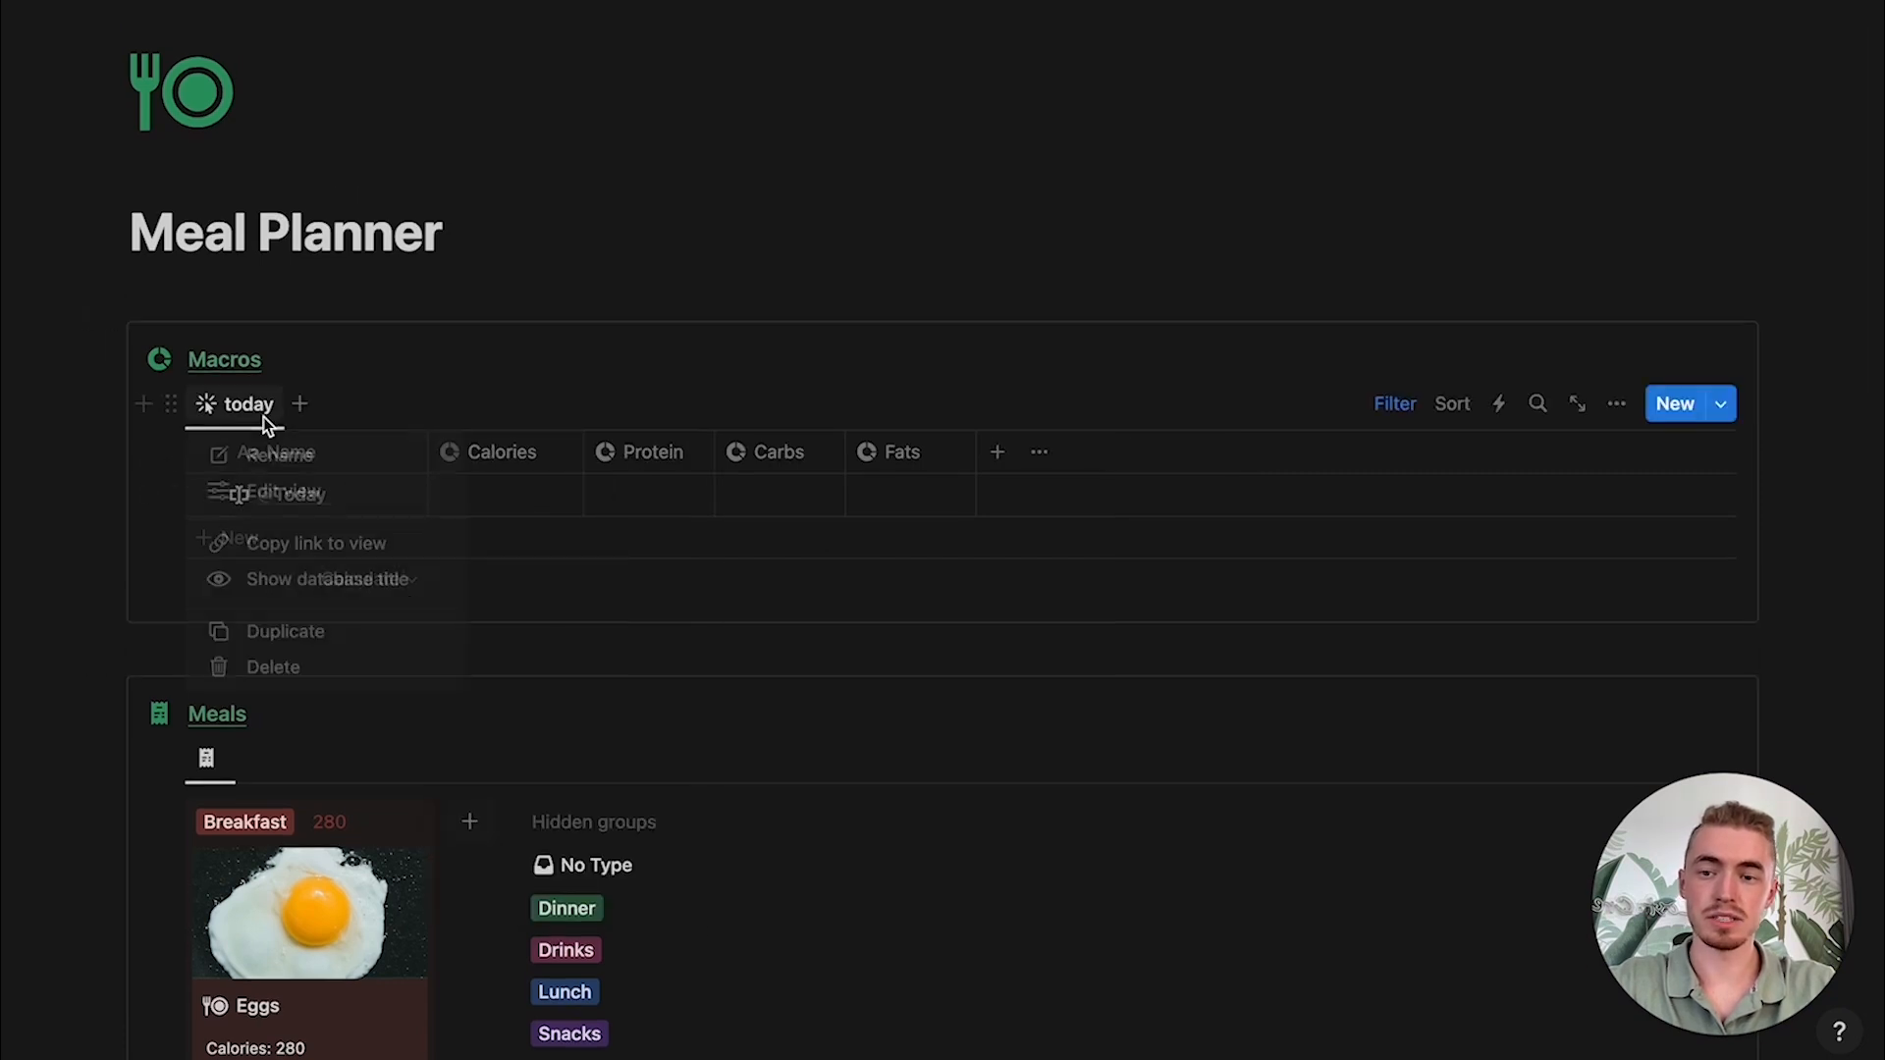
click(310, 642)
key(BackSpace)
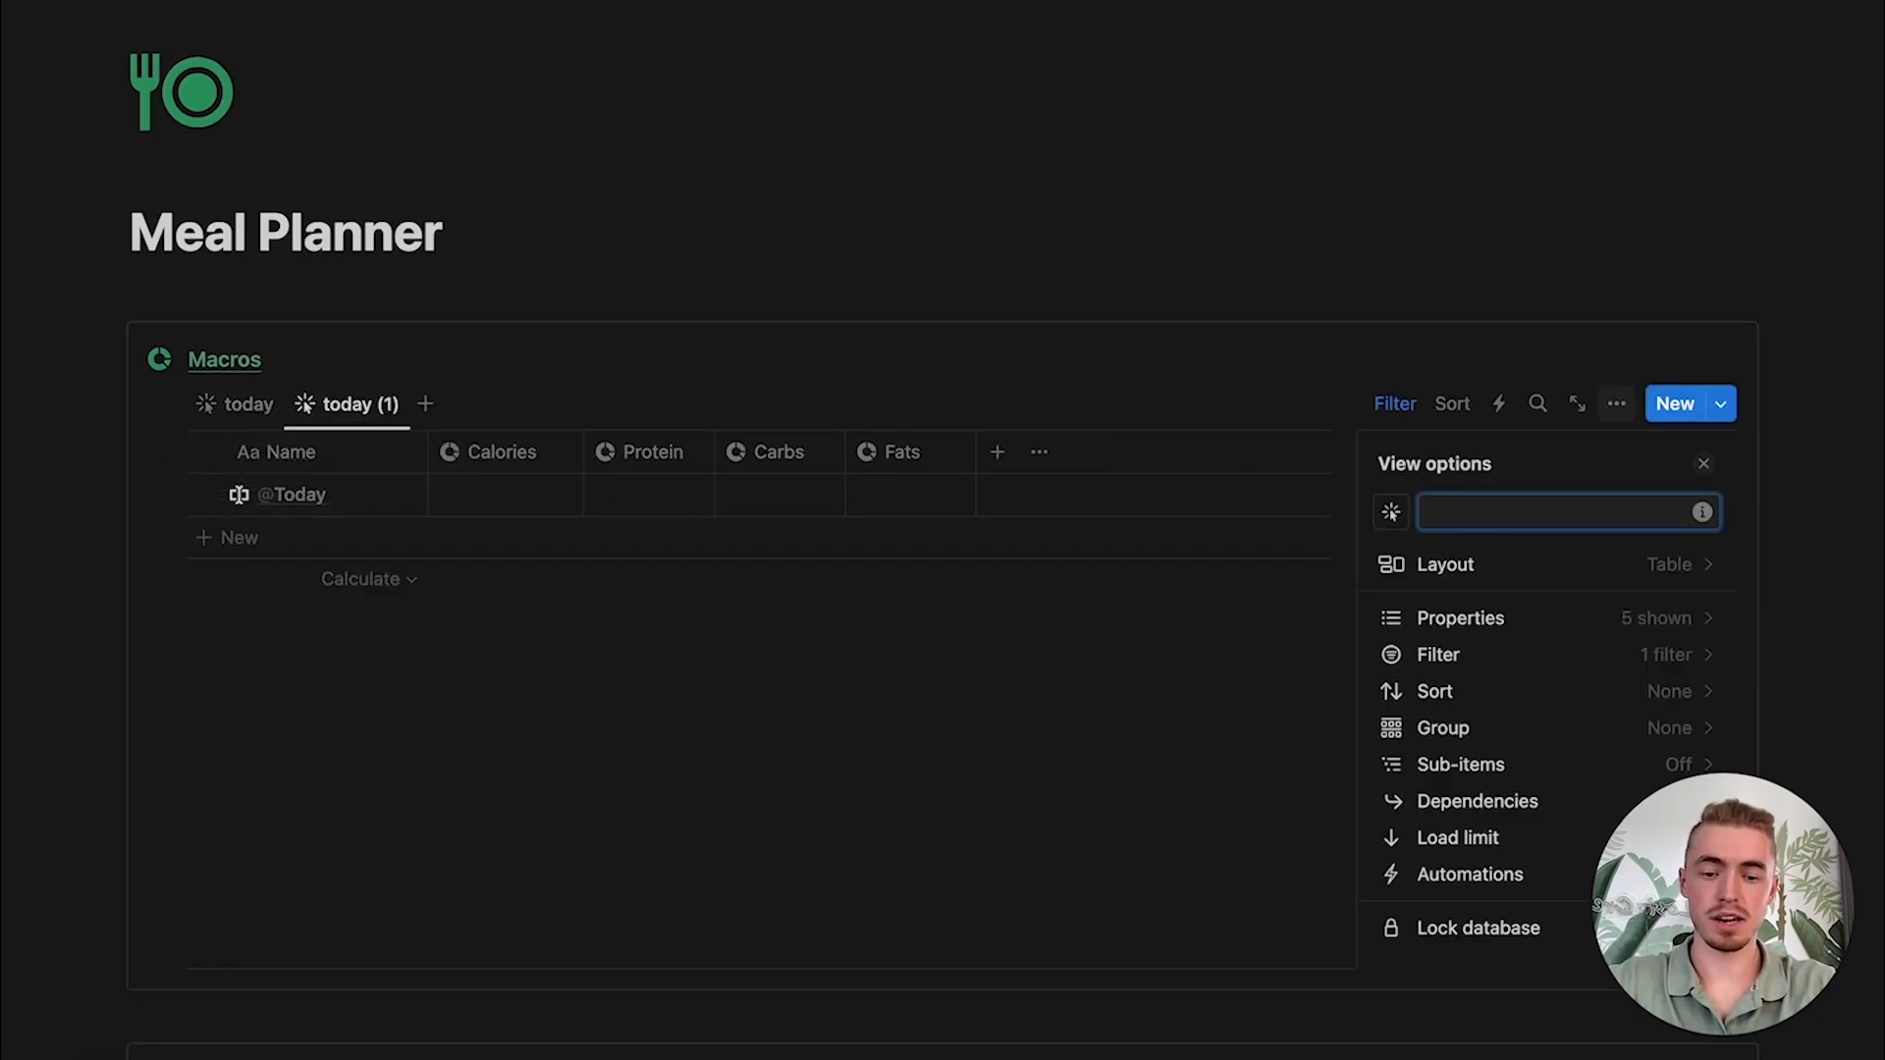
click(1392, 512)
text(char)
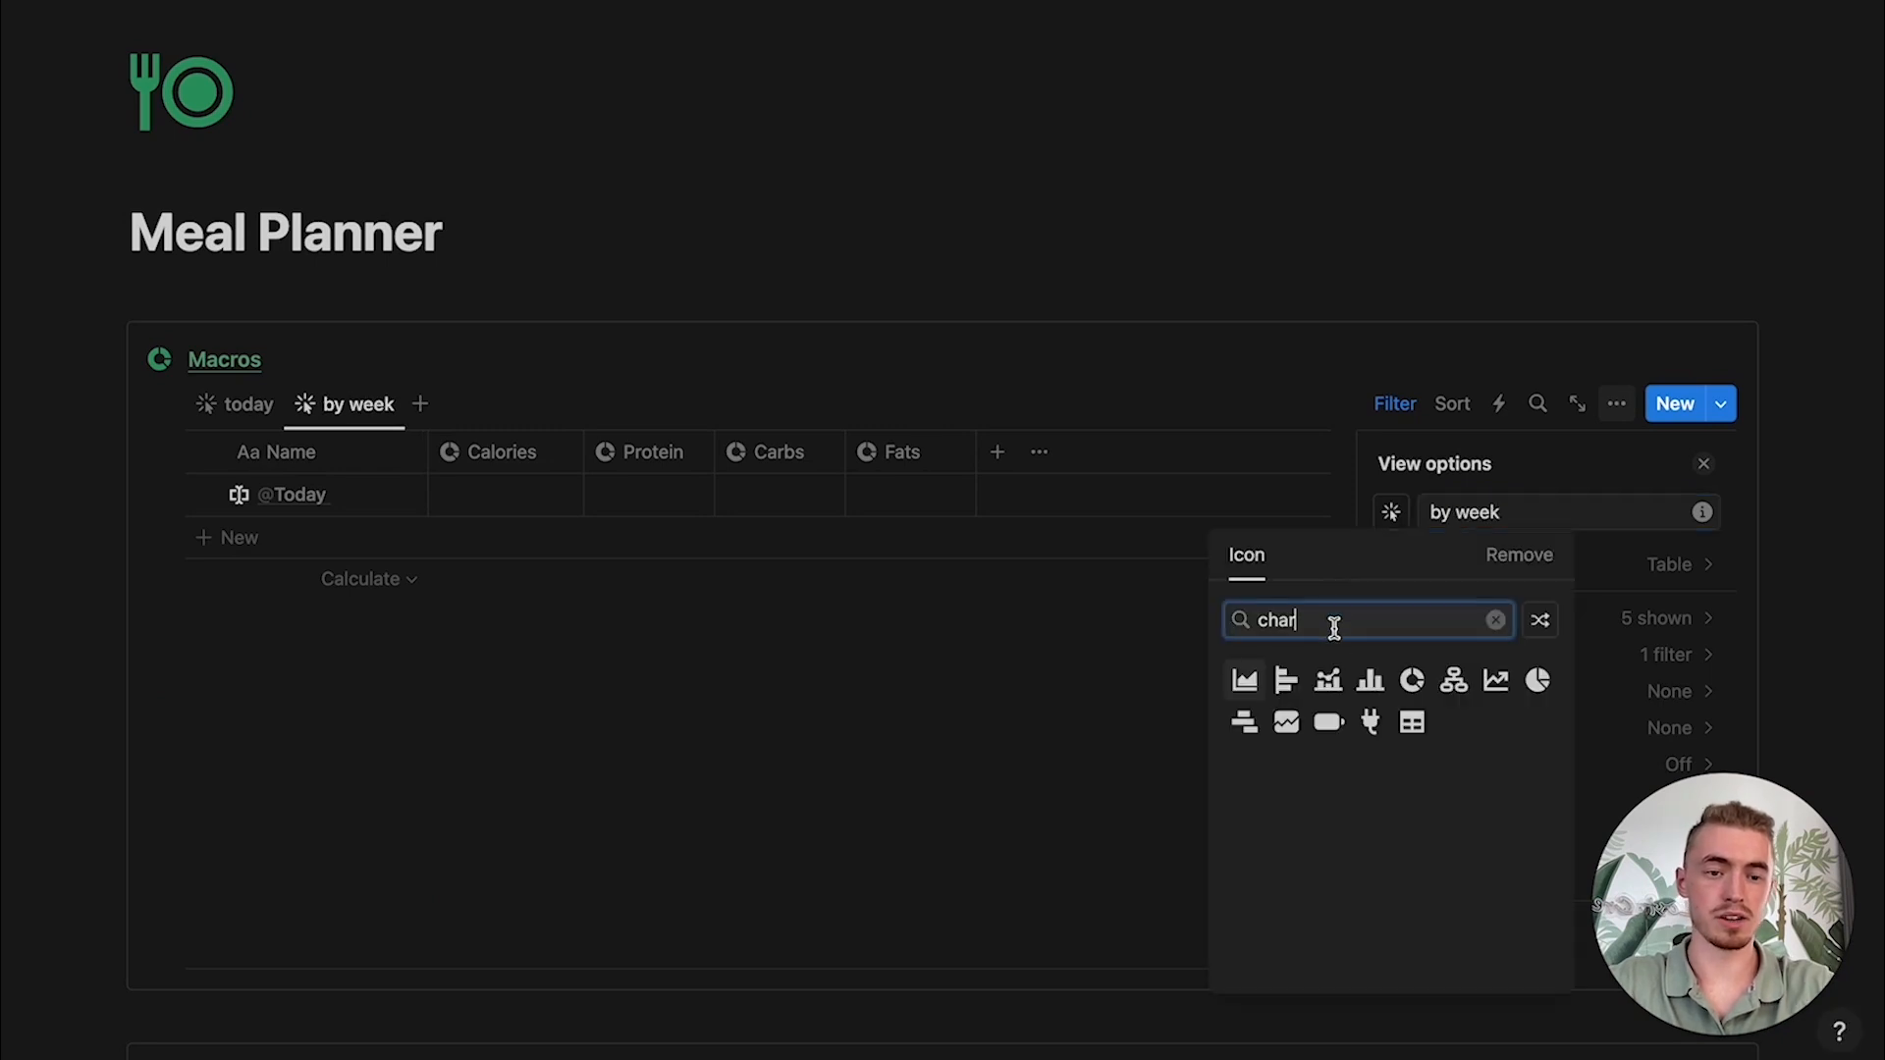
click(1329, 680)
Step: Show the Date property in the by week view
scroll(1502, 462, down, 1)
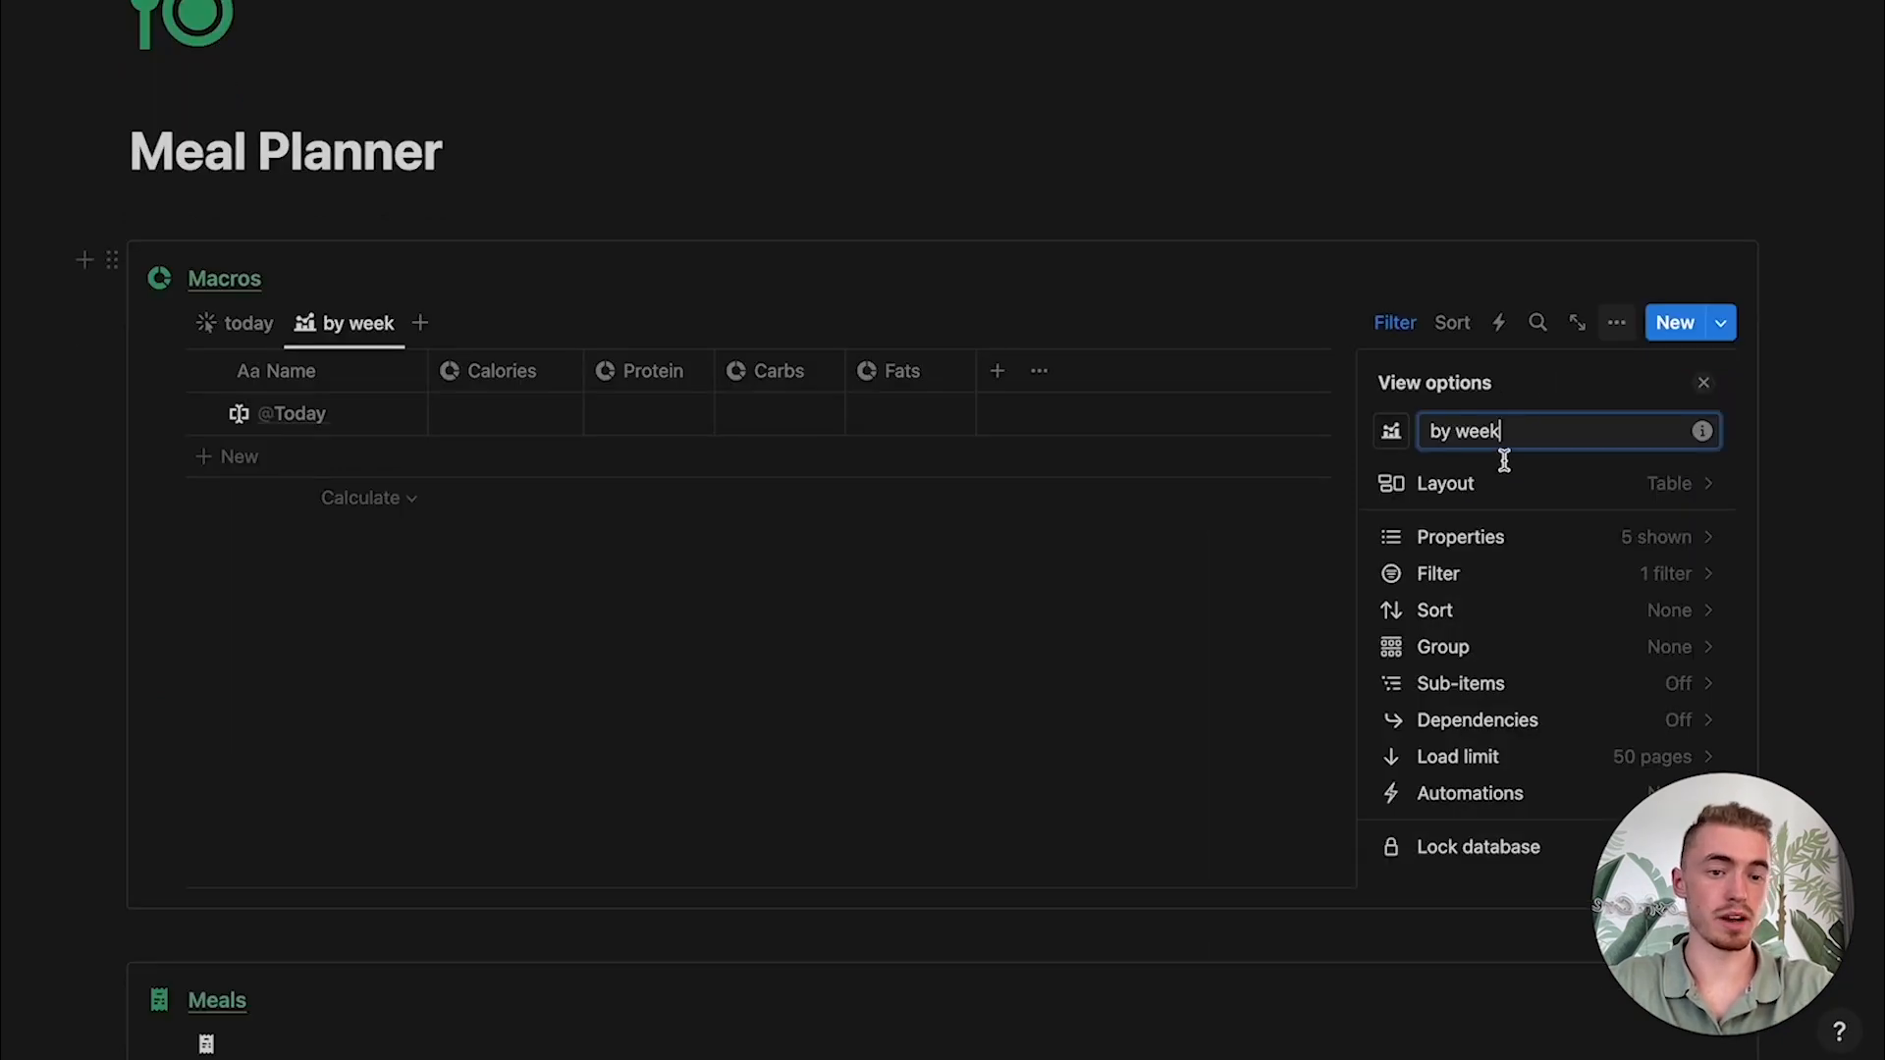
click(1498, 540)
click(1677, 761)
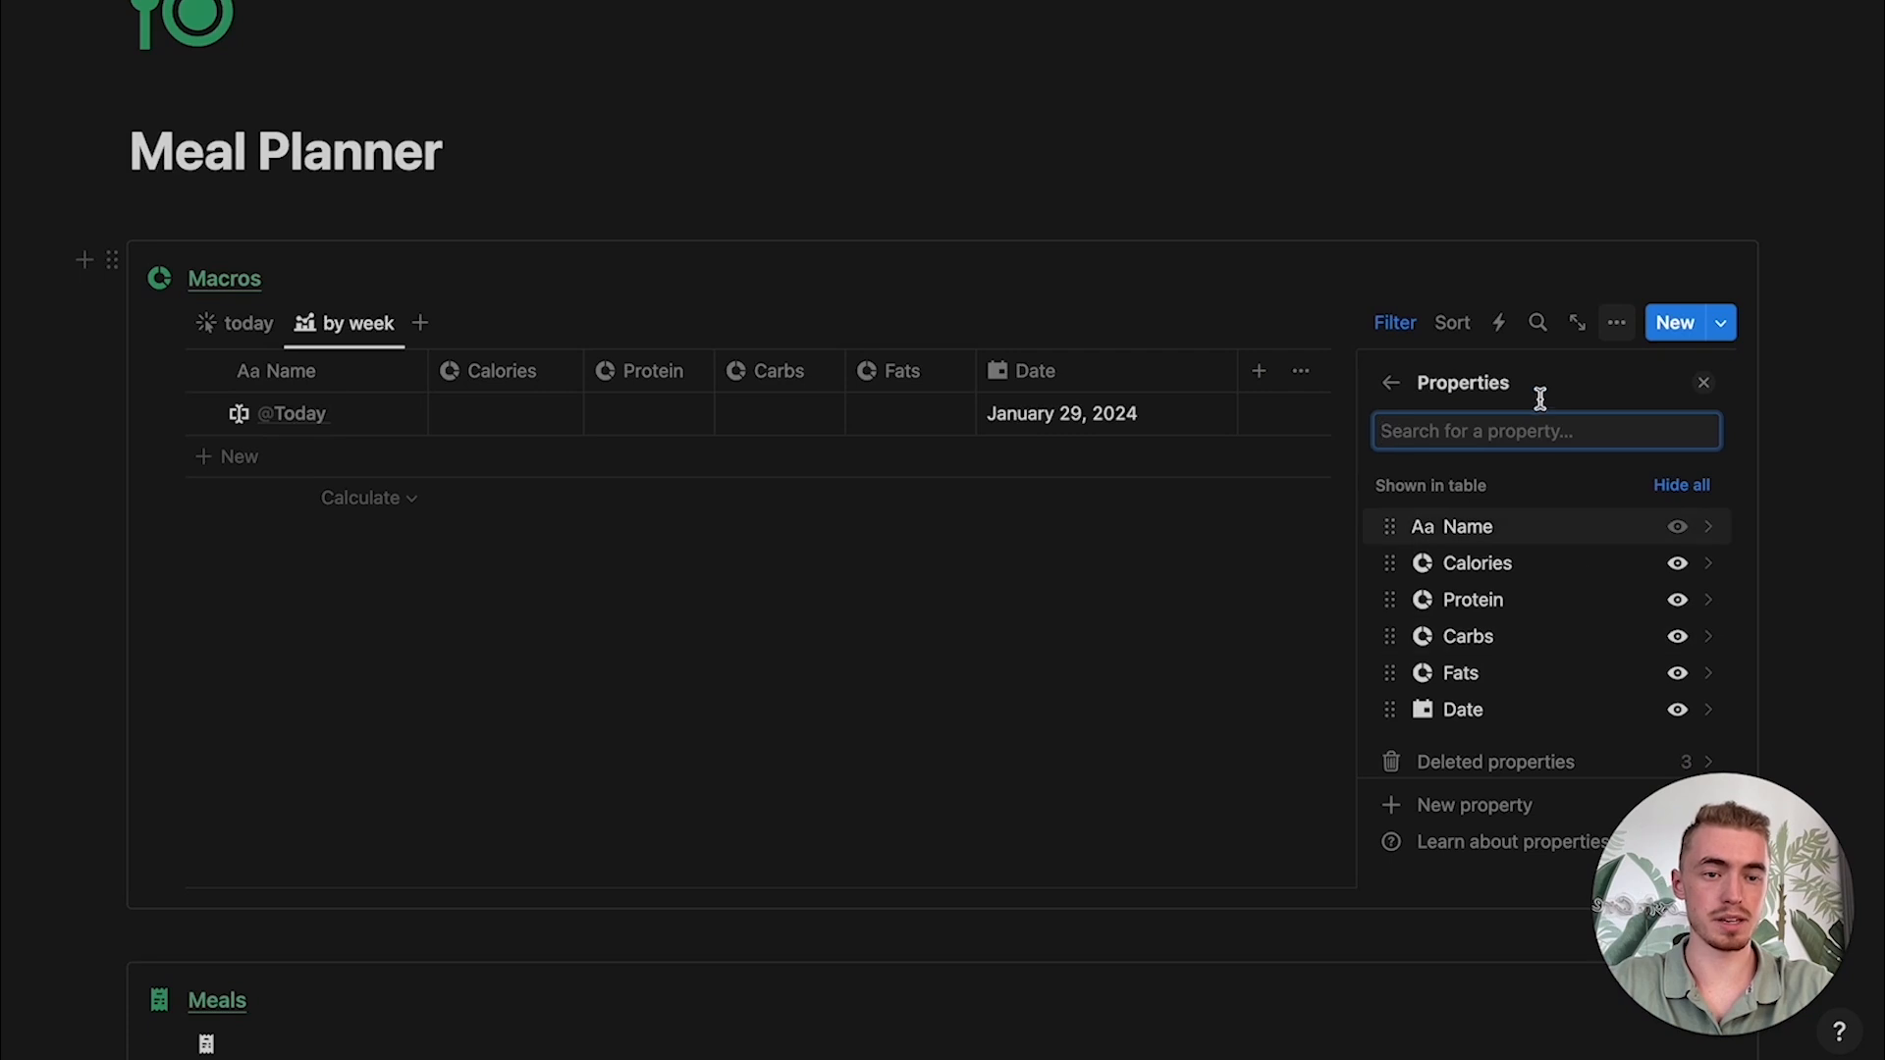
Step: Group the by week view by Date in weekly groups, sorted newest first
click(1399, 382)
click(1458, 646)
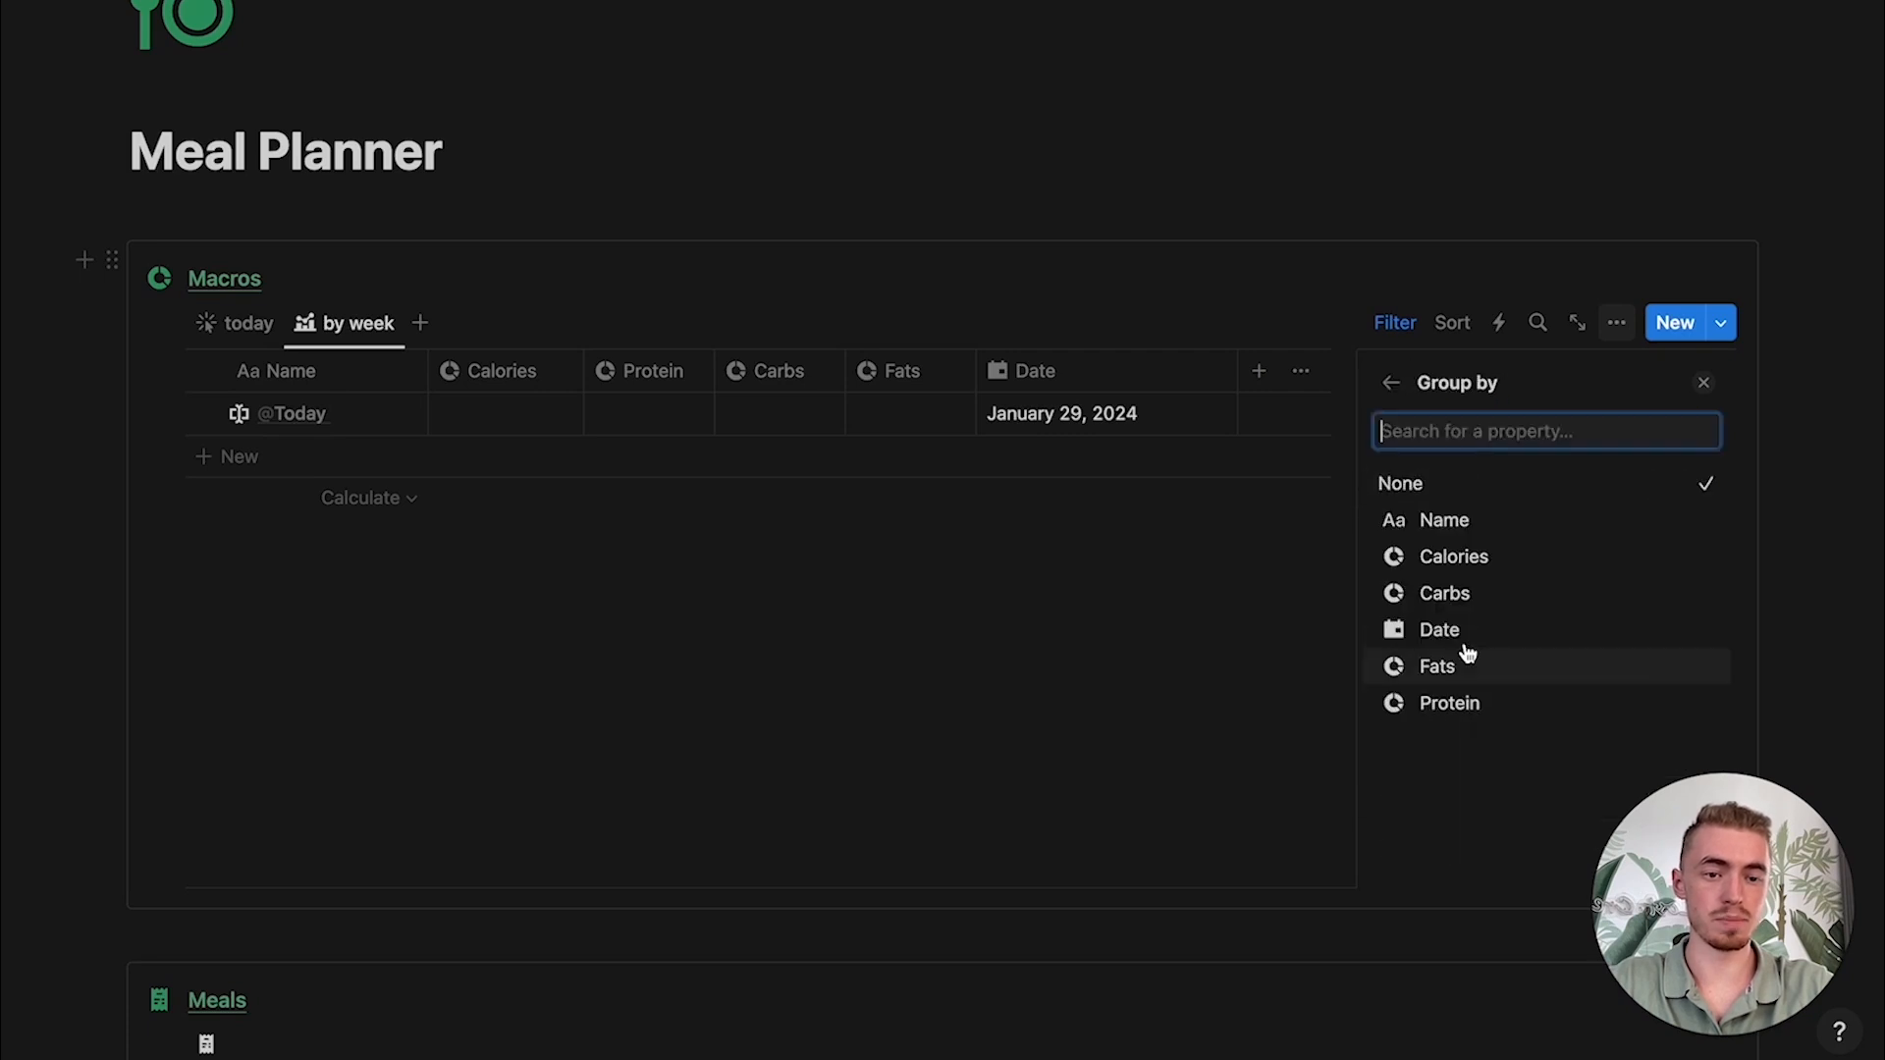
click(1497, 642)
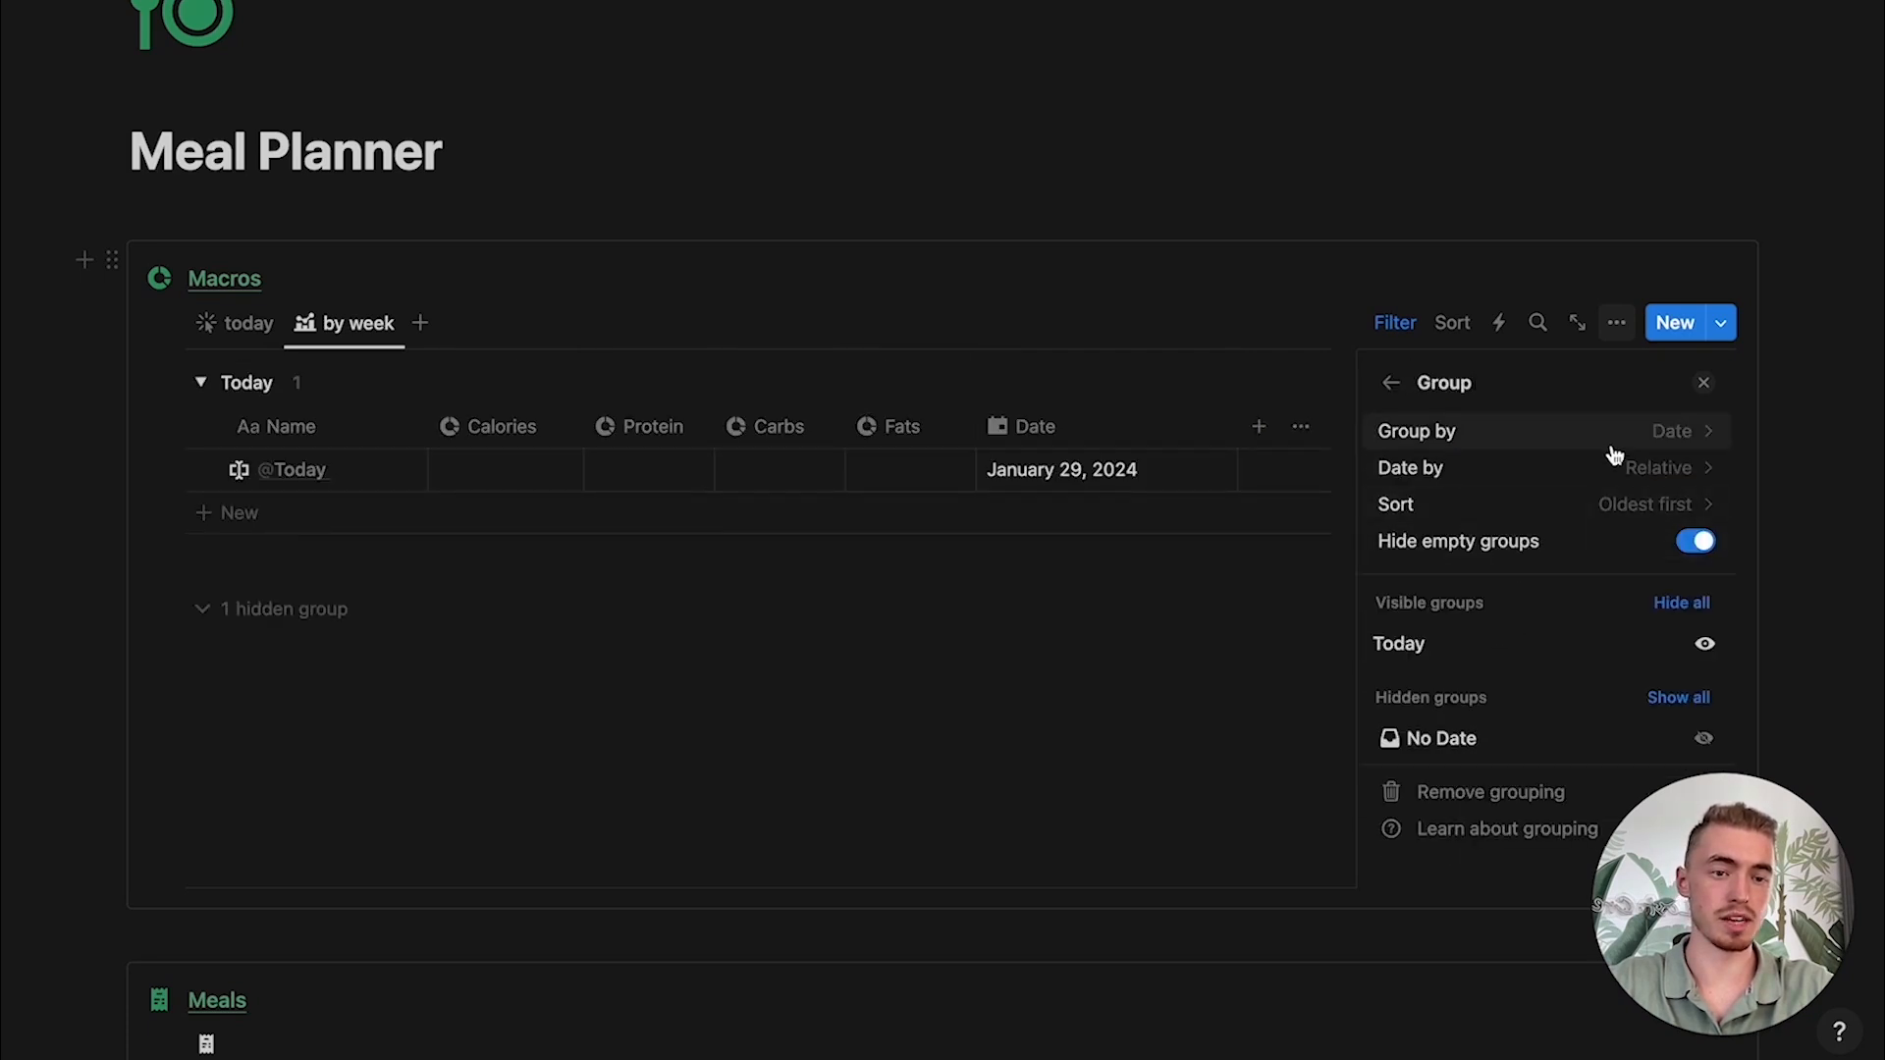
click(1598, 469)
click(1477, 585)
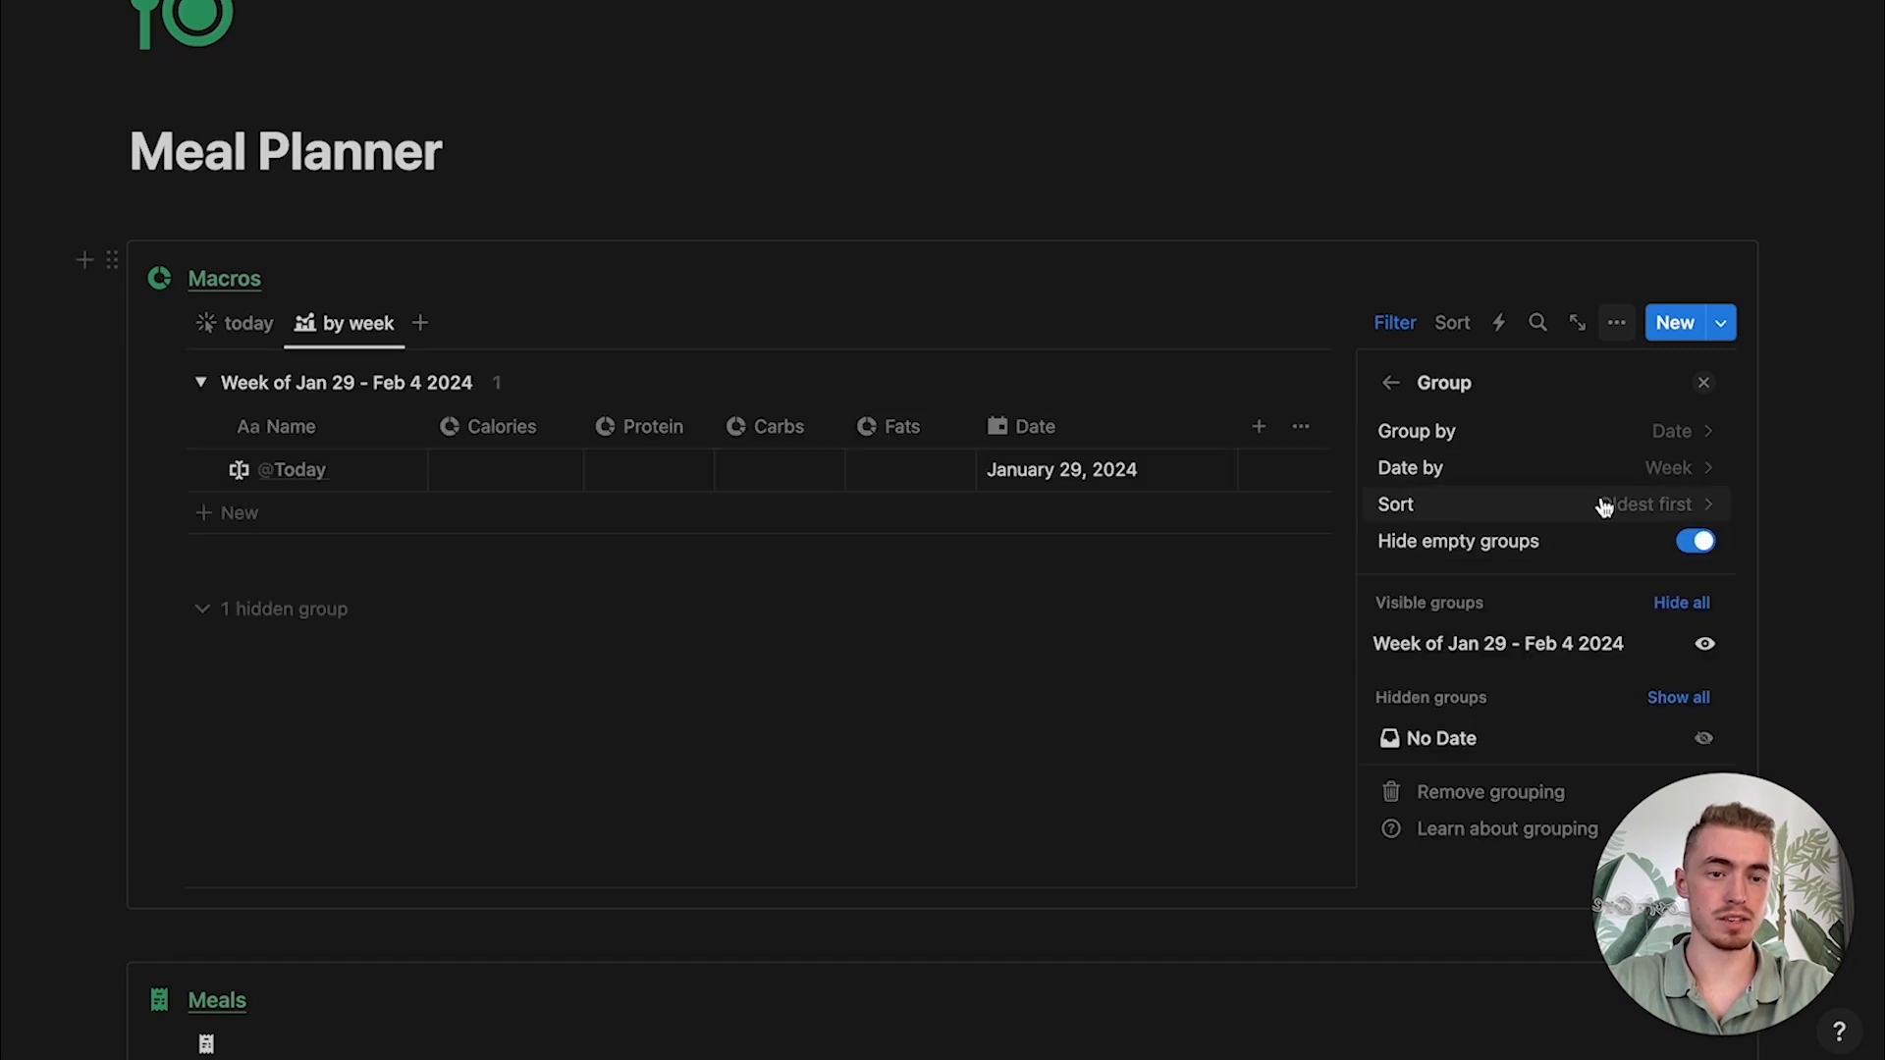
click(1600, 504)
click(1528, 587)
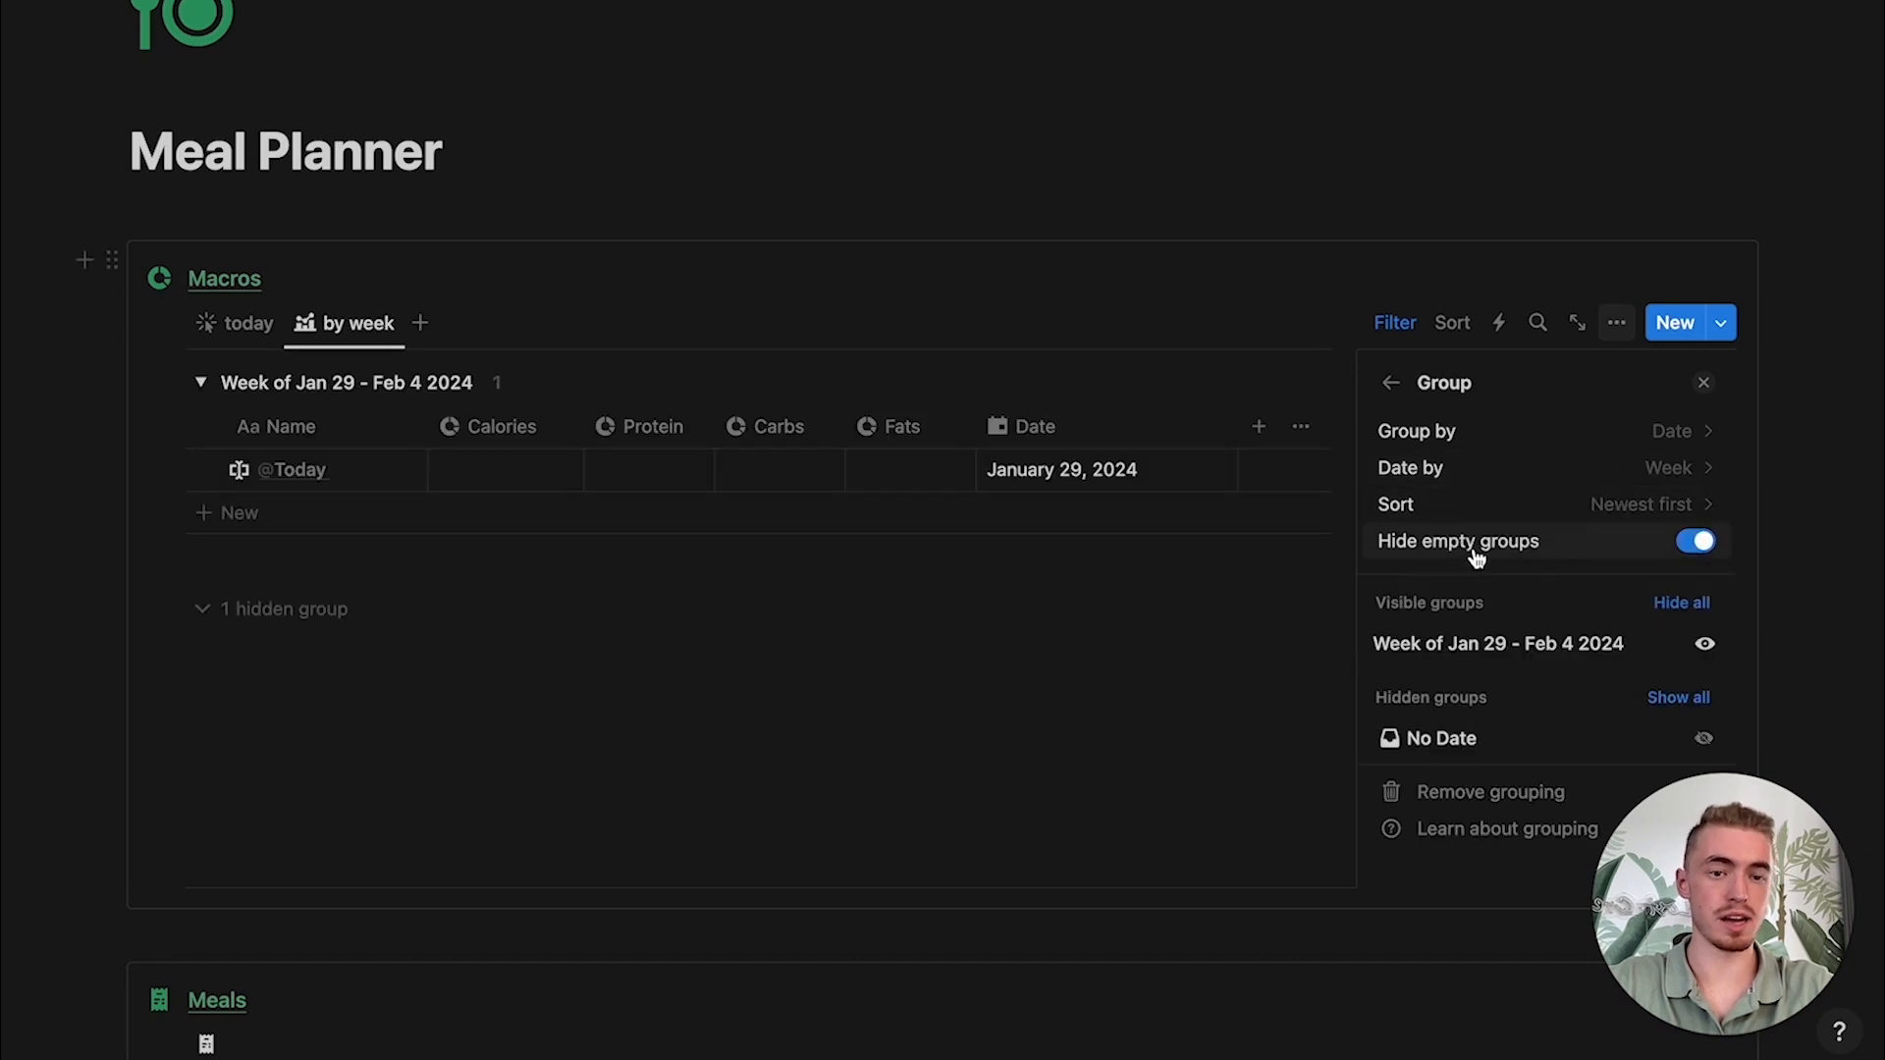
click(1702, 384)
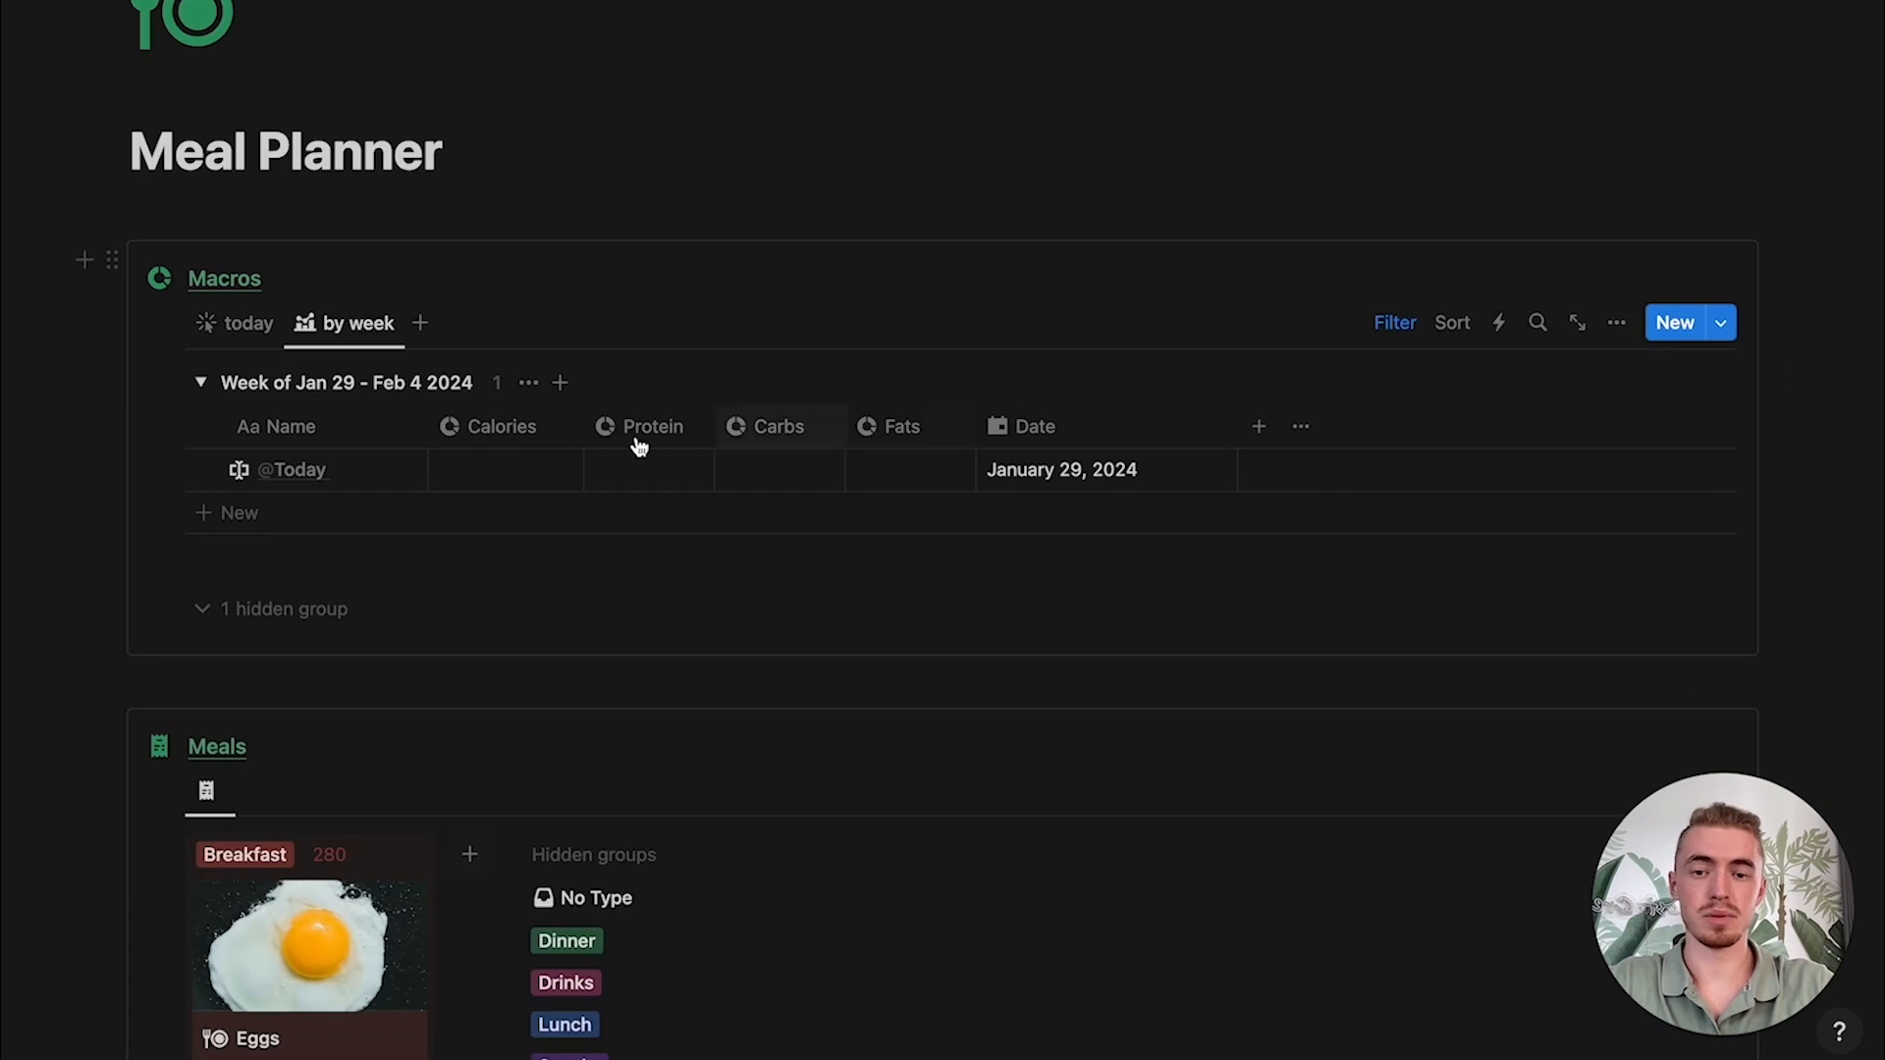
Step: Add a Sum calculation under the Calories, Protein, Carbs and Fats columns of the by week view
click(521, 554)
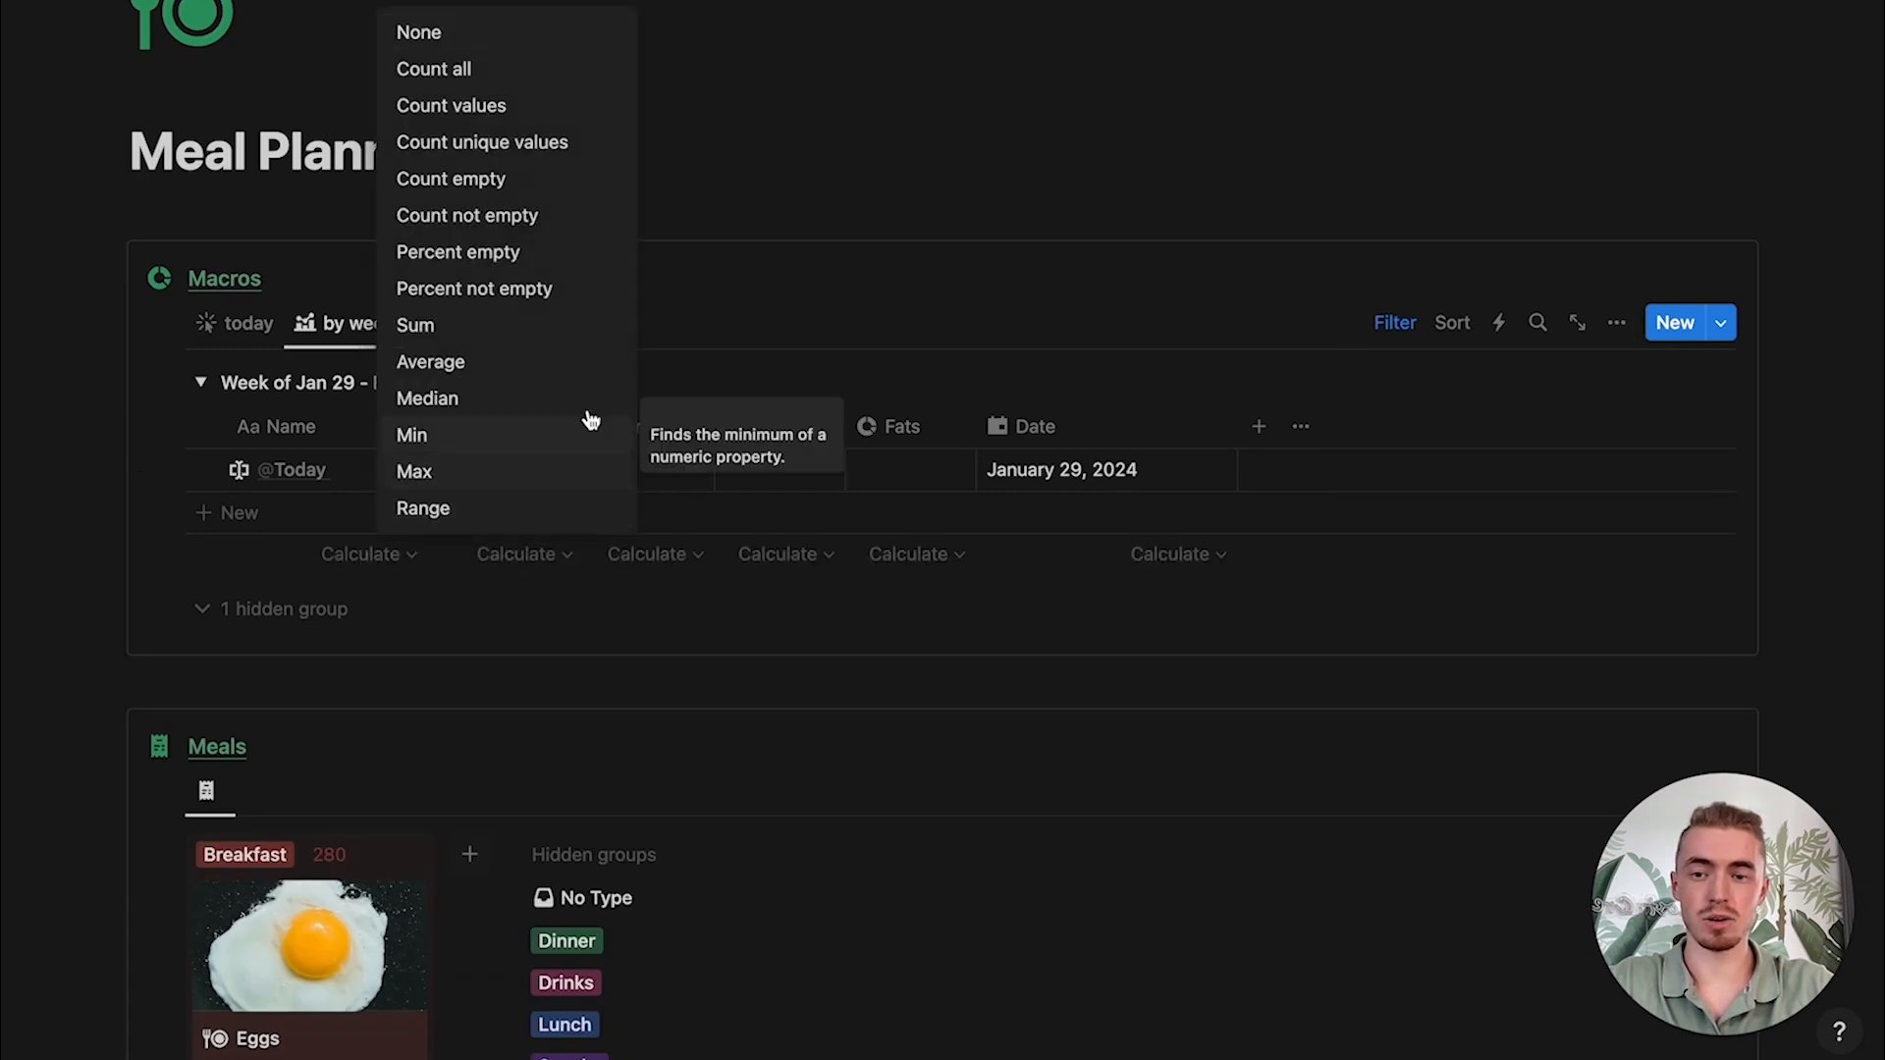
click(438, 329)
click(648, 554)
click(727, 330)
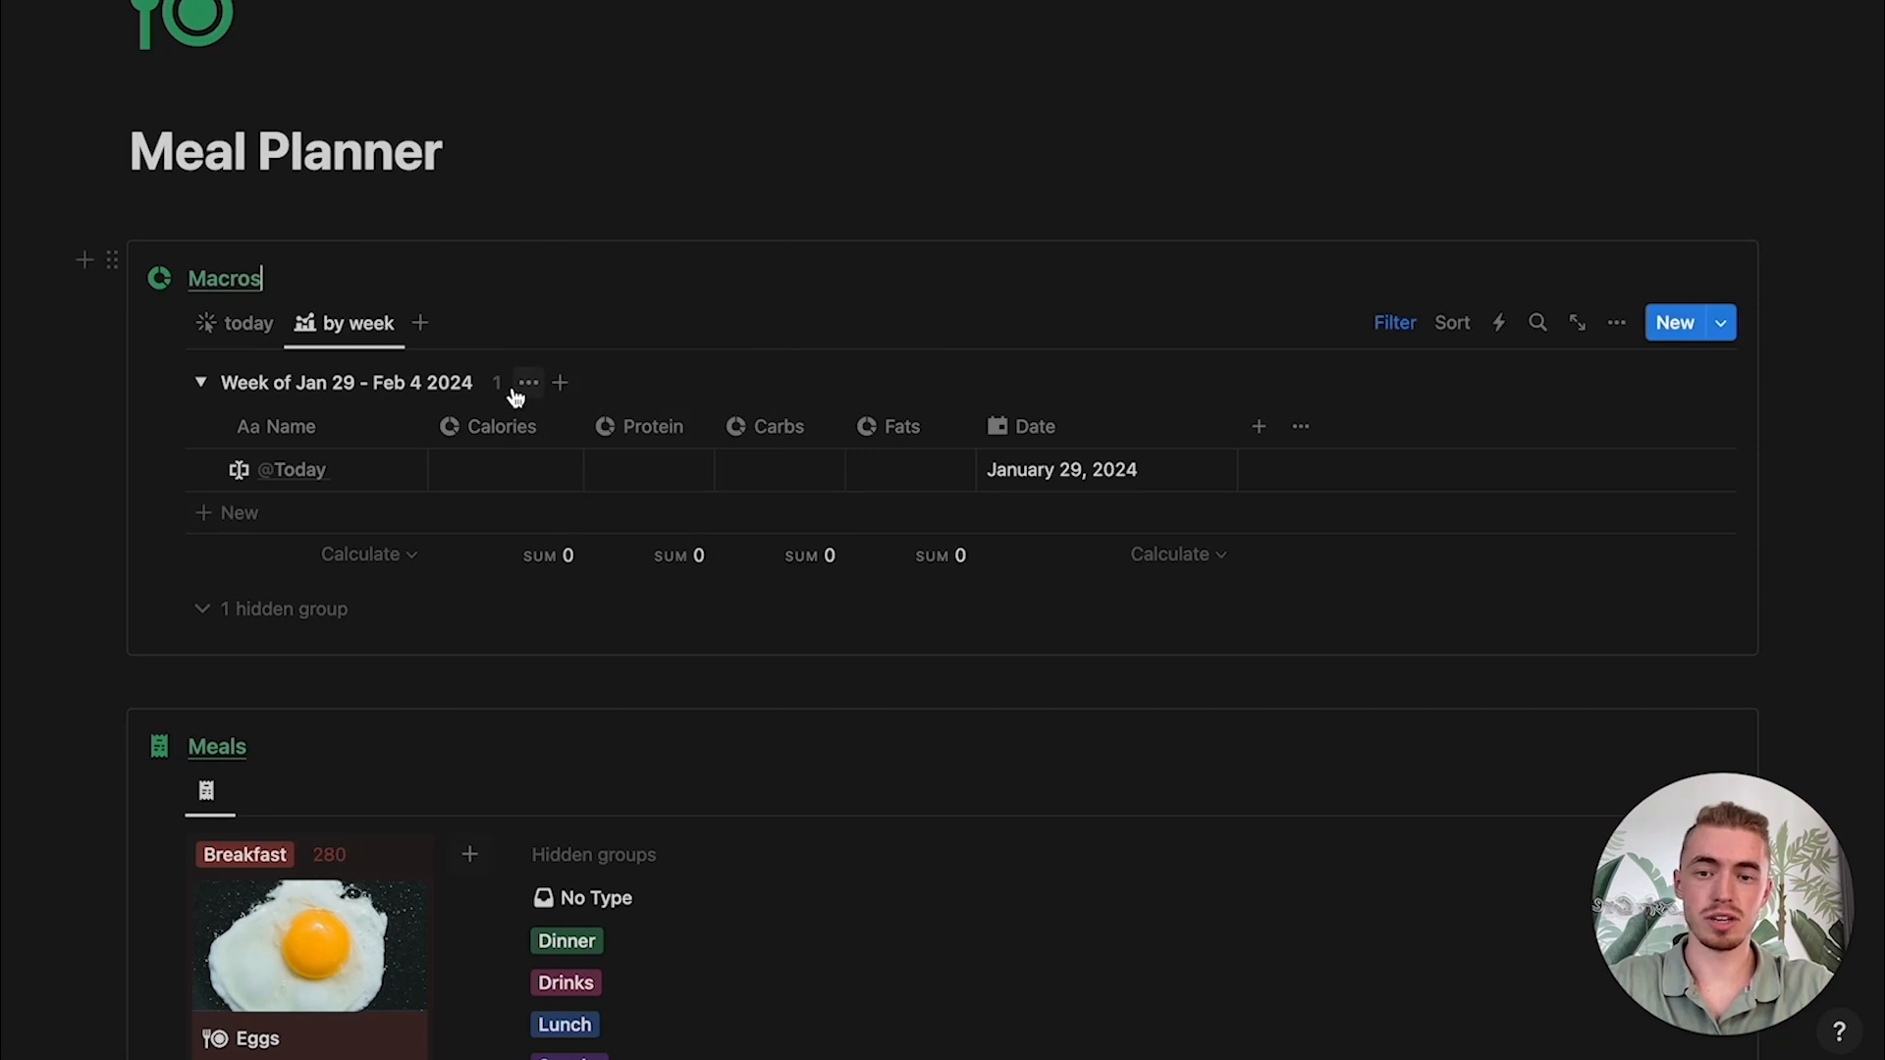
click(497, 382)
mouse_move(530, 716)
click(719, 663)
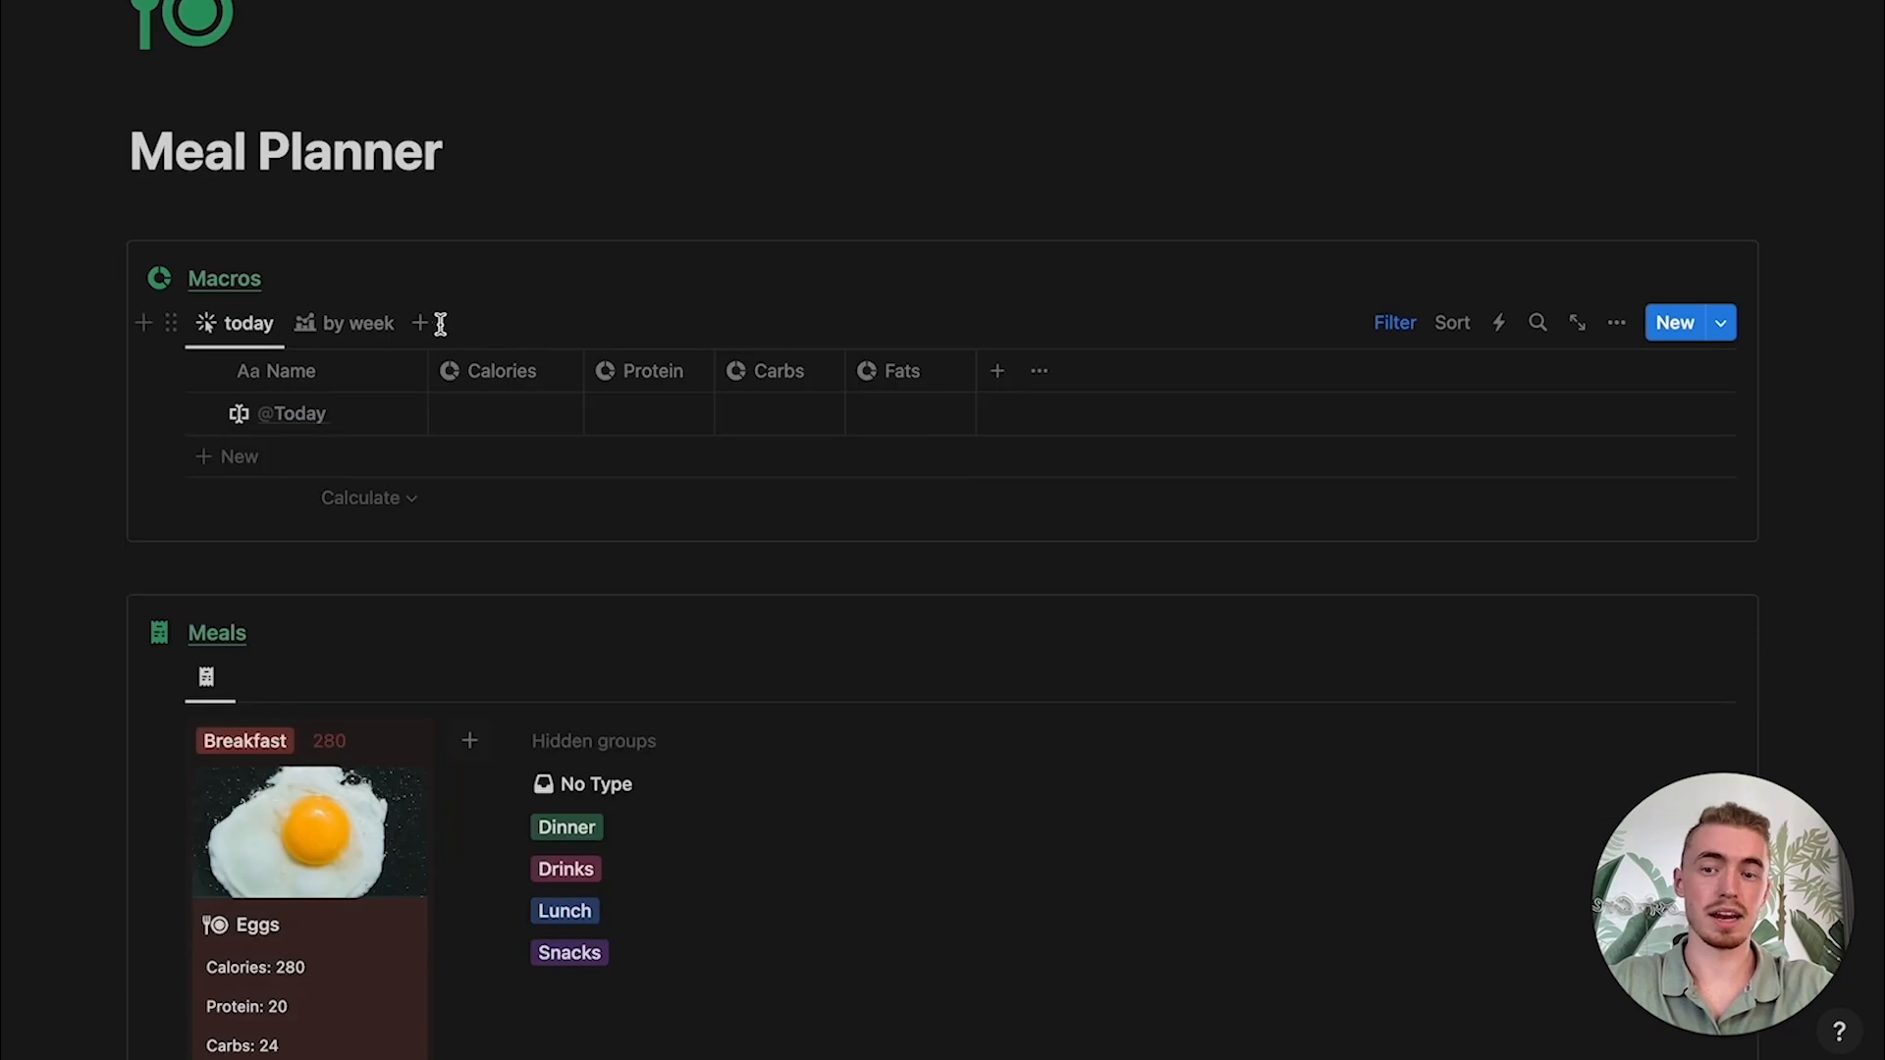
Step: Add a Calendar view named "calendar" to the Macros database with a calendar icon and the database title hidden
click(439, 323)
click(1424, 594)
click(1505, 432)
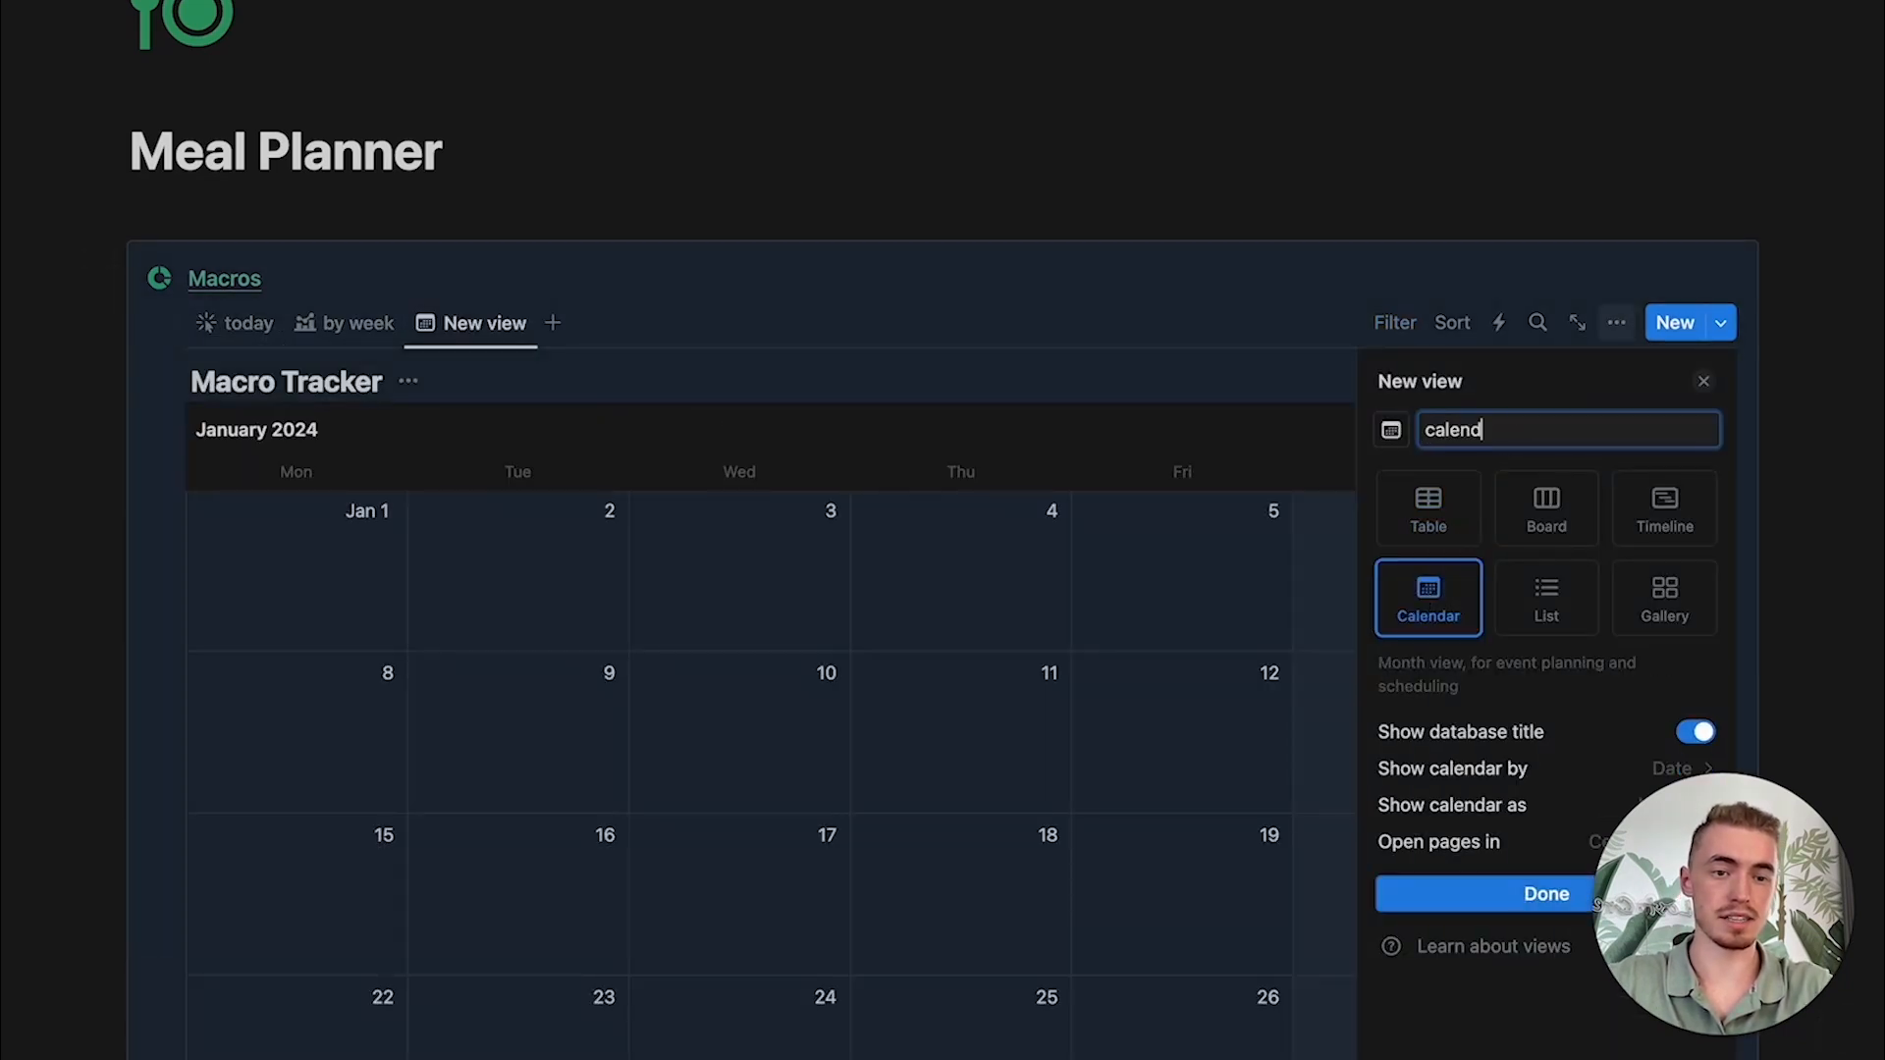
text(calendar)
click(1391, 430)
click(1250, 633)
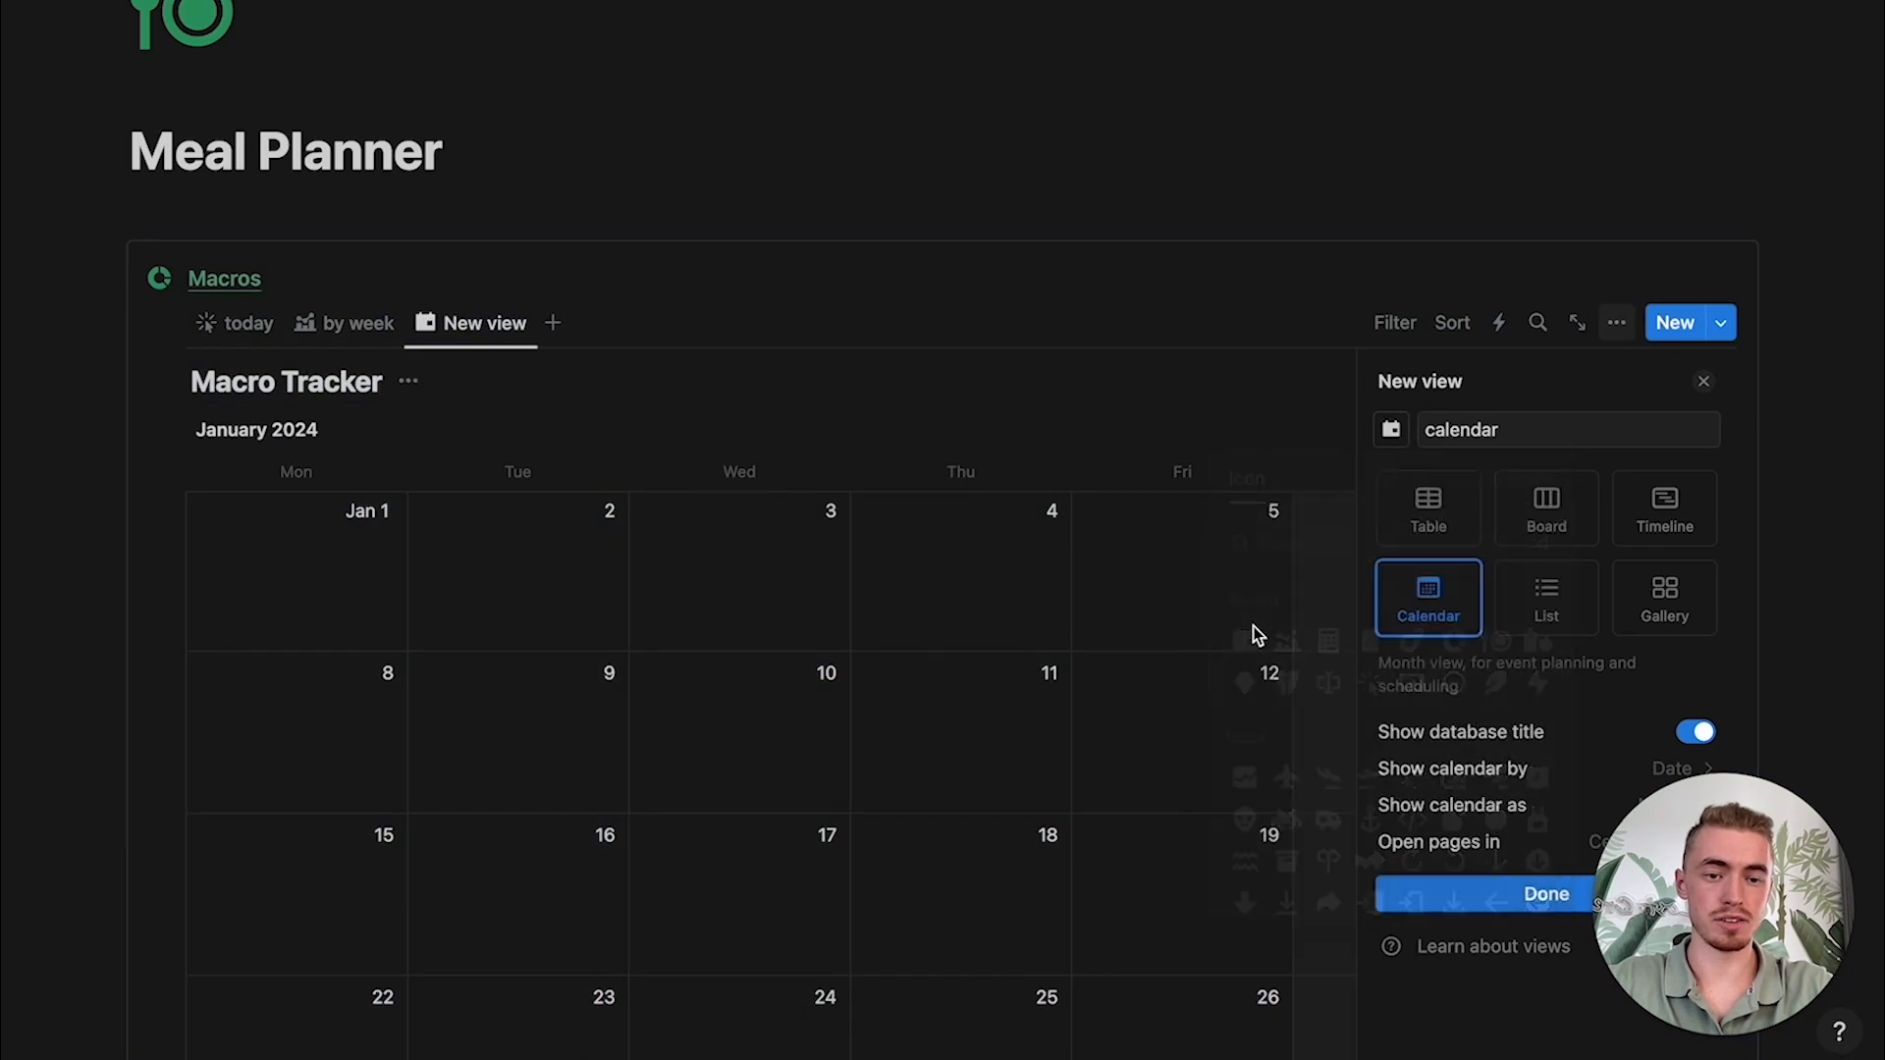
click(1478, 736)
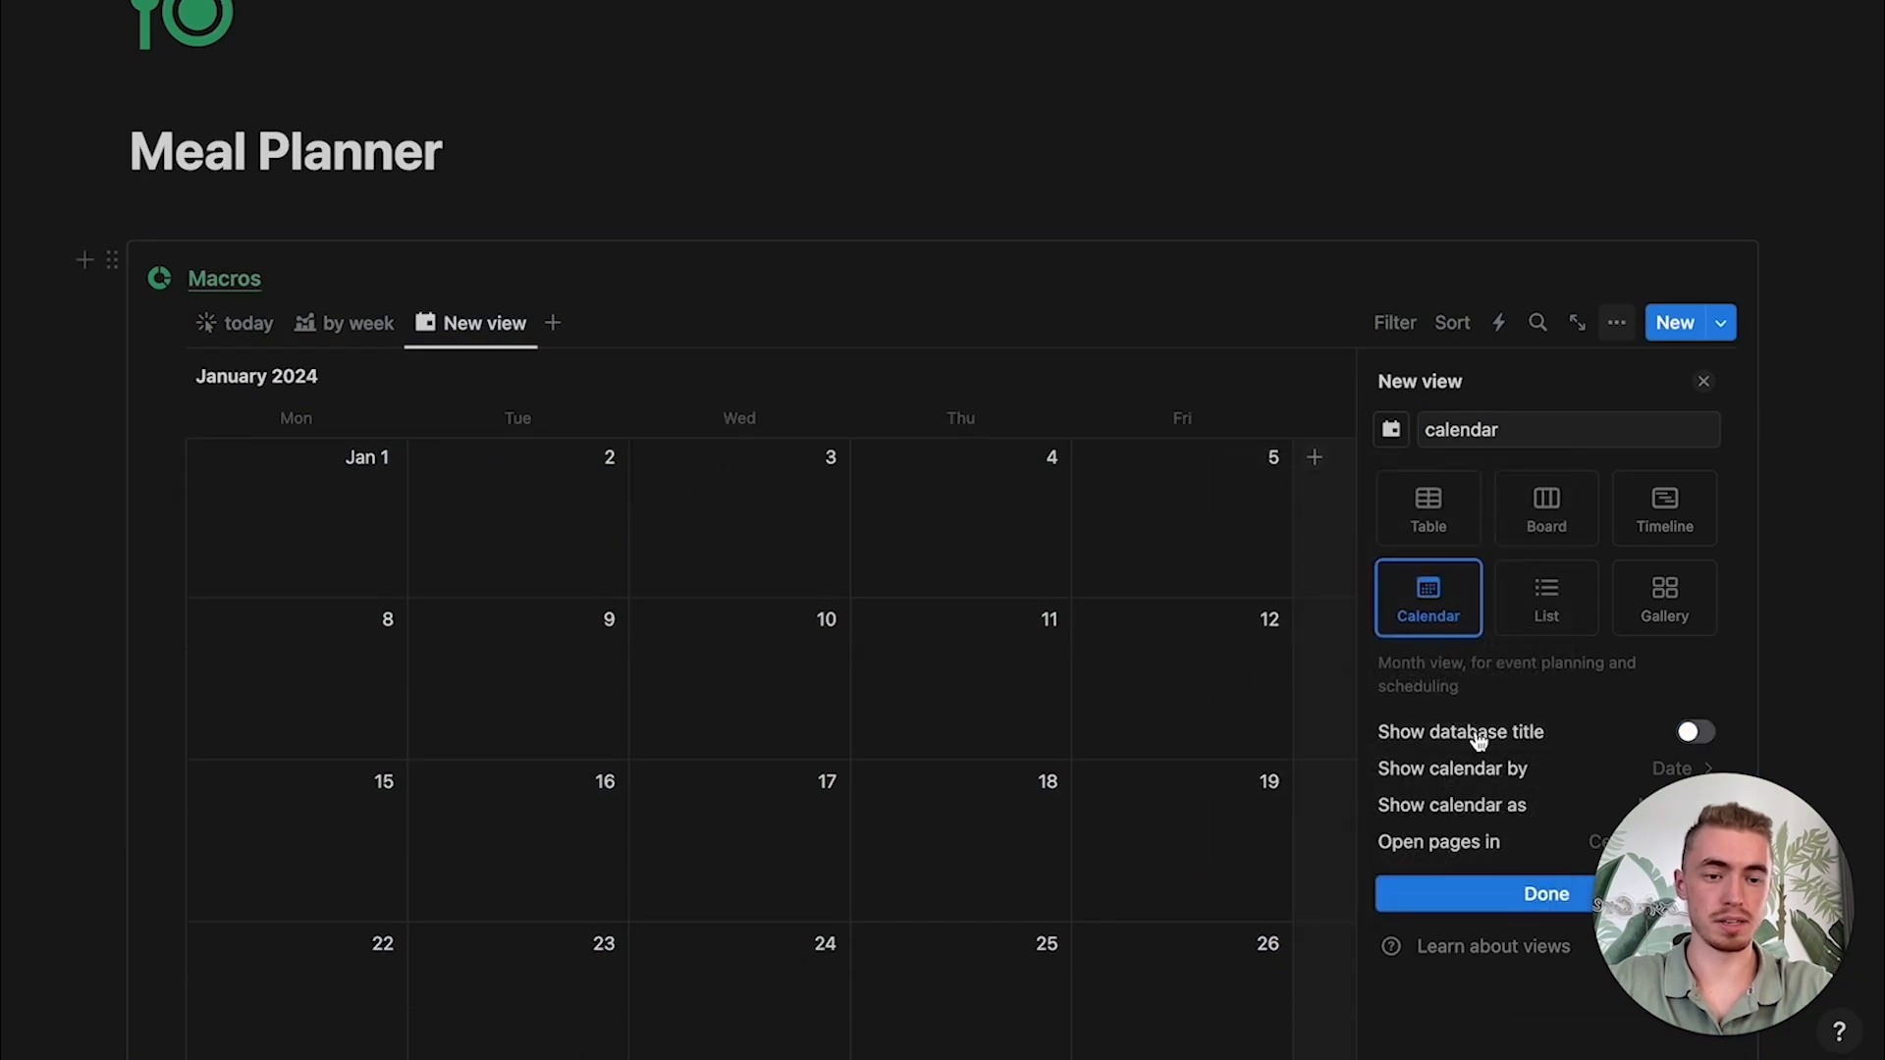
click(1457, 893)
Step: Show the Calories, Carbs, Fats and Protein properties in the calendar view, leaving Date hidden
click(1644, 539)
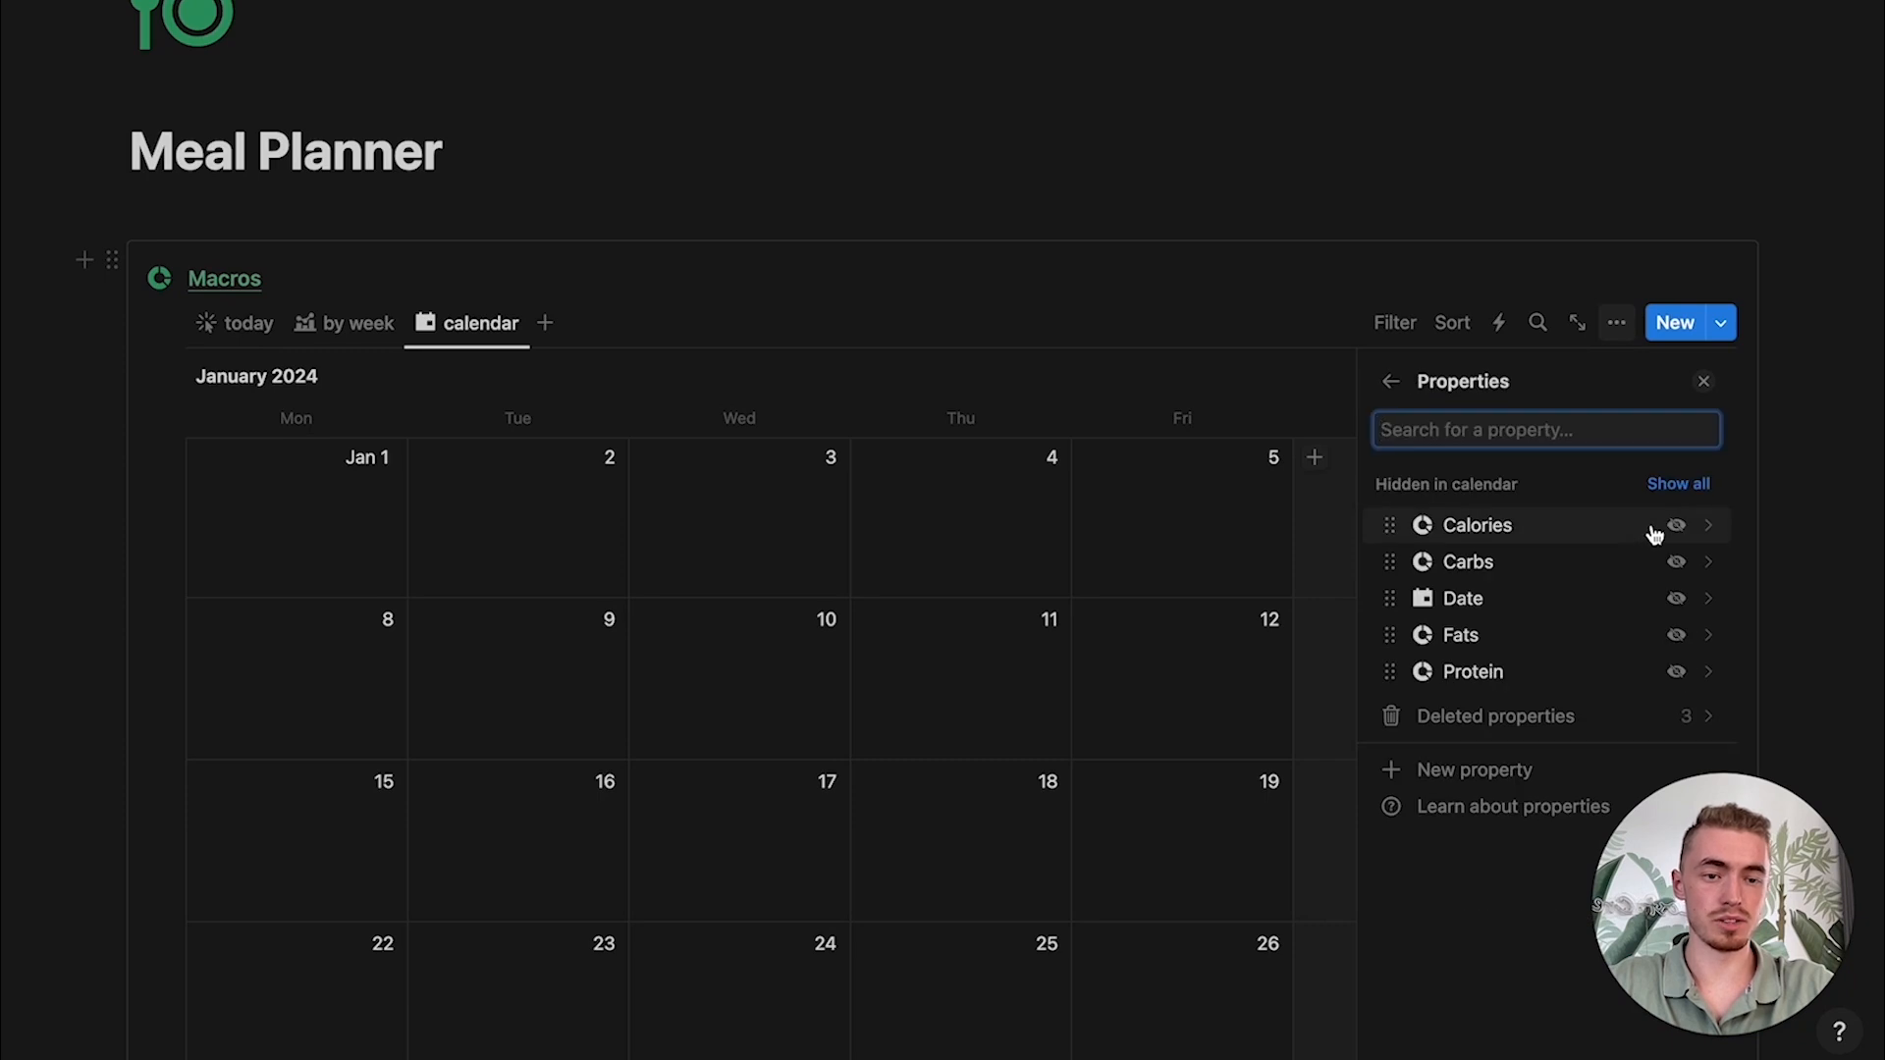
click(1681, 484)
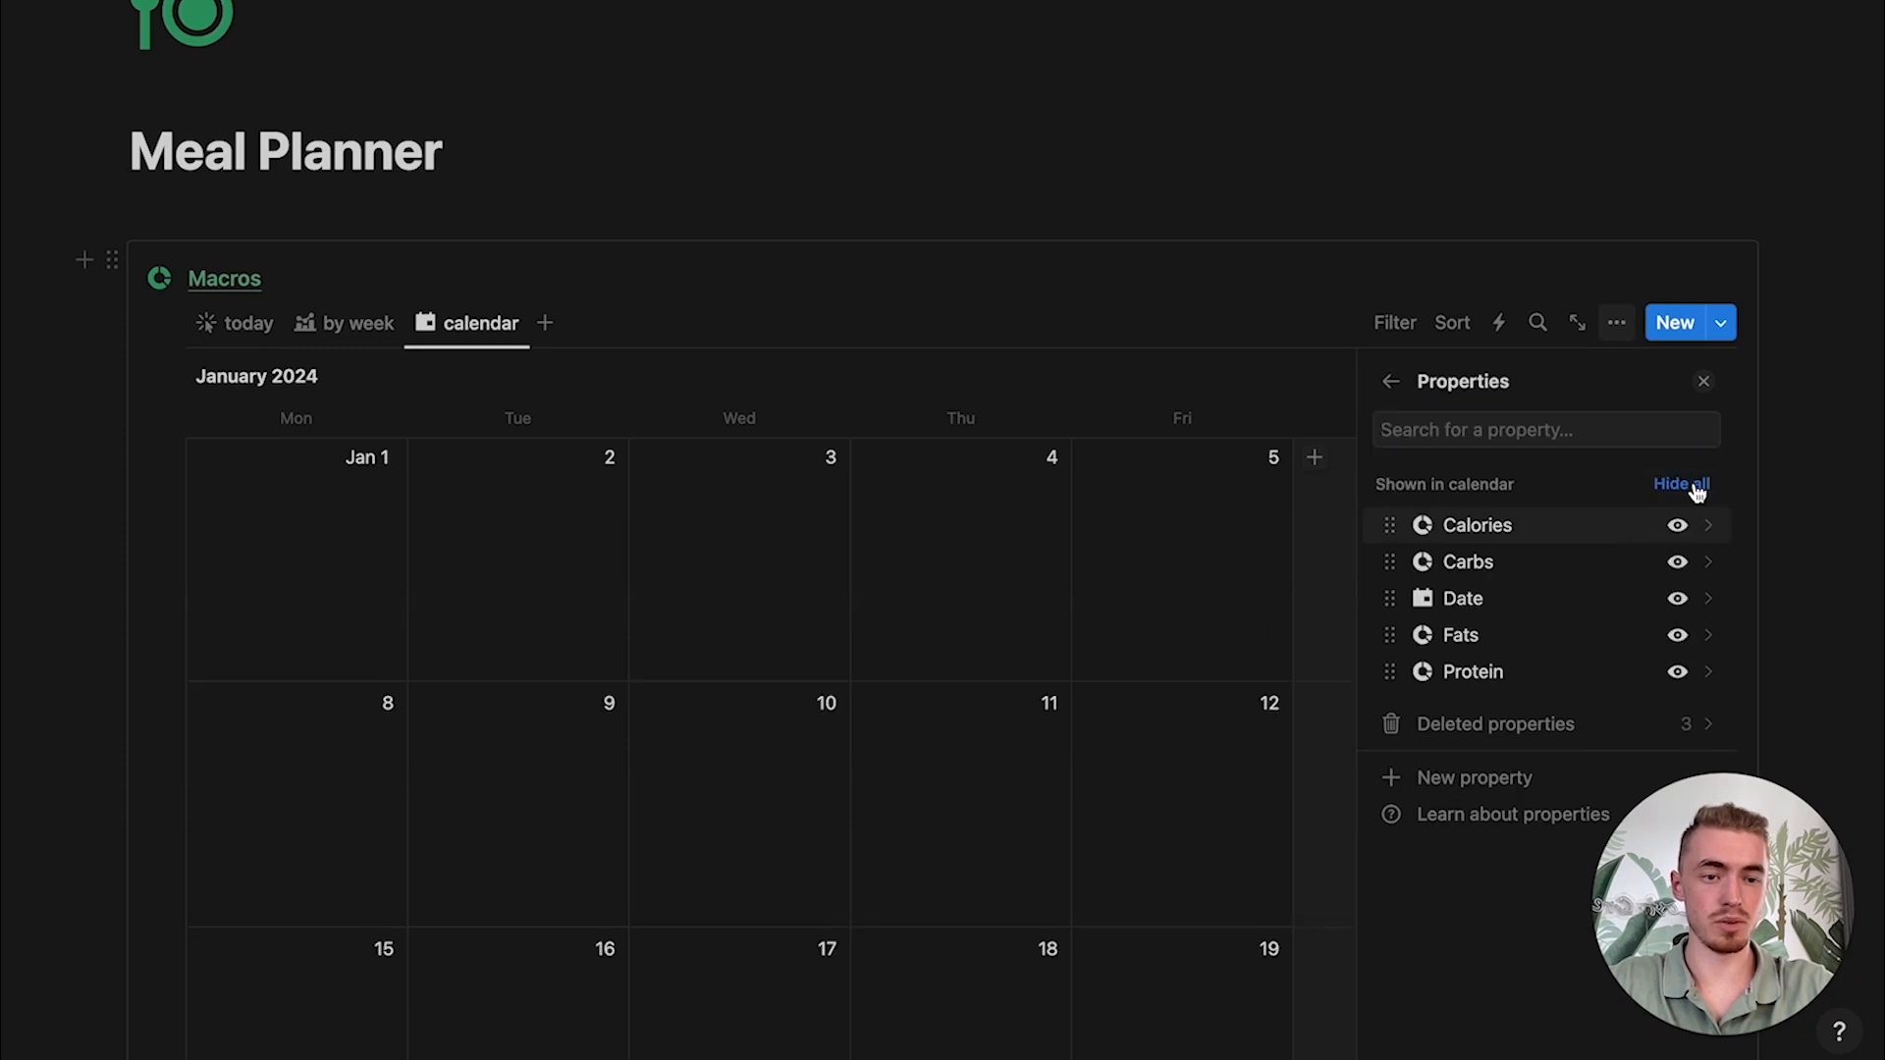
click(1677, 600)
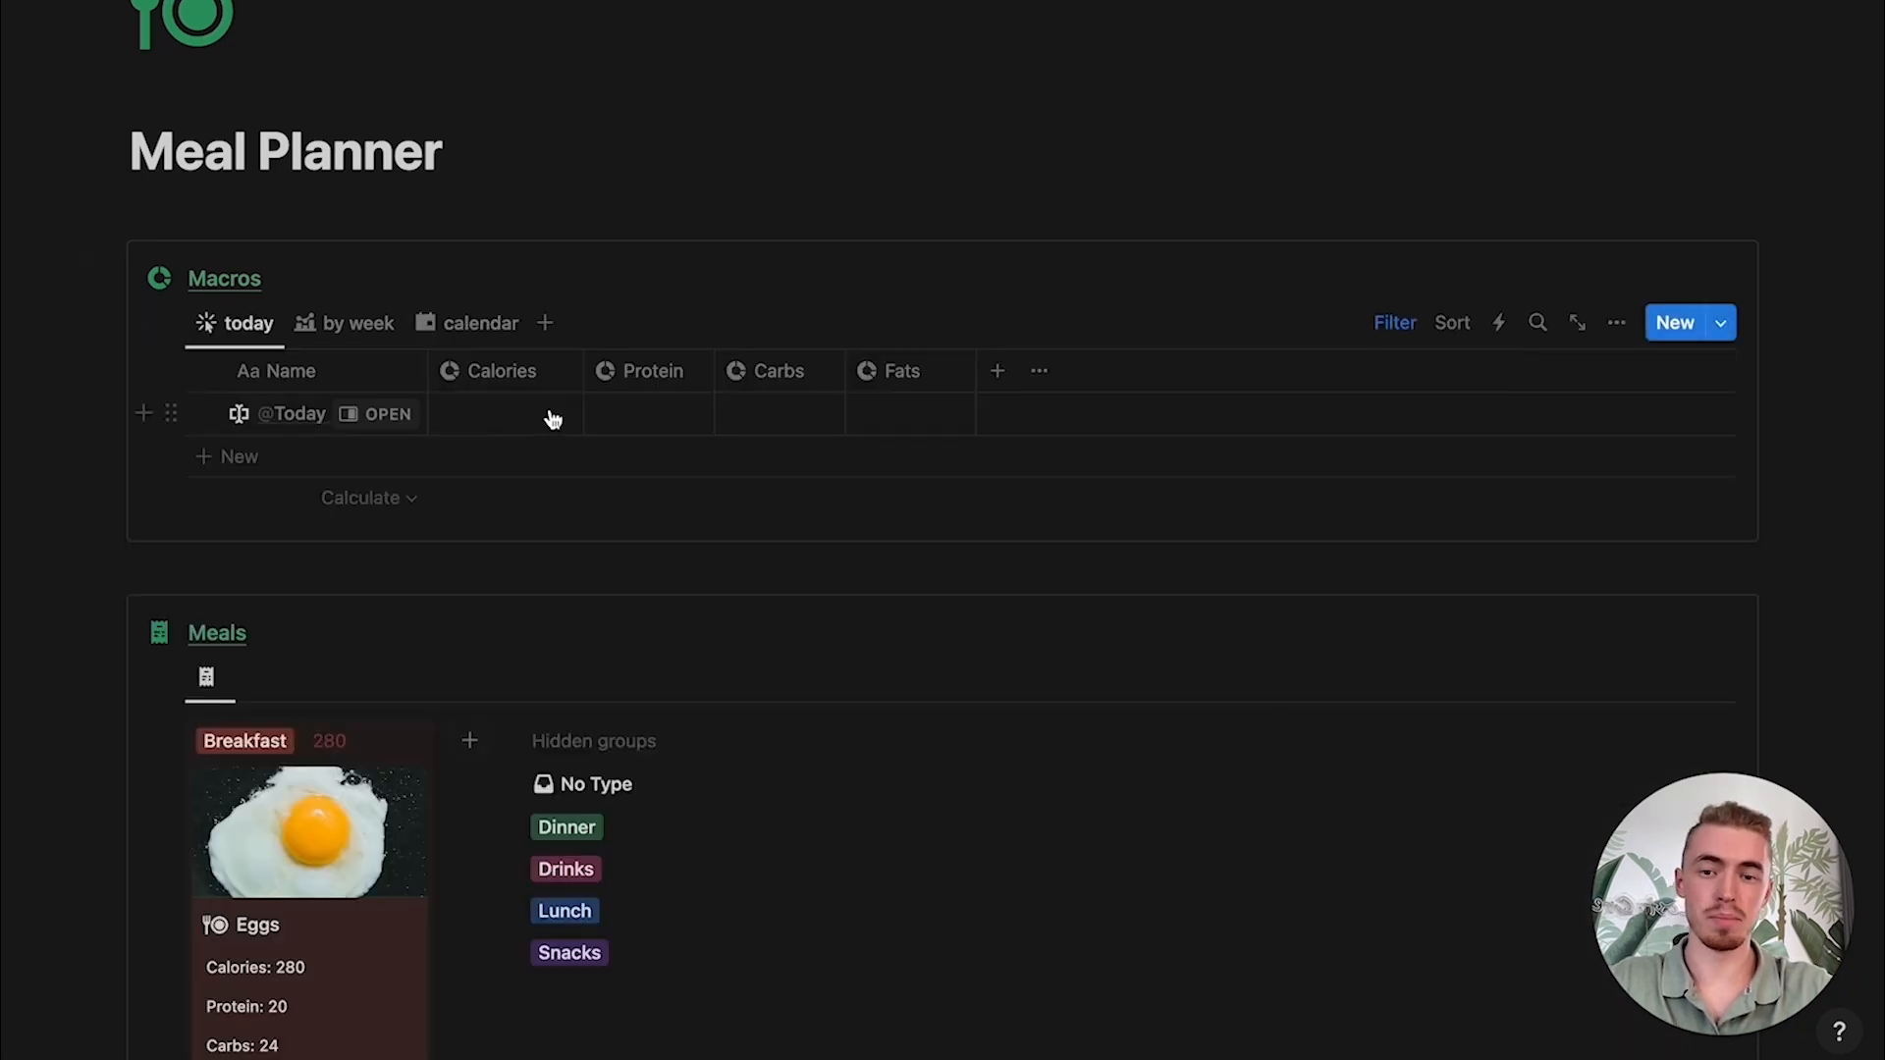
click(539, 407)
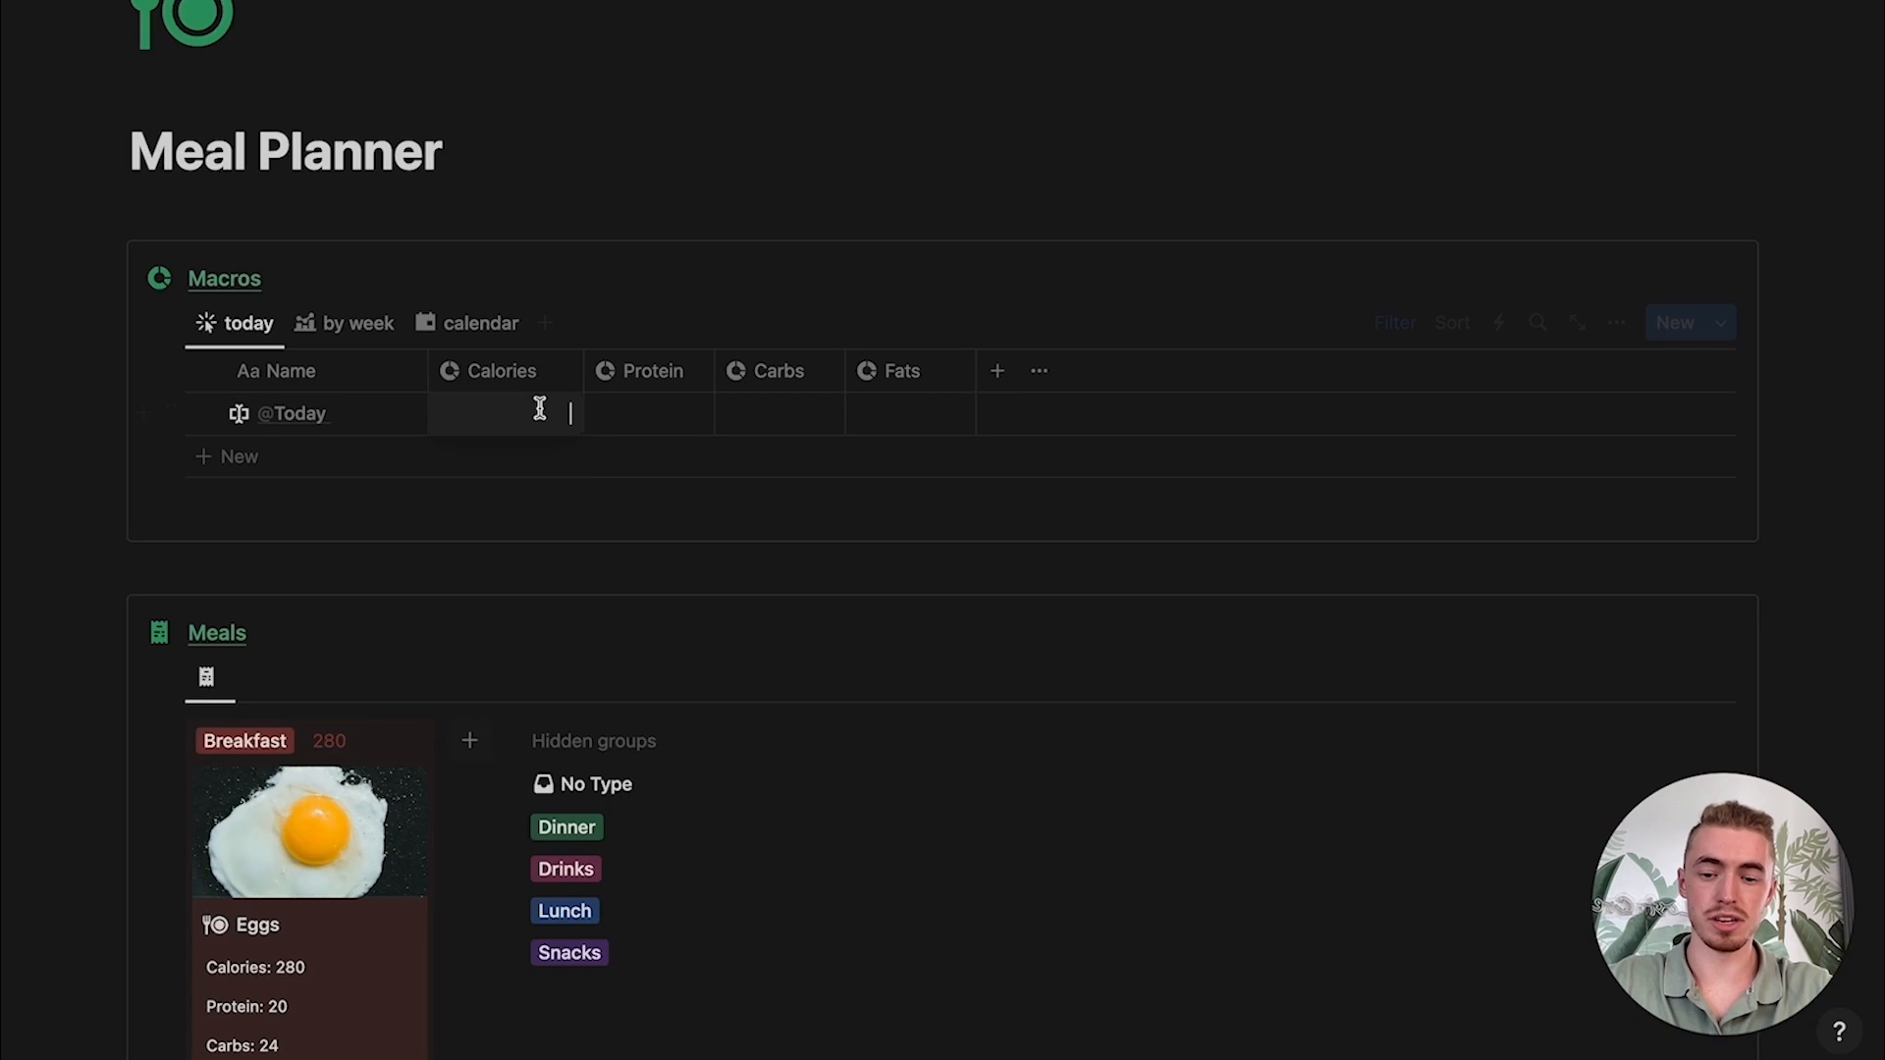
click(695, 412)
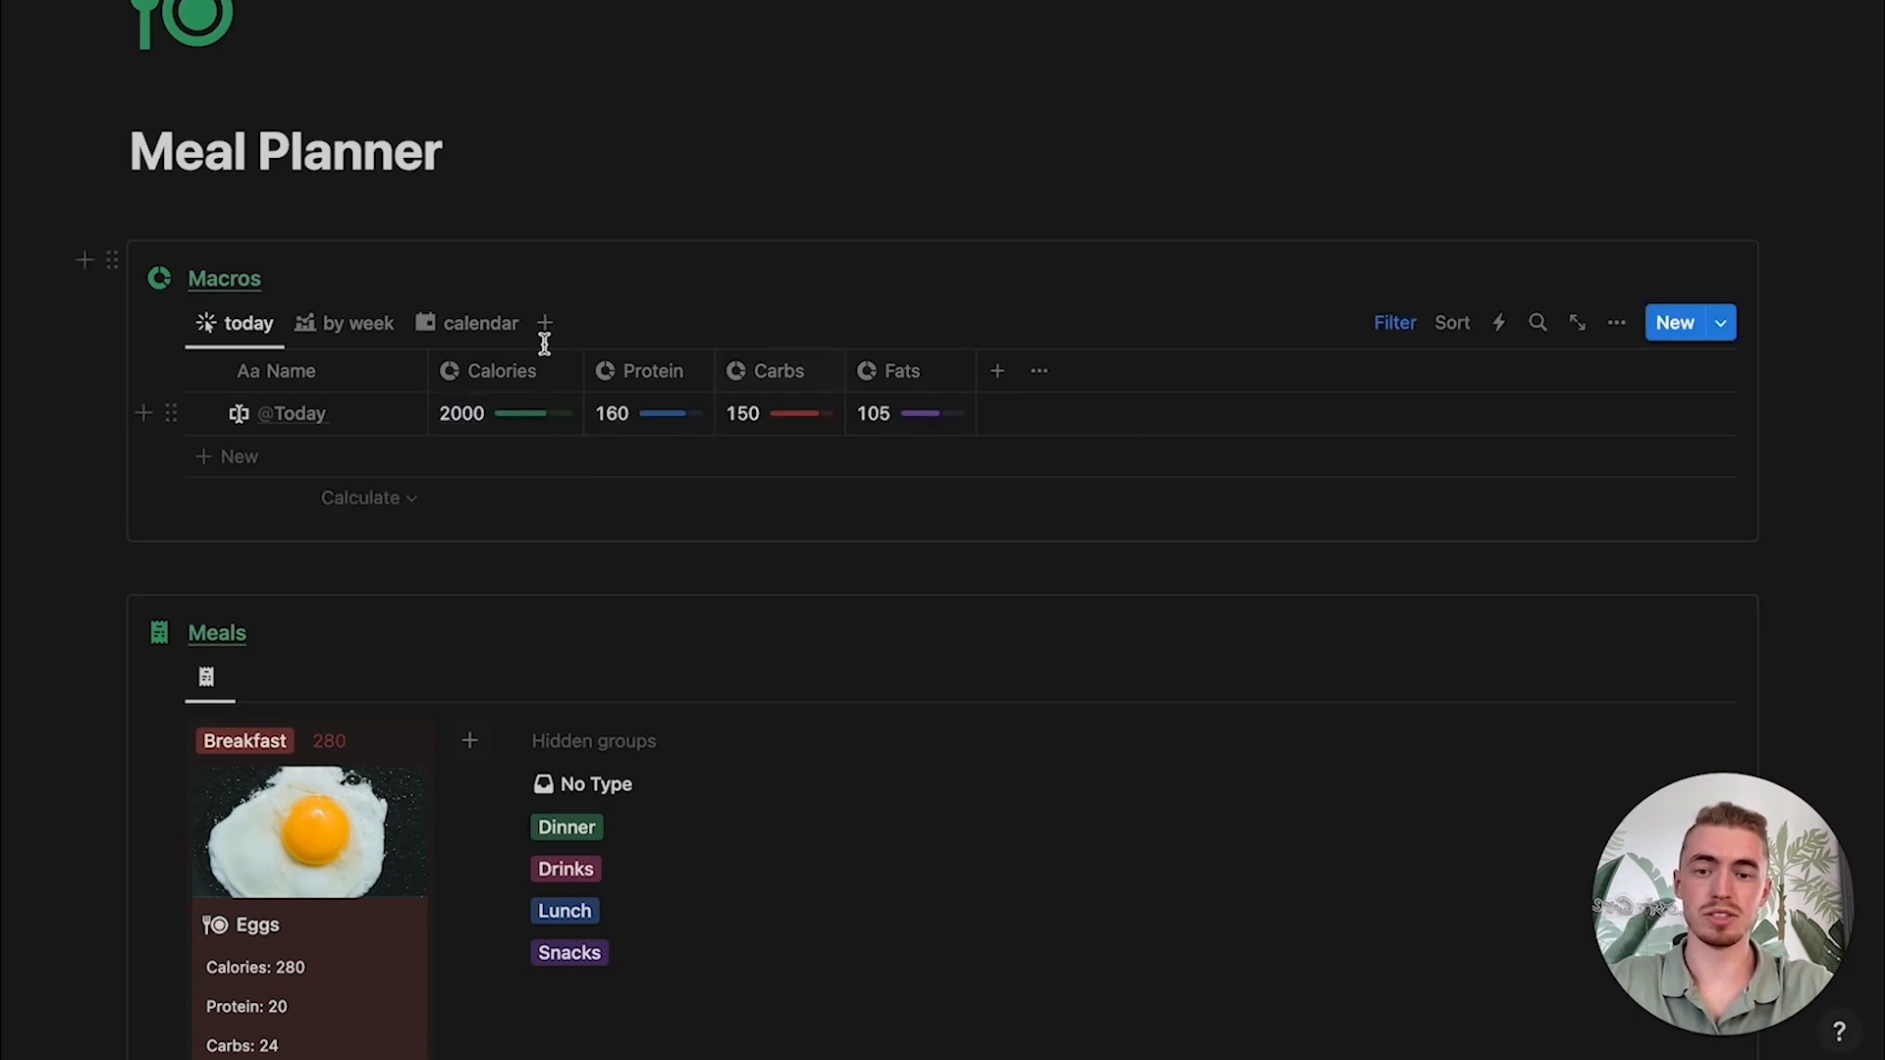
click(456, 330)
click(354, 332)
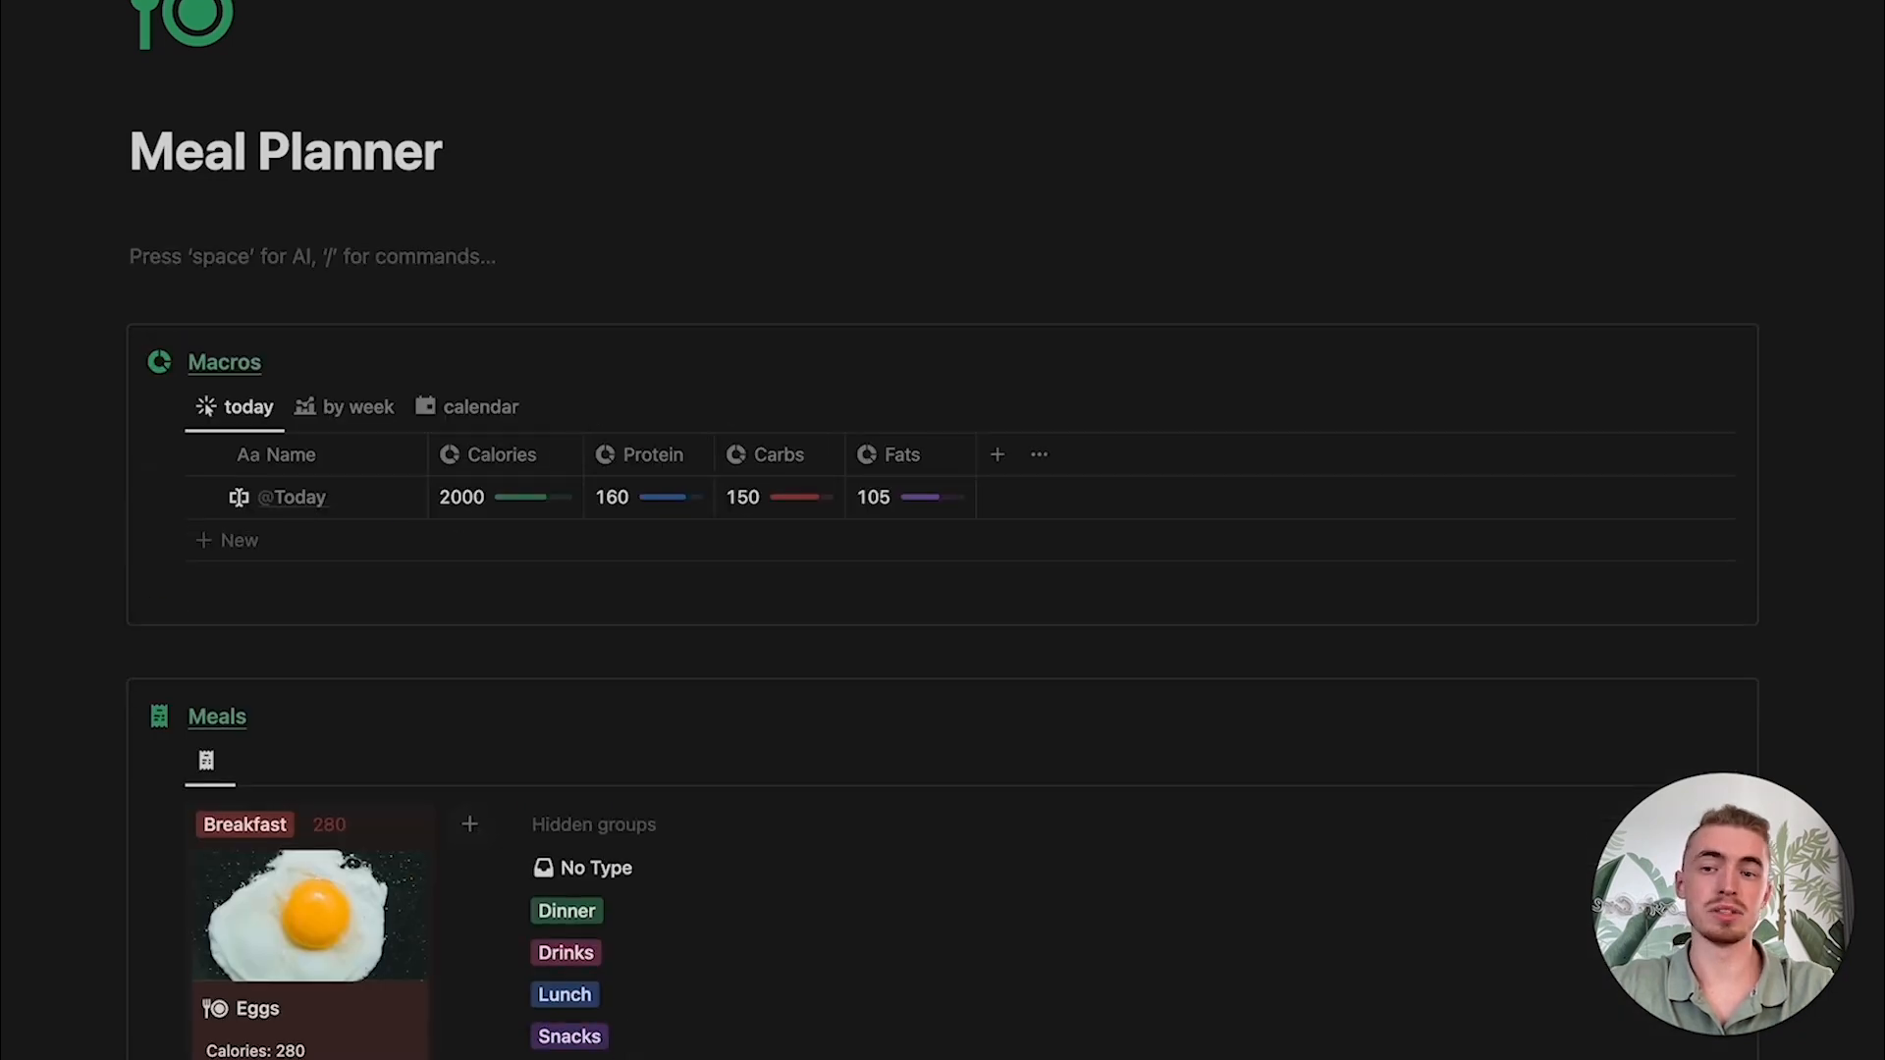
Step: Add a callout reading "Calories: 3000 kcal" above the Macros section and color its text green
text(/callout)
key(Return)
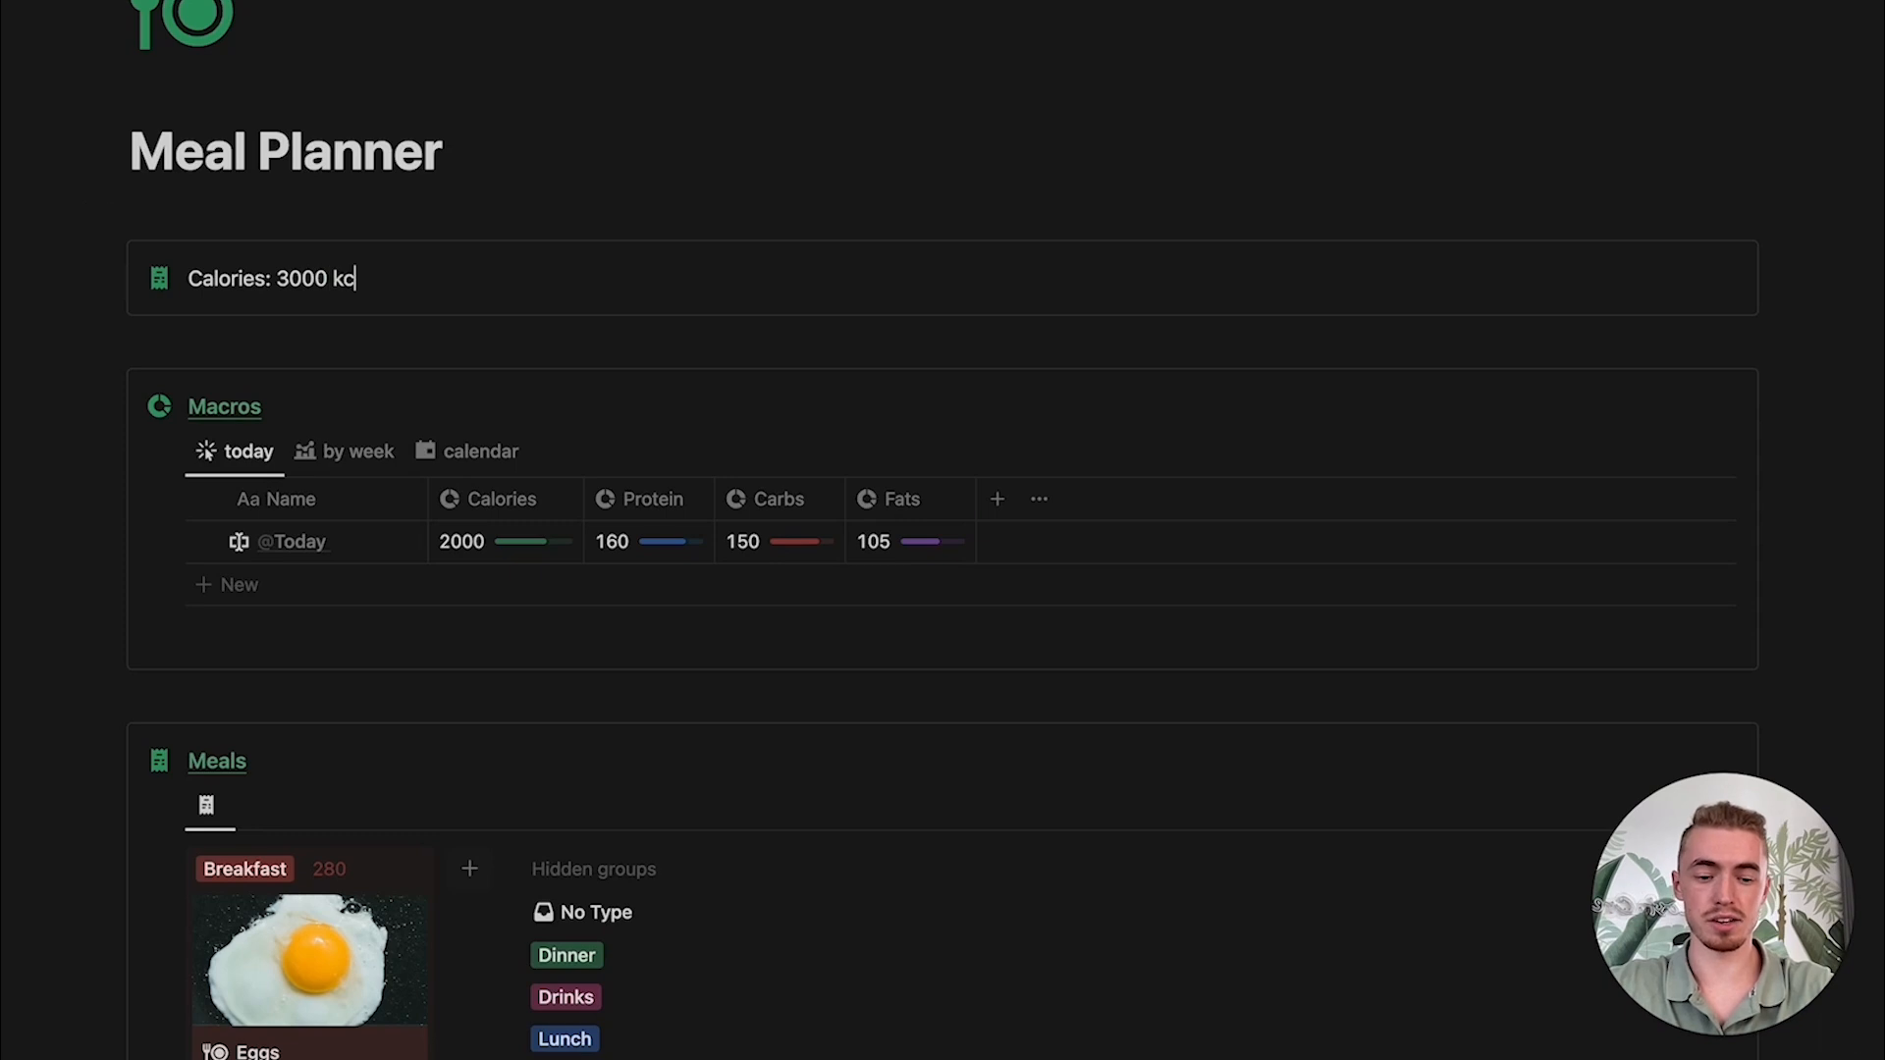
drag(387, 286, 179, 280)
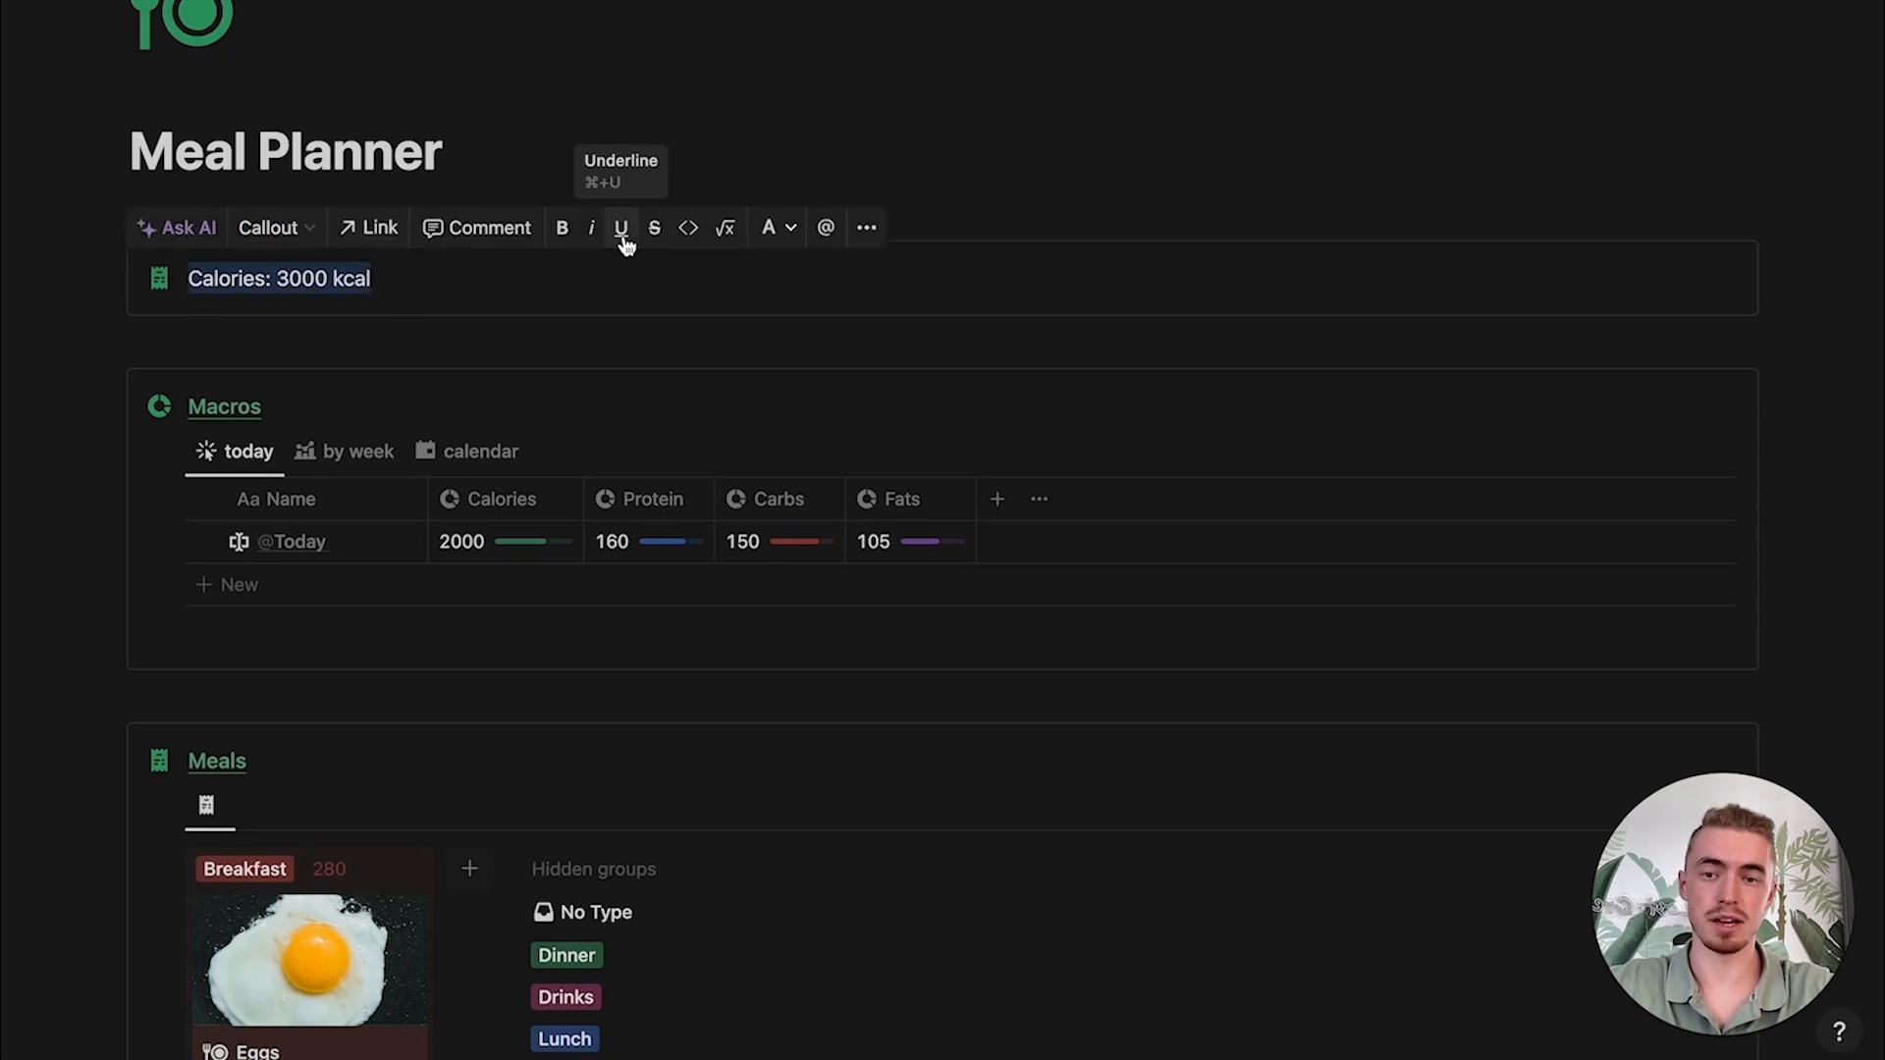
click(766, 228)
click(737, 315)
Step: Give the Calories callout a green checkmark icon and a gray background
scroll(737, 315, up, 1)
click(160, 330)
click(53, 540)
click(112, 311)
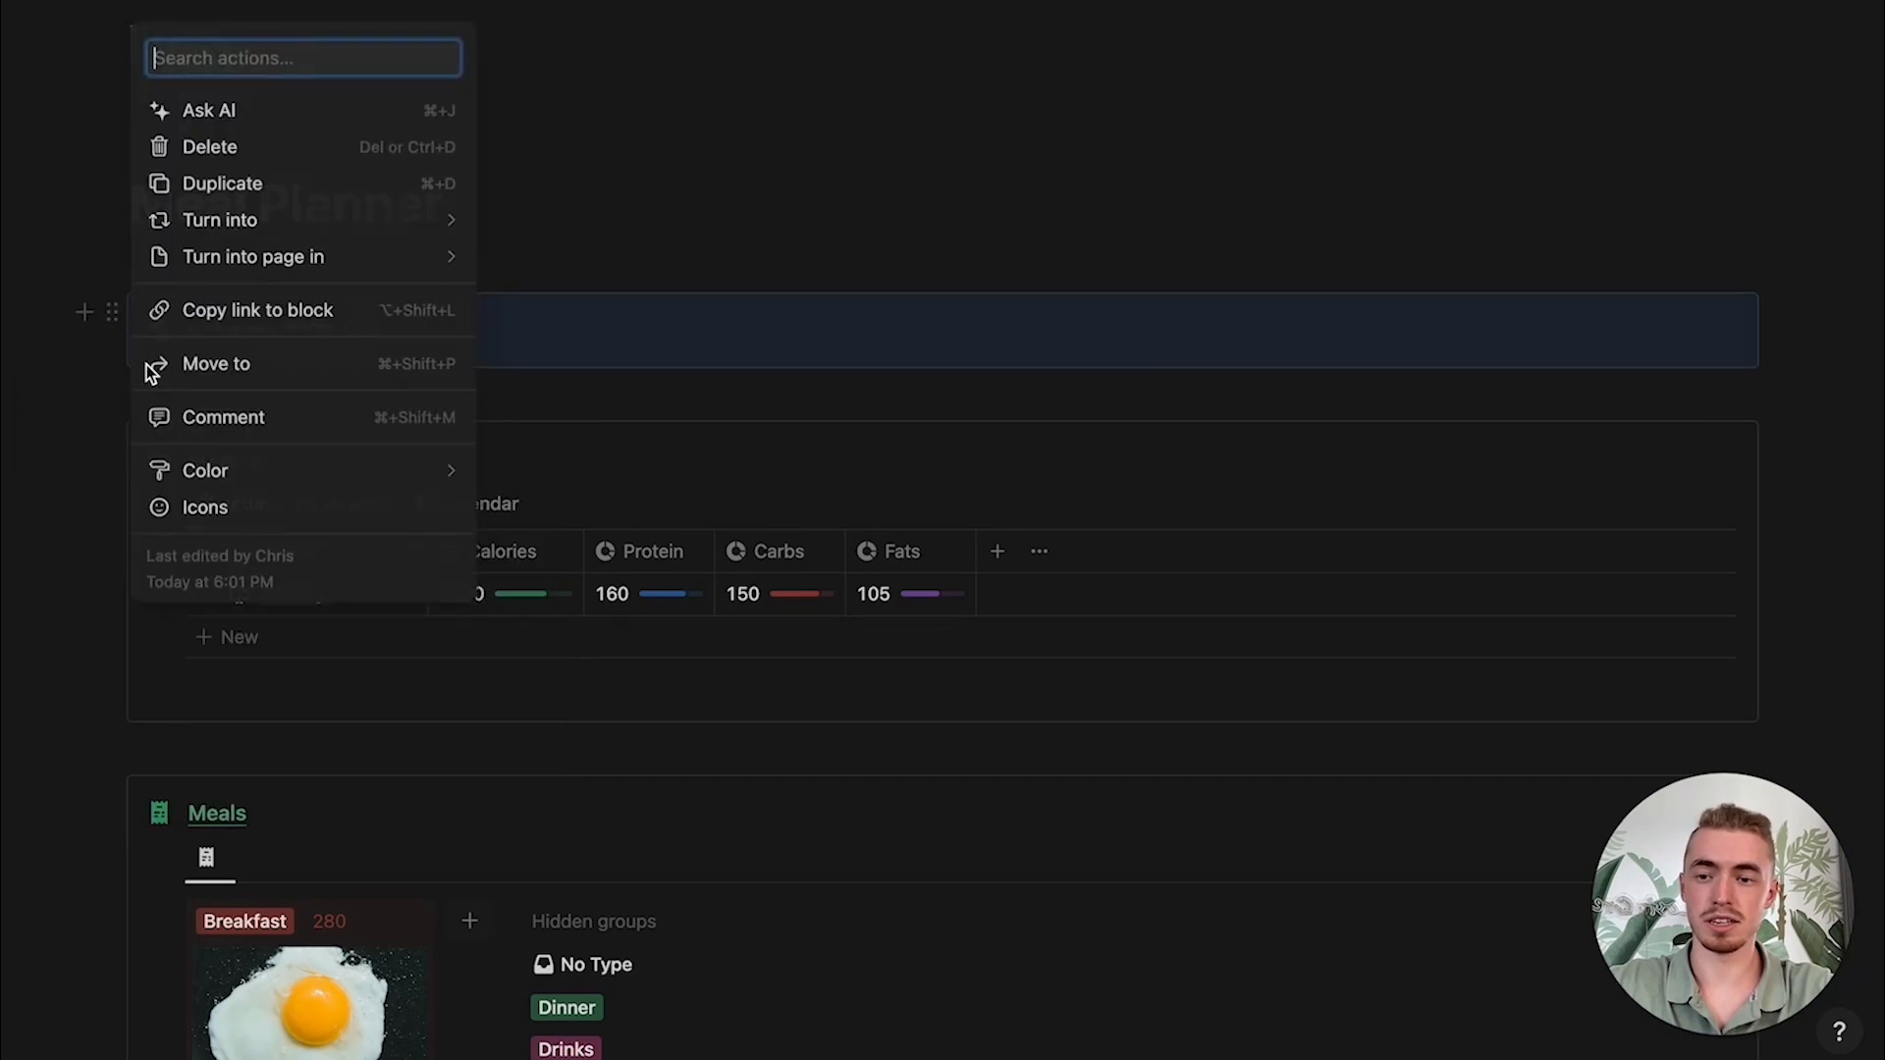
mouse_move(304, 474)
click(626, 684)
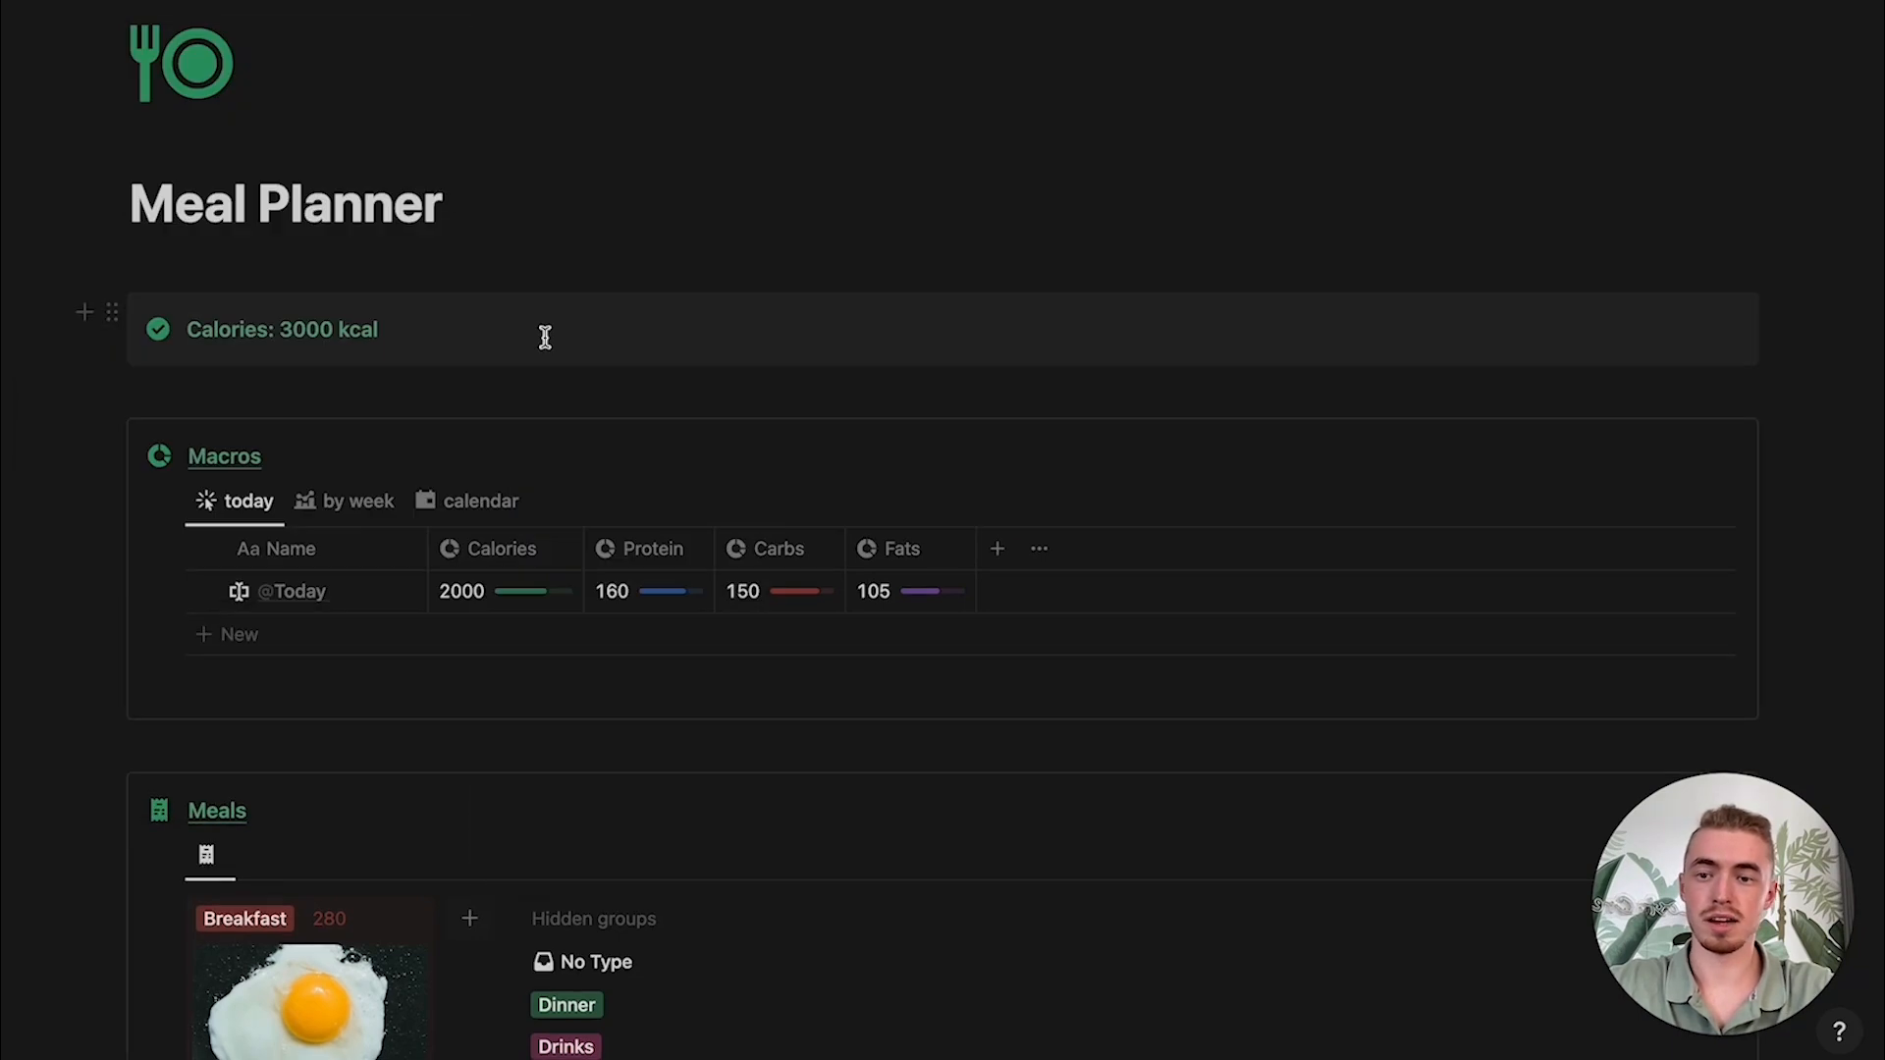
Step: Duplicate the Calories callout, place the copy in a column beside it, and change the copy's text to "Protein: 210g"
click(114, 312)
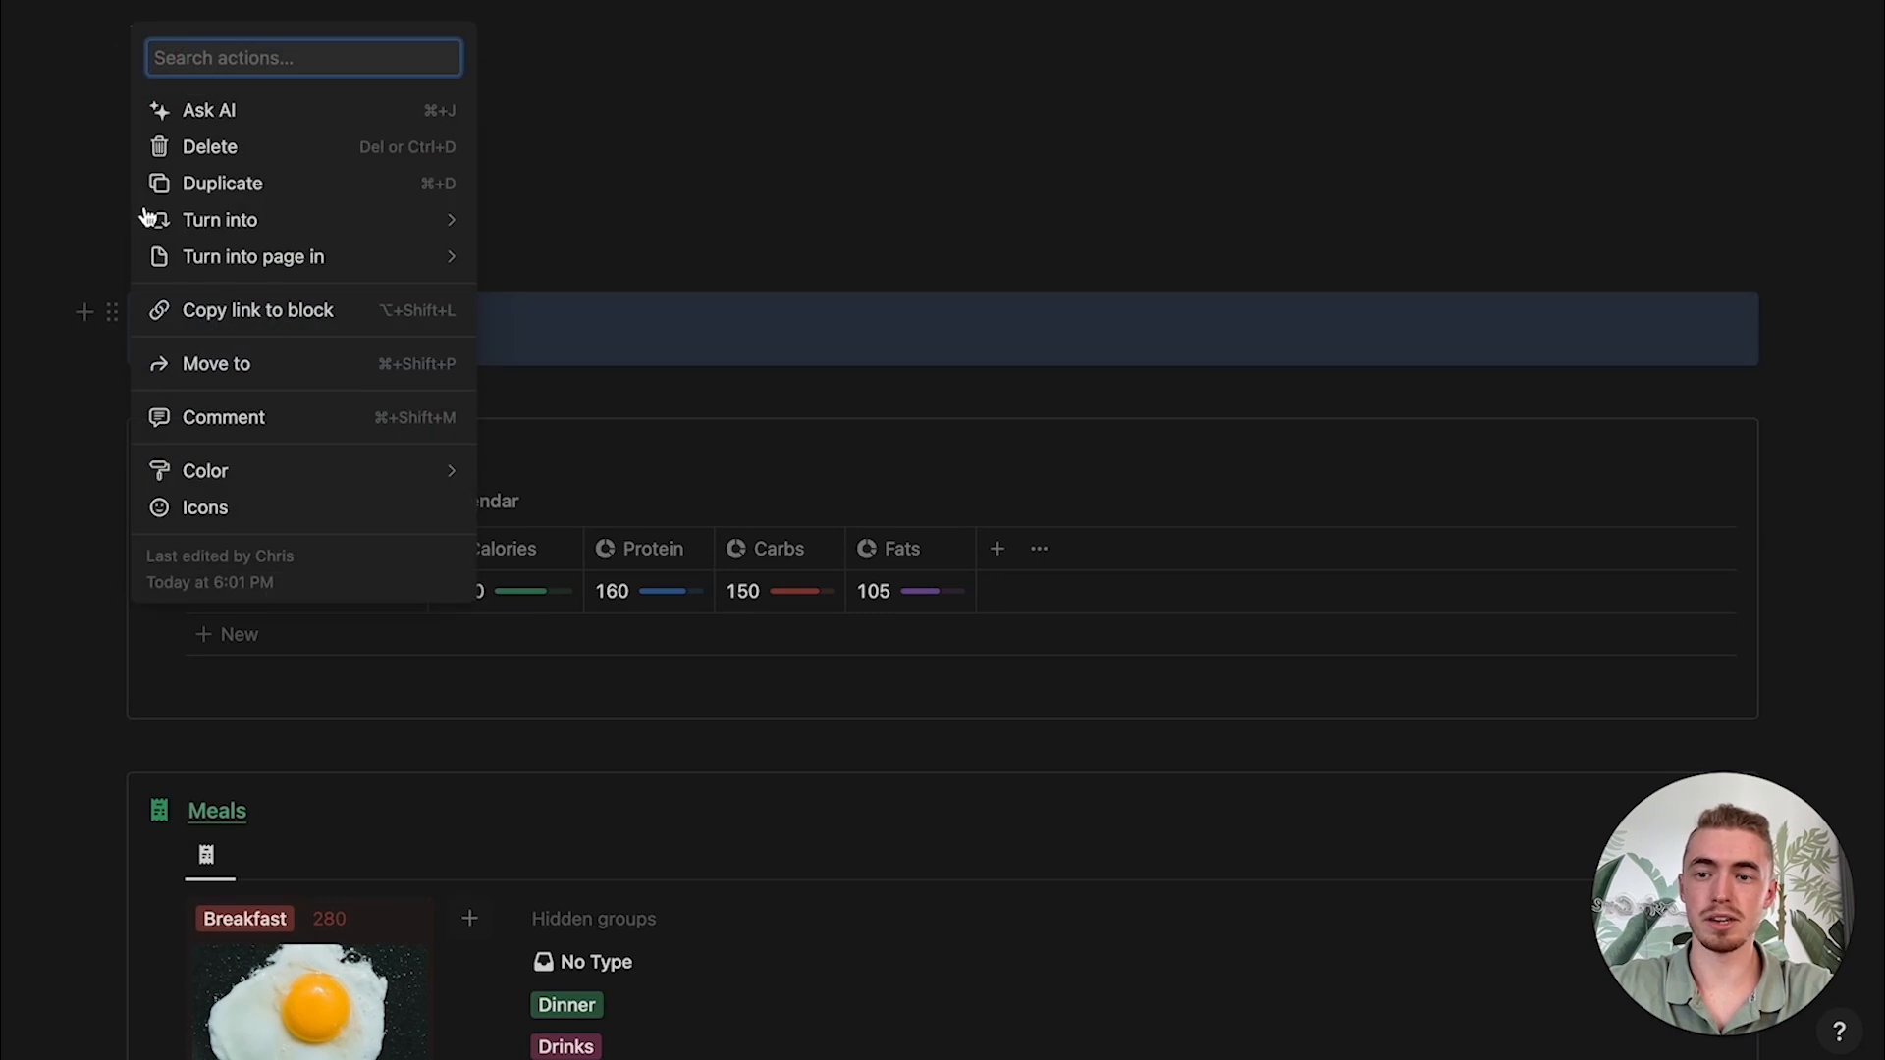
click(210, 181)
drag(118, 398, 1415, 440)
drag(1795, 363, 1794, 363)
scroll(1312, 582, up, 3)
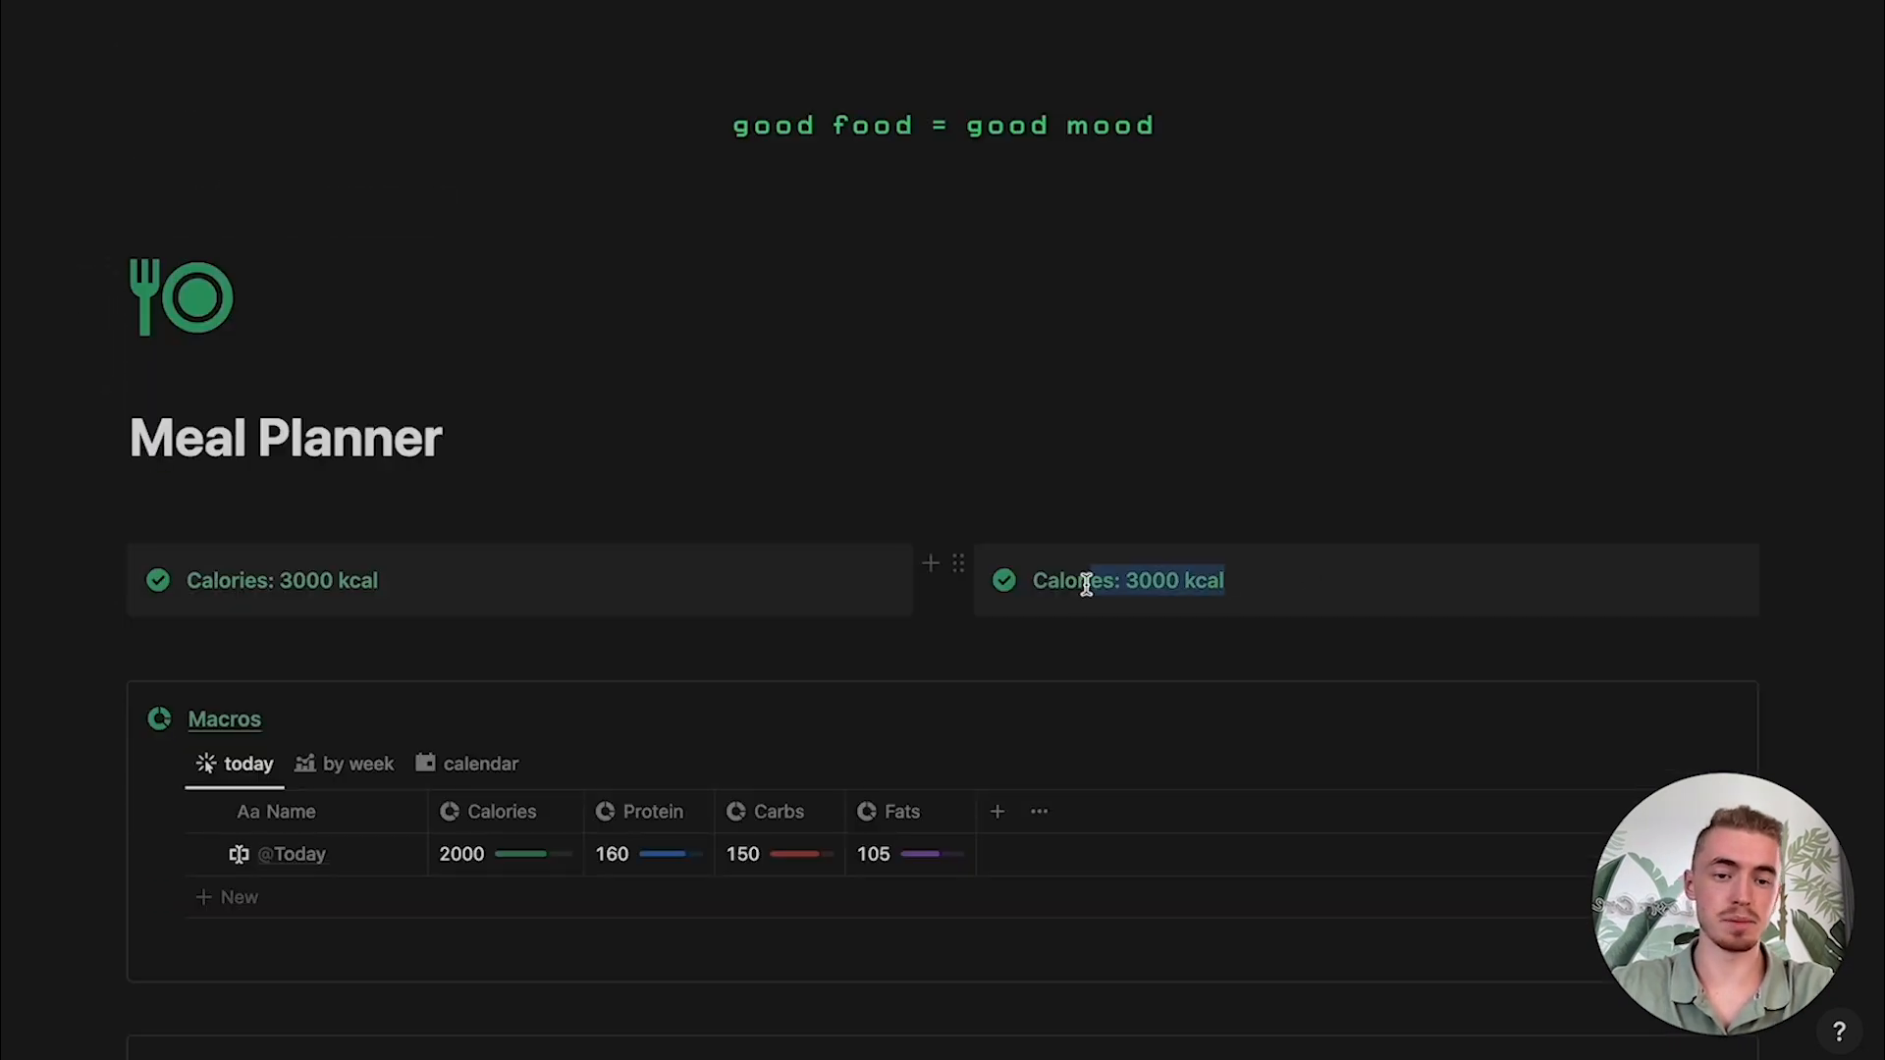
text(Protein: 210g)
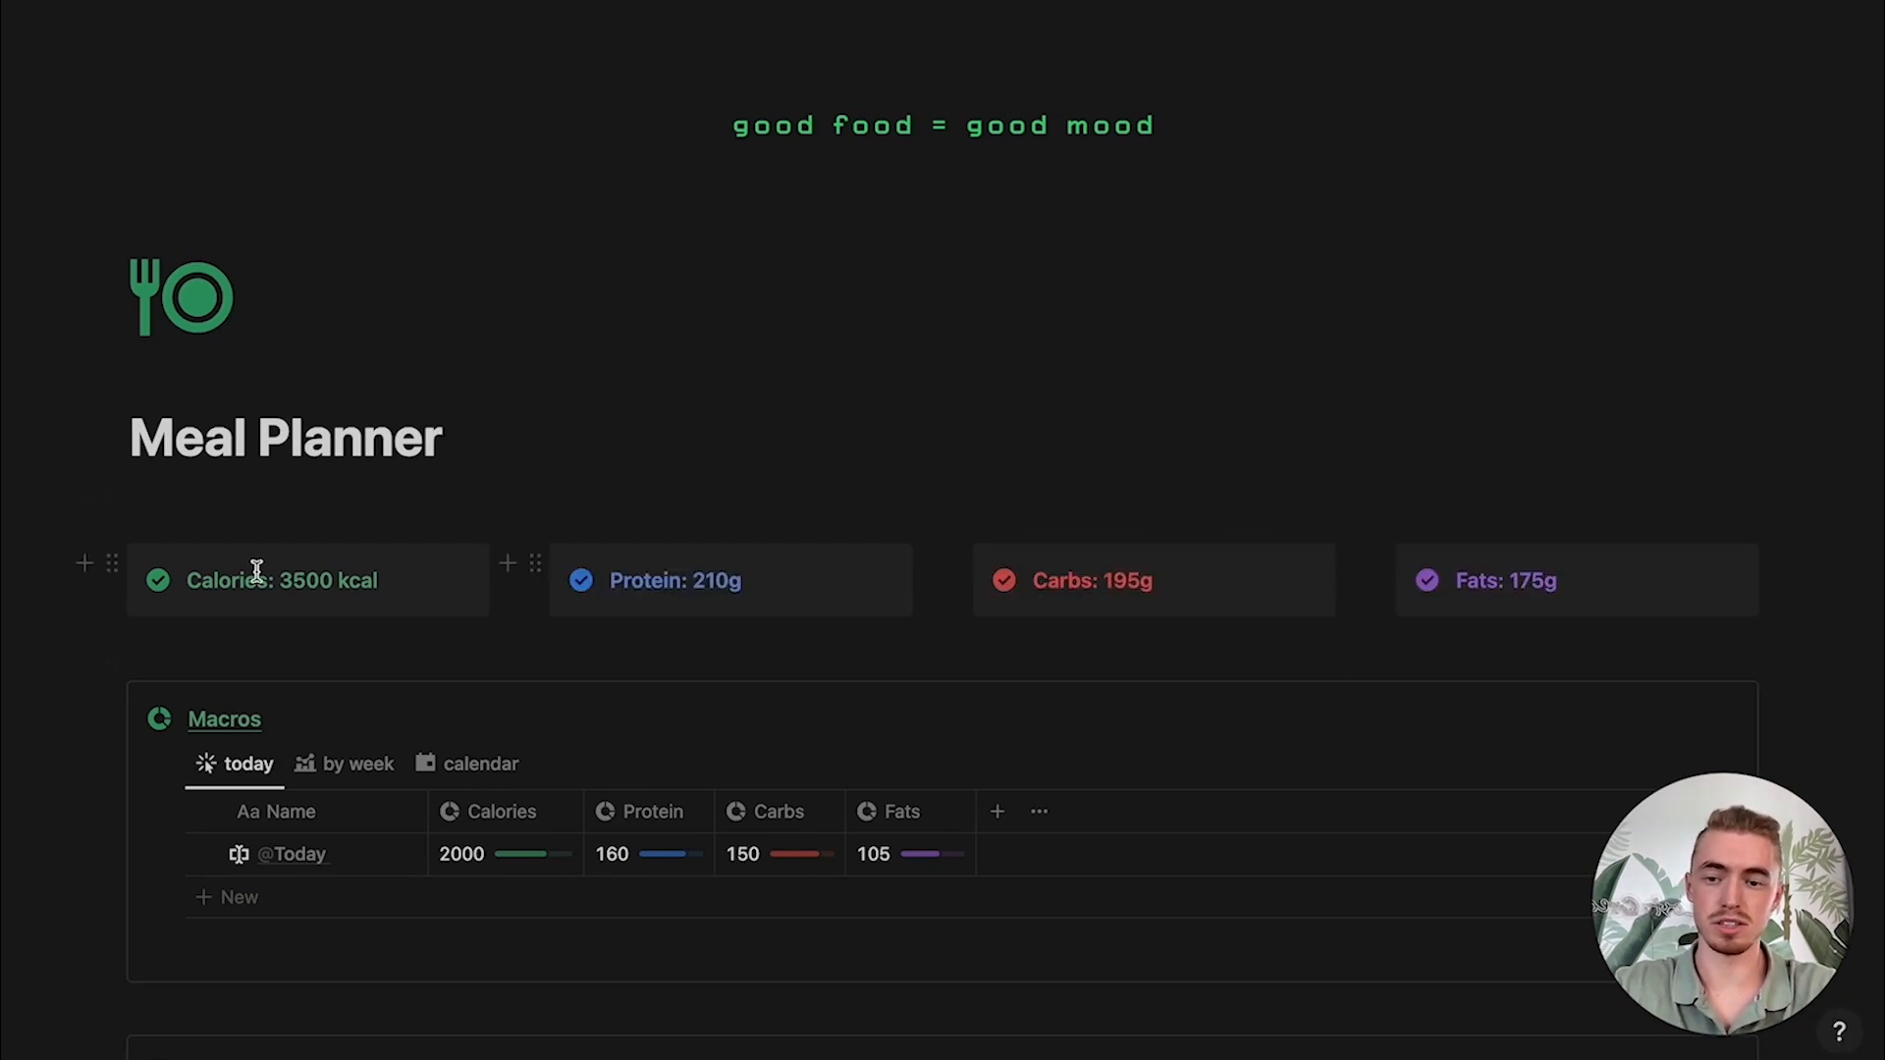
Step: Create a subpage titled "Shopping List" in the meal planner and give it a red shopping cart icon
text(/pa)
key(Return)
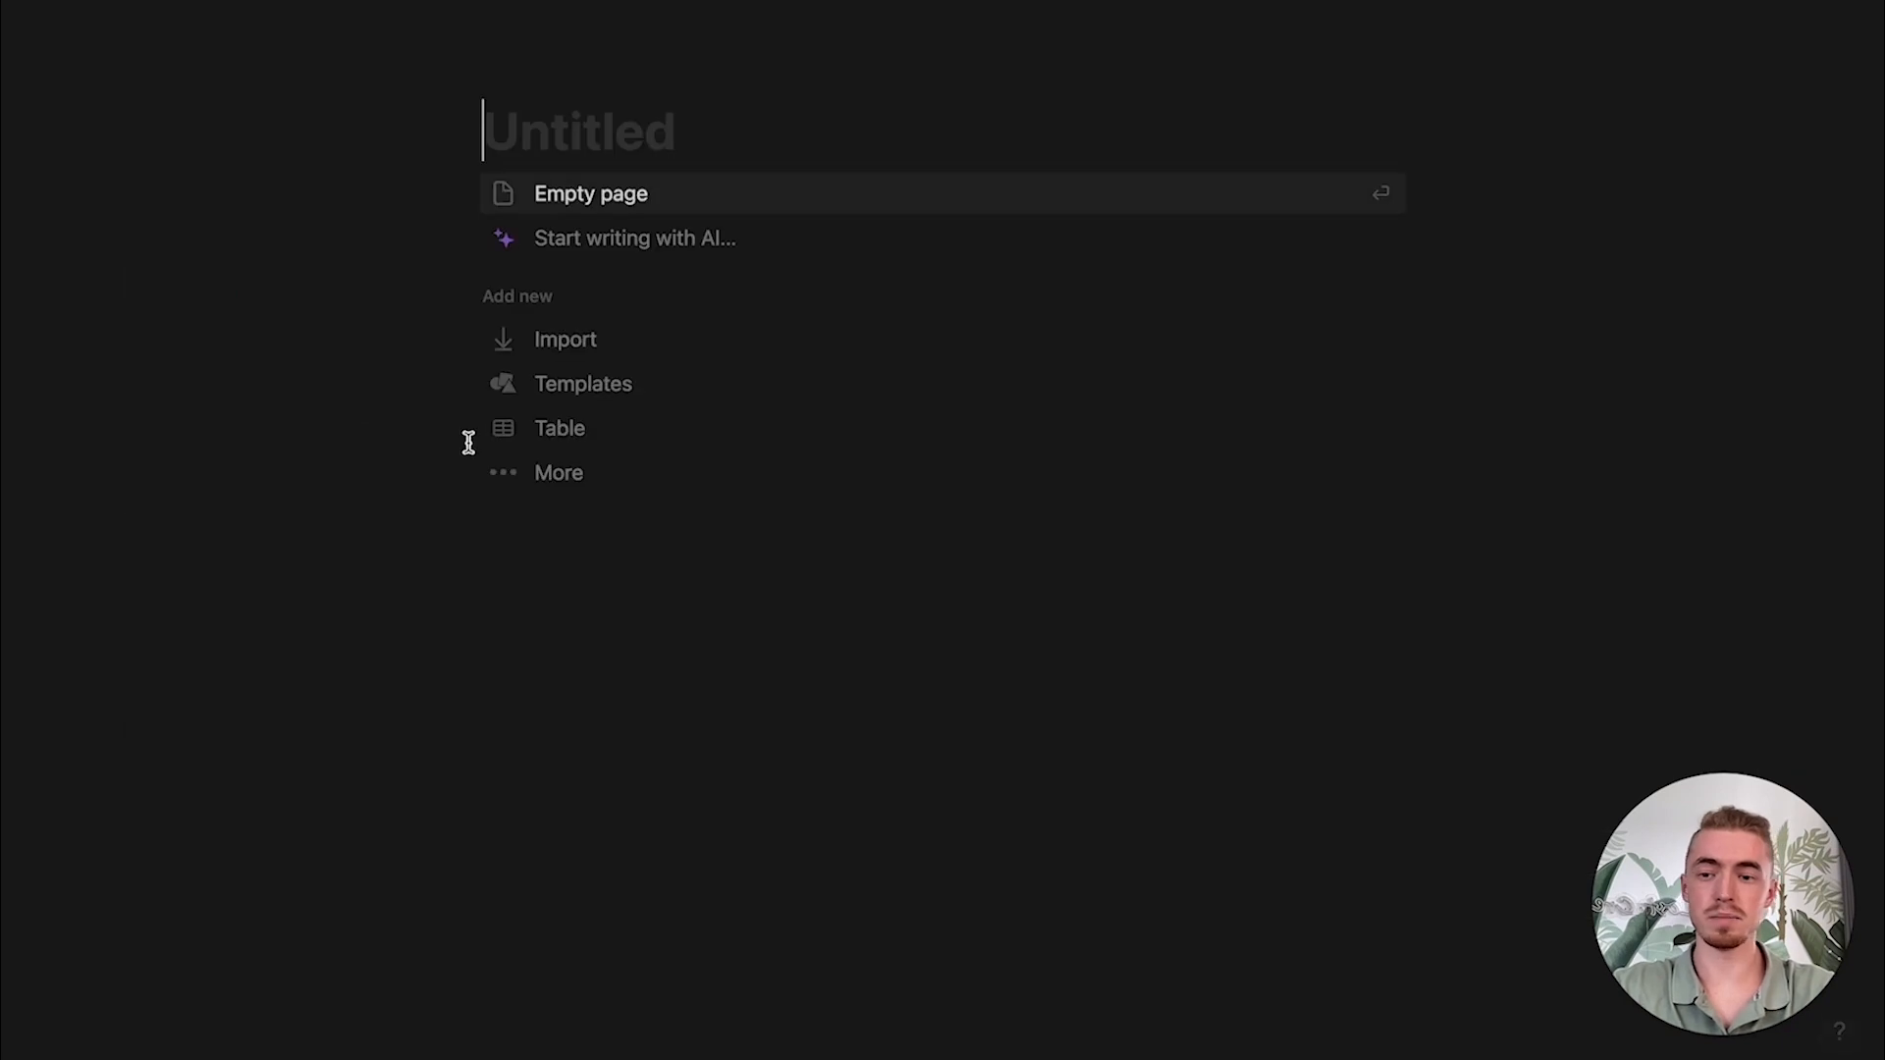
text(Shopping List)
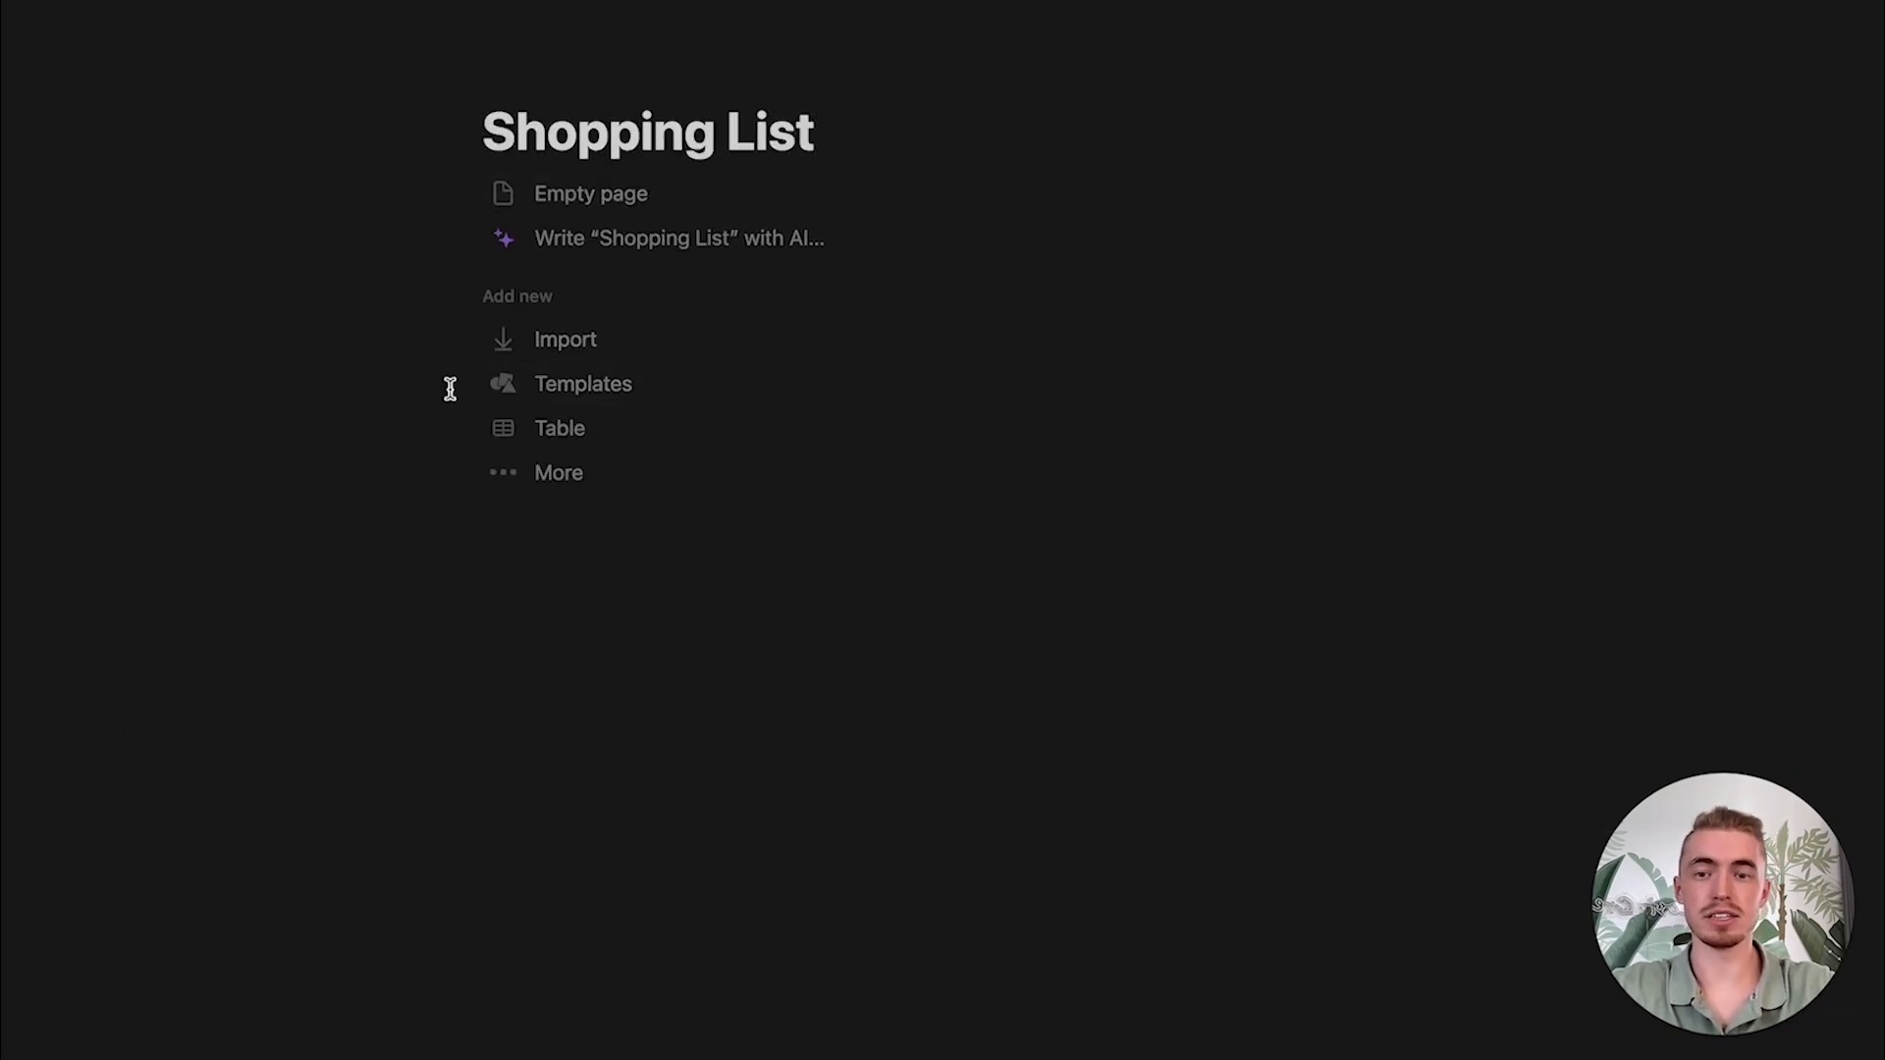
key(Return)
click(547, 75)
click(539, 164)
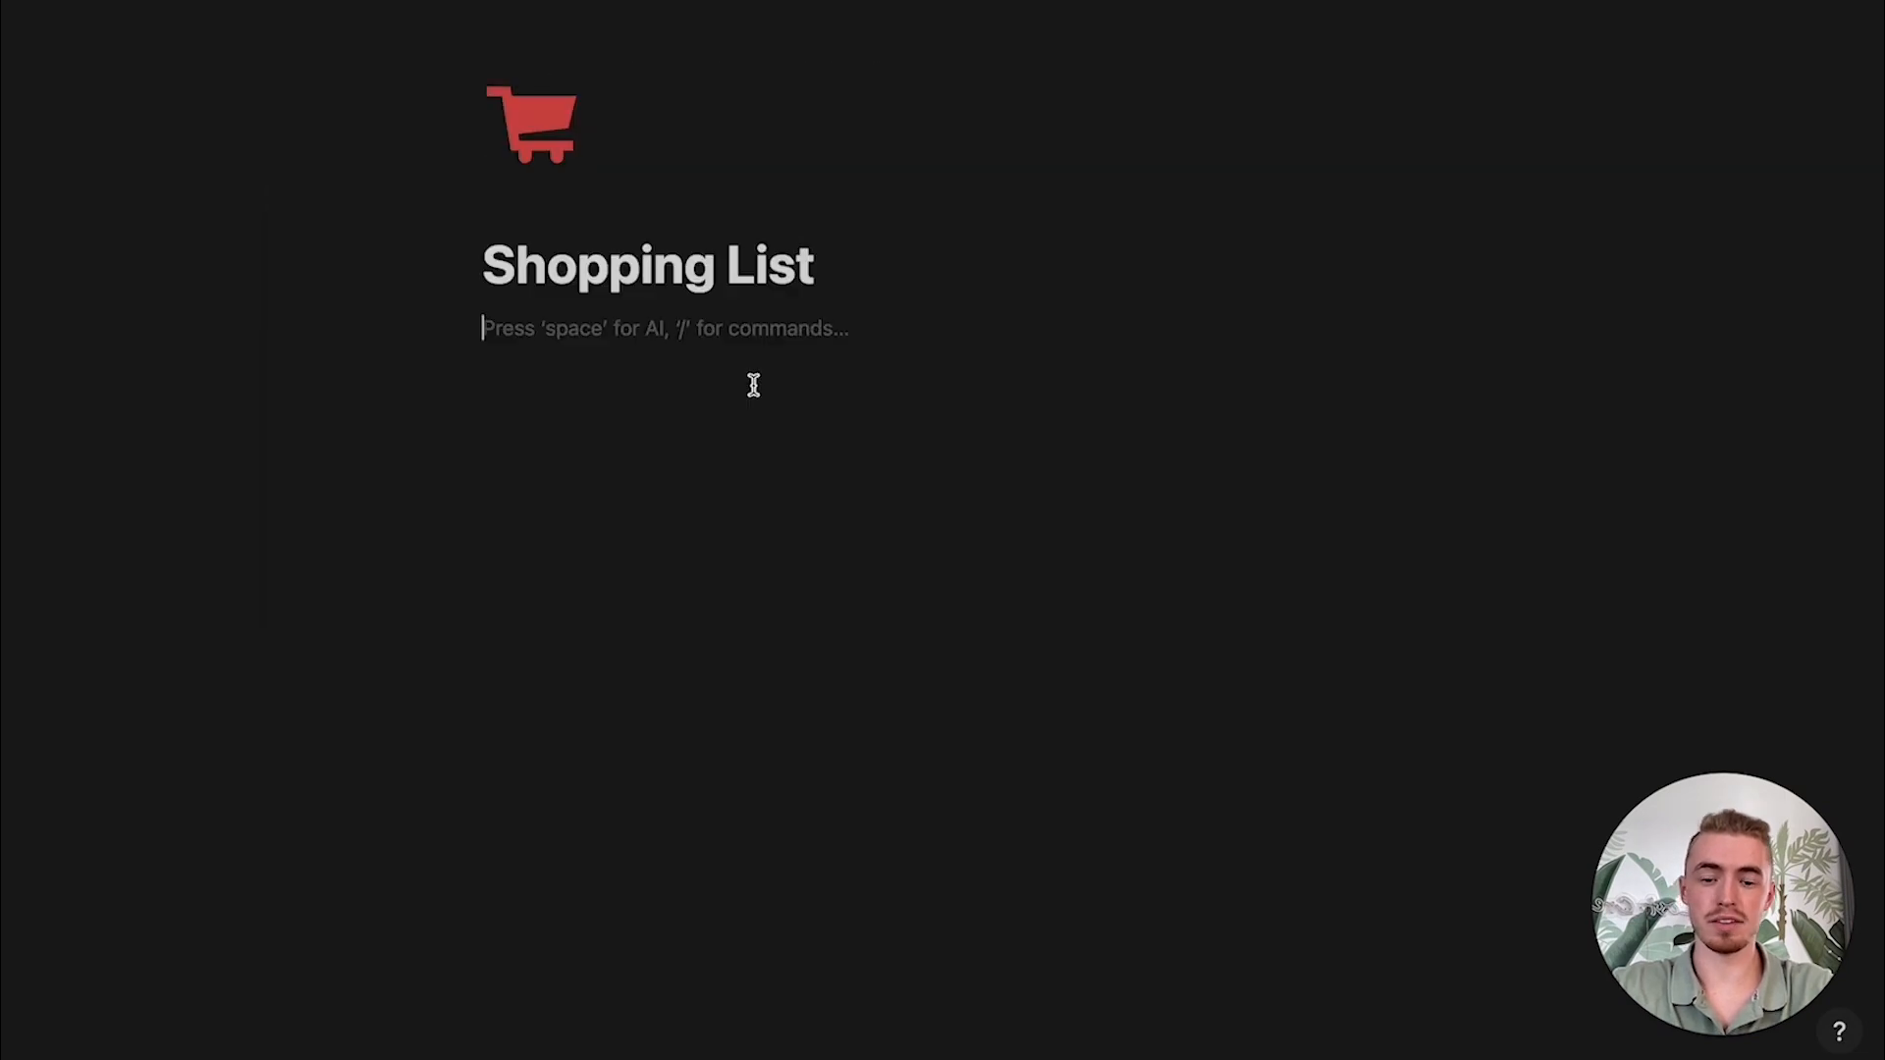
Step: Insert a button on the Shopping List page whose action inserts an empty to-do block below the button
text(/but)
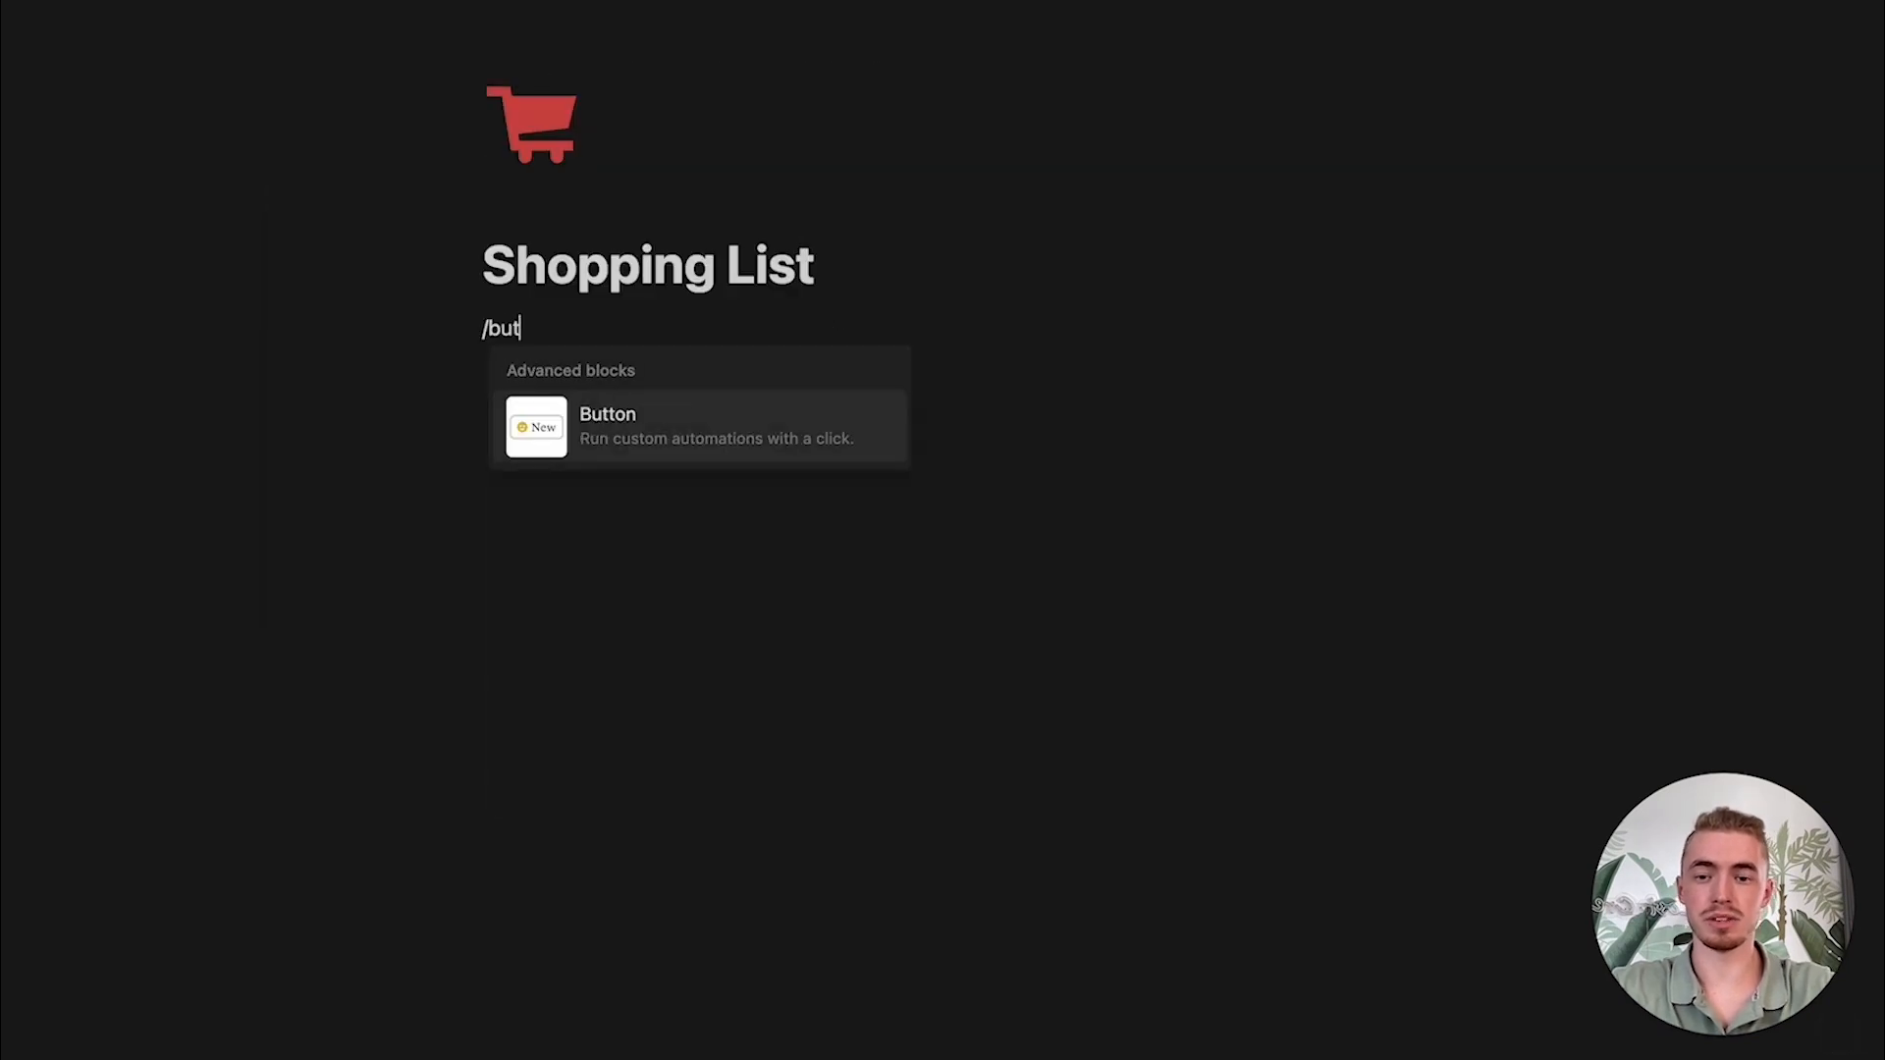
click(779, 432)
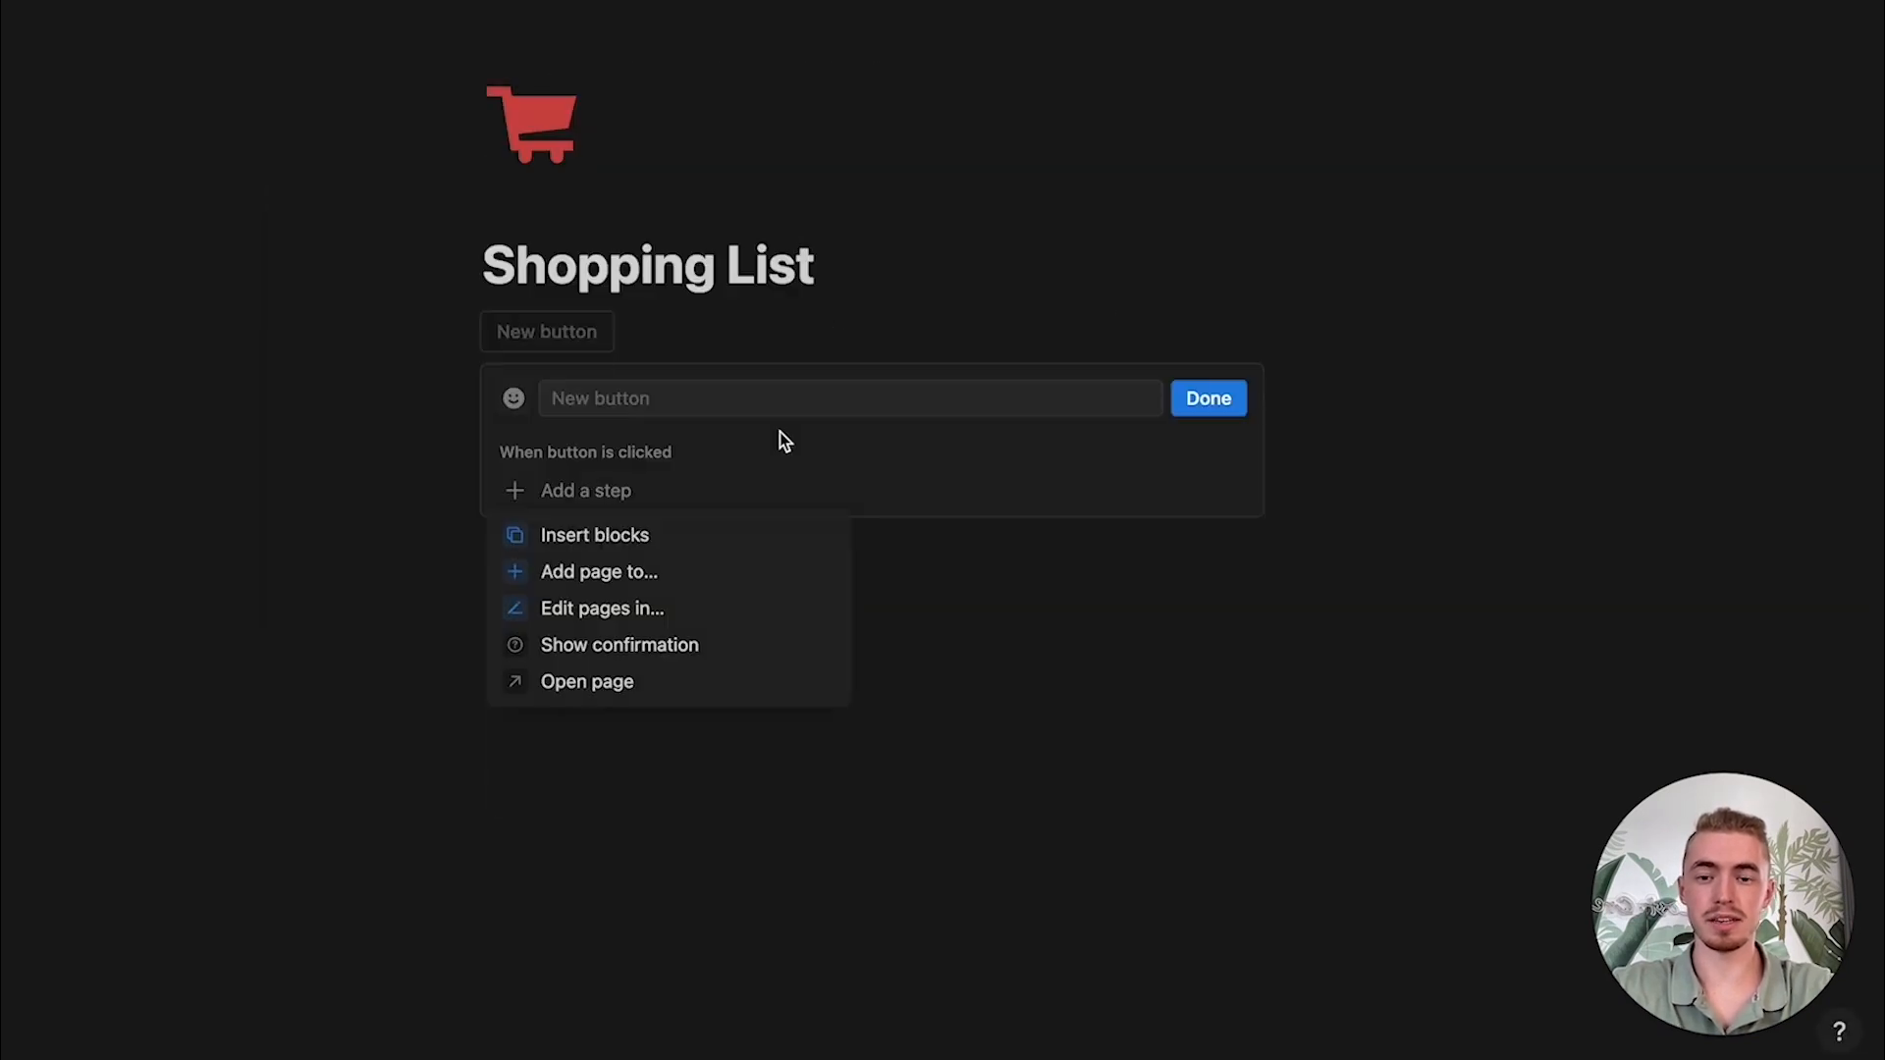
click(617, 536)
click(701, 570)
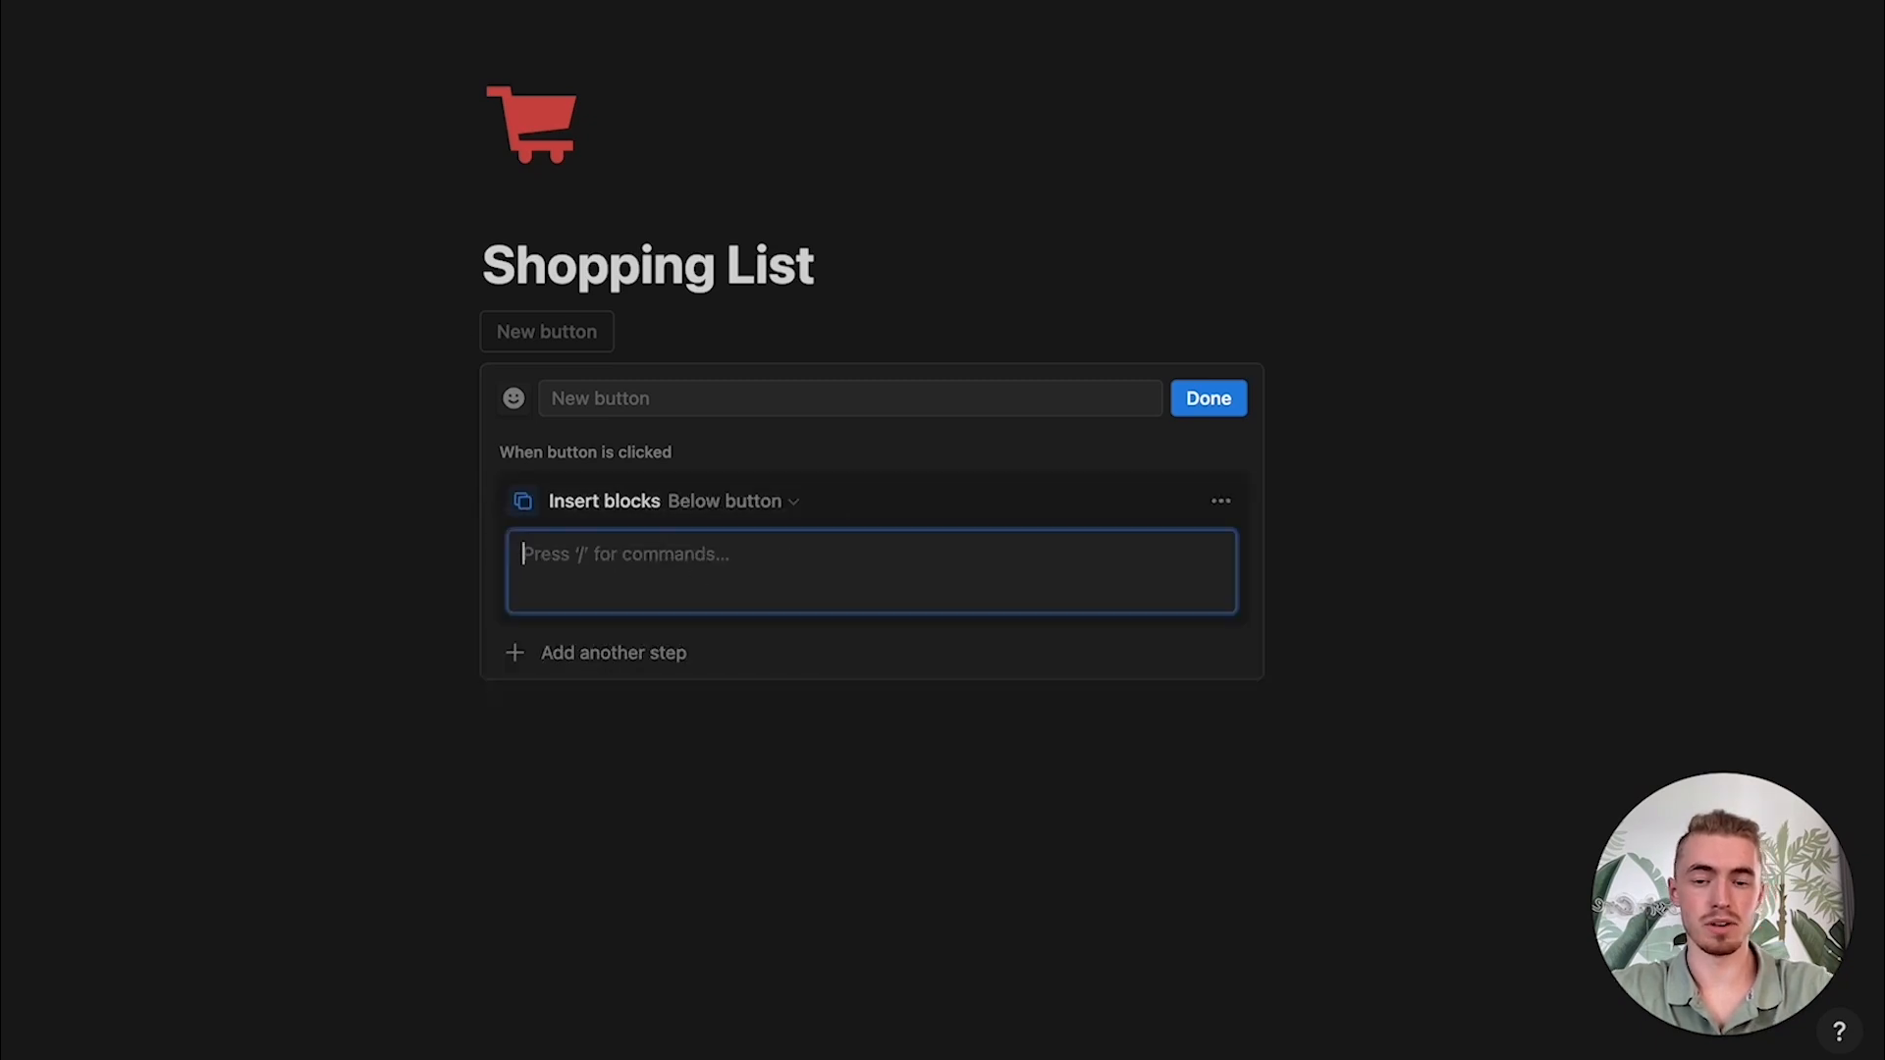
Step: Name the button "Add item" with a red button icon, and test it by adding two empty to-dos
click(600, 398)
text(Add item)
click(513, 398)
click(285, 610)
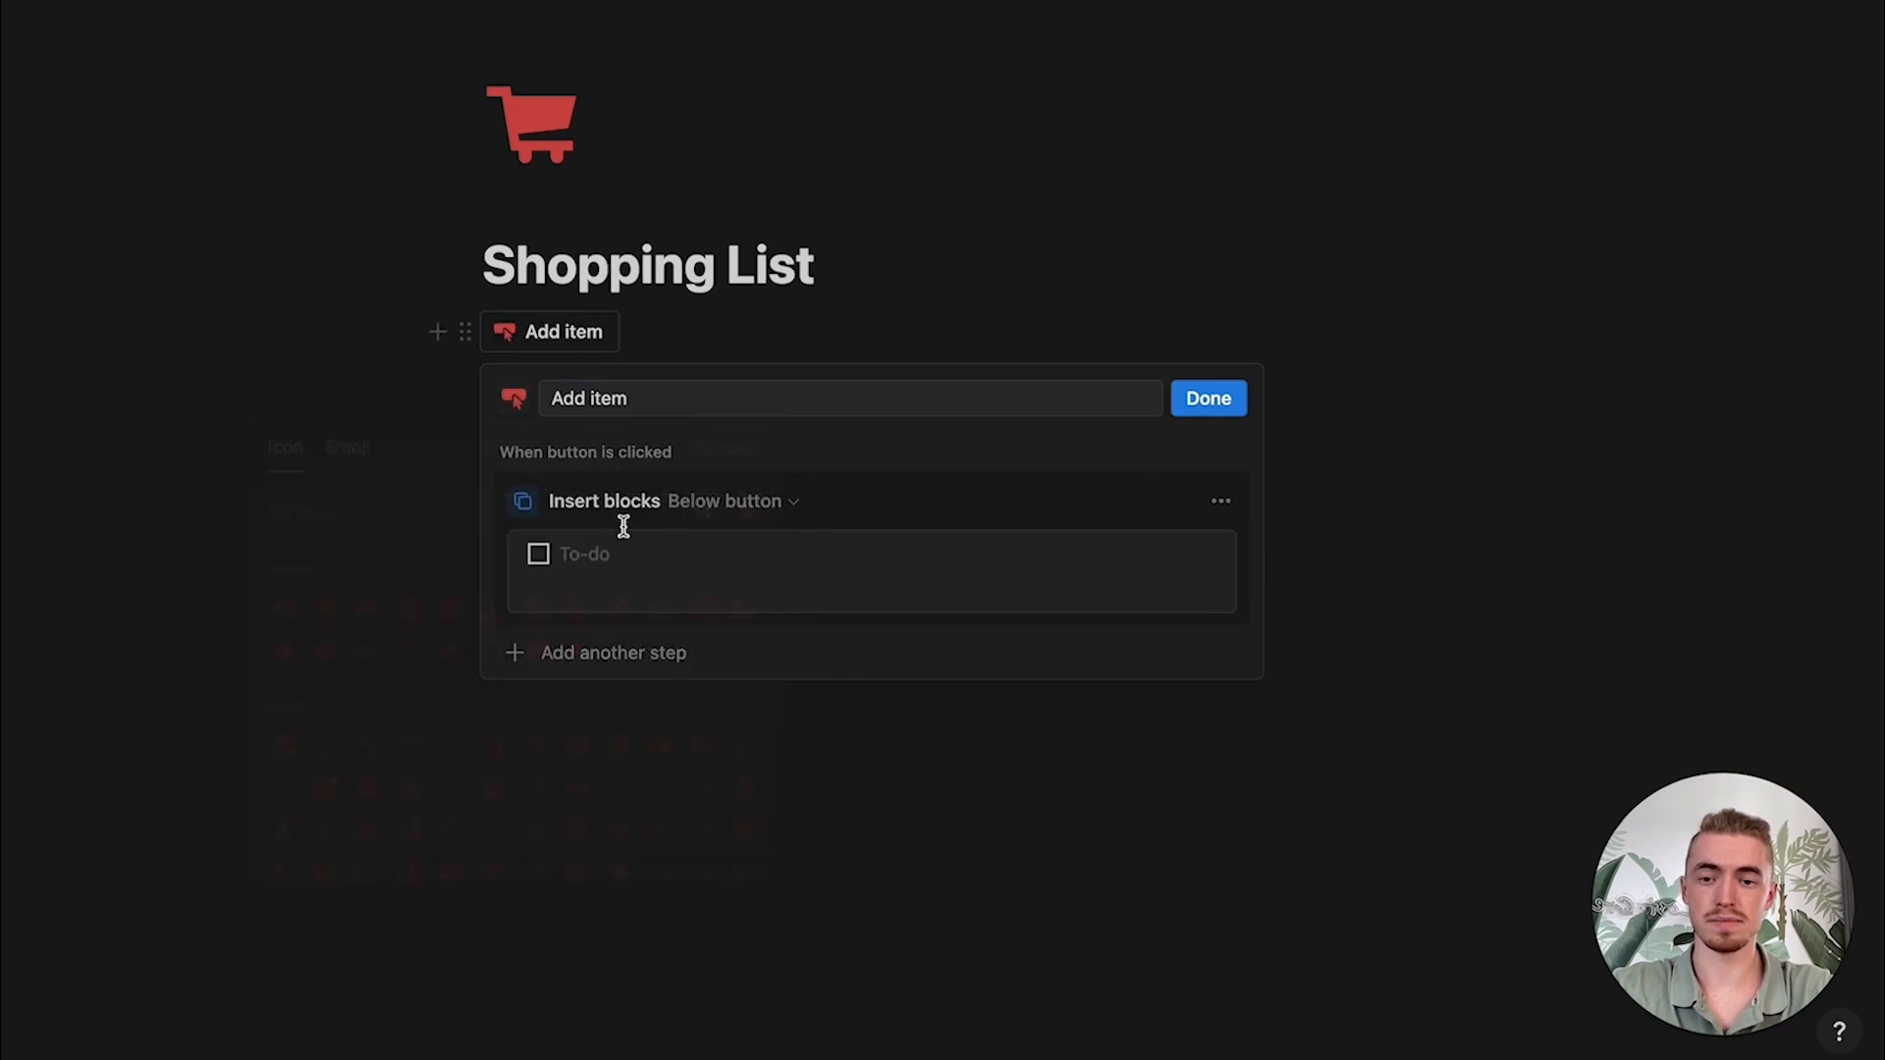
click(1241, 403)
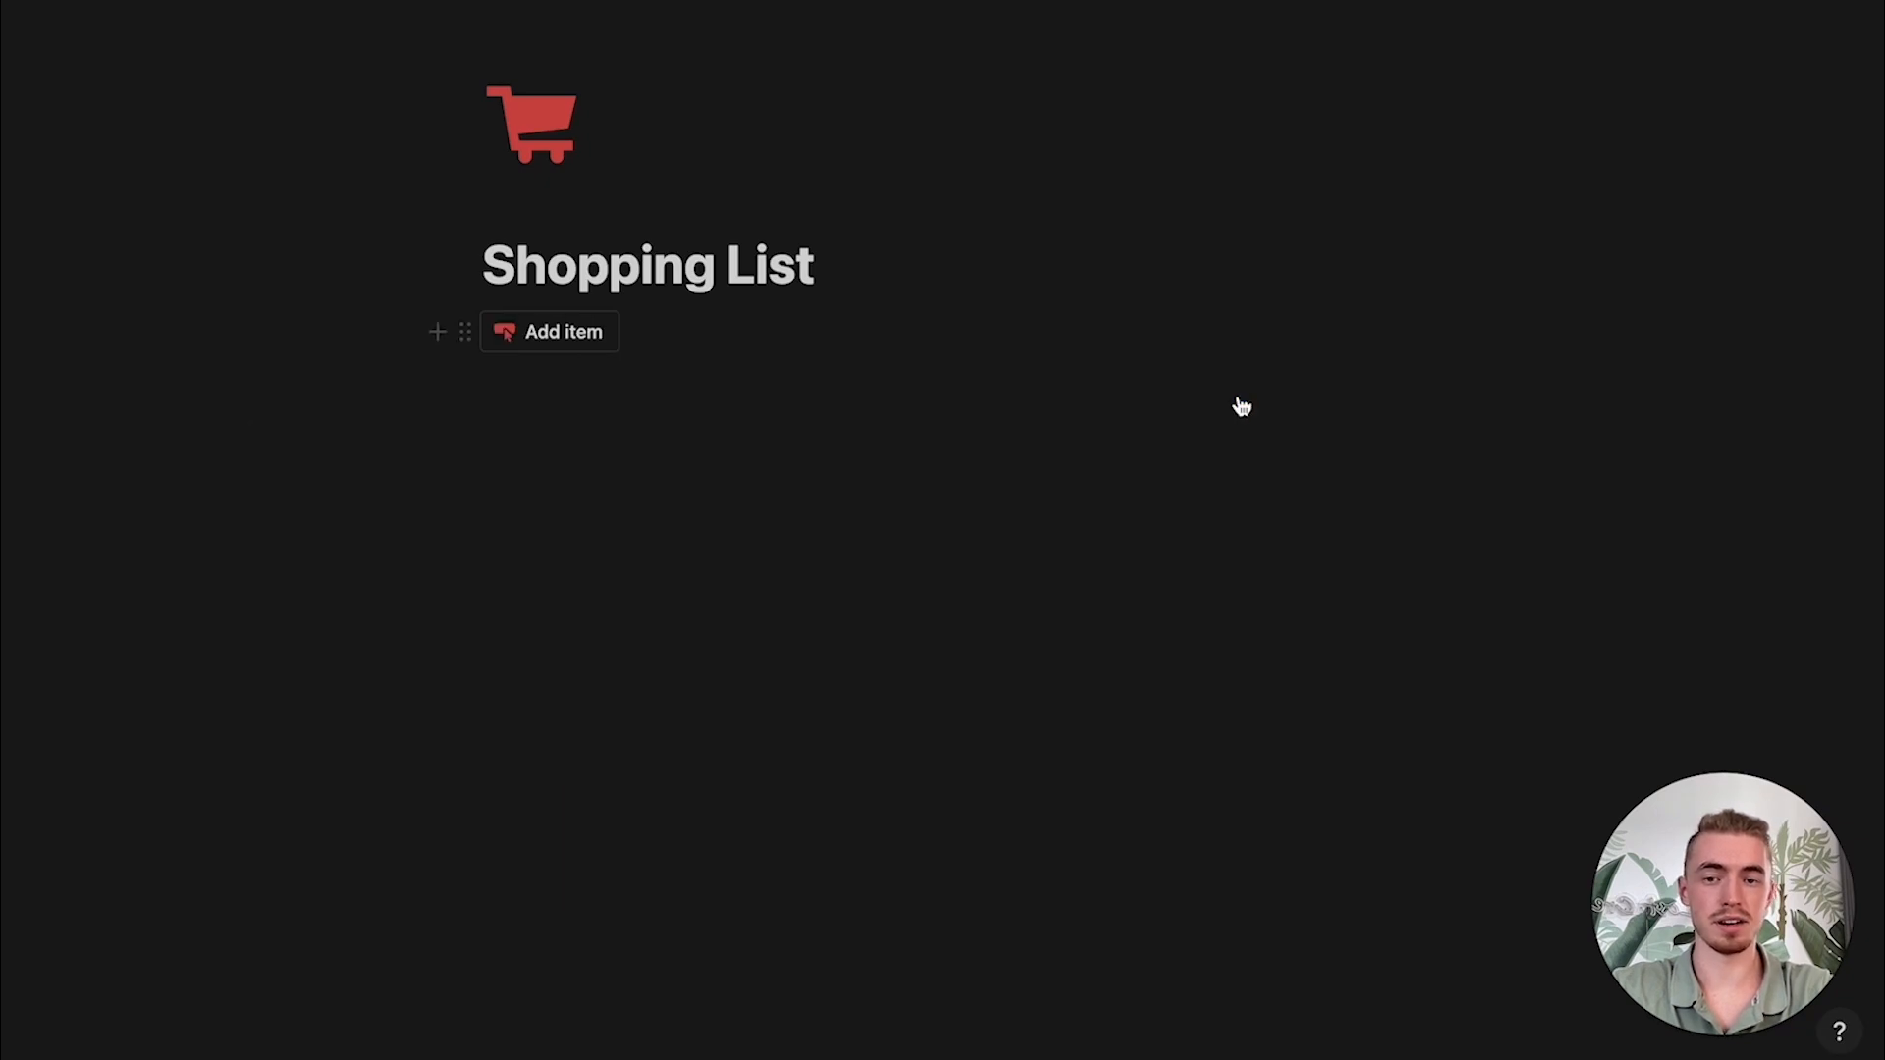
click(529, 335)
click(543, 332)
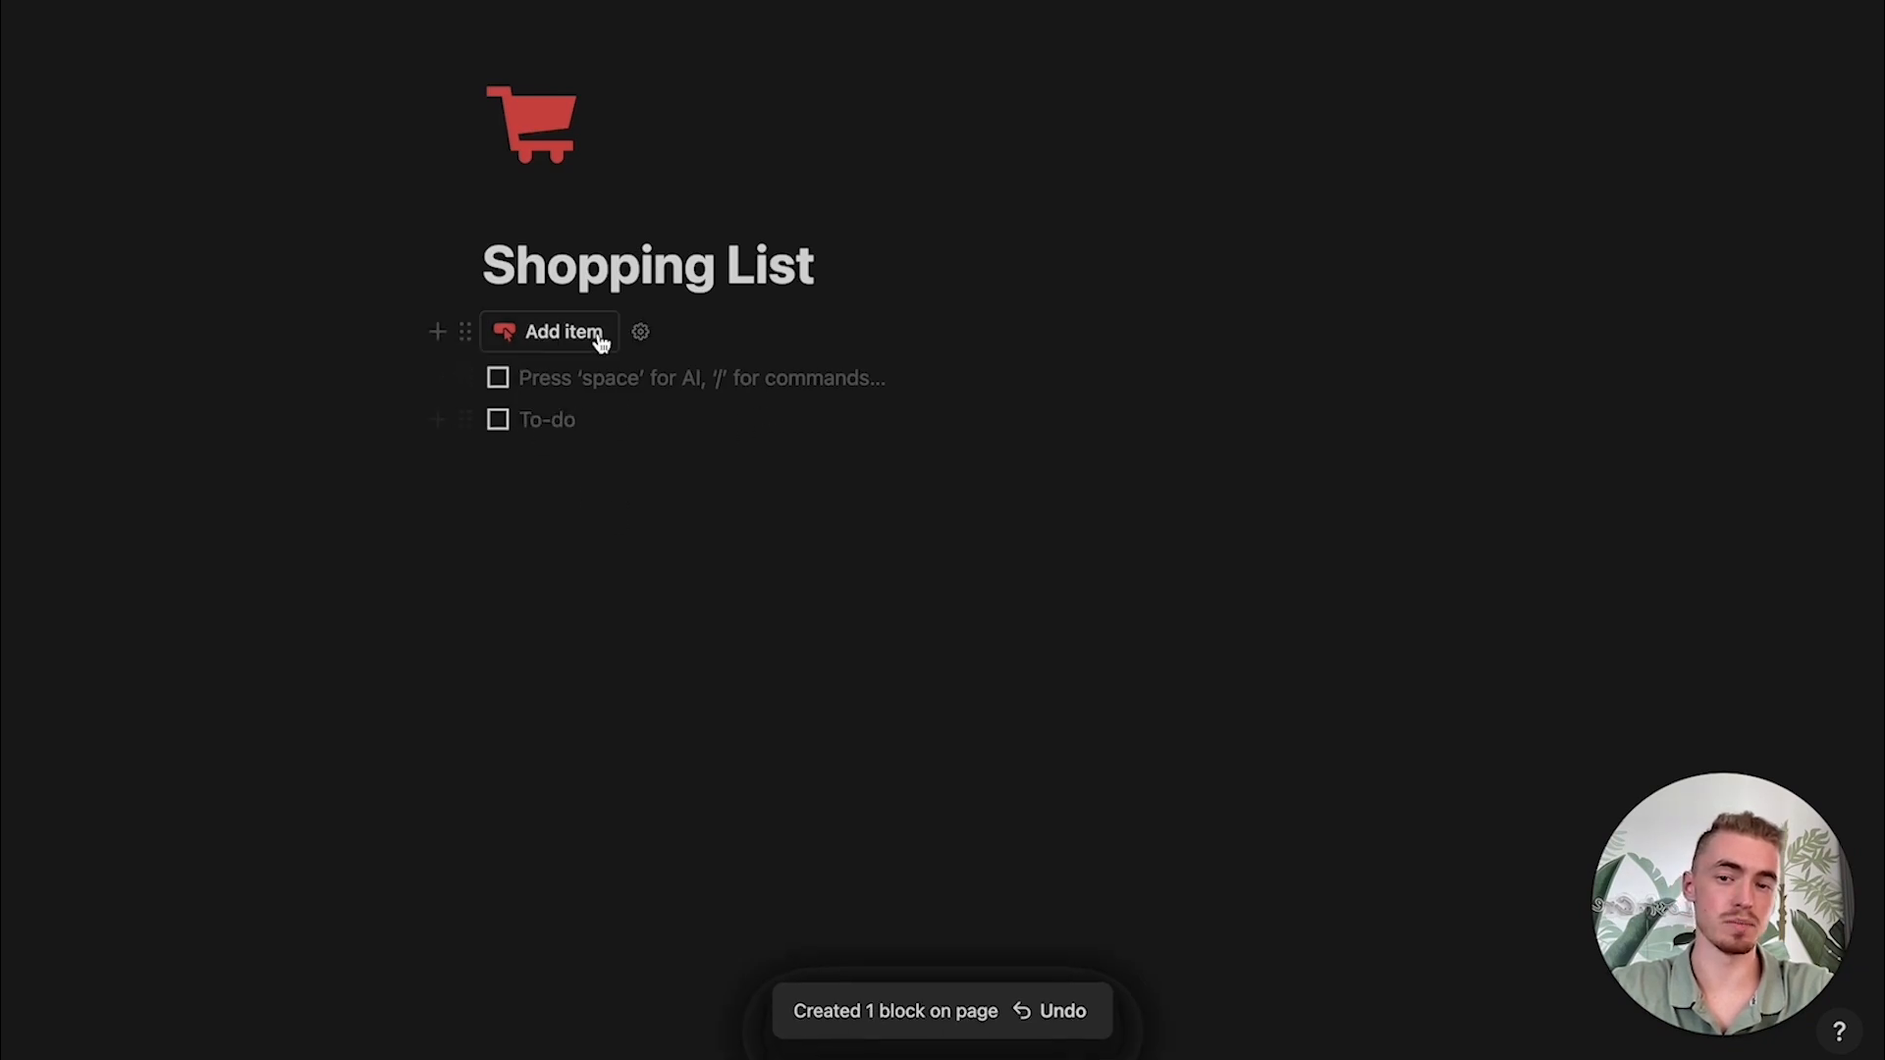
scroll(942, 531, down, 15)
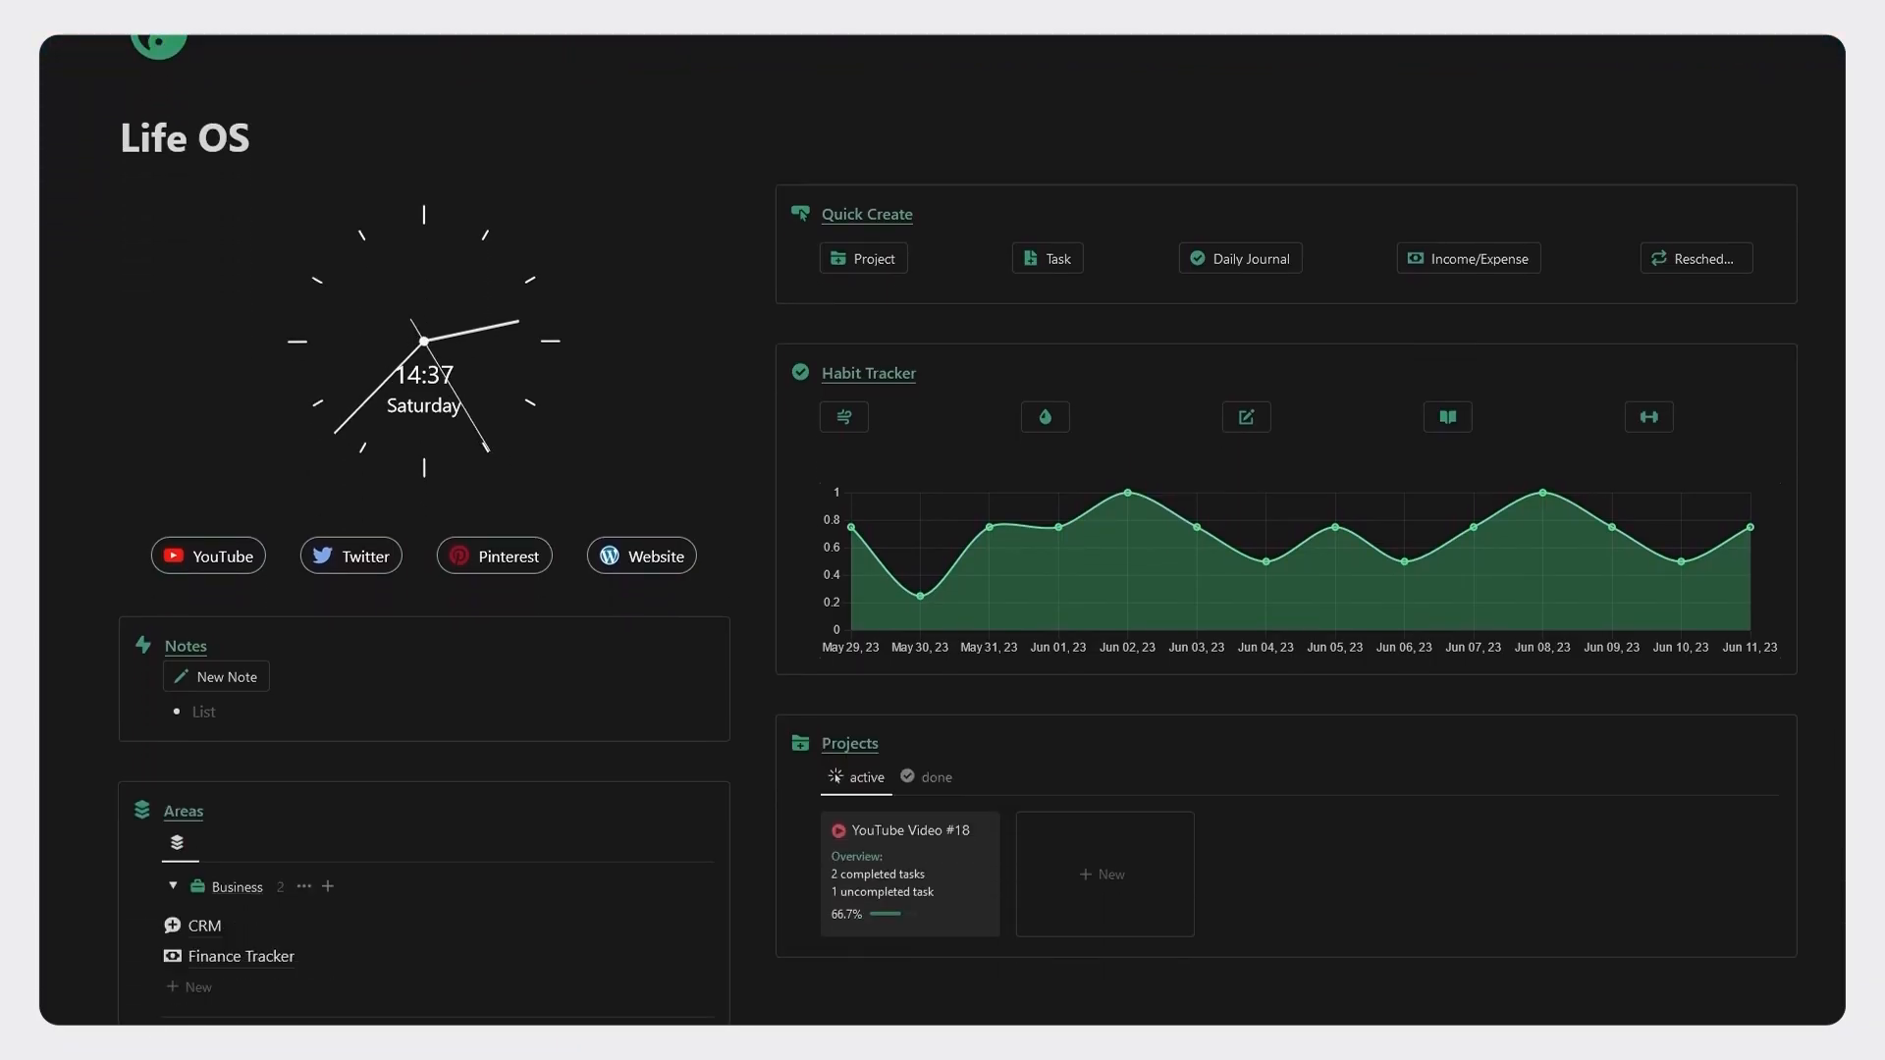
scroll(943, 531, up, 5)
scroll(943, 530, up, 12)
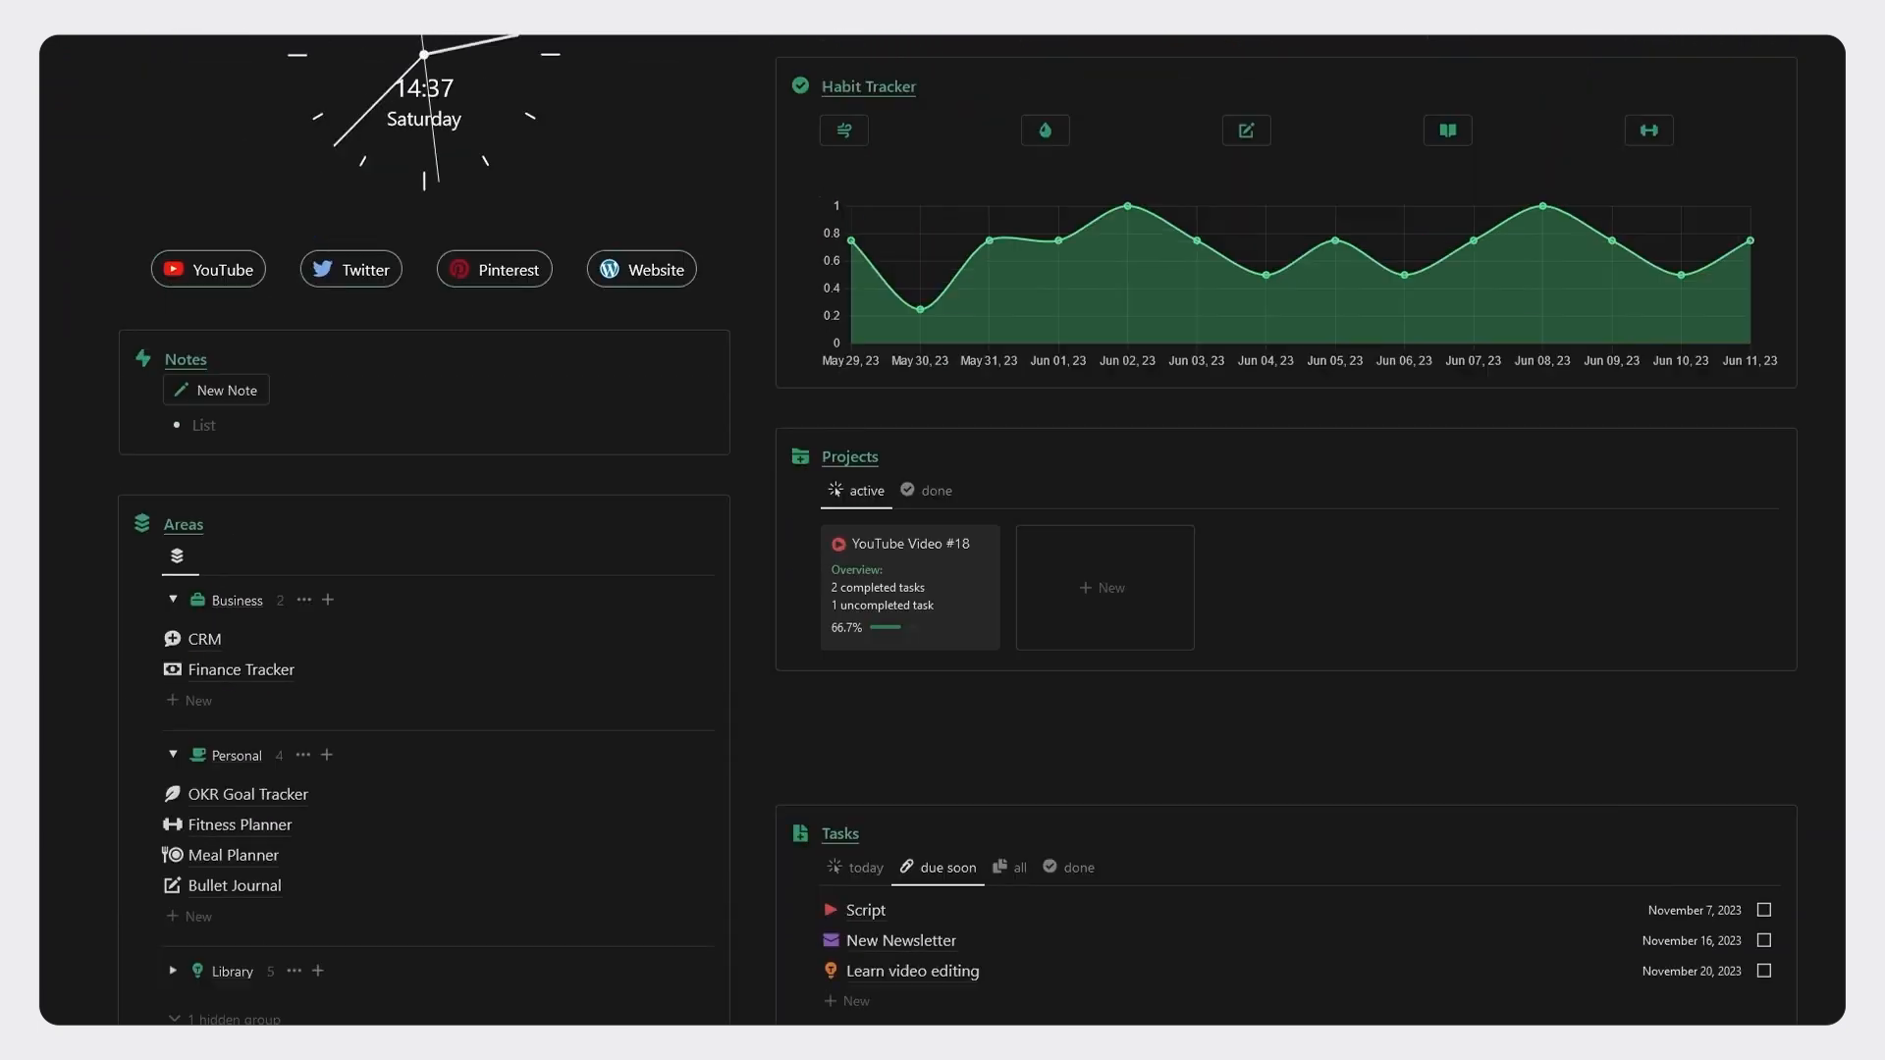